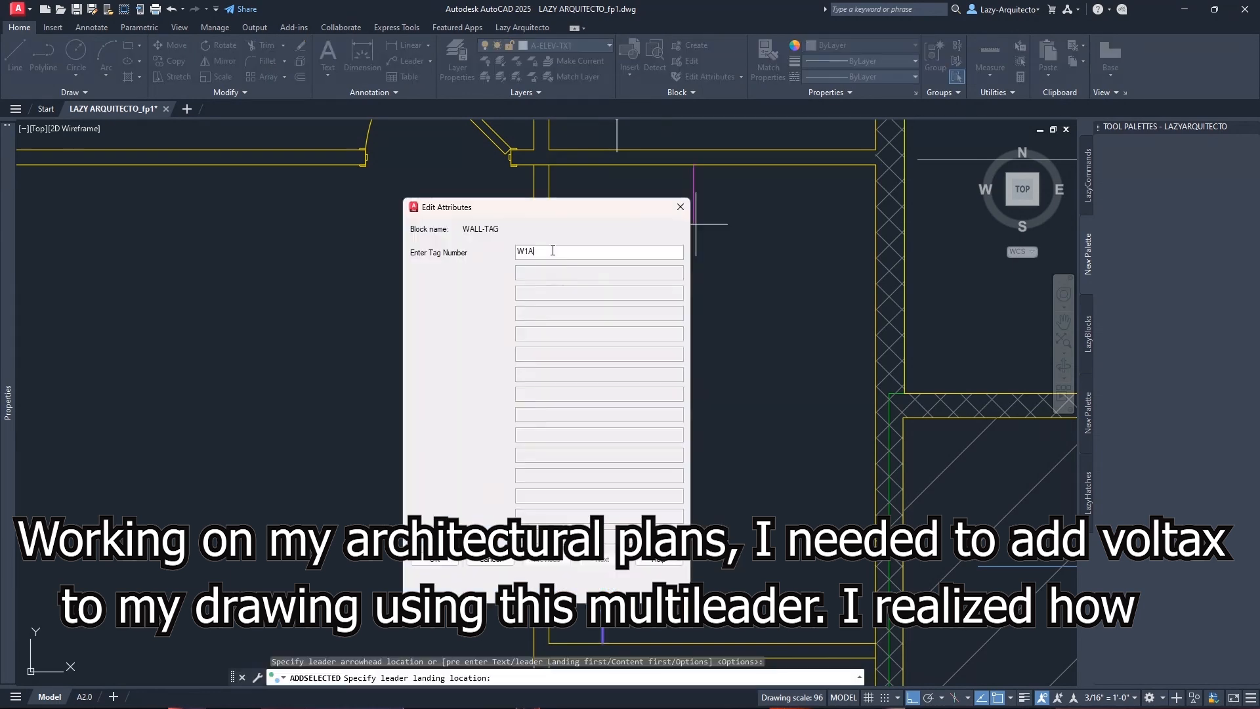
# Set the tag number of the new wall tag to W12 and finish placing it below the horizontal wall
pyautogui.press('BackSpace')
pyautogui.write('2')
pyautogui.click(435, 558)
pyautogui.moveTo(669, 263); pyautogui.dragTo(668, 430, button='middle')
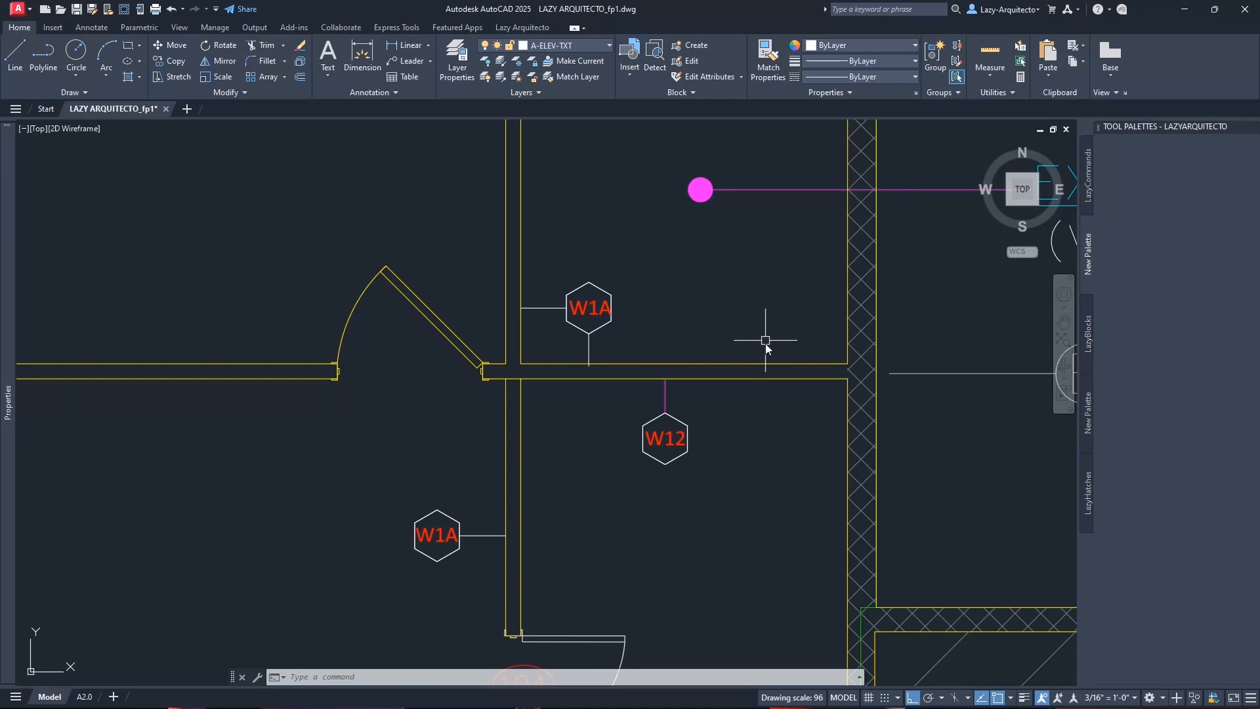
pyautogui.scroll(-5, 765, 345)
pyautogui.scroll(5, 733, 330)
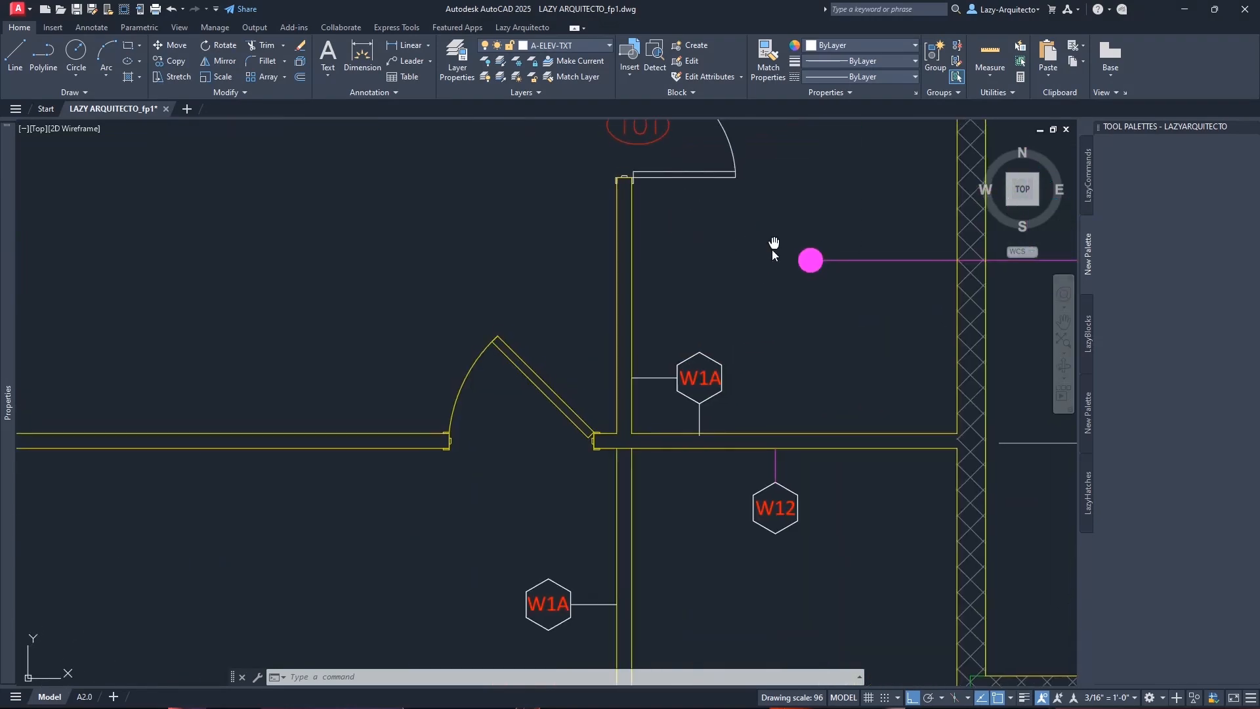
pyautogui.moveTo(772, 250); pyautogui.dragTo(688, 357, button='middle')
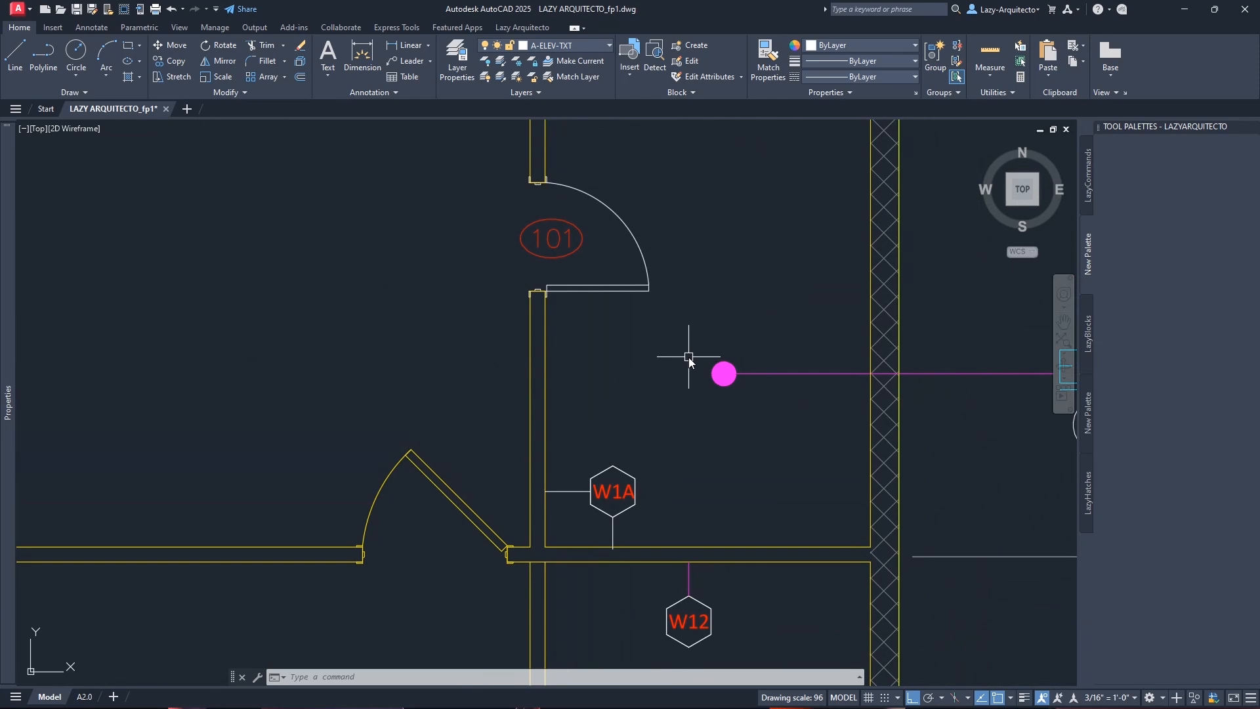
pyautogui.scroll(-3, 688, 357)
pyautogui.moveTo(728, 278); pyautogui.dragTo(615, 408, button='middle')
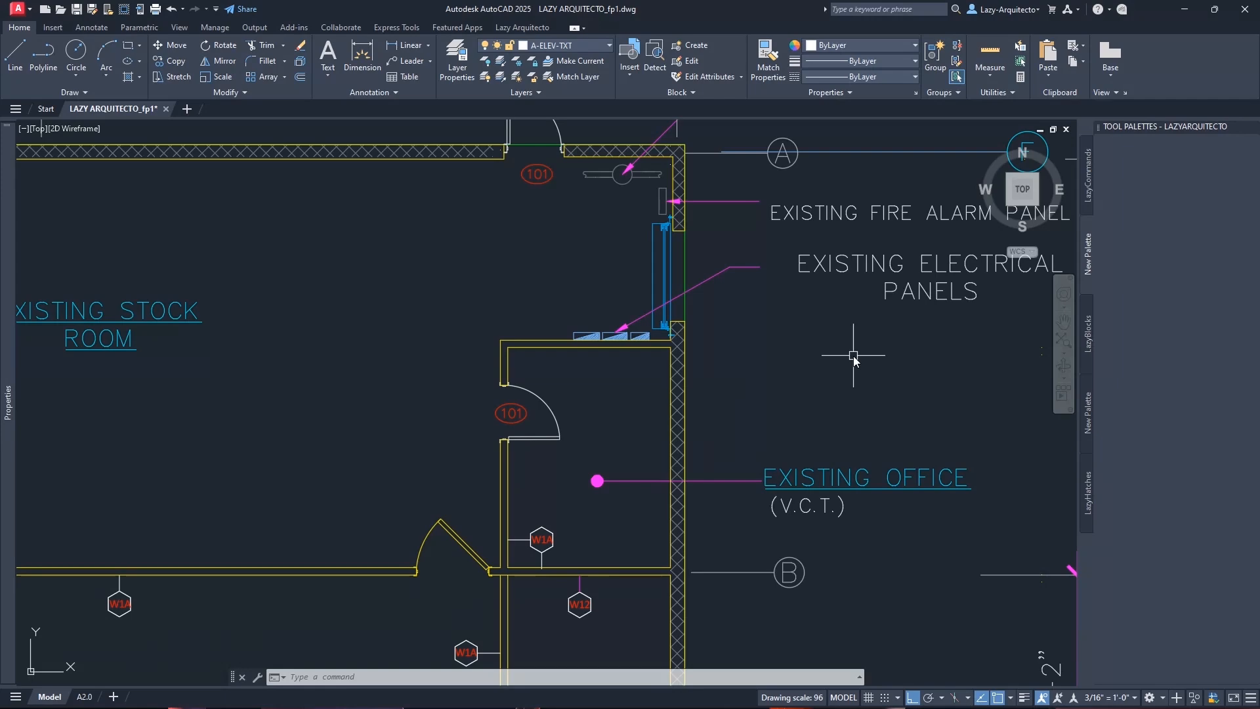
pyautogui.moveTo(740, 354)
pyautogui.mouseDown(button='middle')
pyautogui.moveTo(676, 369)
pyautogui.moveTo(545, 361)
pyautogui.moveTo(571, 361)
pyautogui.mouseUp(button='middle')
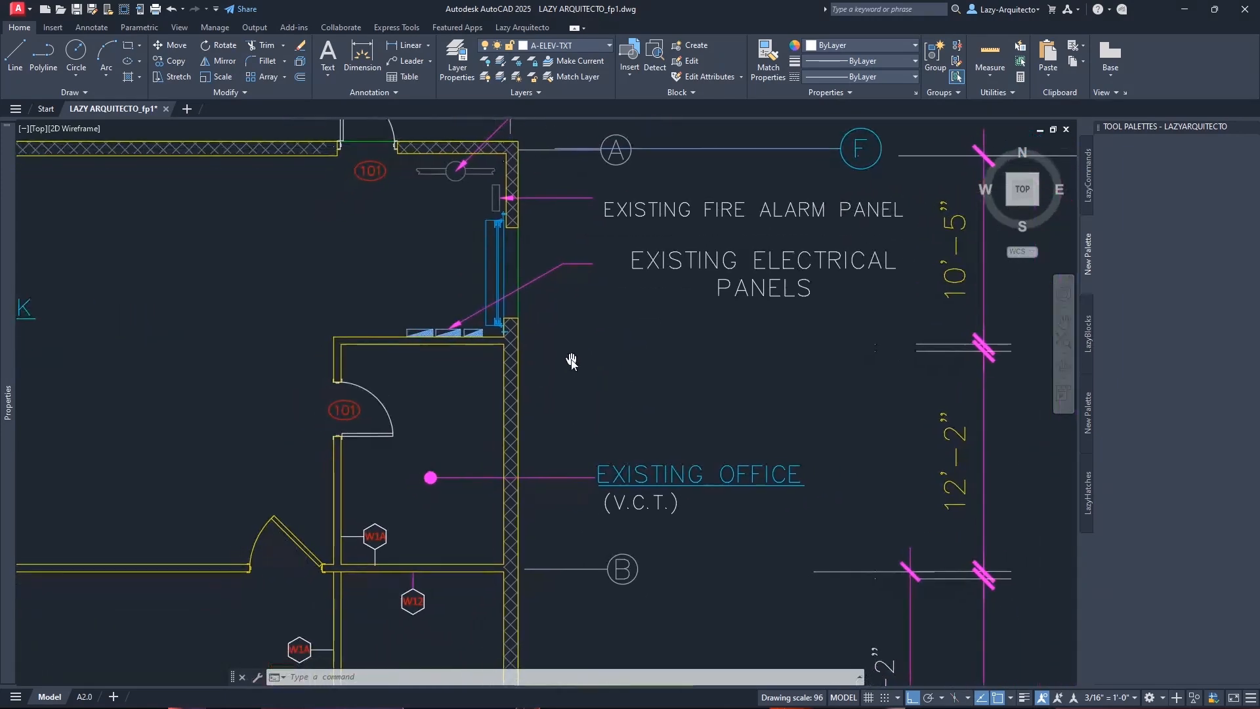
pyautogui.scroll(-3, 571, 361)
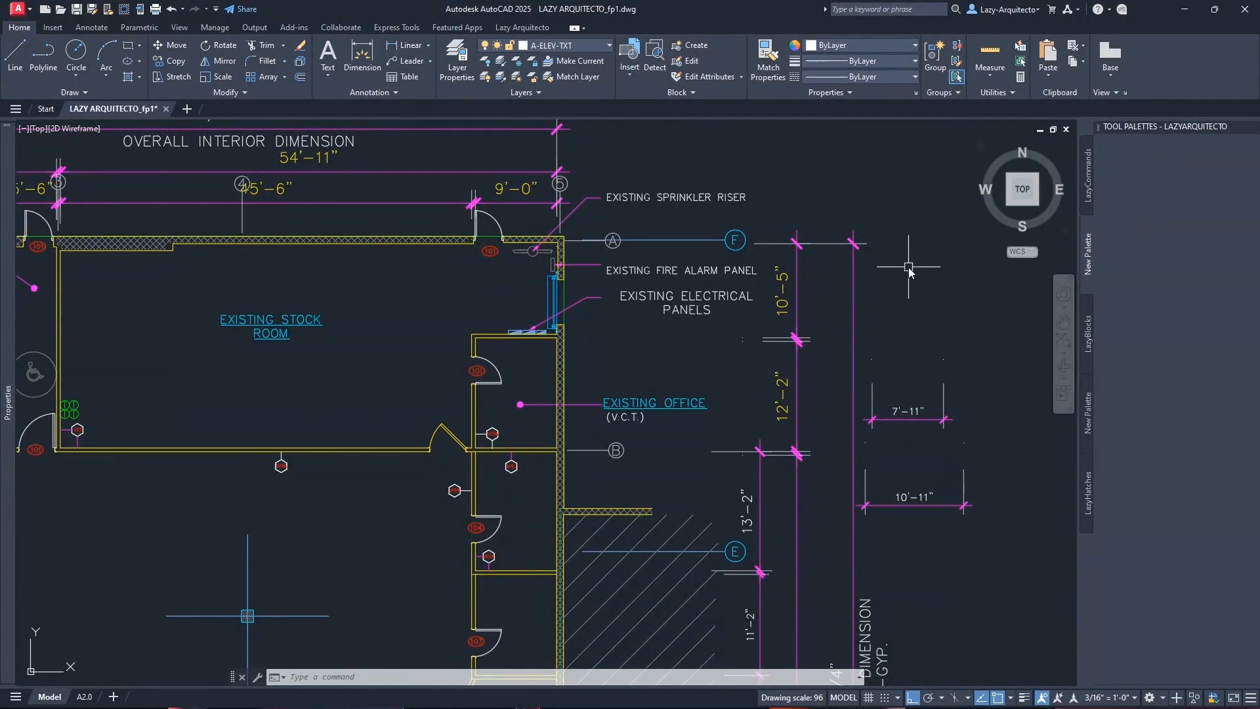
# Hide the tool palettes and display them again
pyautogui.hotkey('ctrl', '3')
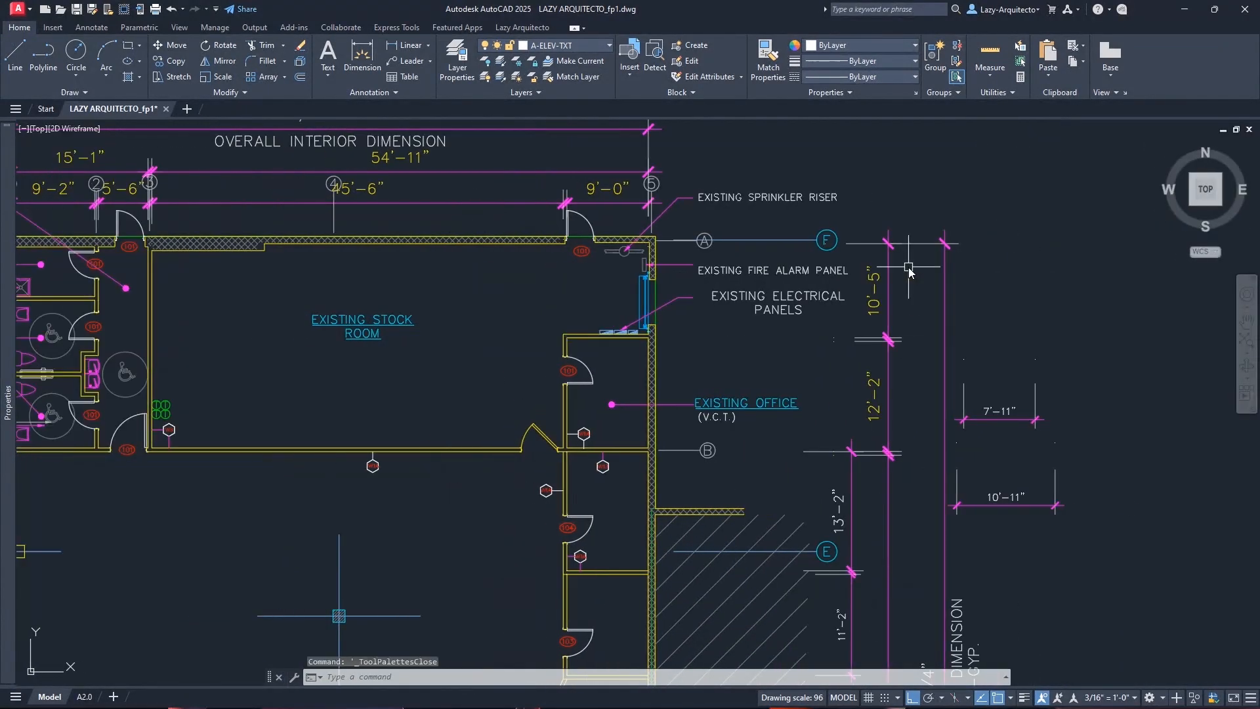
pyautogui.hotkey('ctrl', '3')
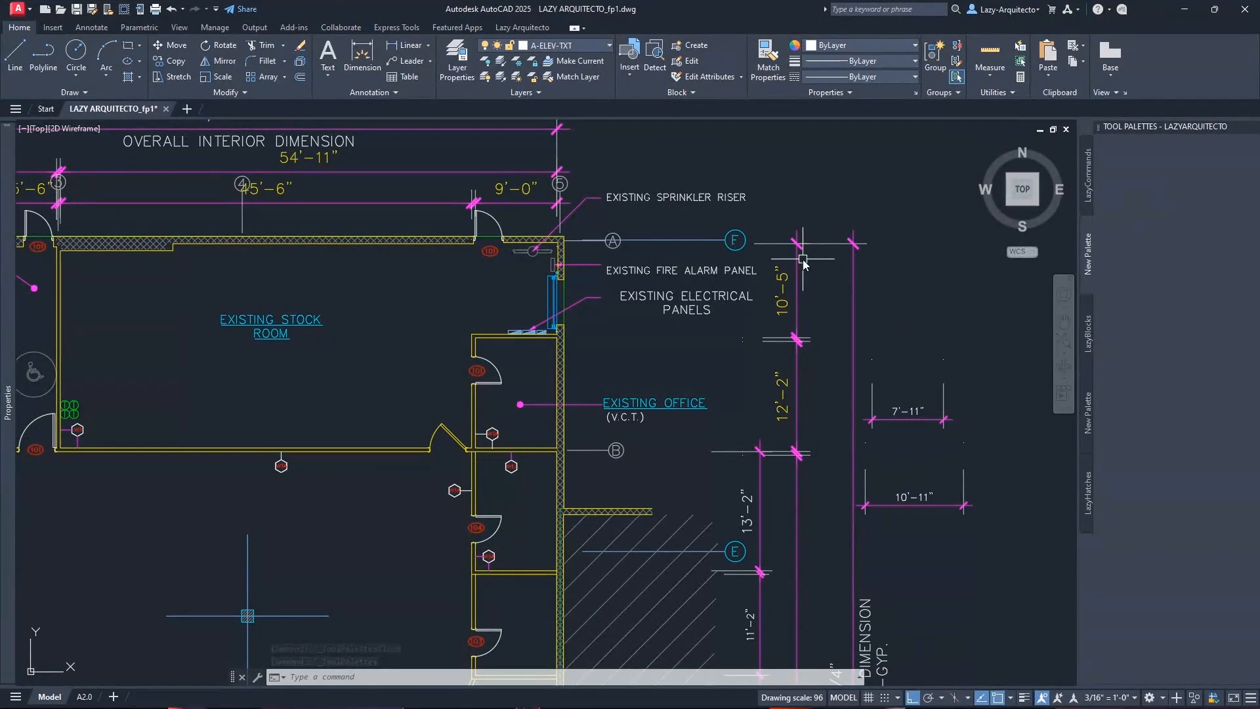
pyautogui.moveTo(804, 320); pyautogui.dragTo(567, 329, button='middle')
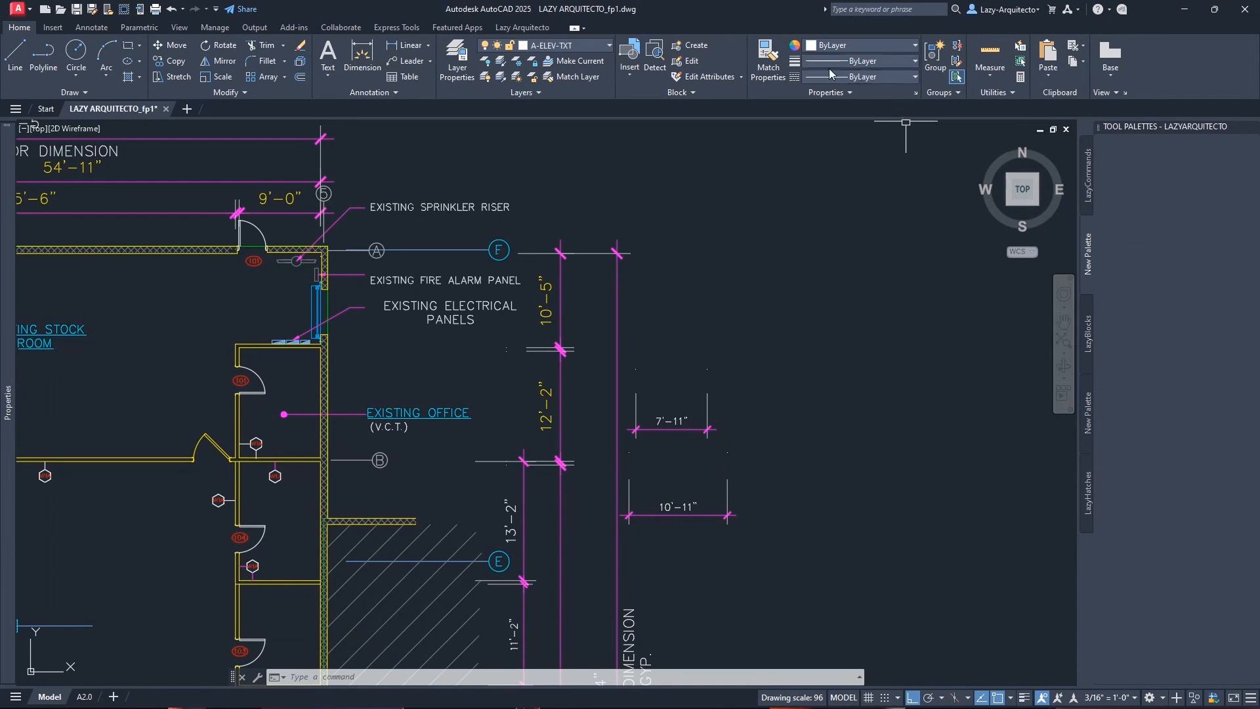
pyautogui.click(523, 28)
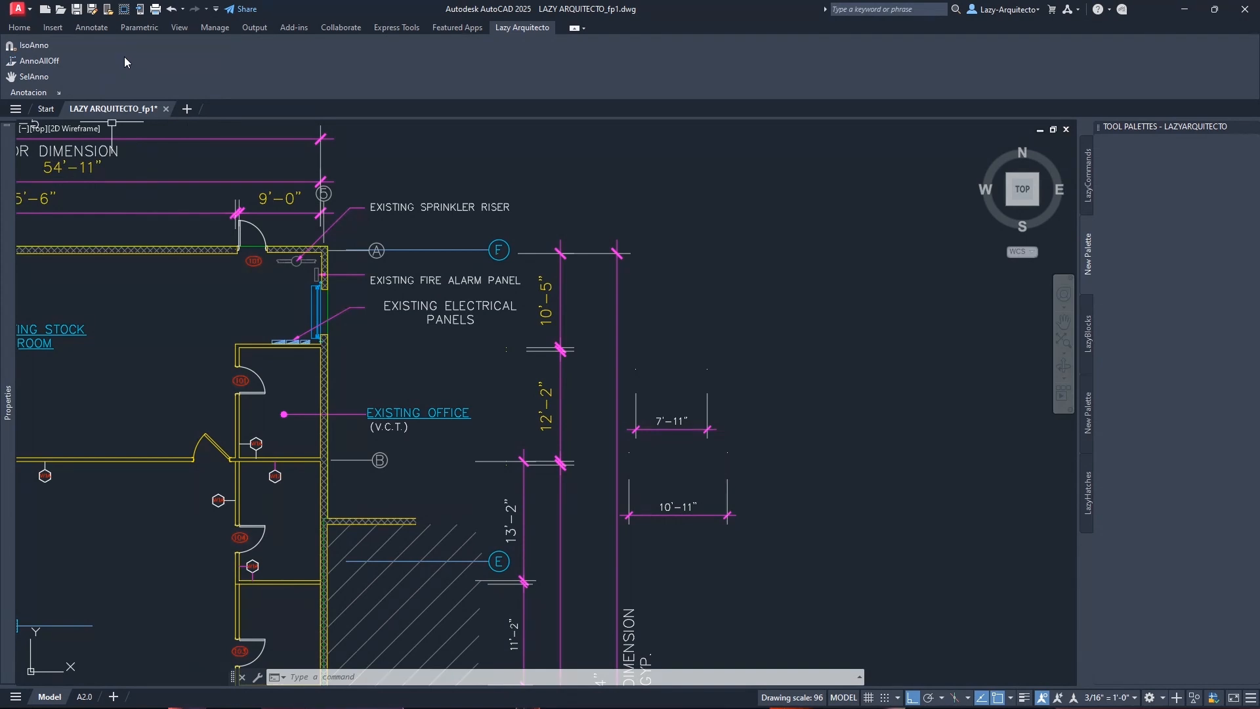
pyautogui.click(19, 29)
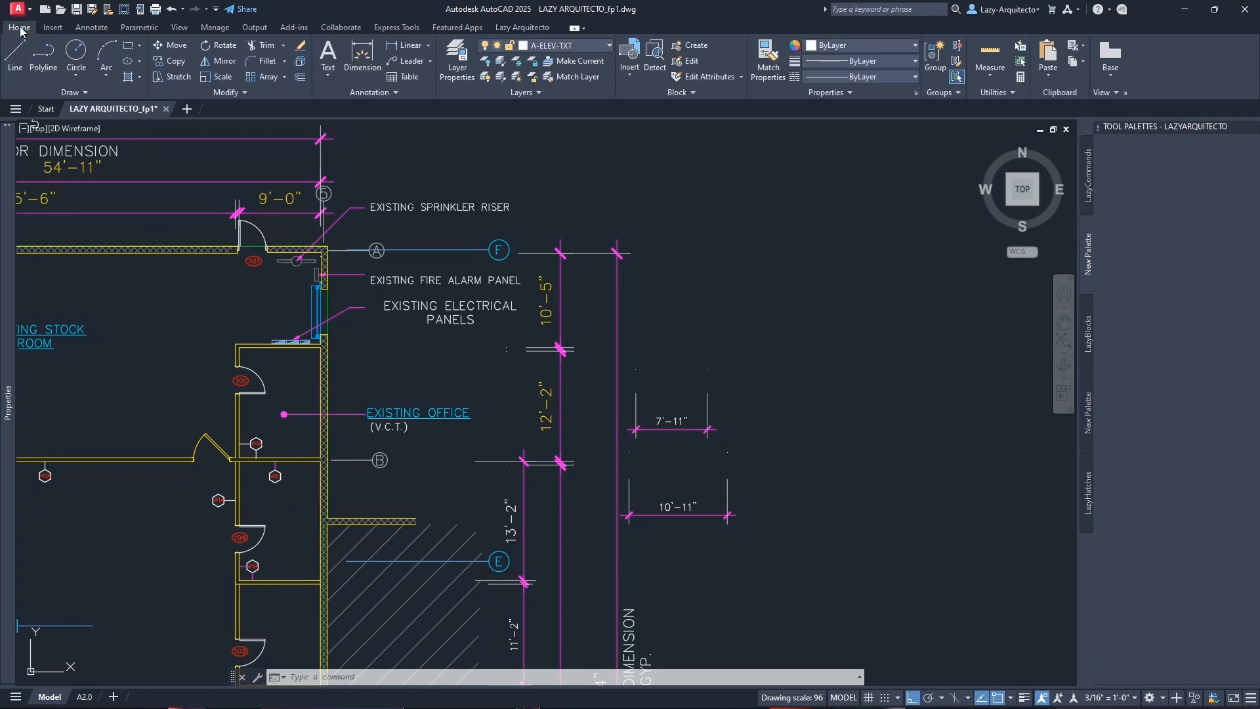
# Draw a small rectangle in the empty area outside the plan and add it to the empty tool palette as a tool
pyautogui.write('rec')
pyautogui.press('Return')
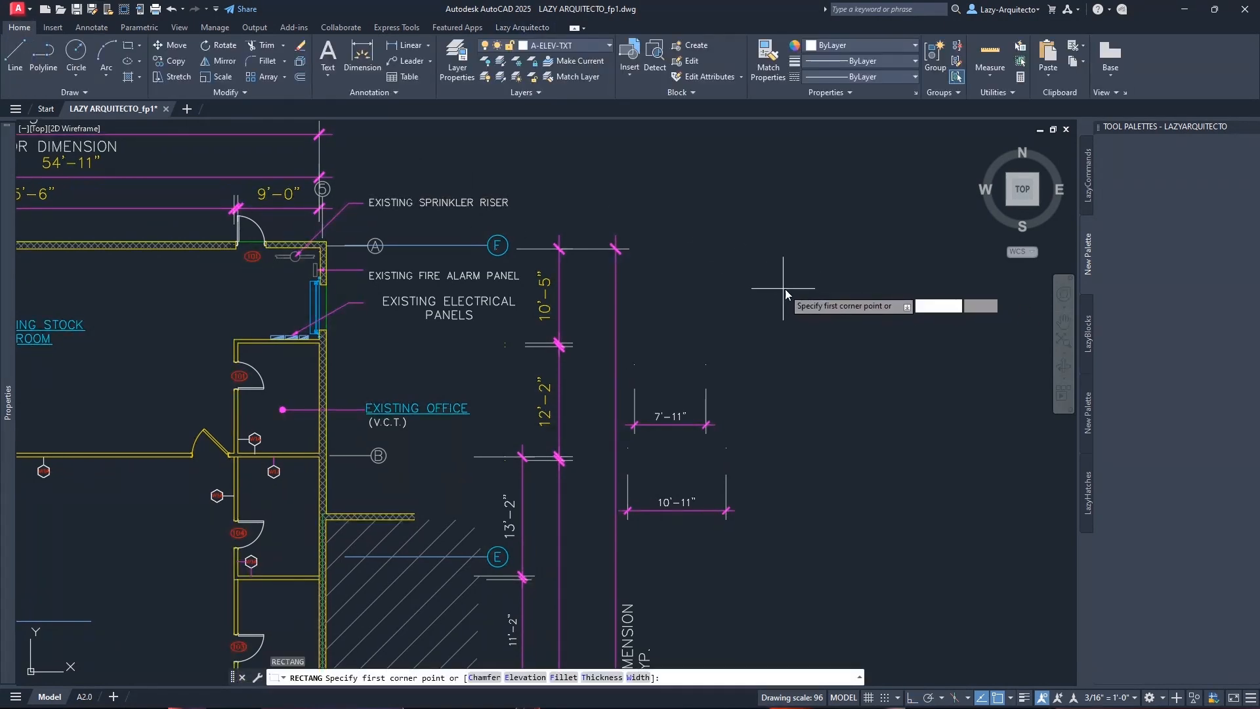
pyautogui.click(783, 289)
pyautogui.click(861, 338)
pyautogui.click(835, 289)
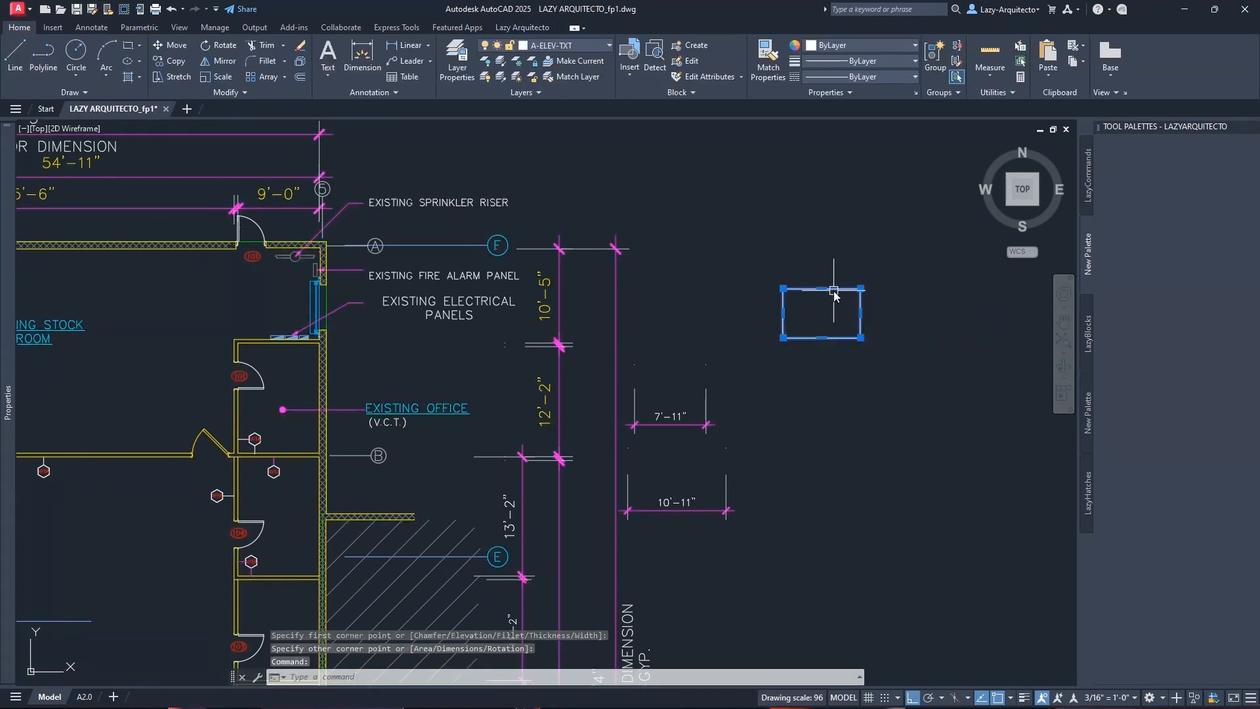
pyautogui.moveTo(856, 290); pyautogui.dragTo(1163, 202)
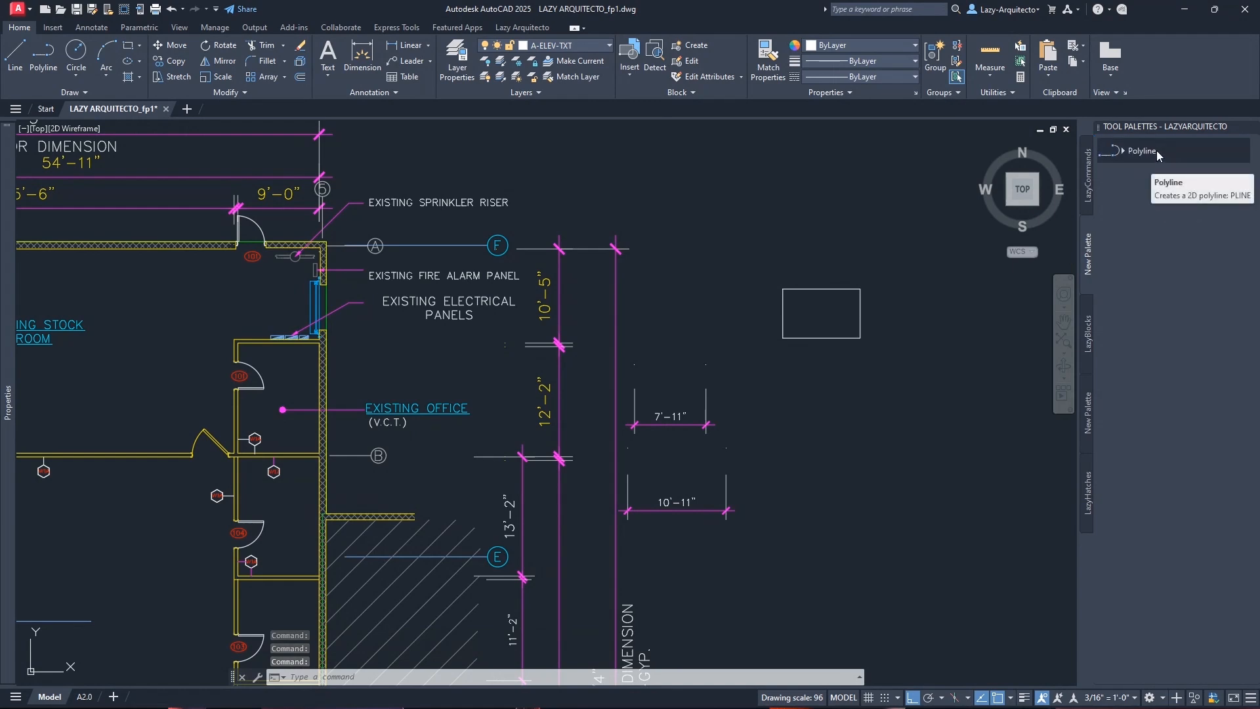
# Erase the helper rectangle from the drawing
pyautogui.click(905, 333)
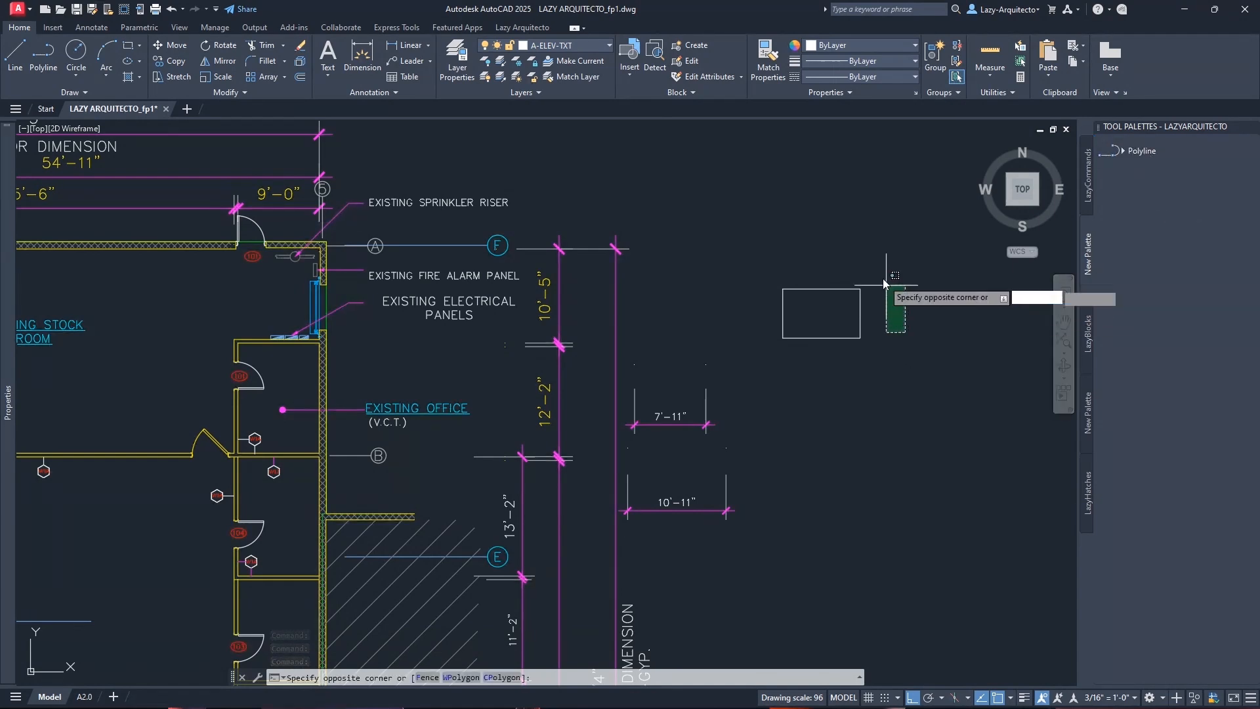
pyautogui.click(847, 289)
pyautogui.press('Delete')
# Open the properties of the Polyline palette tool and rename it LAZYWALLTAG
pyautogui.rightClick(1137, 153)
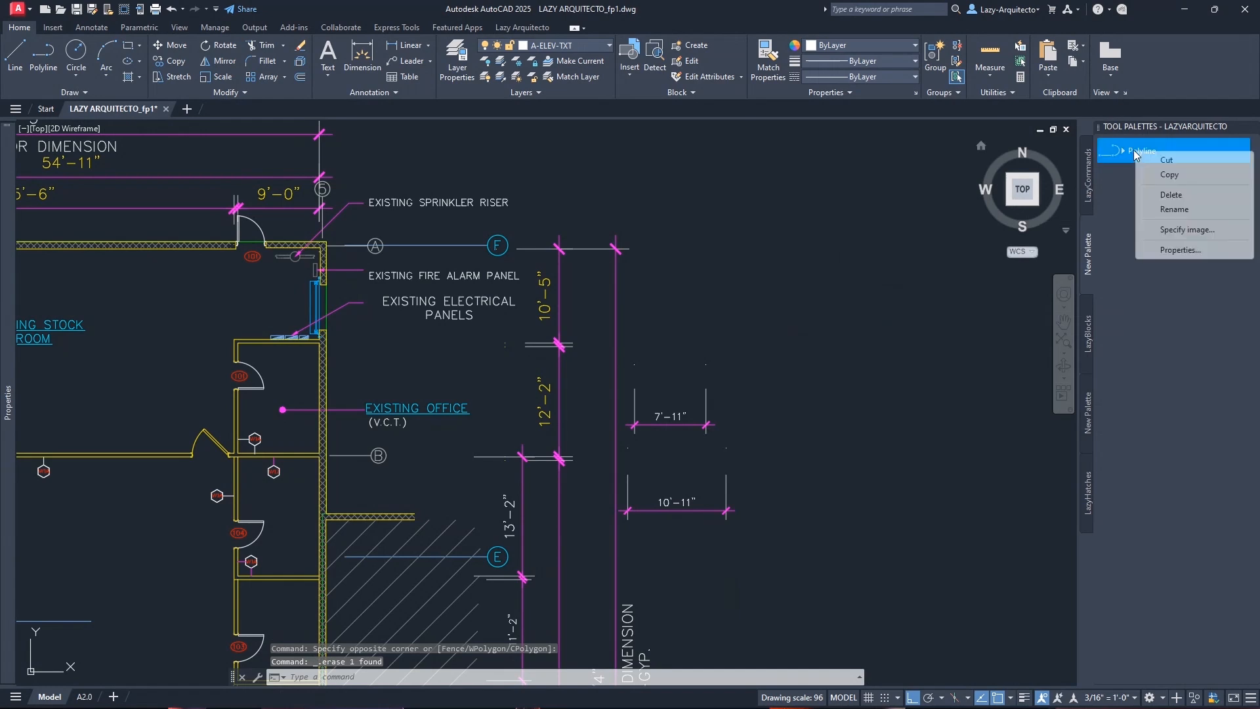
pyautogui.click(1178, 250)
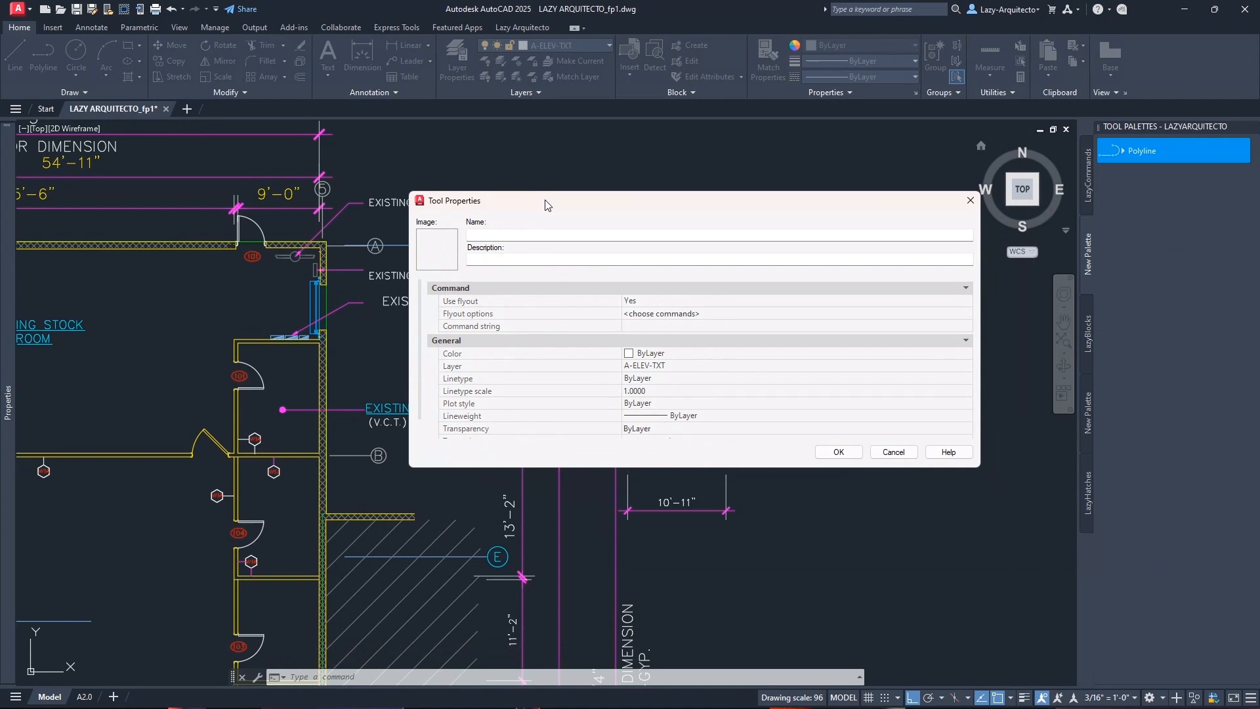
pyautogui.click(490, 234)
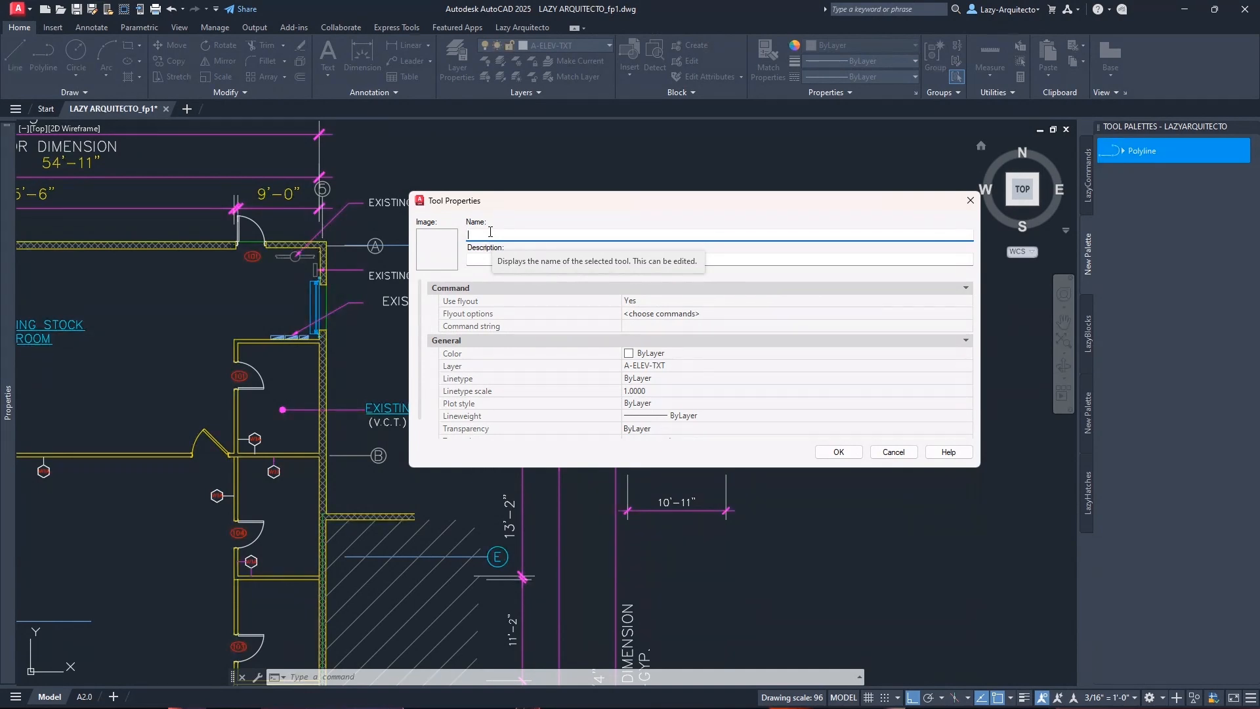
pyautogui.write('L')
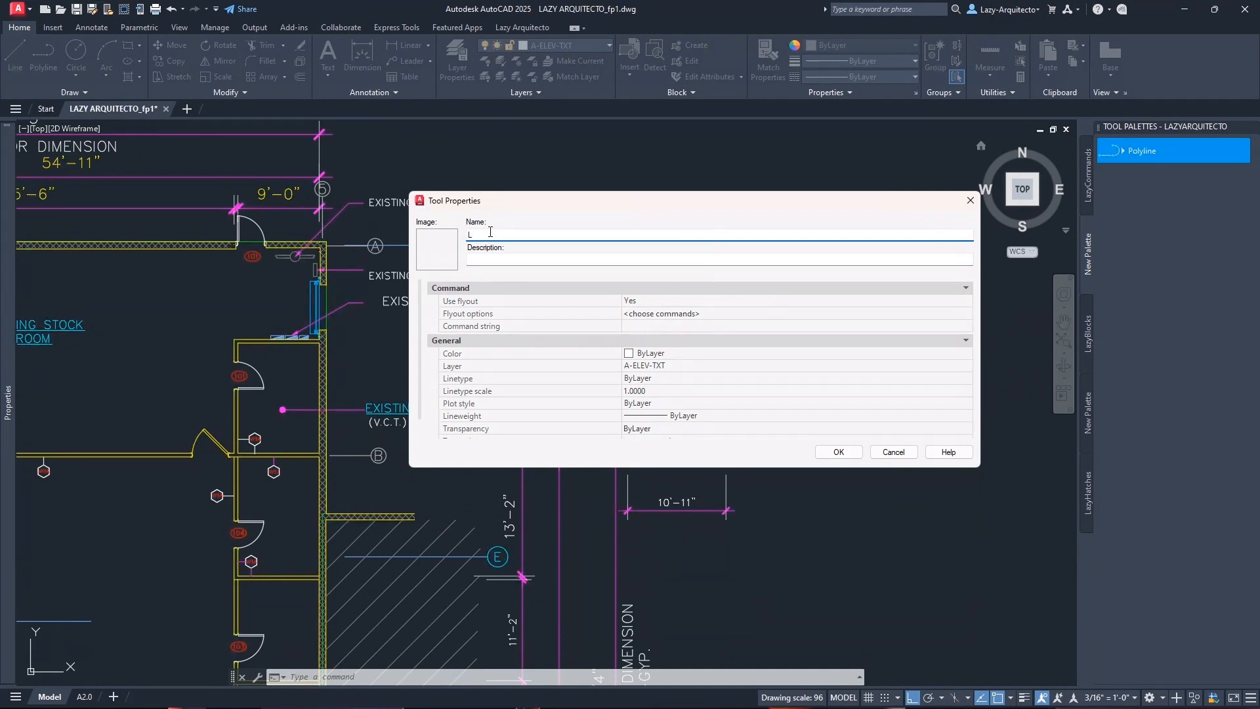
pyautogui.press('BackSpace')
pyautogui.write('TAG')
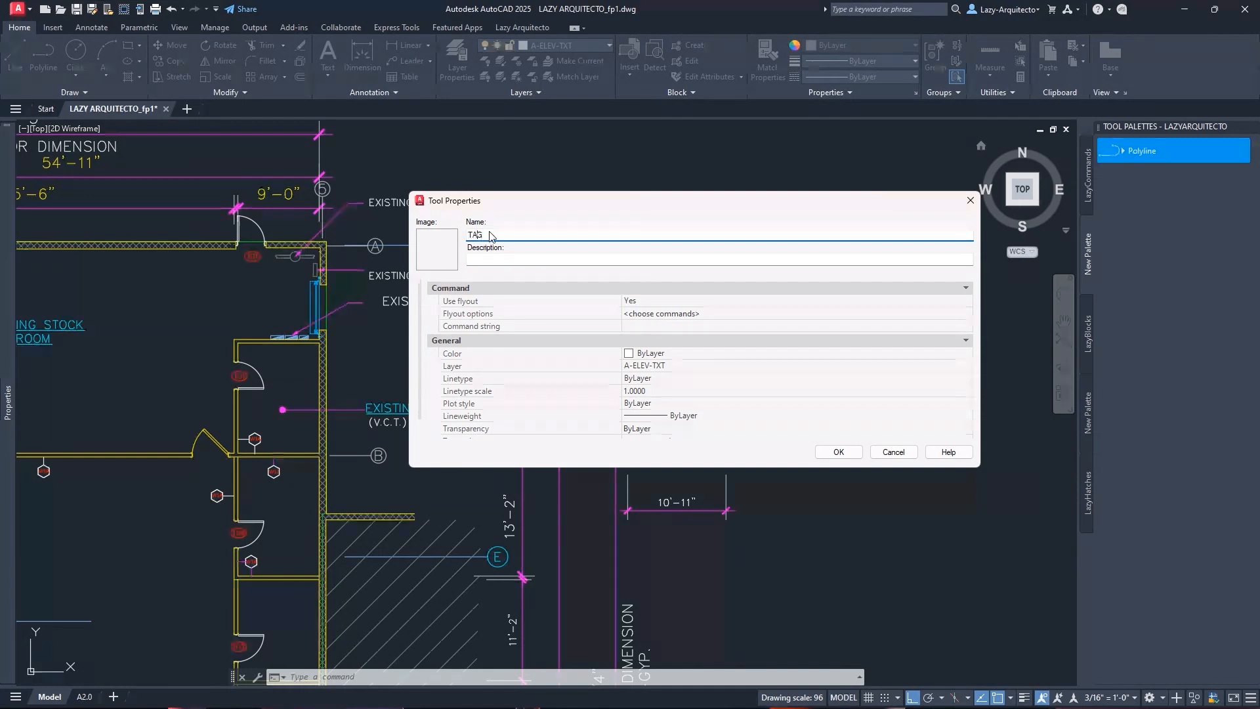
pyautogui.press('Home')
pyautogui.write('WALL')
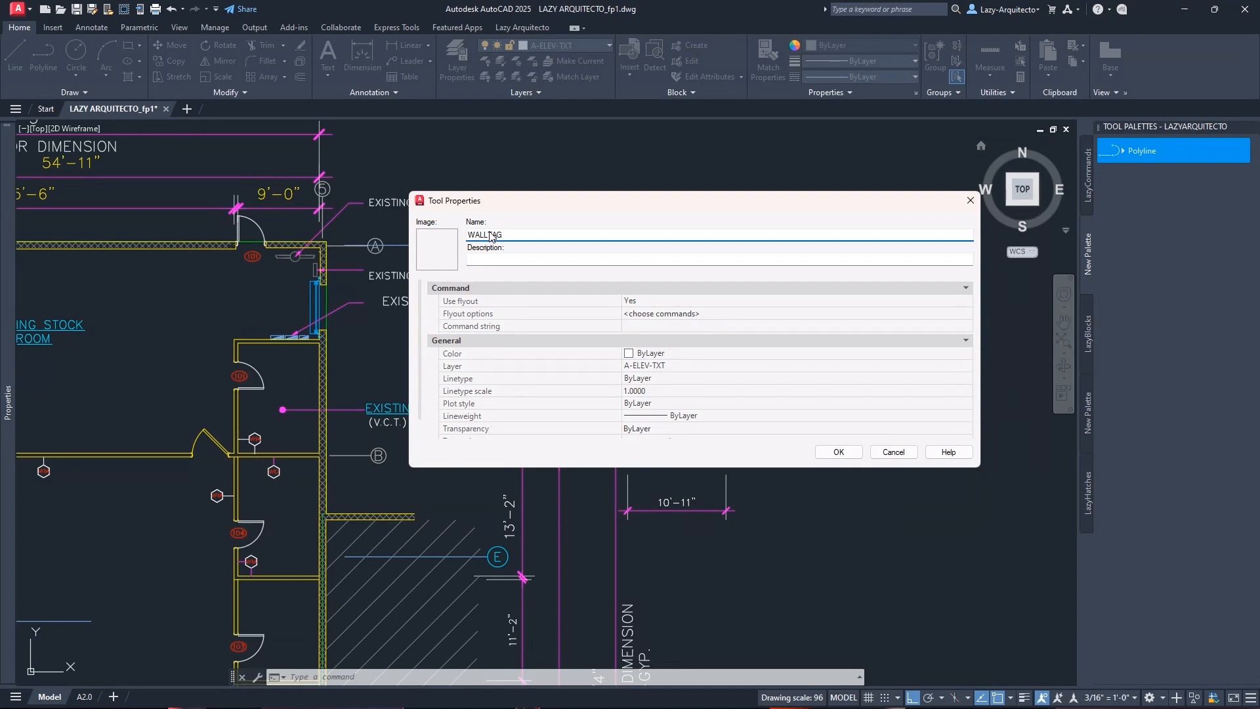
pyautogui.press('Home')
pyautogui.write('LAZY')
pyautogui.click(496, 259)
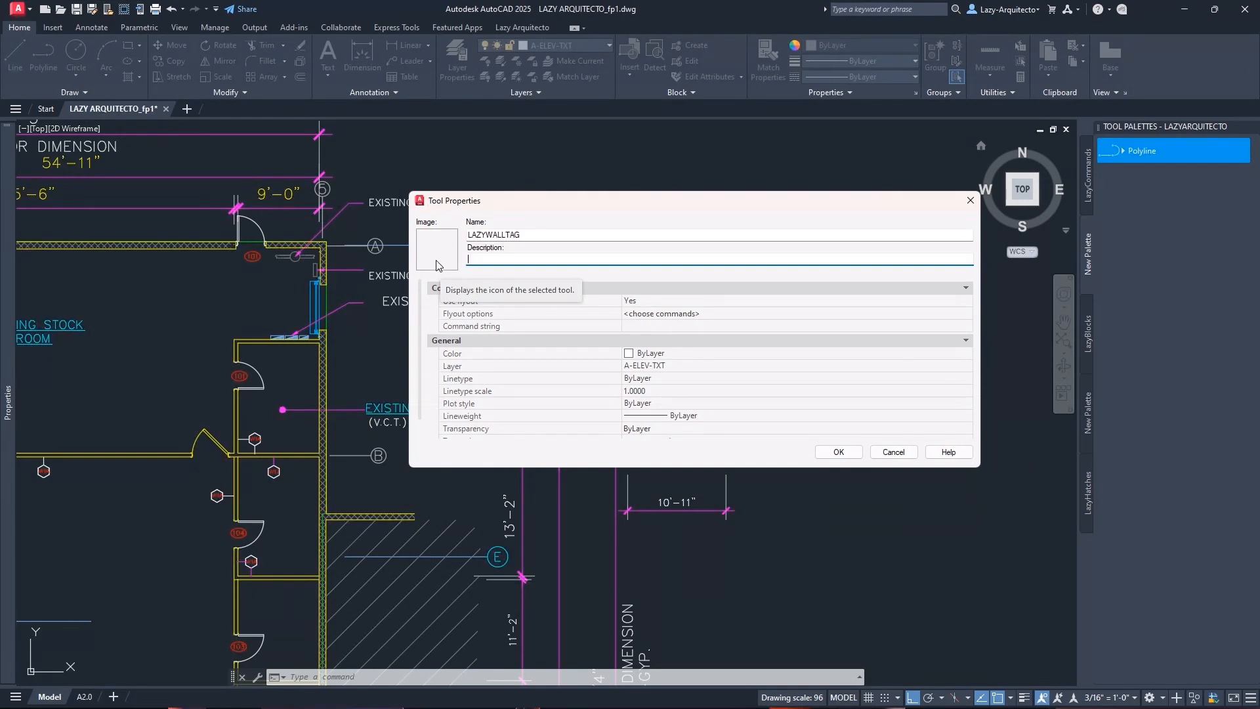
# Set the tool's Use flyout option to No
pyautogui.click(654, 328)
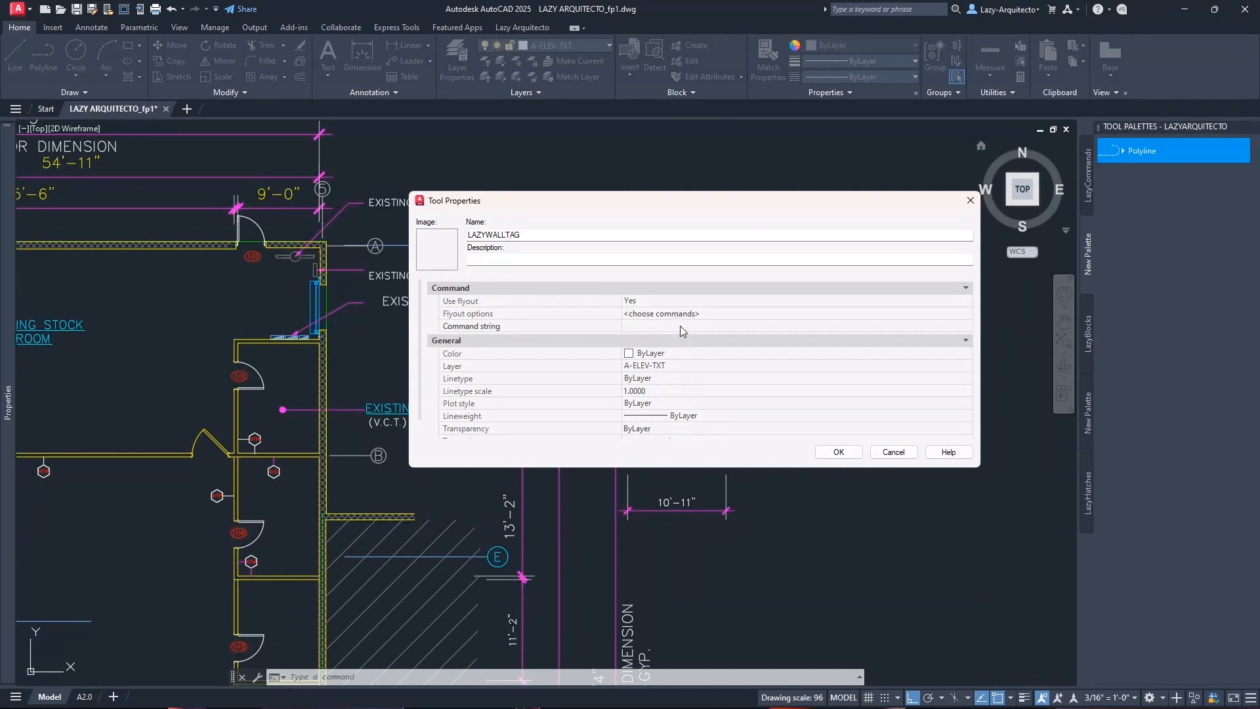
pyautogui.click(658, 301)
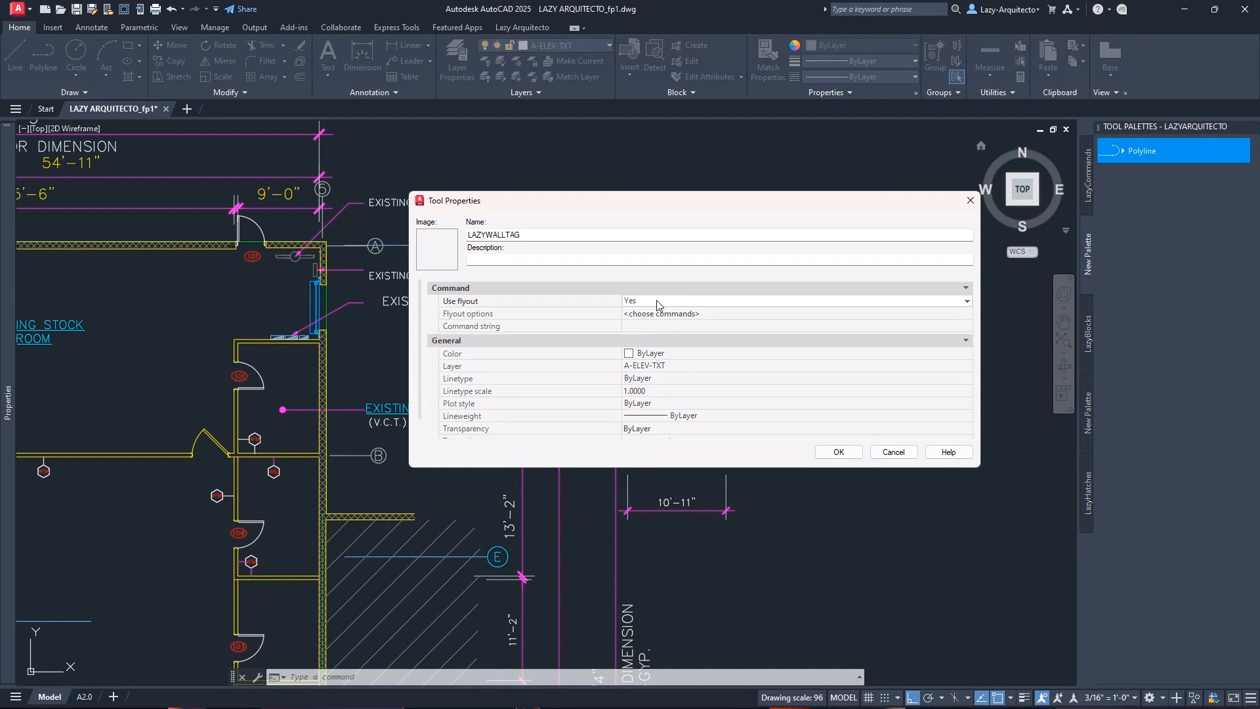
pyautogui.click(657, 301)
pyautogui.click(656, 325)
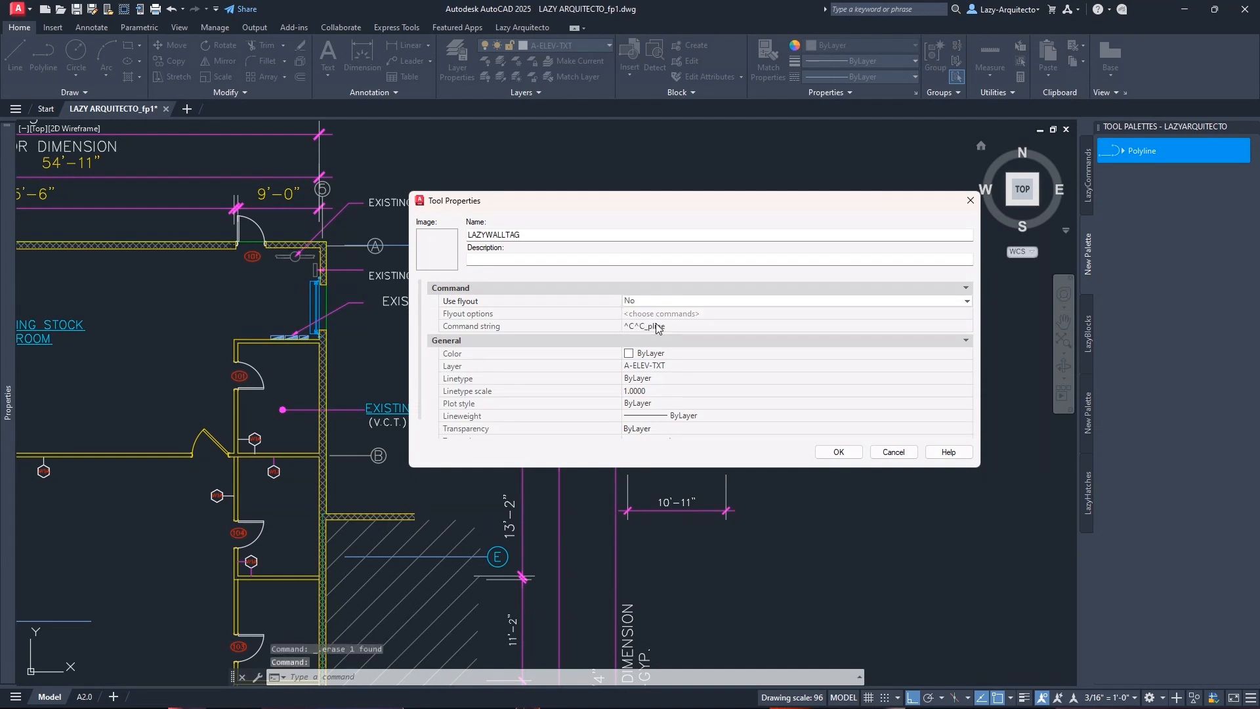
# Remove pline from the tool's command string, keeping only ^C^C_, and save the tool properties
pyautogui.click(654, 326)
pyautogui.click(677, 326)
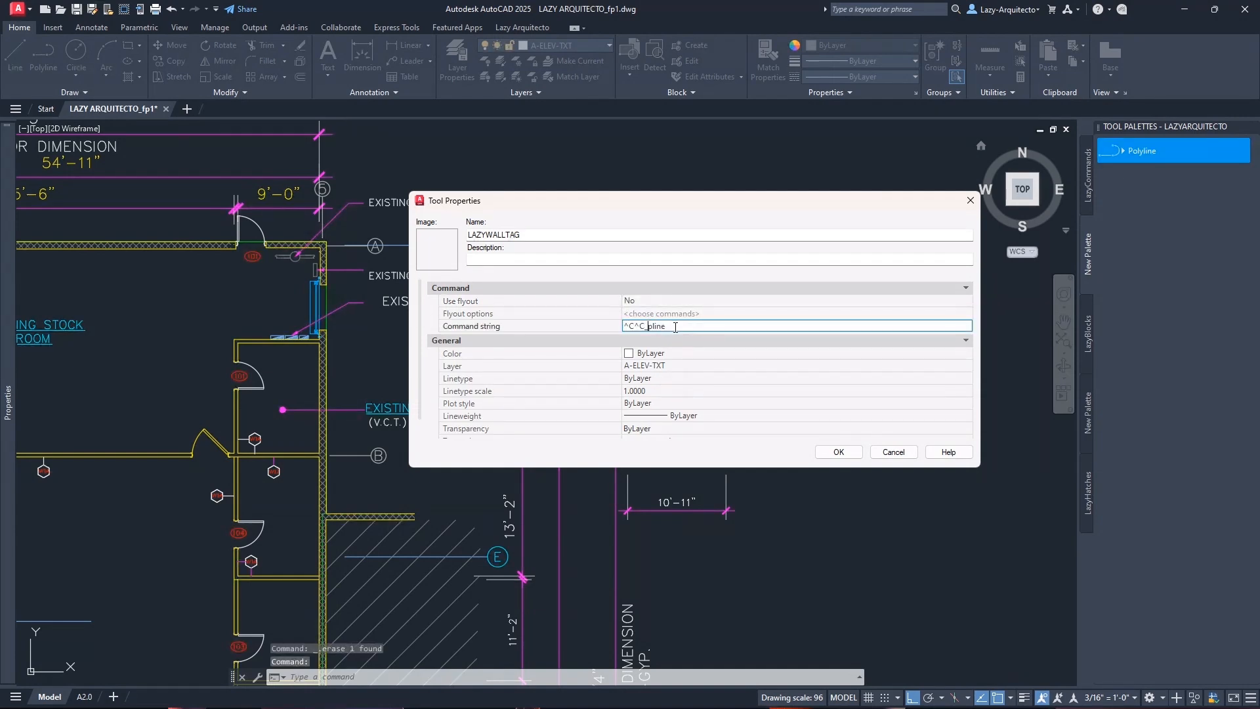
pyautogui.press('BackSpace')
pyautogui.press('BackSpace')
pyautogui.press('BackSpace')
pyautogui.press('BackSpace')
pyautogui.press('BackSpace')
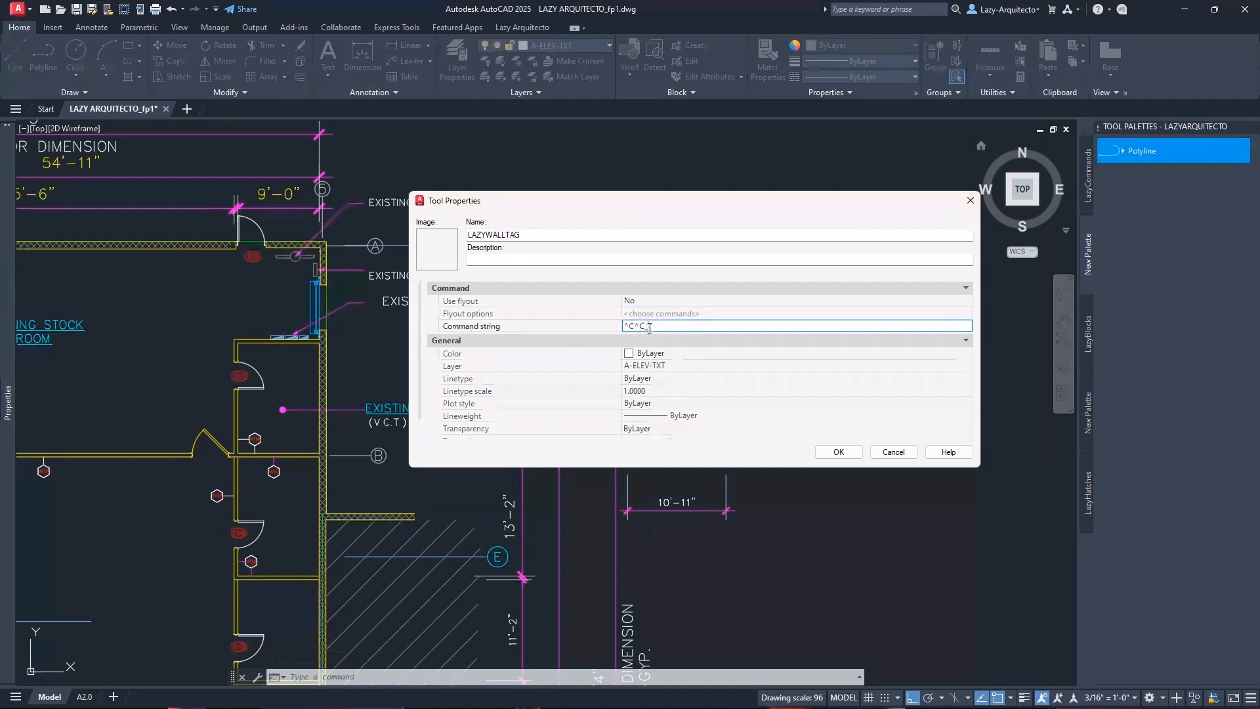
pyautogui.moveTo(651, 326); pyautogui.dragTo(617, 327)
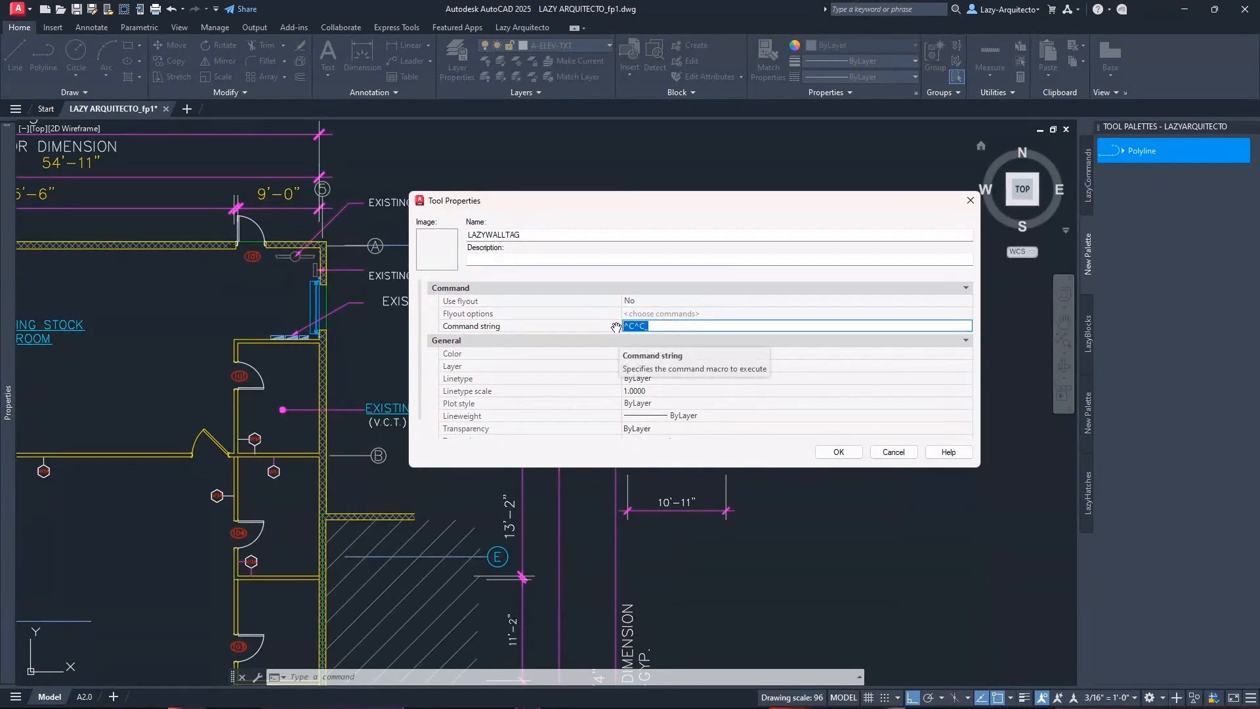
pyautogui.click(656, 325)
pyautogui.moveTo(692, 200); pyautogui.dragTo(779, 211)
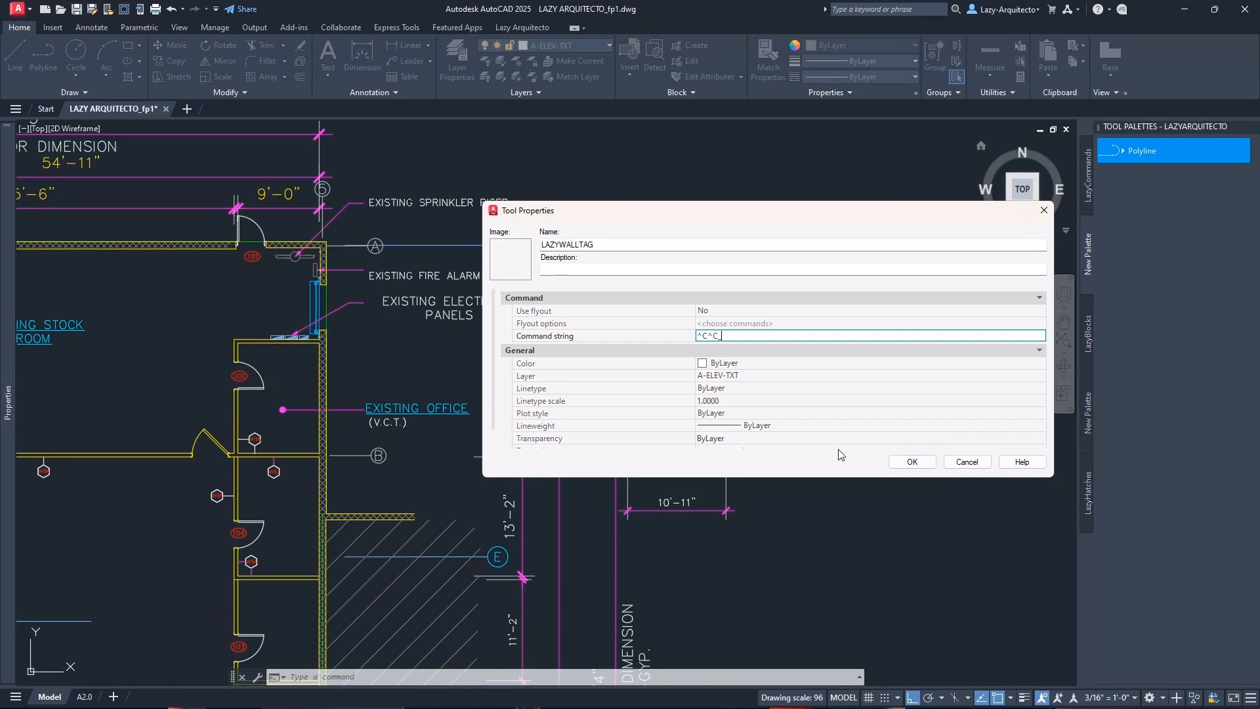
pyautogui.click(913, 461)
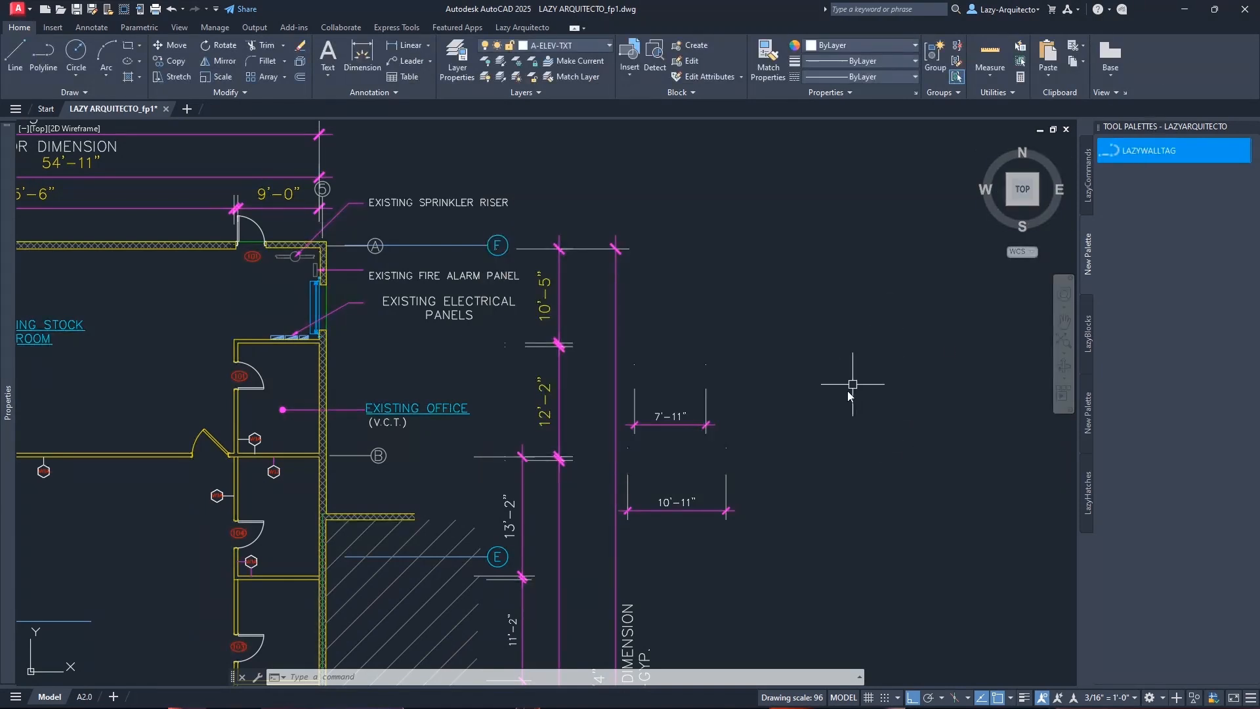
# Start a multileader and choose Block as its content type through the command options
pyautogui.moveTo(822, 417); pyautogui.dragTo(752, 399, button='middle')
pyautogui.write('MLEAD')
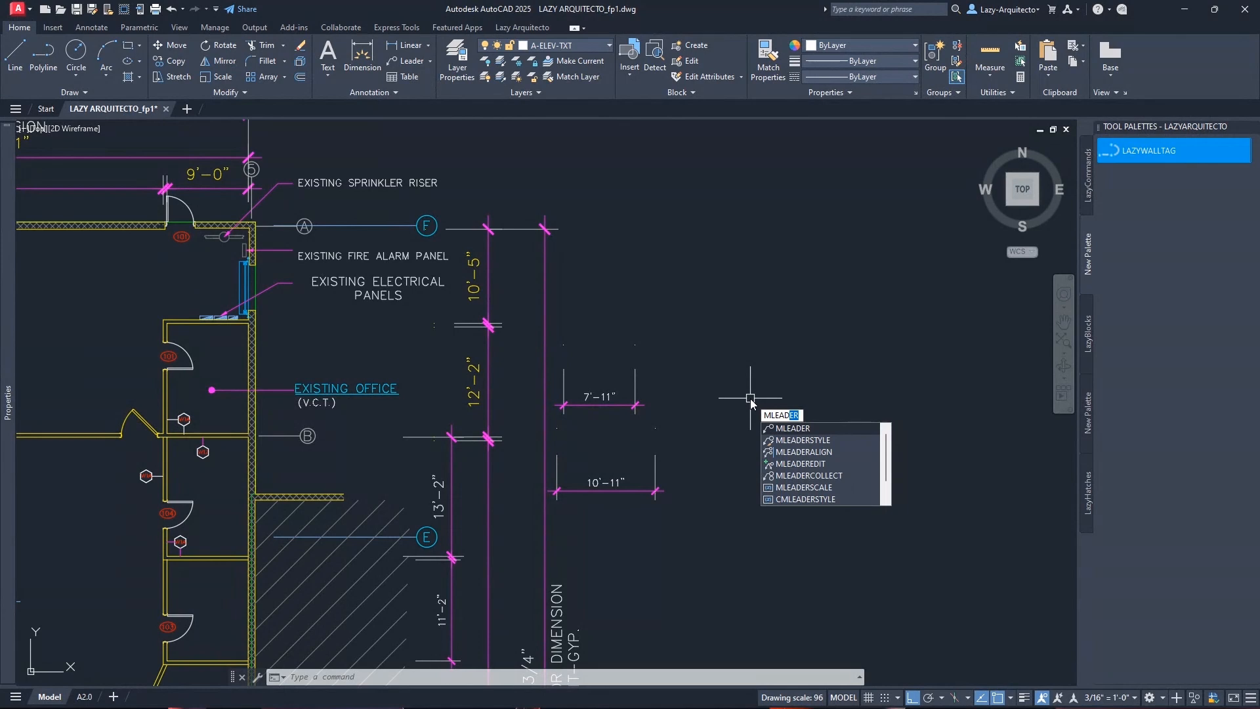
pyautogui.press('Return')
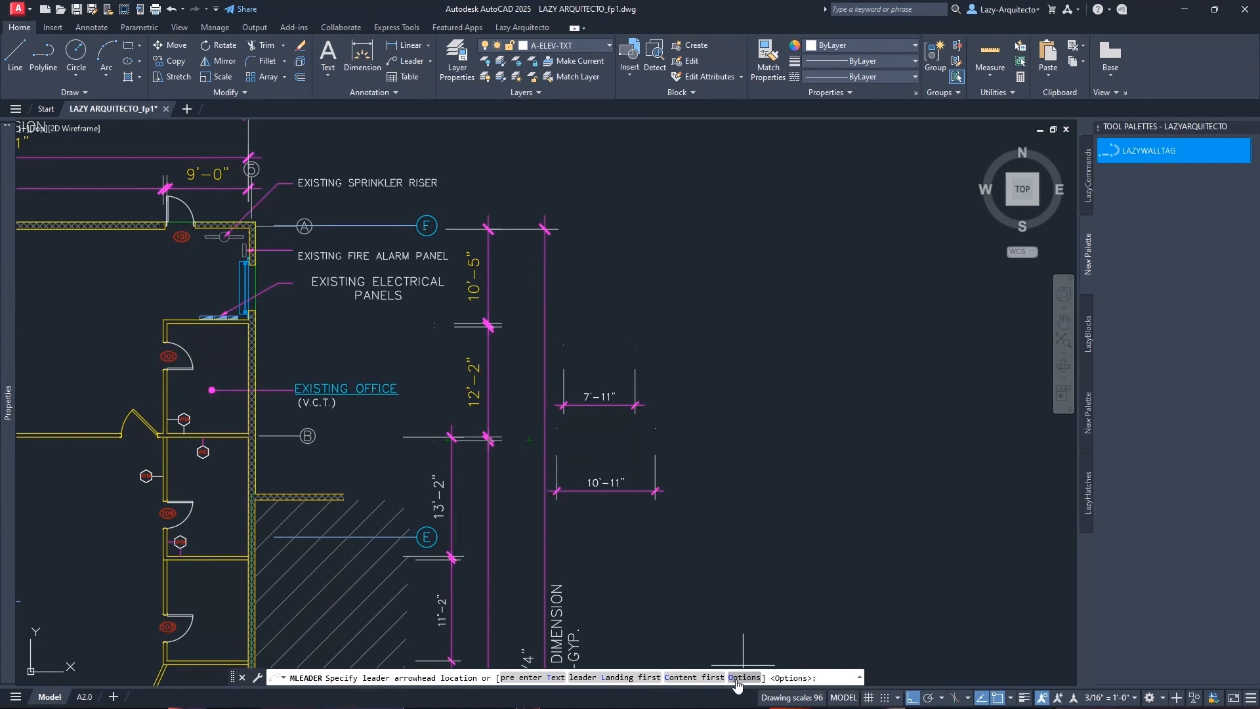
pyautogui.write('o')
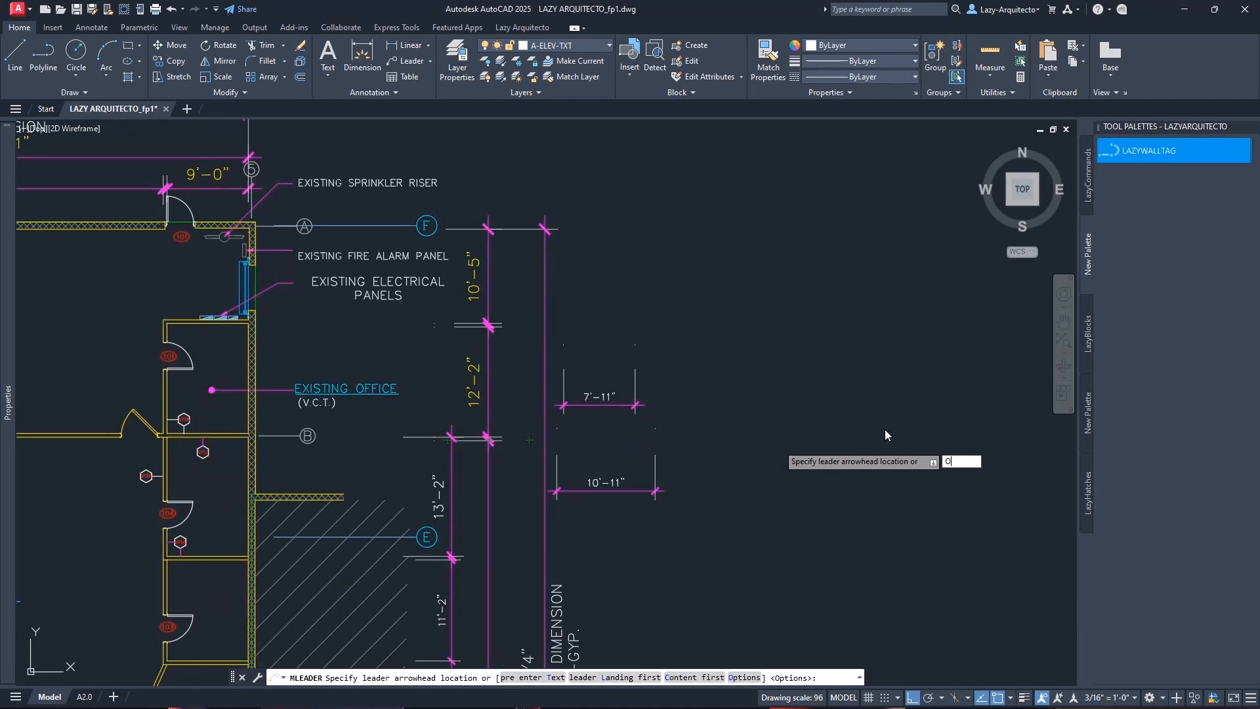
pyautogui.press('Return')
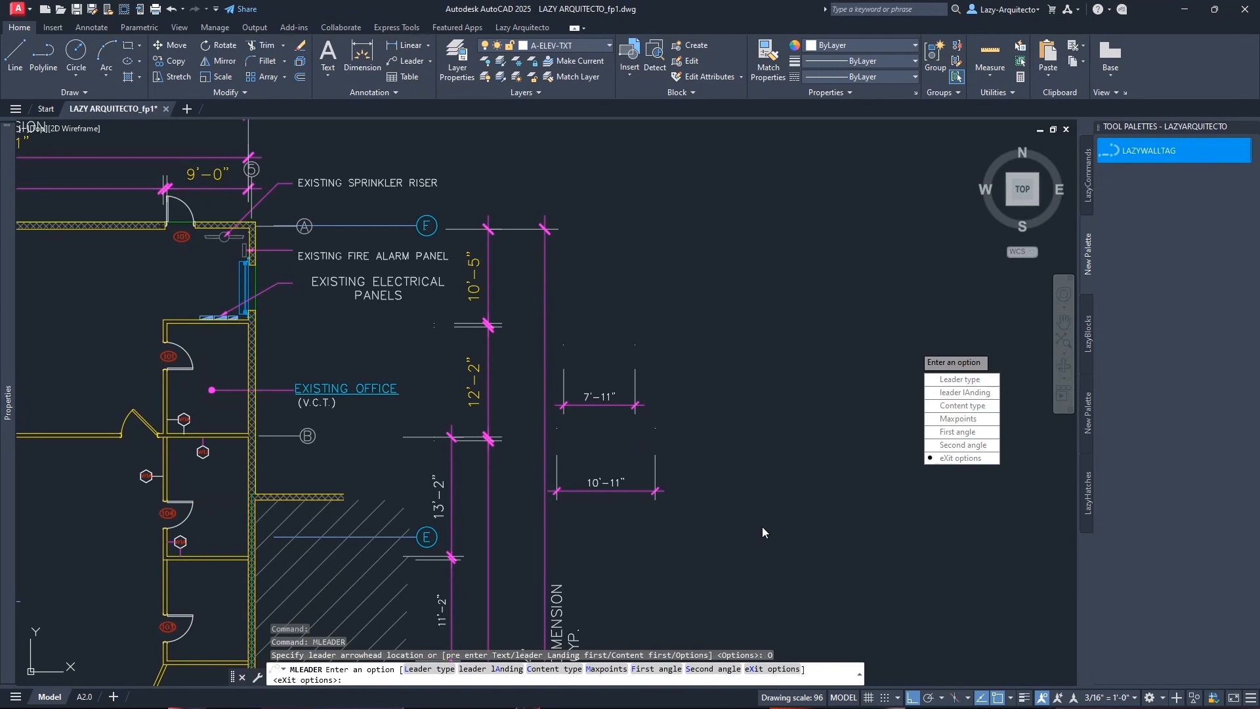
pyautogui.write('C')
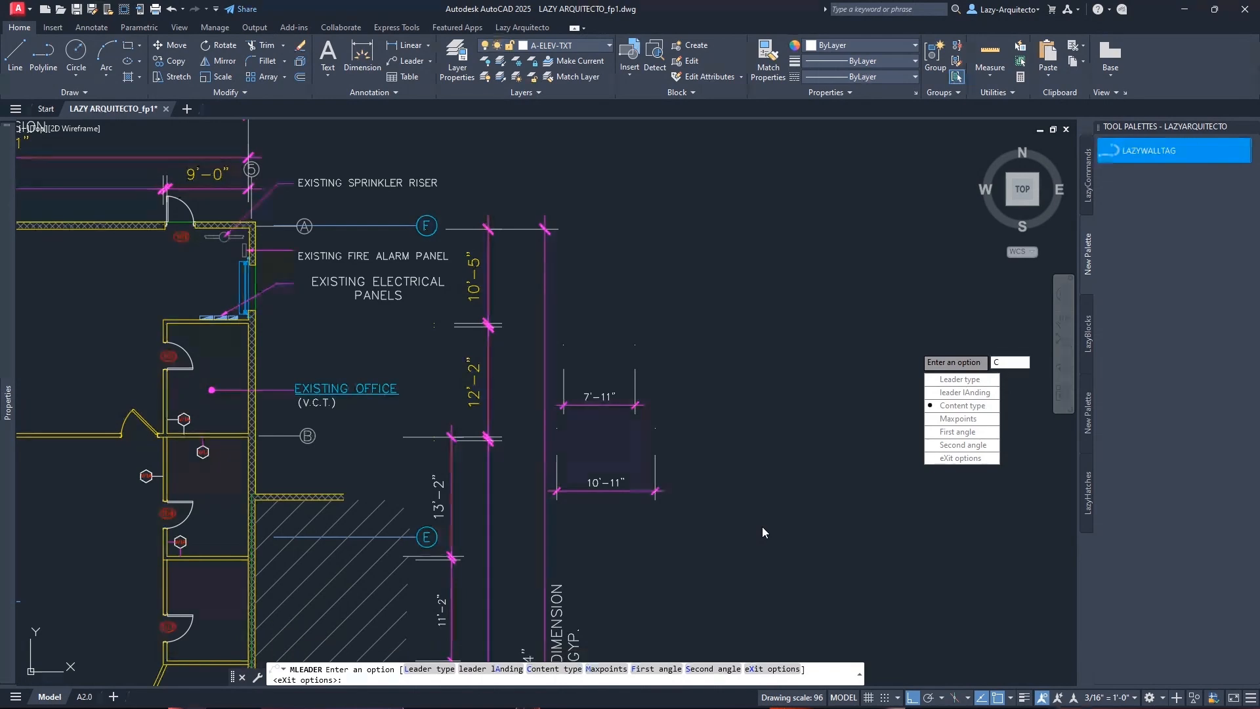
pyautogui.press('Return')
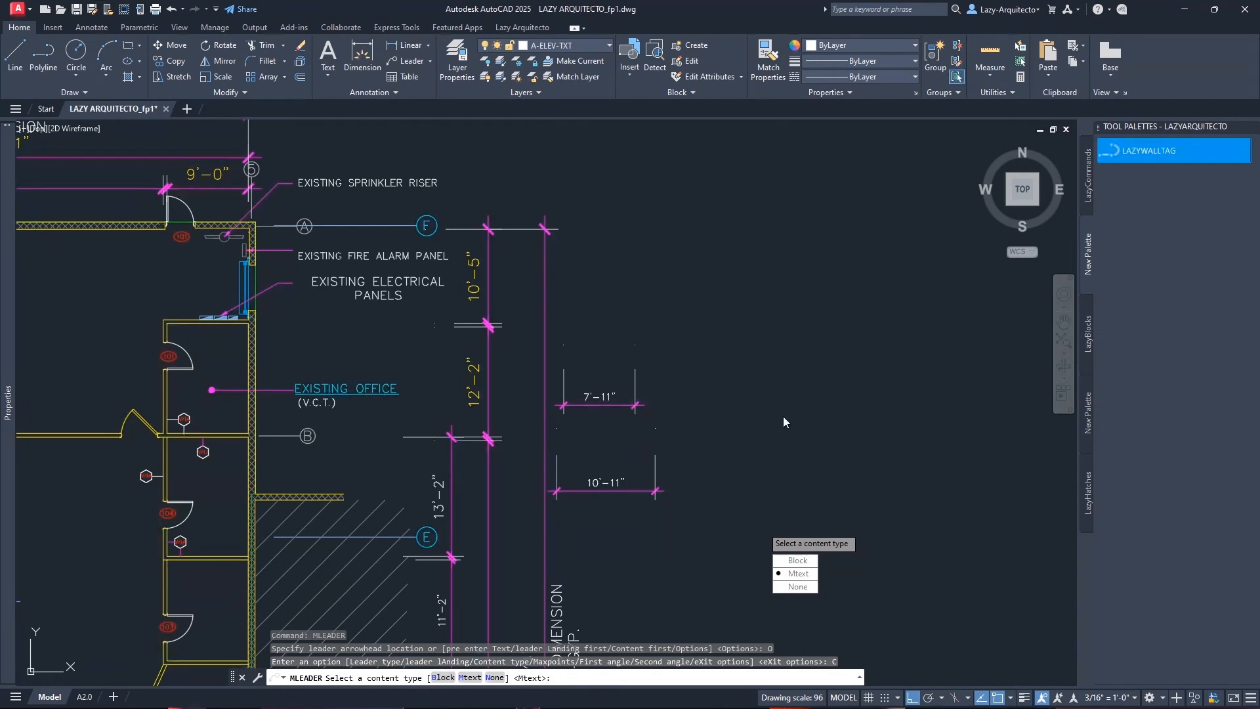
pyautogui.write('B')
pyautogui.press('Return')
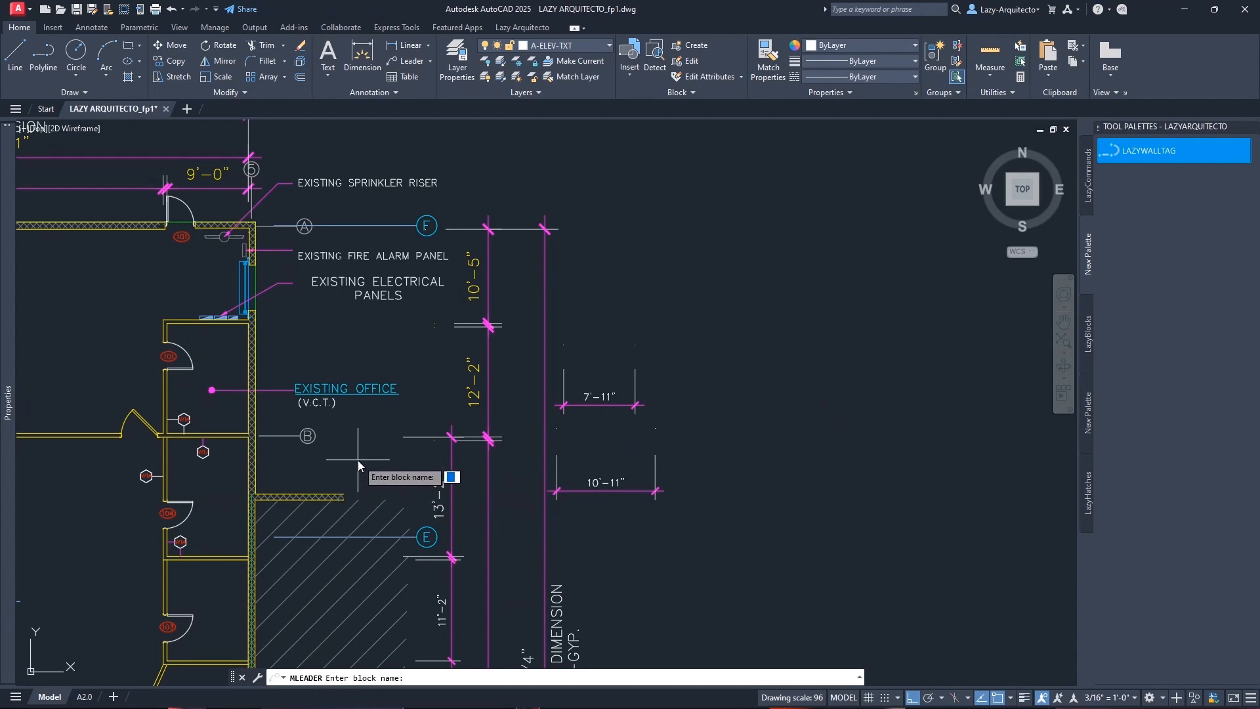
# Try to assign _TAGSQUARE as the multileader's content block and cancel the command
pyautogui.moveTo(371, 461); pyautogui.dragTo(581, 410, button='middle')
pyautogui.scroll(-4, 453, 421)
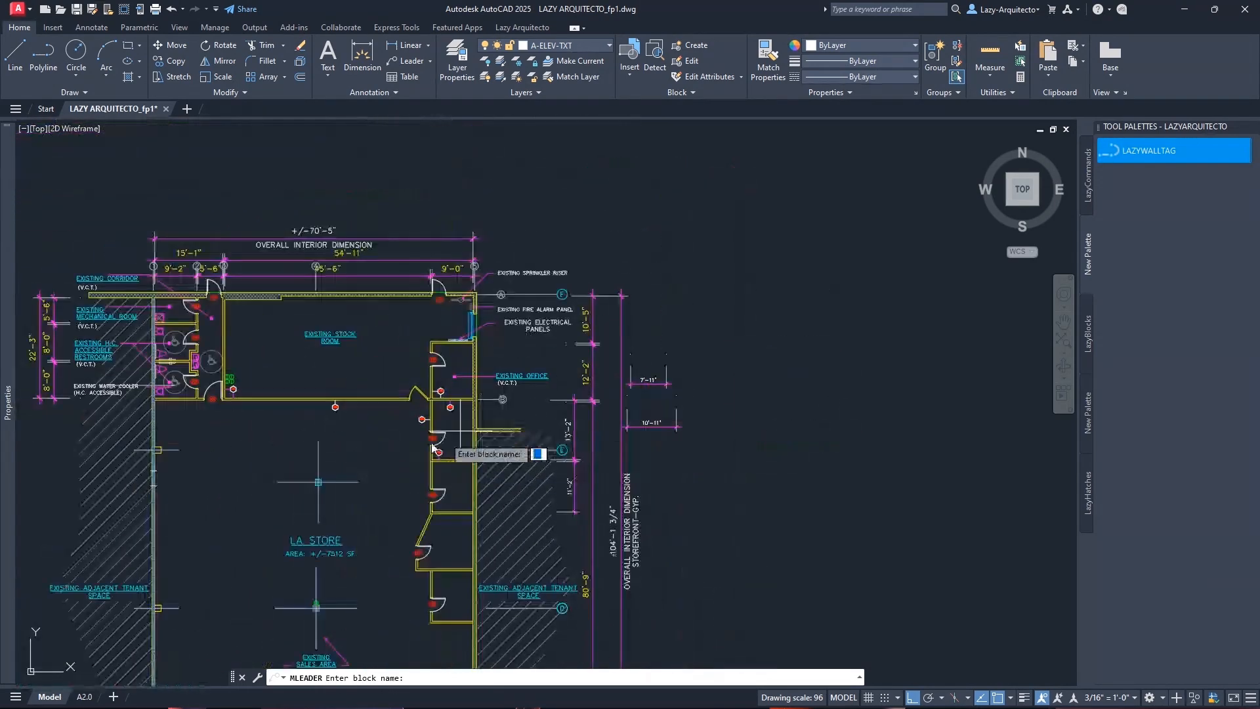
pyautogui.scroll(7, 388, 452)
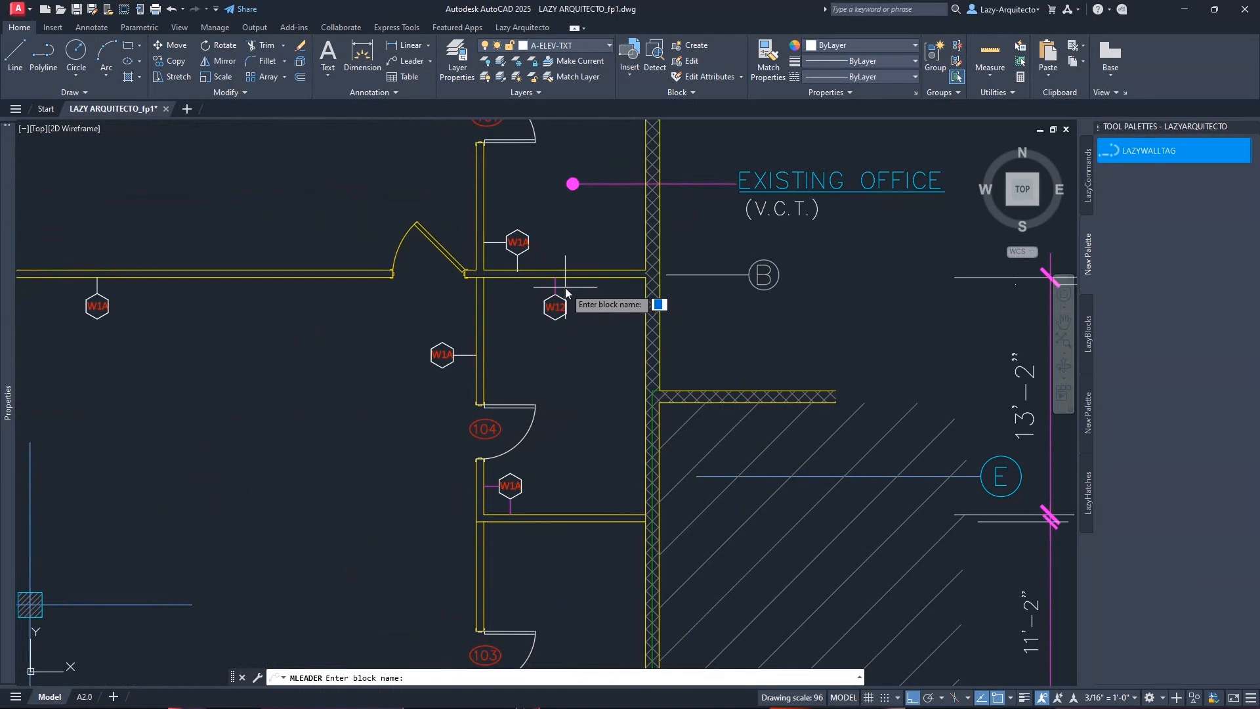
pyautogui.scroll(6, 554, 295)
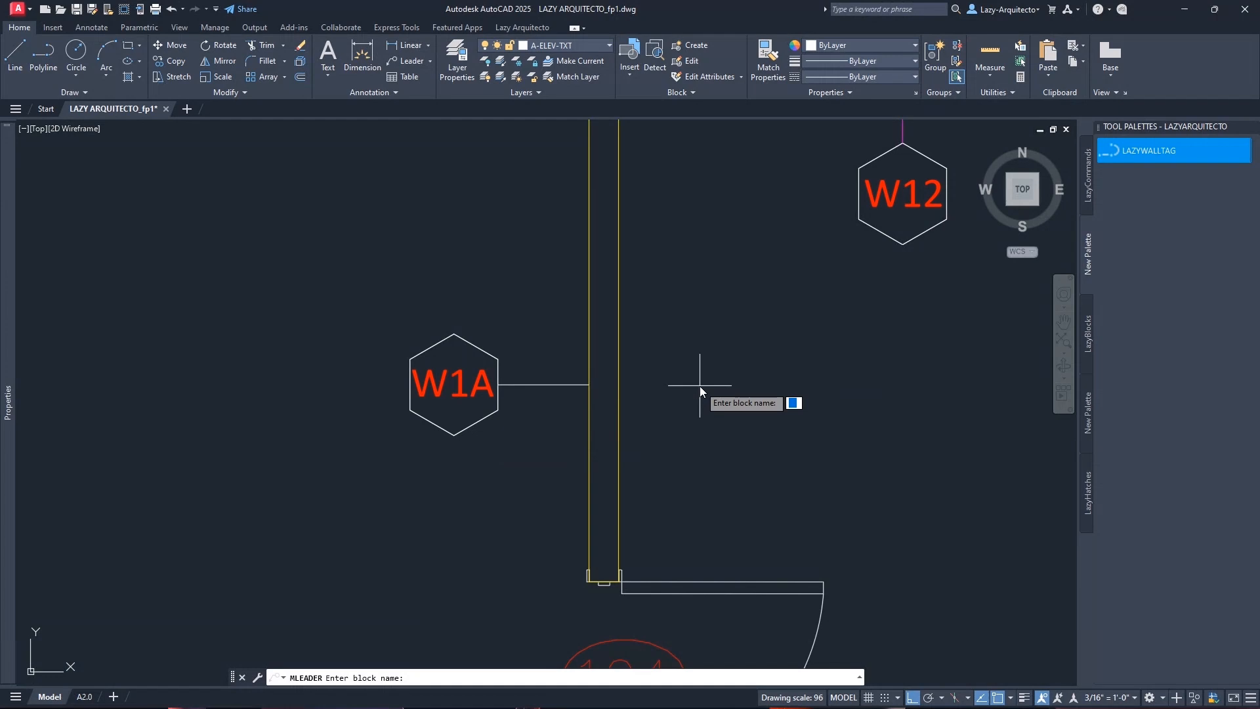
pyautogui.write('_TAGSQUARE')
pyautogui.press('Return')
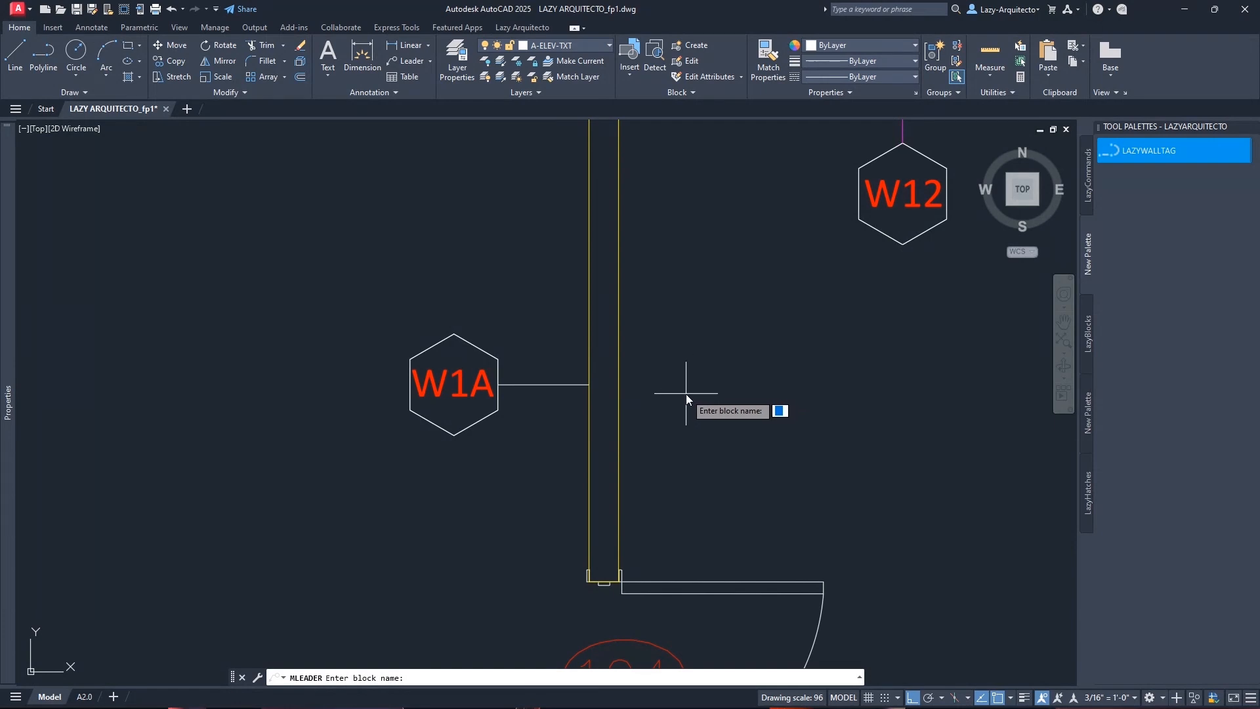
pyautogui.press('F2')
pyautogui.press('Escape')
# Explode the W12 wall tag multileader into its tag block and leader line
pyautogui.scroll(-3, 676, 395)
pyautogui.scroll(-3, 676, 395)
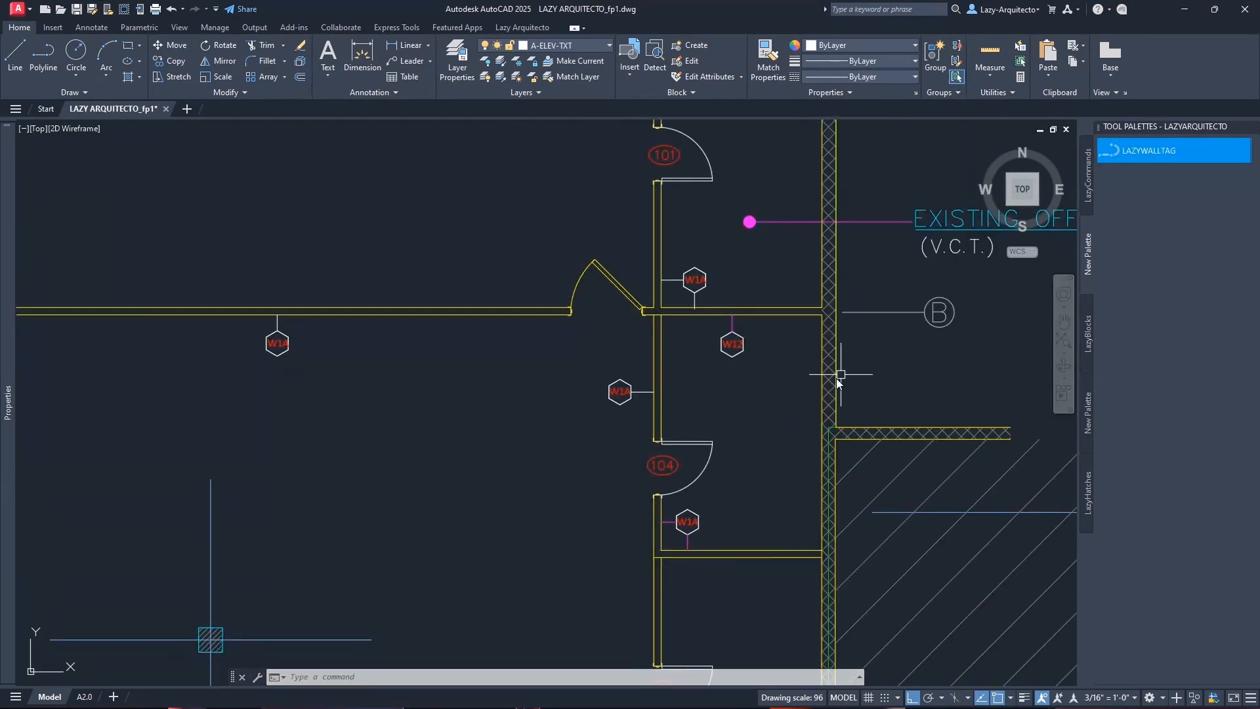
pyautogui.click(619, 395)
pyautogui.click(732, 346)
pyautogui.scroll(-3, 735, 348)
pyautogui.scroll(8, 729, 348)
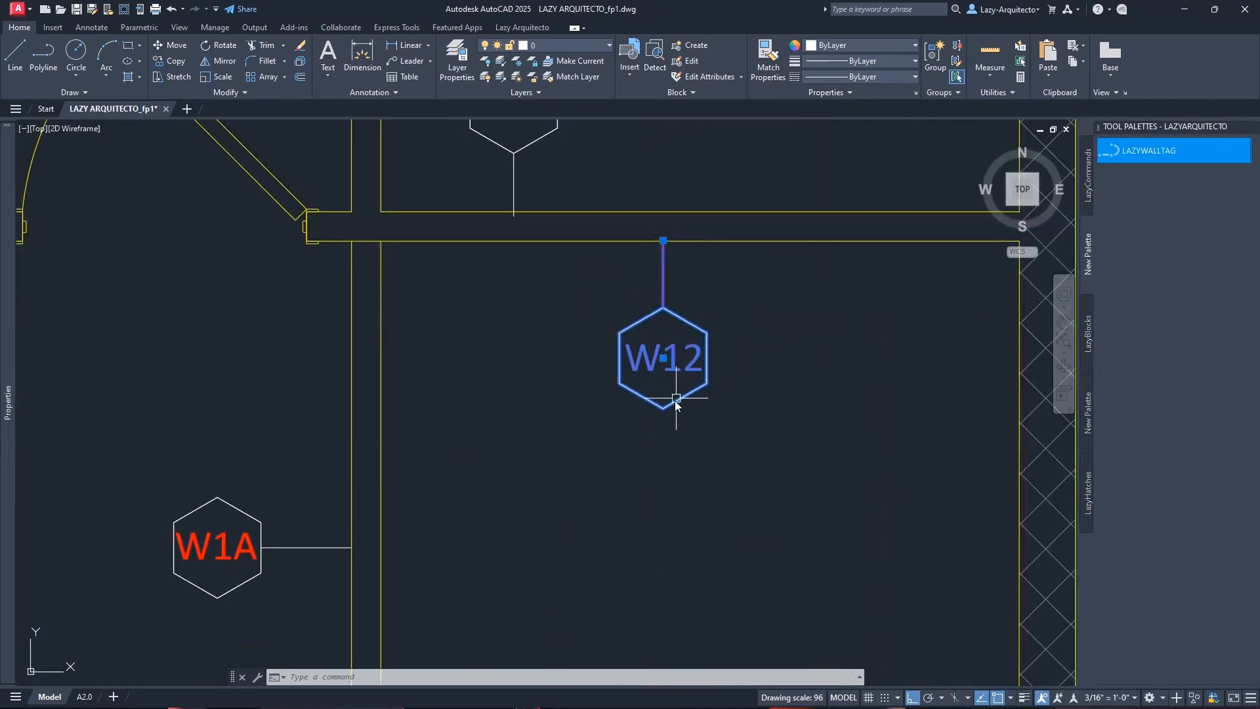
pyautogui.write('c')
pyautogui.press('Escape')
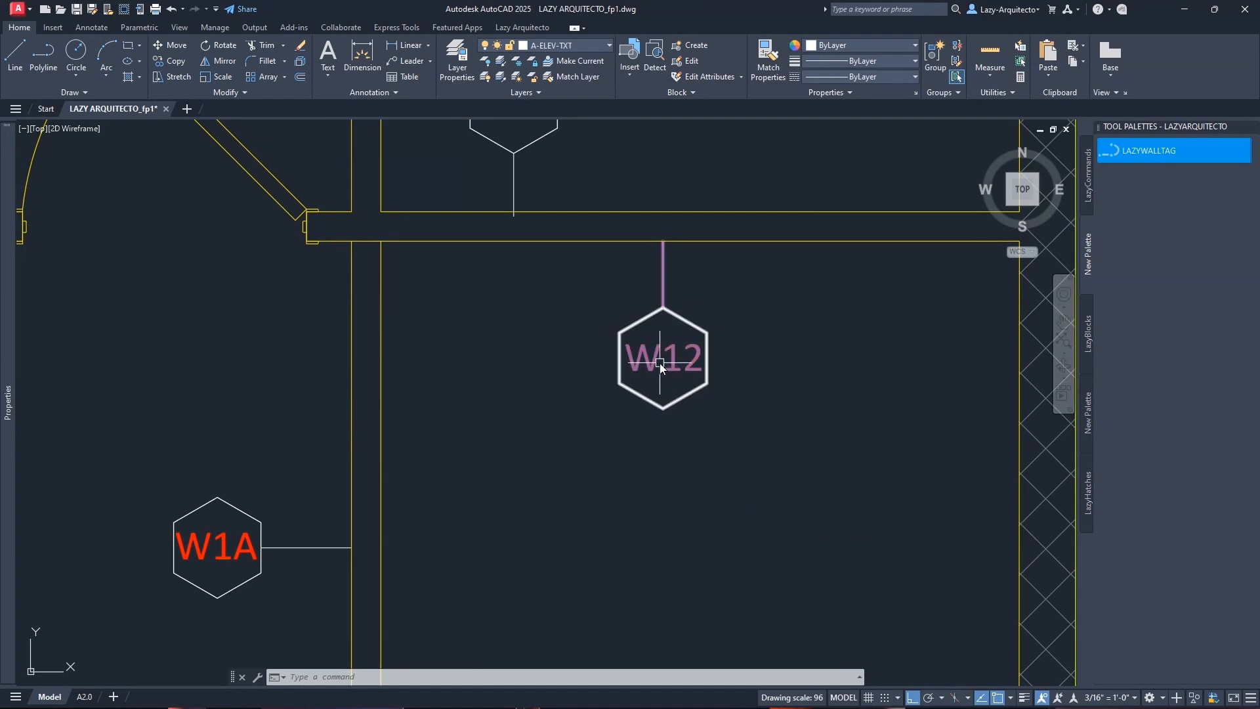
pyautogui.press('Escape')
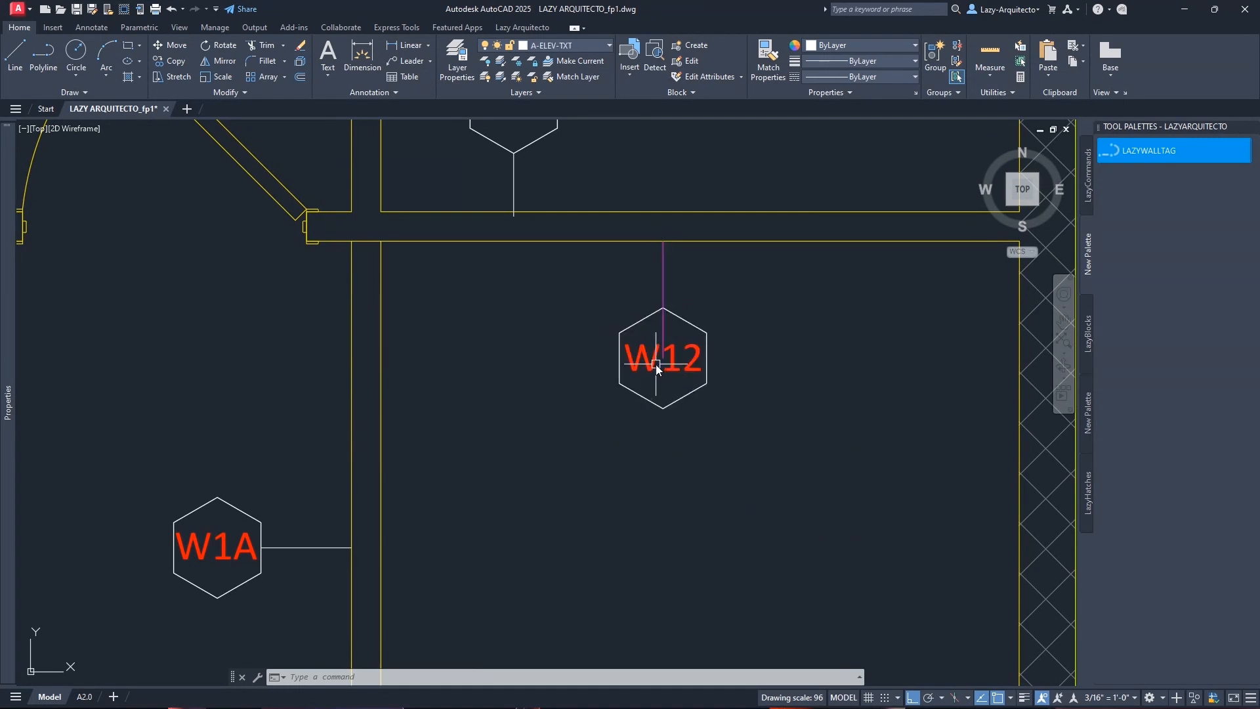
# Look up the block name of the W12 hexagon tag in its properties, leaving the tag unedited
pyautogui.click(652, 365)
pyautogui.press('Escape')
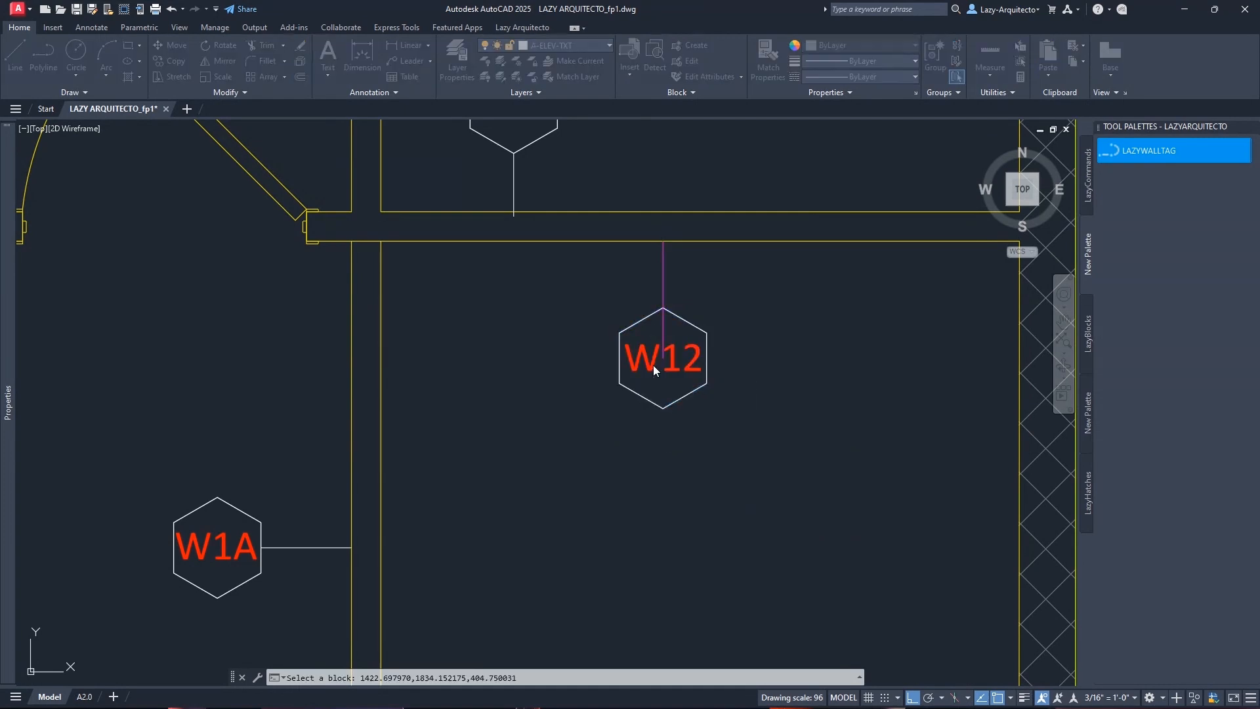
pyautogui.click(643, 322)
pyautogui.moveTo(8, 367)
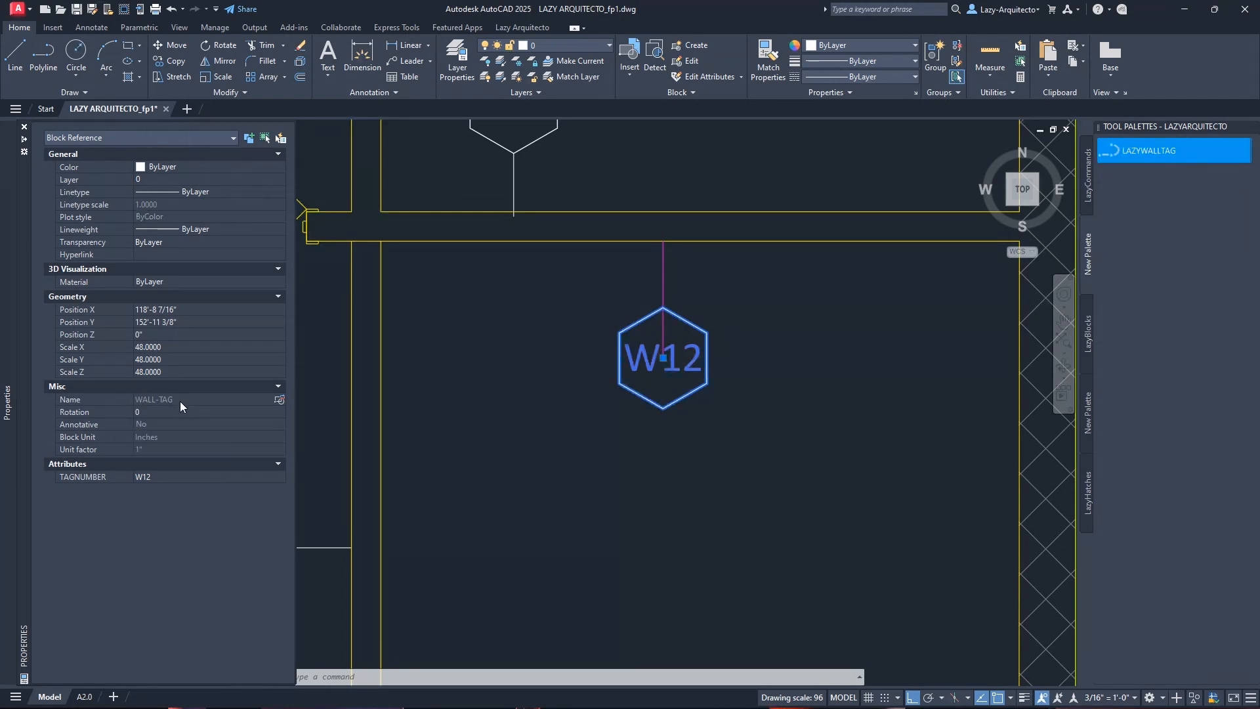
pyautogui.hotkey('ctrl', '1')
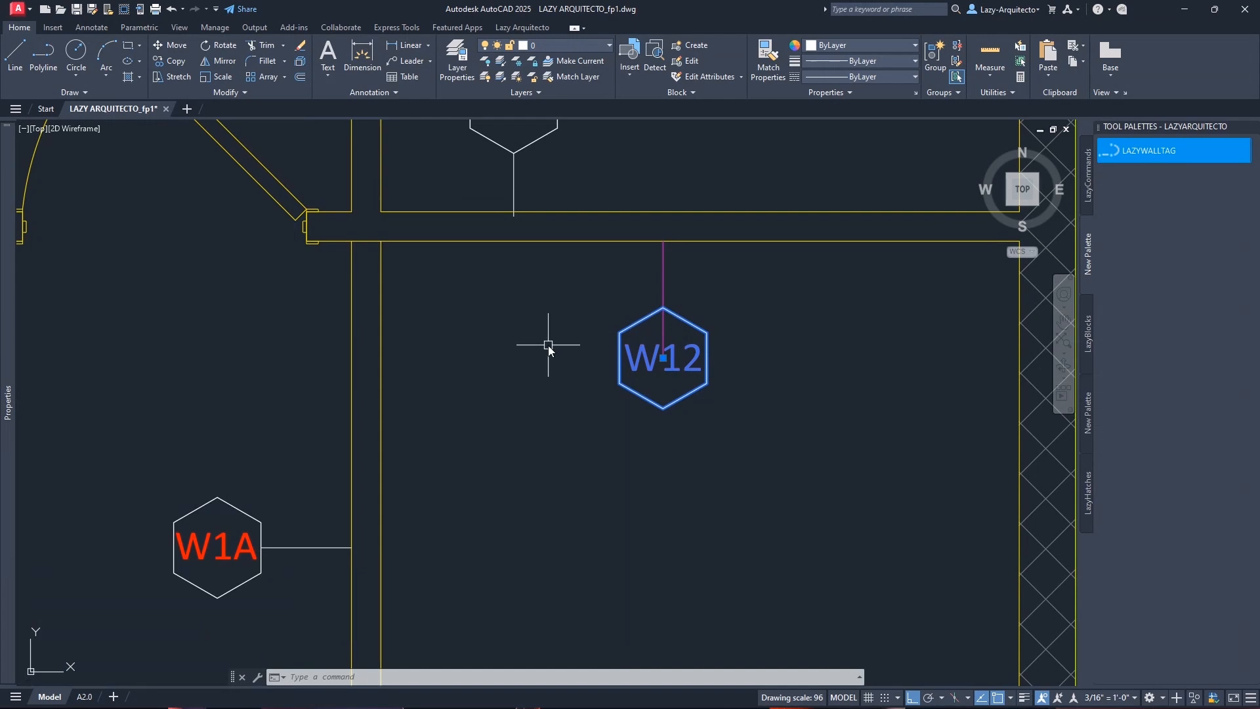
pyautogui.scroll(-5, 549, 345)
pyautogui.press('Escape')
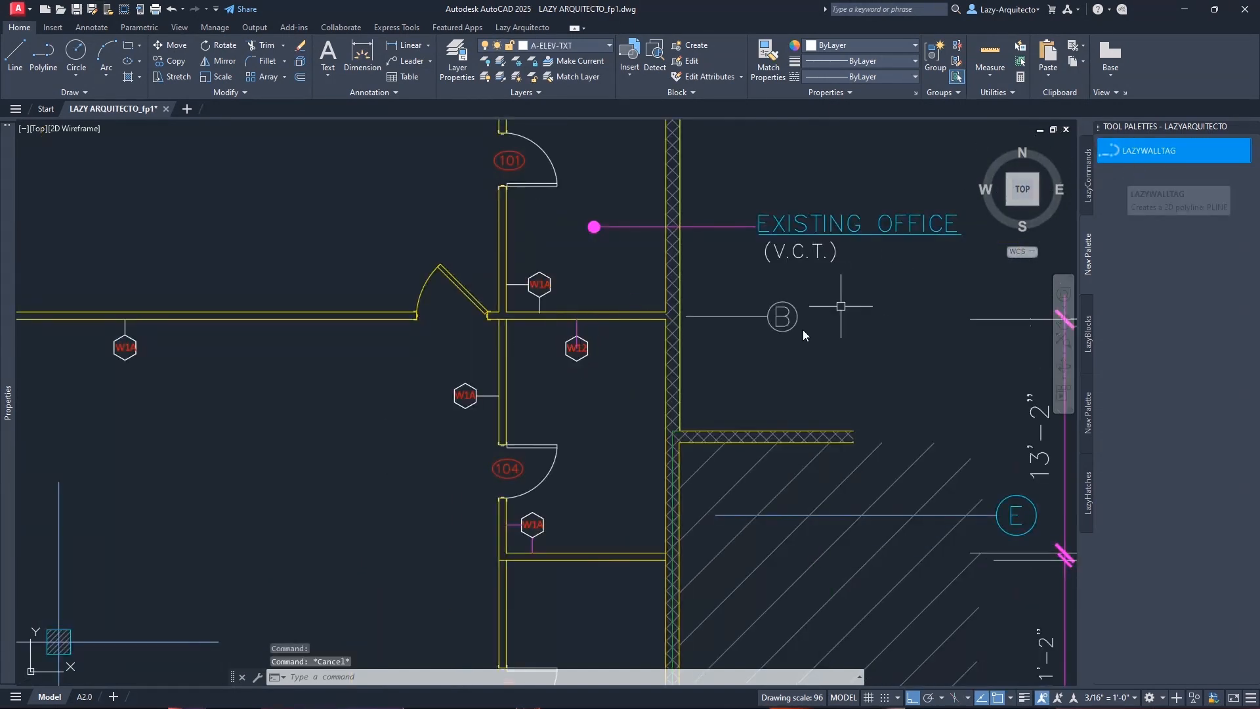
pyautogui.moveTo(762, 380); pyautogui.dragTo(776, 381, button='middle')
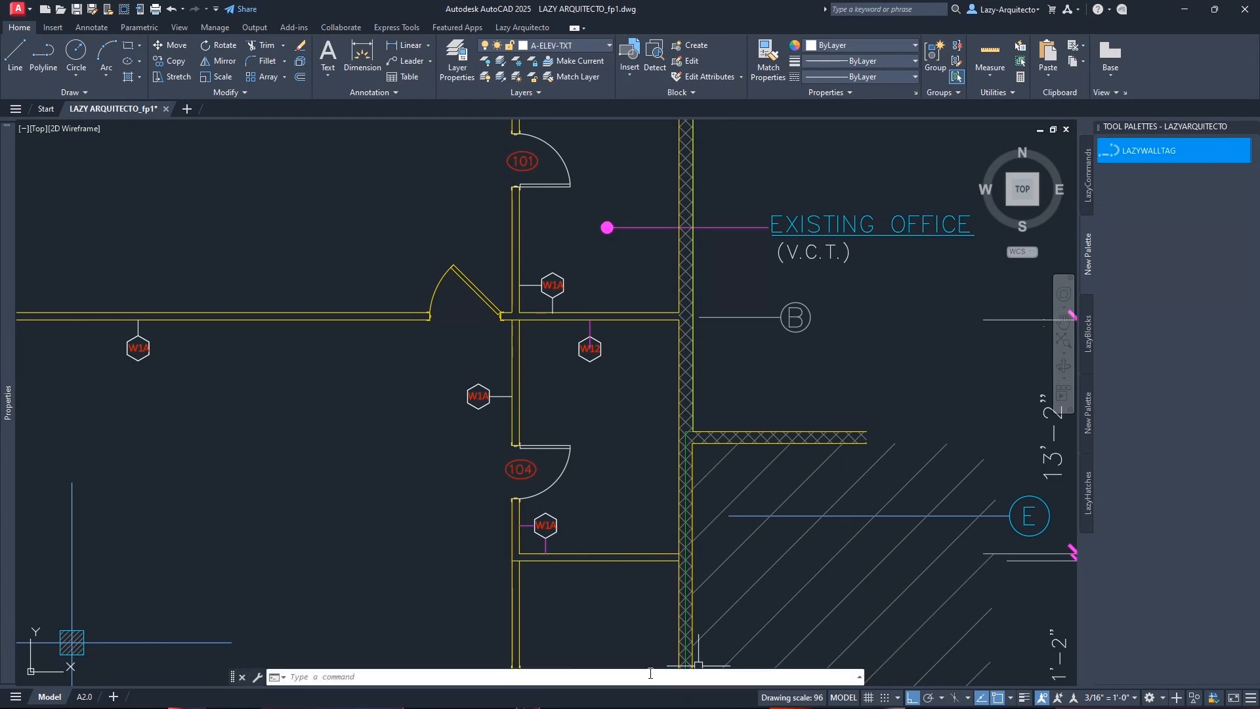
# Set the LAZYWALLTAG tool's command string to ^C^C_MLEADER;O;C;B;WALL-TAG; and save the tool properties
pyautogui.rightClick(1145, 157)
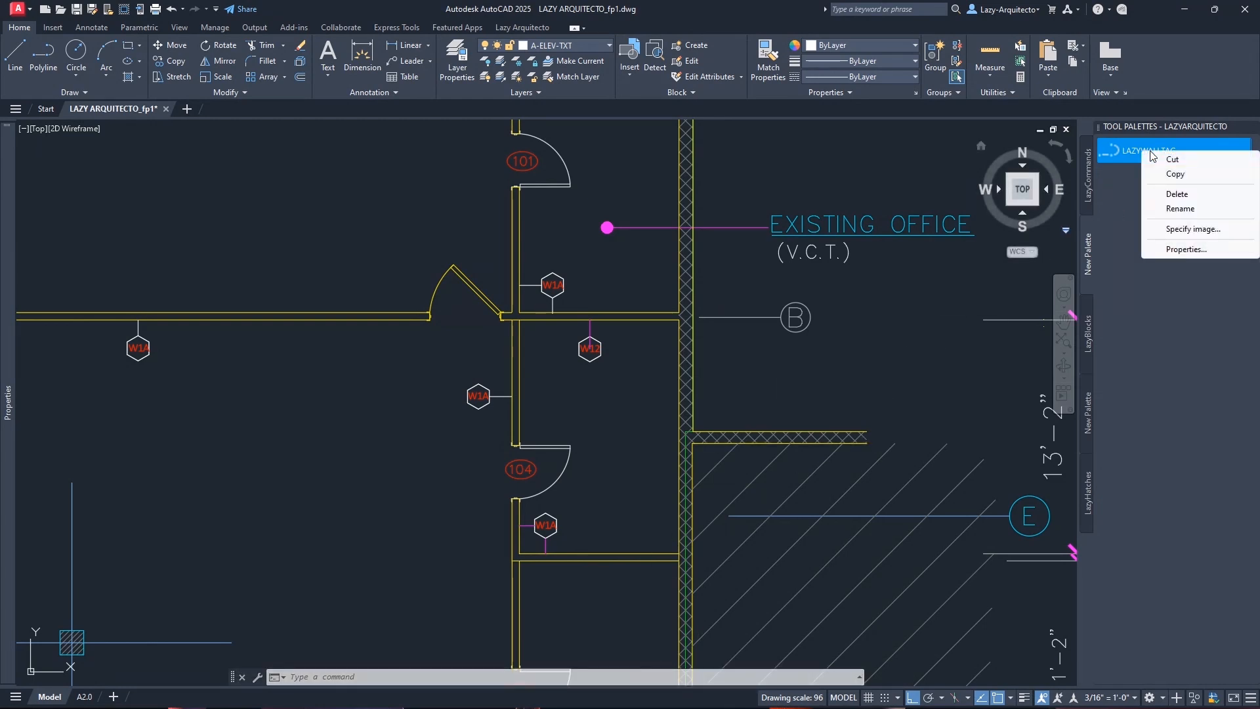
pyautogui.click(1173, 251)
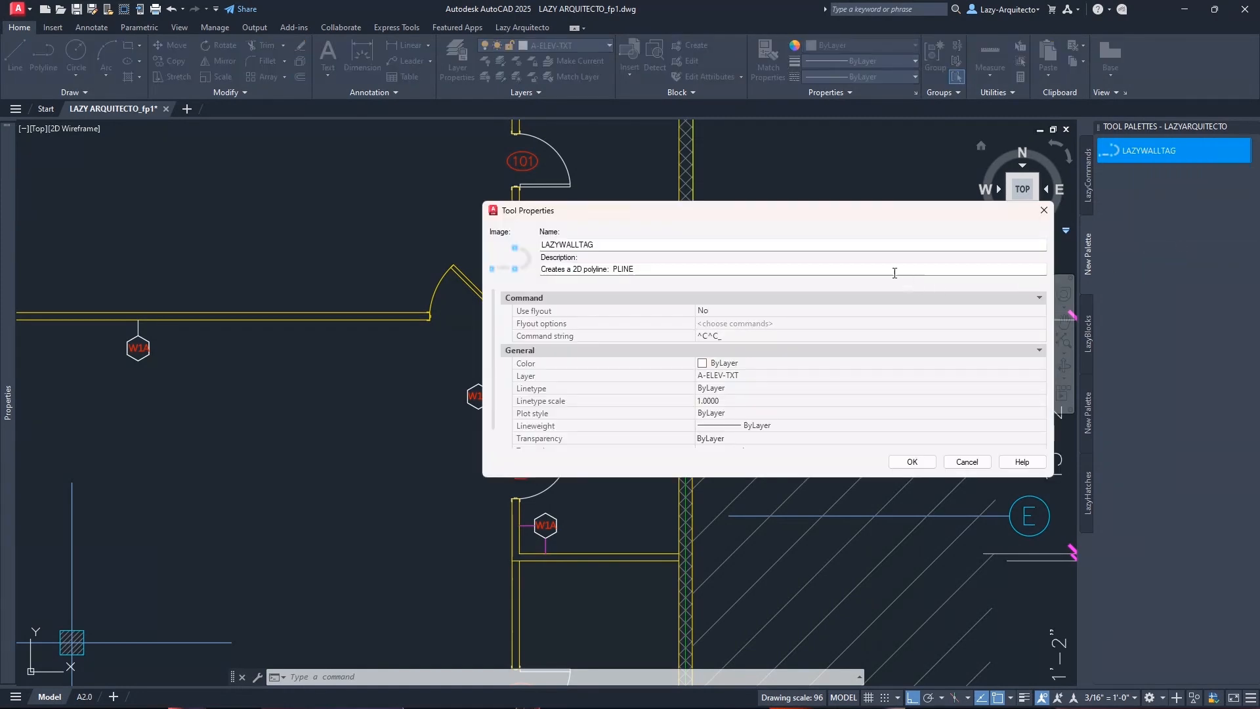
pyautogui.click(735, 338)
pyautogui.click(743, 337)
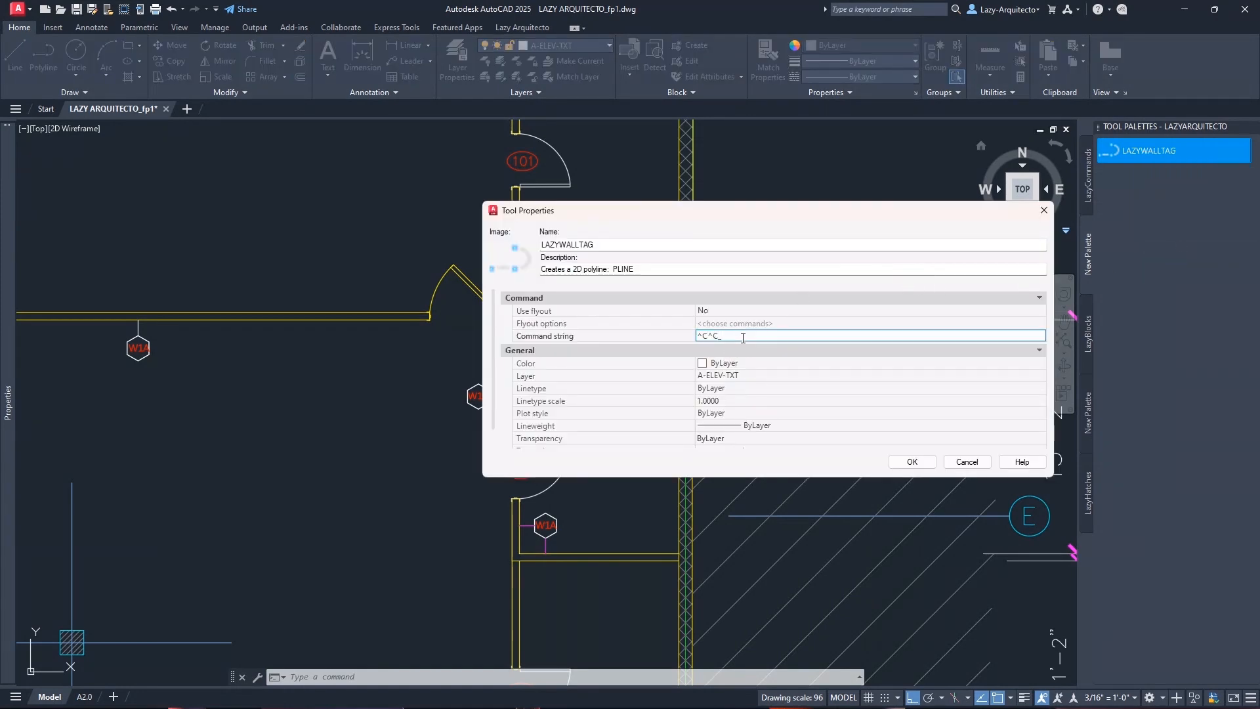
pyautogui.write('MLEADER')
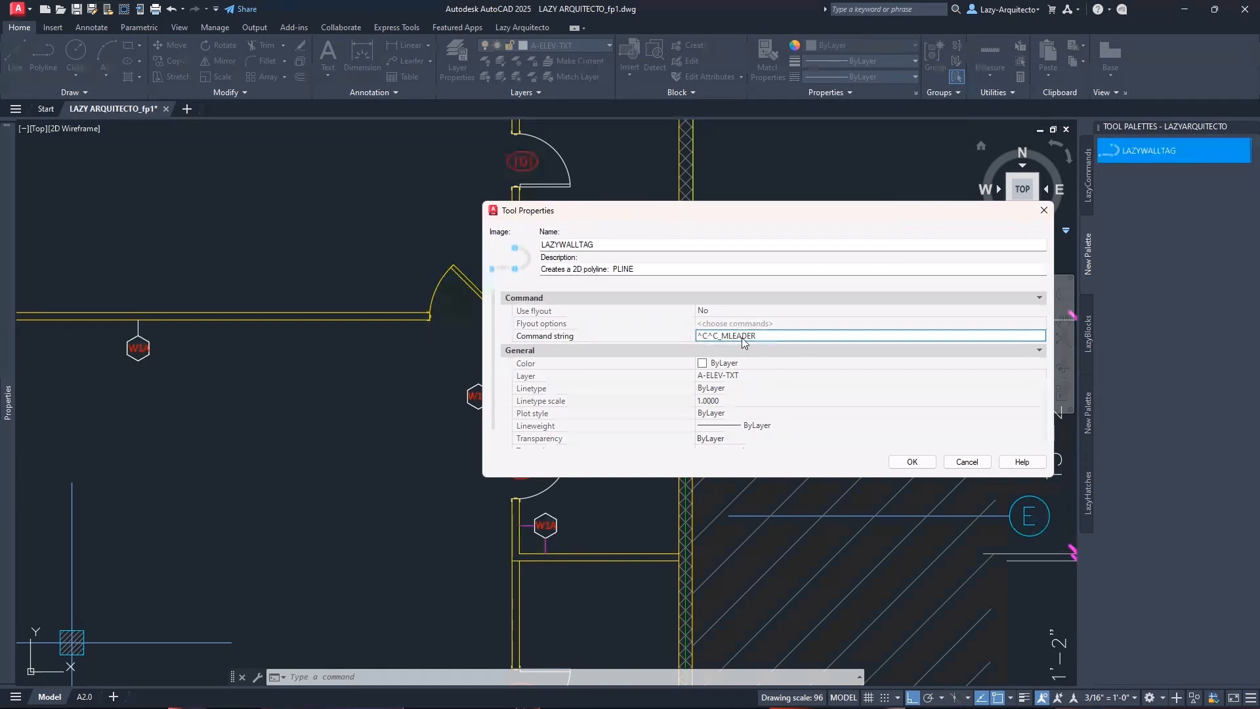
pyautogui.write(';O;')
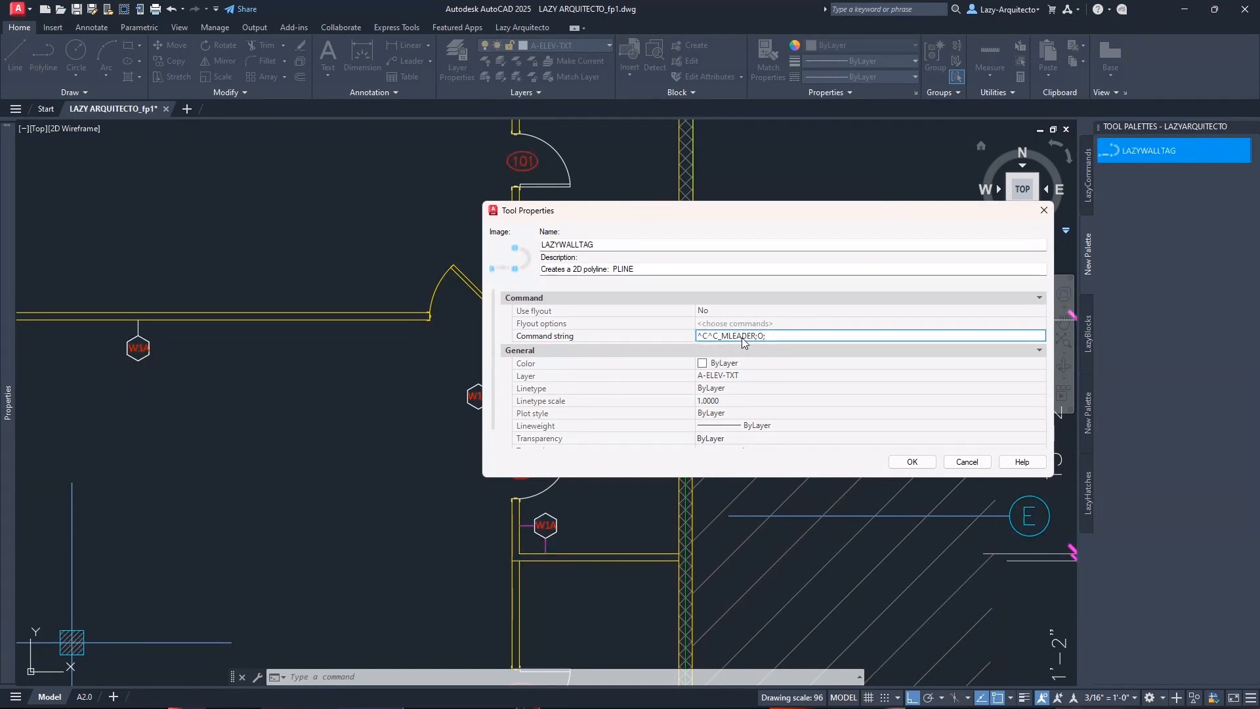
pyautogui.write('C;B;WALL-TAG;')
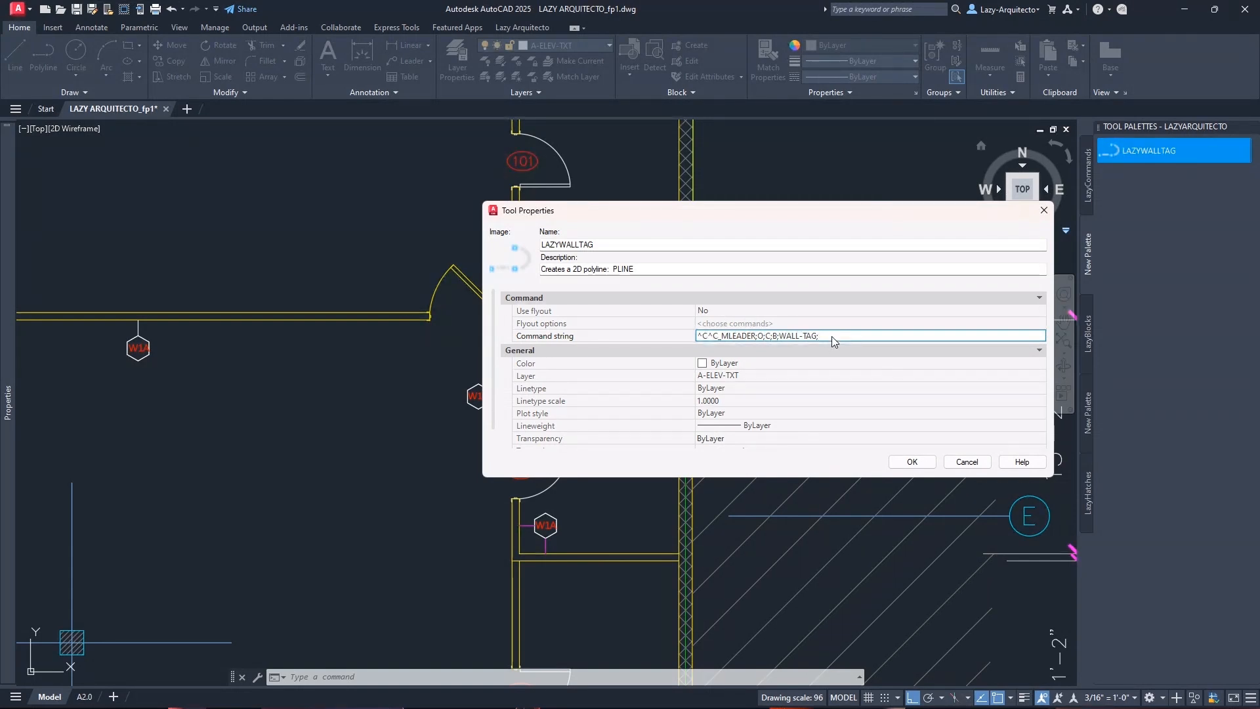
pyautogui.click(912, 462)
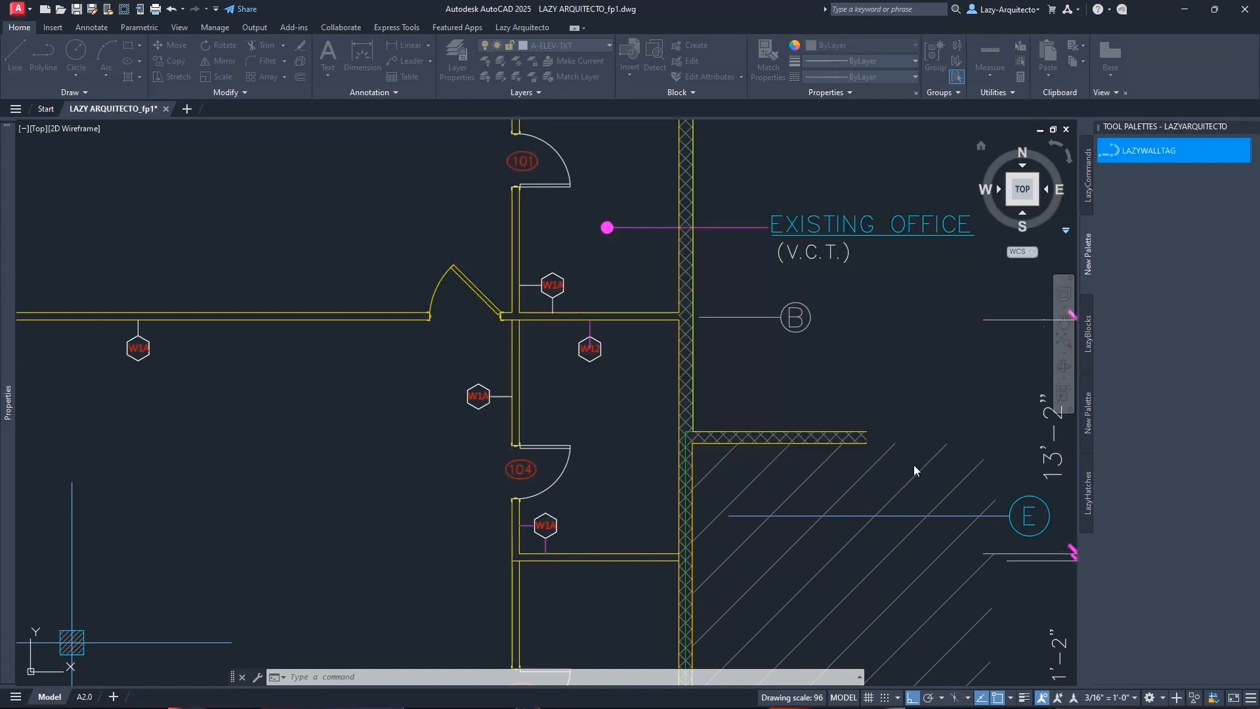
# Run the LAZYWALLTAG tool, review its command history, and exit the multileader options
pyautogui.click(1151, 151)
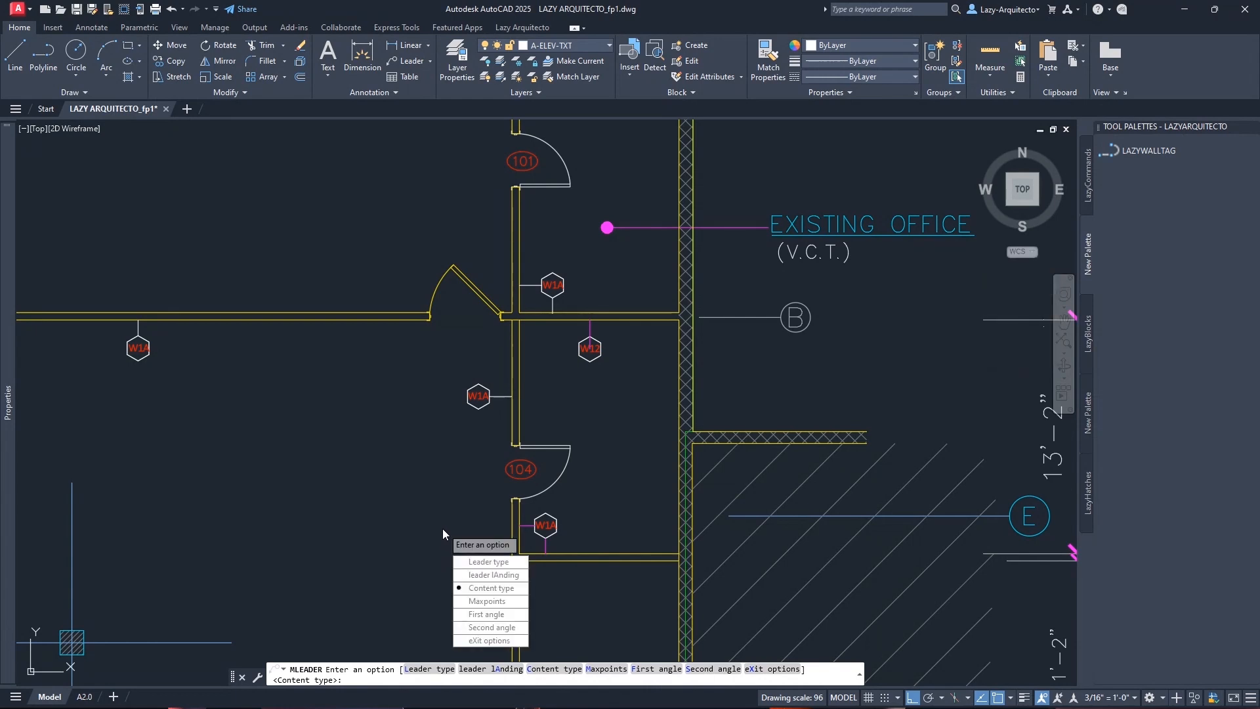
pyautogui.press('F2')
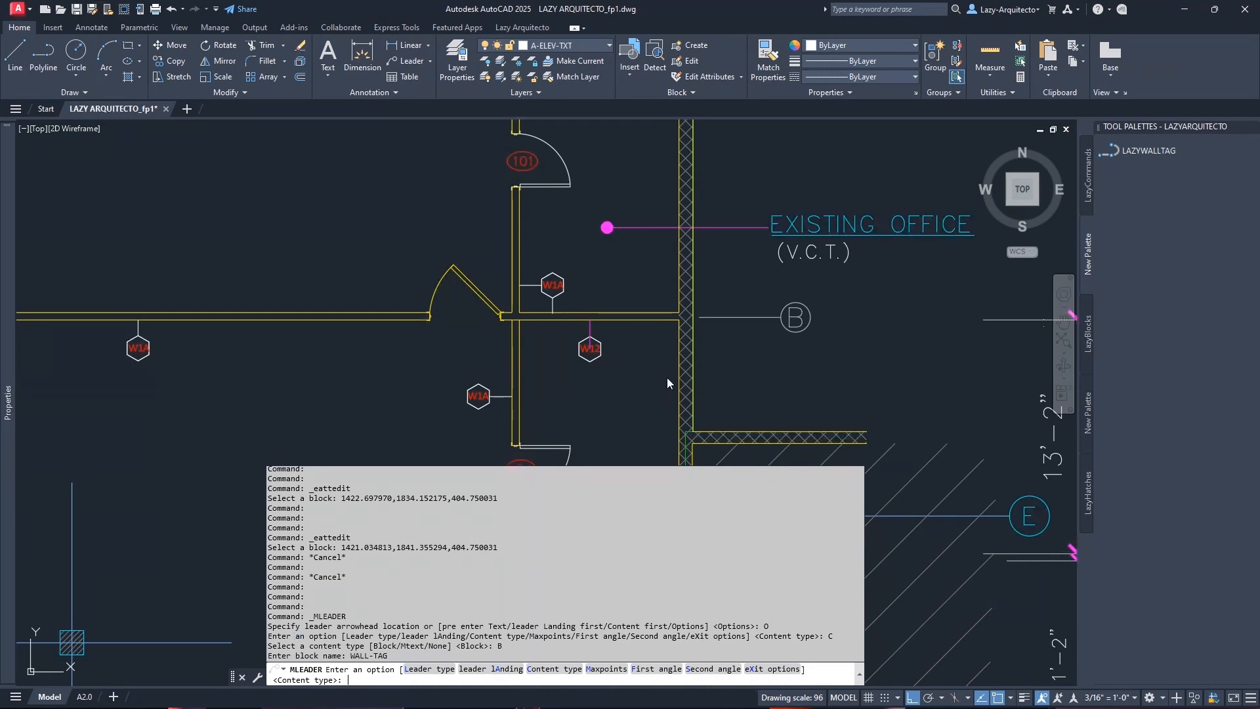
pyautogui.write('X')
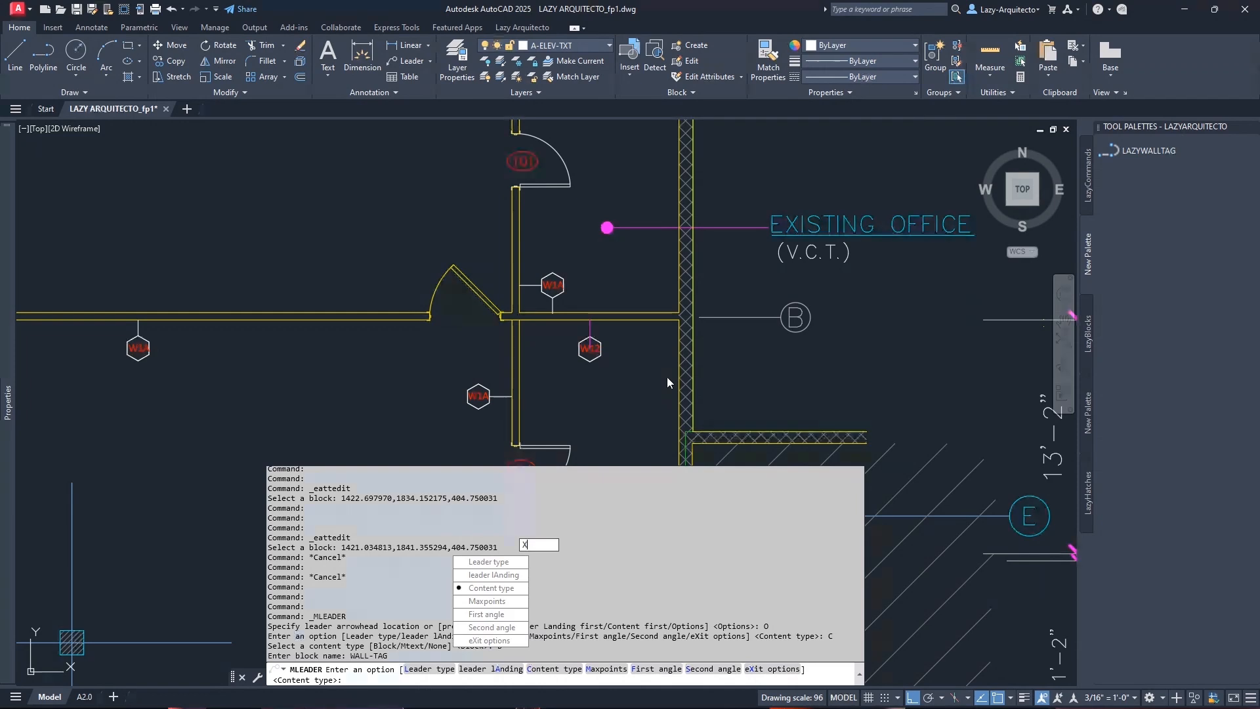
pyautogui.press('Return')
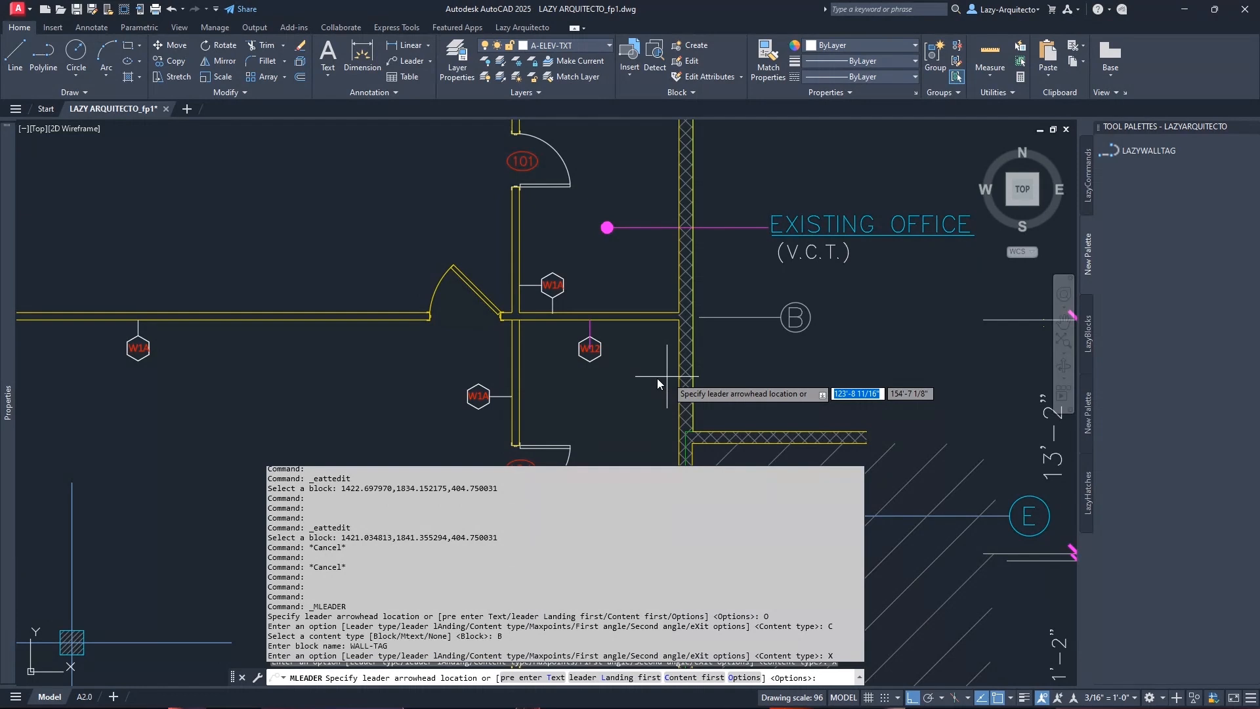
# Place the wall tag multileader pointing at the wall above the W12 tag, with tag number W1A
pyautogui.click(599, 320)
pyautogui.click(616, 268)
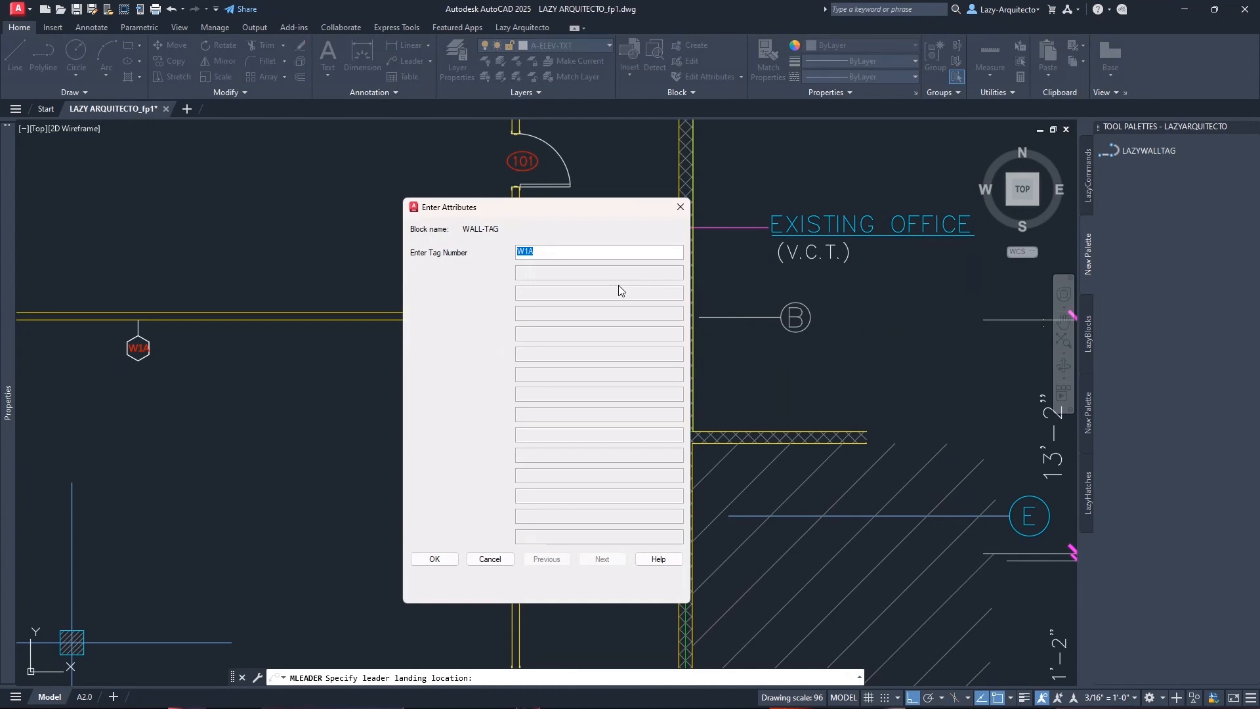
pyautogui.write('W12')
pyautogui.click(434, 559)
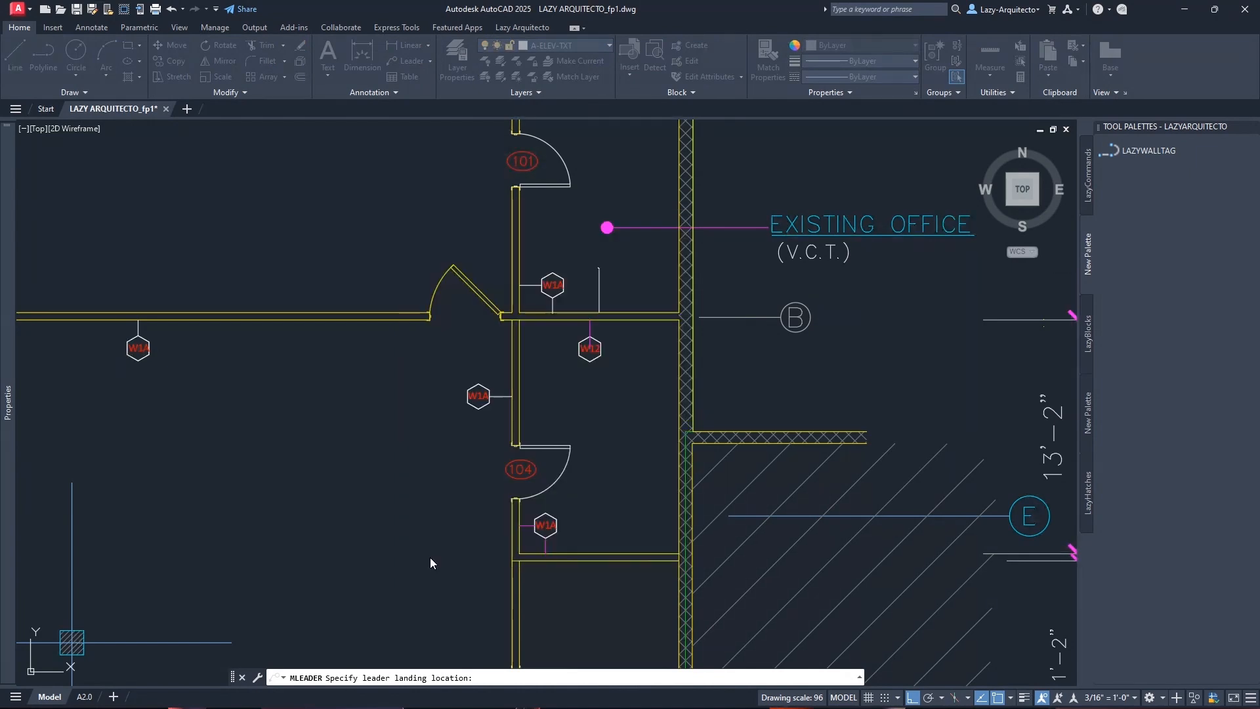
pyautogui.press('Escape')
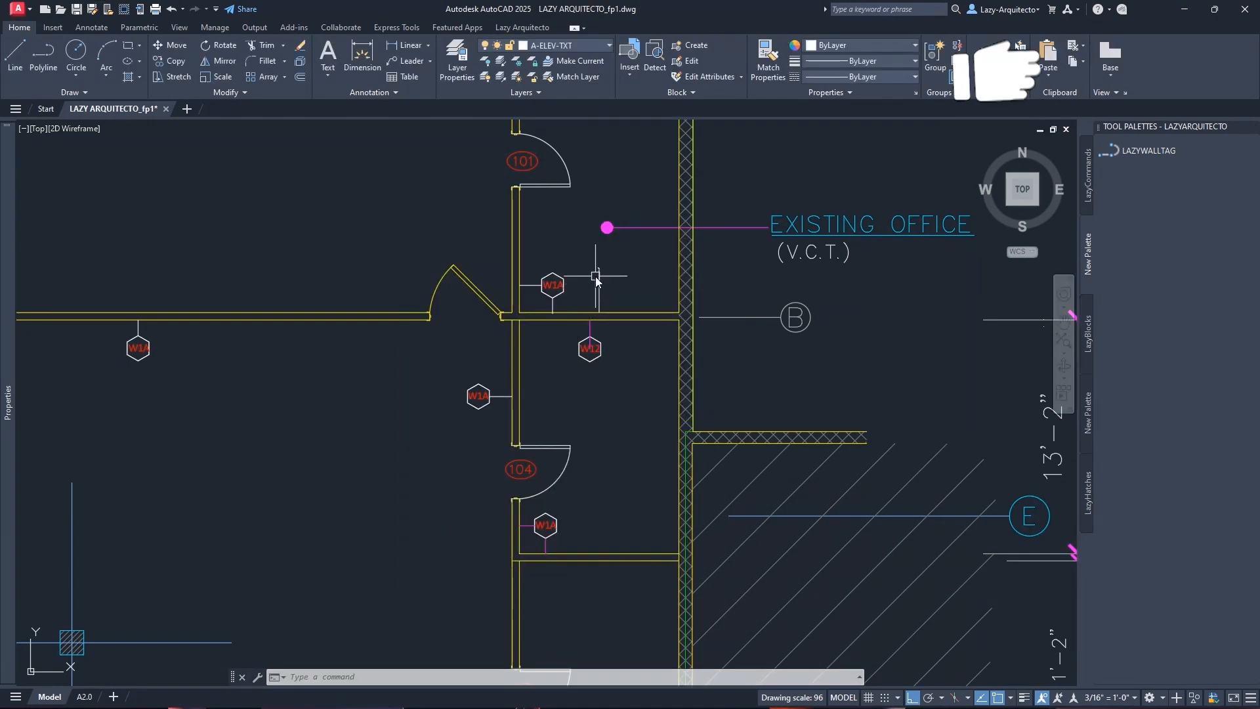
pyautogui.scroll(5, 608, 262)
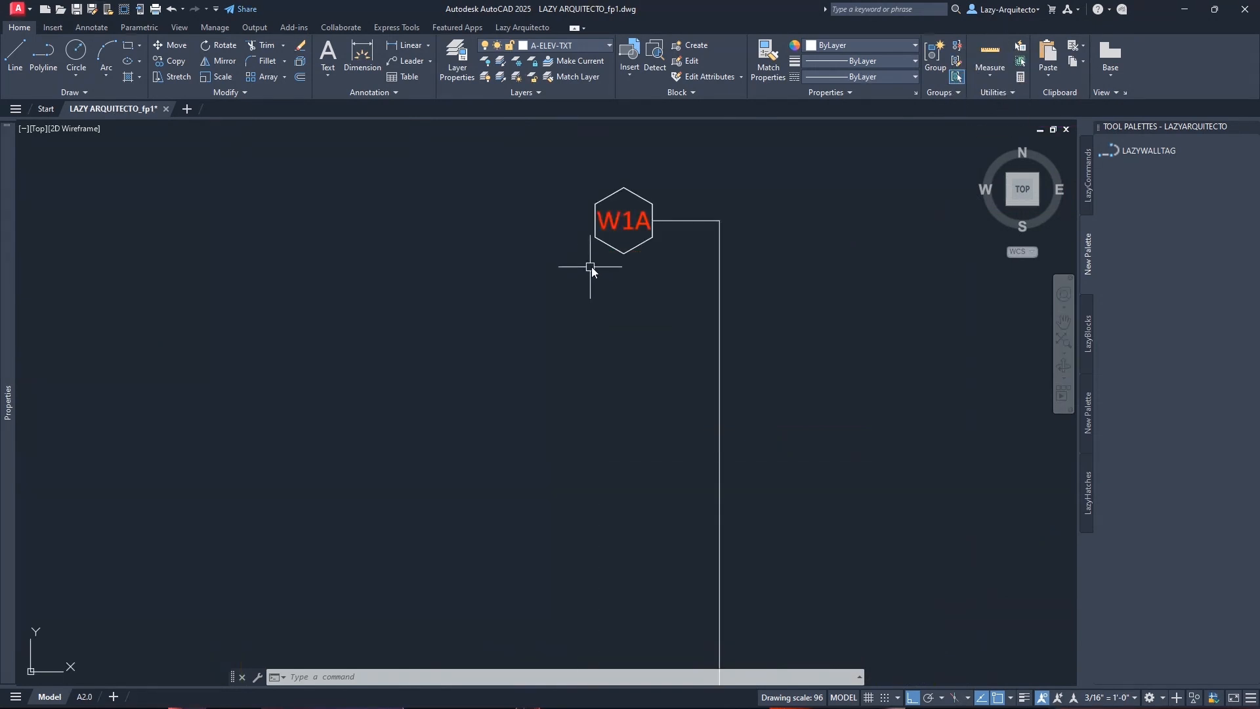
# Extend the LAZYWALLTAG tool's command string to ^C^C_MLEADER;O;C;B;WALL-TAG;X;\ and save the tool properties
pyautogui.scroll(2, 591, 267)
pyautogui.scroll(-4, 595, 263)
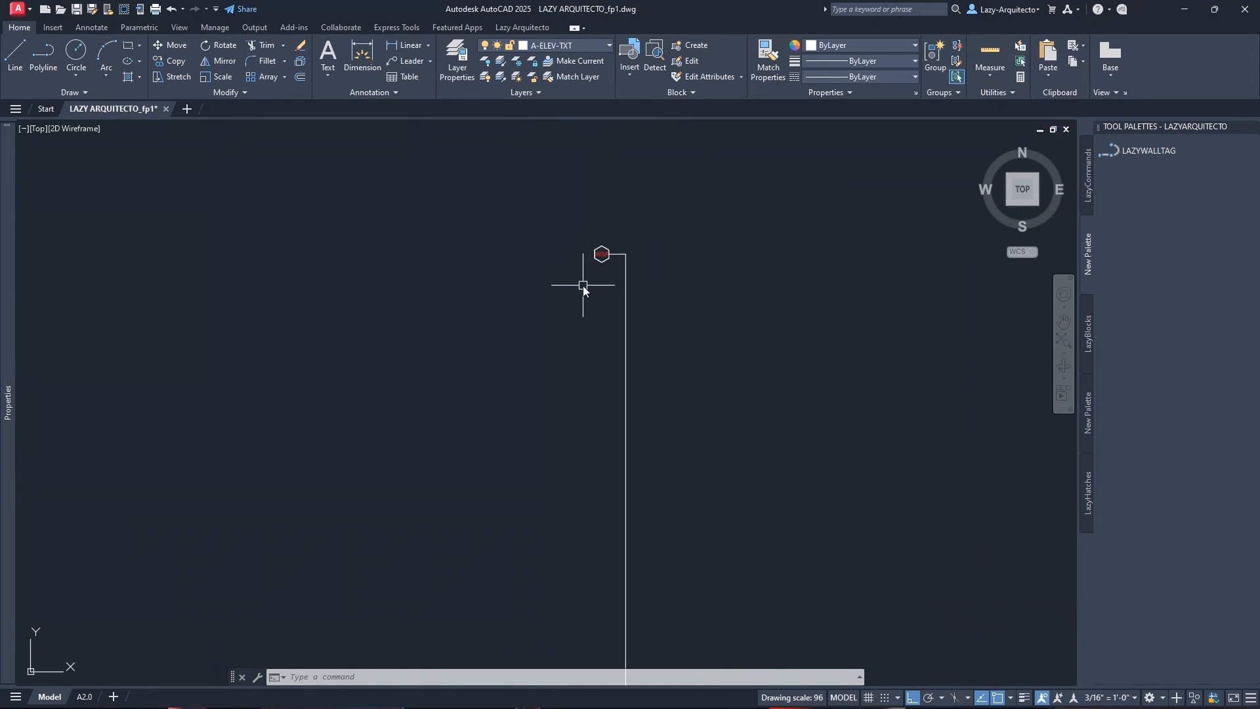
pyautogui.scroll(-6, 583, 285)
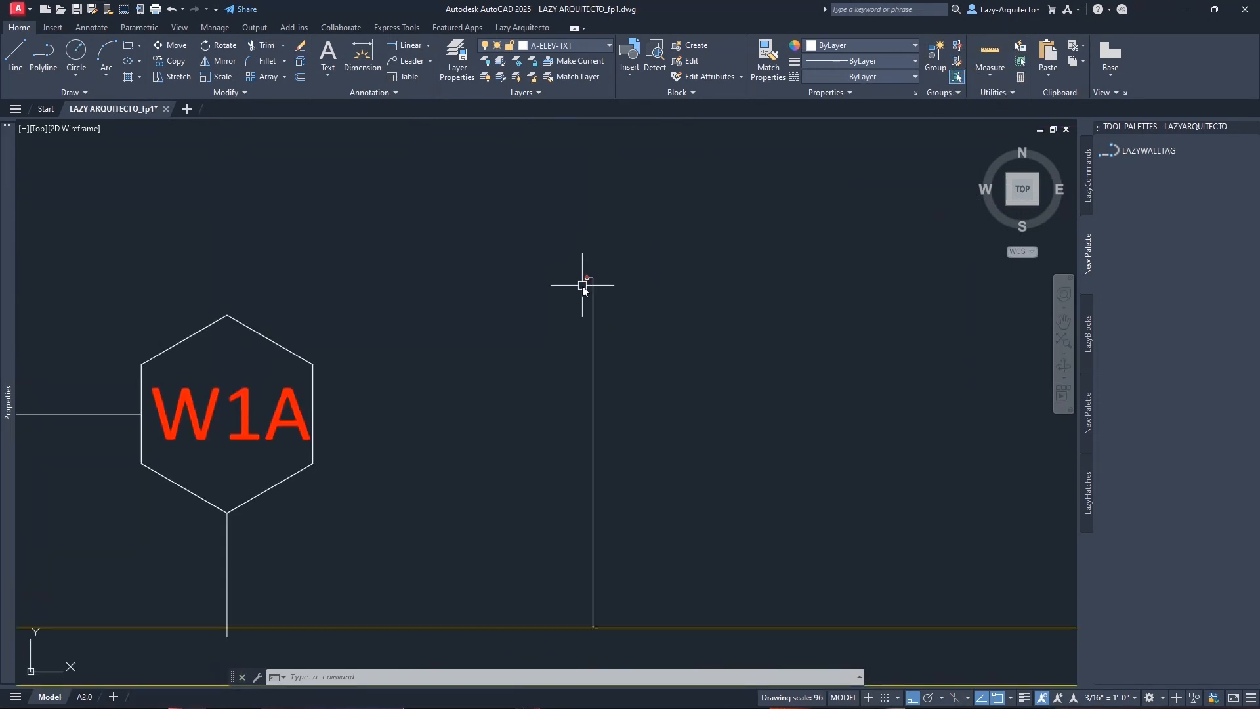
pyautogui.rightClick(1127, 157)
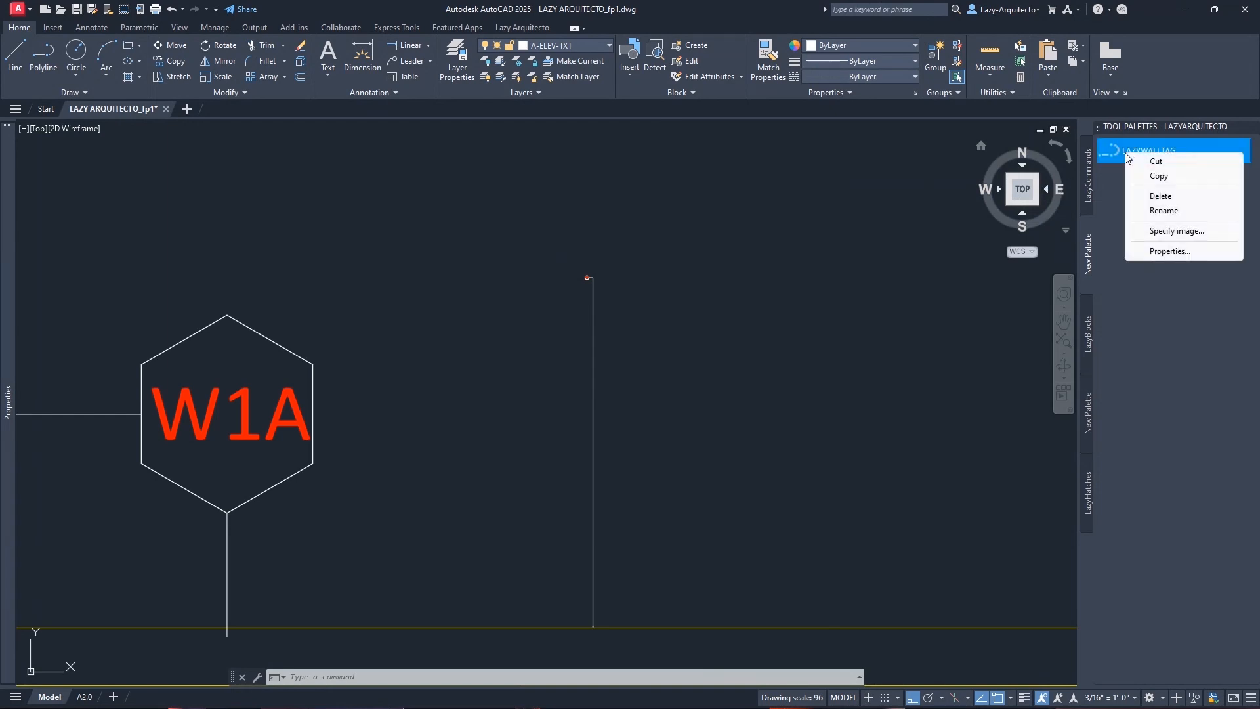
pyautogui.click(1163, 250)
pyautogui.click(844, 336)
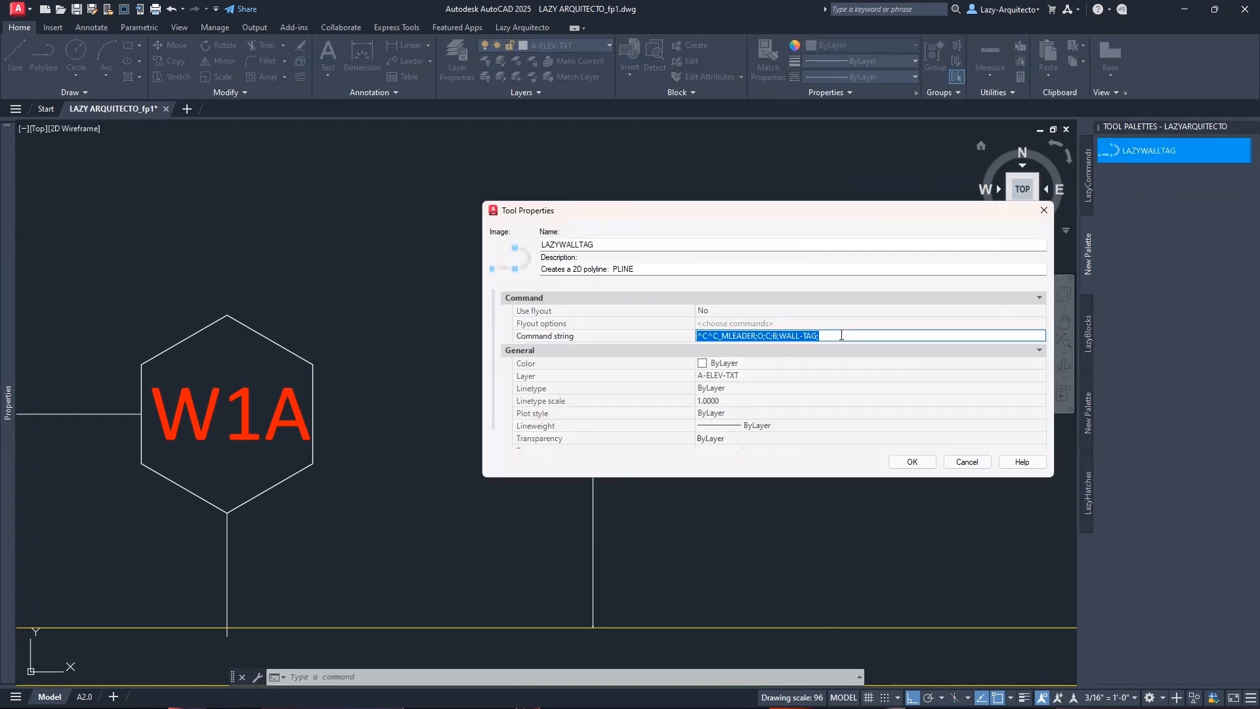
pyautogui.click(850, 337)
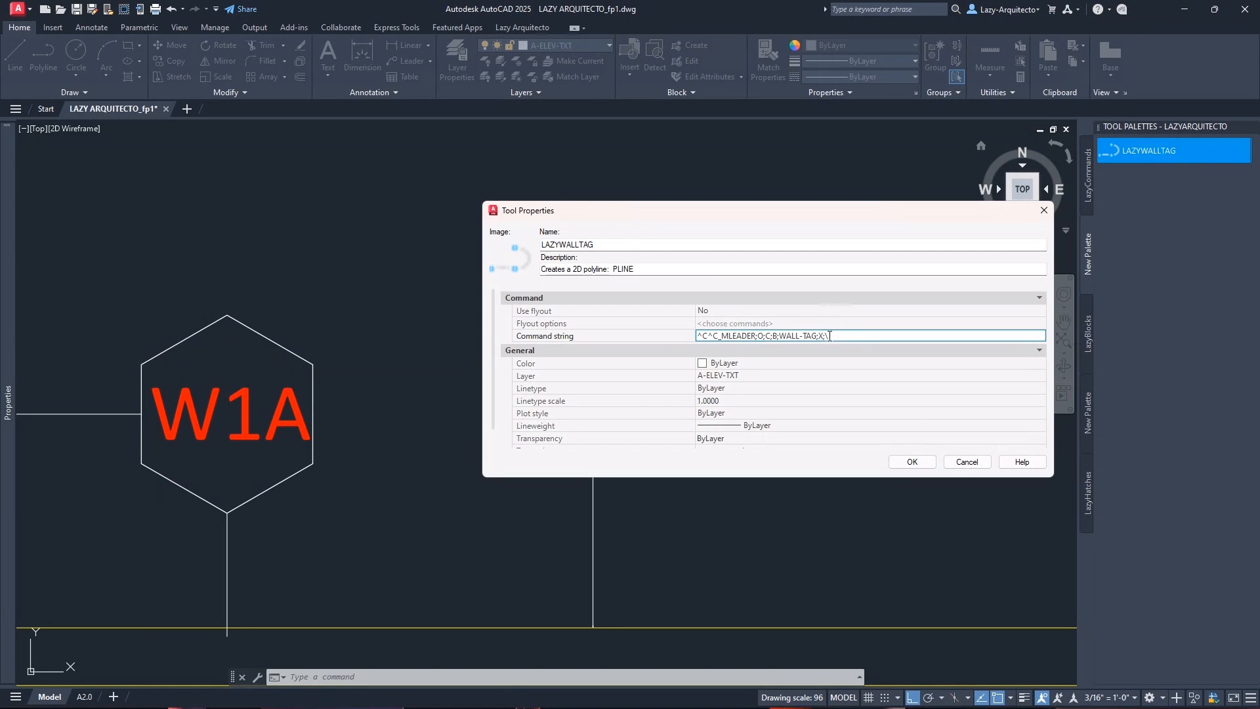
pyautogui.write('\\')
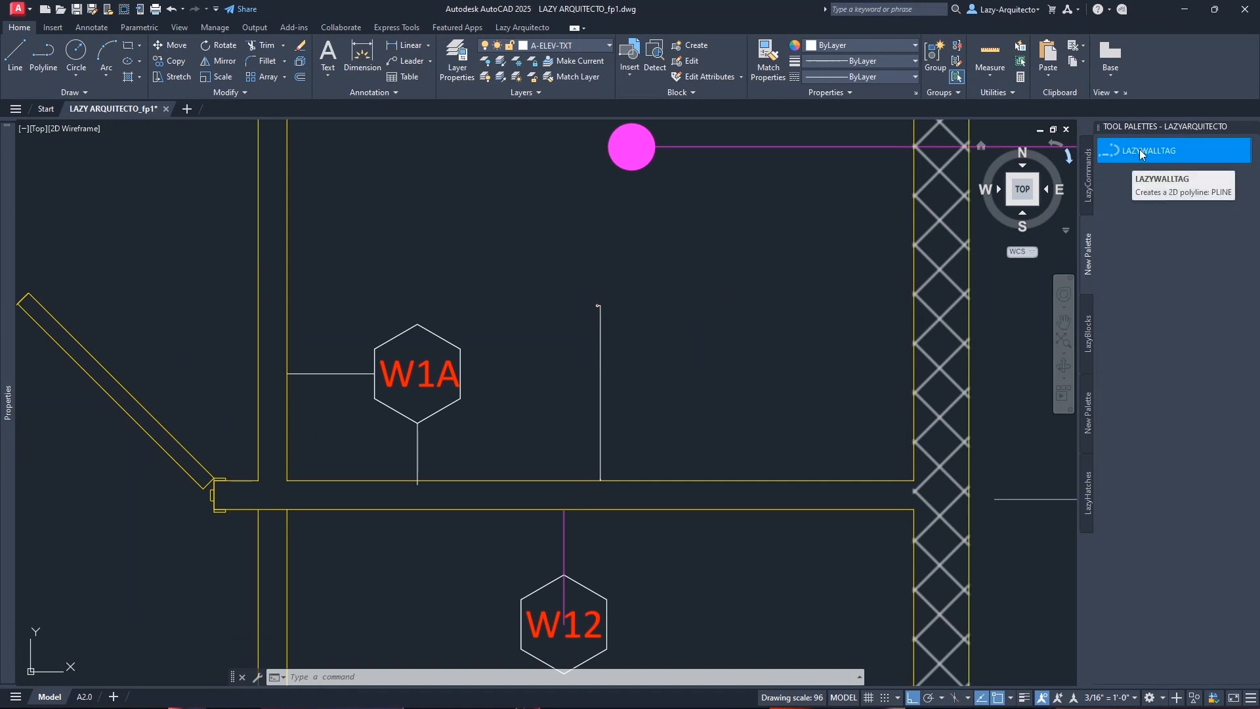
# Run the LAZYWALLTAG tool and place a horizontal leader from the vertical wall above the W1A tag, with tag number W12
pyautogui.click(1148, 150)
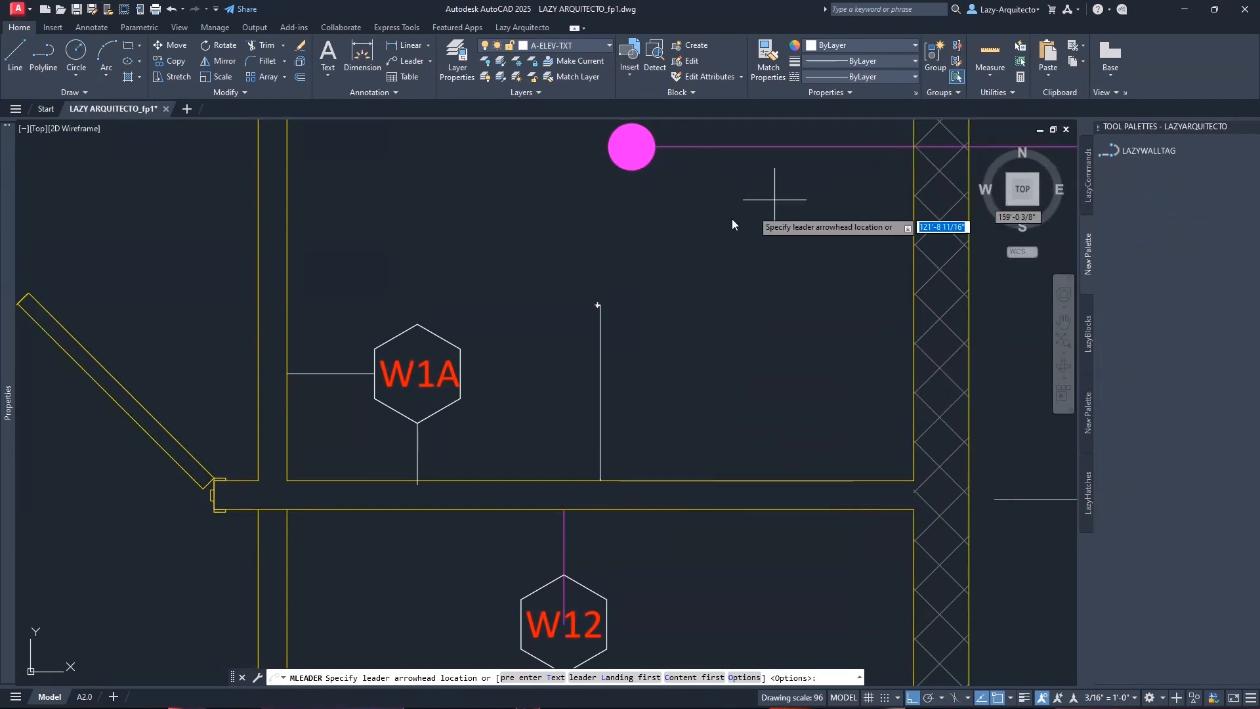
pyautogui.click(298, 261)
pyautogui.click(474, 262)
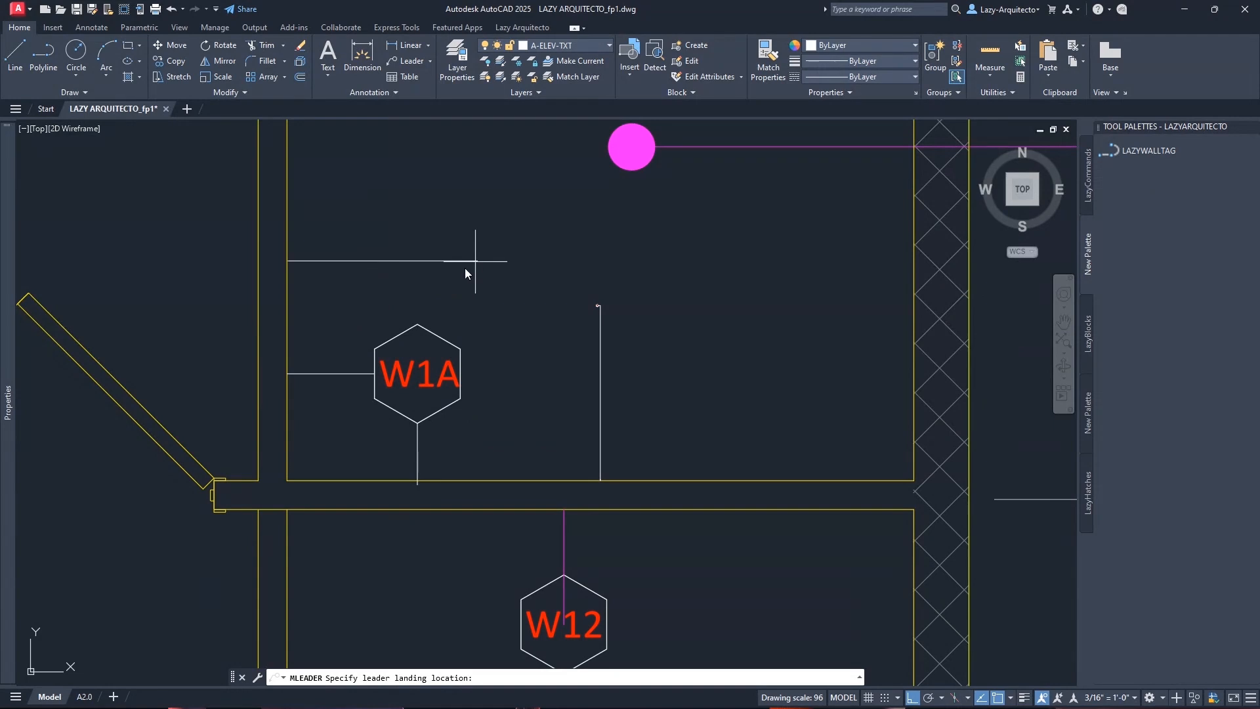
pyautogui.click(544, 253)
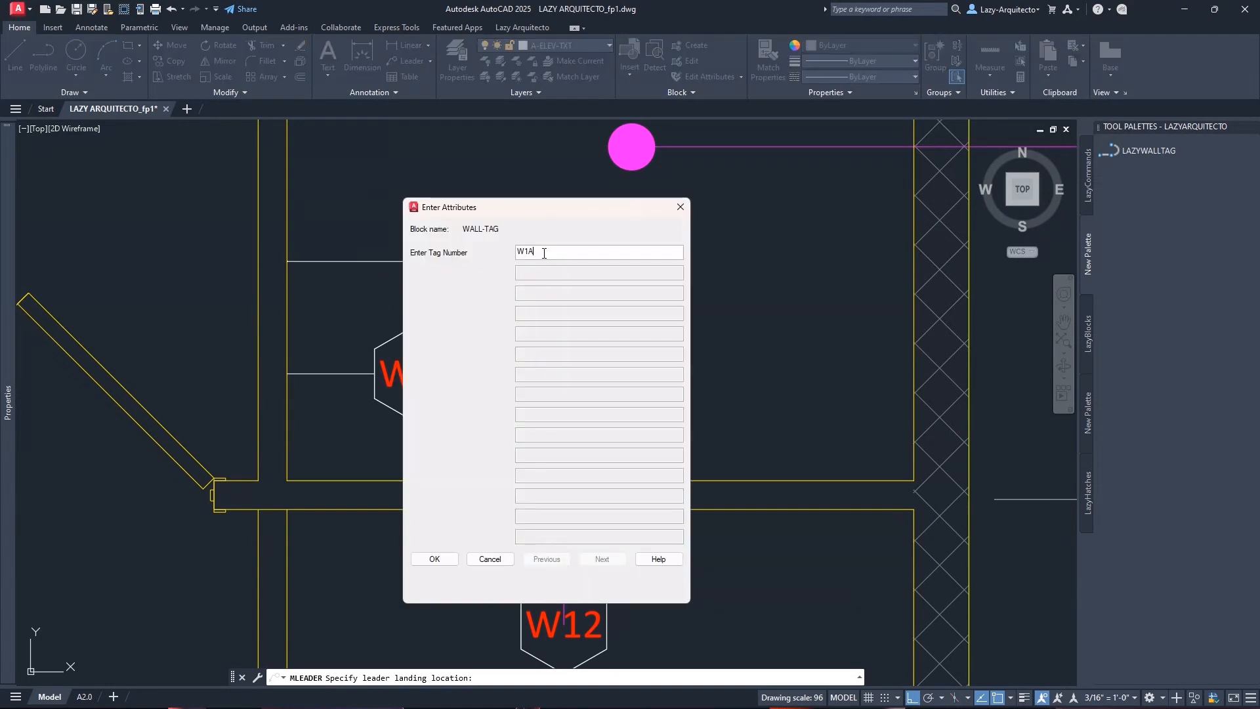
pyautogui.press('BackSpace')
pyautogui.write('2')
pyautogui.click(435, 560)
# Inspect the newly placed wall tag up close and compare its size with the existing W1A hexagon tag
pyautogui.scroll(3, 459, 265)
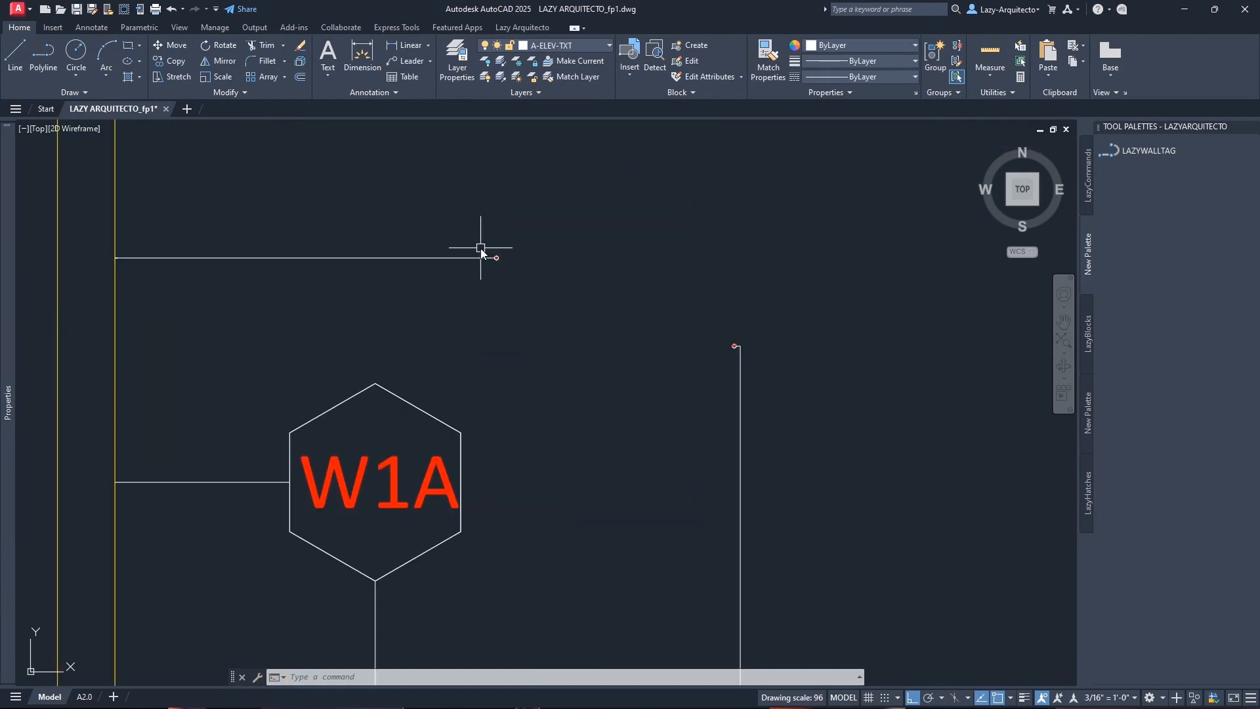
pyautogui.scroll(5, 490, 252)
pyautogui.scroll(6, 569, 275)
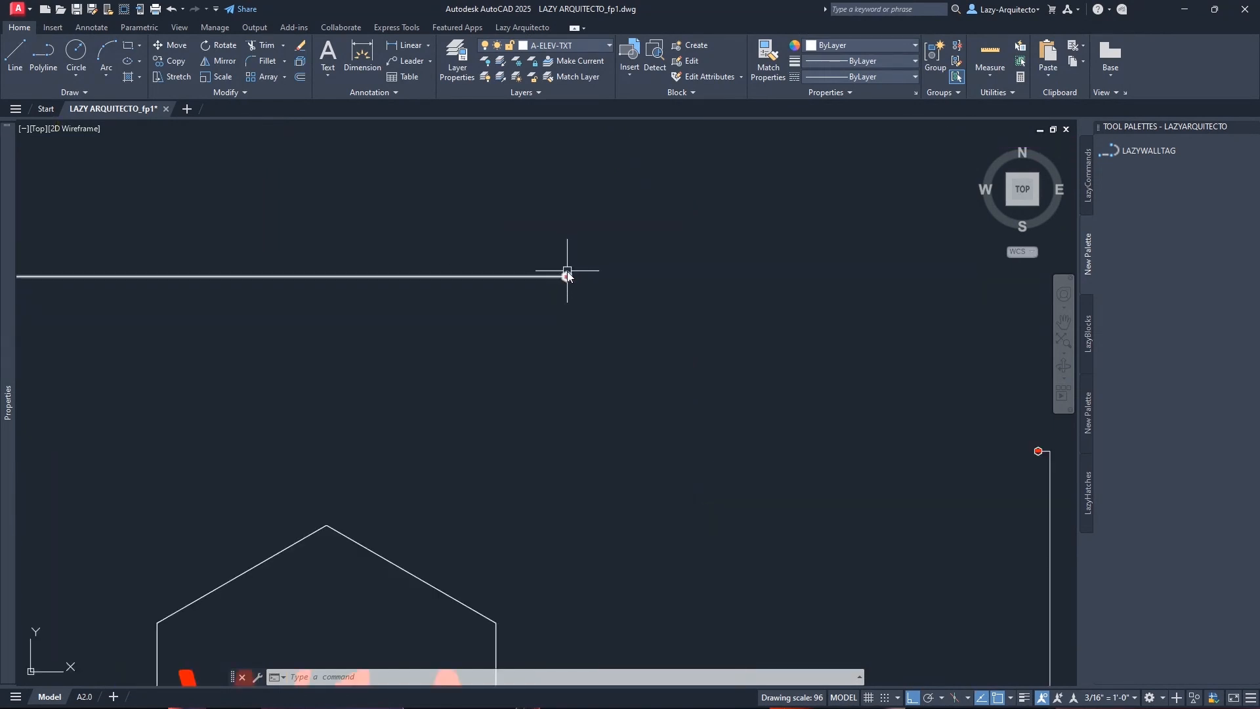
pyautogui.click(555, 276)
pyautogui.scroll(-3, 544, 289)
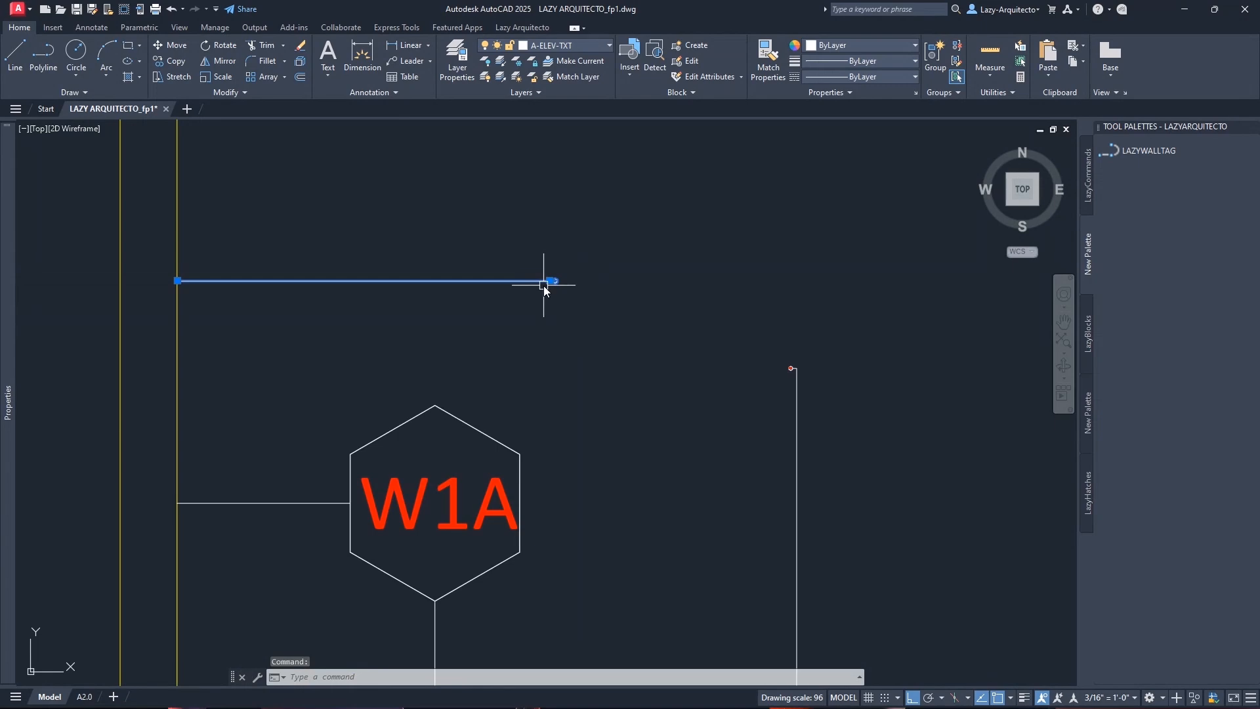
pyautogui.press('Escape')
pyautogui.scroll(-3, 578, 309)
pyautogui.click(572, 386)
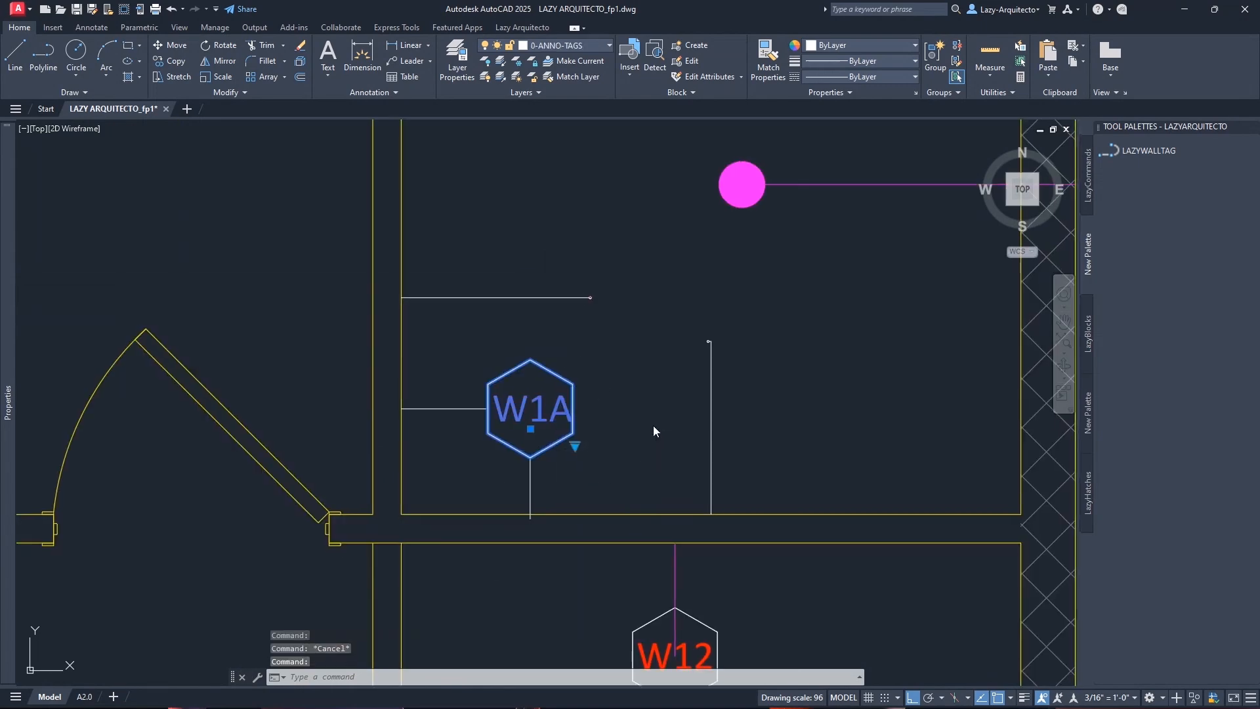
pyautogui.moveTo(654, 431); pyautogui.dragTo(659, 333, button='middle')
pyautogui.press('Escape')
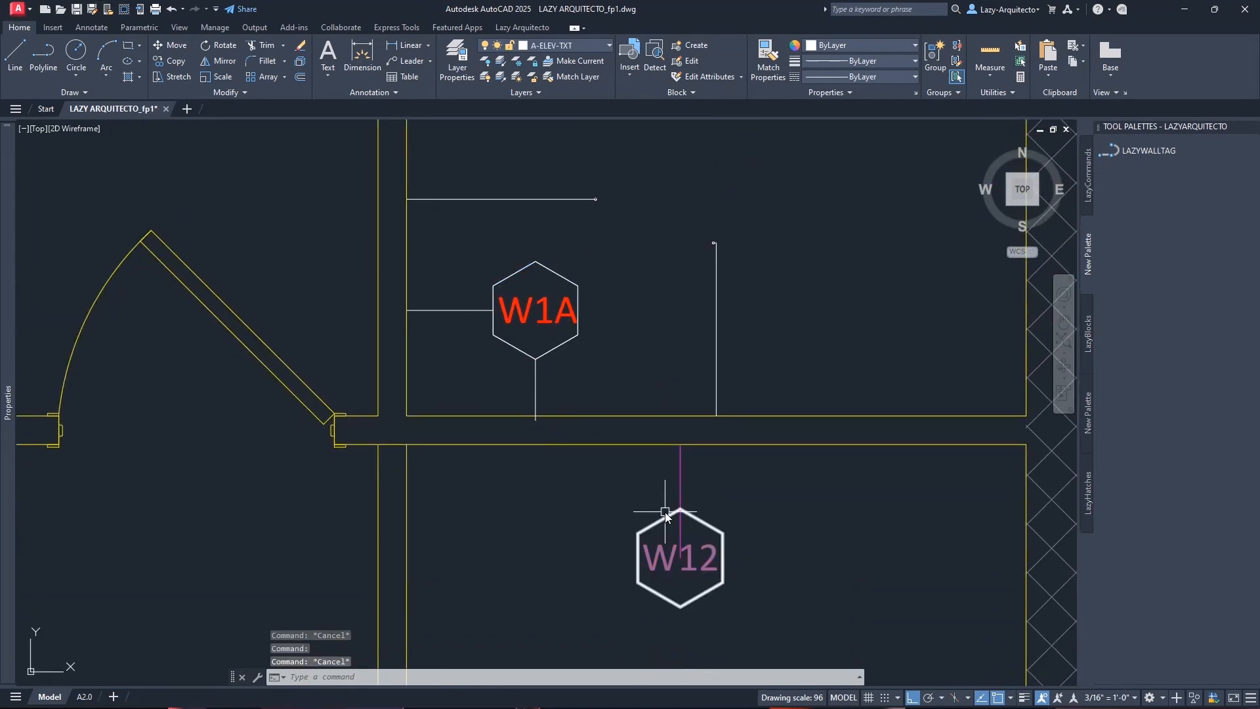
# Examine the W1A tag and leaders below door 104, and compare them with the new horizontal multileader
pyautogui.scroll(-6, 665, 517)
pyautogui.scroll(6, 682, 364)
pyautogui.click(680, 378)
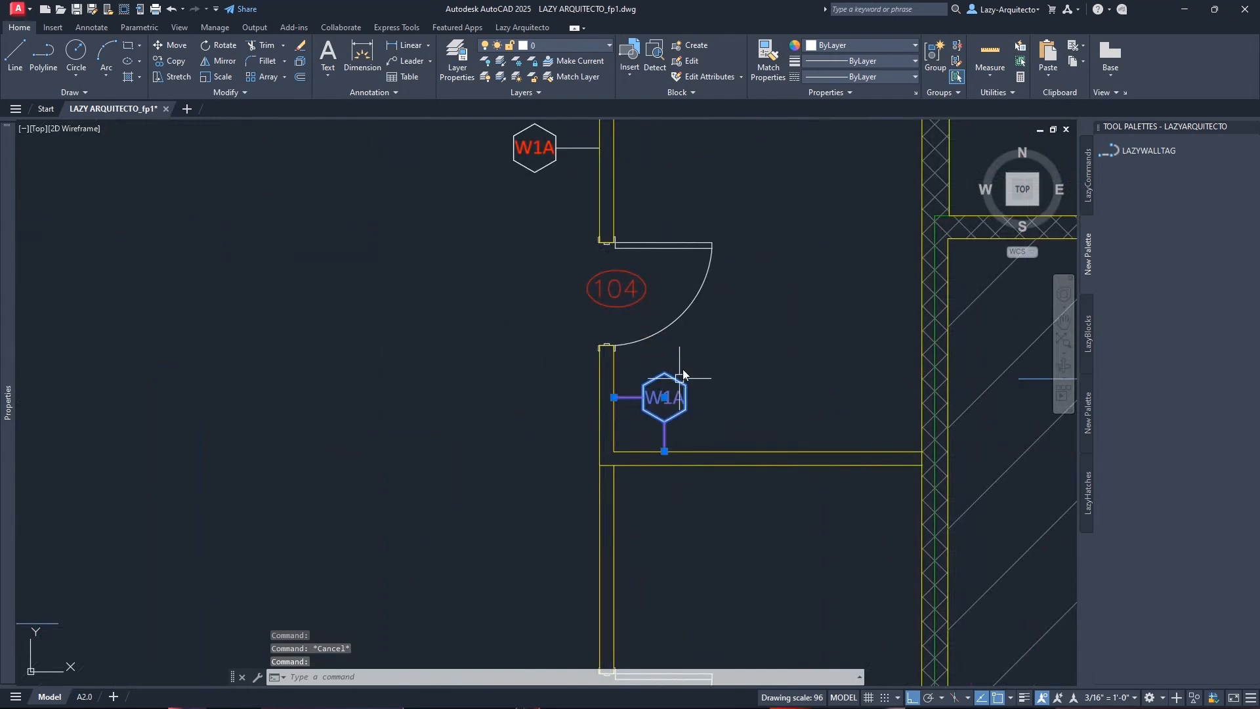
pyautogui.moveTo(628, 380); pyautogui.dragTo(368, 545, button='middle')
pyautogui.scroll(3, 367, 544)
pyautogui.moveTo(5, 514)
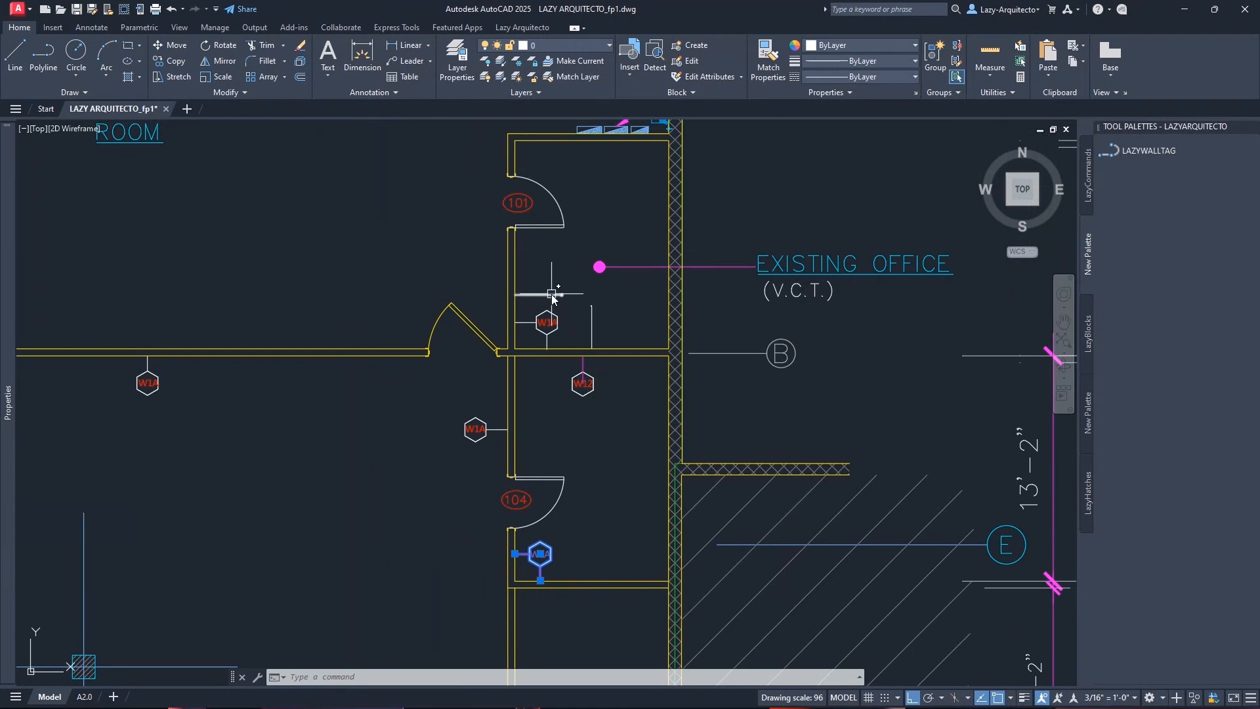
pyautogui.scroll(6, 550, 295)
pyautogui.click(515, 302)
pyautogui.moveTo(8, 473)
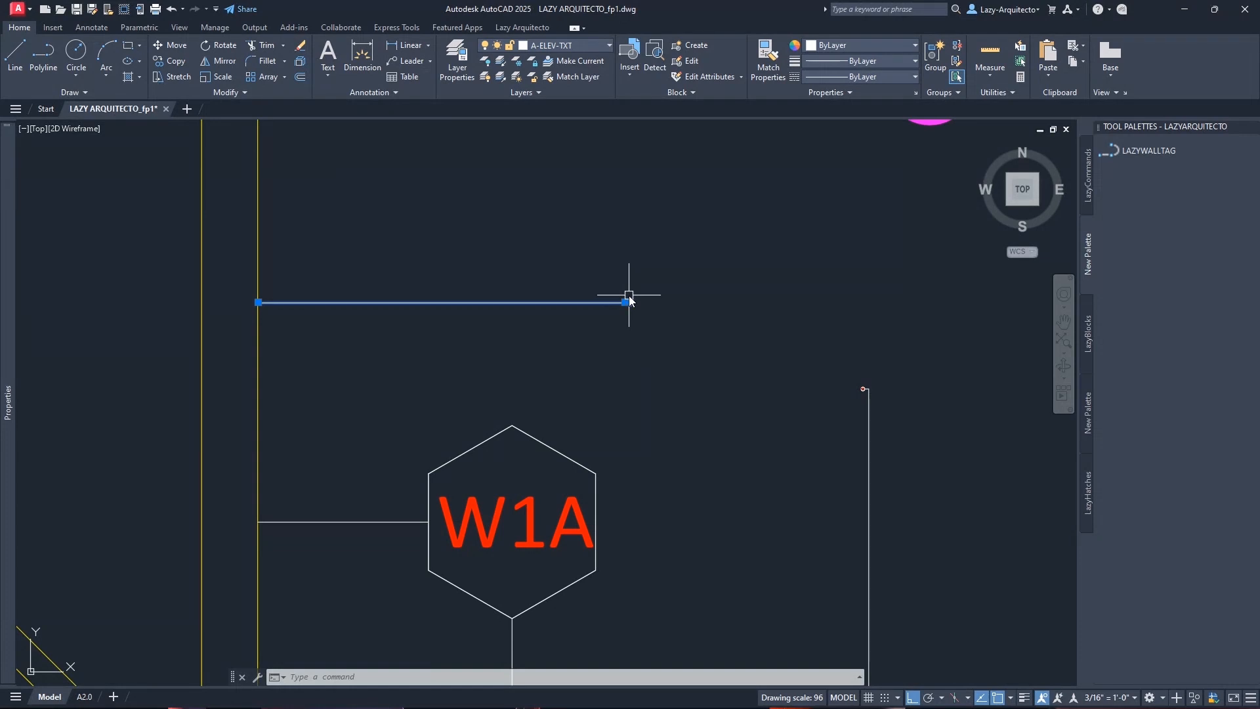
pyautogui.press('Escape')
pyautogui.scroll(-3, 630, 328)
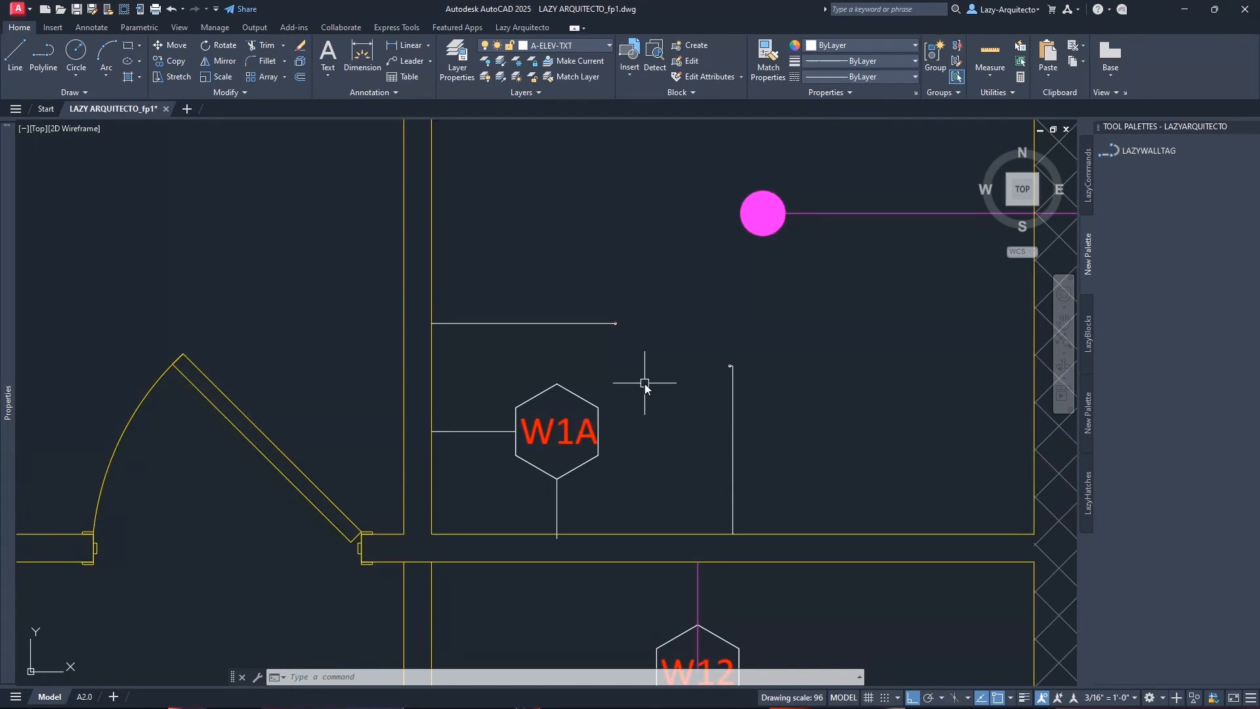
pyautogui.moveTo(639, 384); pyautogui.dragTo(617, 384, button='middle')
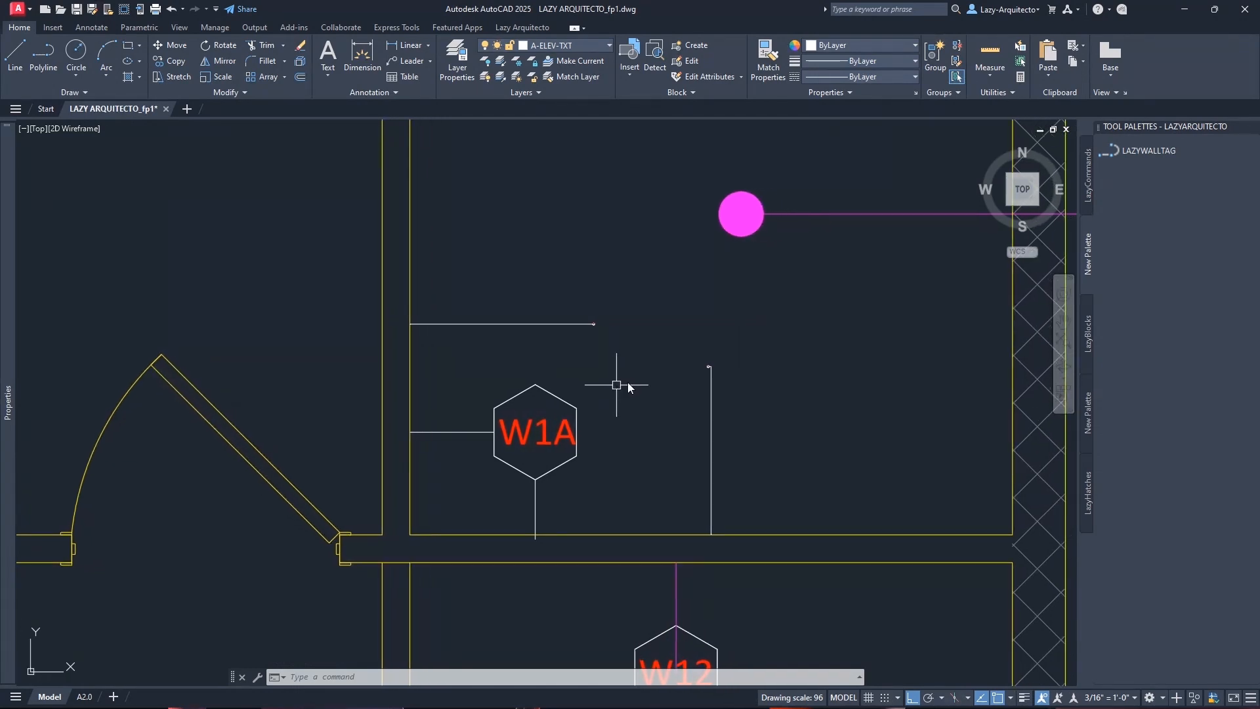
pyautogui.moveTo(956, 351); pyautogui.dragTo(903, 361, button='middle')
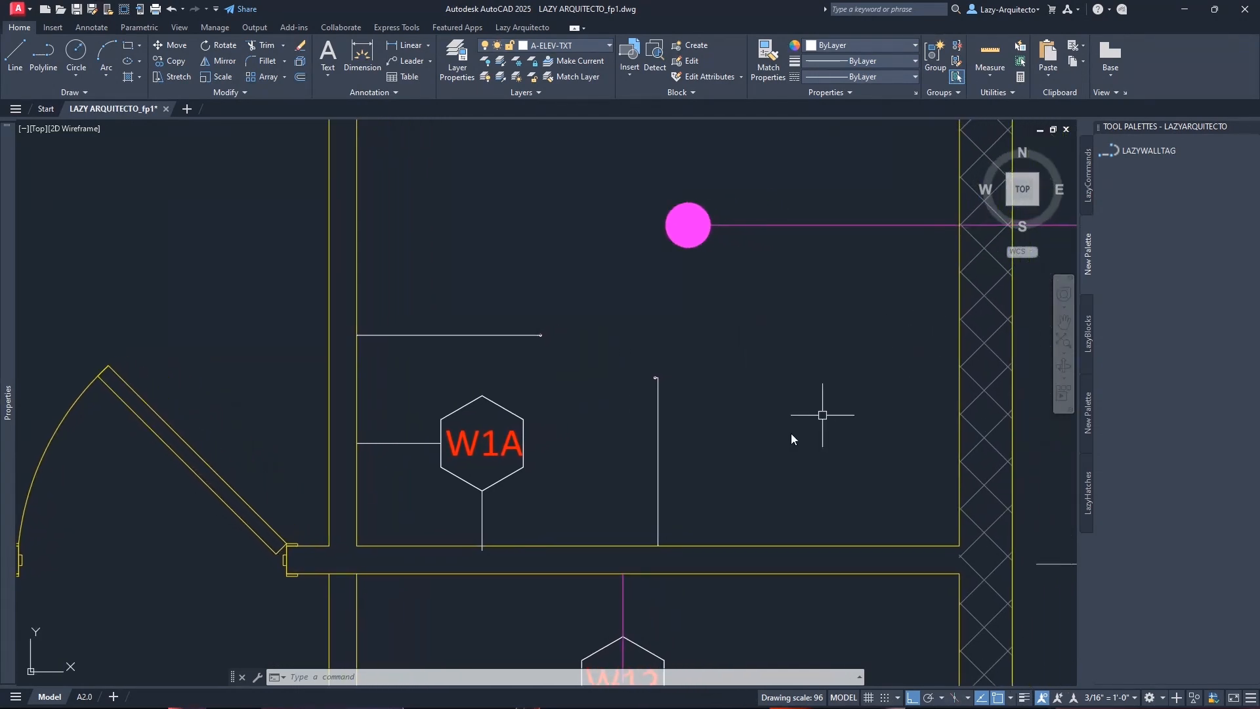
# Check the current MLEADERSCALE system variable without changing it
pyautogui.write('MLEADE')
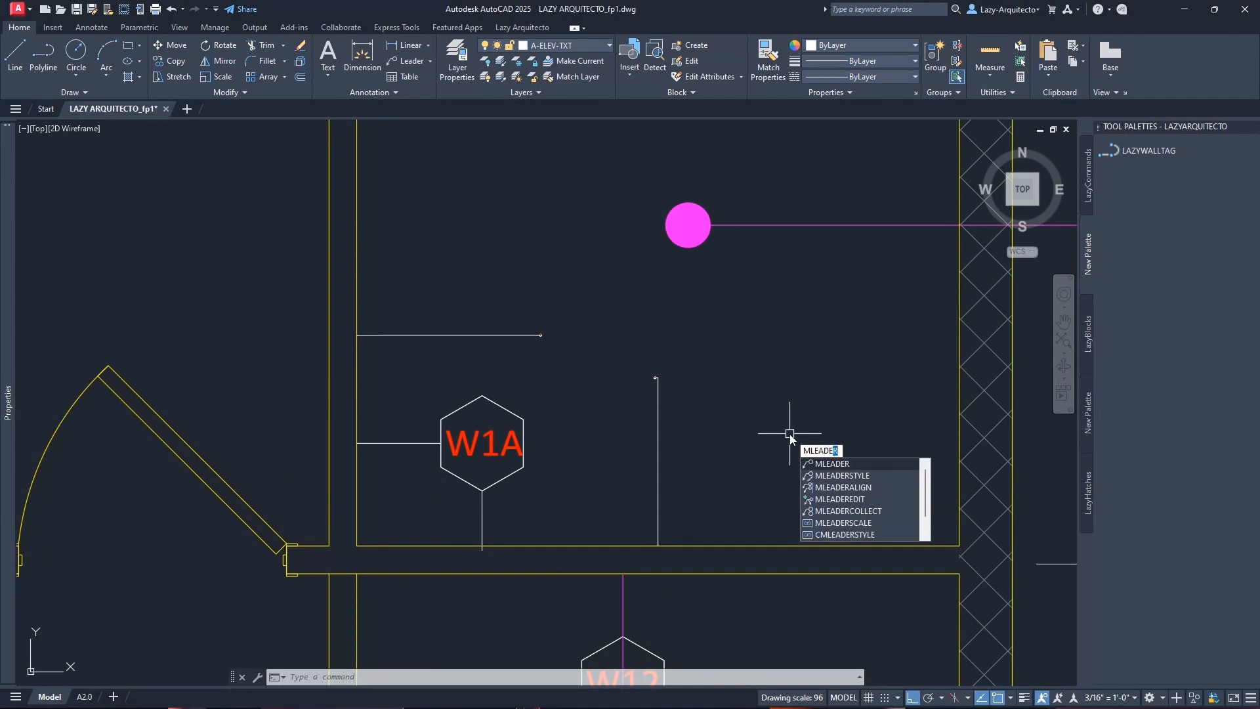
pyautogui.write('RSC')
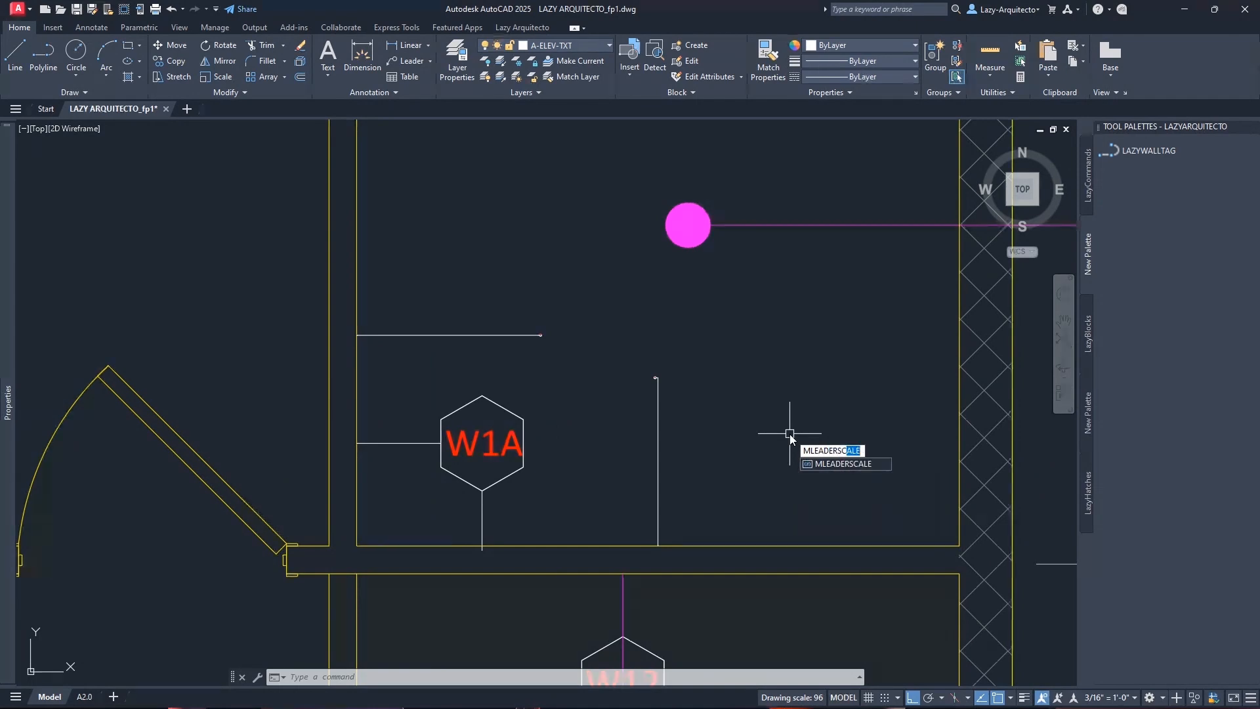
pyautogui.press('Return')
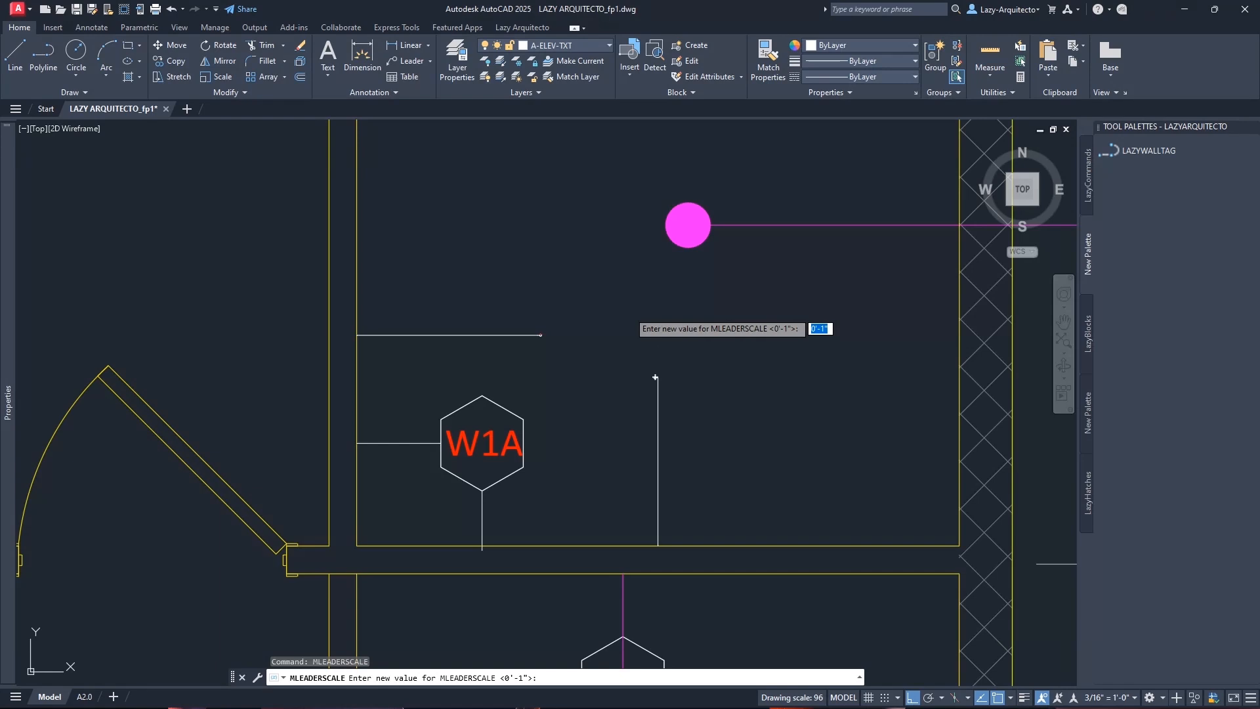
pyautogui.press('Escape')
# Read the help page on the MLEADERSCALE system variable, close it, and leave the variable unedited
pyautogui.scroll(6, 551, 331)
pyautogui.write('ML')
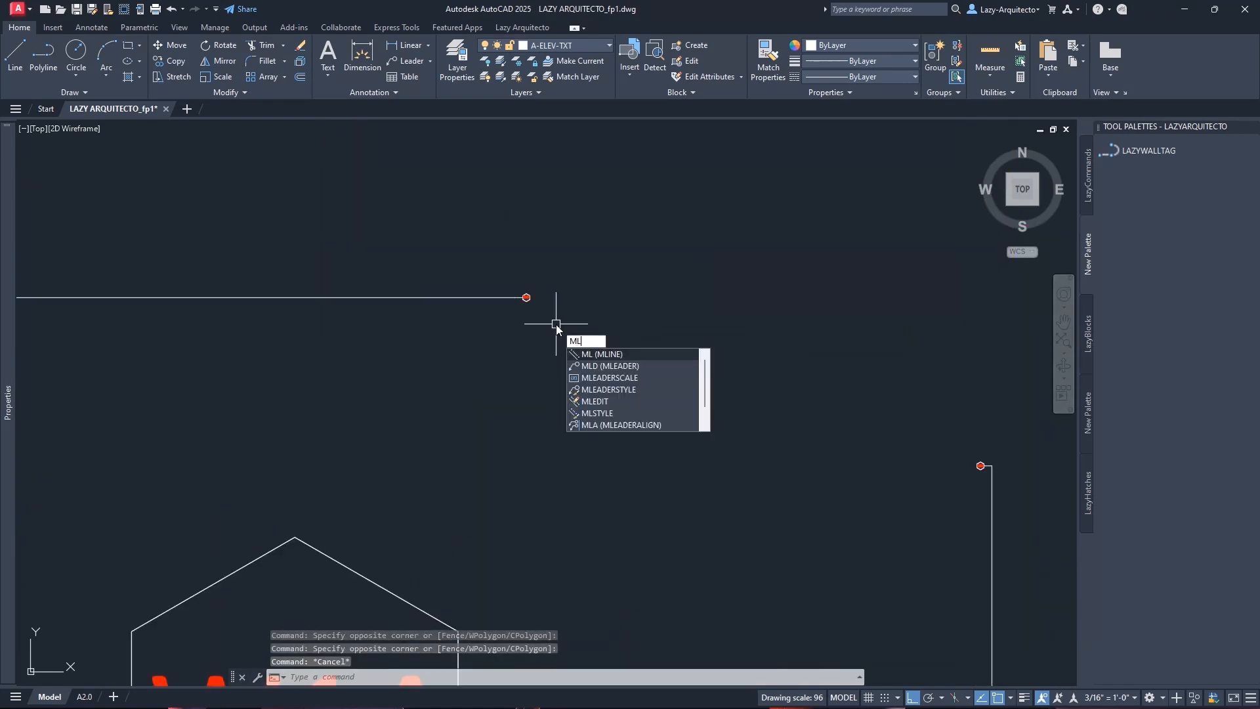
pyautogui.write('EAS')
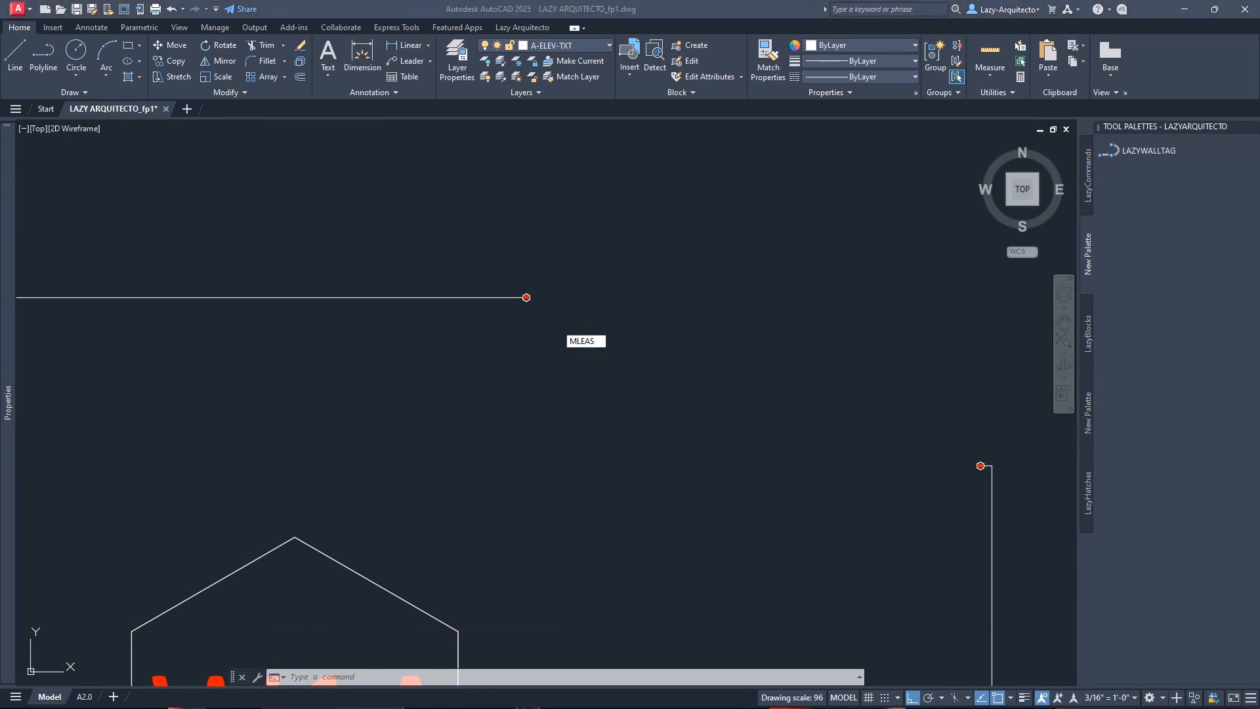
pyautogui.click(605, 340)
pyautogui.press('BackSpace')
pyautogui.write('DER')
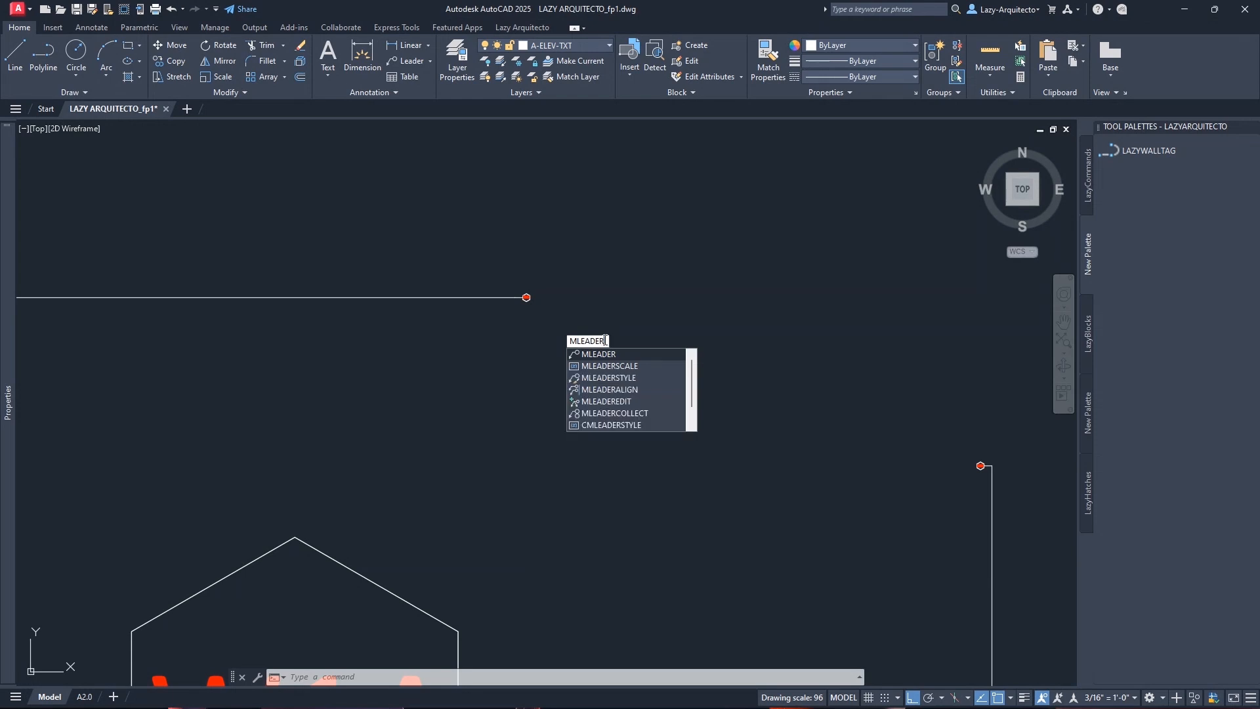
pyautogui.press('Return')
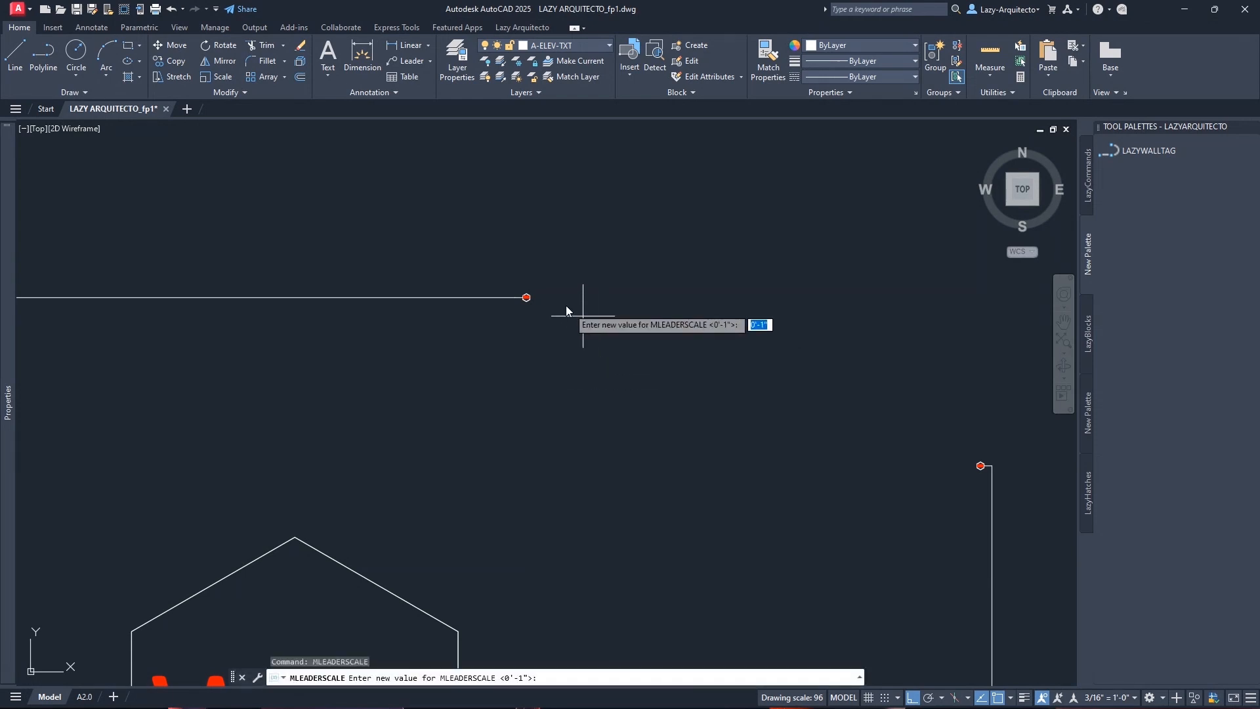
pyautogui.press('F1')
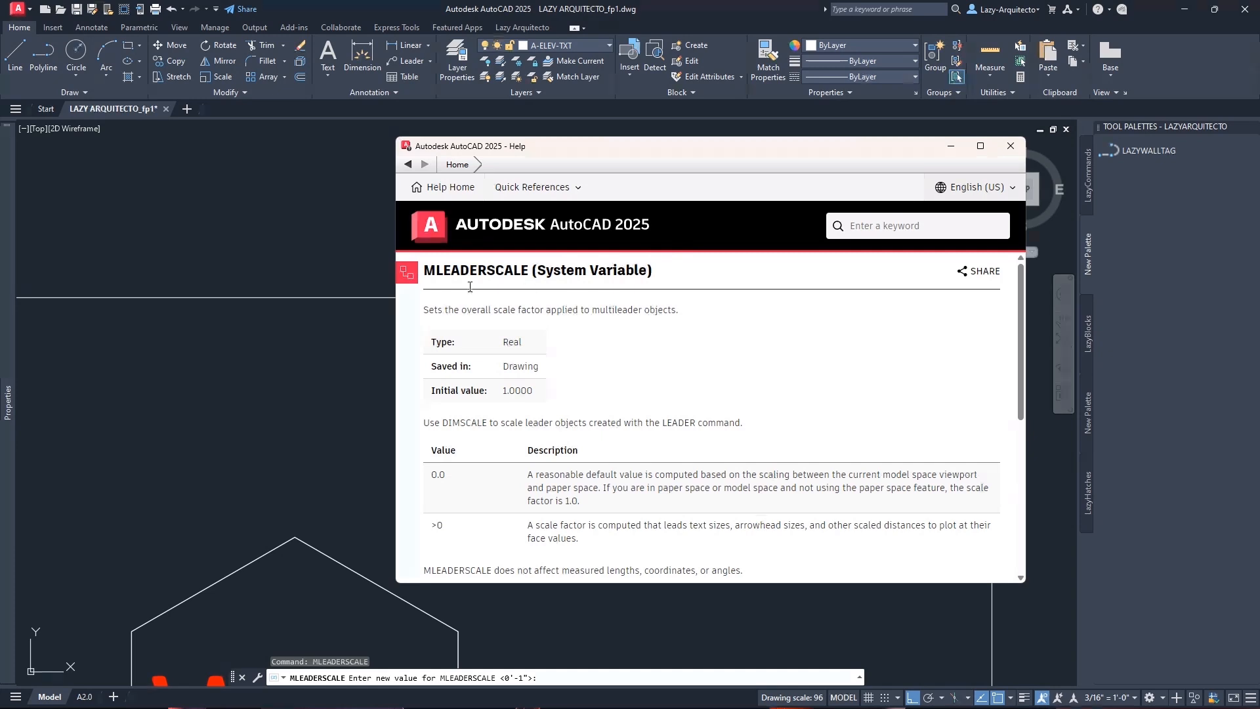
pyautogui.moveTo(588, 367); pyautogui.dragTo(591, 372)
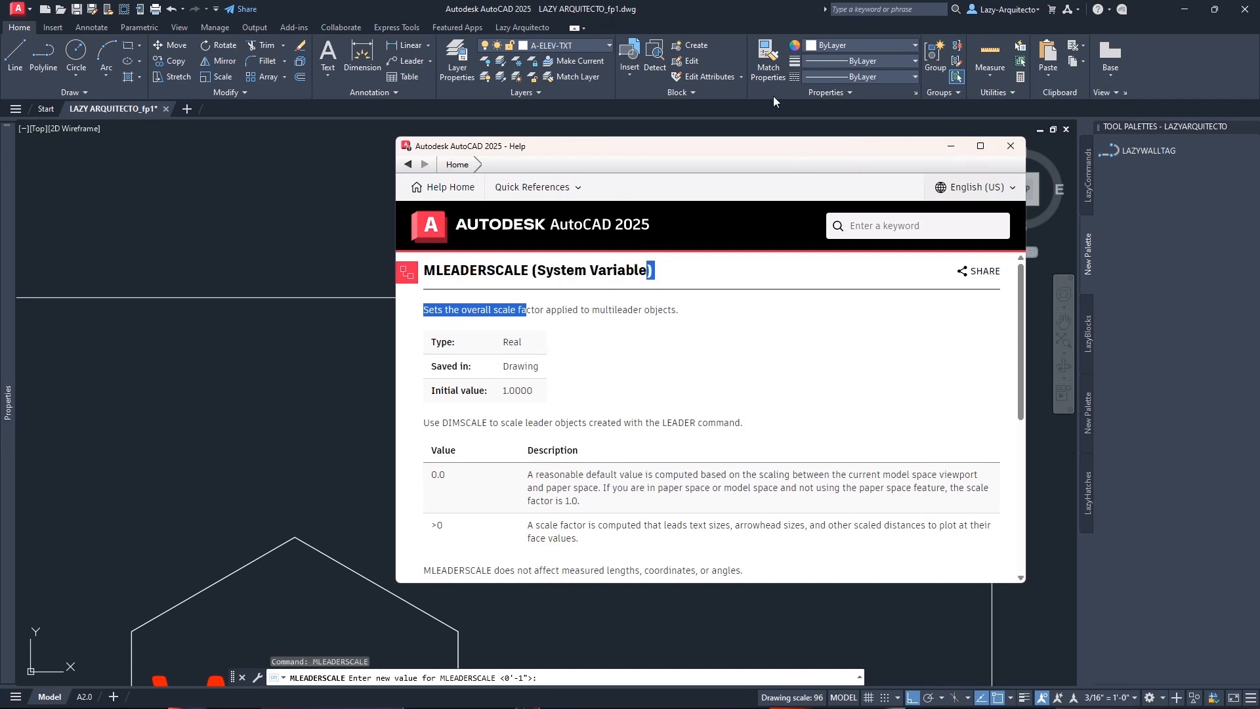
pyautogui.click(1011, 145)
pyautogui.press('Escape')
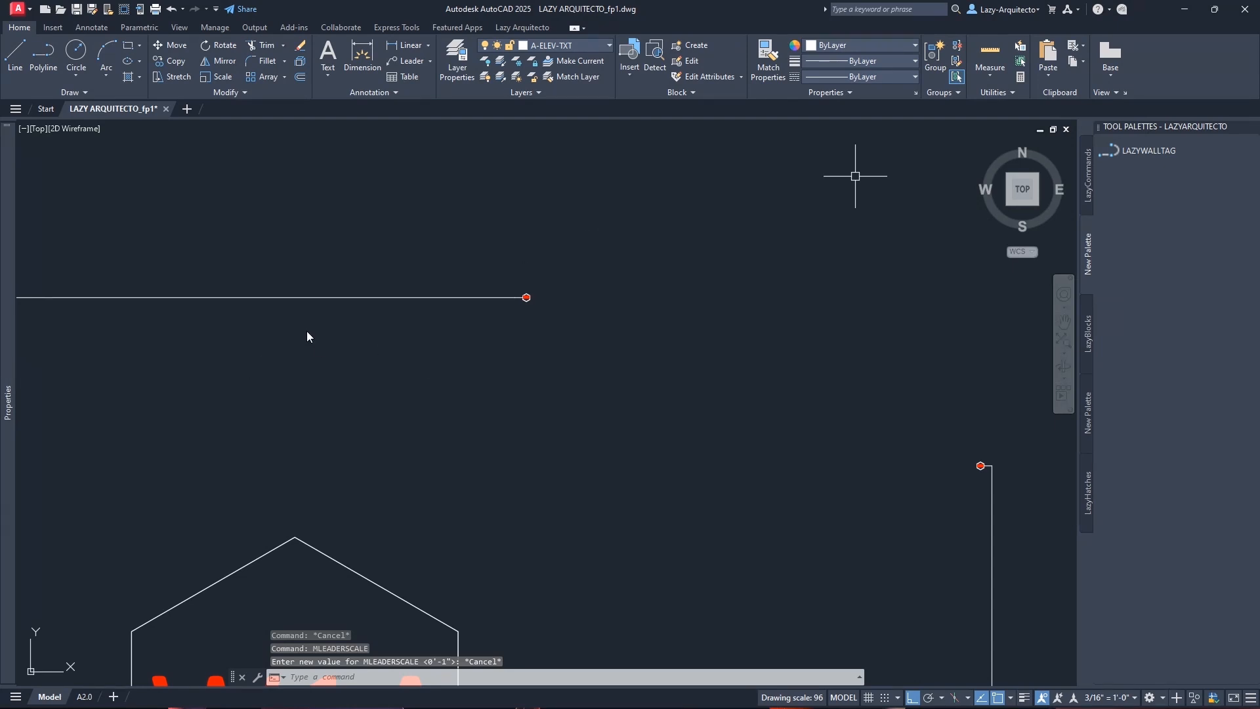
# Open the LAZYWALLTAG tool's properties and insert MLEADERSCALE;$M before MLEADER in its command string
pyautogui.rightClick(1144, 146)
pyautogui.click(1163, 244)
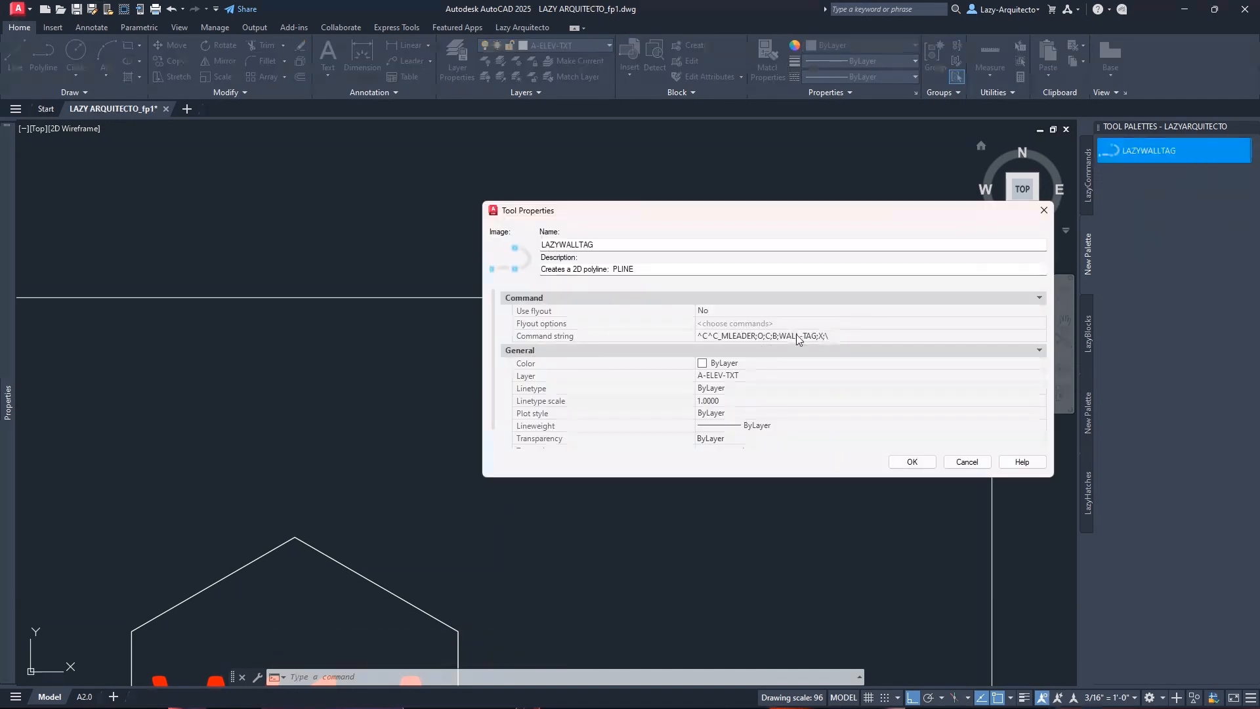
pyautogui.click(725, 336)
pyautogui.click(723, 337)
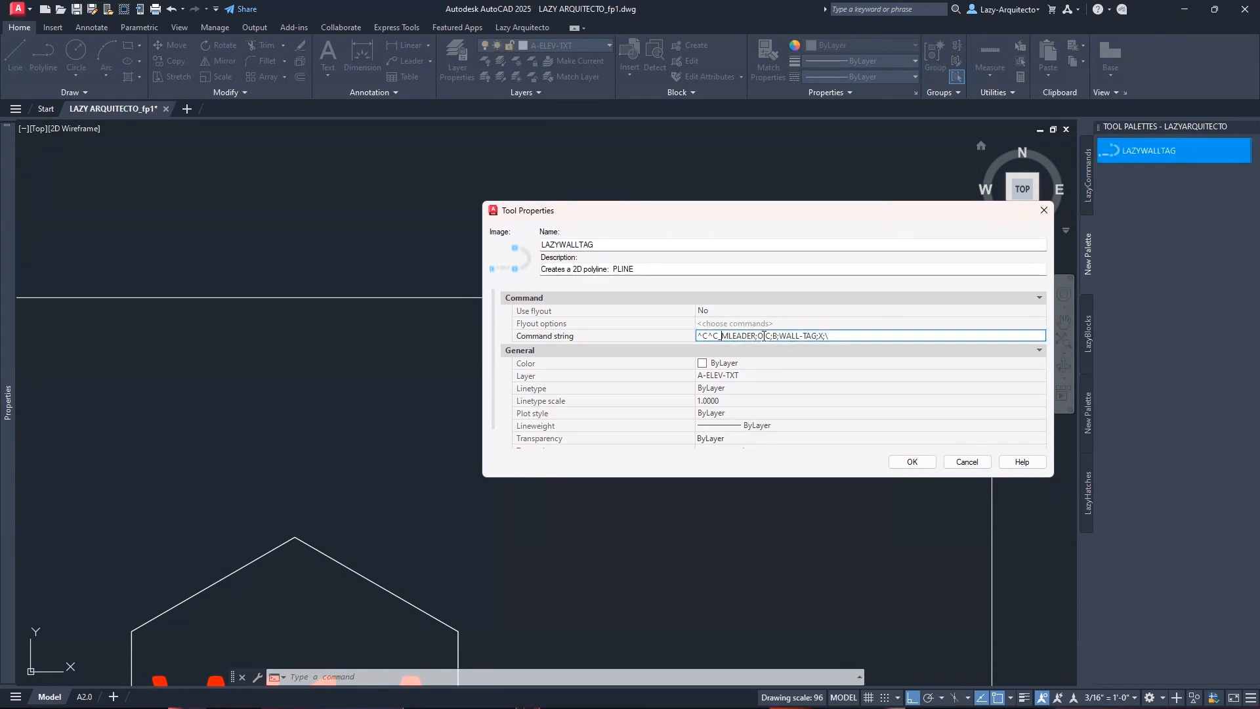
pyautogui.write('MLEADERSCALE;')
pyautogui.write('SM')
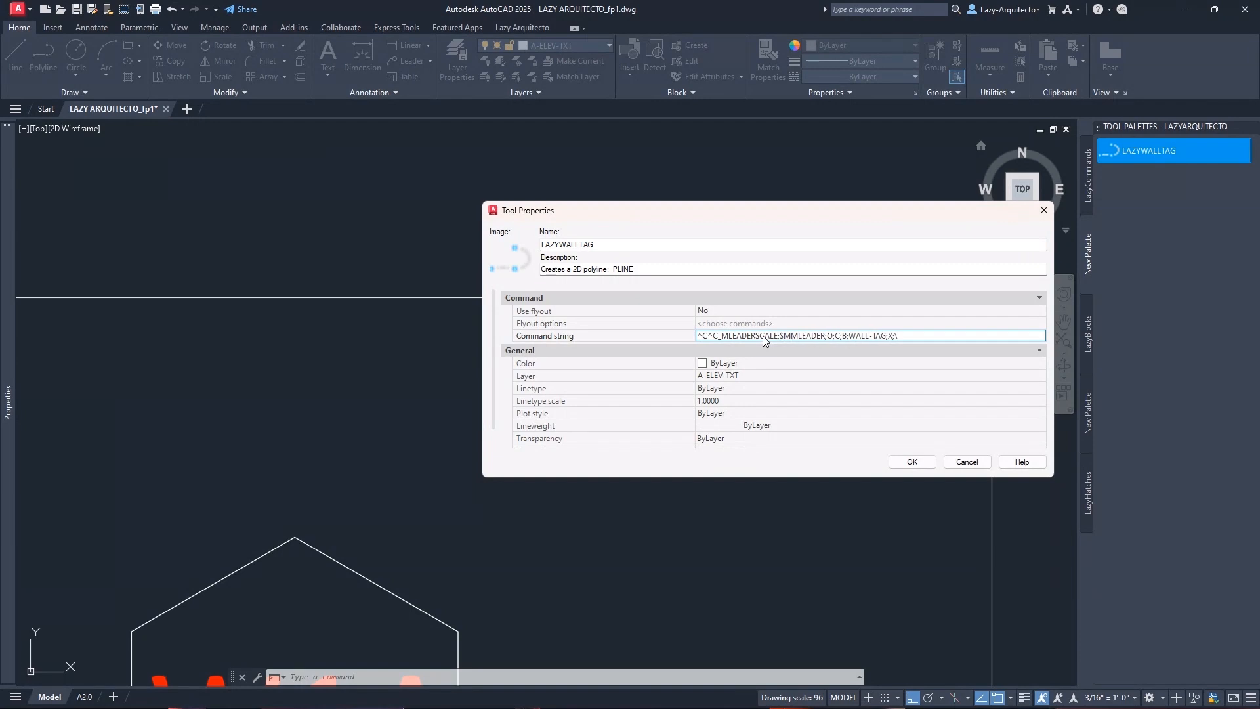
# Extend the inserted macro text so that it reads $M=$(GETVAR,DIMSCALE)
pyautogui.write('=')
pyautogui.write('$')
pyautogui.write('()')
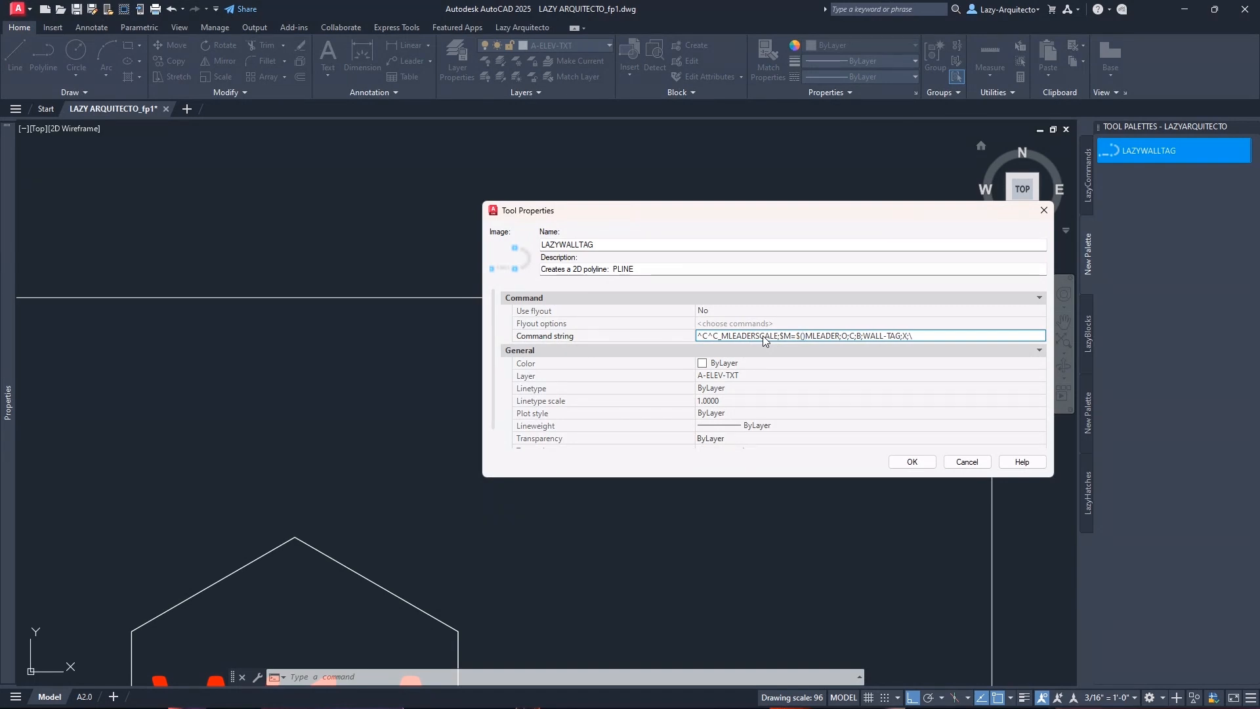
pyautogui.write('GETVAR')
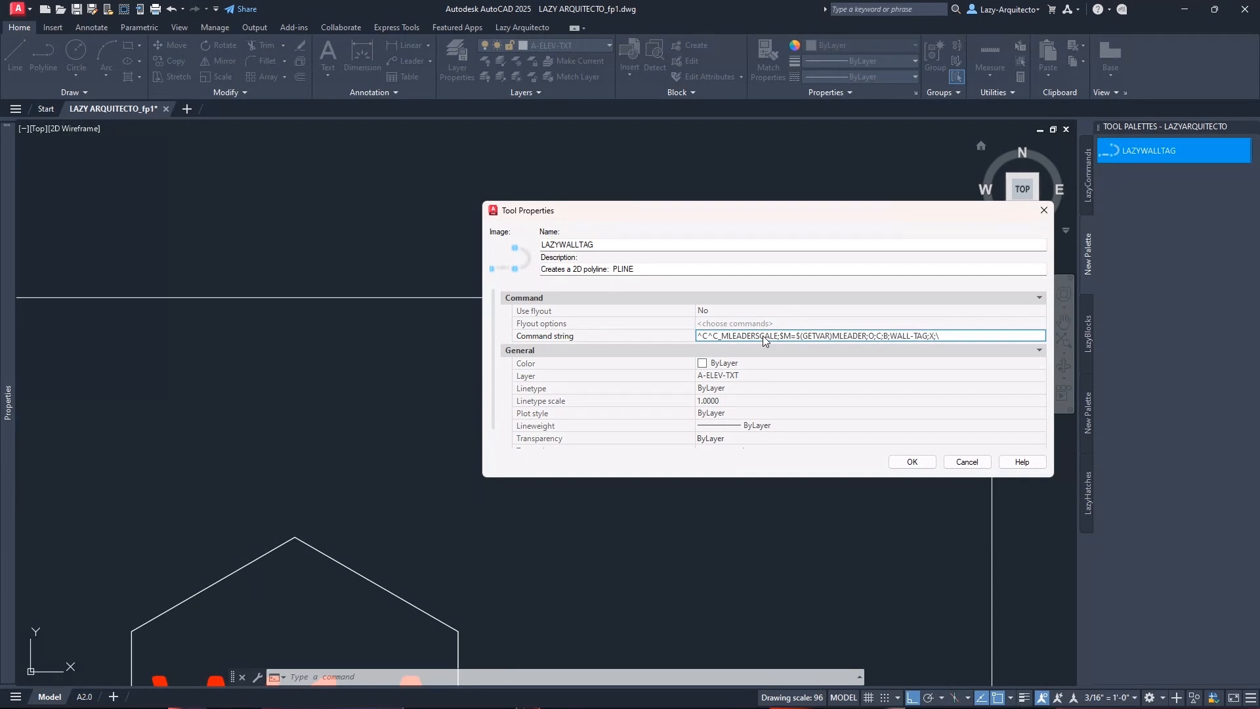
pyautogui.write(',')
pyautogui.write('DIMSCAZL)')
pyautogui.press('BackSpace')
pyautogui.press('BackSpace')
pyautogui.press('BackSpace')
pyautogui.write('LE)')
# Separate the scale expression from the leader command with ;_ so it continues as _MLEADER, and save the tool properties
pyautogui.write(';_')
pyautogui.press('Right')
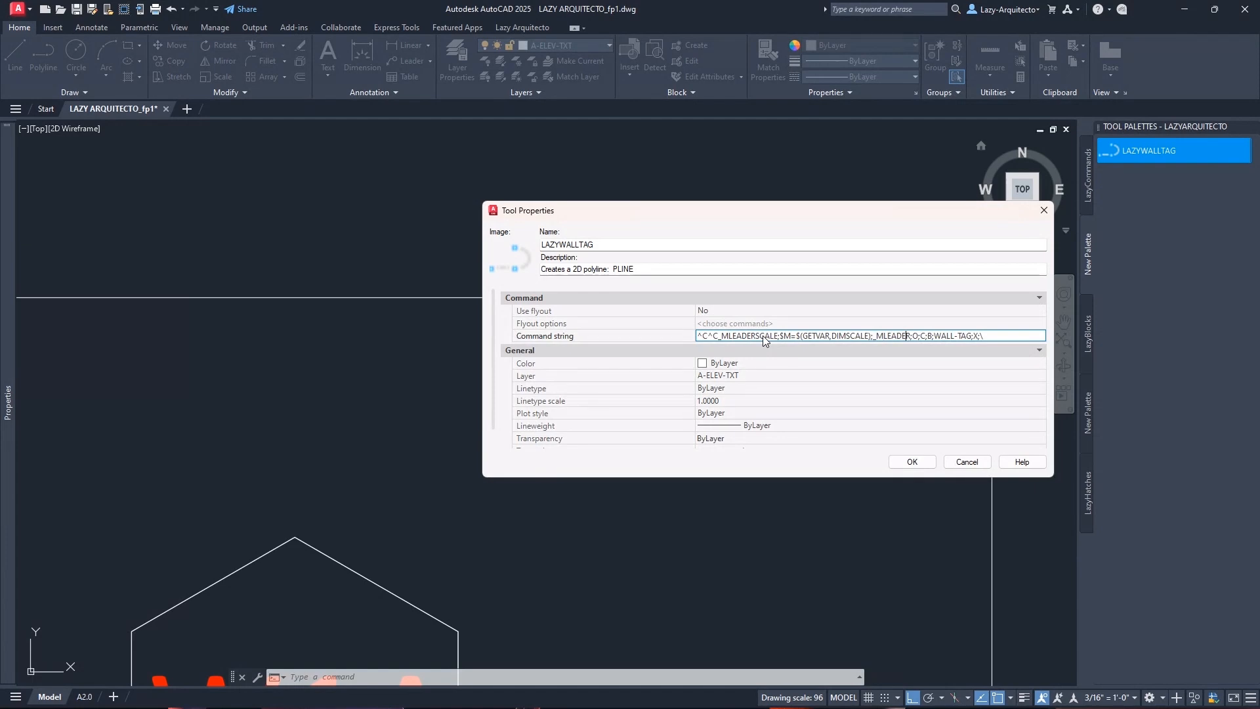
pyautogui.press('Left')
pyautogui.press('Left')
pyautogui.press('Left')
pyautogui.press('Left')
pyautogui.press('Left')
pyautogui.press('Right')
pyautogui.press('Right')
pyautogui.click(912, 463)
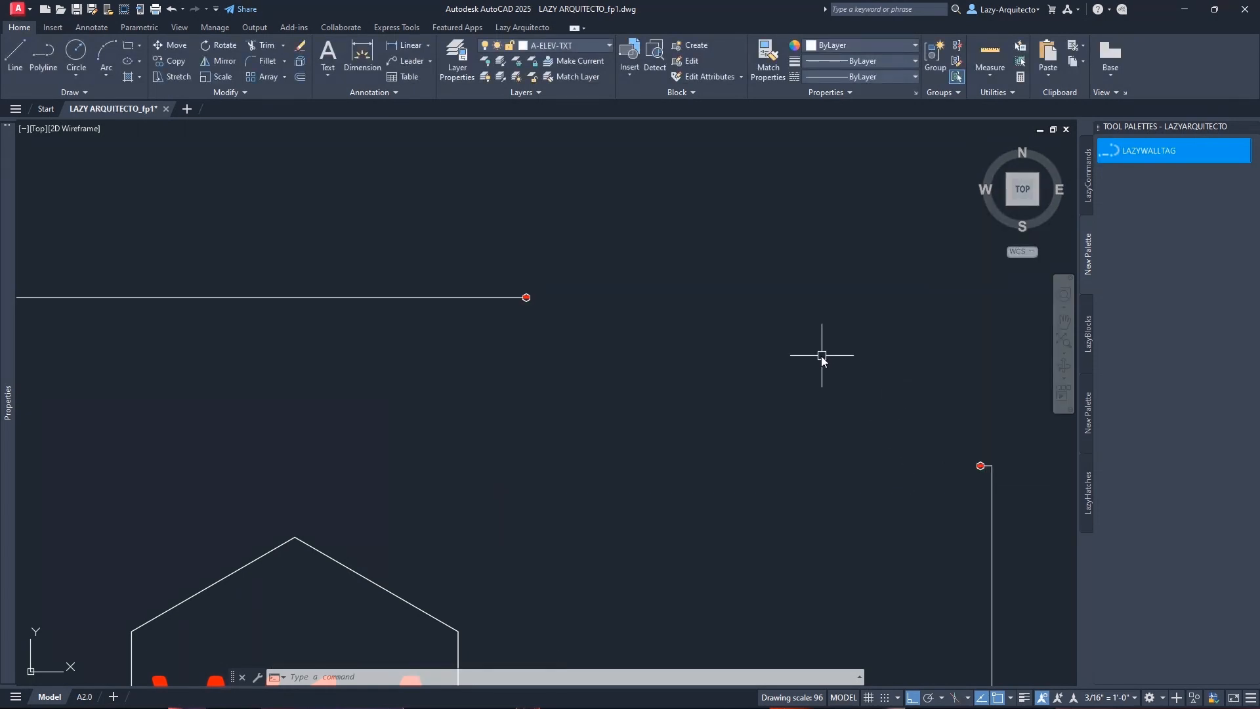
# Run LAZYWALLTAG and place a horizontal multileader from the wall below door 101 across to the hatched wall
pyautogui.scroll(-5, 821, 356)
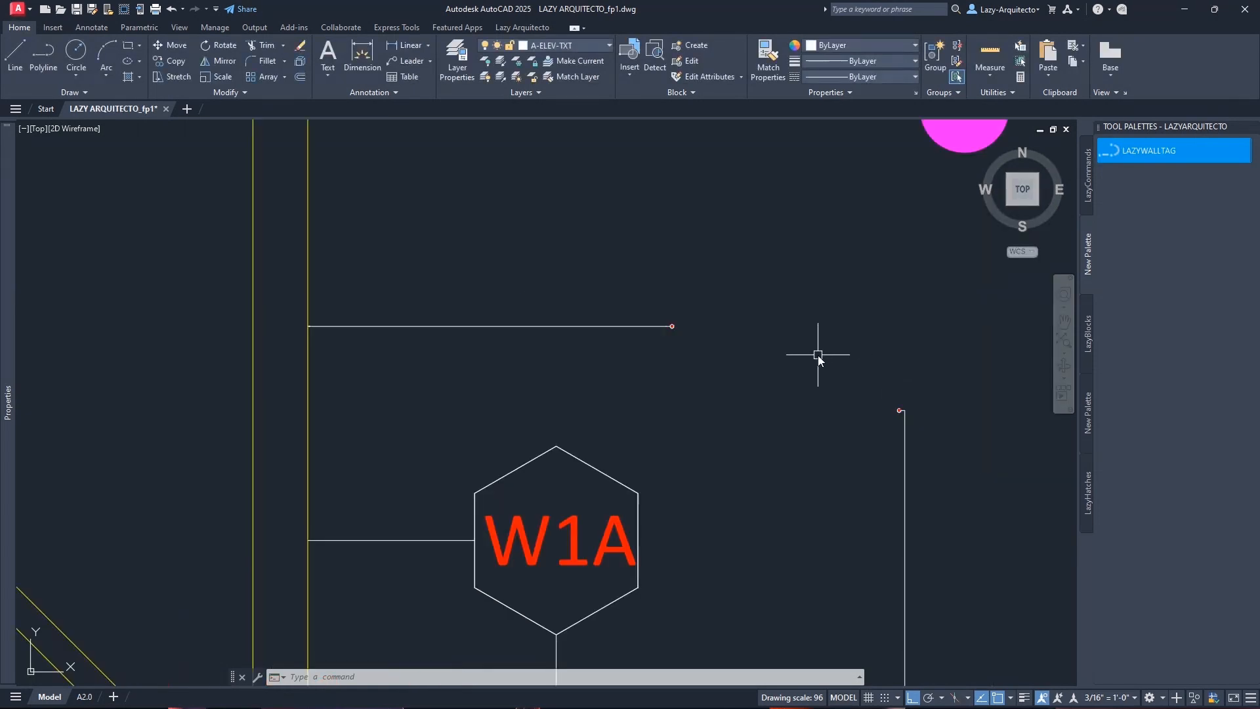
pyautogui.click(1147, 151)
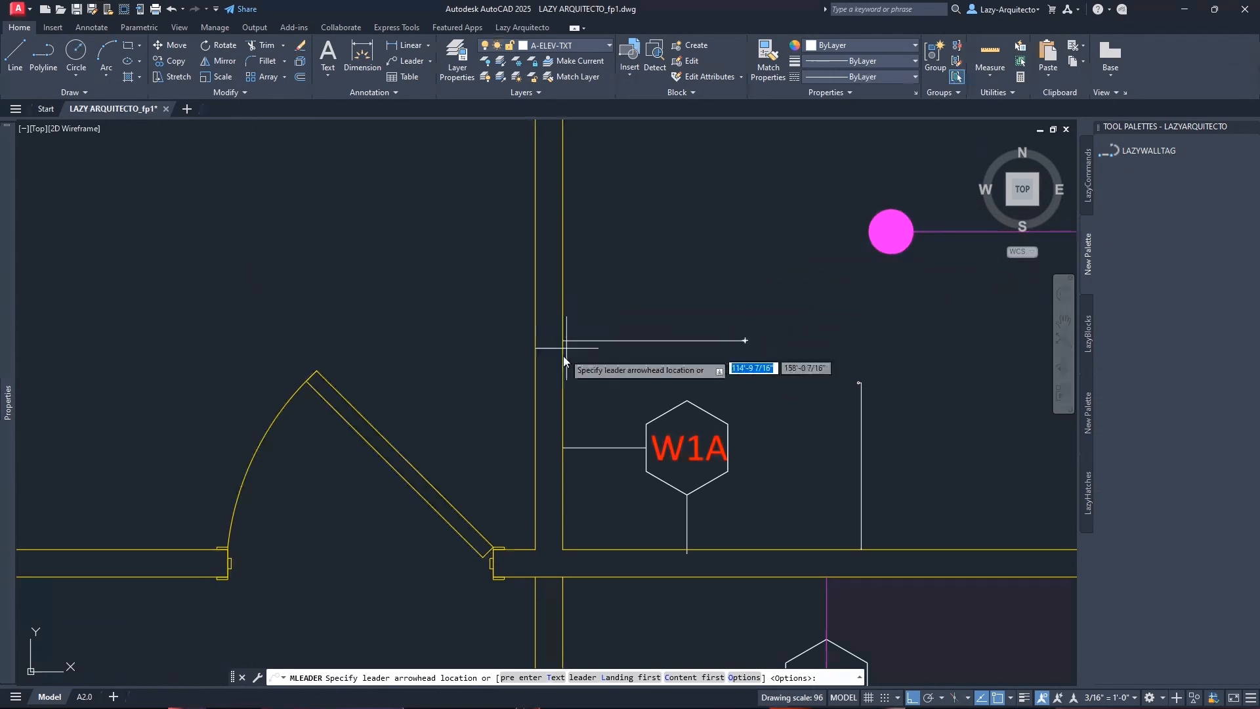
pyautogui.click(562, 235)
pyautogui.scroll(-3, 494, 300)
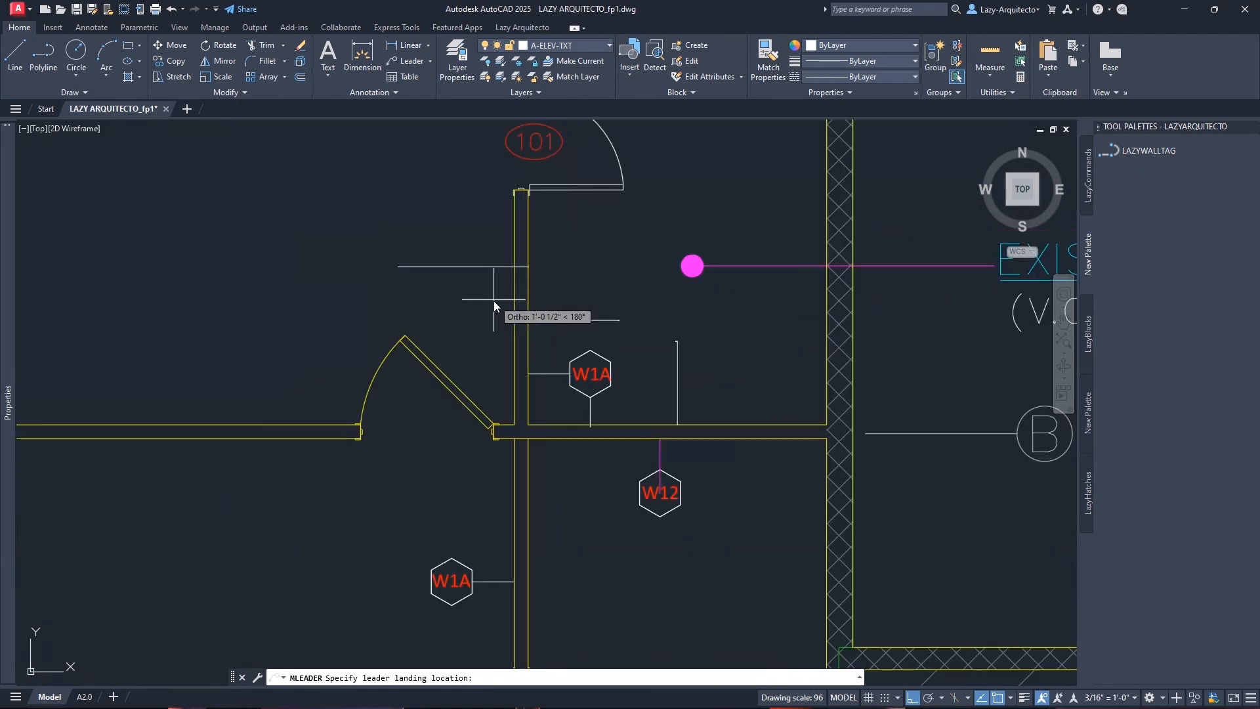
pyautogui.scroll(-5, 494, 300)
pyautogui.scroll(5, 572, 292)
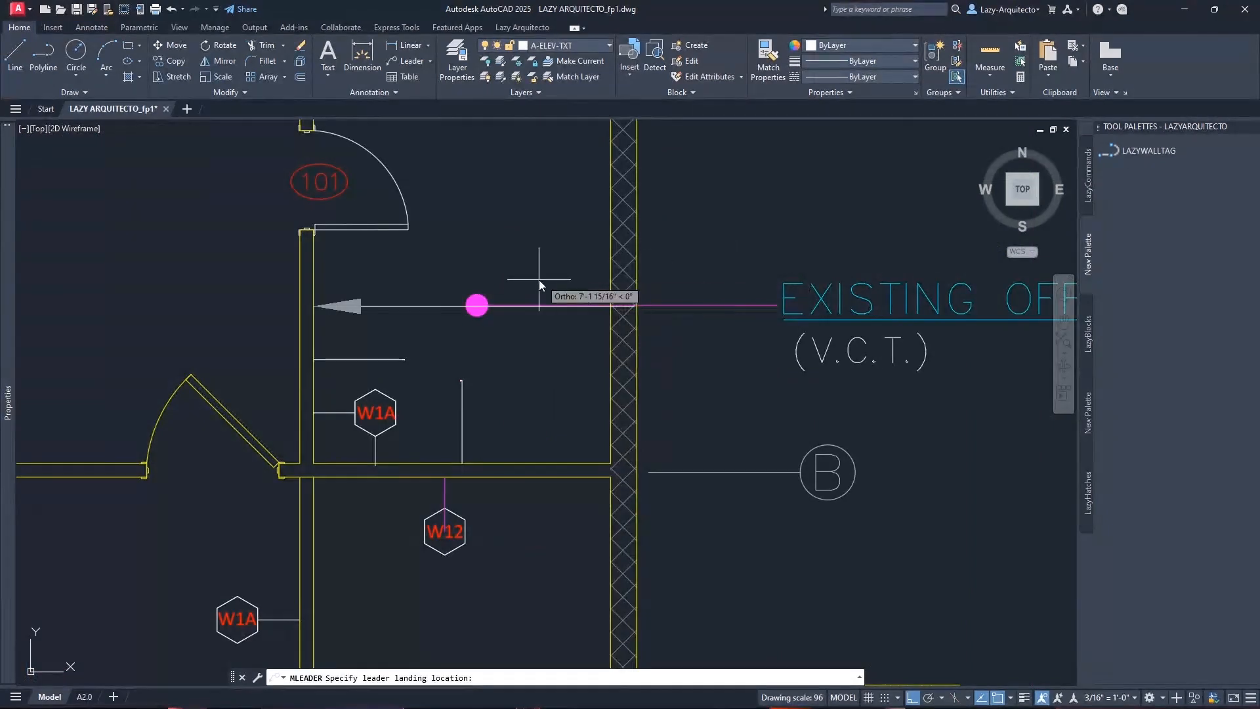
pyautogui.click(520, 241)
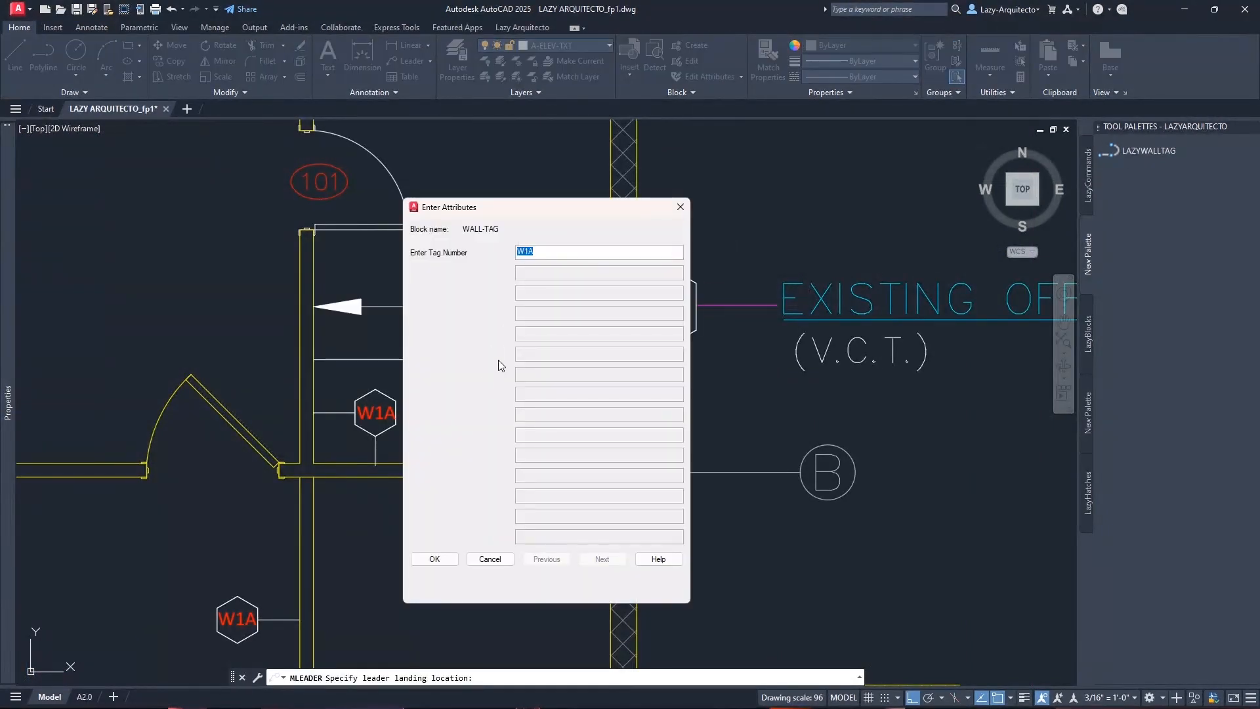
# Enter W14 as the tag number of the new wall tag and confirm the attributes
pyautogui.click(560, 255)
pyautogui.press('BackSpace')
pyautogui.write('4')
pyautogui.click(434, 560)
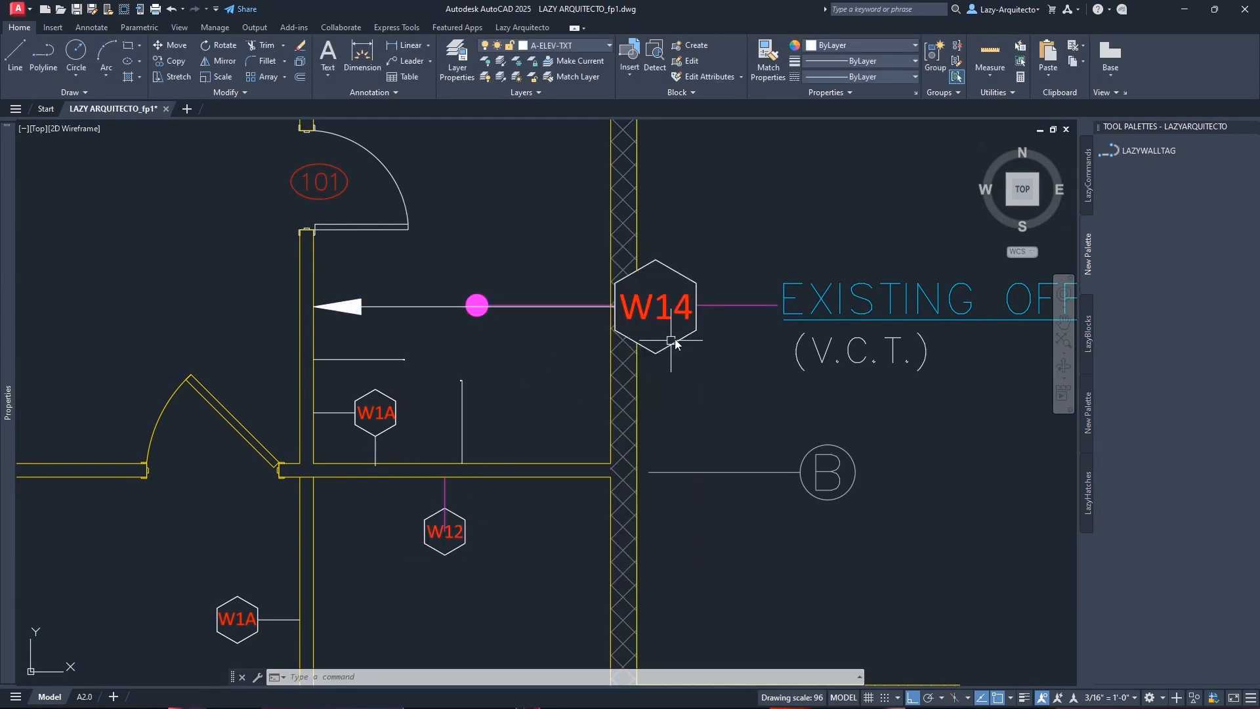
# Check the overall scale and leader properties of the W14 multileader, and deselect it
pyautogui.click(682, 274)
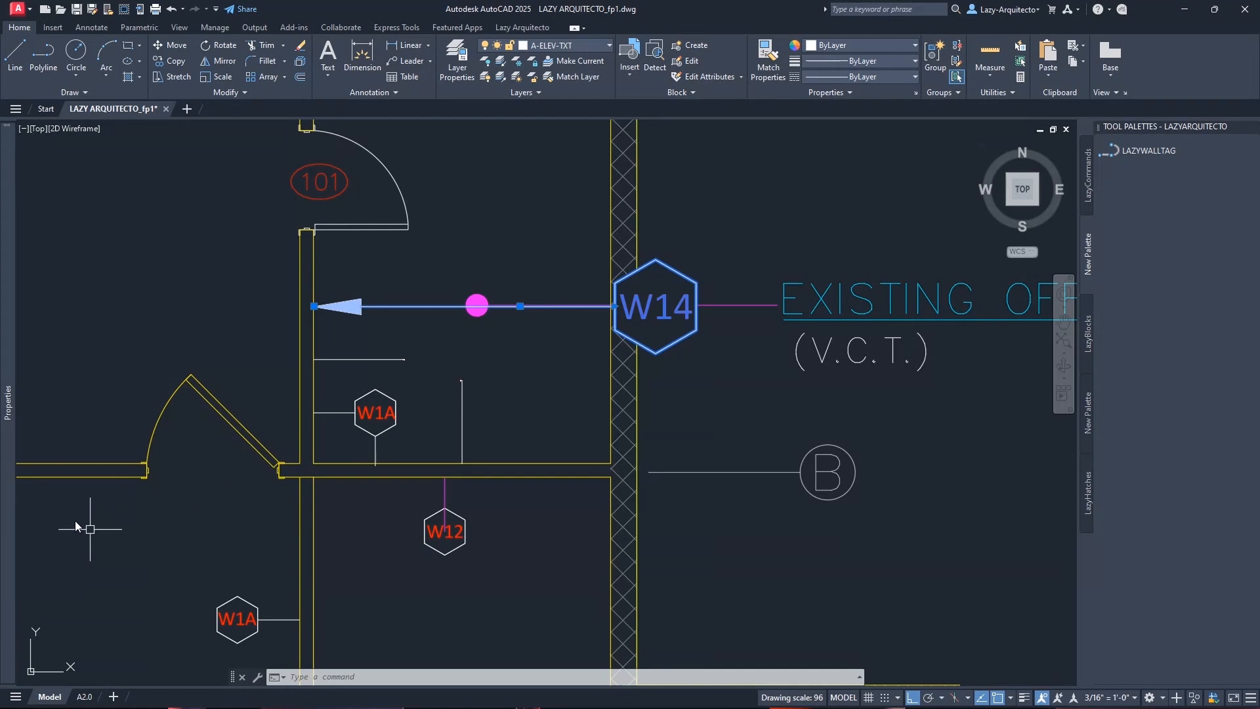
pyautogui.moveTo(10, 479)
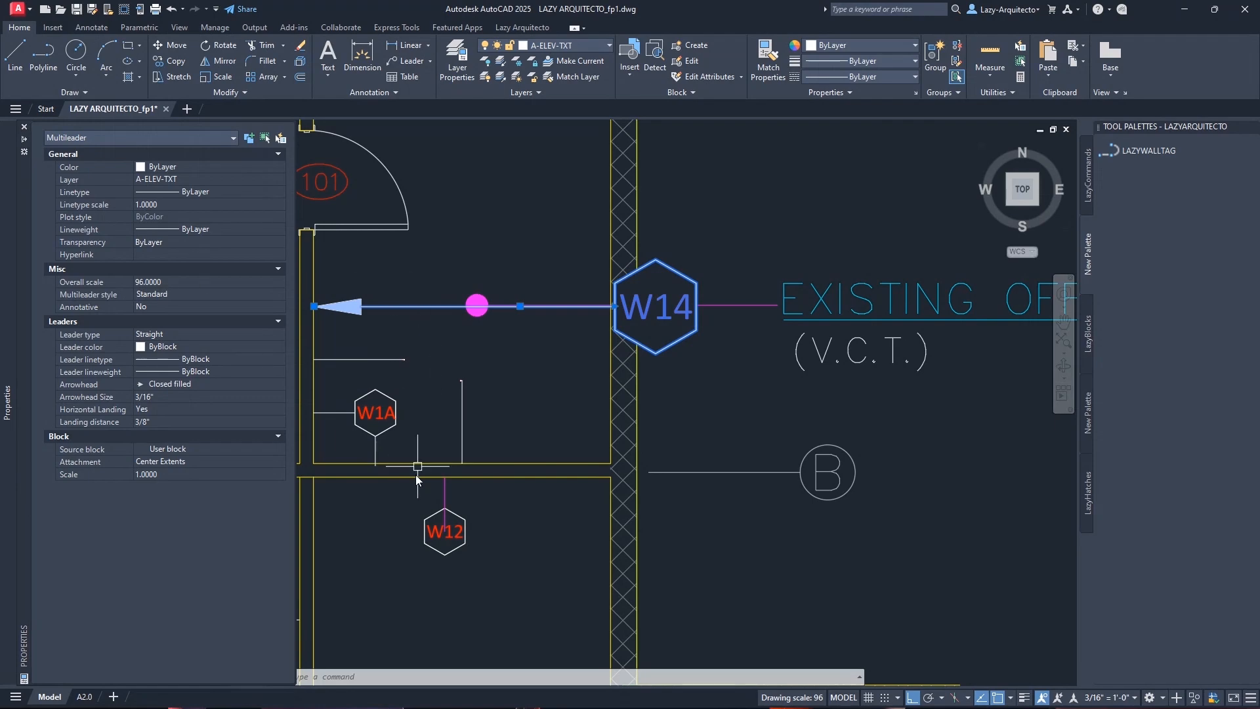
pyautogui.press('Escape')
# Compare the size of the W14 tag and its arrowhead with the surrounding wall tags in the plan
pyautogui.scroll(-6, 427, 526)
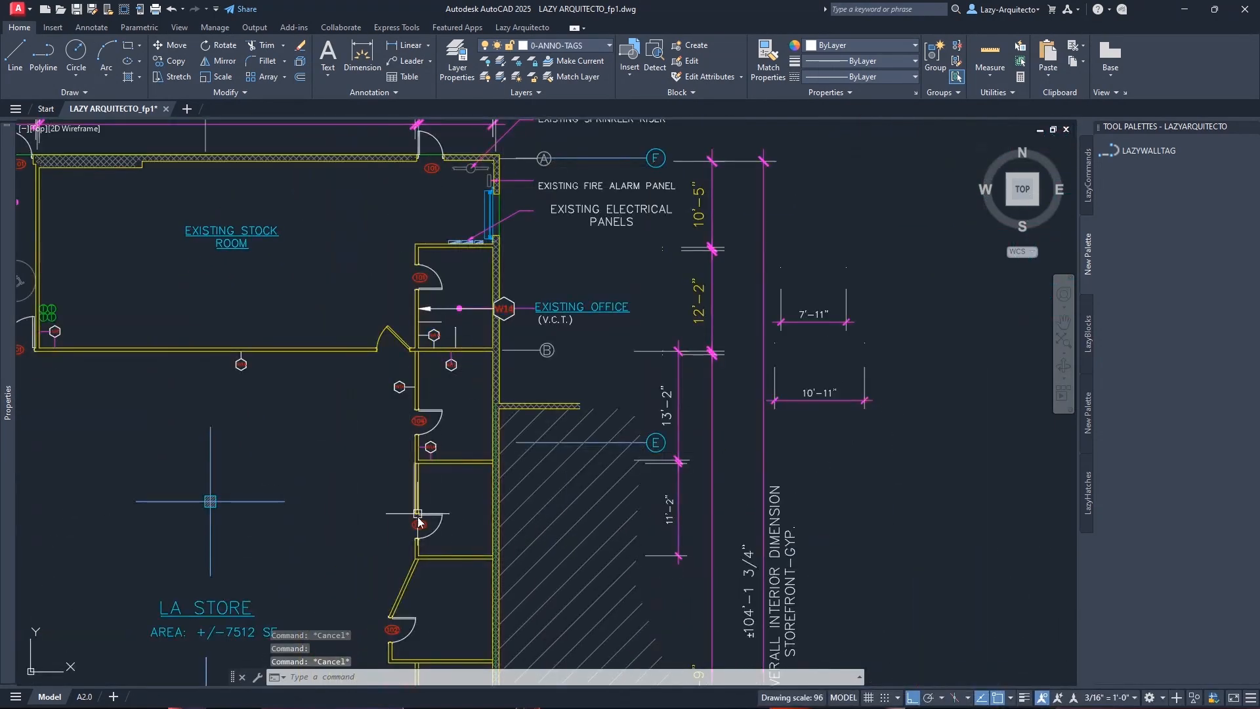
pyautogui.click(443, 432)
pyautogui.click(434, 448)
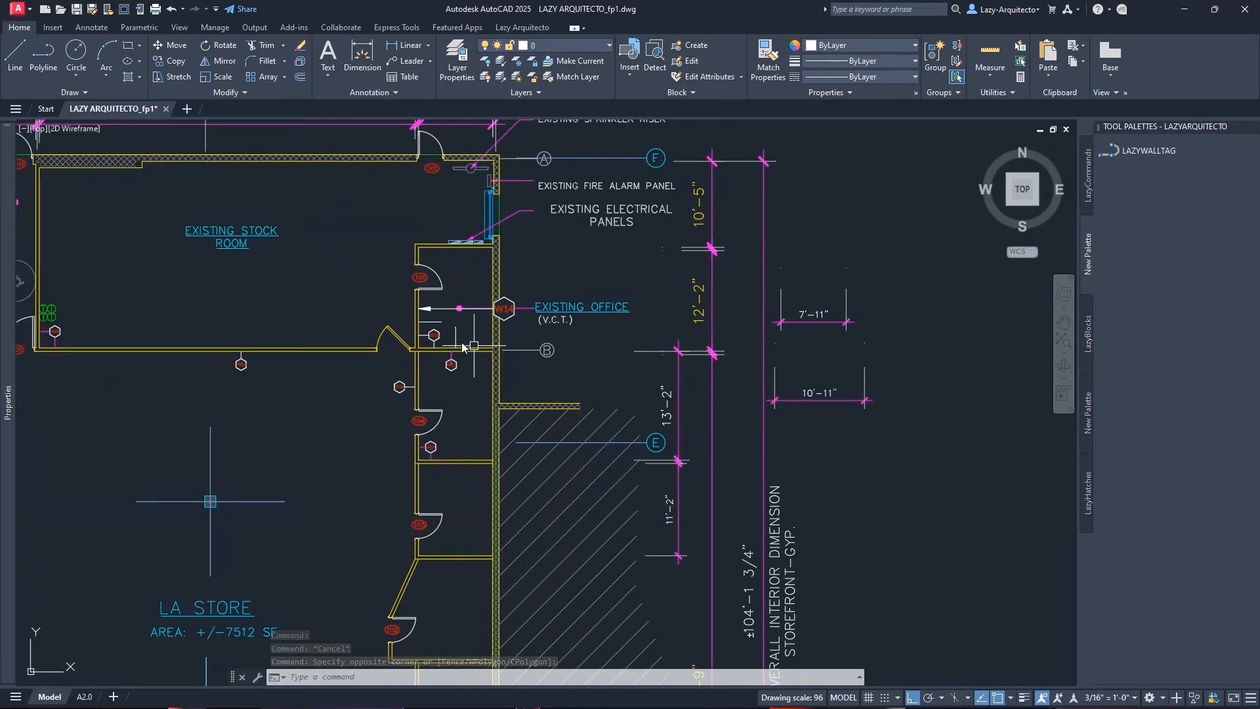
pyautogui.press('Escape')
pyautogui.scroll(6, 473, 304)
pyautogui.scroll(4, 658, 280)
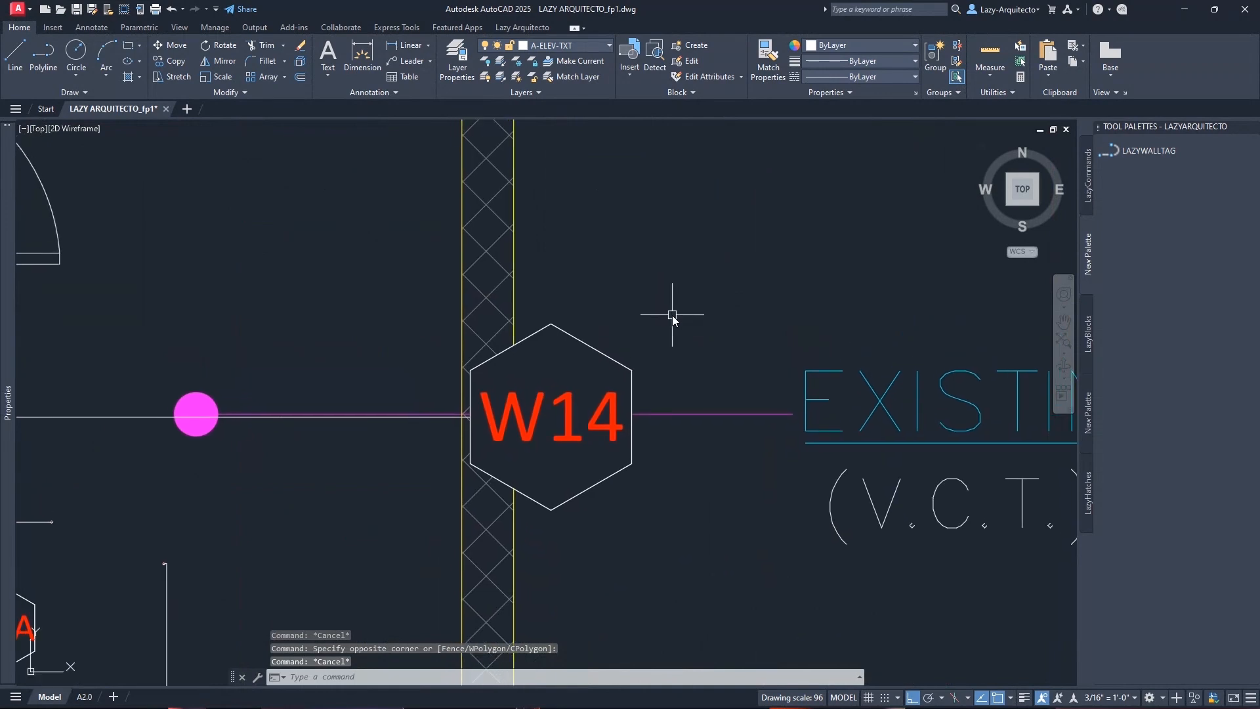
pyautogui.scroll(-4, 672, 315)
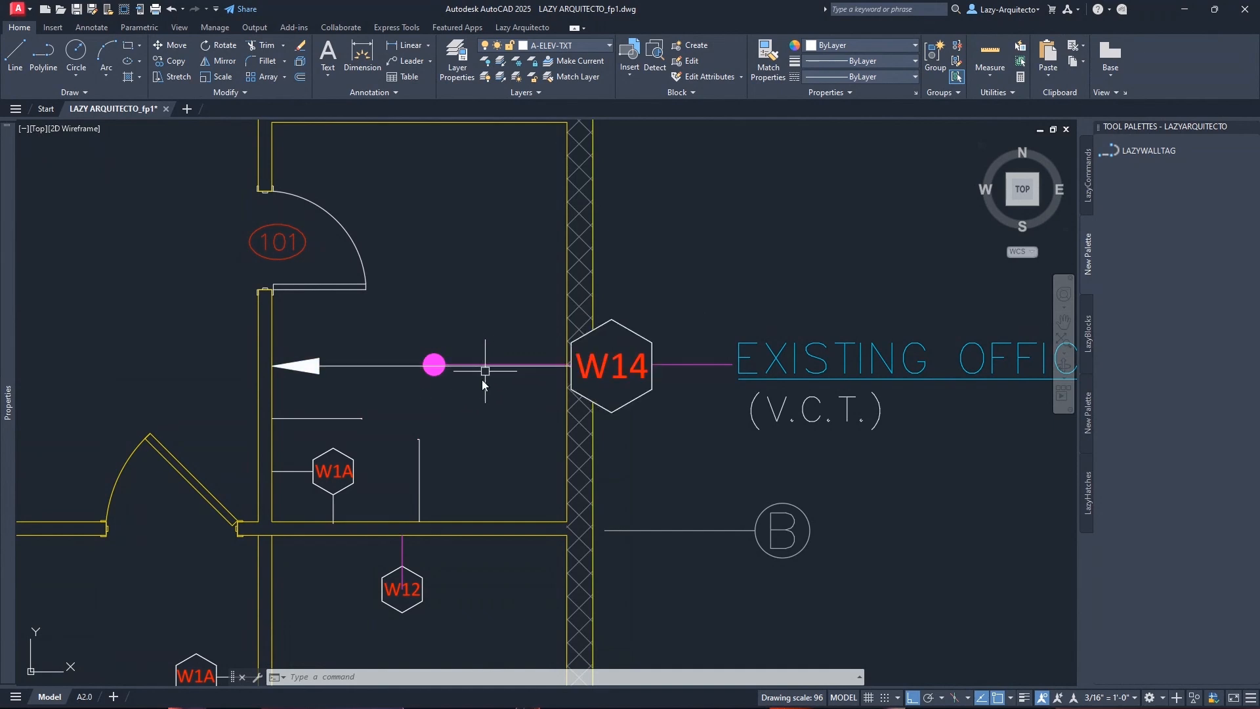
pyautogui.scroll(-3, 486, 371)
# Open layout A2.0, activate its viewport and fit the whole floor plan inside it
pyautogui.moveTo(84, 704)
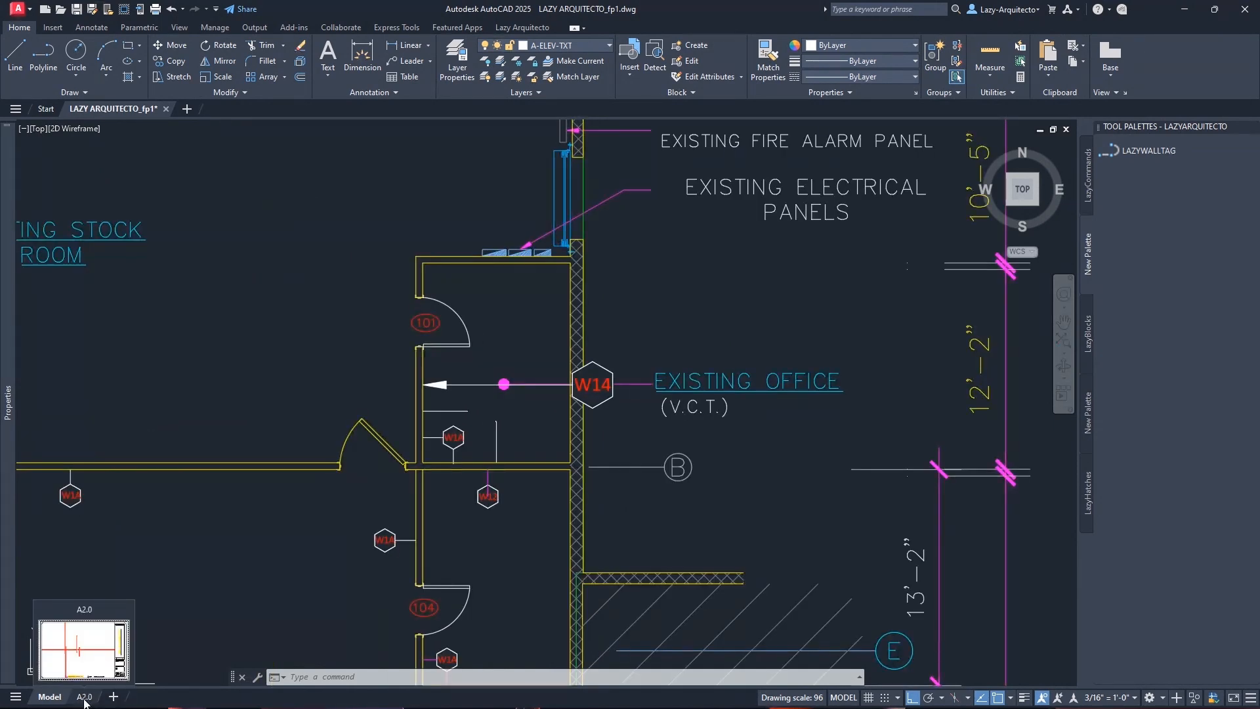
pyautogui.click(84, 698)
pyautogui.scroll(5, 542, 465)
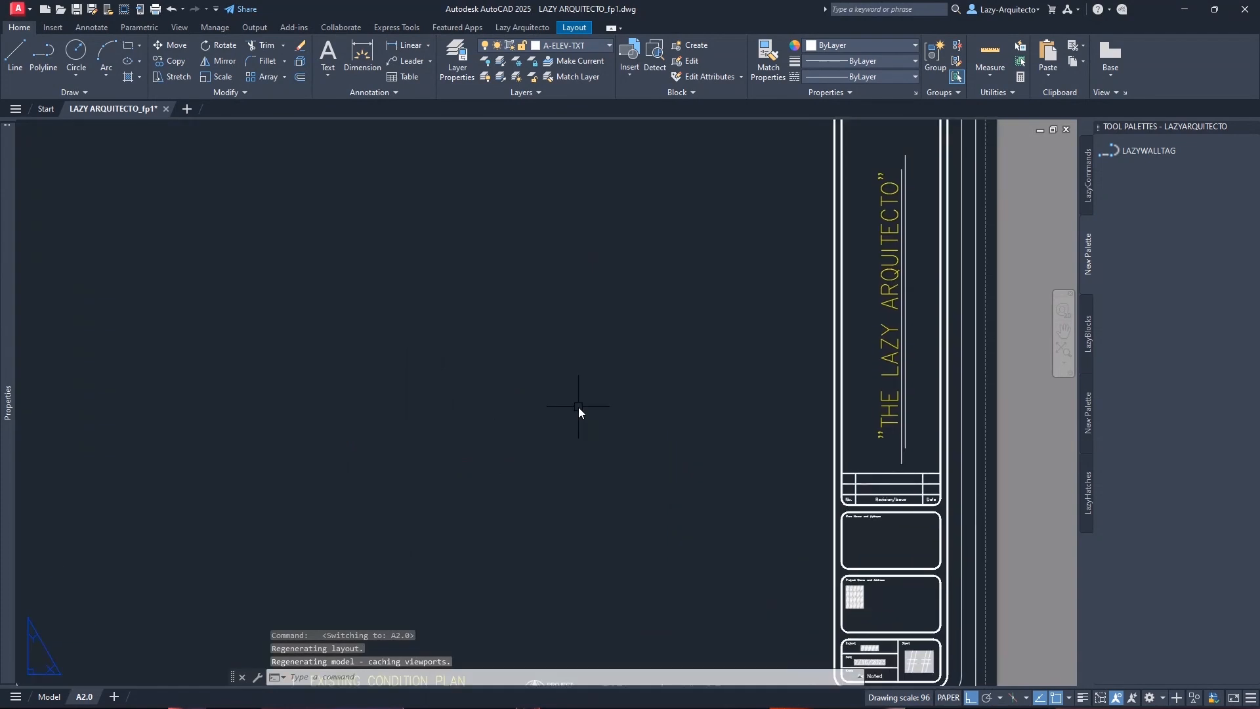
pyautogui.scroll(-6, 577, 407)
pyautogui.scroll(4, 515, 425)
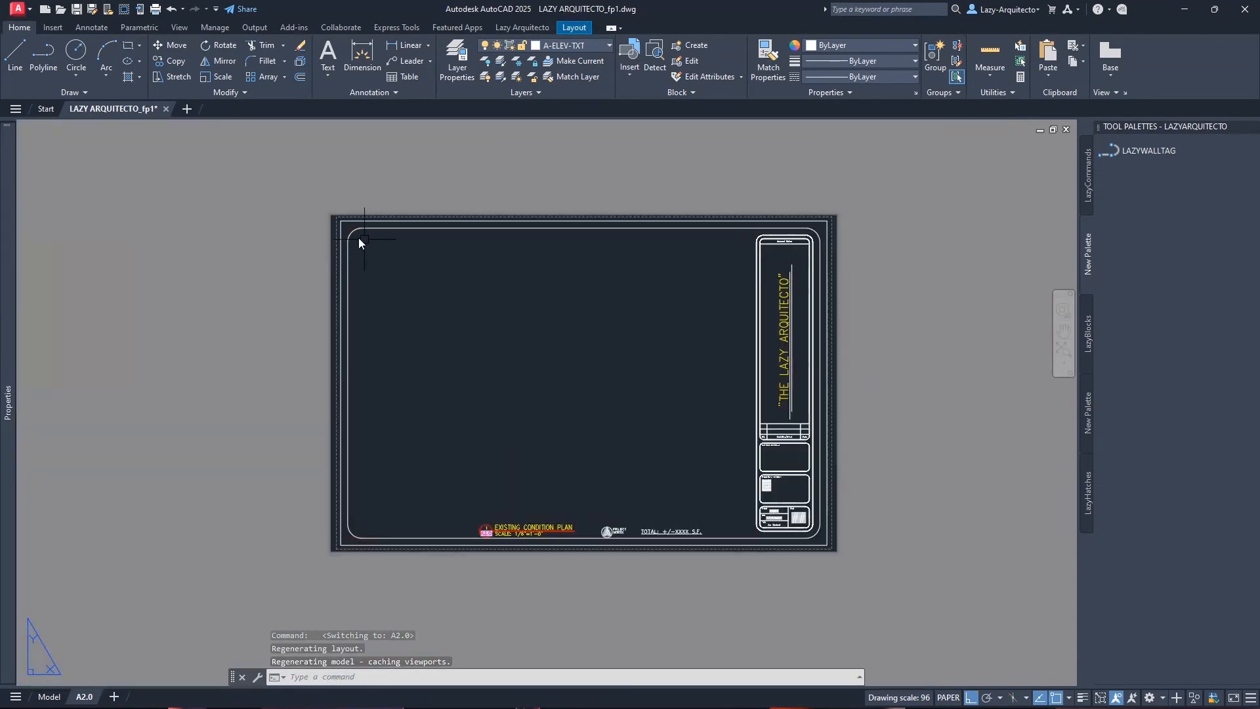
pyautogui.scroll(3, 359, 239)
pyautogui.click(344, 226)
pyautogui.scroll(-5, 387, 380)
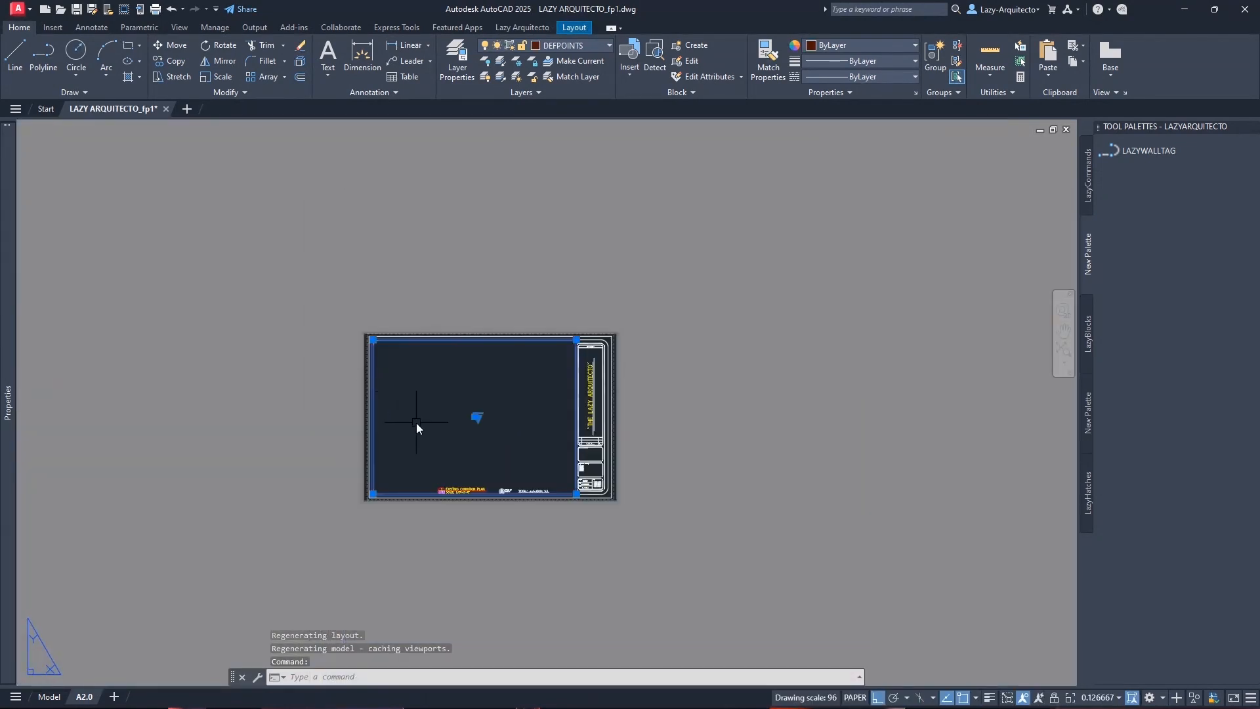
pyautogui.scroll(3, 417, 427)
pyautogui.doubleClick(589, 458)
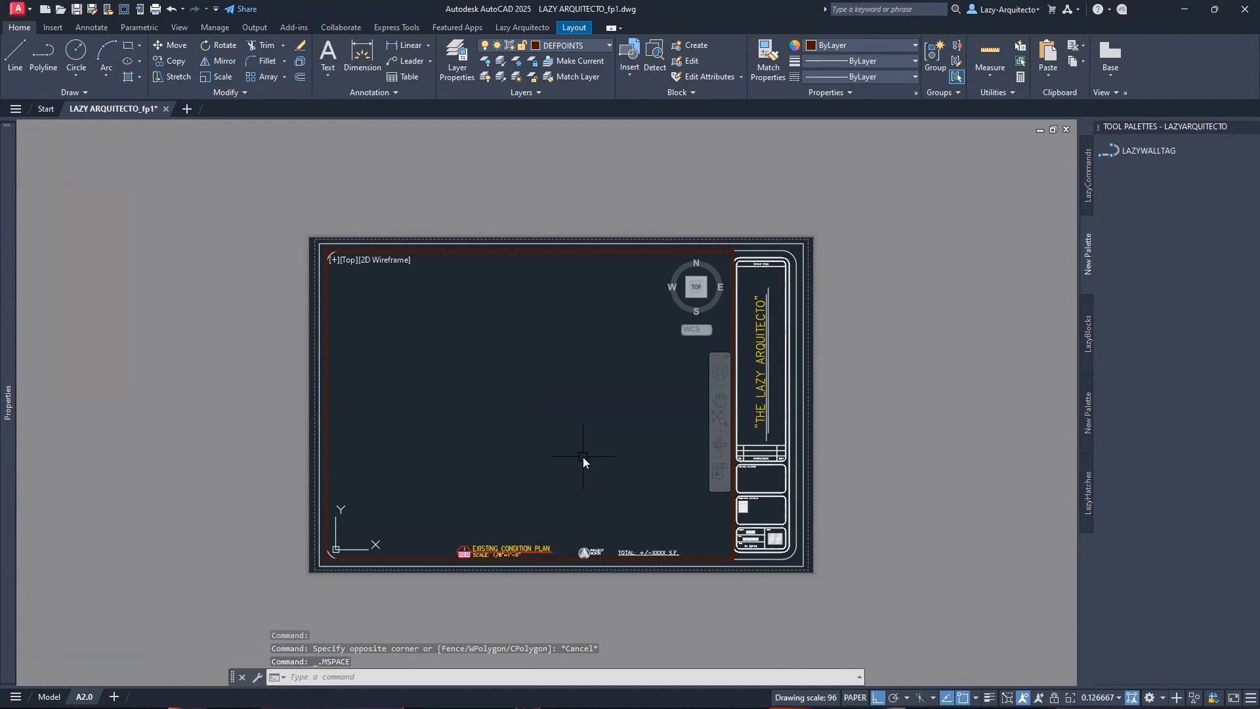
pyautogui.middleClick(535, 432)
pyautogui.middleClick(536, 432)
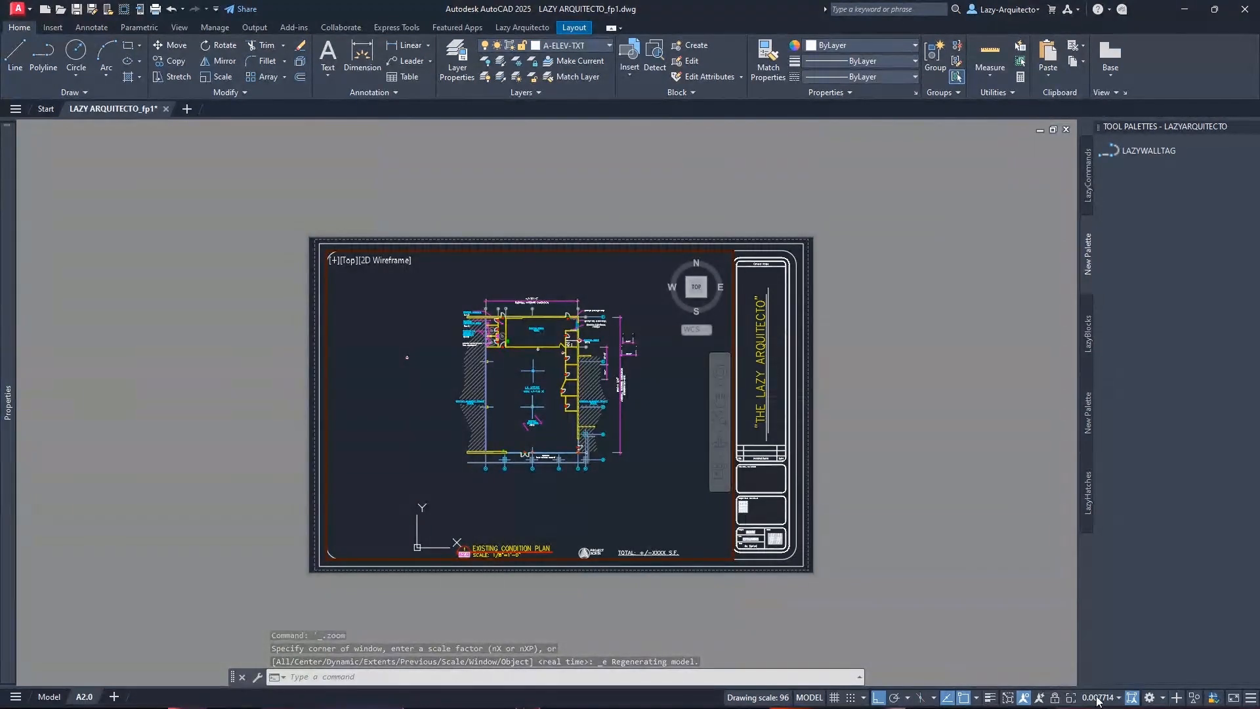
# Set the viewport scale to 1/4" = 1'-0", reposition the plan within the viewport, and return to paper space
pyautogui.click(1097, 699)
pyautogui.click(1093, 512)
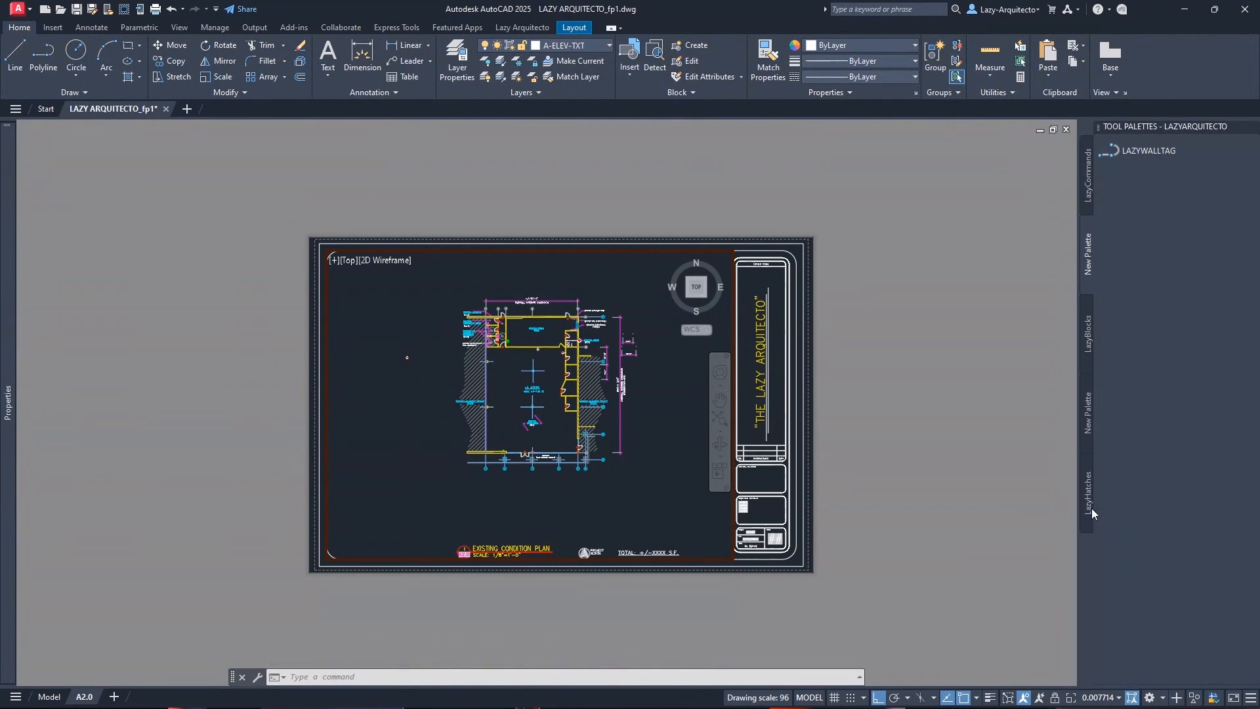
pyautogui.moveTo(614, 374); pyautogui.dragTo(594, 559, button='middle')
pyautogui.click(1097, 699)
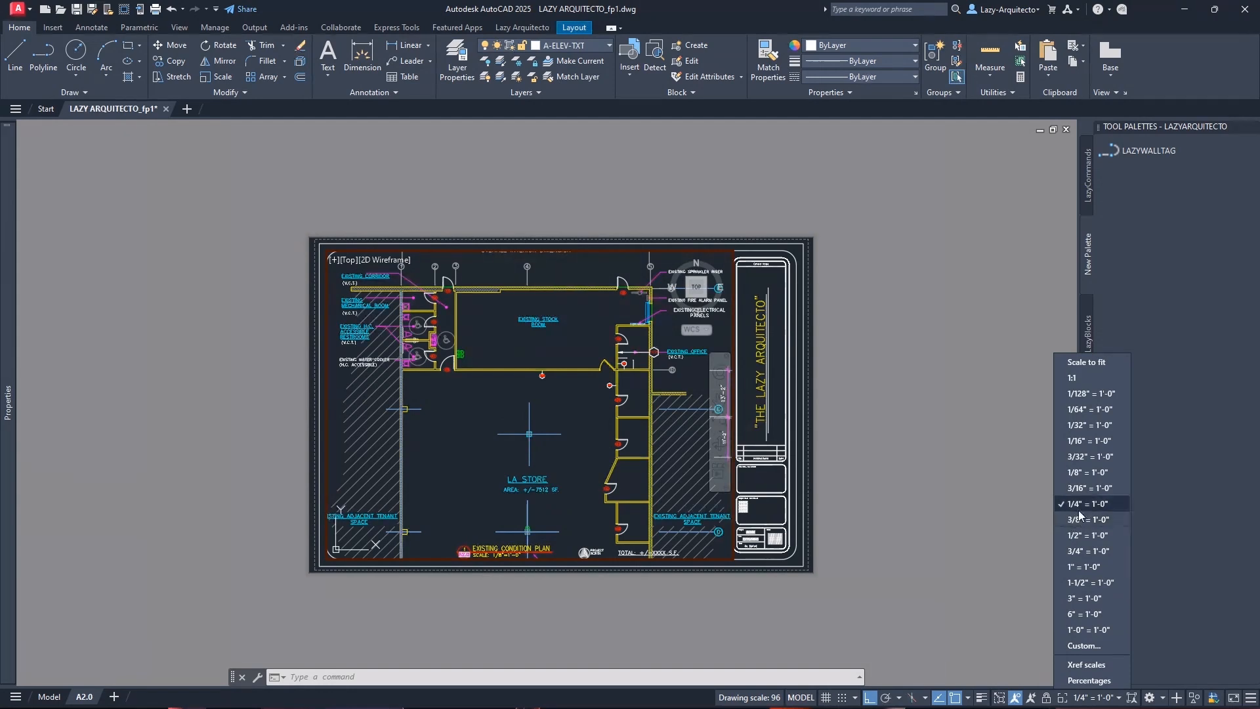
pyautogui.click(476, 459)
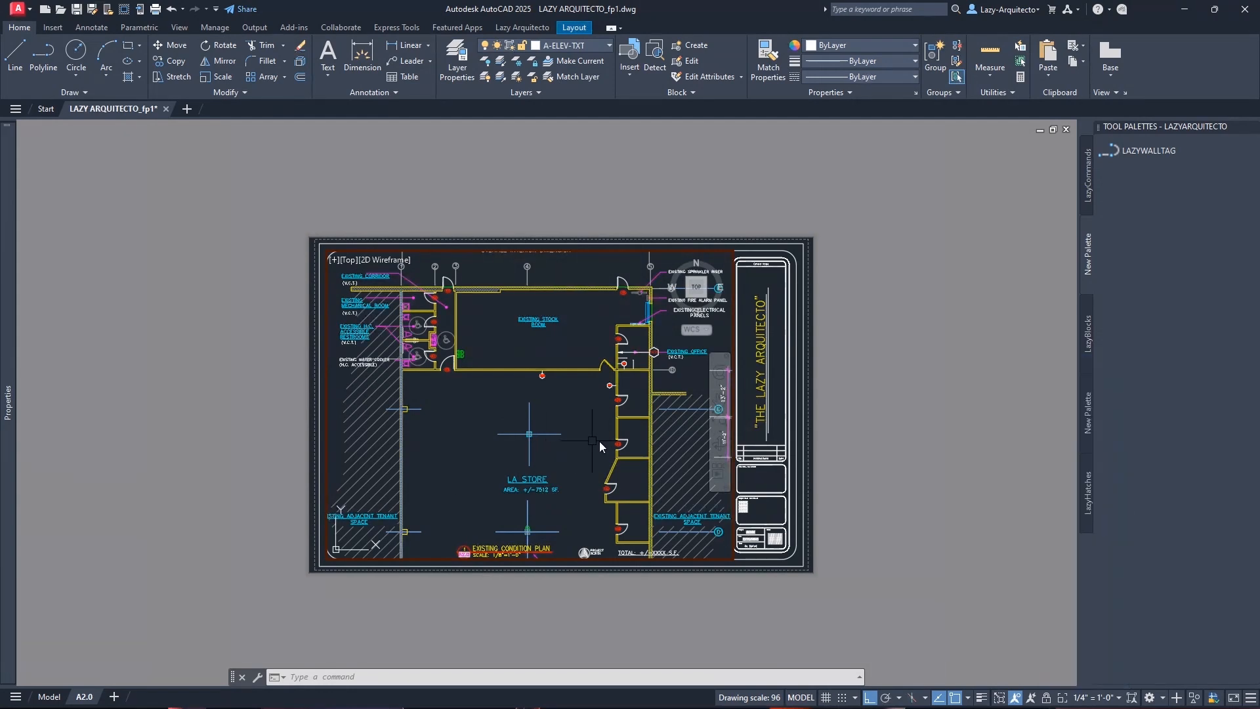
pyautogui.moveTo(585, 461); pyautogui.dragTo(588, 399, button='middle')
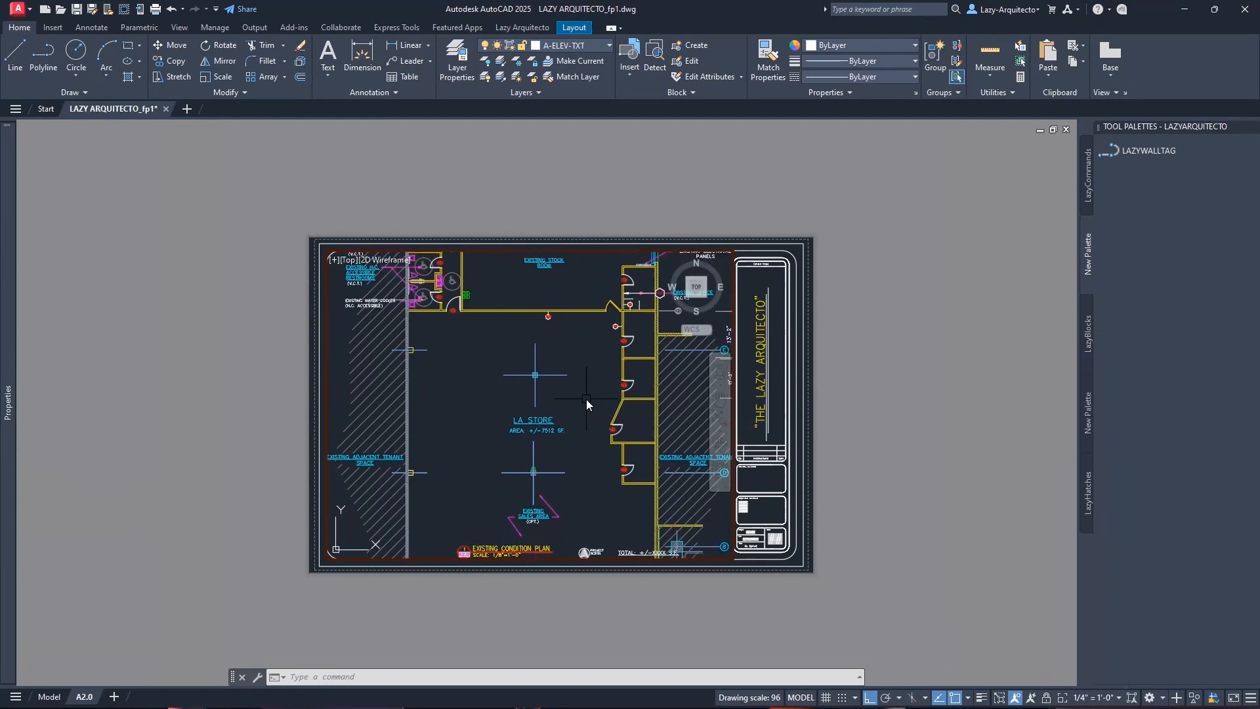
pyautogui.doubleClick(135, 464)
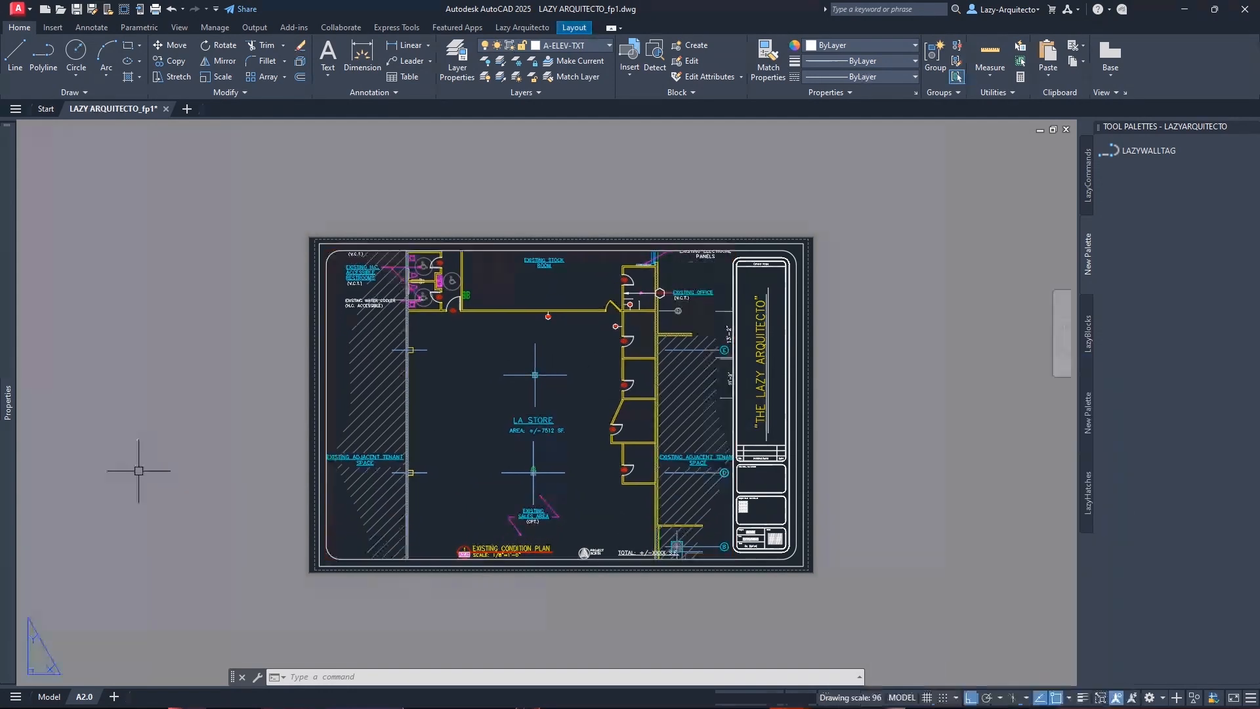
# Return to the model space drawing and set the DIMSCALE system variable to 48
pyautogui.click(57, 696)
pyautogui.moveTo(498, 520); pyautogui.dragTo(563, 334, button='middle')
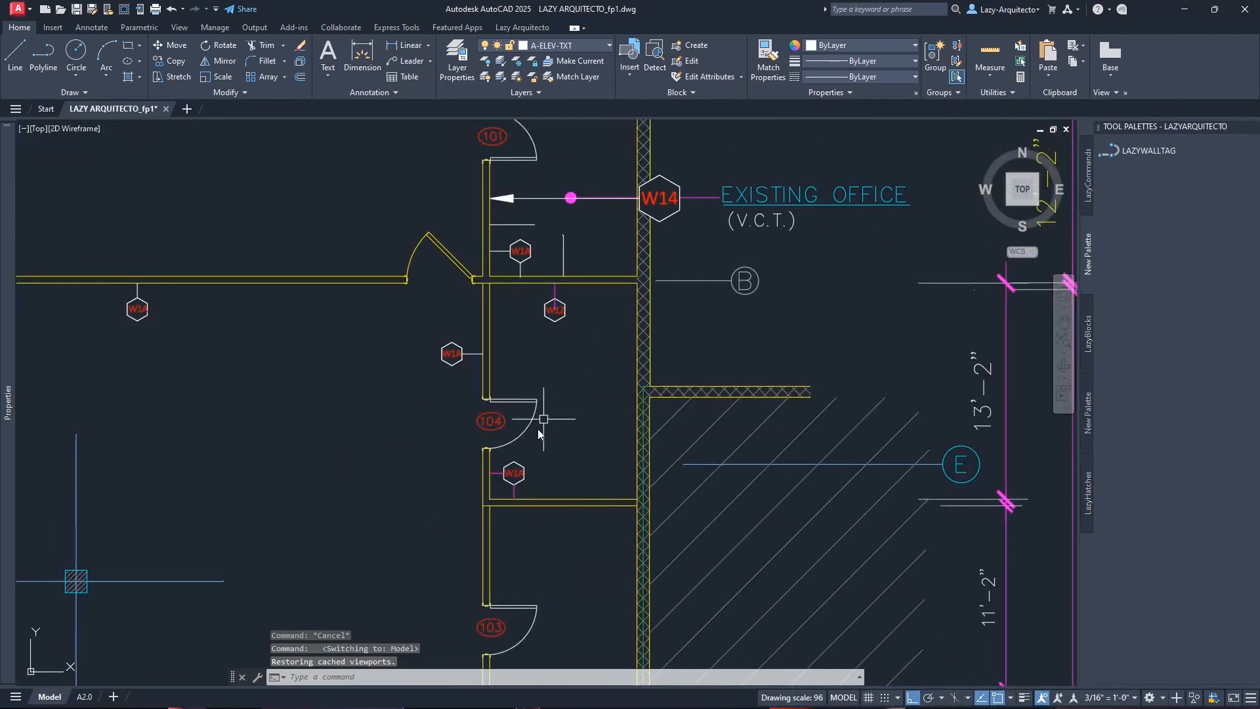
pyautogui.click(516, 468)
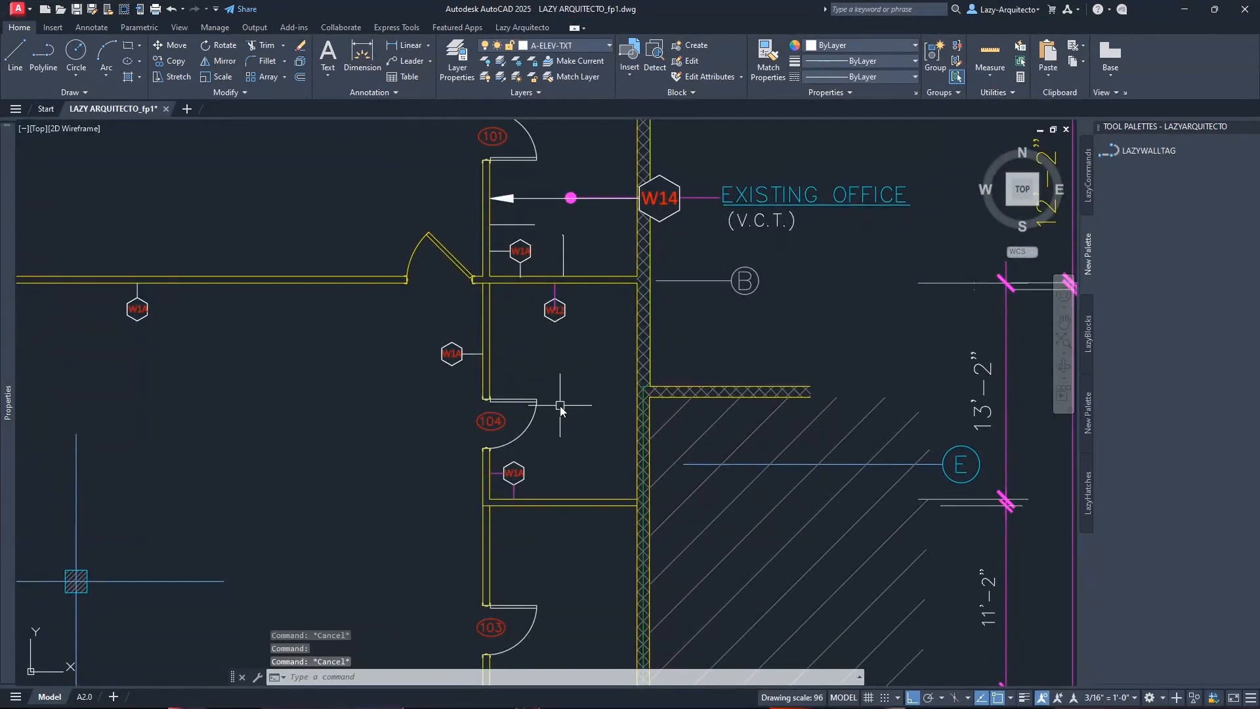
pyautogui.write('DIMSC')
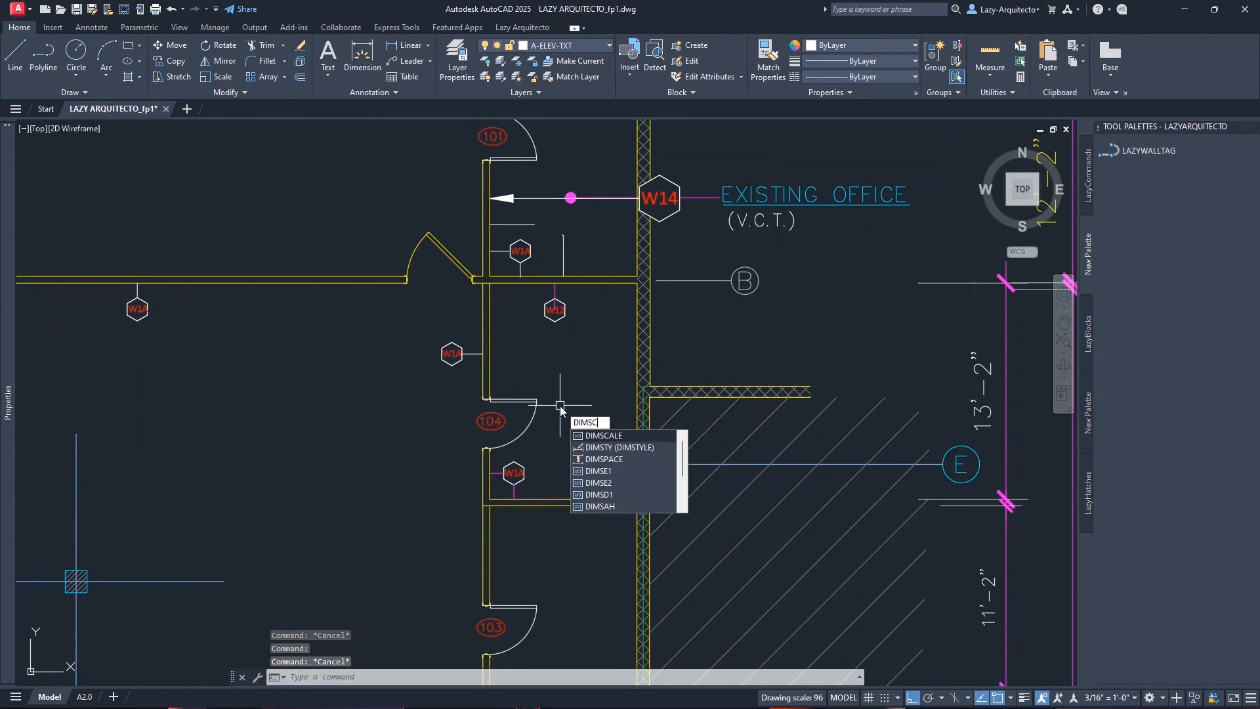
pyautogui.write('ALE')
pyautogui.press('Return')
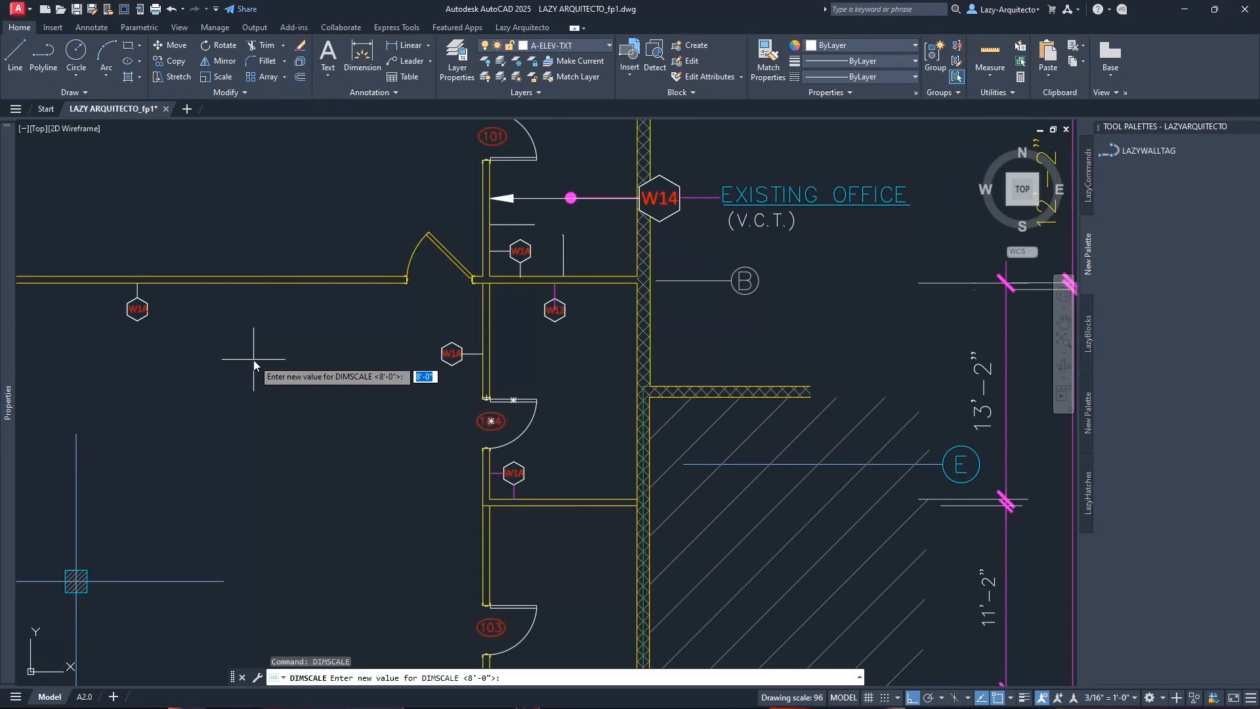
pyautogui.write('48')
pyautogui.press('Return')
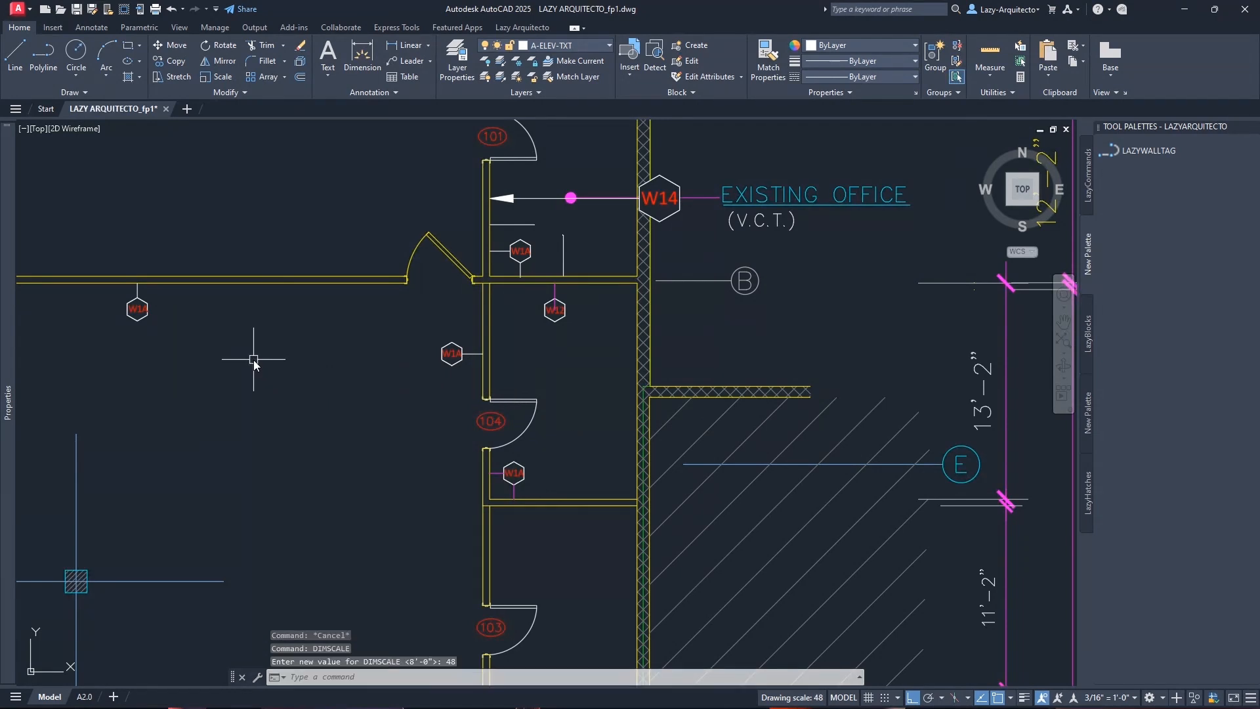
# Run LAZYWALLTAG and place a W1A wall tag with its arrowhead on the wall just below door 101
pyautogui.click(1121, 153)
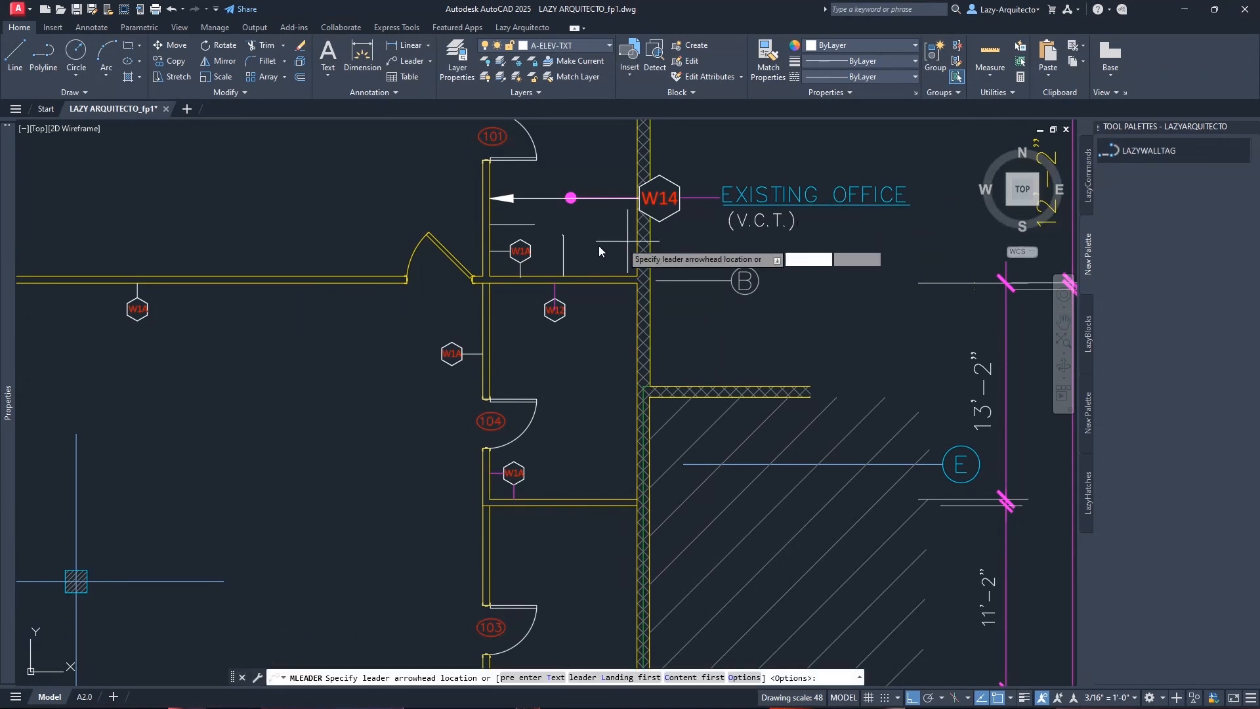
pyautogui.click(490, 177)
pyautogui.click(529, 174)
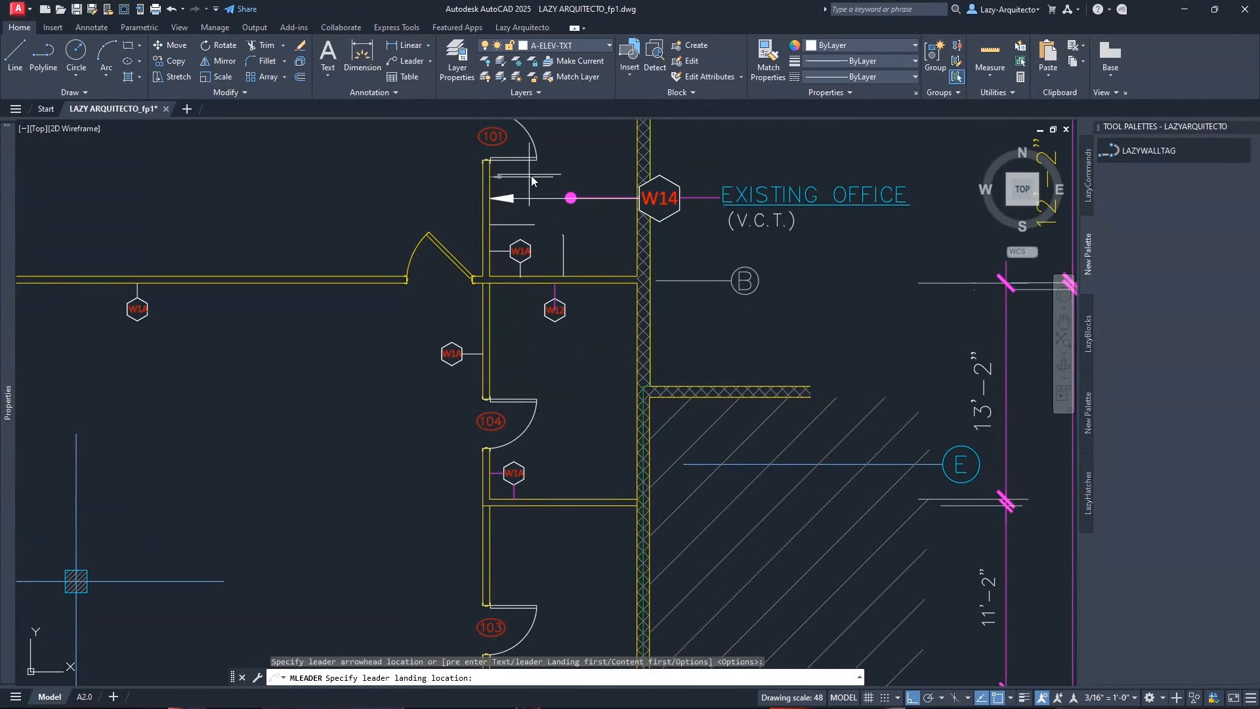
pyautogui.click(434, 559)
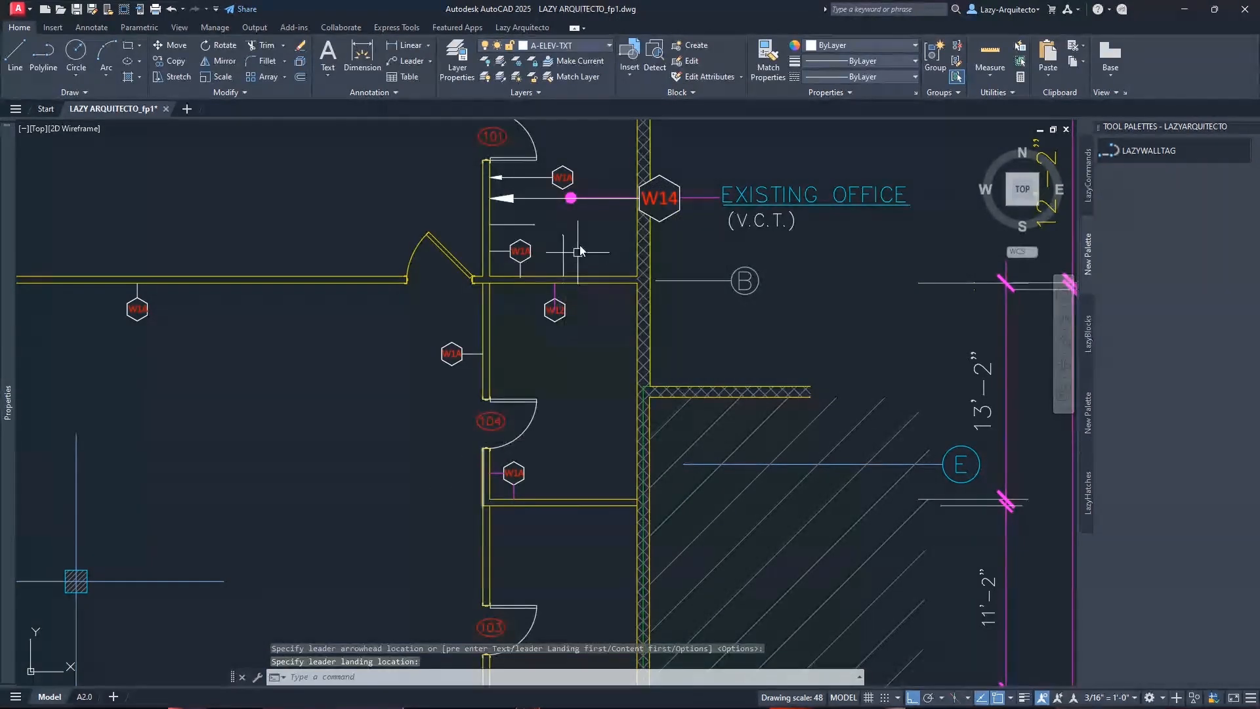
# Inspect the new W1A tag near door 101 up close and check its overall scale in its properties
pyautogui.click(559, 175)
pyautogui.scroll(8, 559, 174)
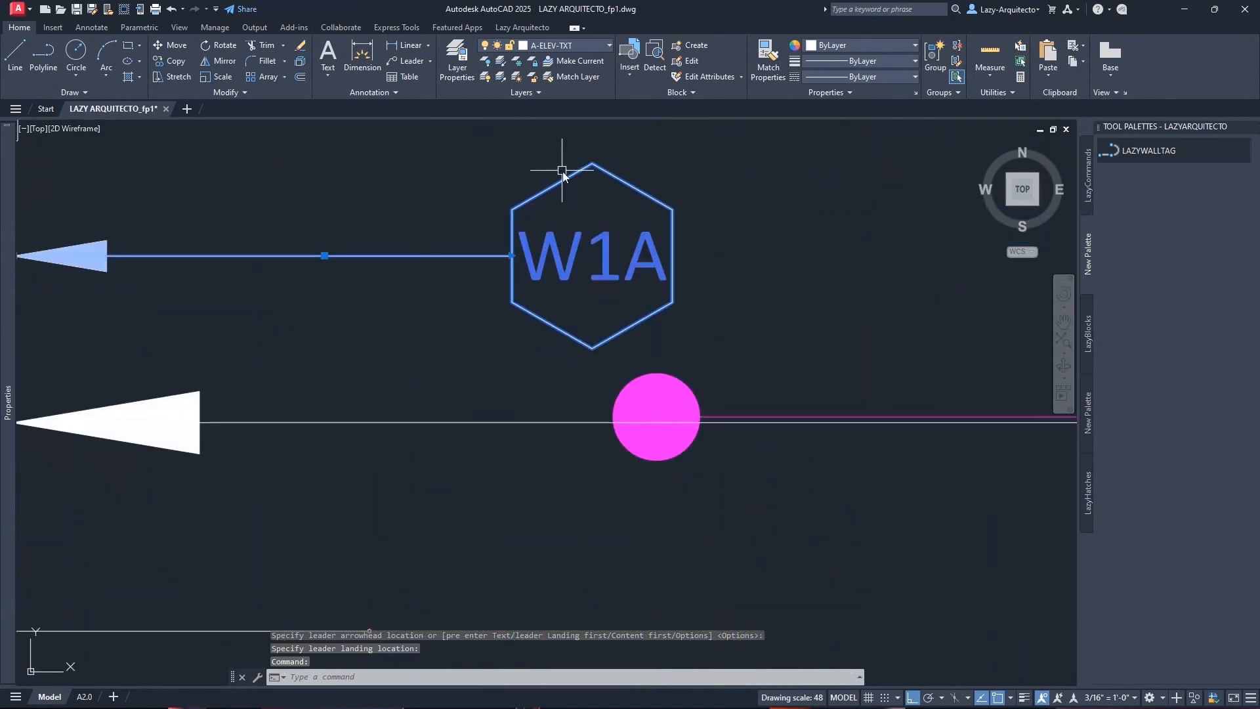
pyautogui.press('Escape')
pyautogui.click(631, 263)
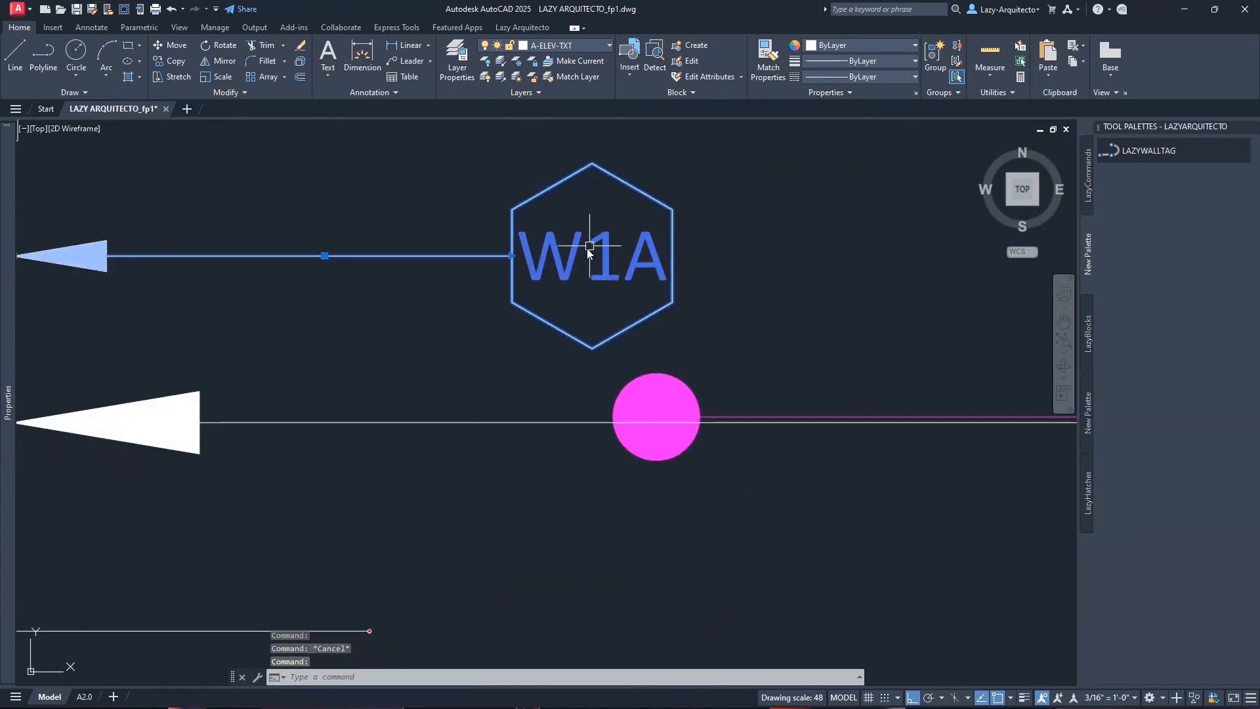
pyautogui.press('Escape')
pyautogui.scroll(-8, 571, 256)
pyautogui.click(567, 255)
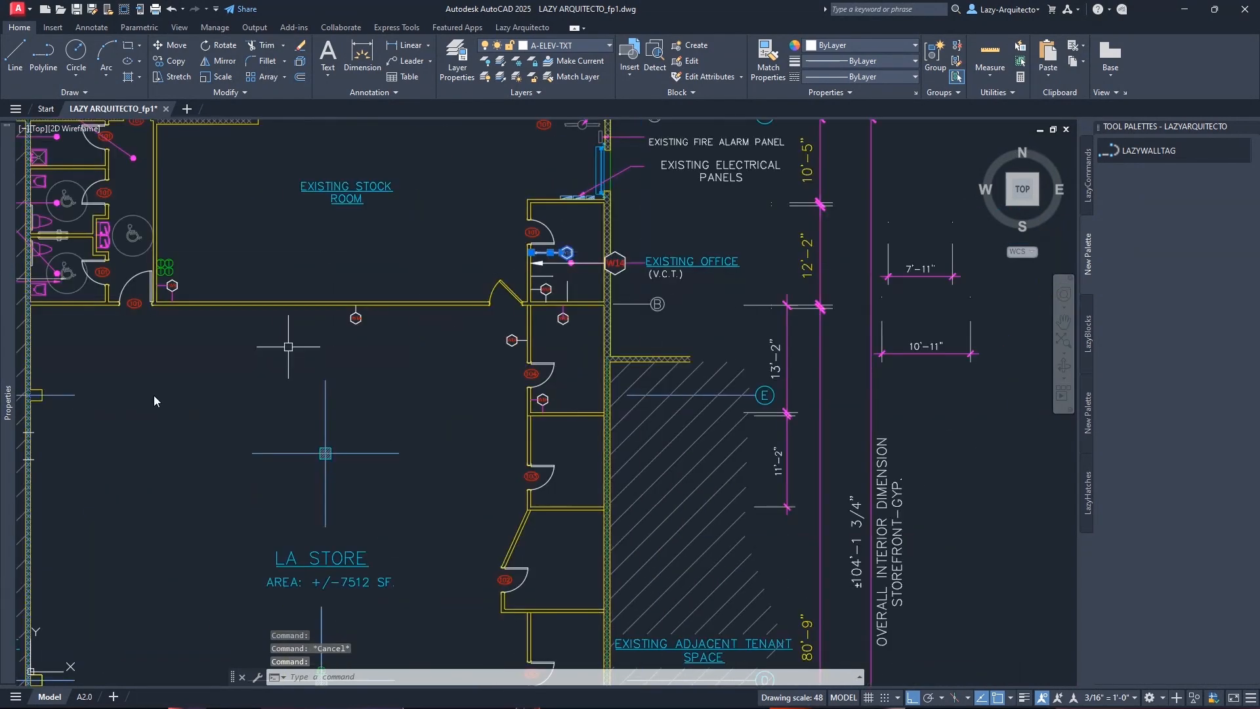
pyautogui.moveTo(13, 536)
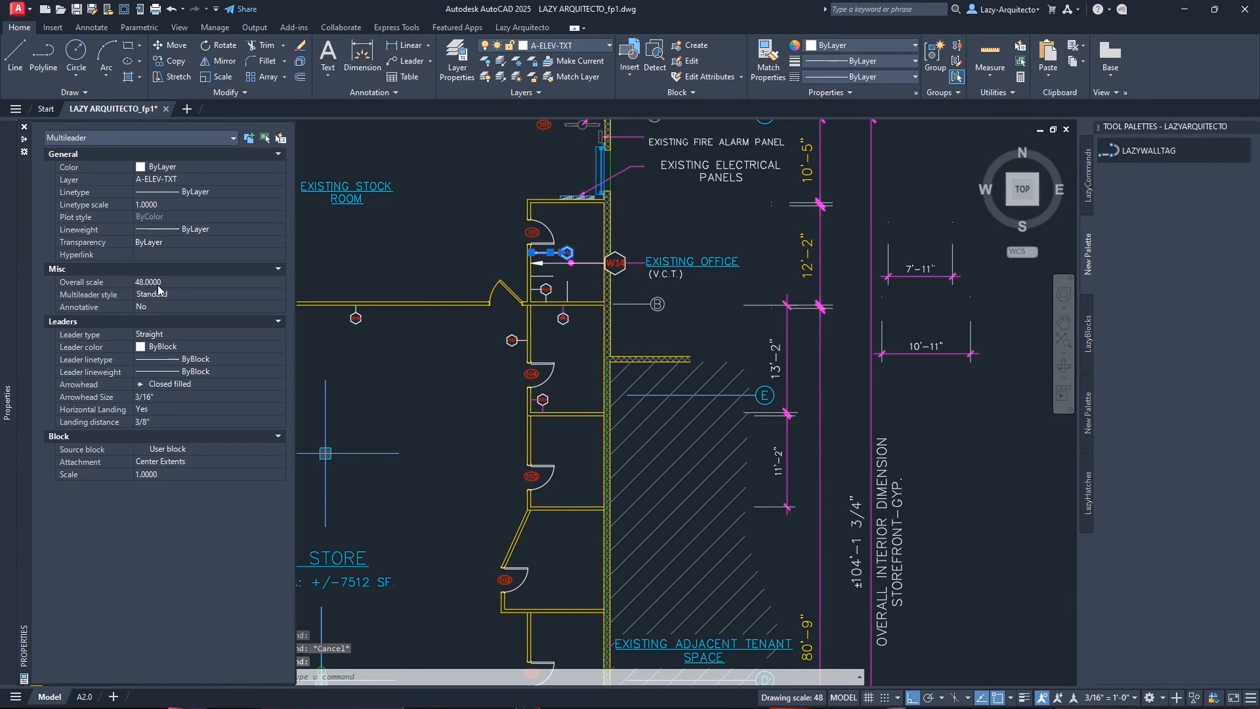
pyautogui.press('Escape')
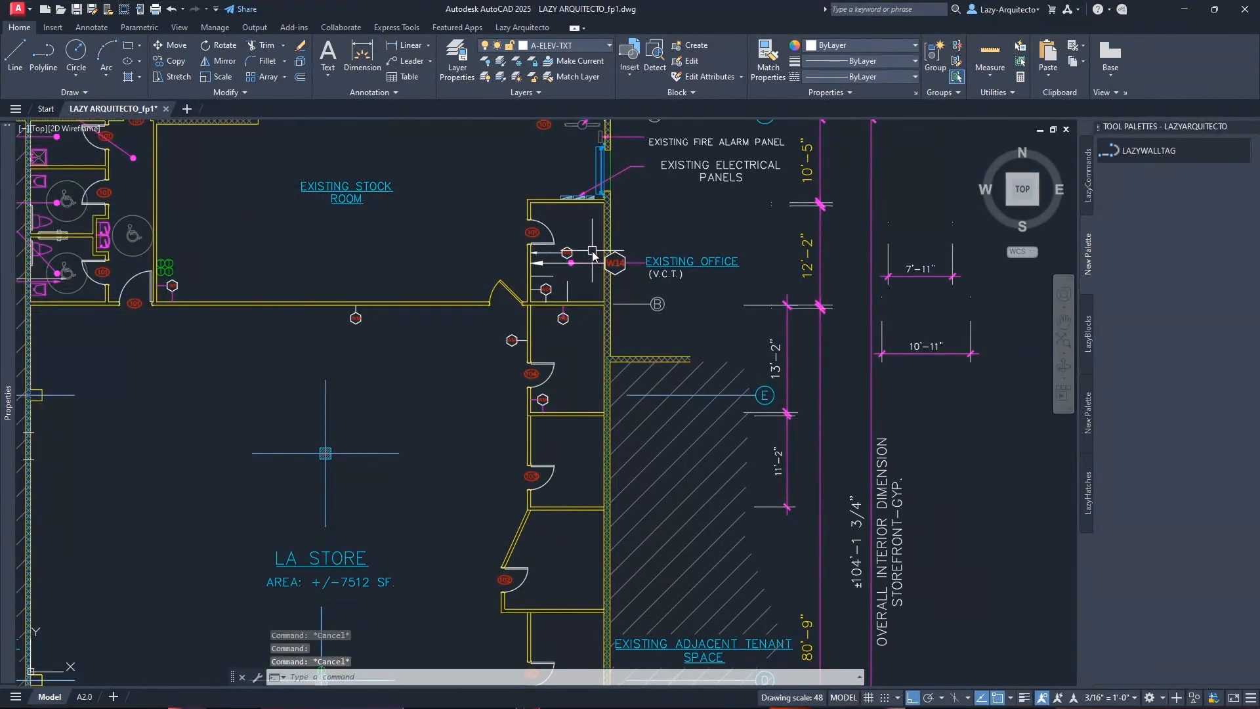
# Compare the new W1A tag with the oversized W14 tag below it and delete the W14 tag
pyautogui.scroll(3, 592, 250)
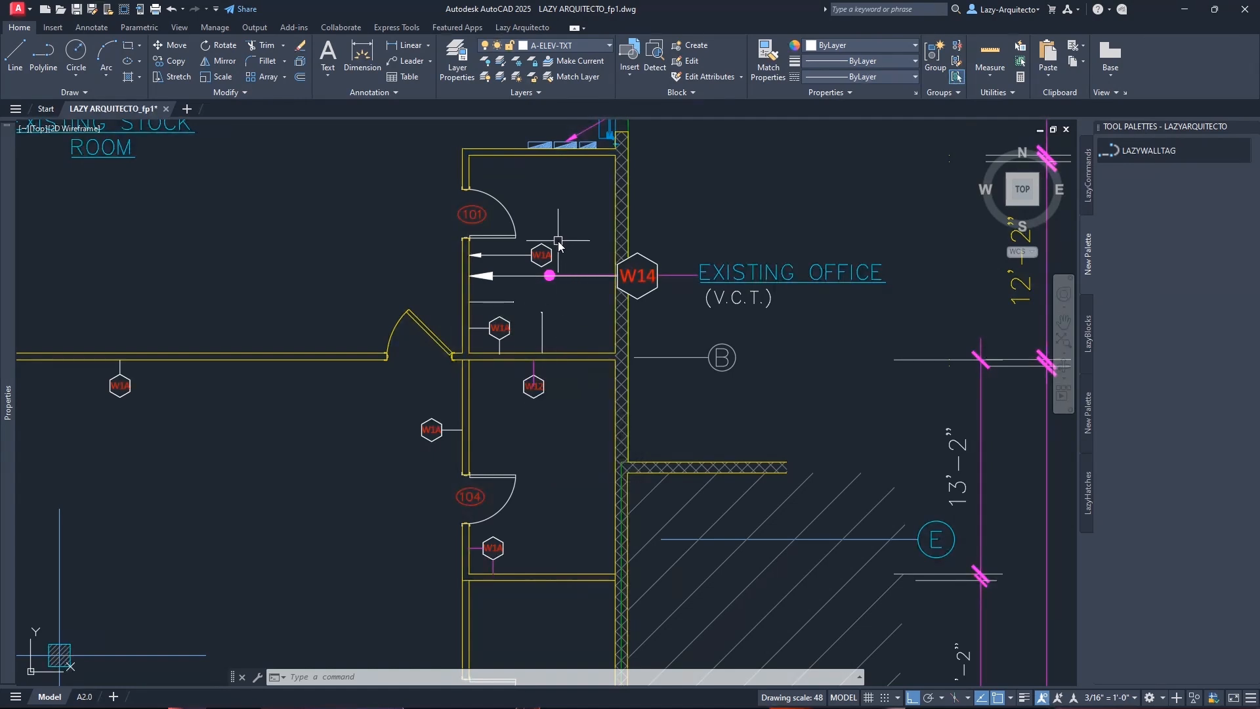
pyautogui.scroll(5, 558, 245)
pyautogui.scroll(-3, 558, 246)
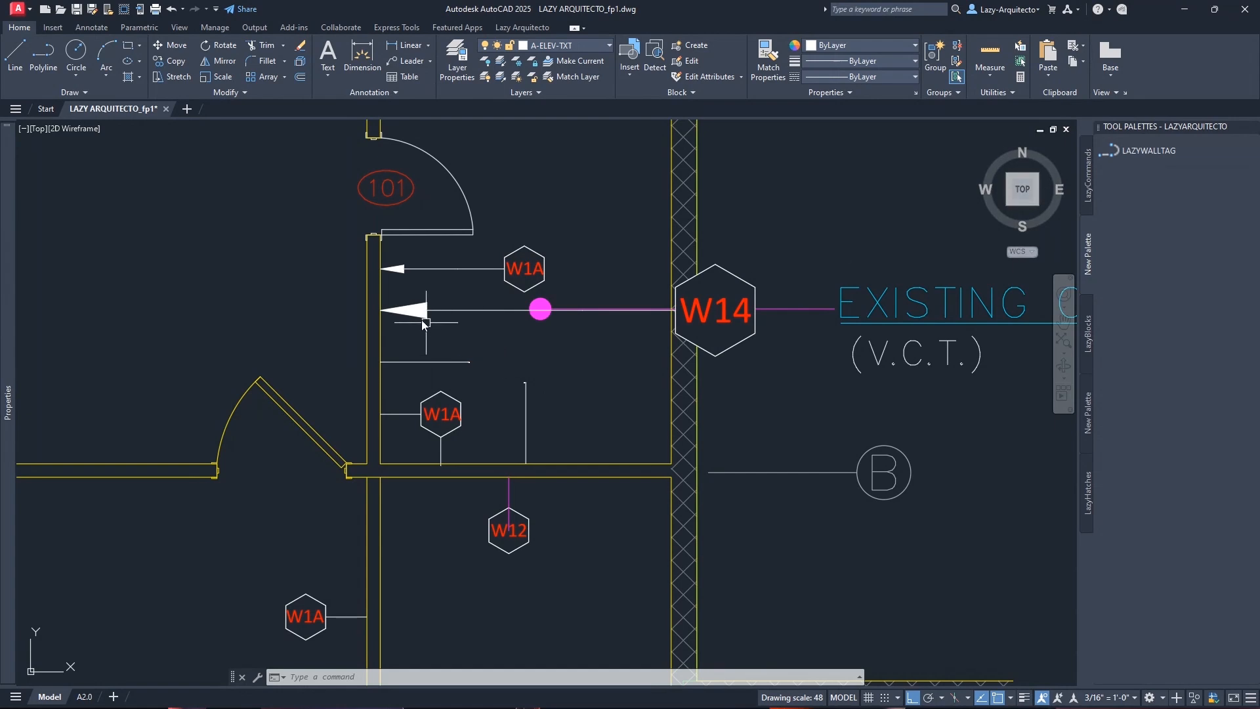
pyautogui.scroll(3, 420, 308)
pyautogui.click(433, 457)
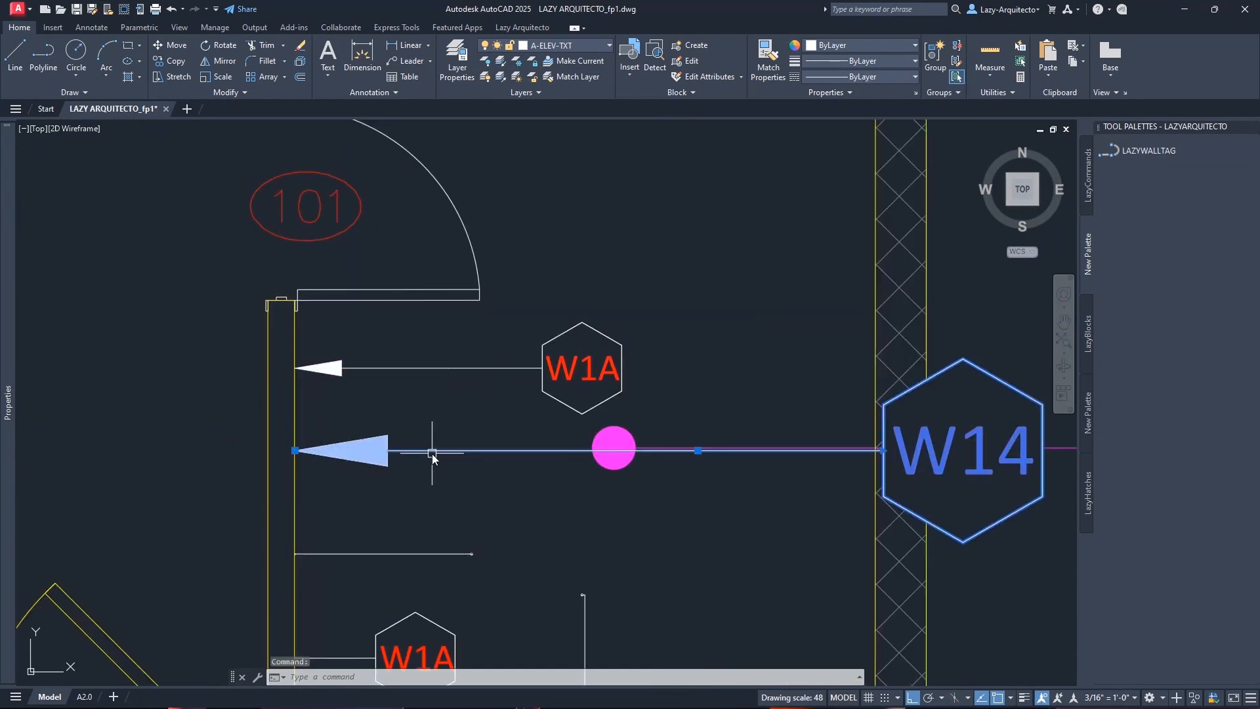
pyautogui.press('Delete')
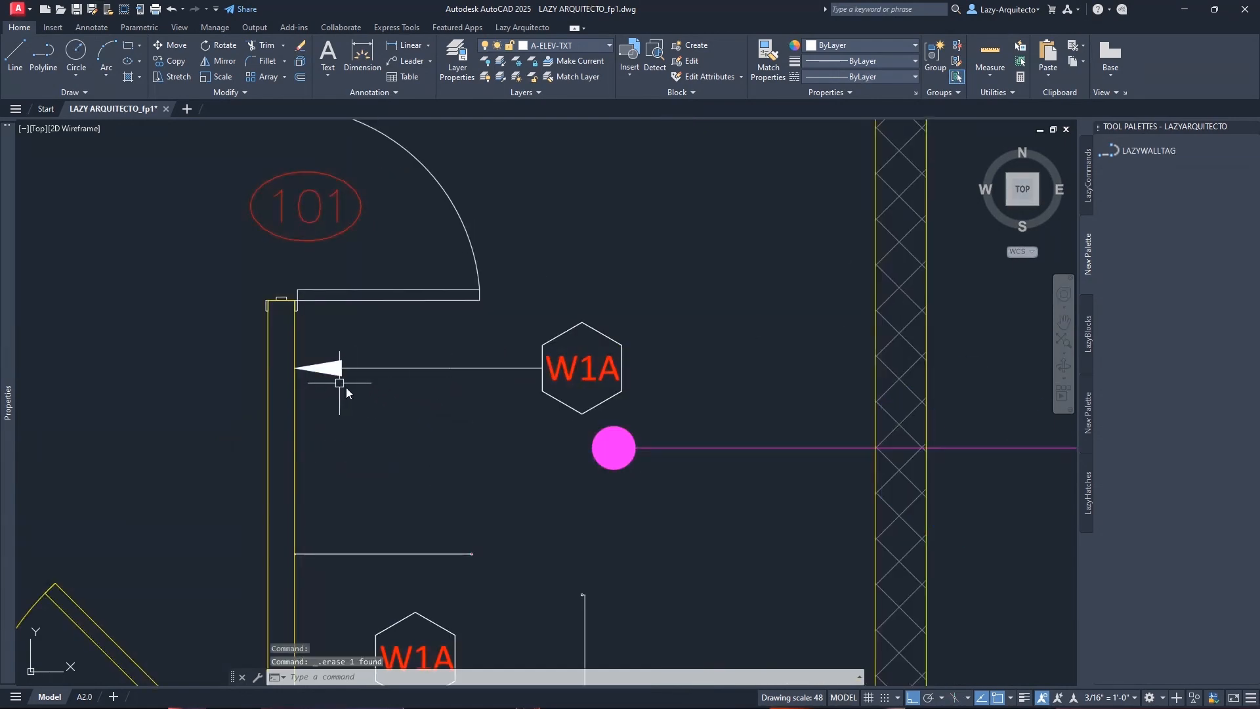
# Compare the leader ends of the W1A tag below door 104 with the arrowhead of the new tag at door 101
pyautogui.scroll(-5, 500, 335)
pyautogui.scroll(5, 504, 472)
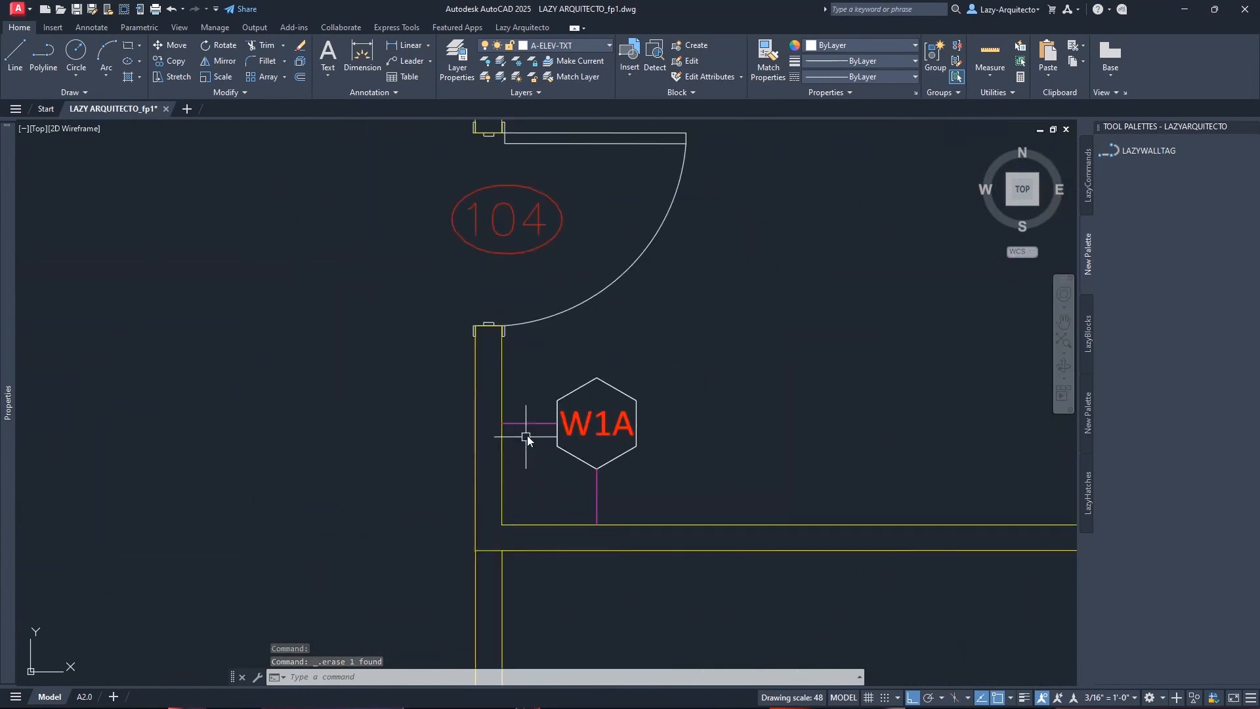
pyautogui.click(523, 426)
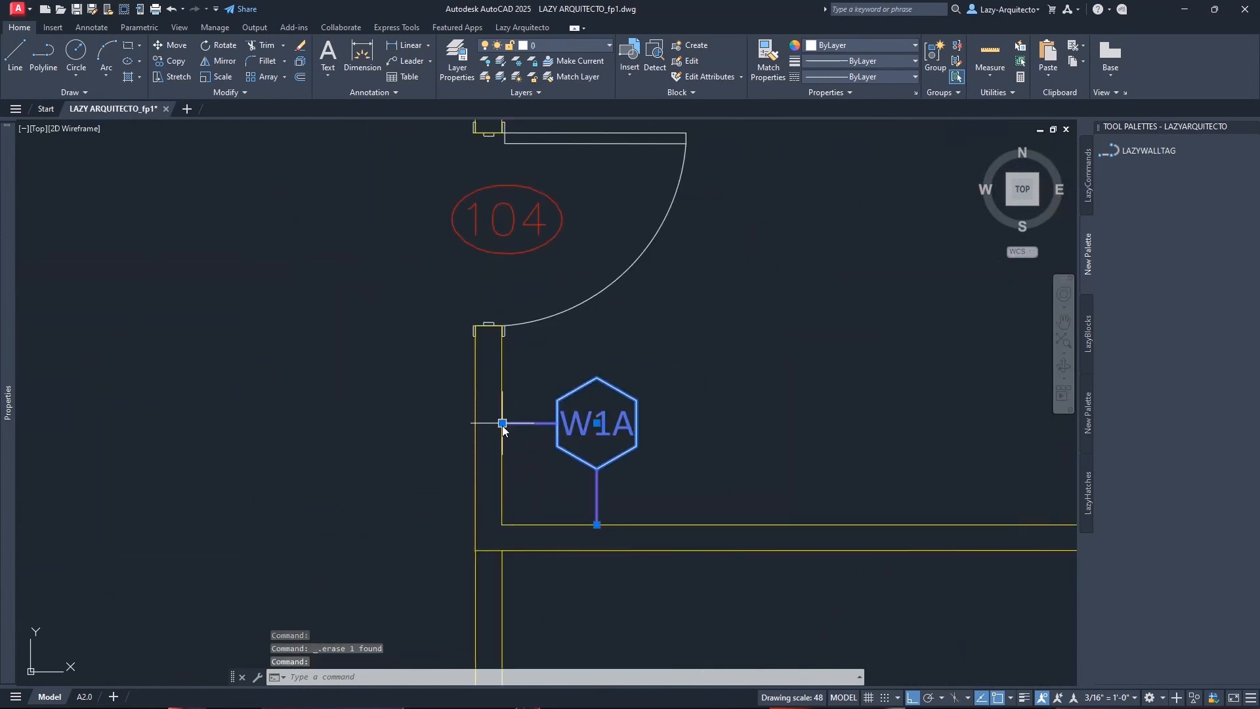
pyautogui.scroll(-5, 460, 539)
pyautogui.scroll(5, 486, 401)
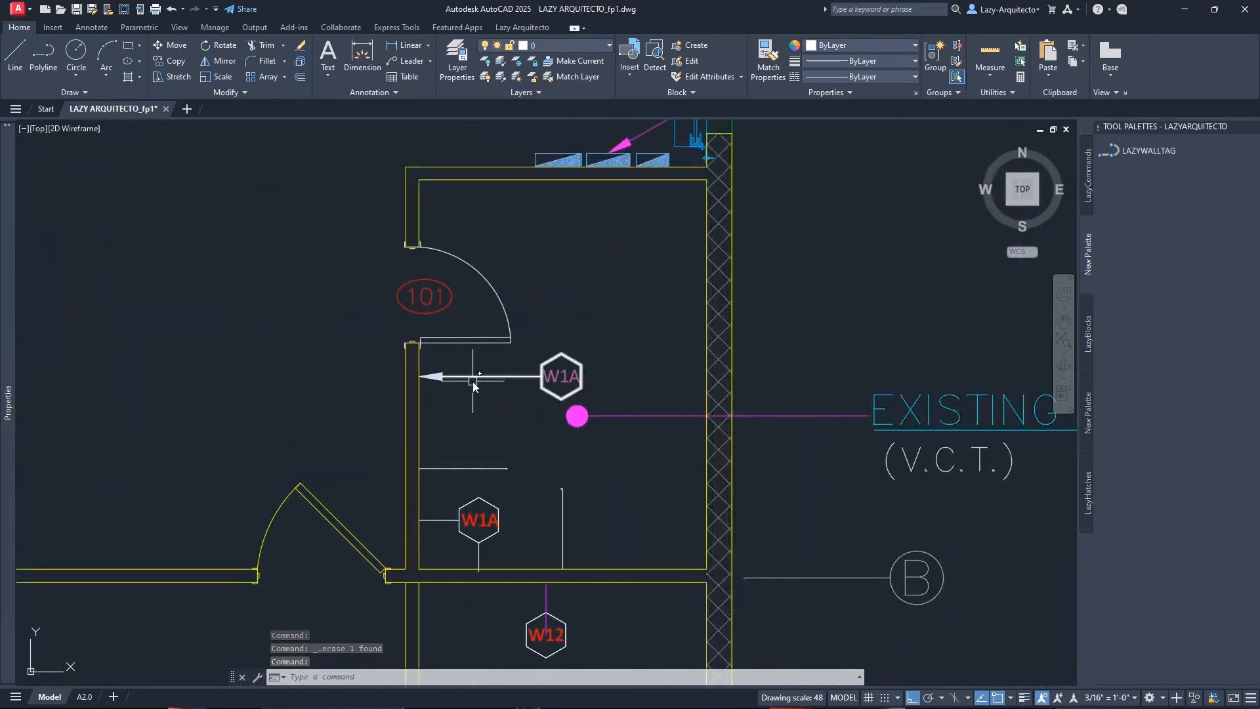
pyautogui.click(452, 383)
pyautogui.click(440, 382)
pyautogui.scroll(3, 440, 381)
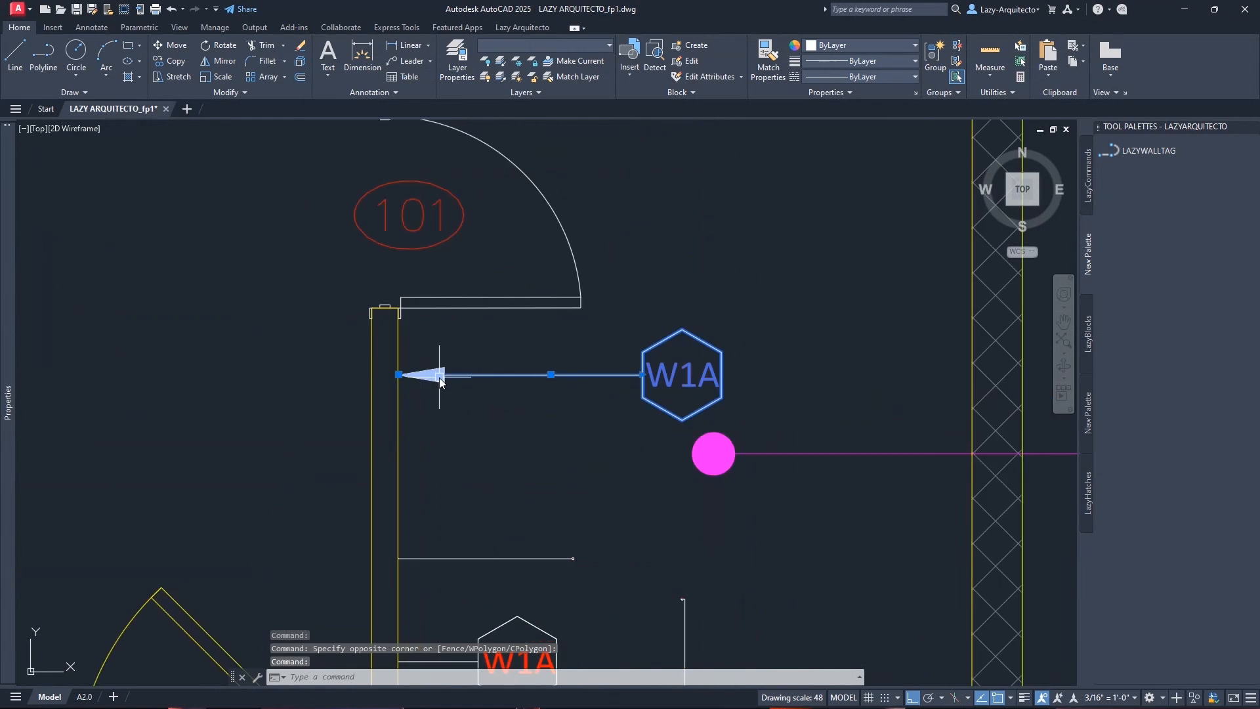
pyautogui.press('Escape')
pyautogui.scroll(-2, 494, 387)
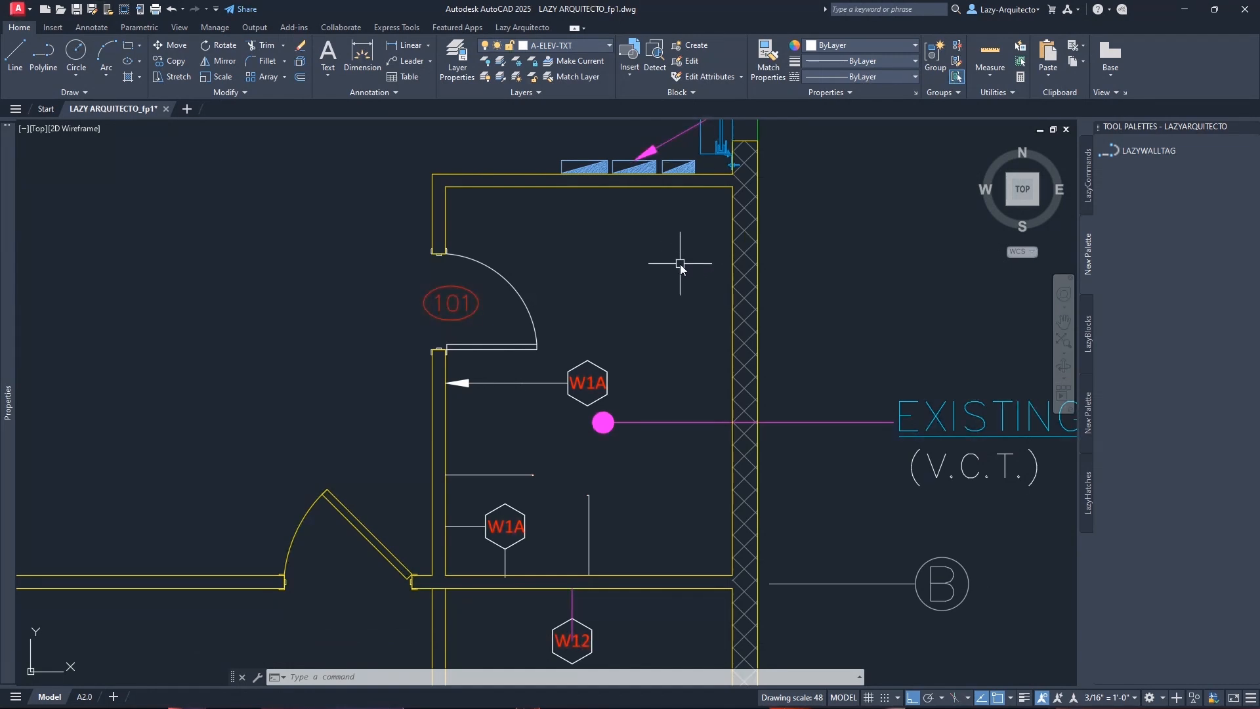
# Check the multileader style and arrowhead of the W1A tag below door 104, and select the new tag for comparison
pyautogui.scroll(-3, 680, 266)
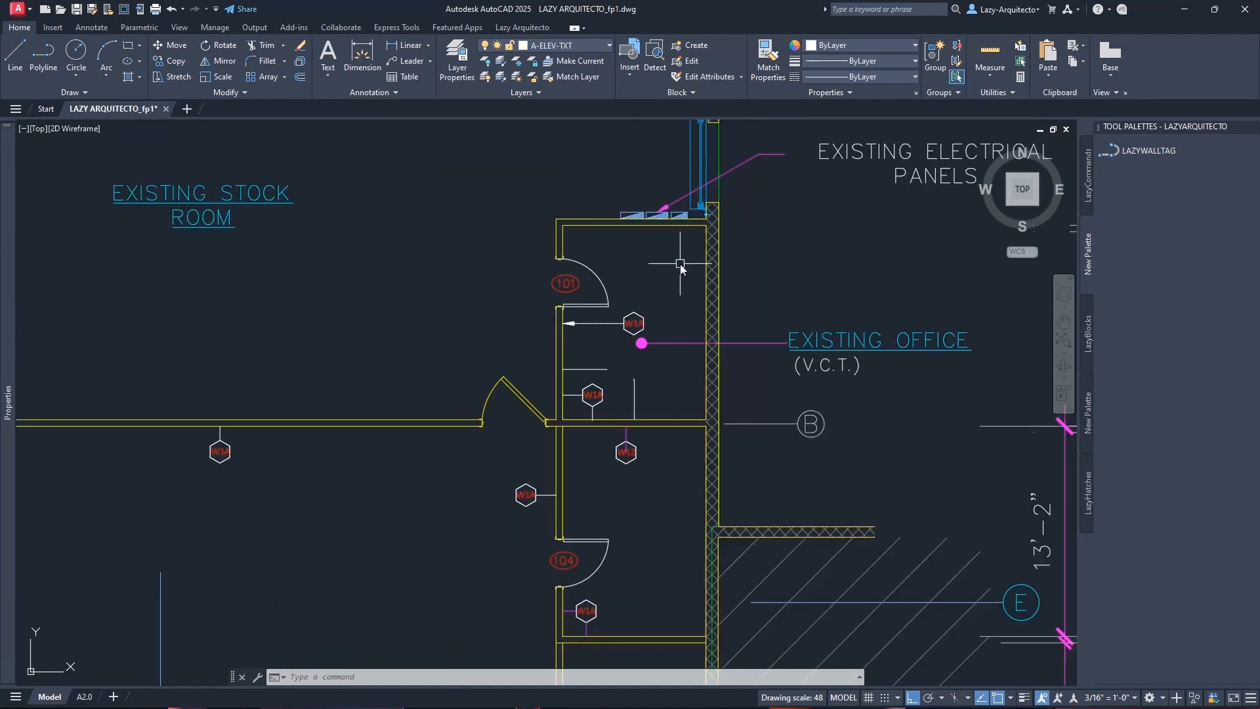
pyautogui.click(586, 610)
pyautogui.moveTo(12, 566)
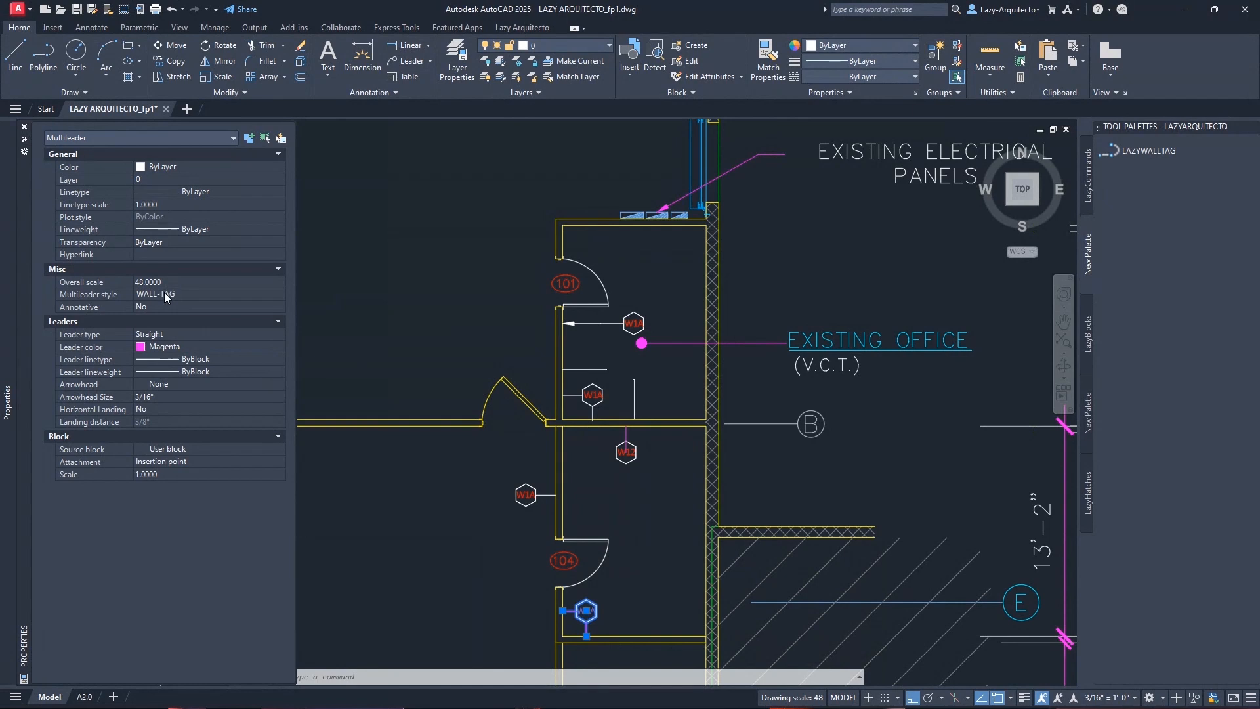
pyautogui.press('Escape')
pyautogui.click(630, 322)
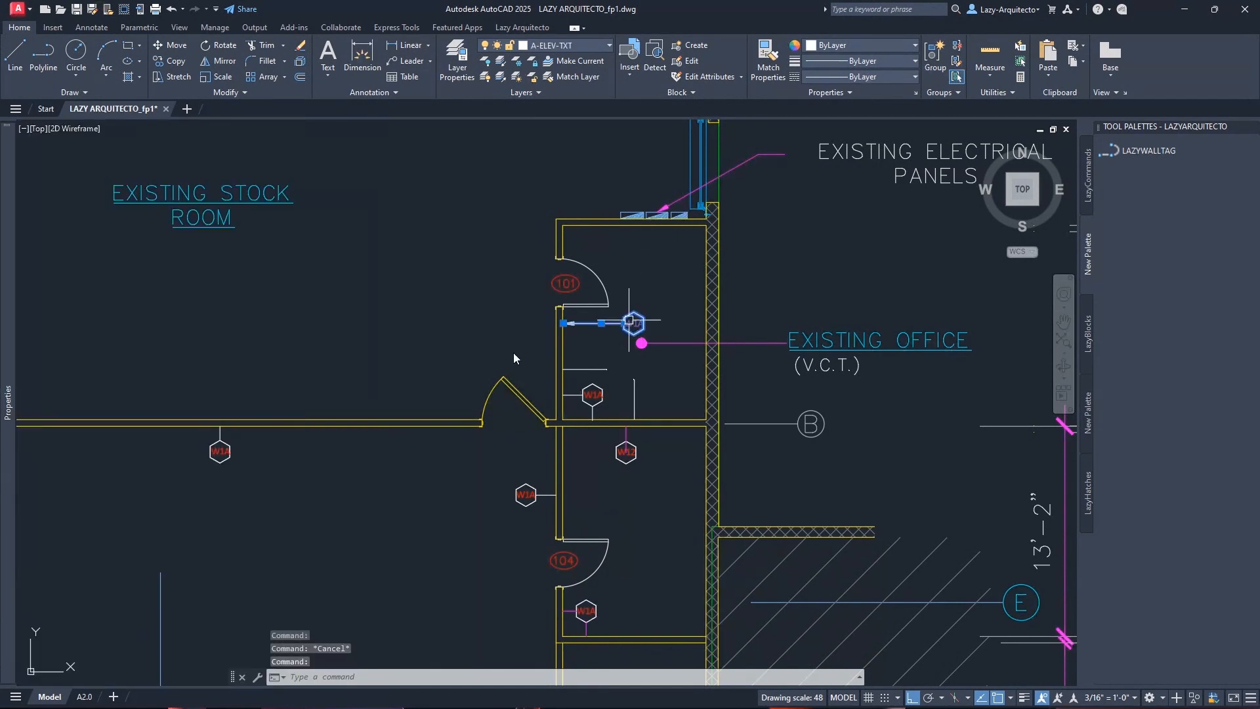
pyautogui.moveTo(9, 503)
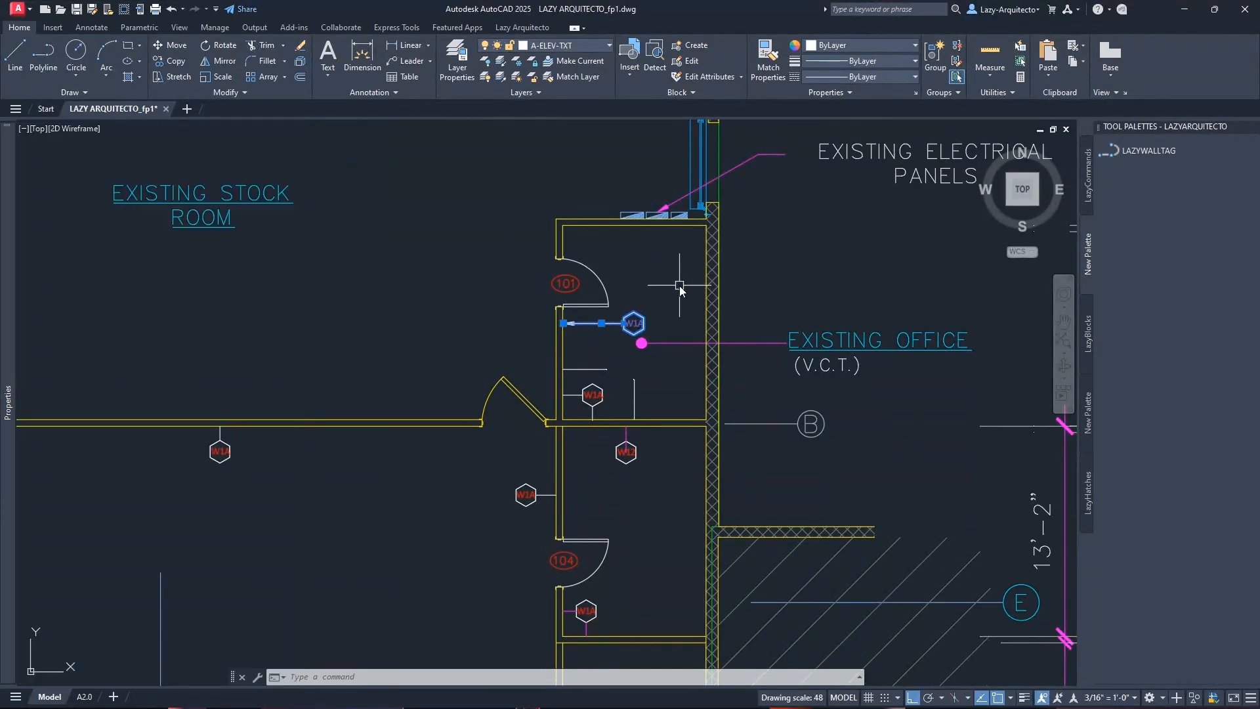
pyautogui.press('Escape')
# Review the command string in the LAZYWALLTAG tool properties and close them without changes
pyautogui.moveTo(680, 289); pyautogui.dragTo(588, 386, button='middle')
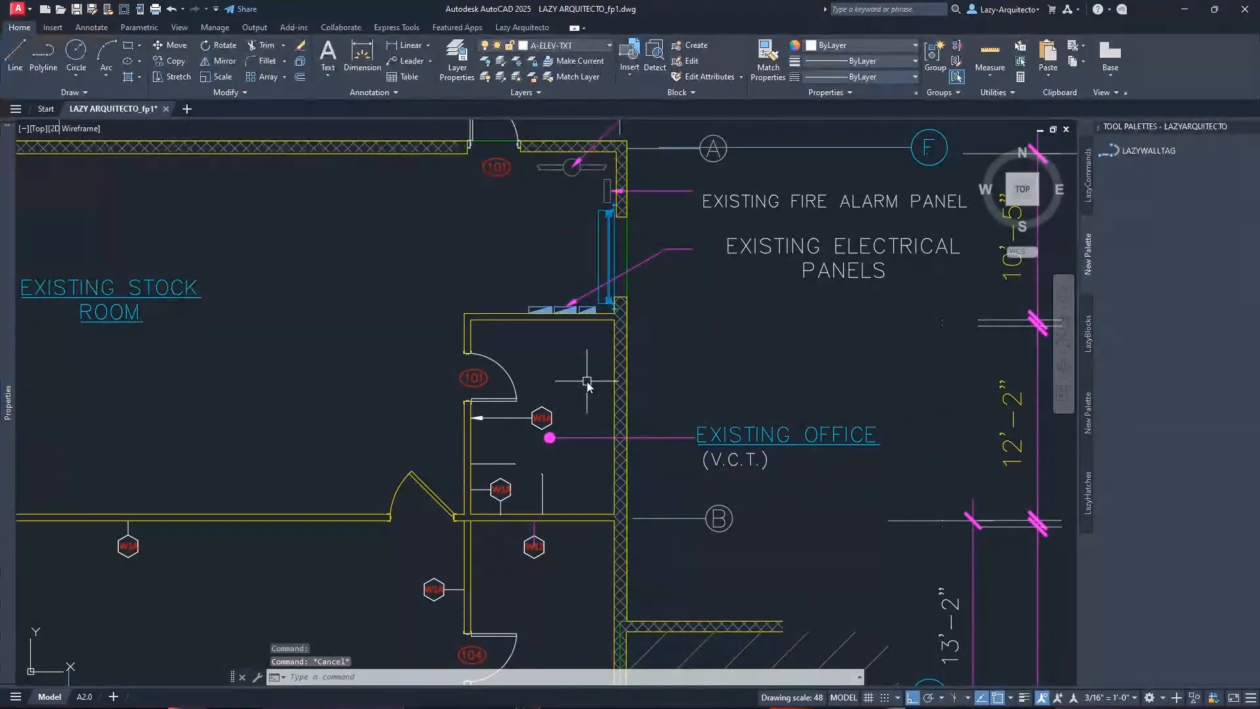
pyautogui.rightClick(1121, 152)
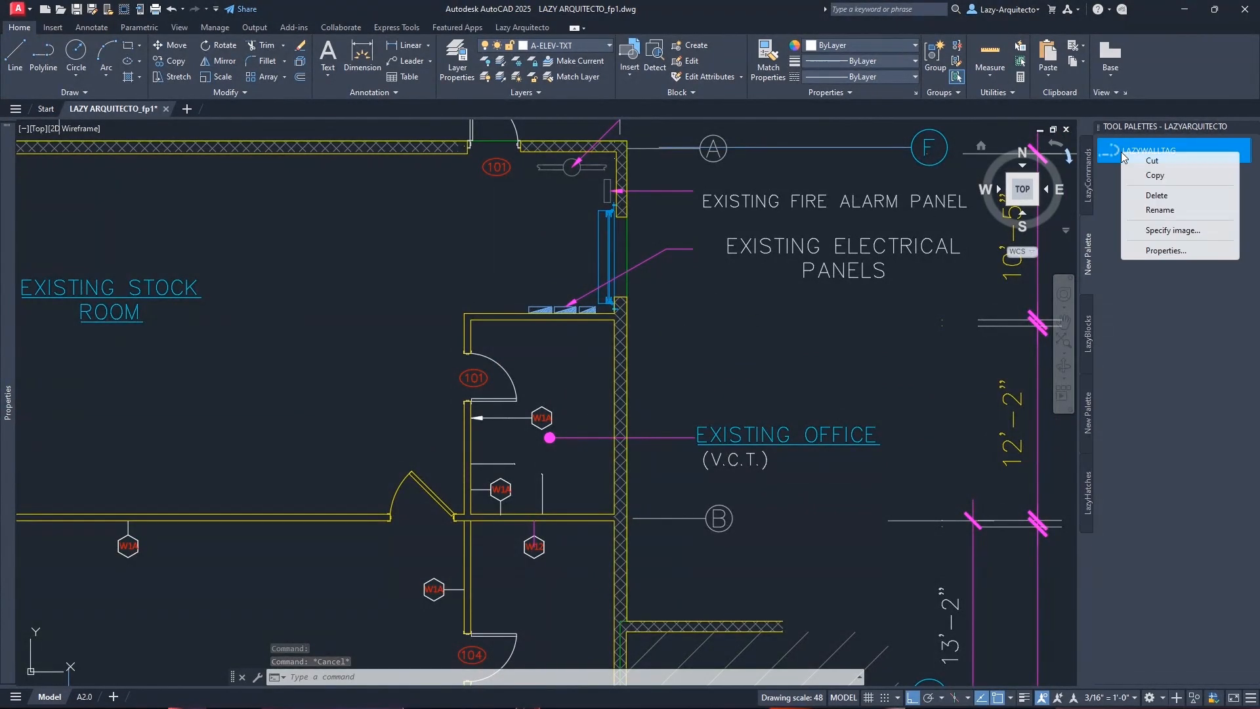
pyautogui.click(1139, 252)
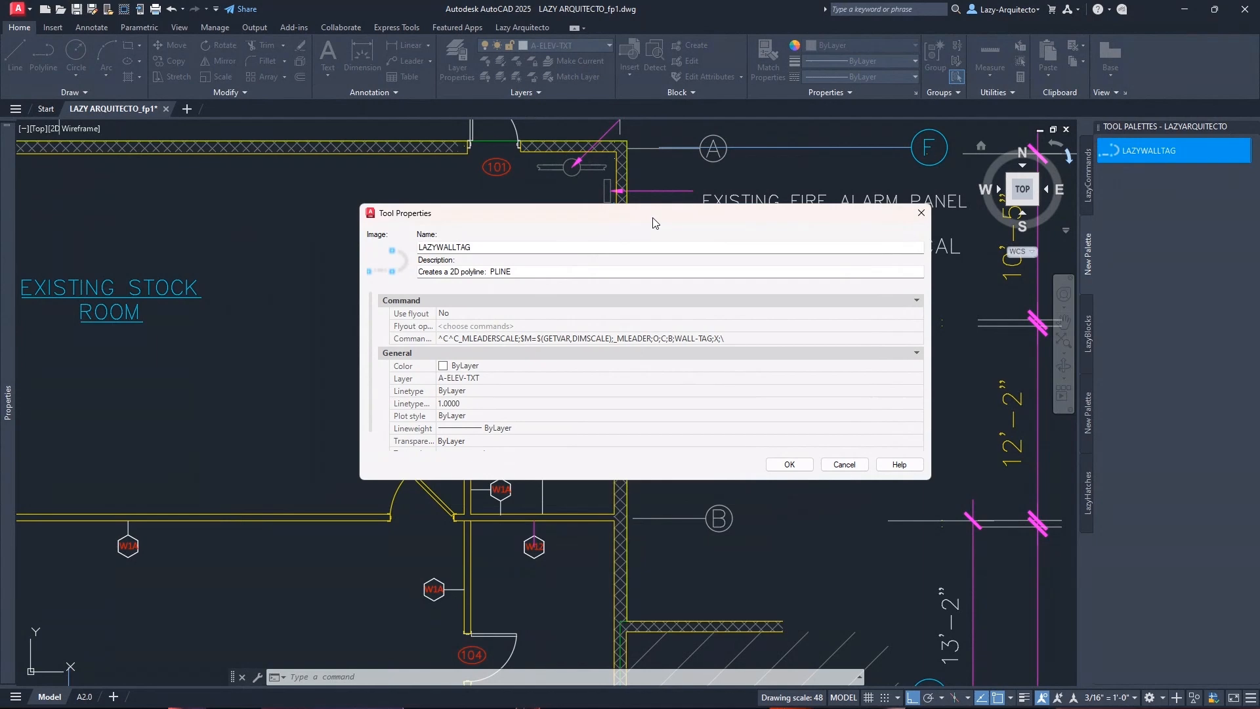
pyautogui.press('Escape')
# Look up the CMLEADERSTYLE system variable and its help page, and leave the command without entering a new value
pyautogui.moveTo(566, 385)
pyautogui.mouseDown(button='middle')
pyautogui.moveTo(608, 360)
pyautogui.moveTo(653, 403)
pyautogui.mouseUp(button='middle')
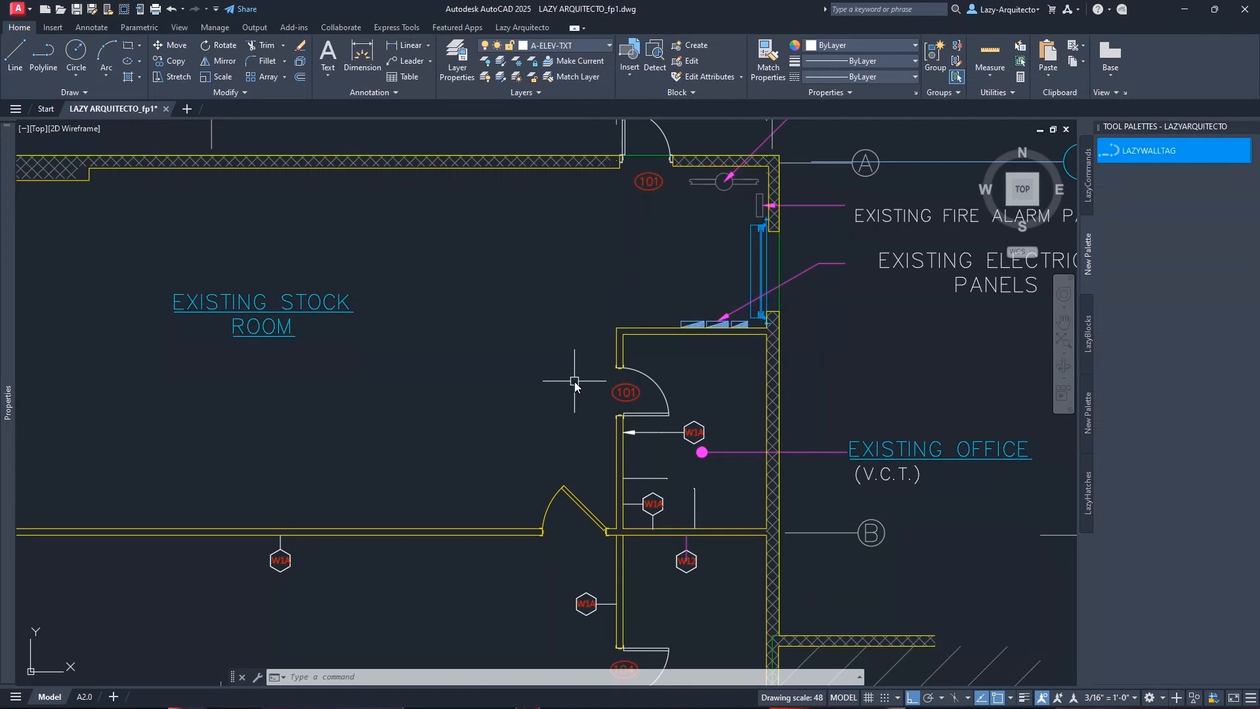
pyautogui.write('cm')
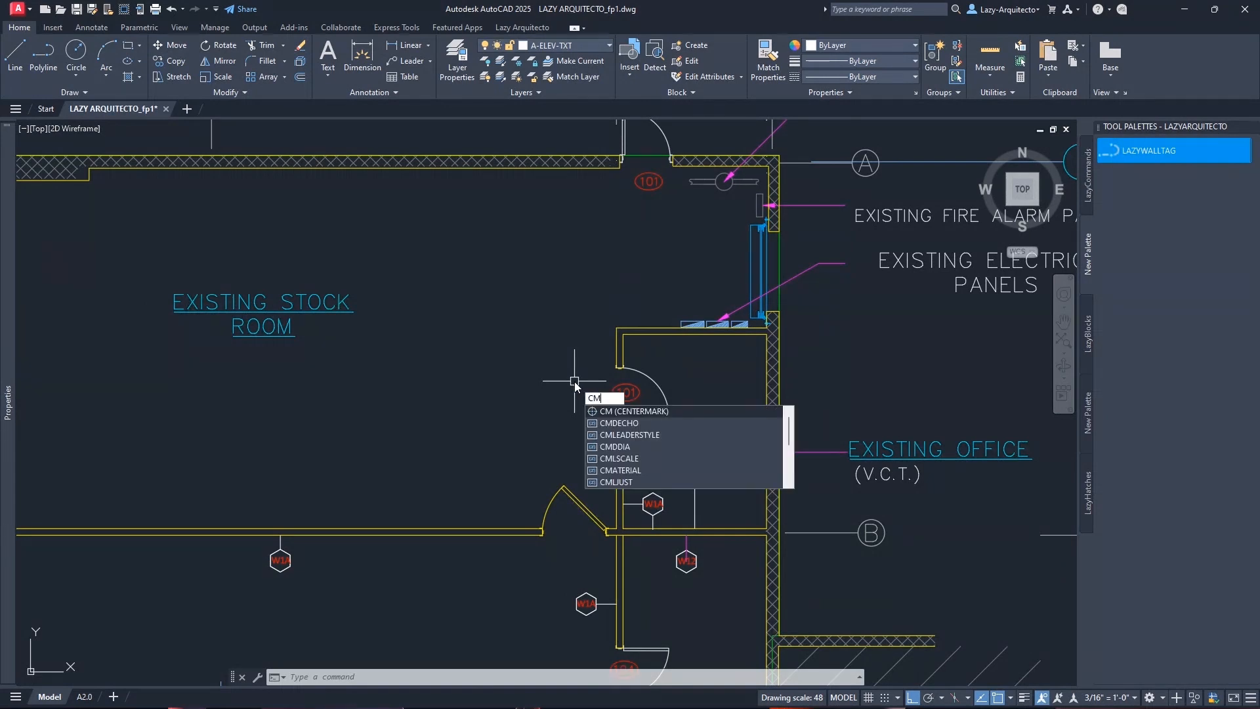
pyautogui.write('leader')
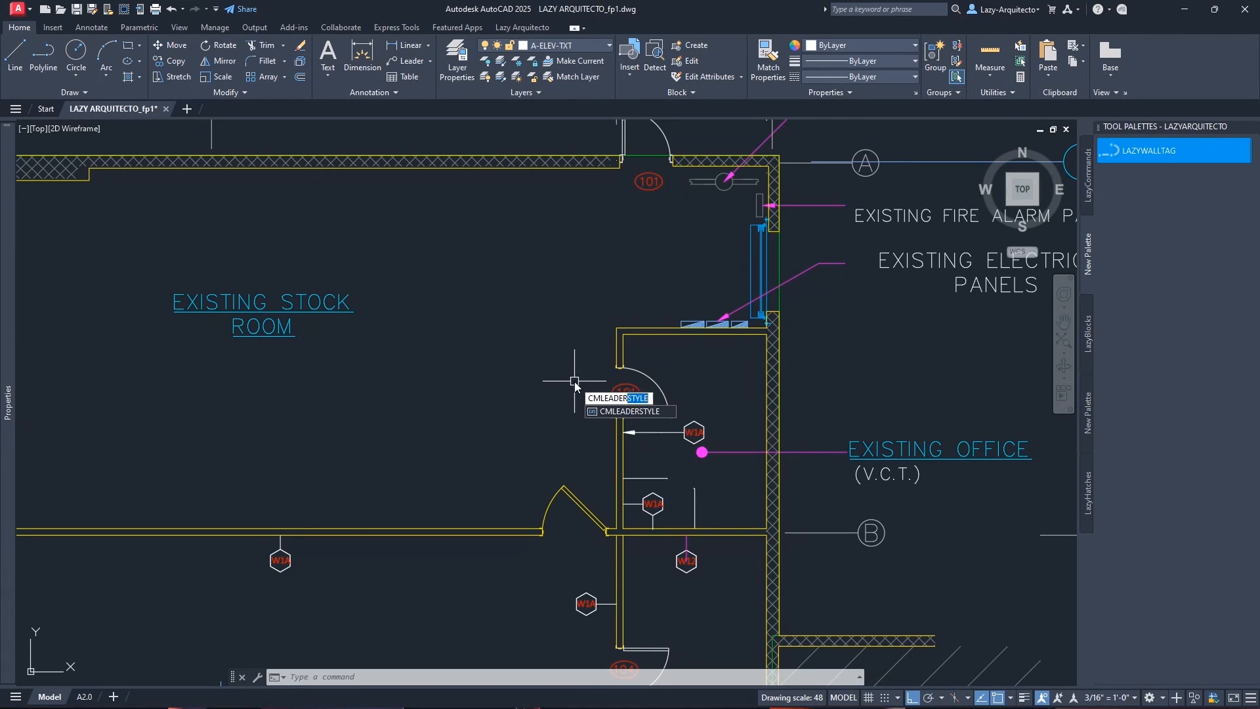
pyautogui.press('Return')
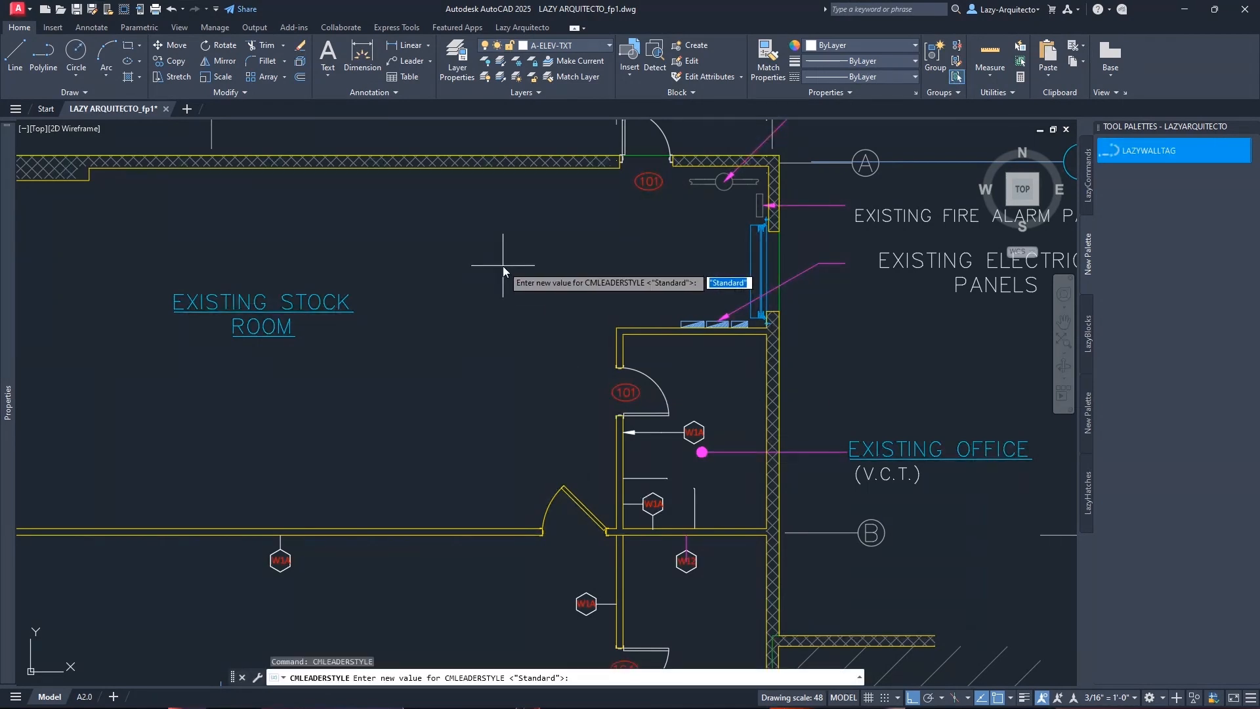
pyautogui.press('F1')
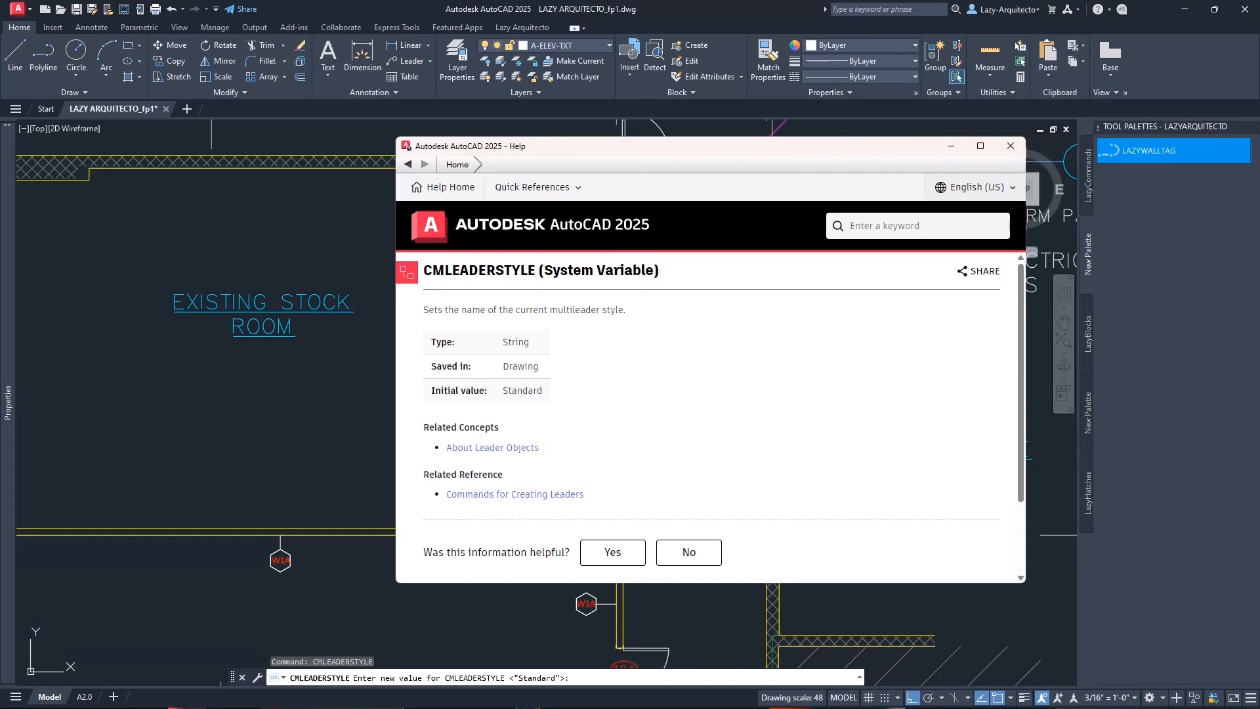
pyautogui.click(1011, 146)
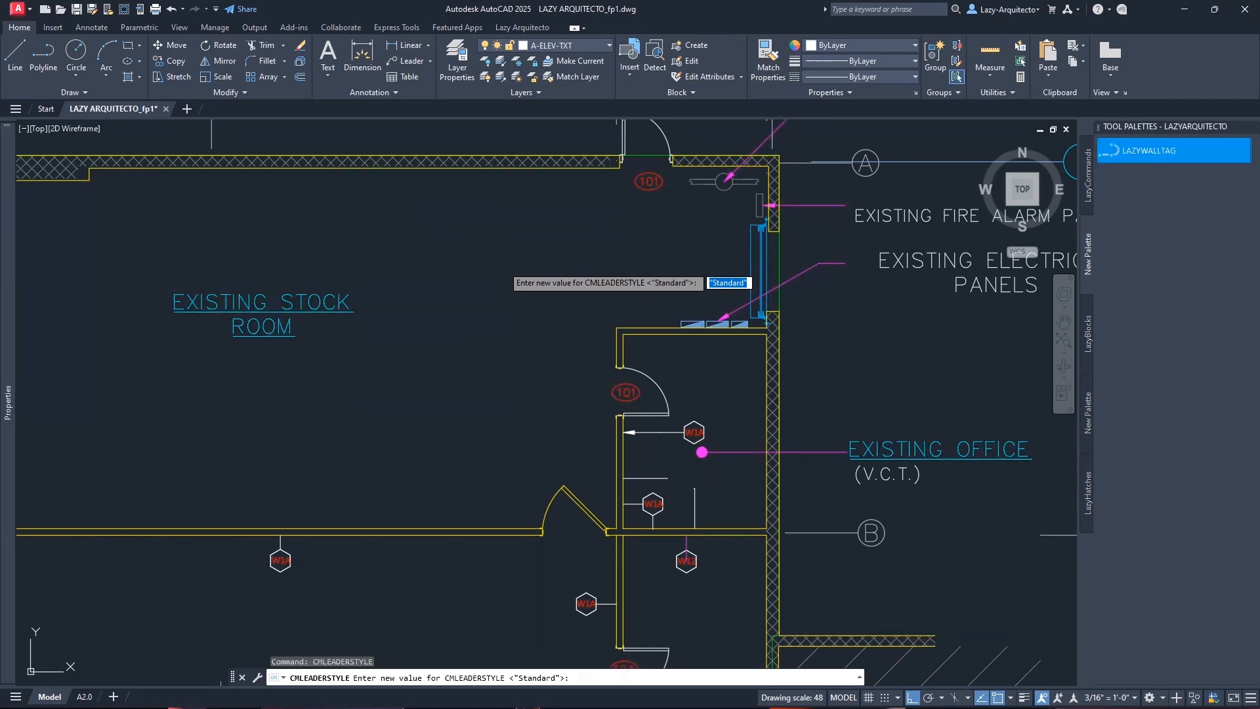
pyautogui.press('Escape')
pyautogui.doubleClick(573, 258)
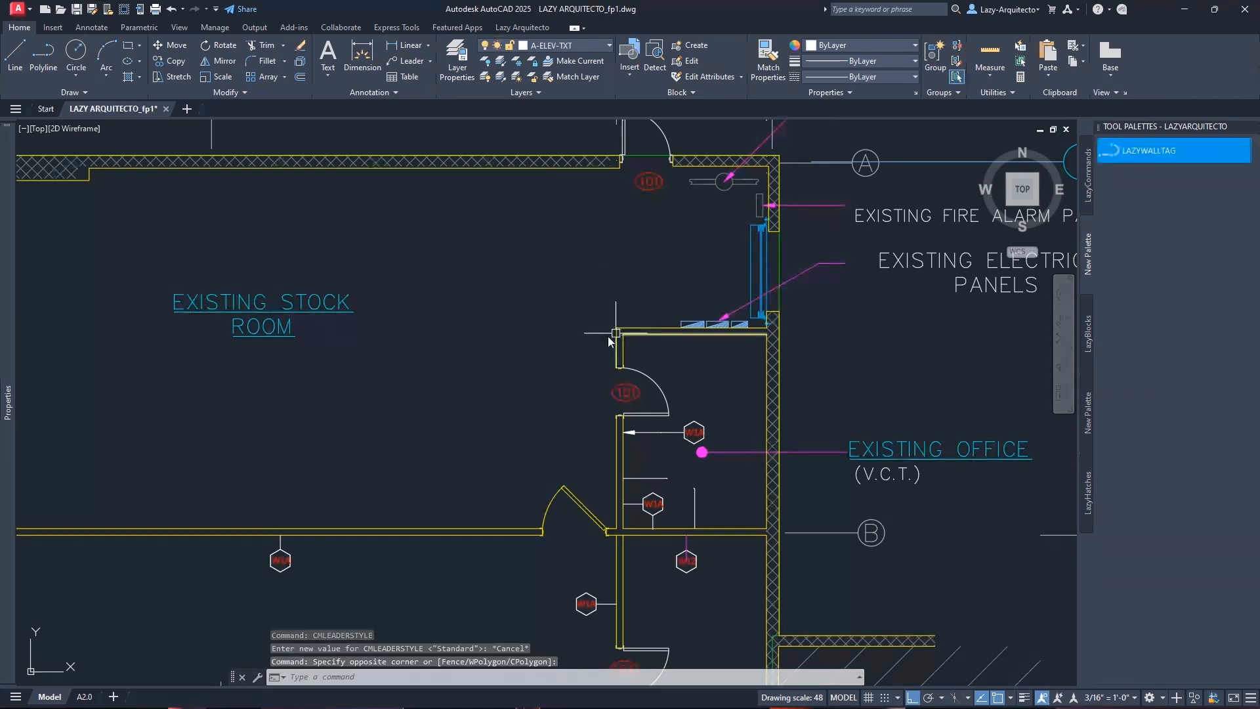
# Insert CMLEADERSTYLE; right after ^C^C in the command string of the LAZYWALLTAG tool
pyautogui.rightClick(1198, 144)
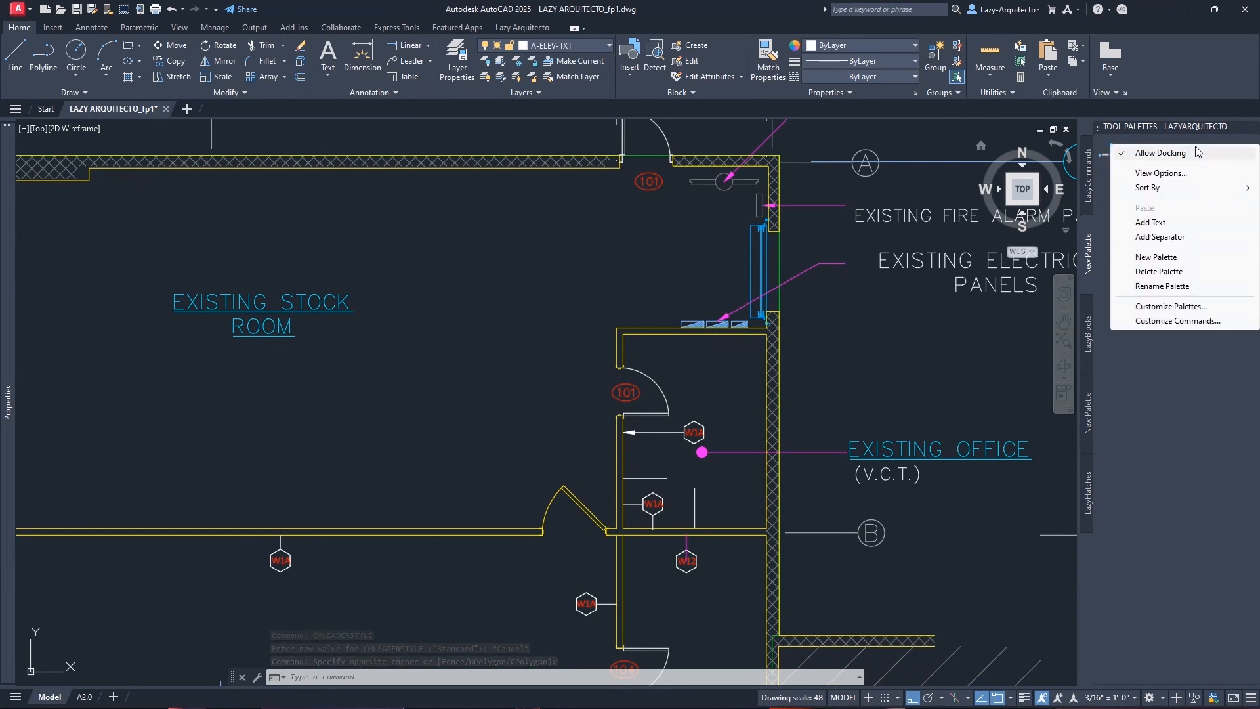
pyautogui.press('Escape')
pyautogui.rightClick(1138, 153)
pyautogui.click(1181, 247)
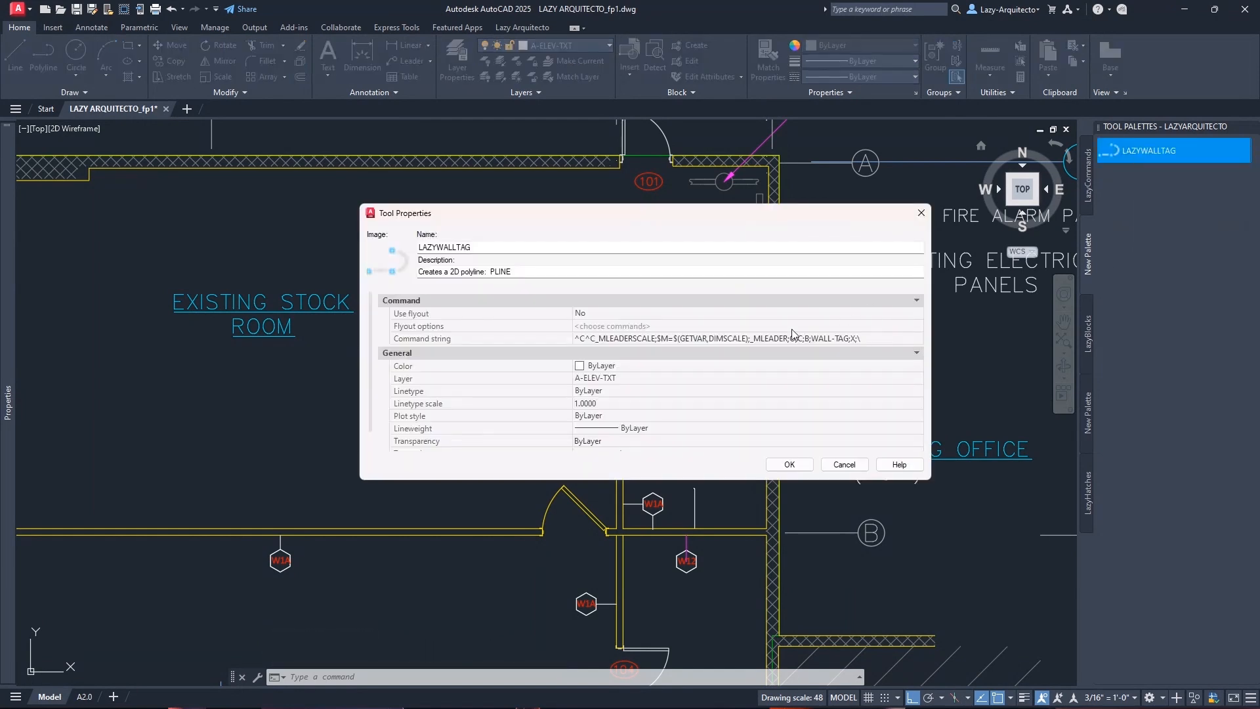
pyautogui.click(617, 339)
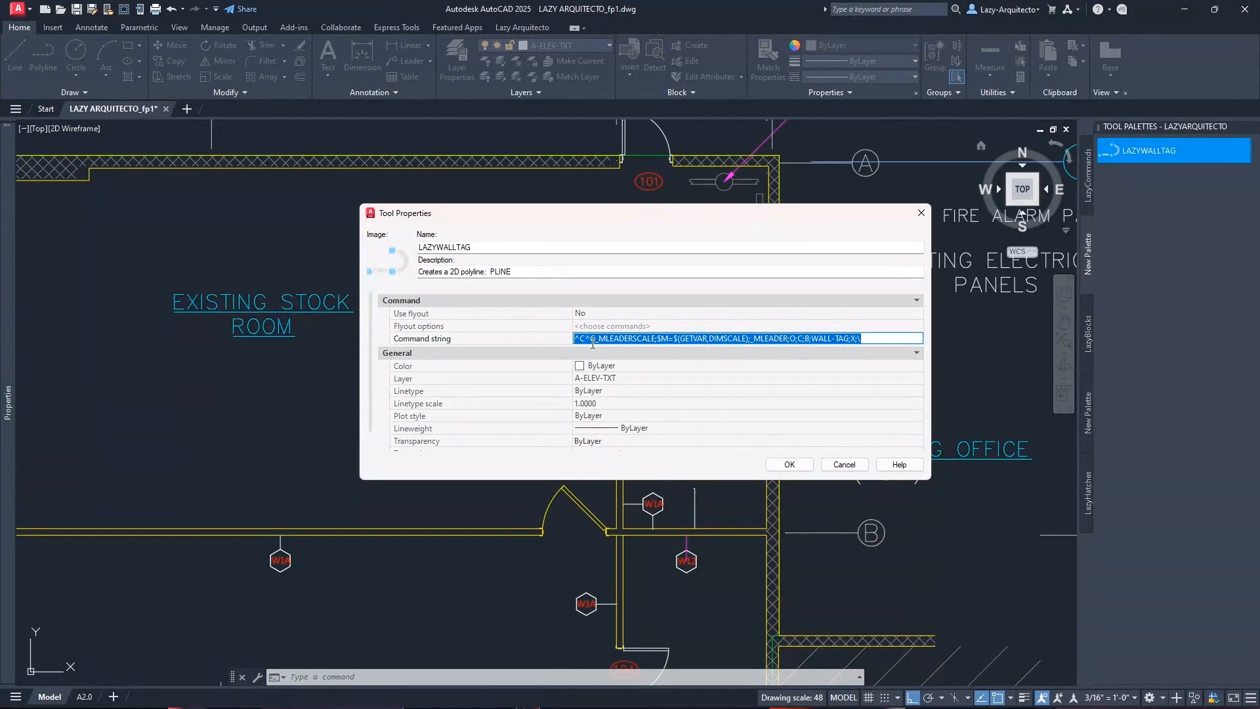
pyautogui.click(594, 339)
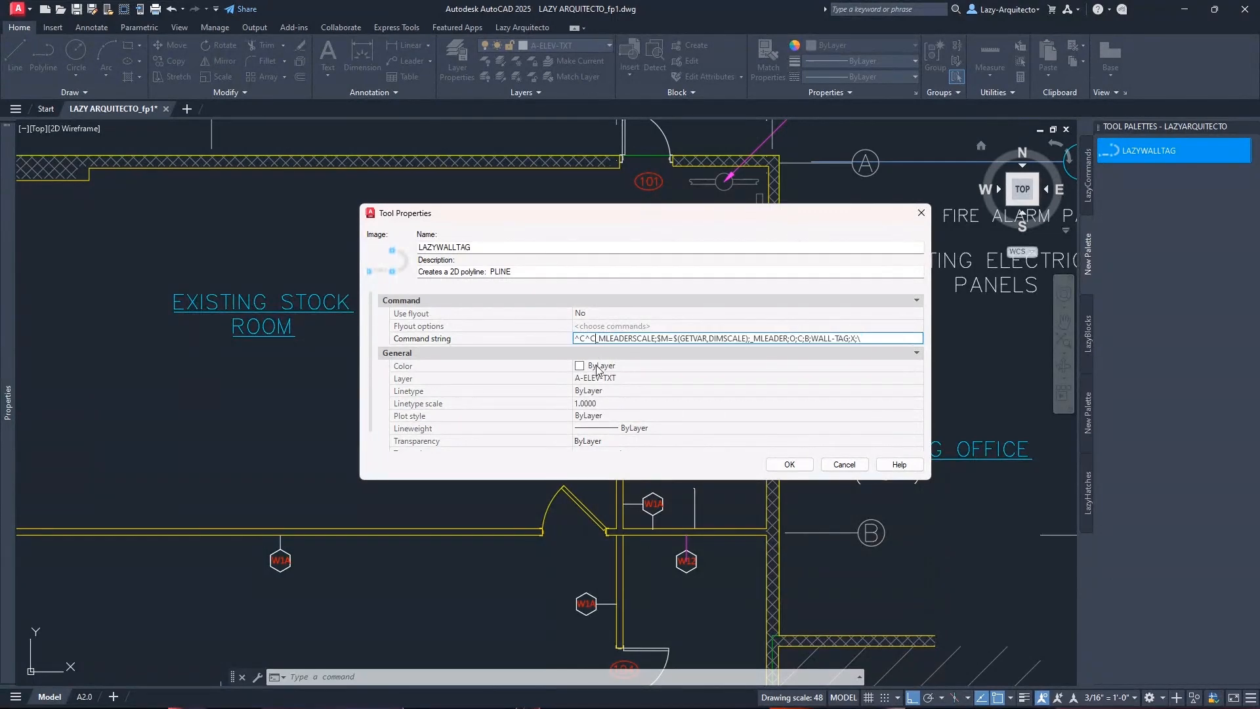
pyautogui.write('CM')
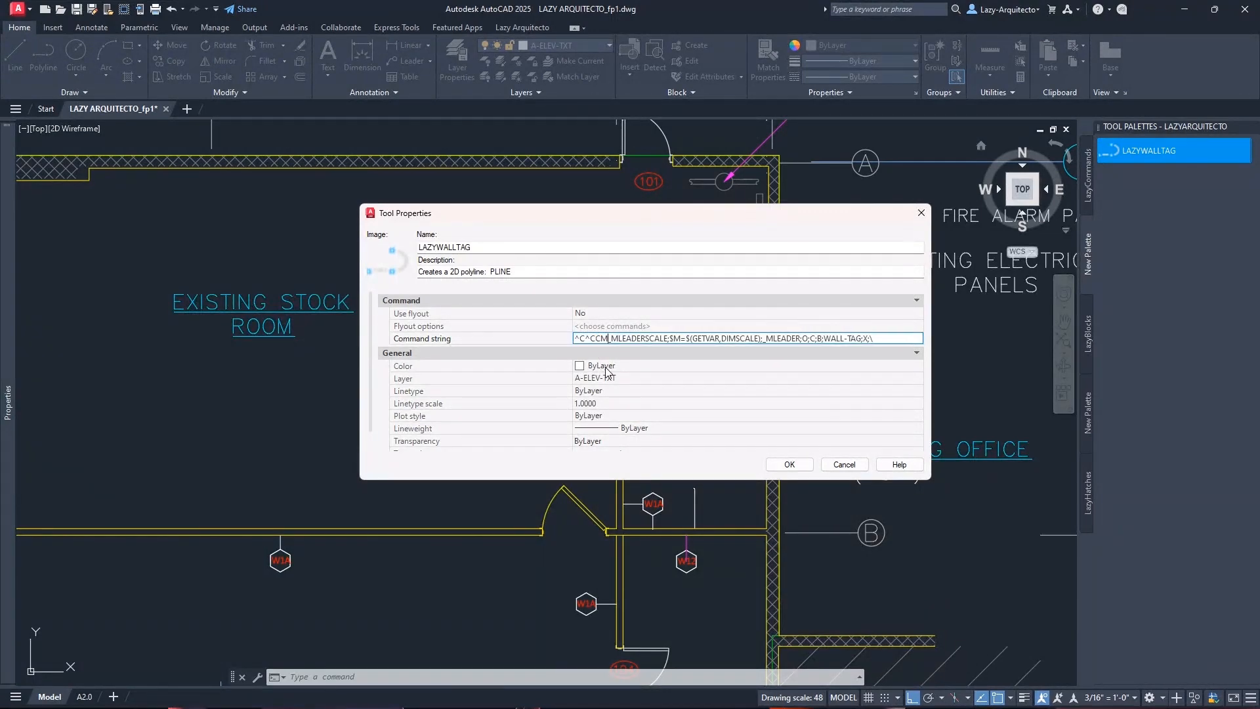
pyautogui.write('LEADERS')
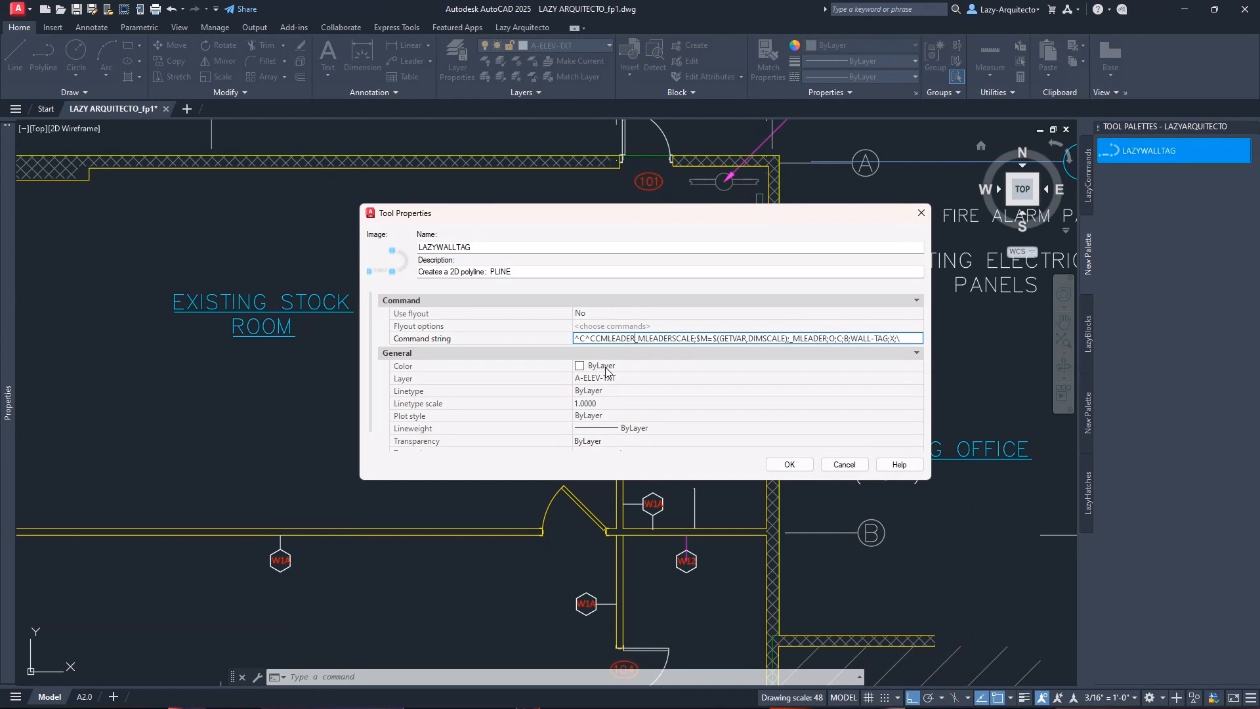
pyautogui.write('TYLE')
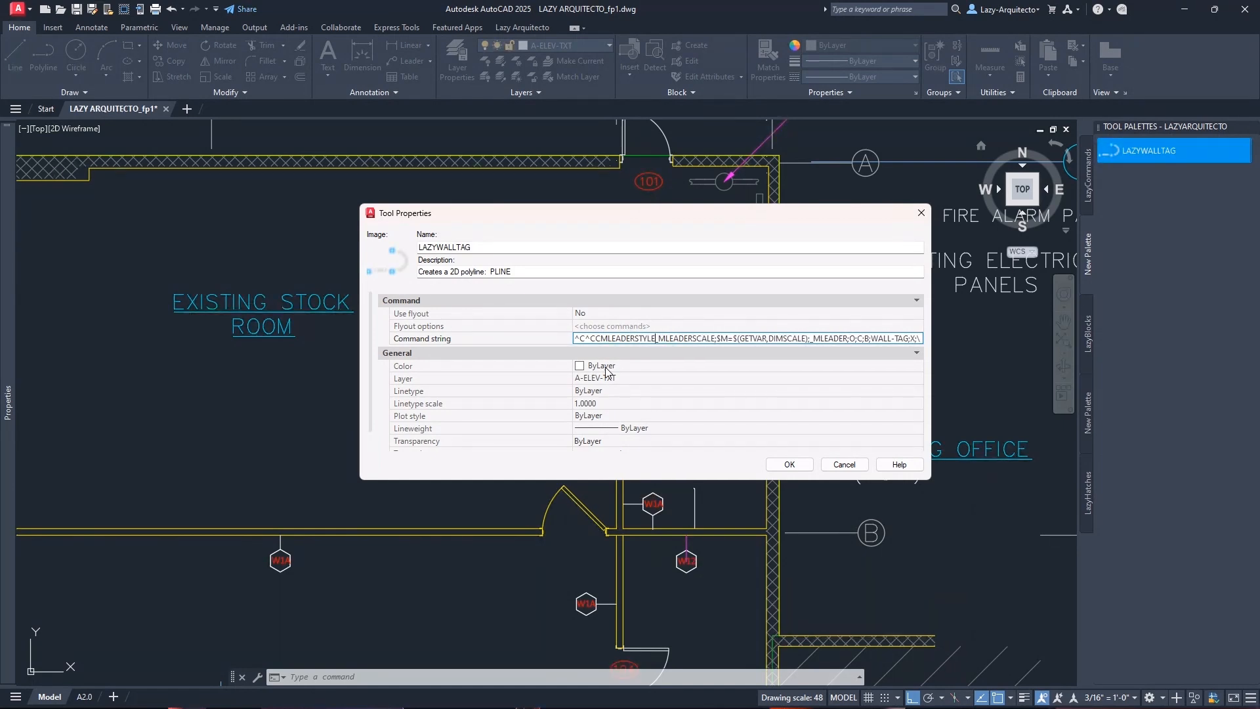
pyautogui.write(';')
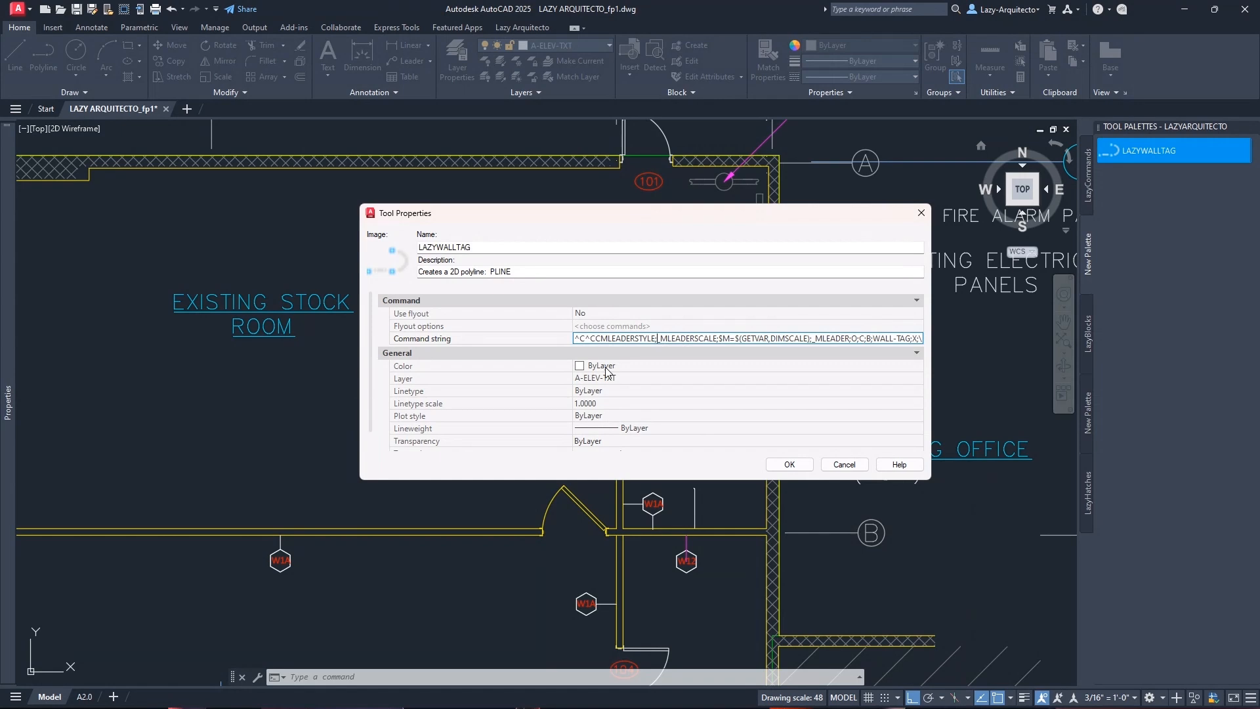
# Add WALL-TAG; as the CMLEADERSTYLE value in the command string and save the tool properties
pyautogui.write('WALL')
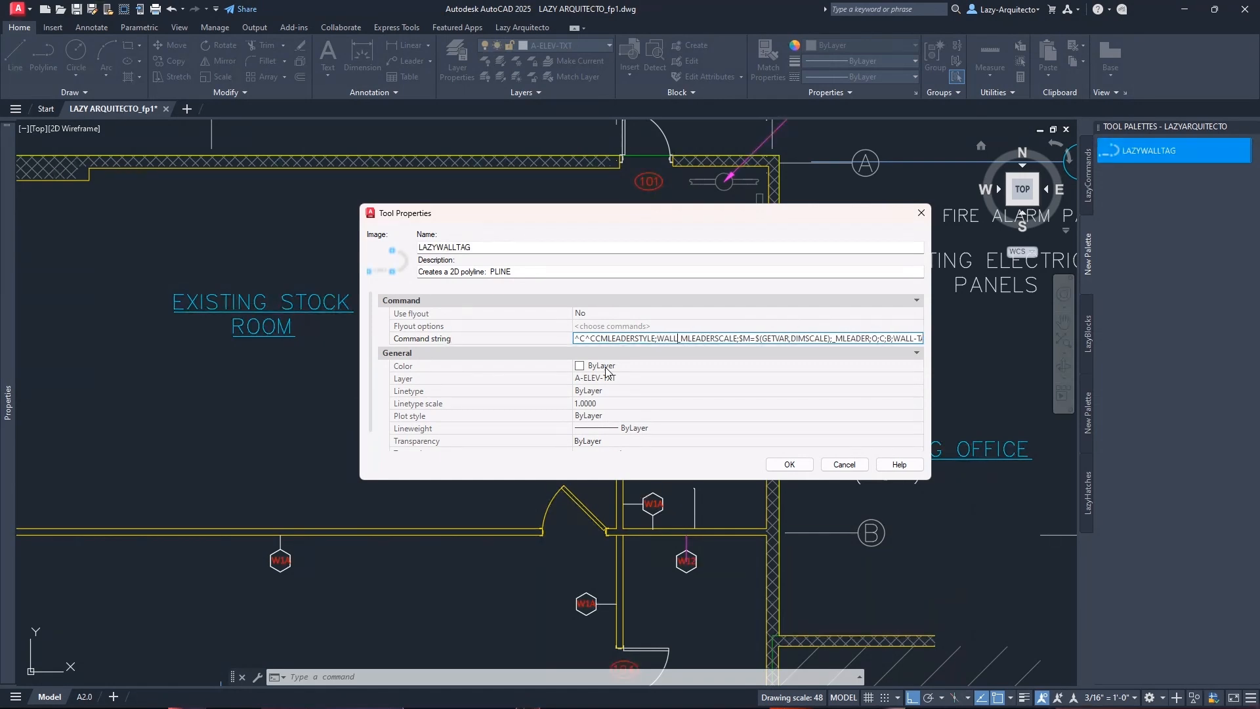
pyautogui.write('-TAG')
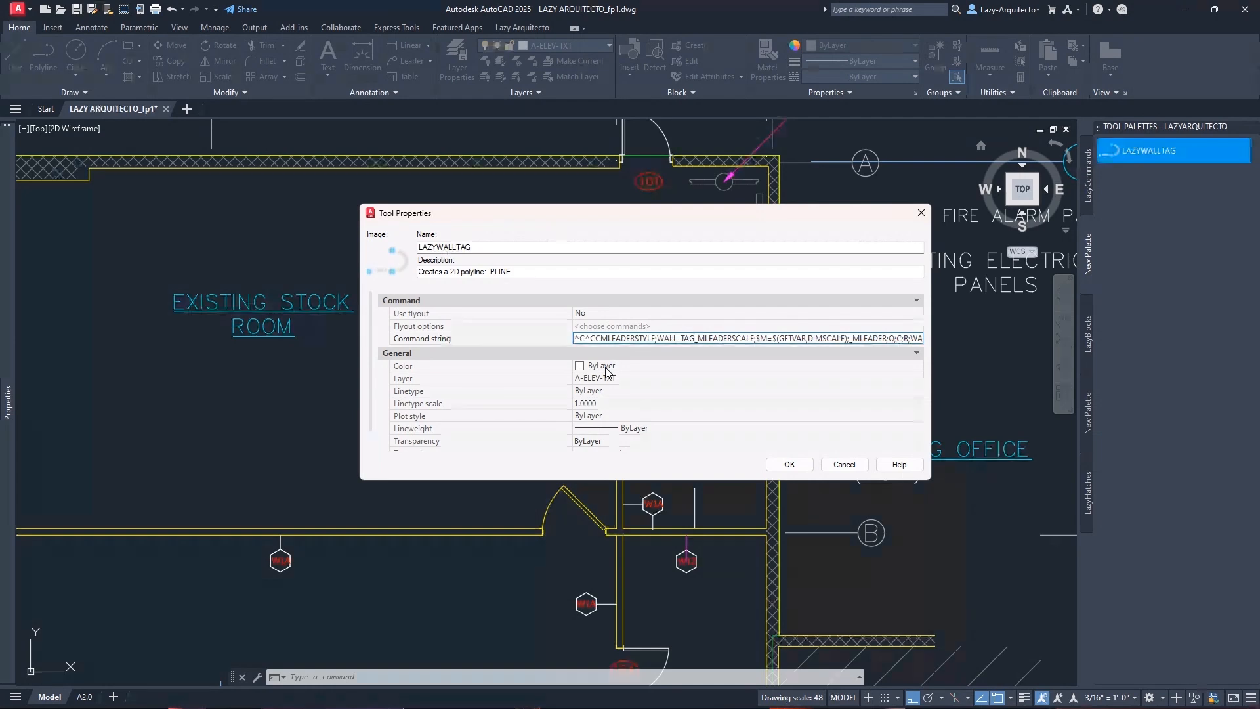
pyautogui.write(';')
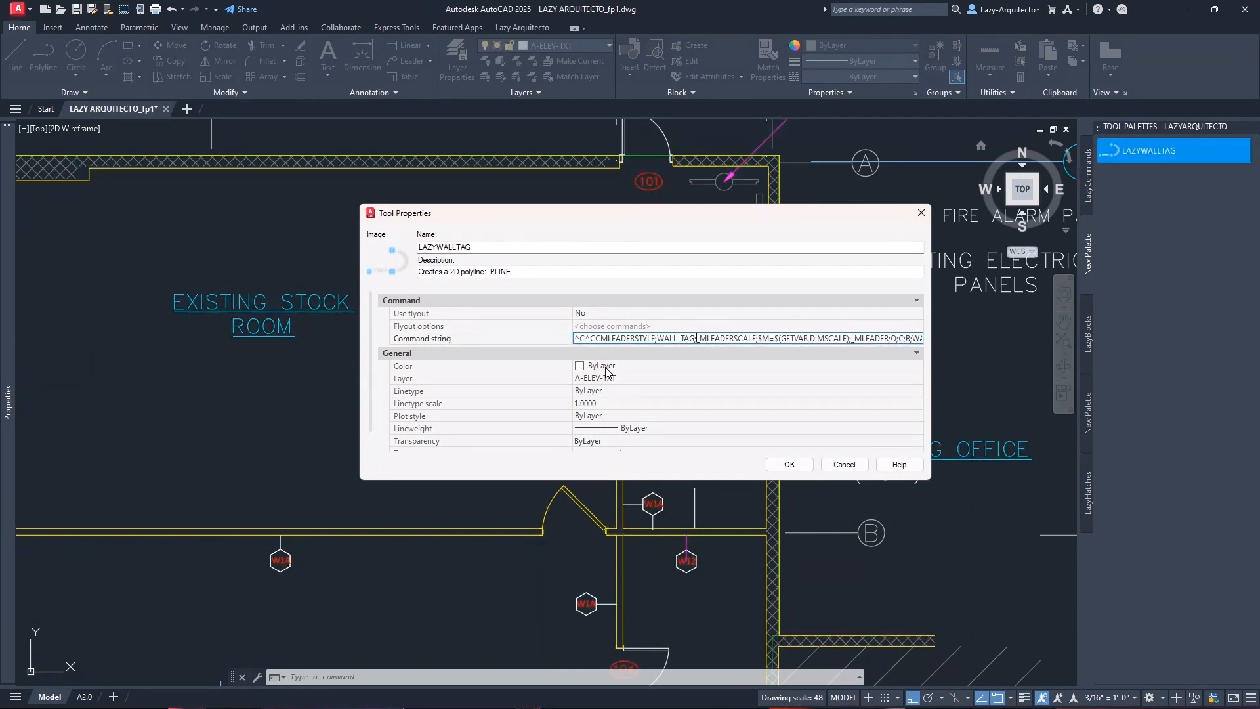
pyautogui.click(791, 465)
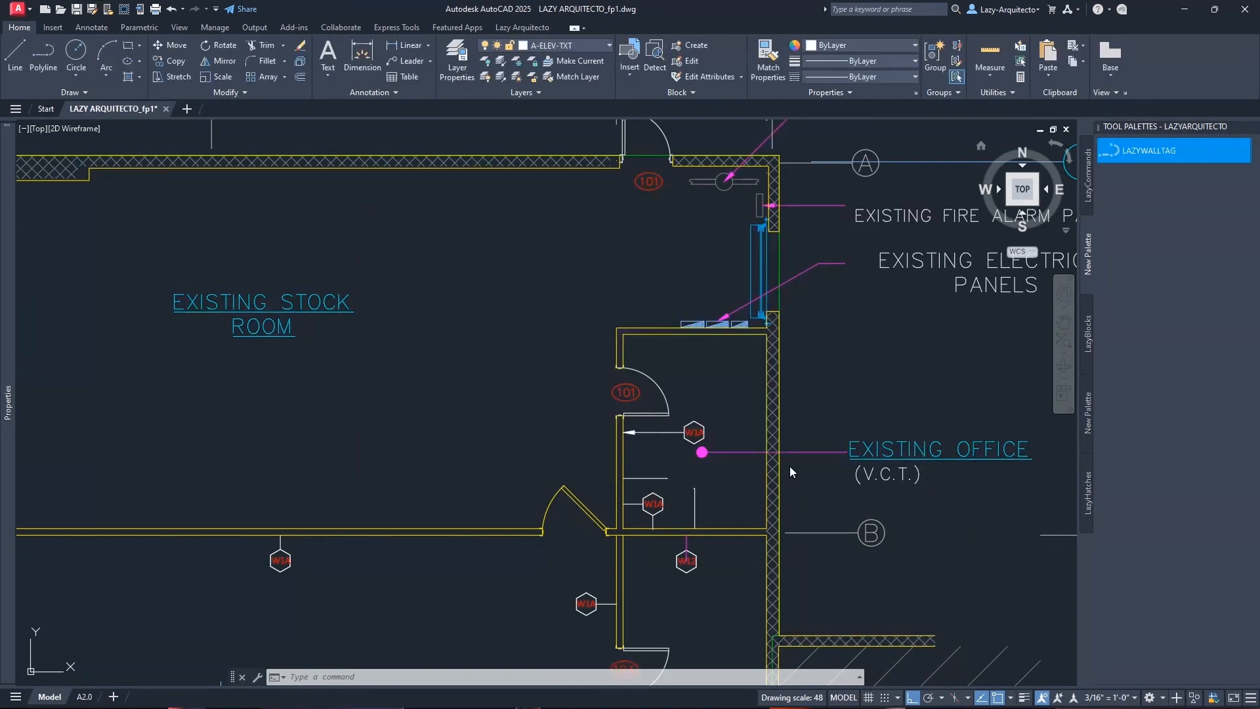
# Test the LAZYWALLTAG tool by placing a W12 tag below the wall under the electric panels, and inspect the new tag
pyautogui.click(1128, 152)
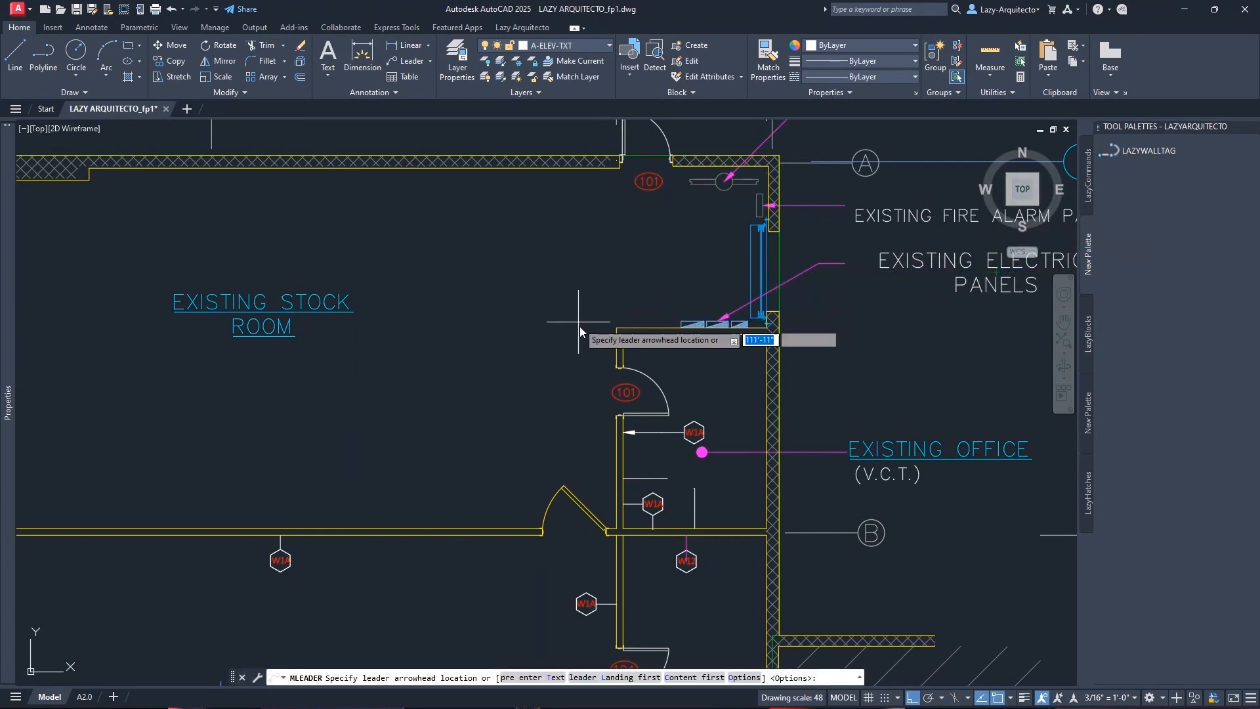
pyautogui.click(686, 332)
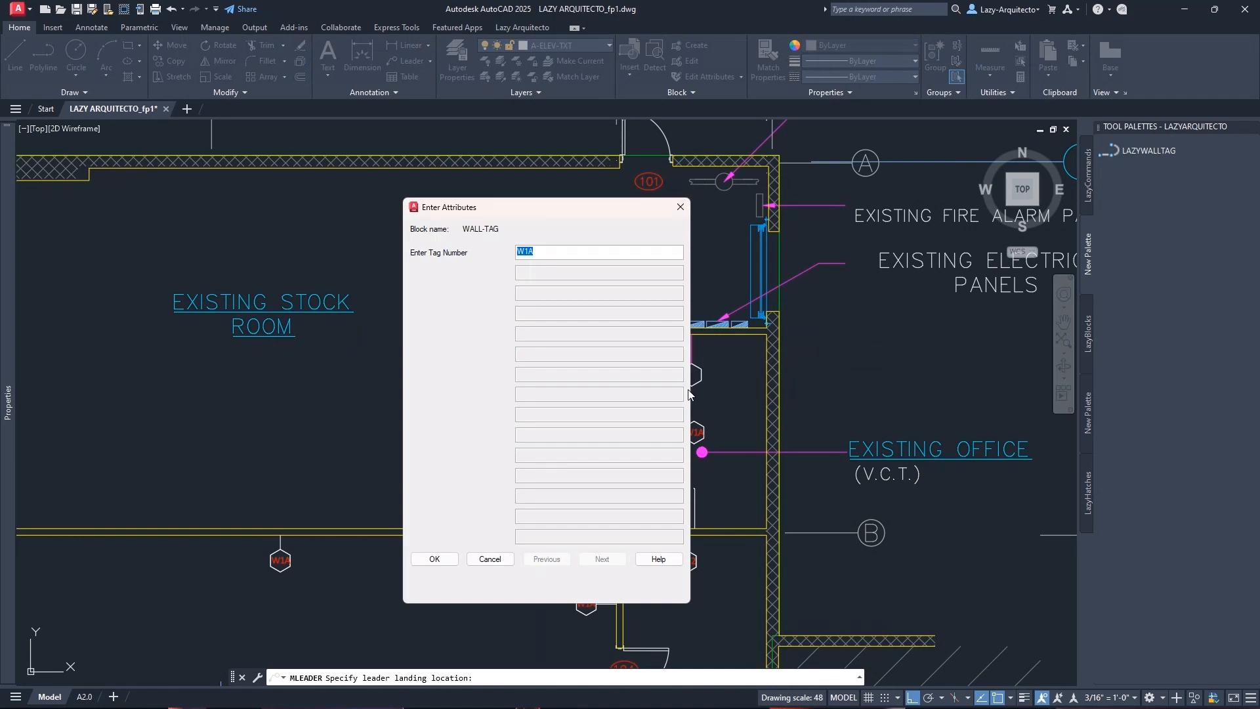
pyautogui.click(574, 250)
pyautogui.press('BackSpace')
pyautogui.write('2')
pyautogui.click(435, 558)
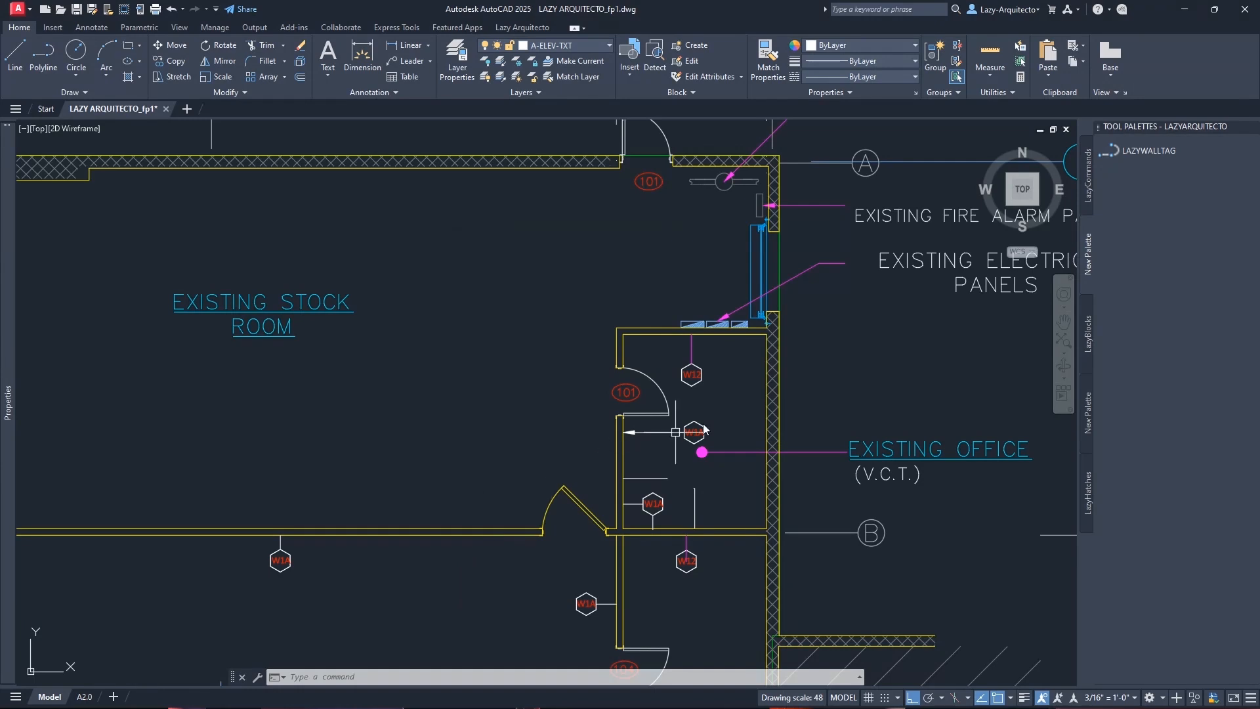
pyautogui.scroll(3, 737, 384)
pyautogui.click(664, 363)
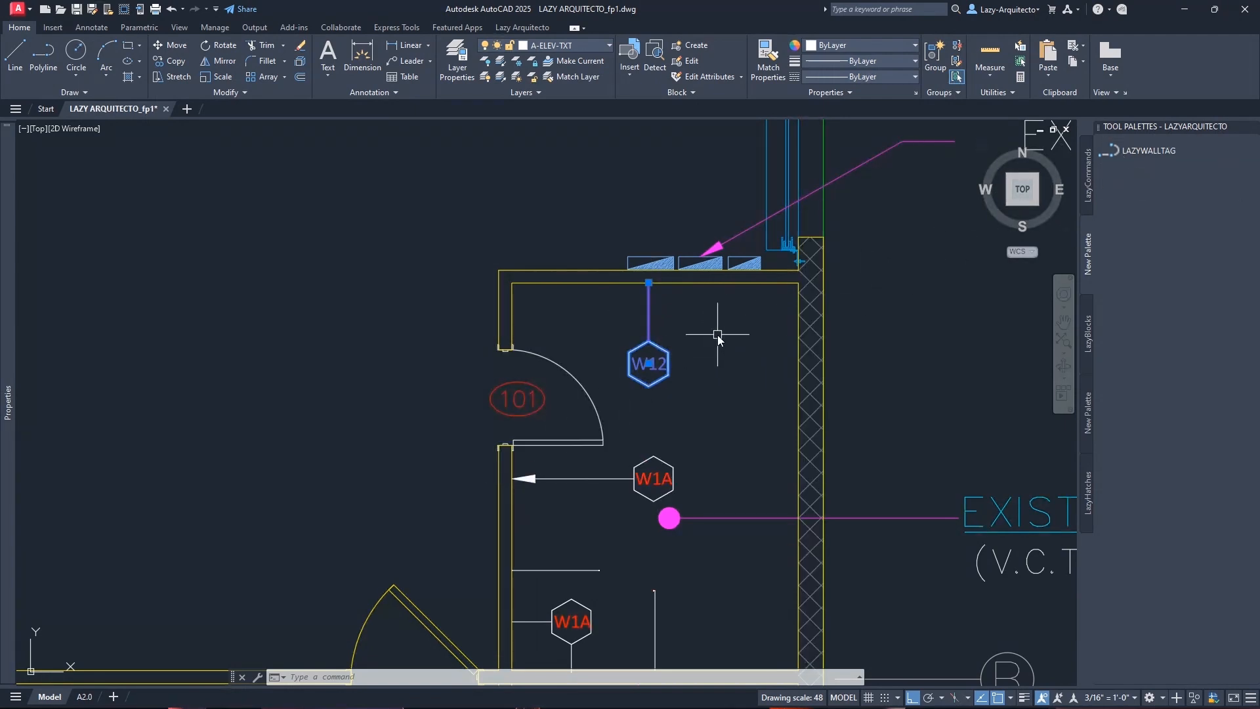
pyautogui.press('Escape')
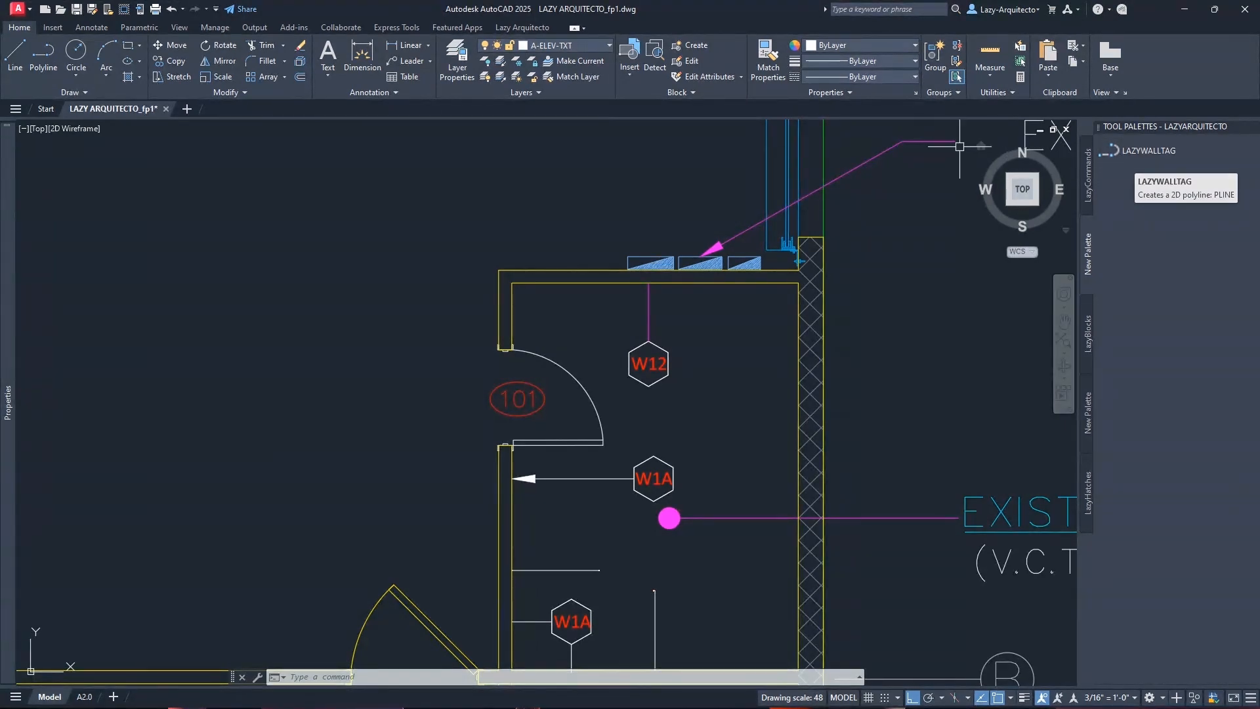
# Compare the custom Lazy Arquitecto ribbon commands with the standard Home ribbon, examining the Text tool's Multiline Text and Single Line options
pyautogui.click(522, 27)
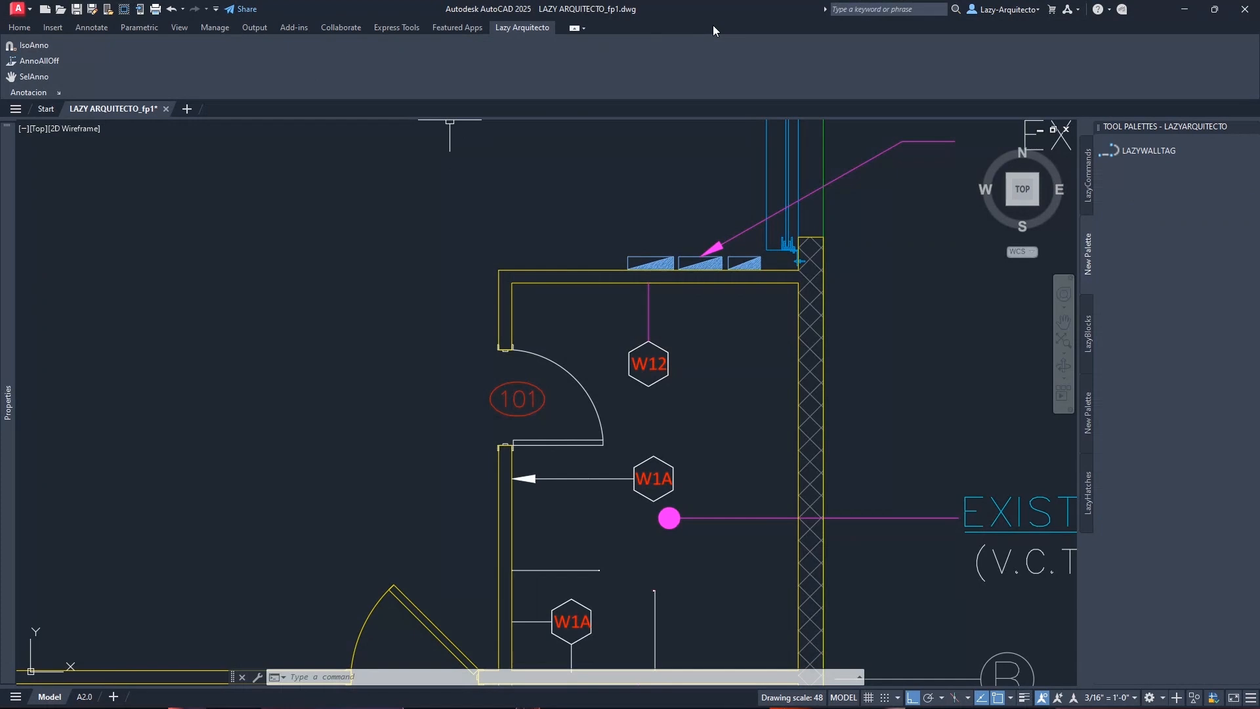
pyautogui.click(19, 26)
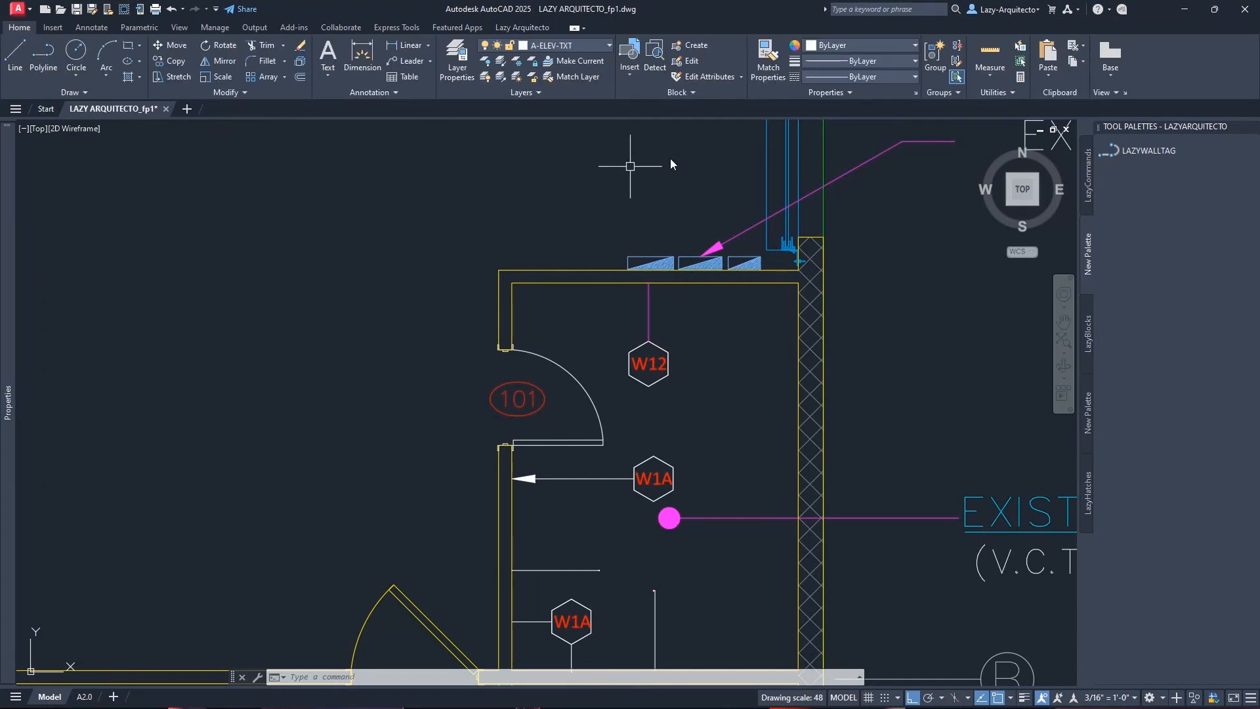
pyautogui.click(538, 28)
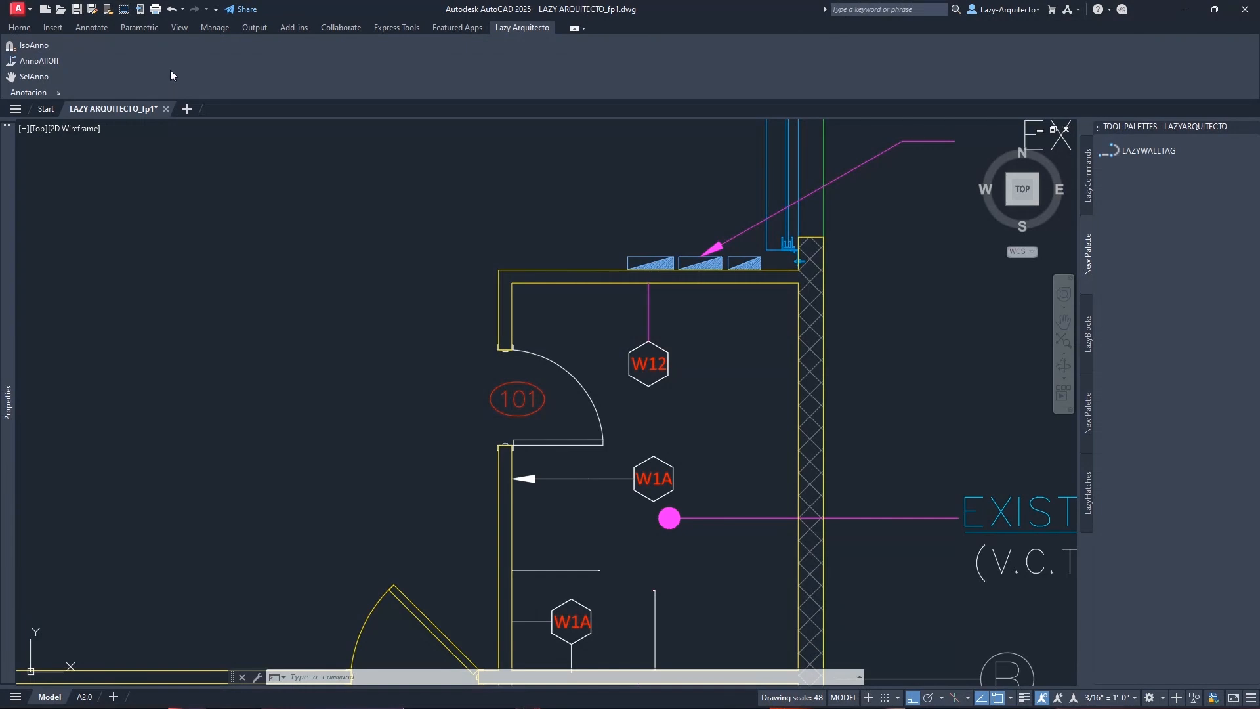
pyautogui.click(33, 30)
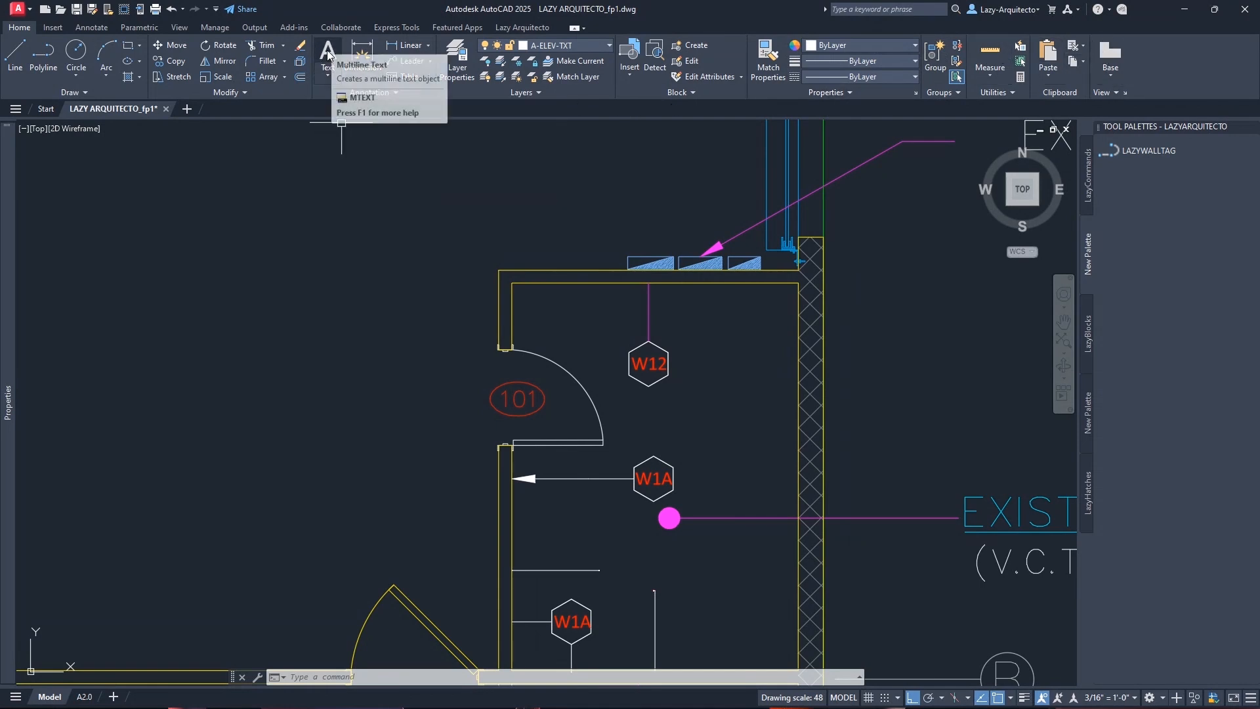
pyautogui.click(326, 77)
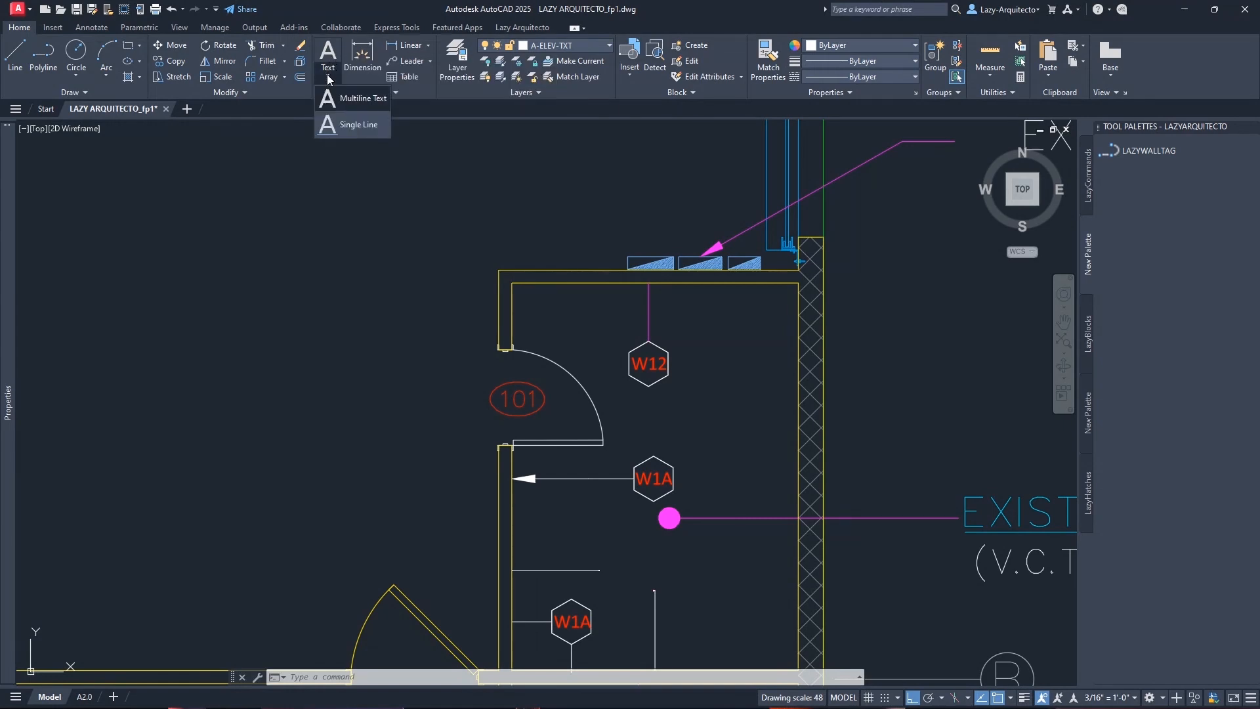
pyautogui.click(328, 82)
pyautogui.click(329, 73)
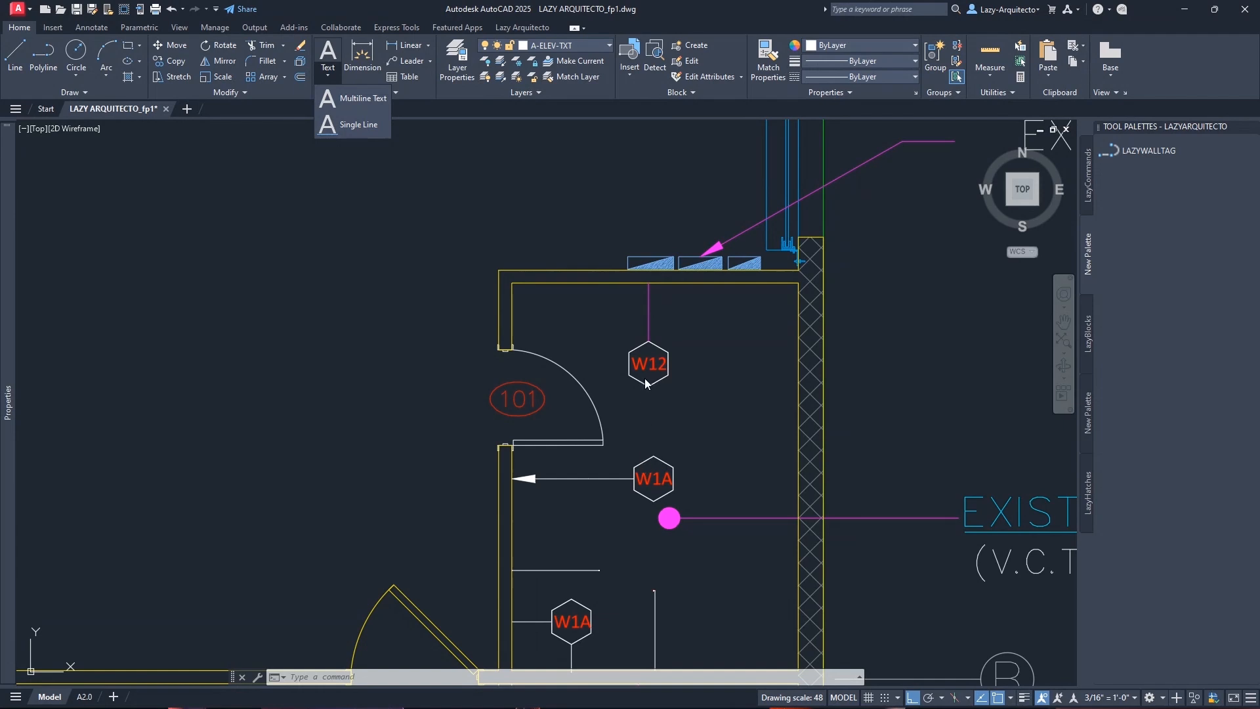
pyautogui.click(354, 99)
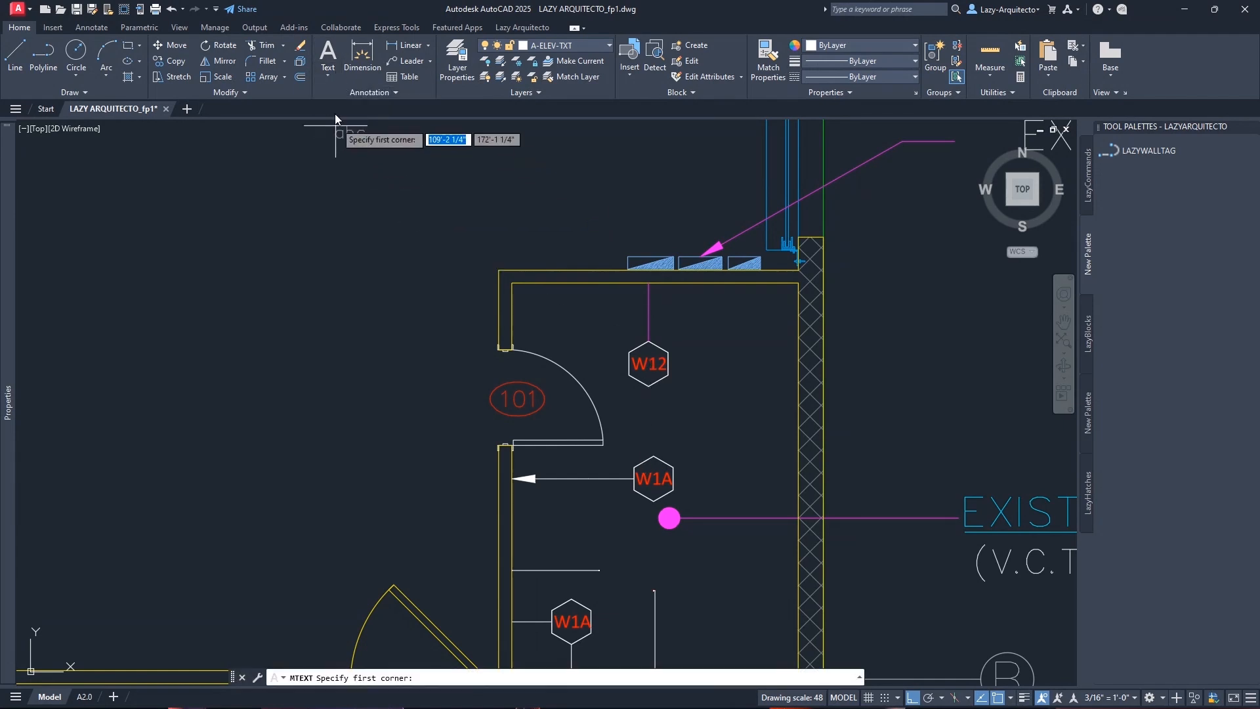
pyautogui.press('Escape')
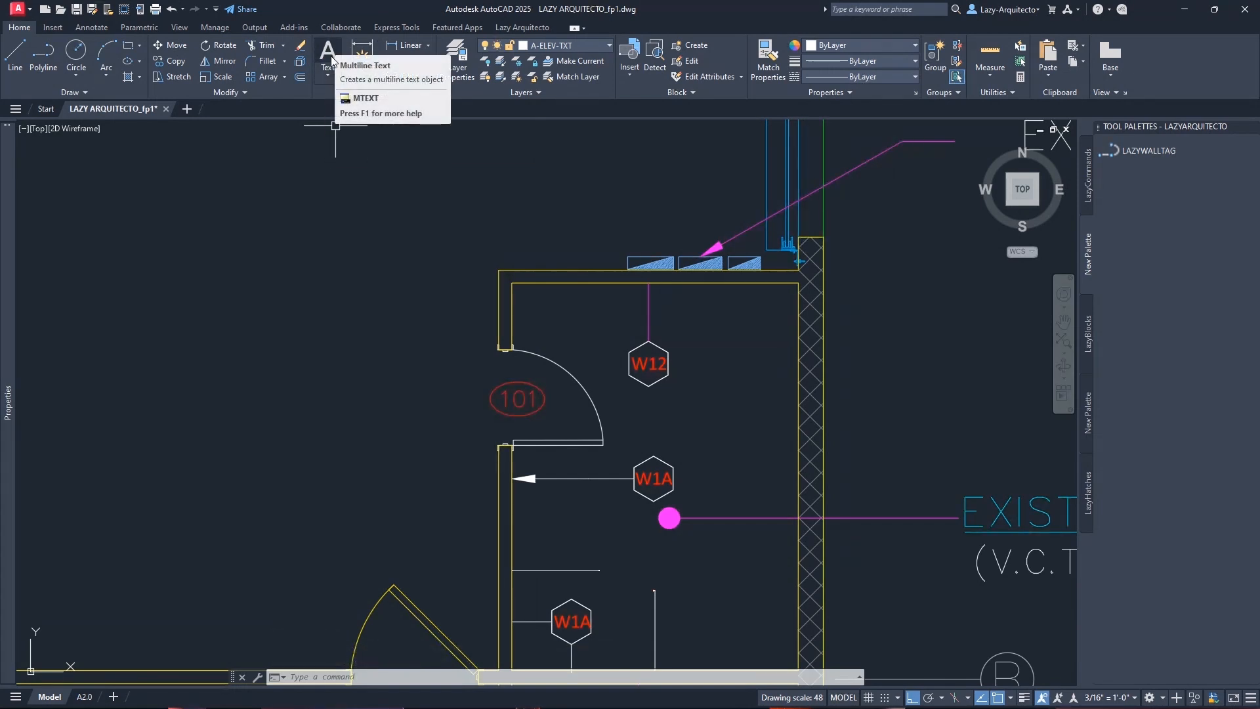
pyautogui.click(522, 27)
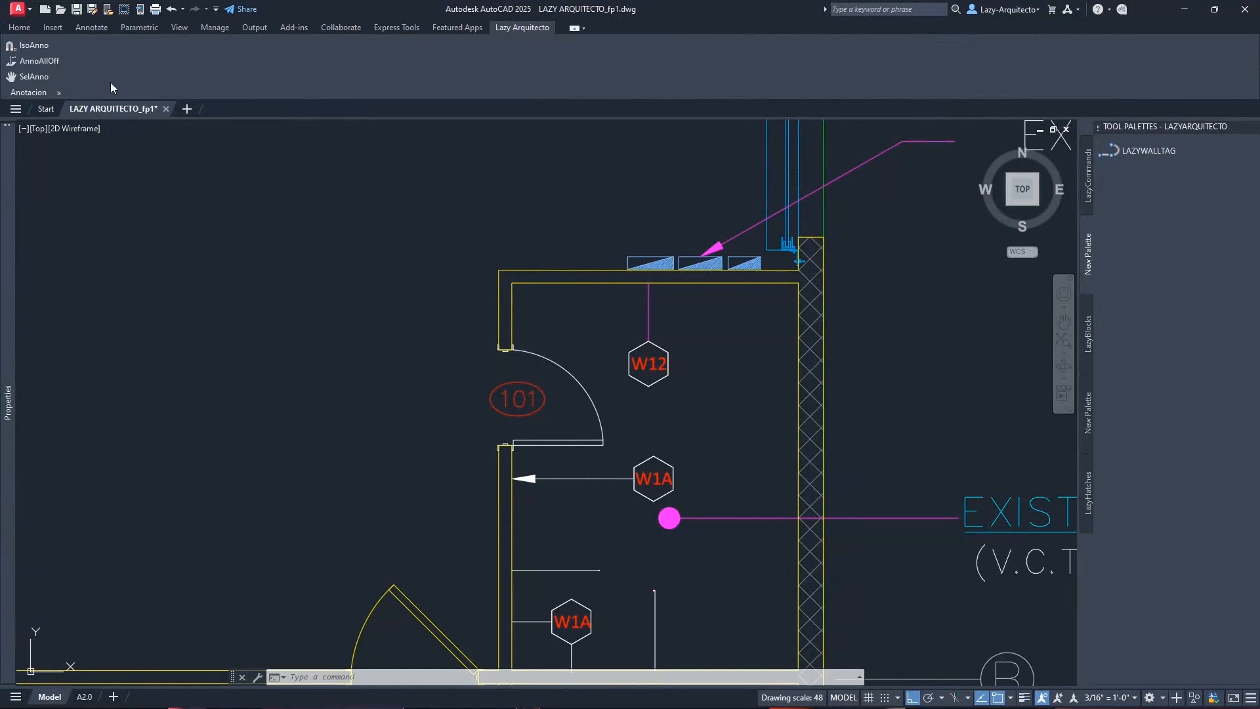
pyautogui.click(19, 28)
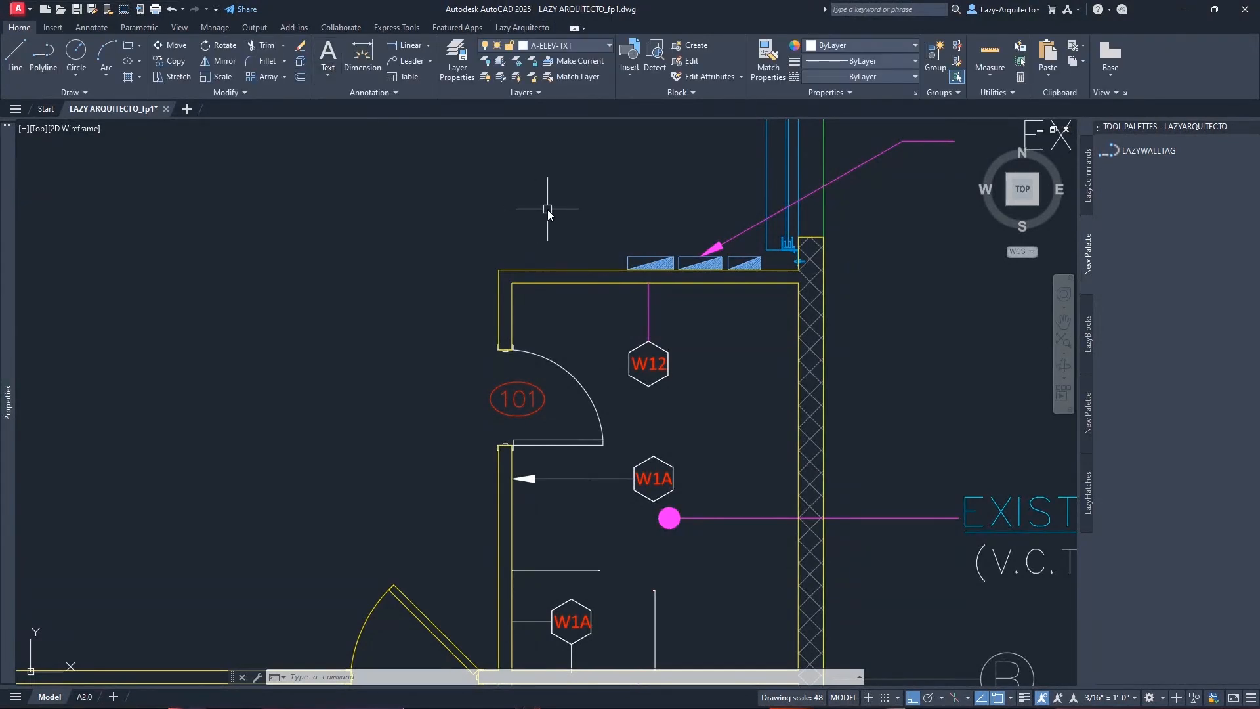
# Open the Customize User Interface editor with CUI, expand the Ribbon branch, and enlarge the dialog
pyautogui.write('CUI')
pyautogui.press('Return')
pyautogui.moveTo(600, 139); pyautogui.dragTo(753, 147)
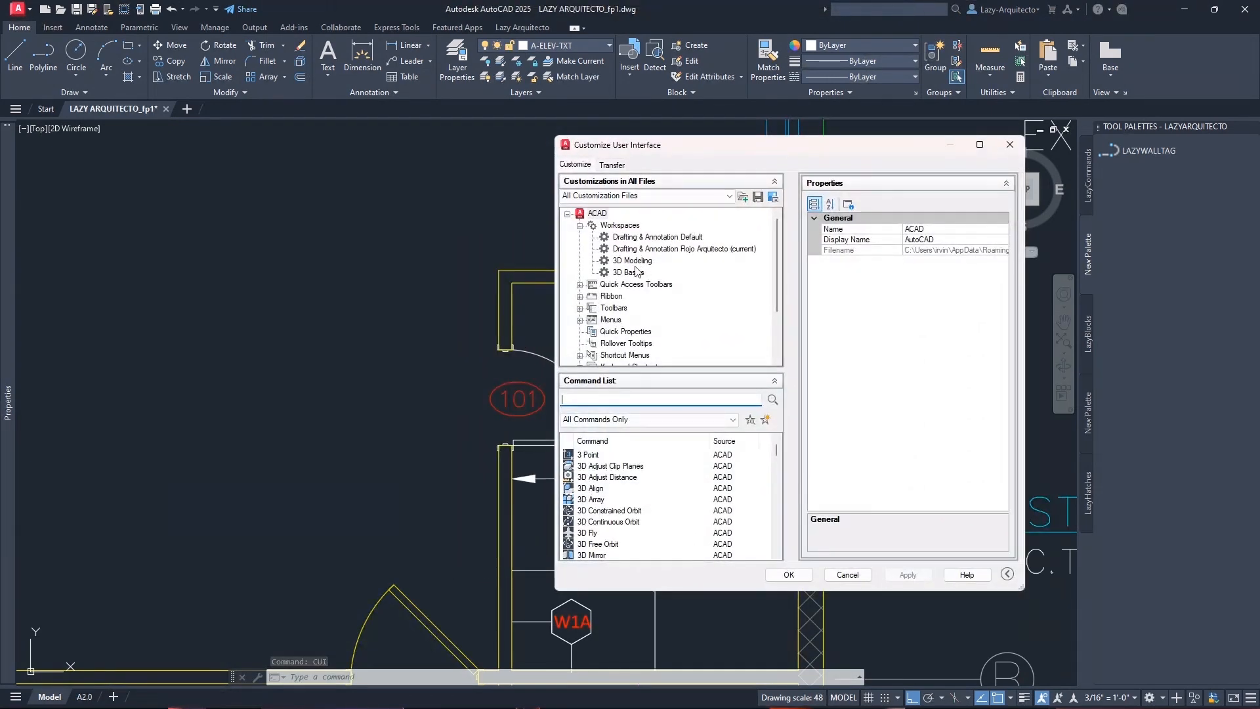
pyautogui.click(580, 296)
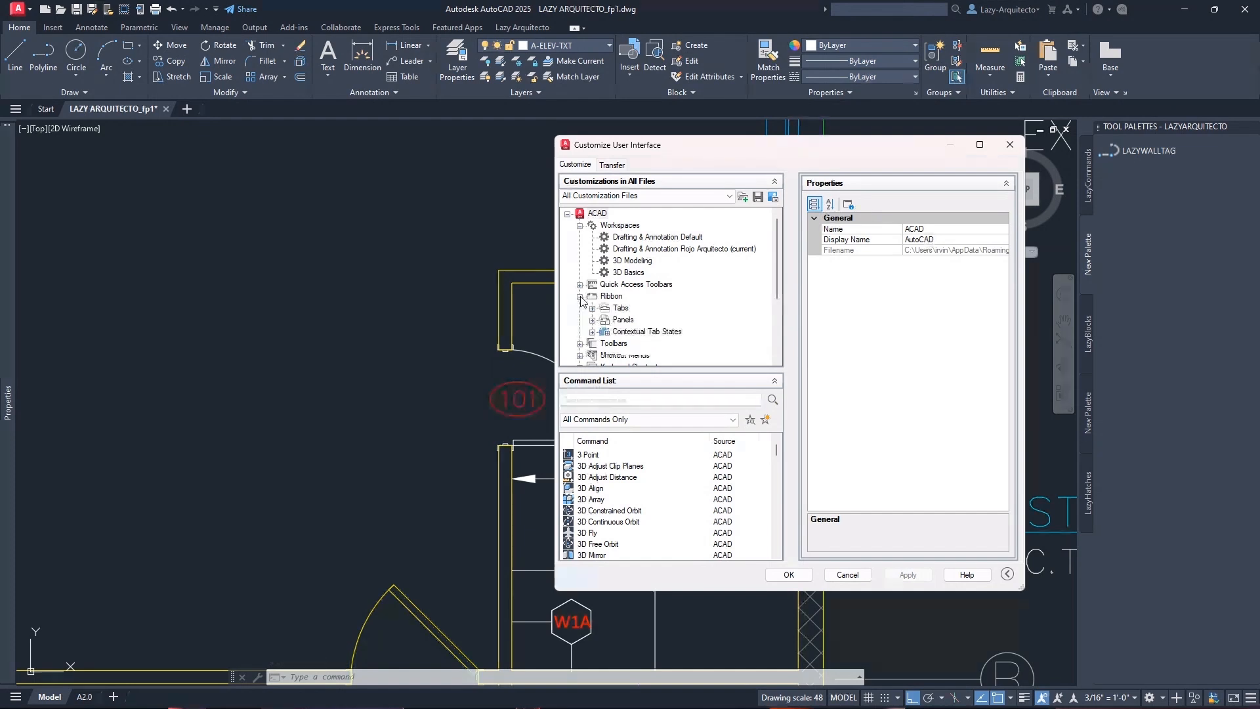
pyautogui.moveTo(722, 136); pyautogui.dragTo(722, 105)
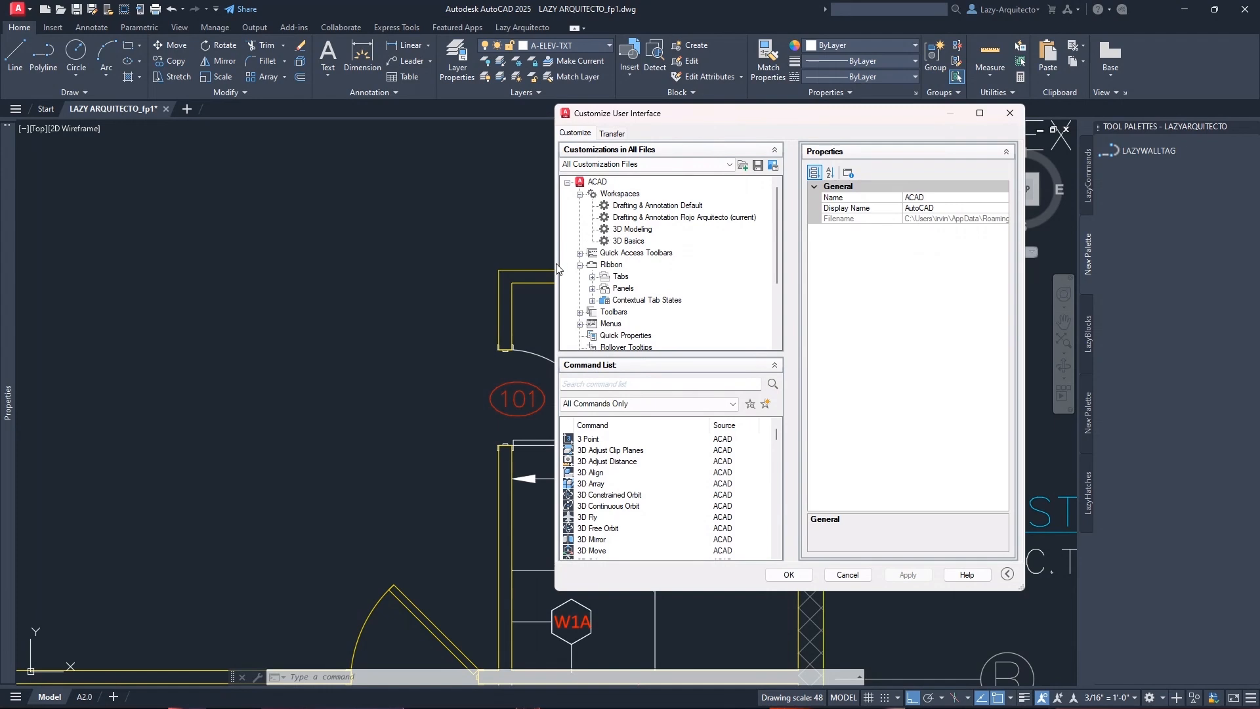
pyautogui.moveTo(554, 283); pyautogui.dragTo(310, 283)
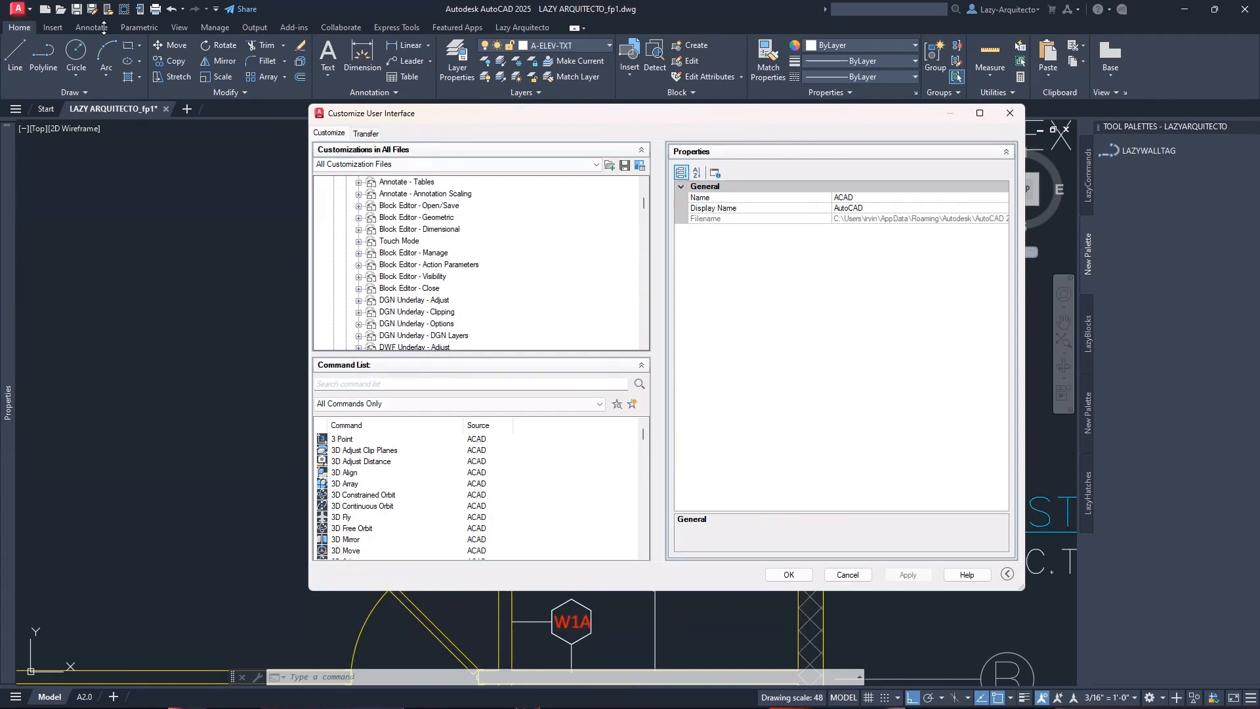
# Duplicate the Home 2D - Annotation ribbon panel in the customization tree
pyautogui.scroll(3, 438, 249)
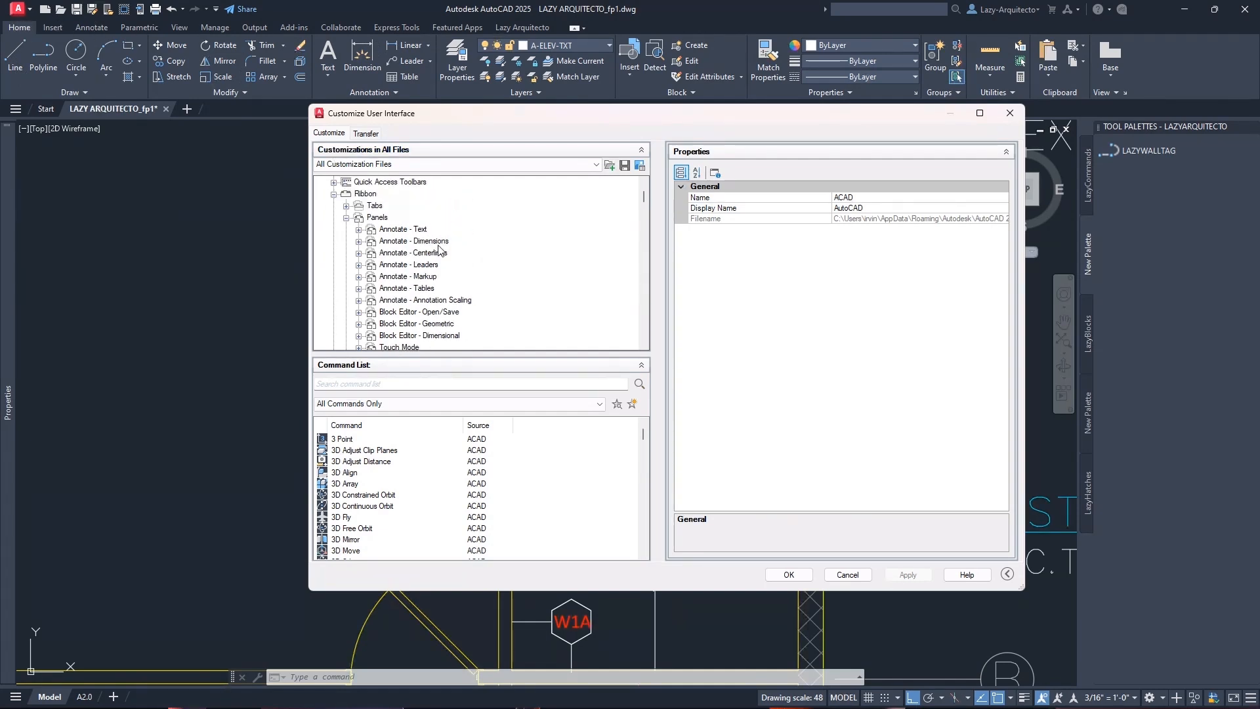
pyautogui.scroll(-4, 438, 250)
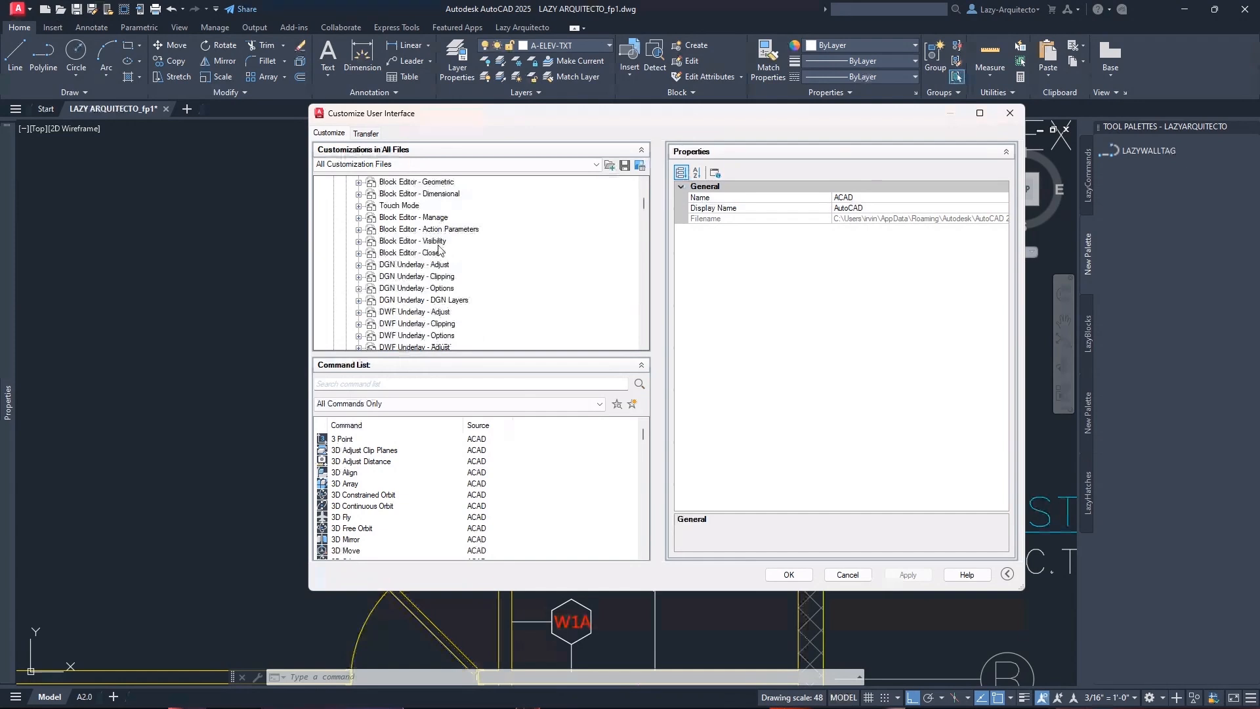
pyautogui.scroll(-3, 438, 249)
pyautogui.click(397, 253)
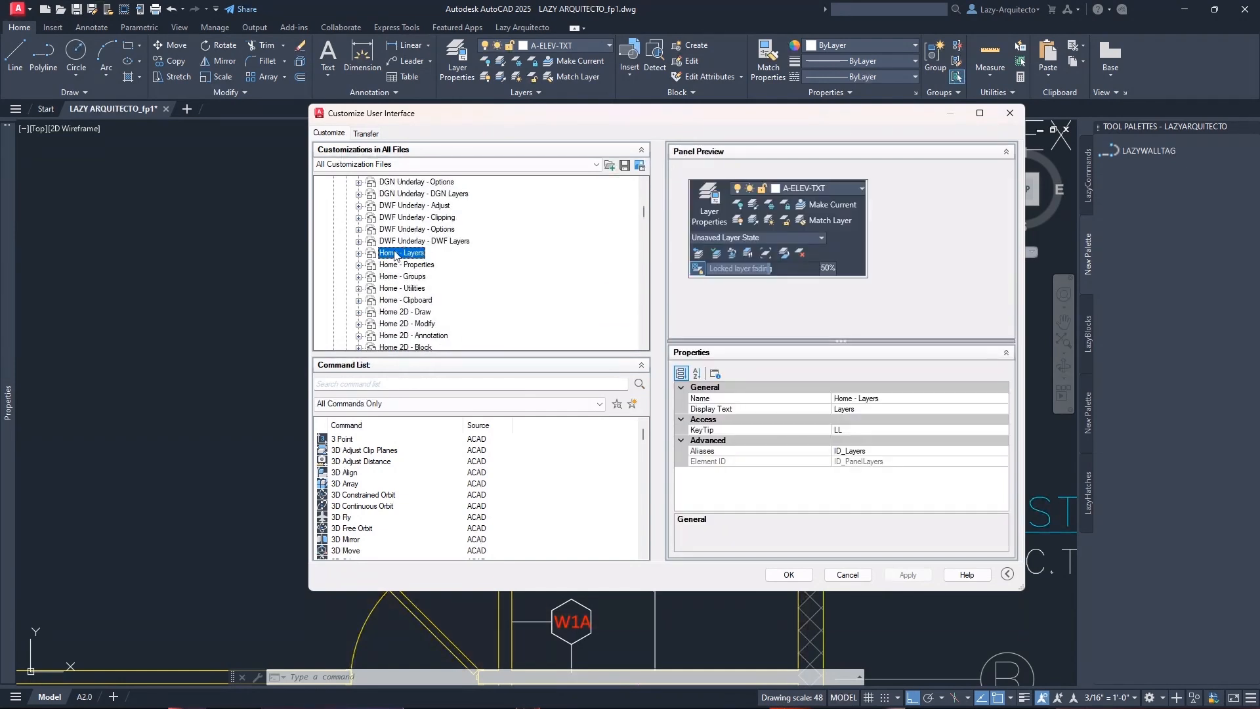
pyautogui.scroll(-1, 391, 314)
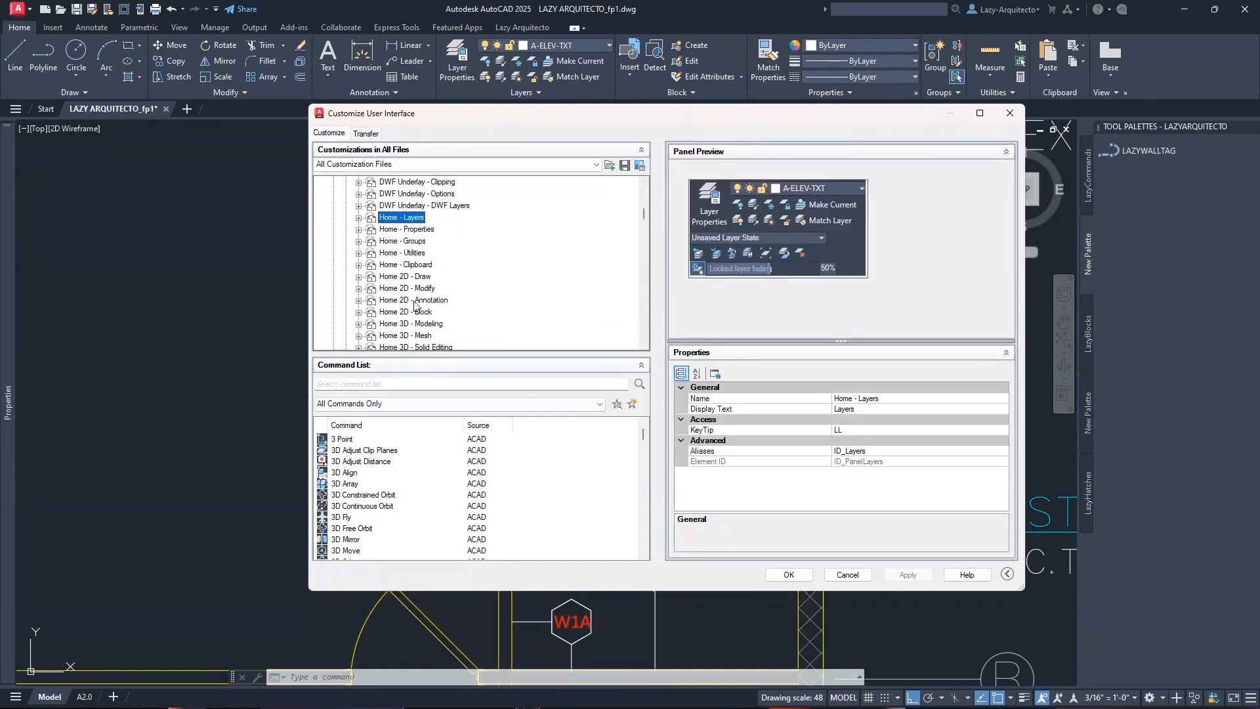
pyautogui.click(402, 301)
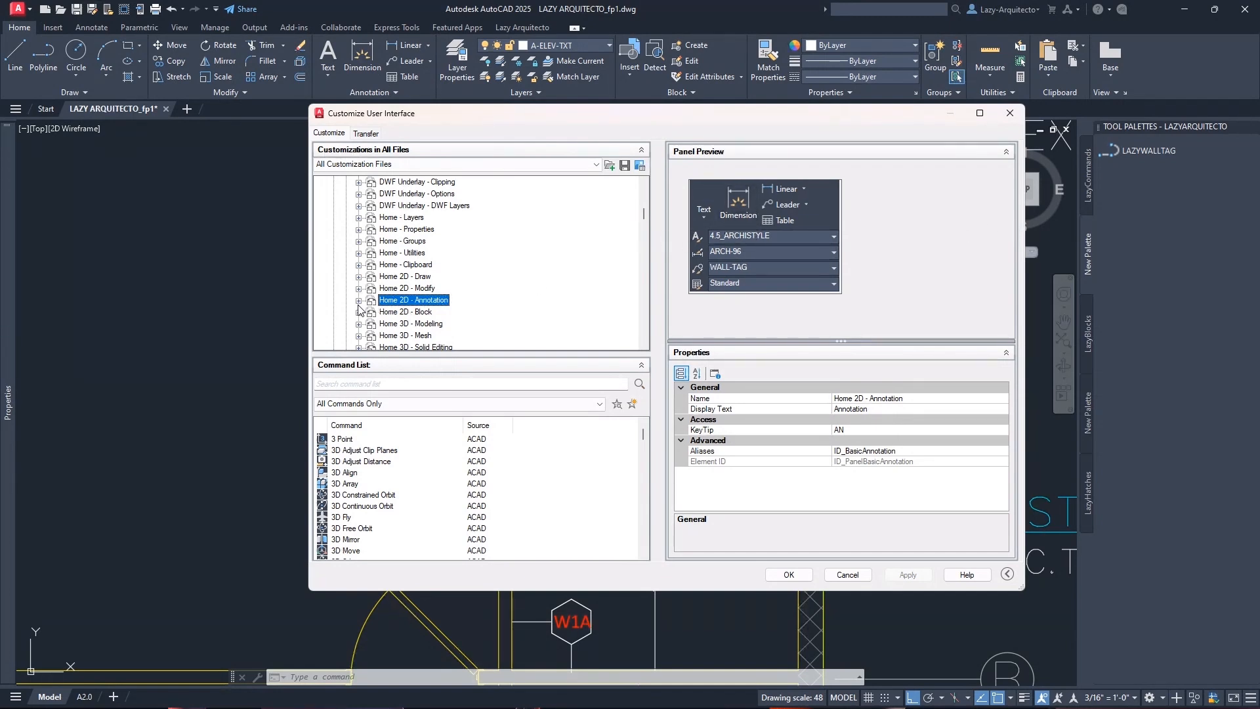
pyautogui.rightClick(395, 302)
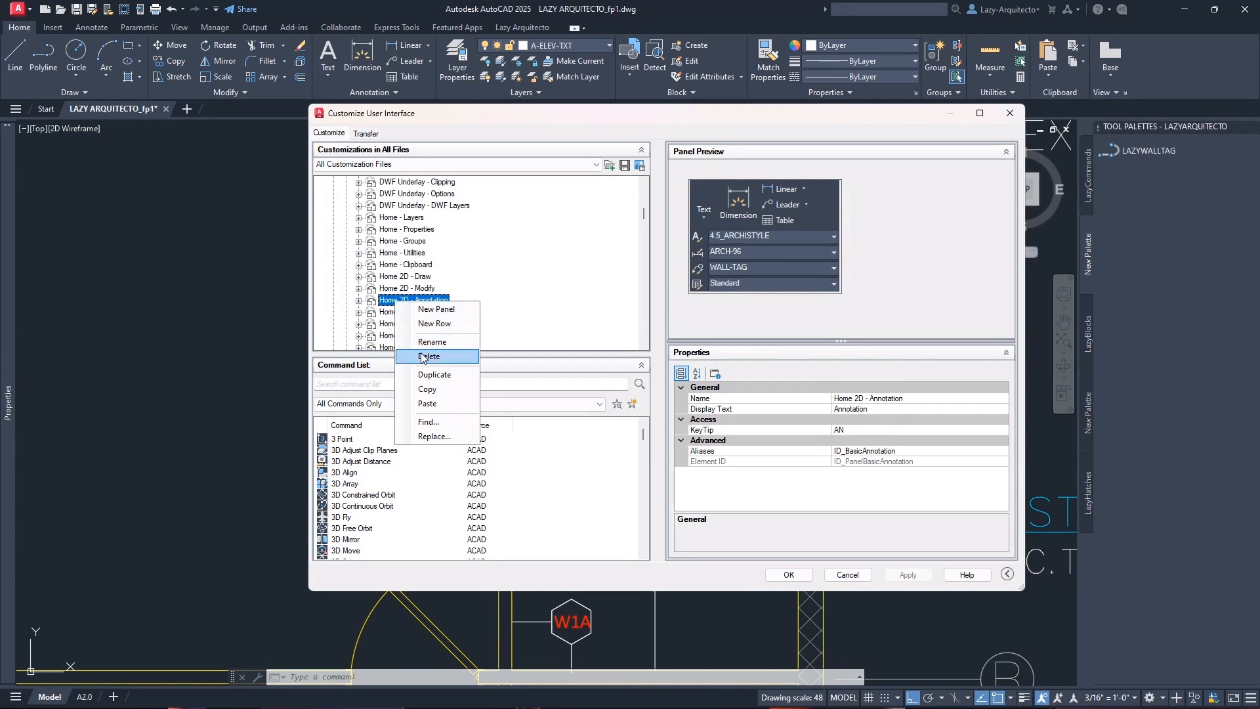
pyautogui.click(435, 374)
# Rename the duplicated Home 2D - Annotation panel as Lazy Wall Tags
pyautogui.rightClick(401, 336)
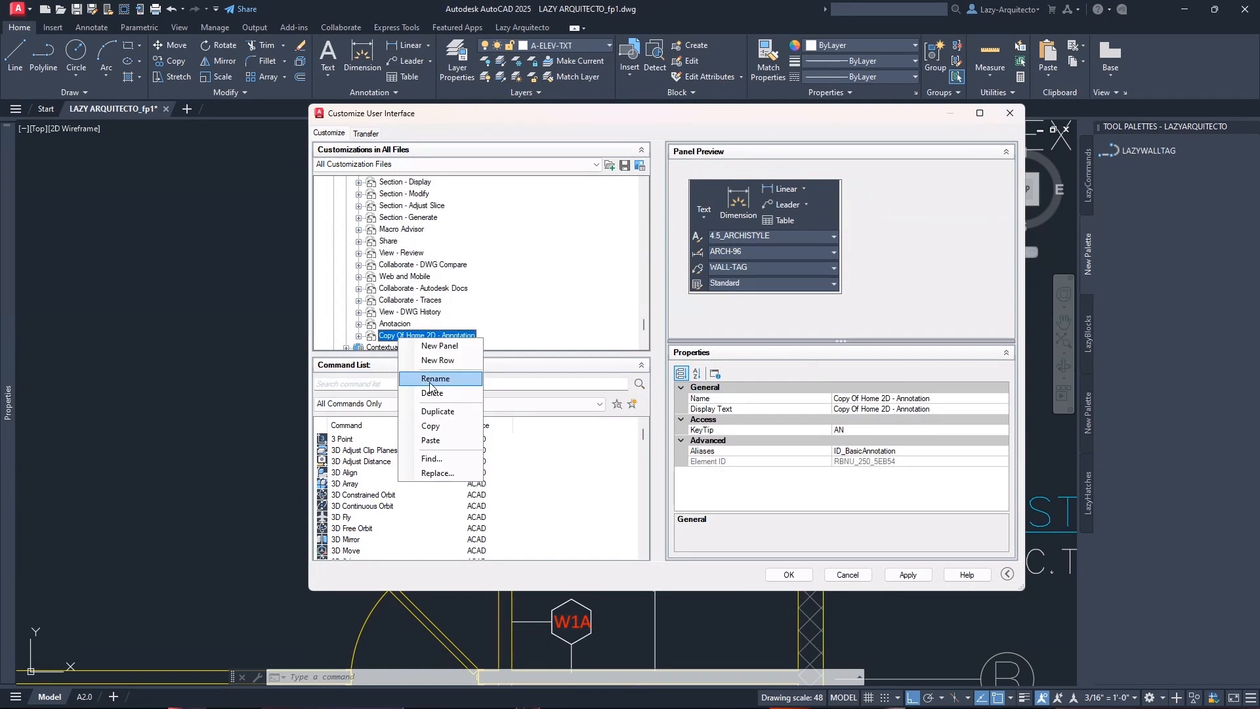
pyautogui.click(430, 380)
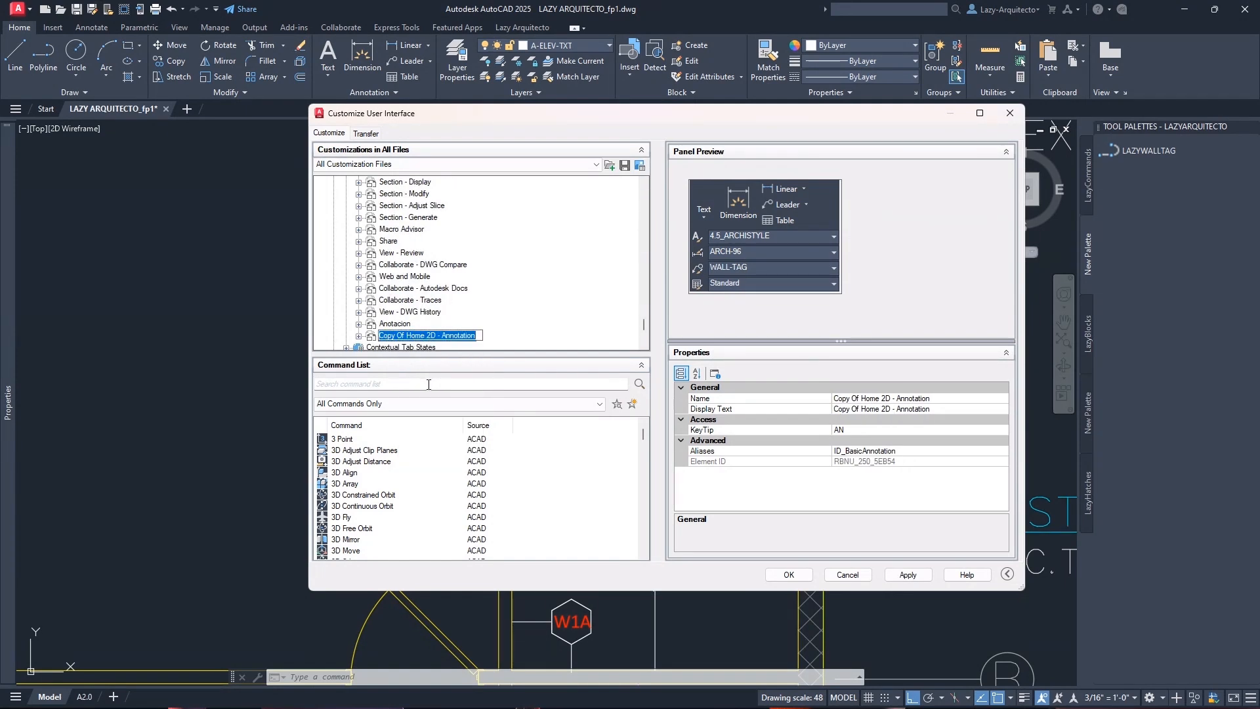
pyautogui.write('W')
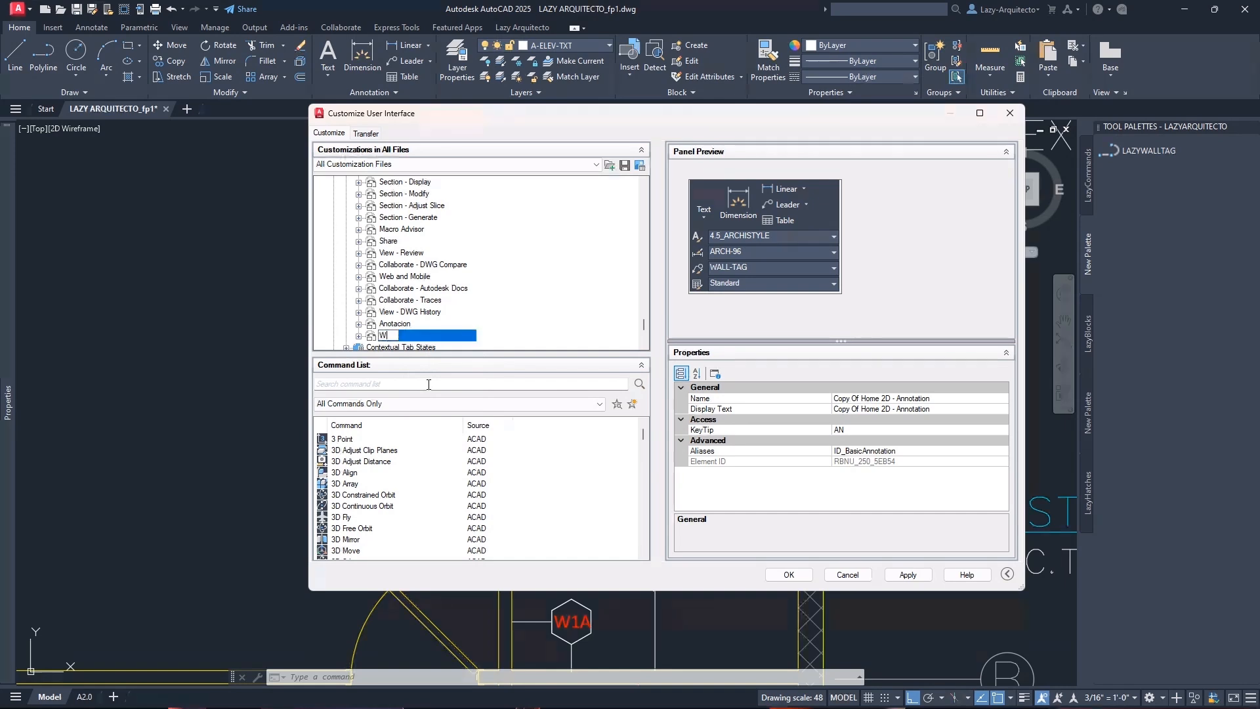
pyautogui.write('ALL')
pyautogui.write('ll T')
pyautogui.write('ags')
pyautogui.press('Home')
pyautogui.write('Lazy')
pyautogui.press('Return')
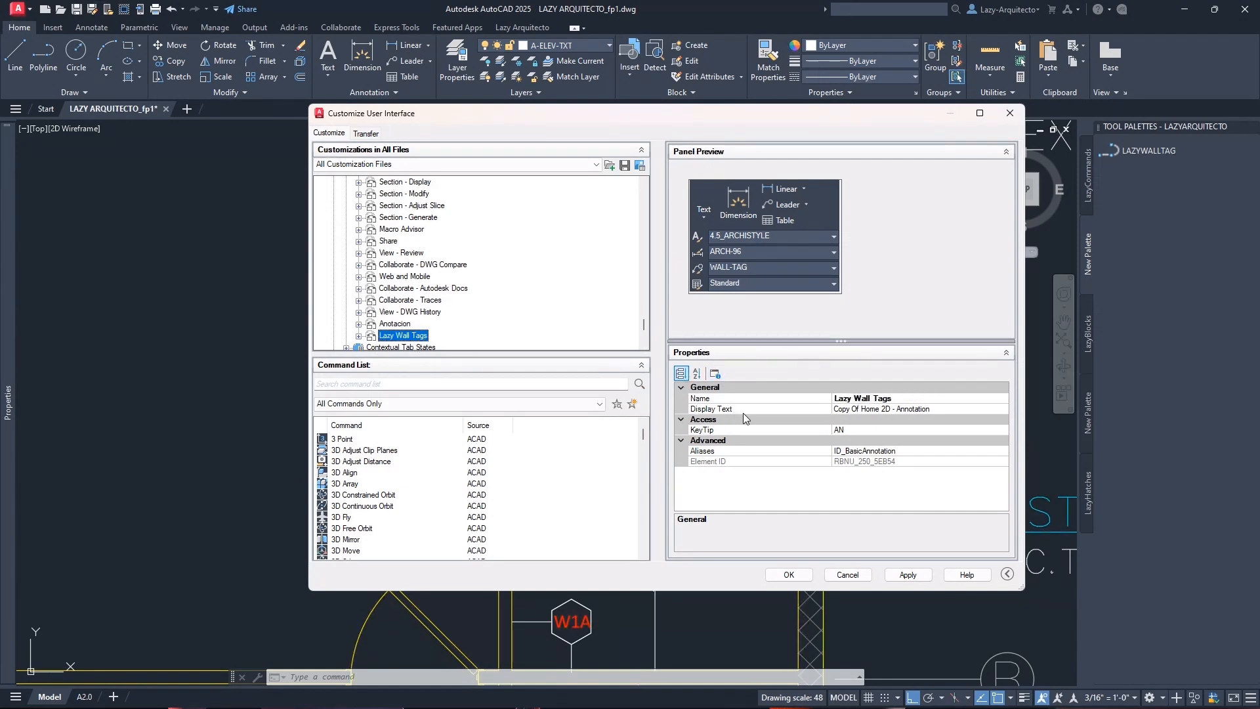
# Set the new panel's display text to Lazy Wall Tags and apply the change
pyautogui.click(897, 402)
pyautogui.click(829, 397)
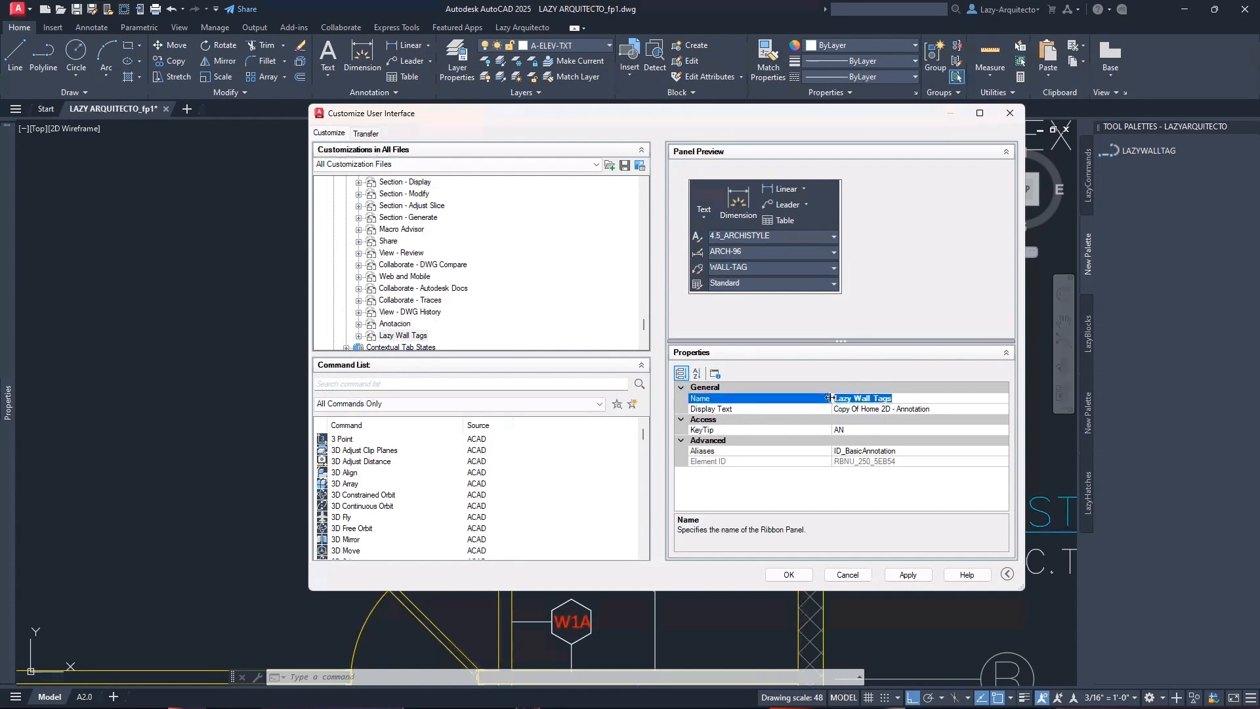
pyautogui.click(866, 411)
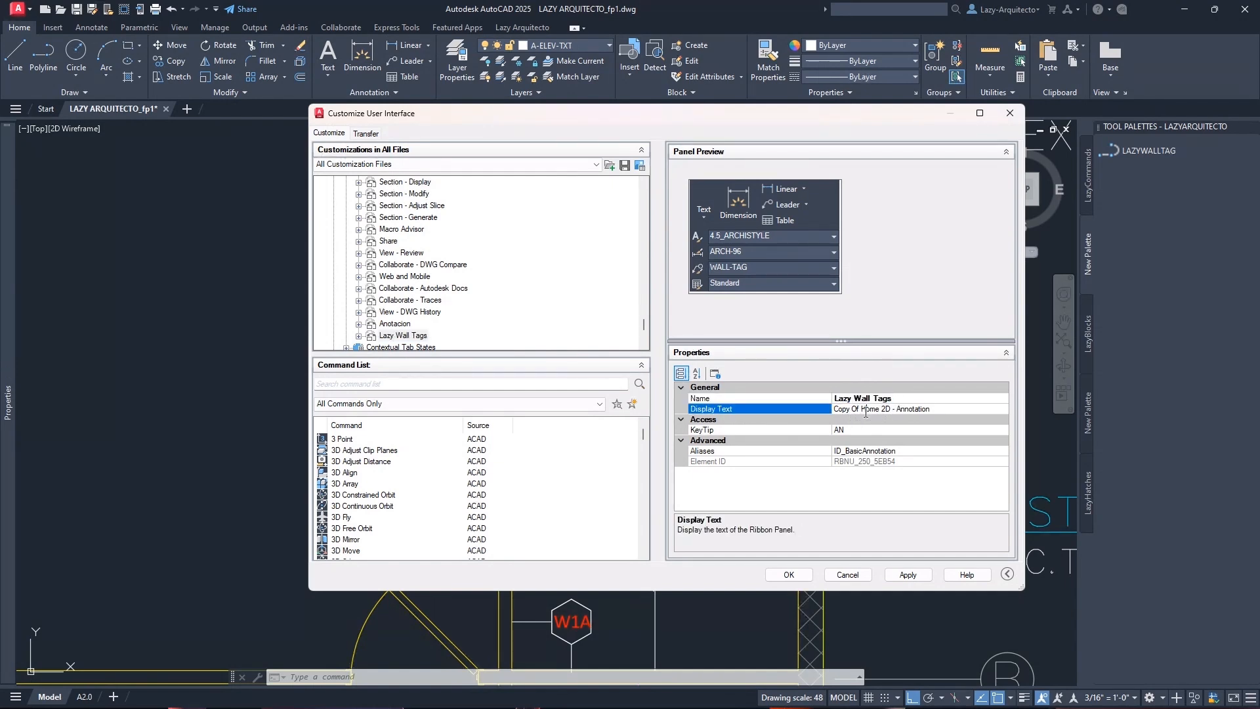
pyautogui.moveTo(935, 408); pyautogui.dragTo(814, 413)
pyautogui.write('Lazy Wall Tags')
pyautogui.click(901, 399)
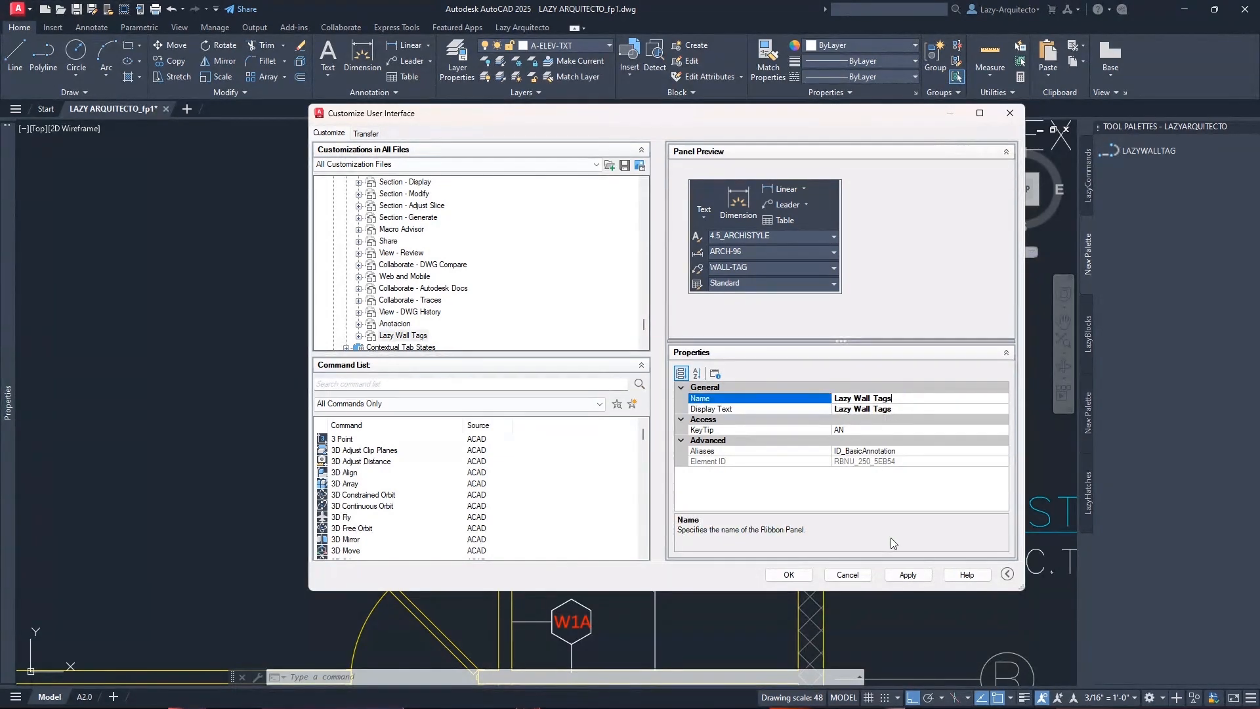
pyautogui.click(908, 575)
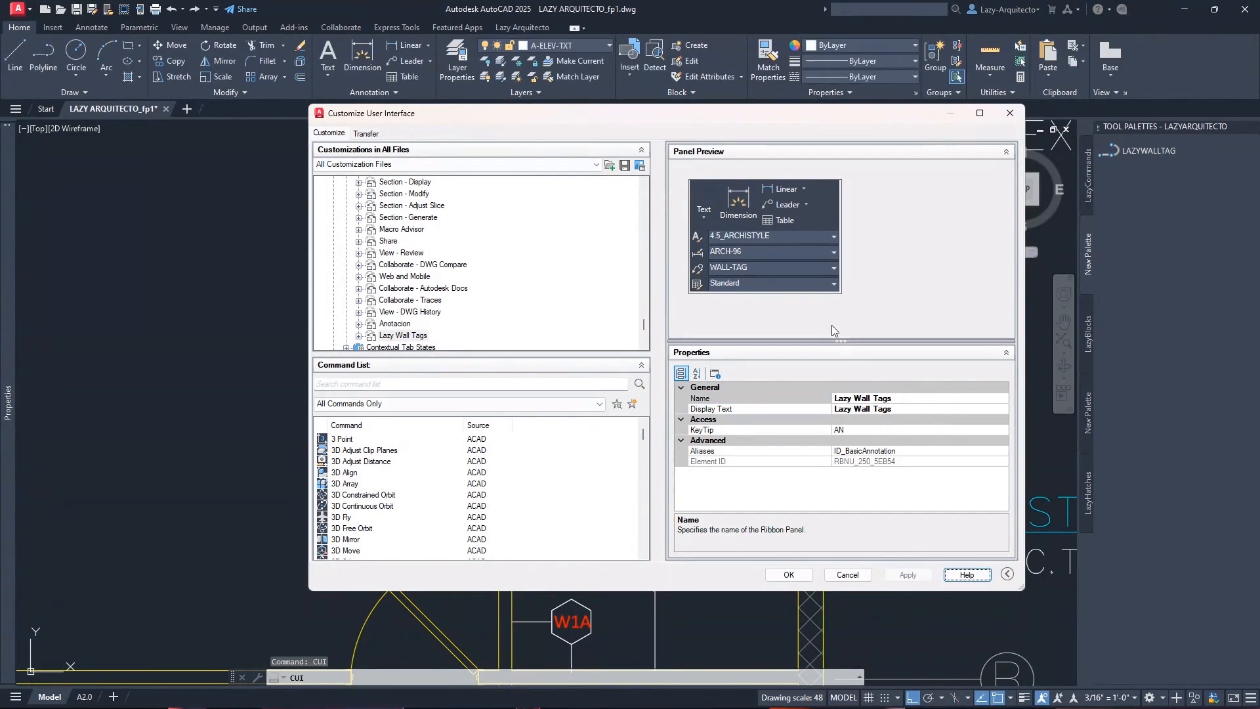
# Compare the panel previews of Lazy Wall Tags and Anotacion
pyautogui.click(398, 337)
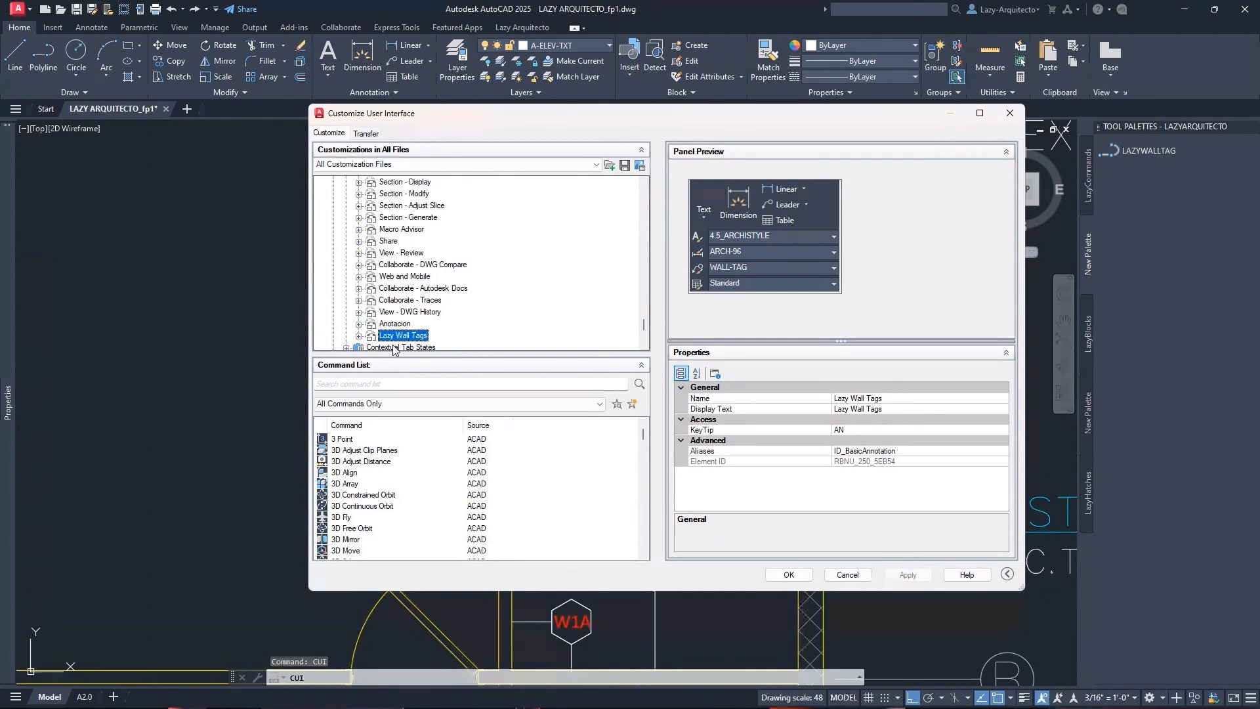
pyautogui.click(399, 338)
pyautogui.click(399, 325)
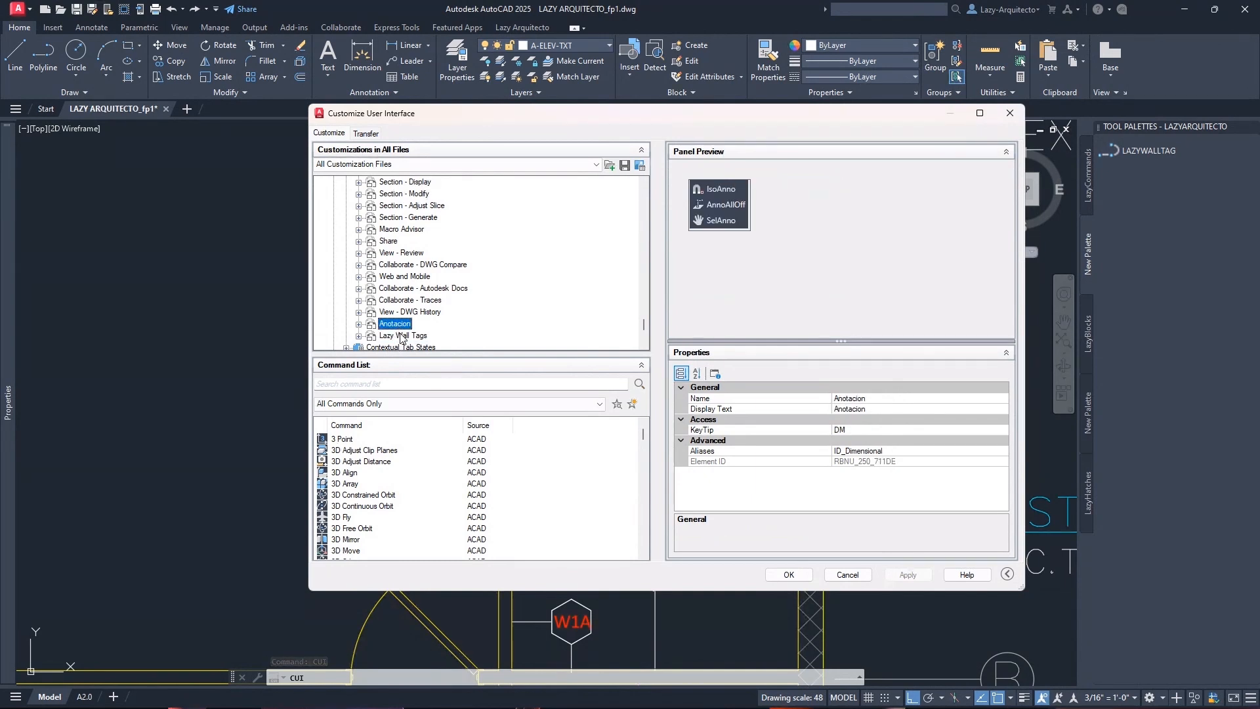
pyautogui.click(421, 335)
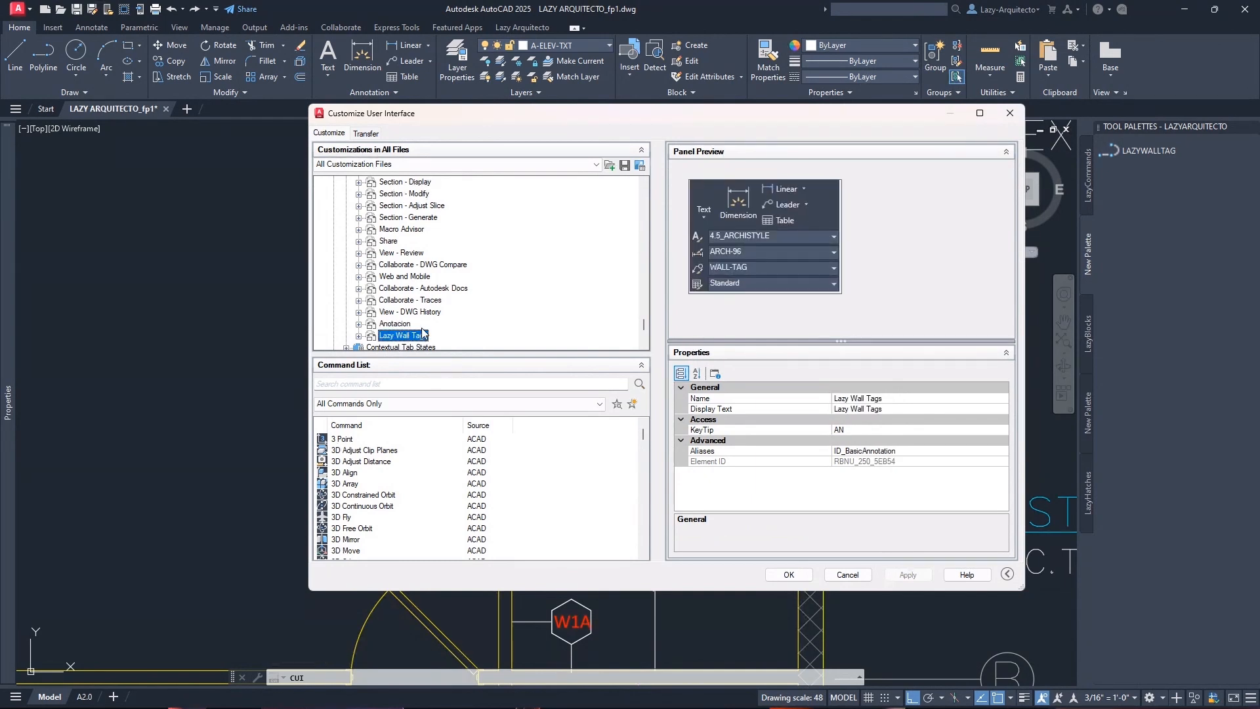
# Expand the ribbon's Tabs branch and the Lazy Arquitecto tab that contains the Anotacion panel, and select that tab
pyautogui.scroll(5, 423, 293)
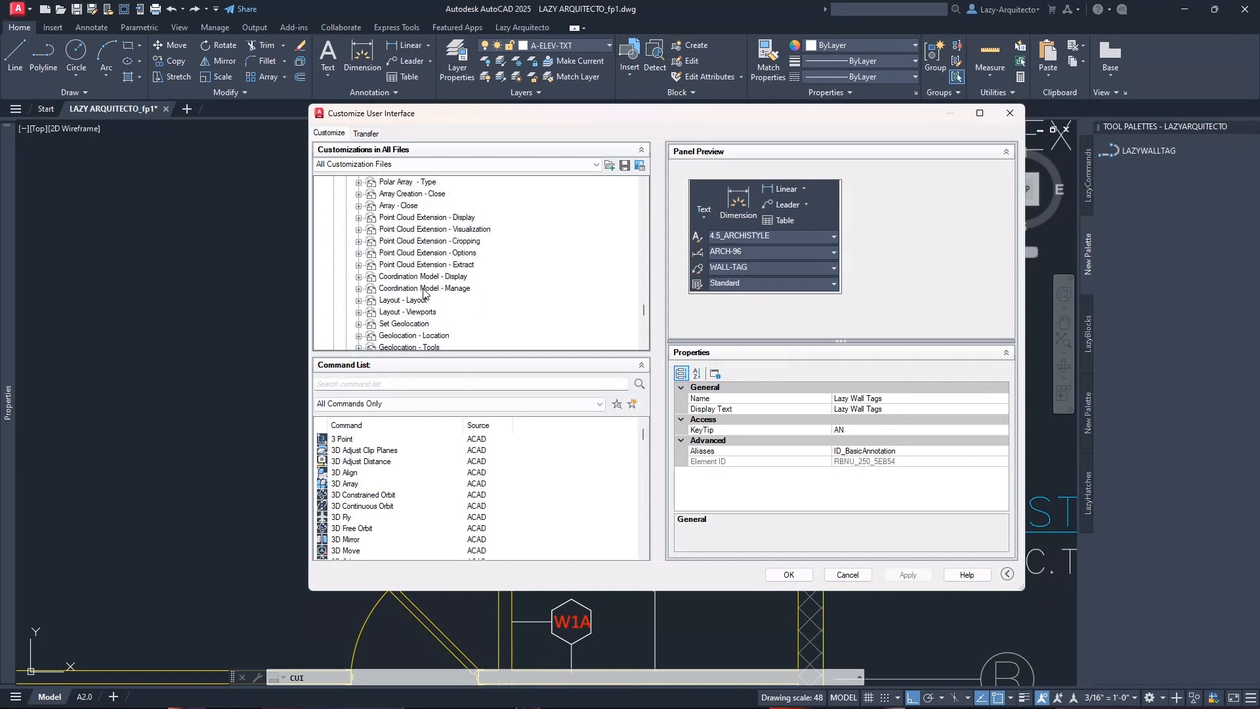
pyautogui.scroll(10, 424, 293)
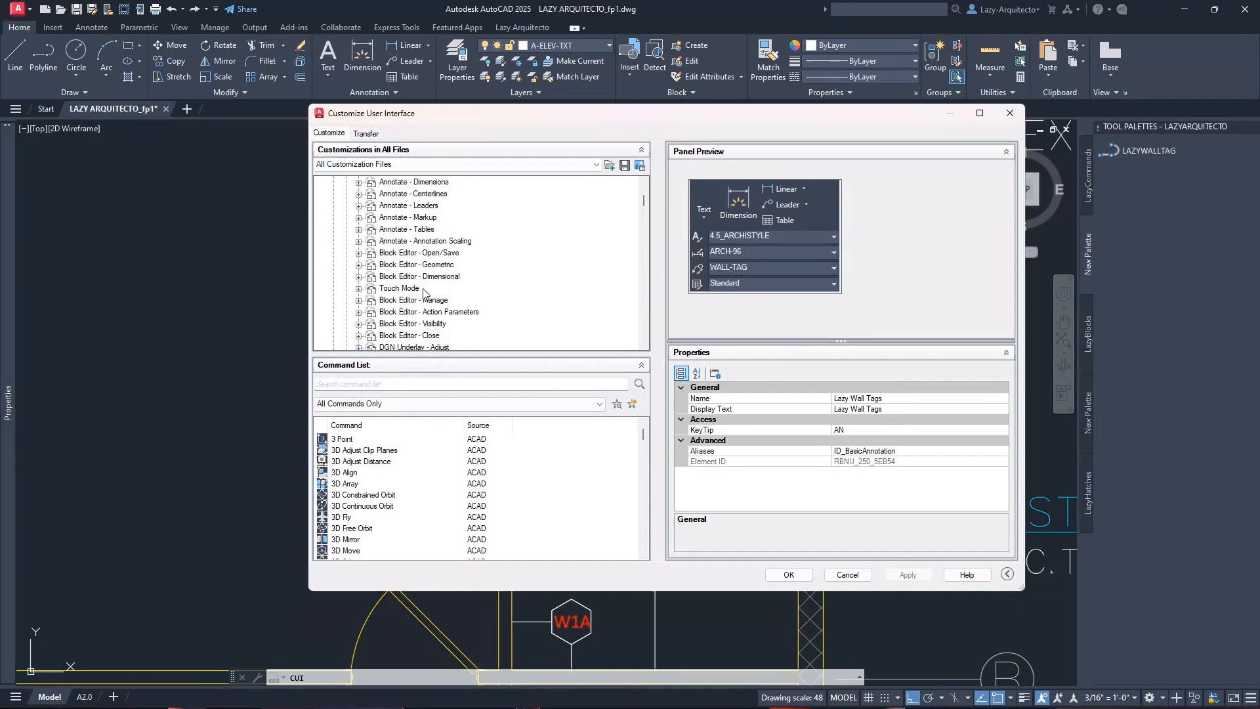
pyautogui.scroll(4, 424, 294)
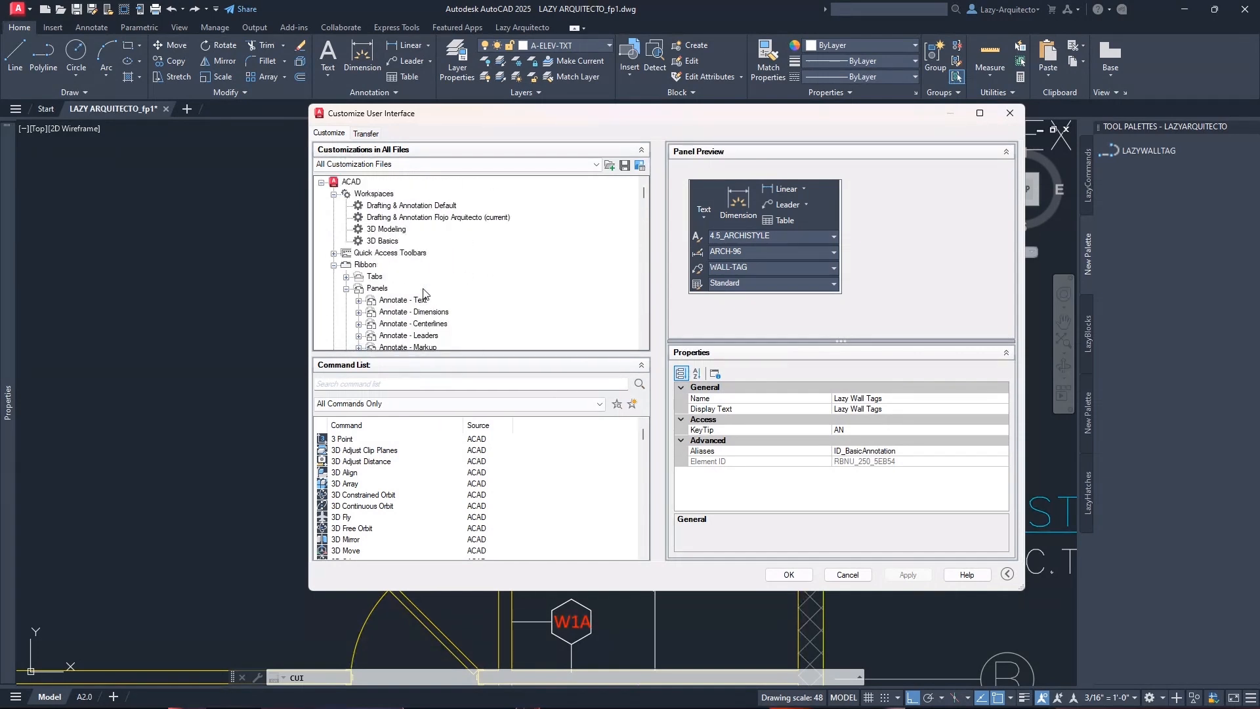
pyautogui.click(346, 276)
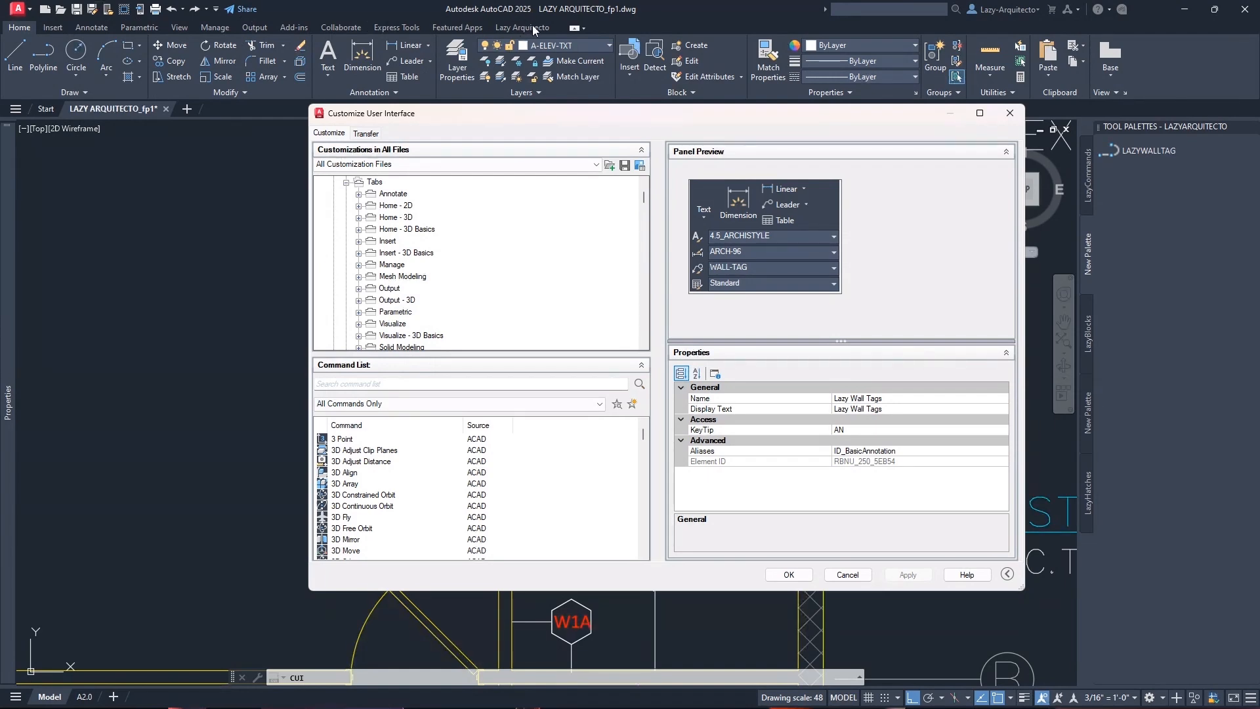
pyautogui.scroll(-15, 419, 271)
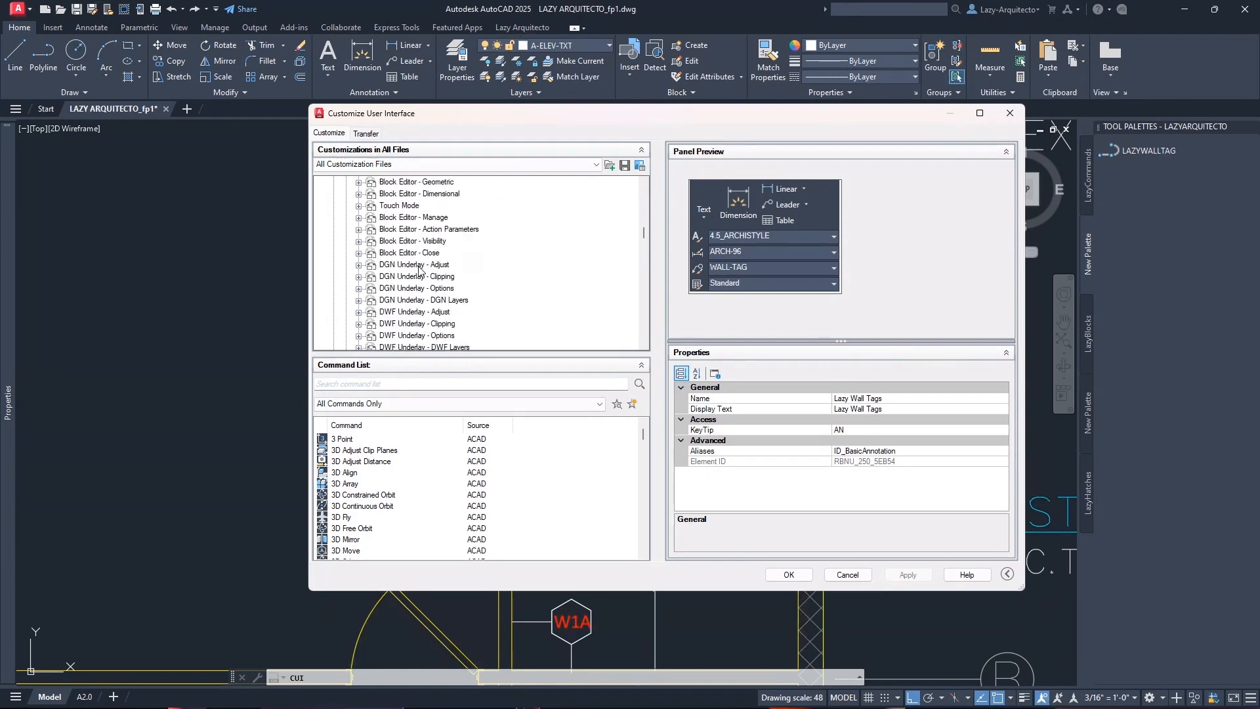
pyautogui.scroll(7, 419, 270)
pyautogui.scroll(-3, 417, 270)
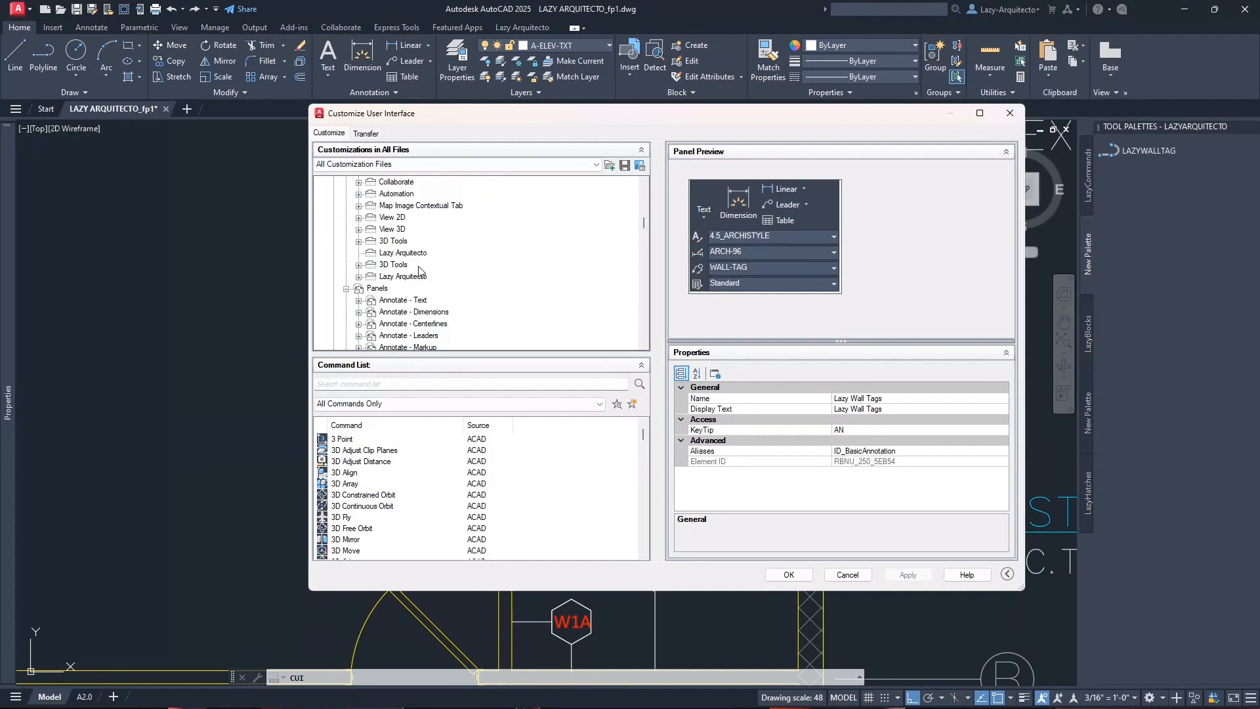
pyautogui.click(359, 277)
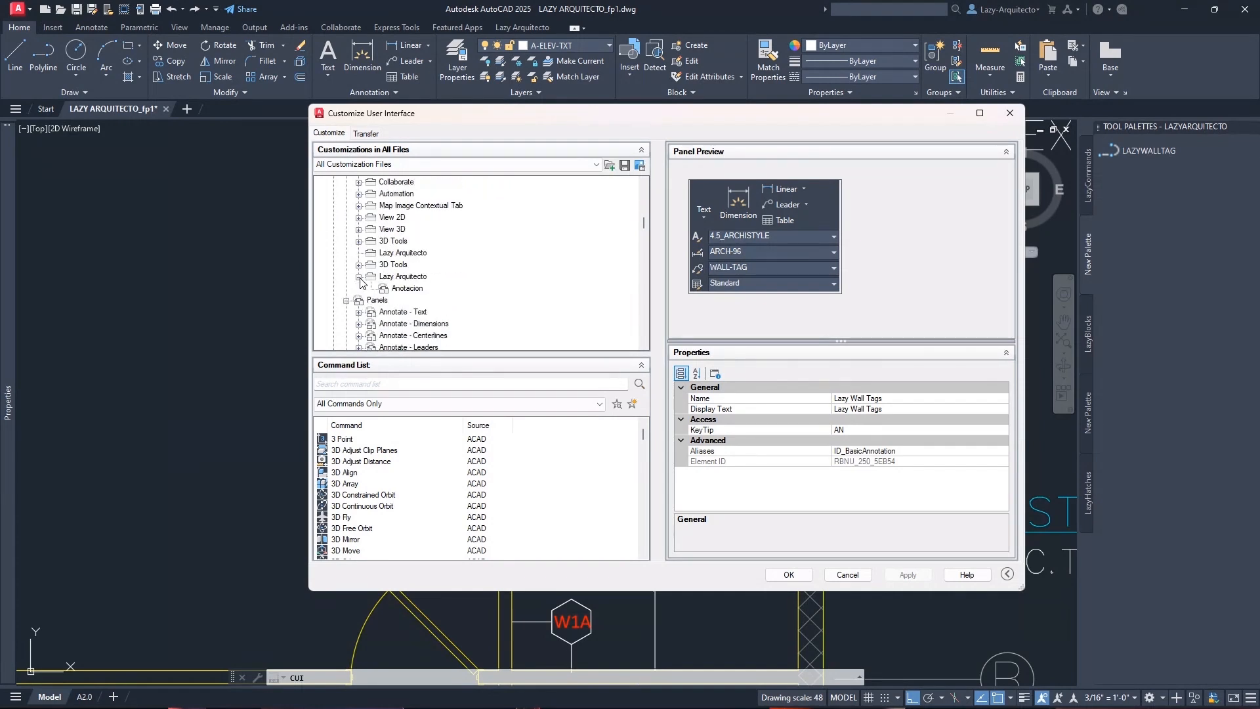
pyautogui.click(394, 277)
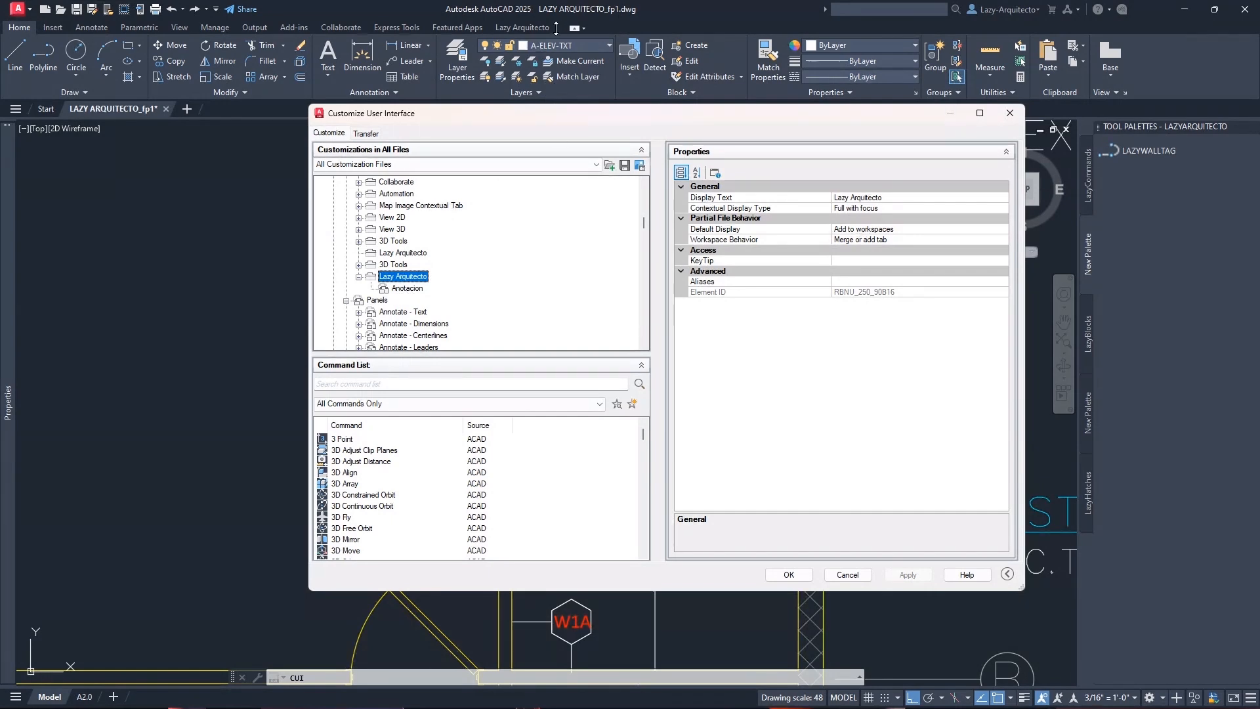
# Add the Lazy Wall Tags panel from the Panels branch to the Lazy Arquitecto tab, beside Anotacion
pyautogui.scroll(-15, 432, 321)
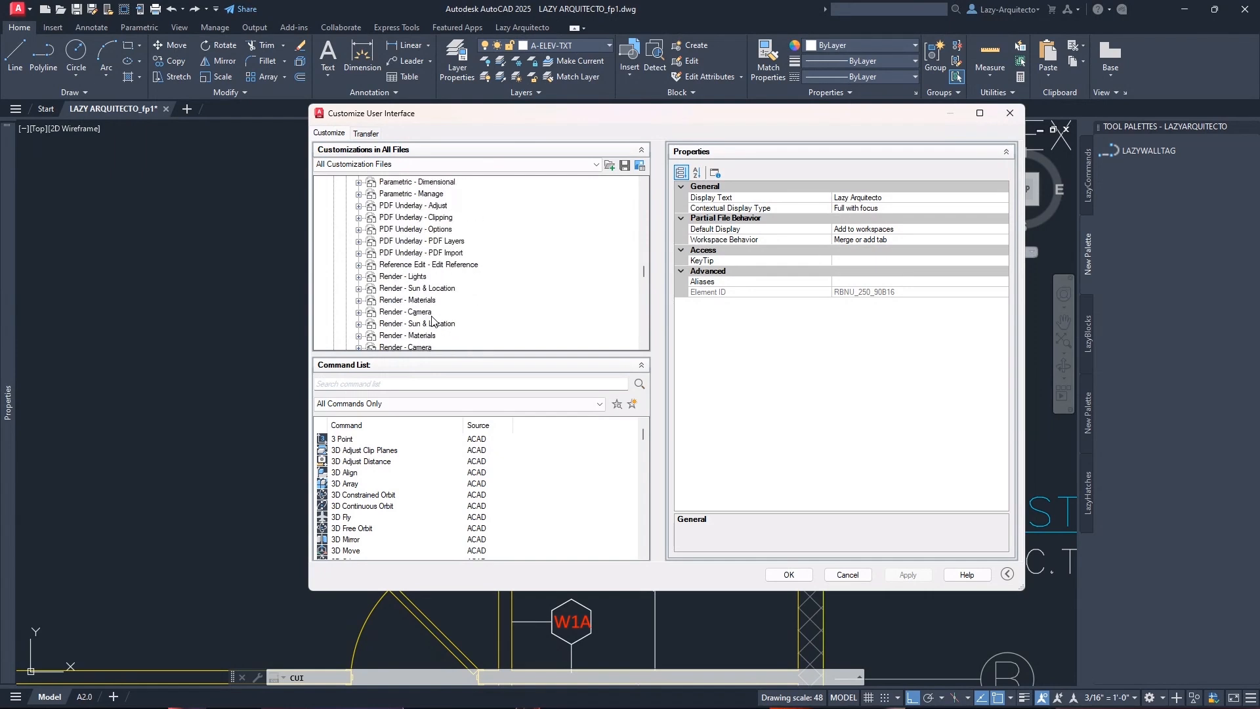
pyautogui.scroll(-12, 432, 321)
pyautogui.scroll(3, 423, 309)
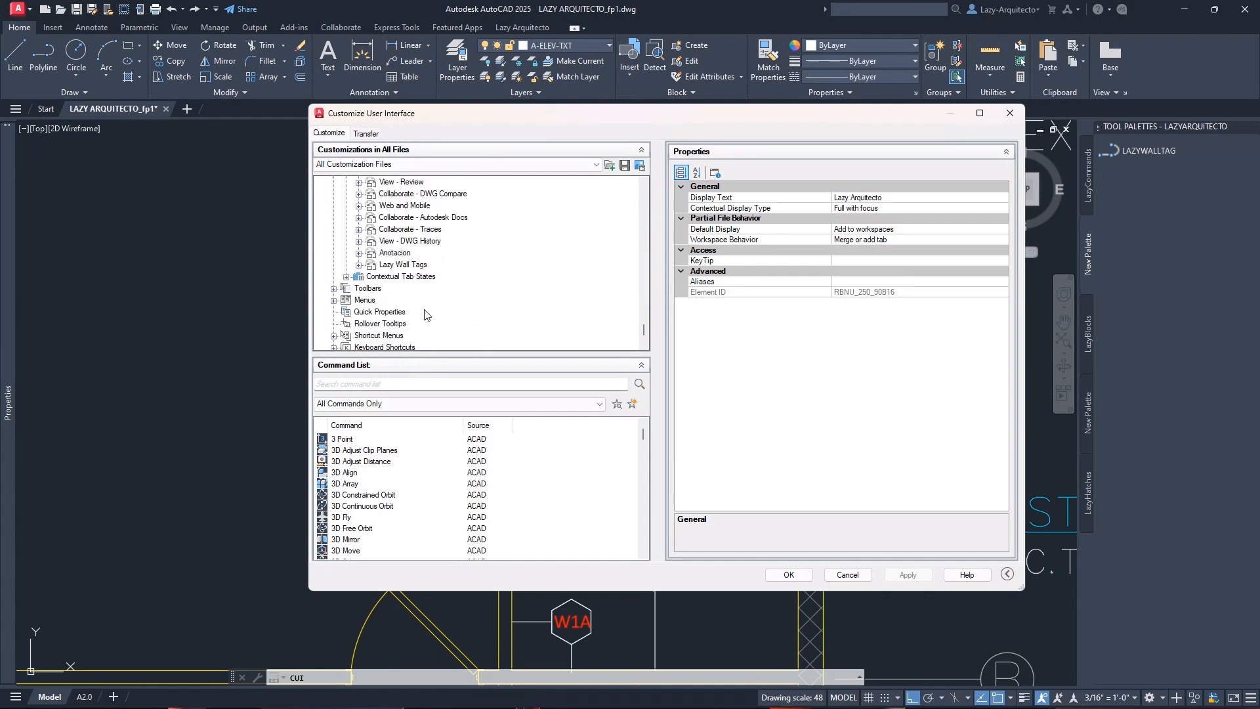
pyautogui.click(419, 265)
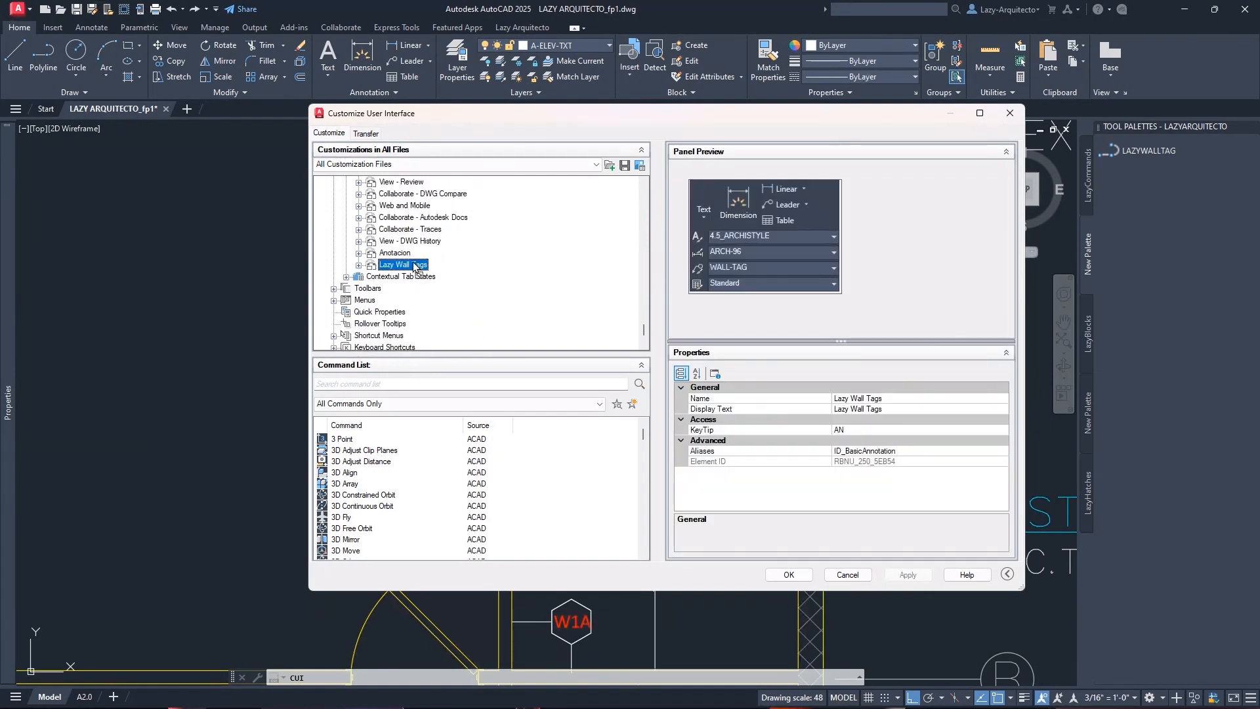
pyautogui.moveTo(418, 265)
pyautogui.mouseDown()
pyautogui.moveTo(411, 185)
pyautogui.moveTo(413, 277)
pyautogui.mouseUp()
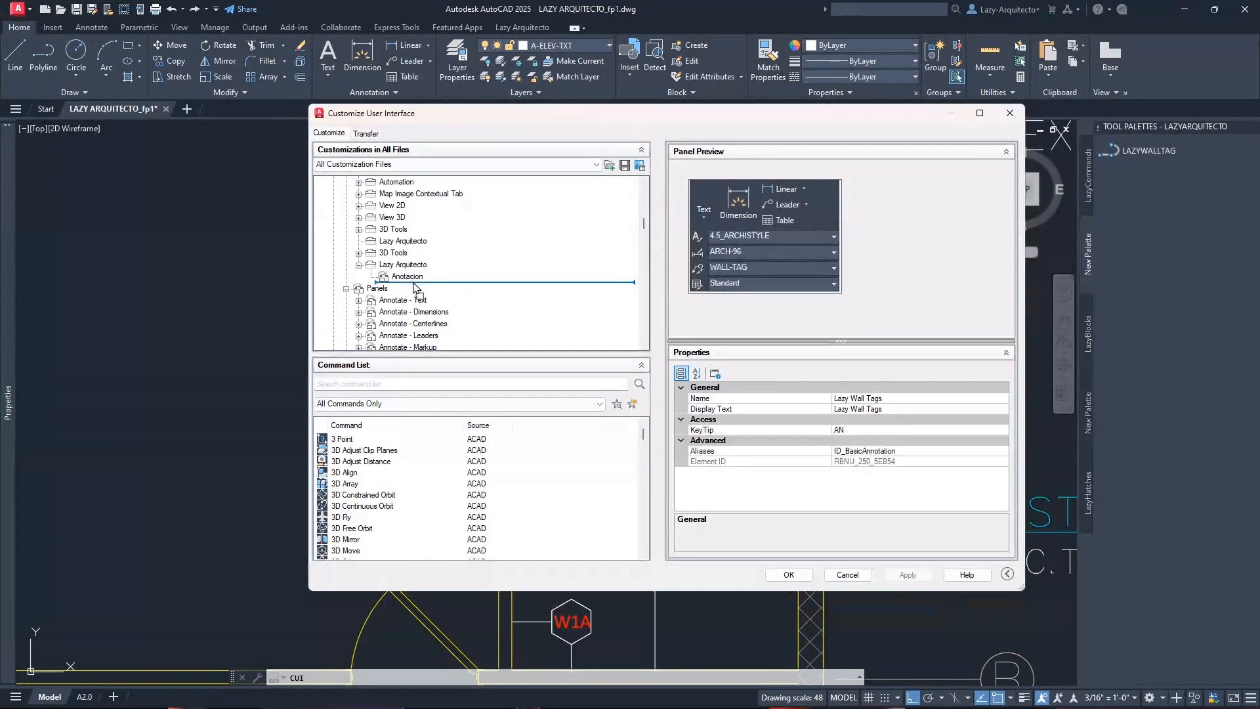
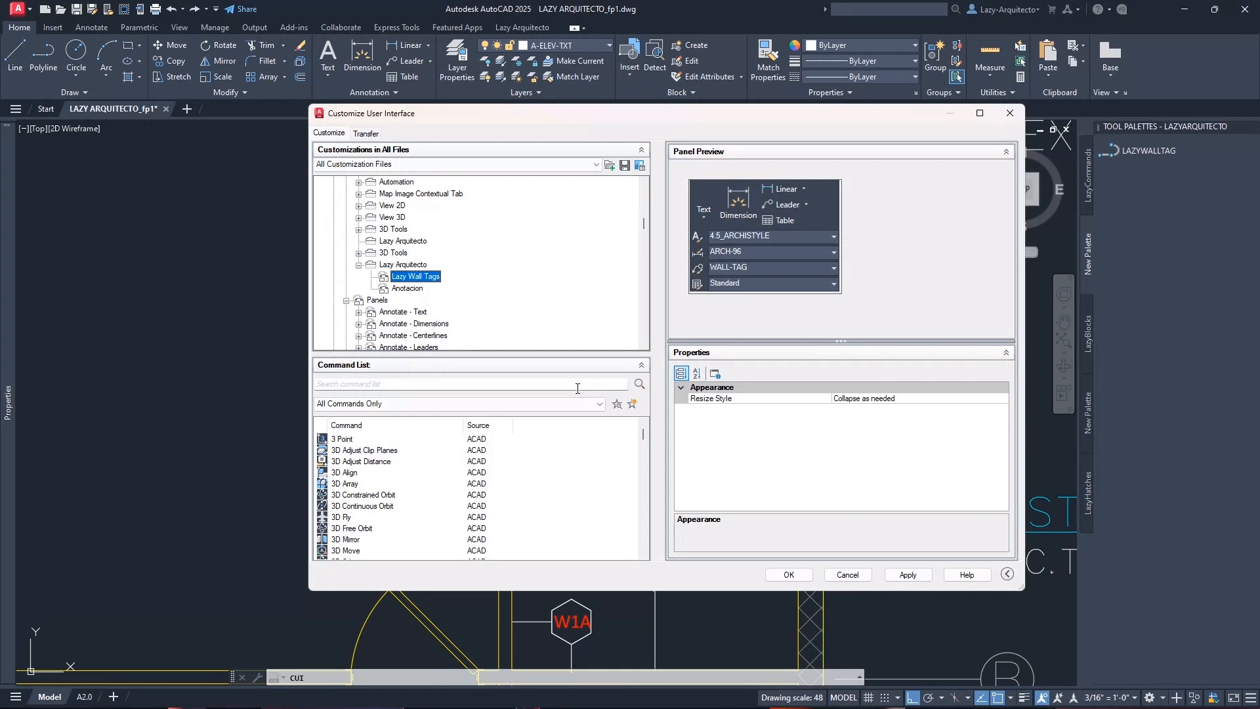
# Apply the customization, close the editor, and check the Lazy Wall Tags panel on the Lazy Arquitecto ribbon
pyautogui.click(908, 575)
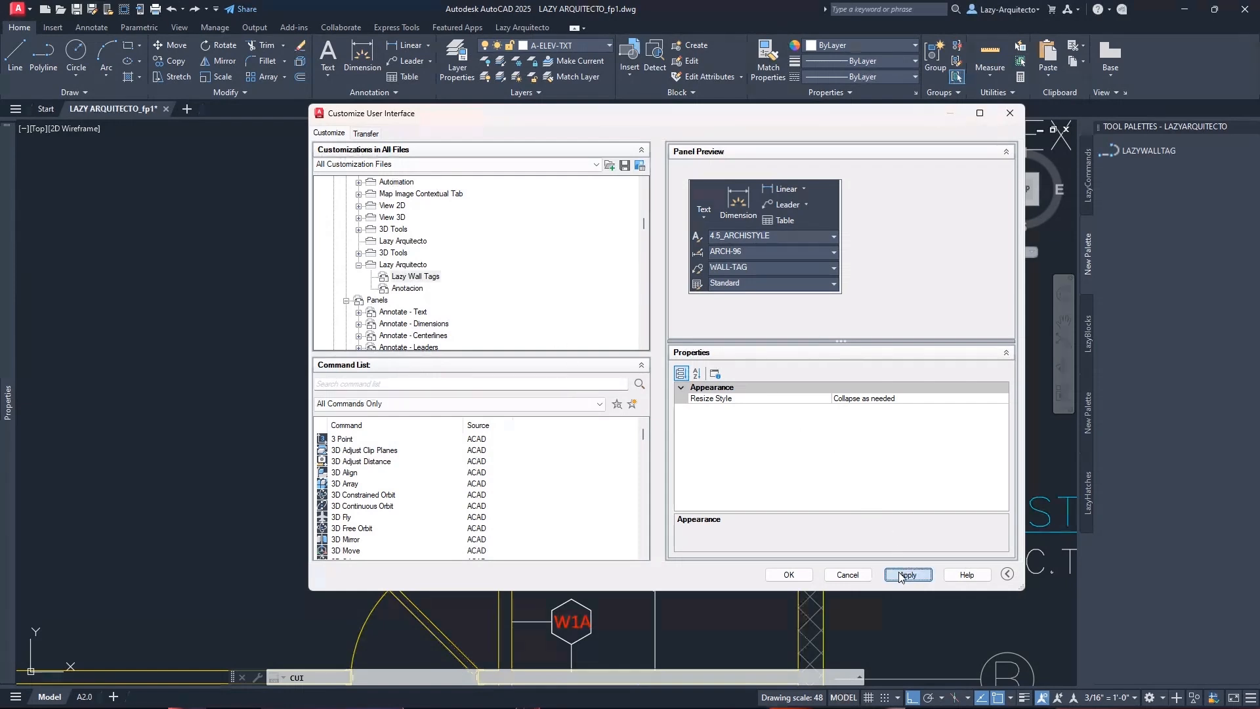
pyautogui.click(789, 575)
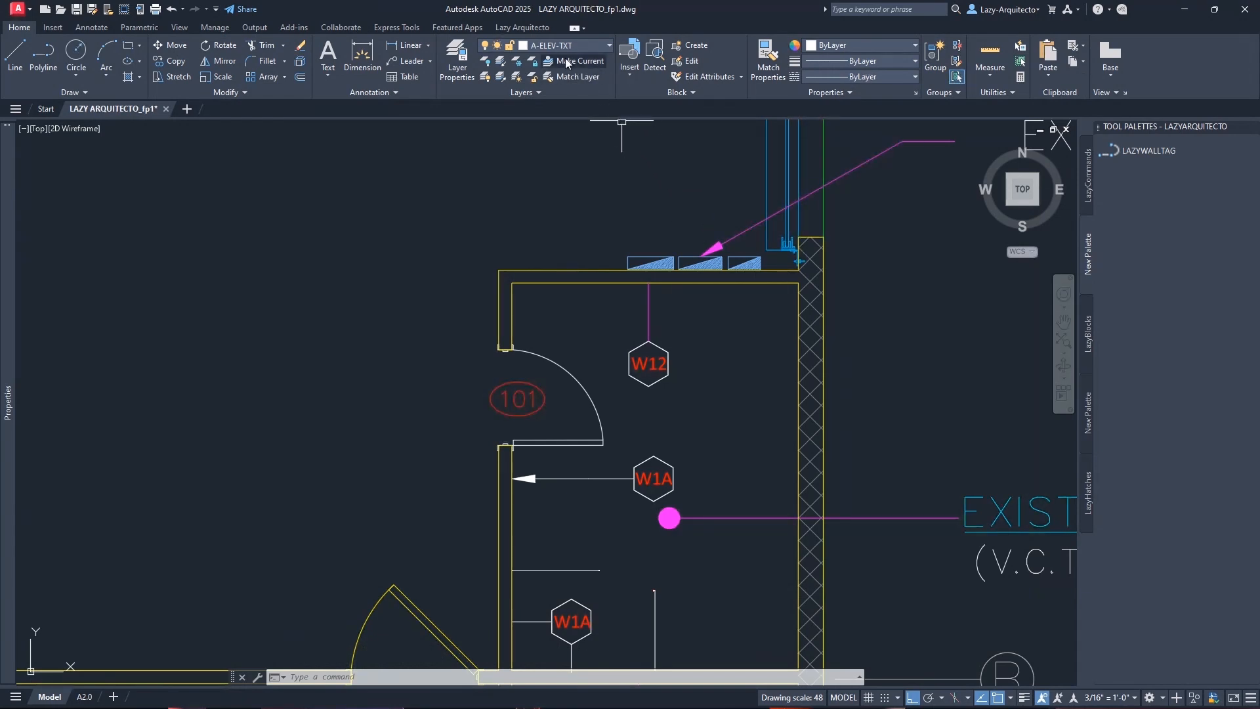
pyautogui.click(516, 30)
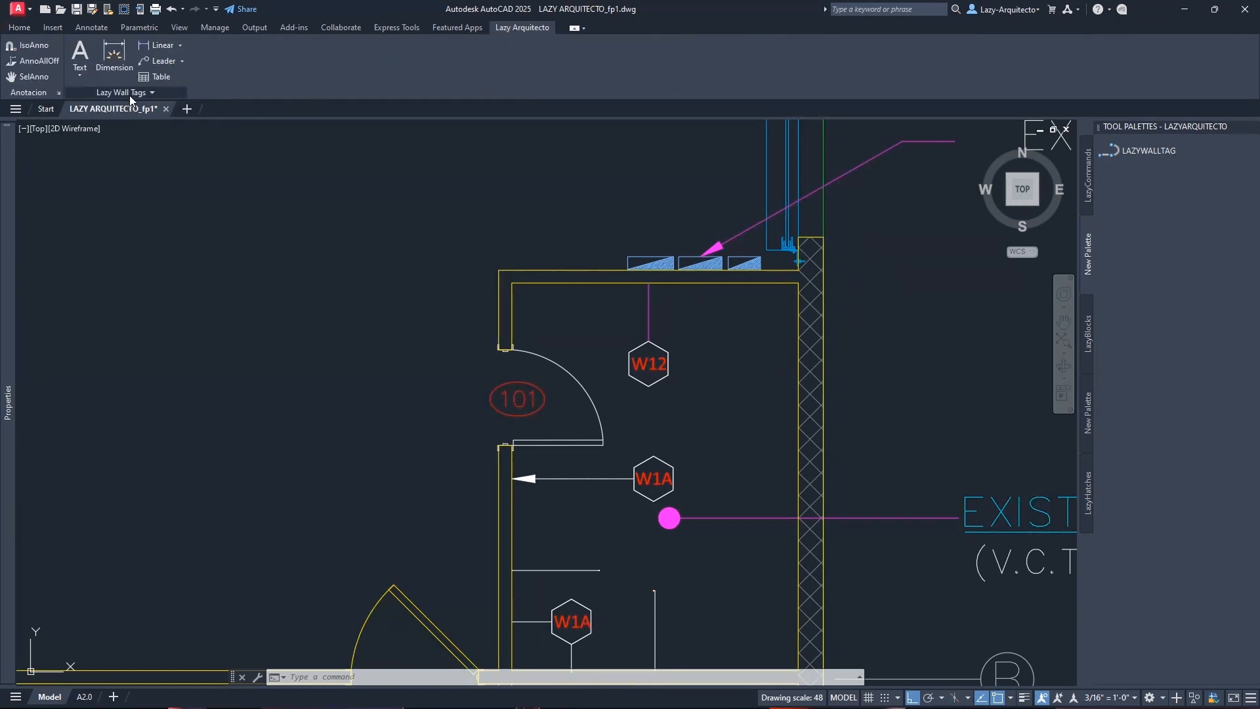
pyautogui.click(82, 77)
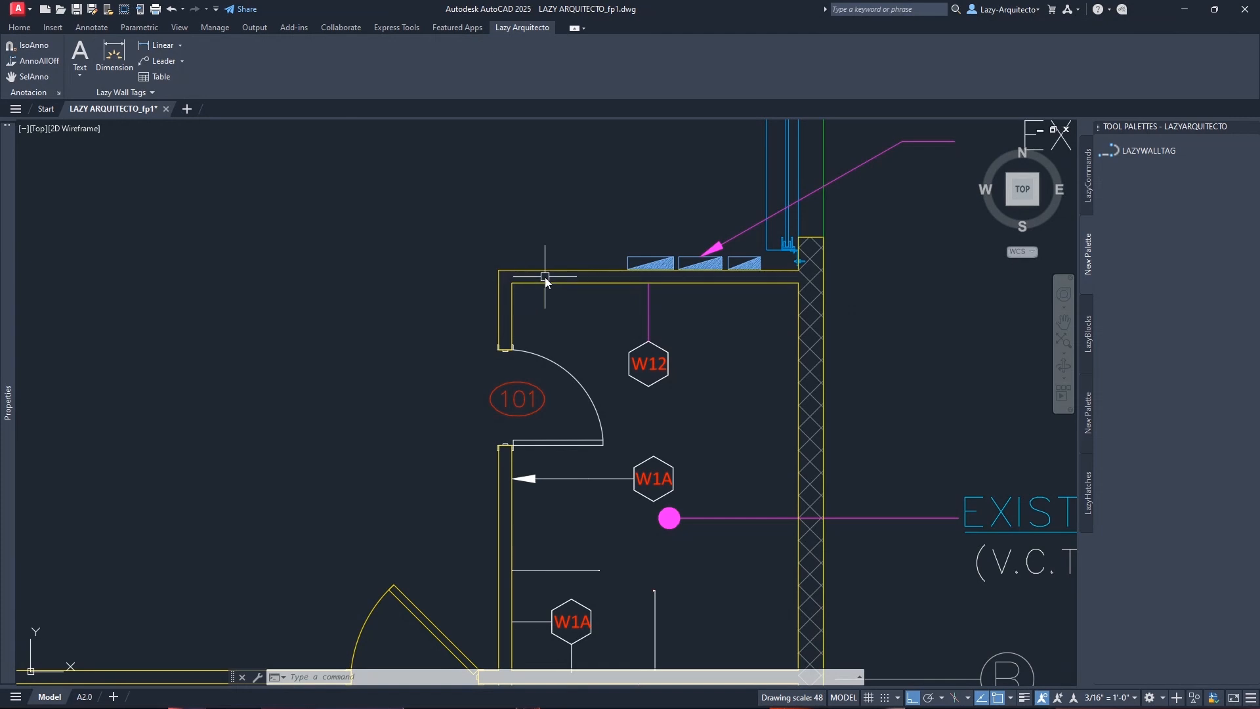
# Reopen the Customize User Interface editor with CUI and inspect the Lazy Wall Tags panel under the Lazy Arquitecto tab
pyautogui.write('cui')
pyautogui.press('Return')
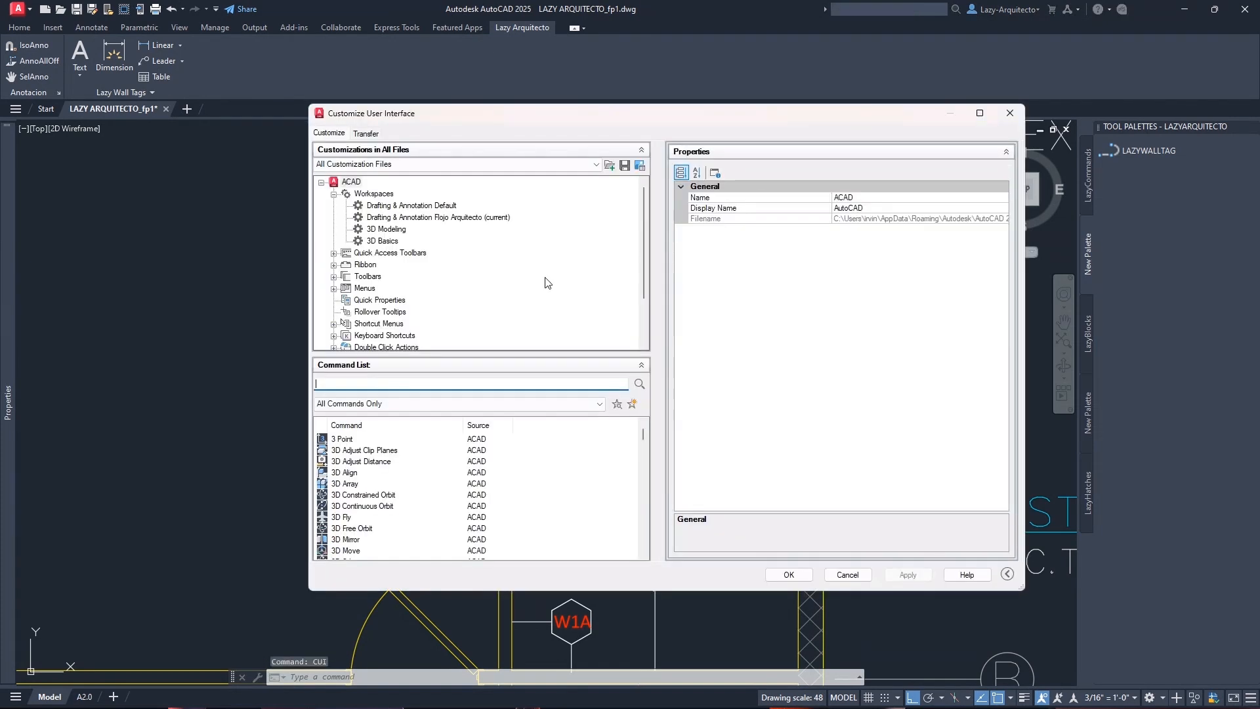
pyautogui.click(334, 264)
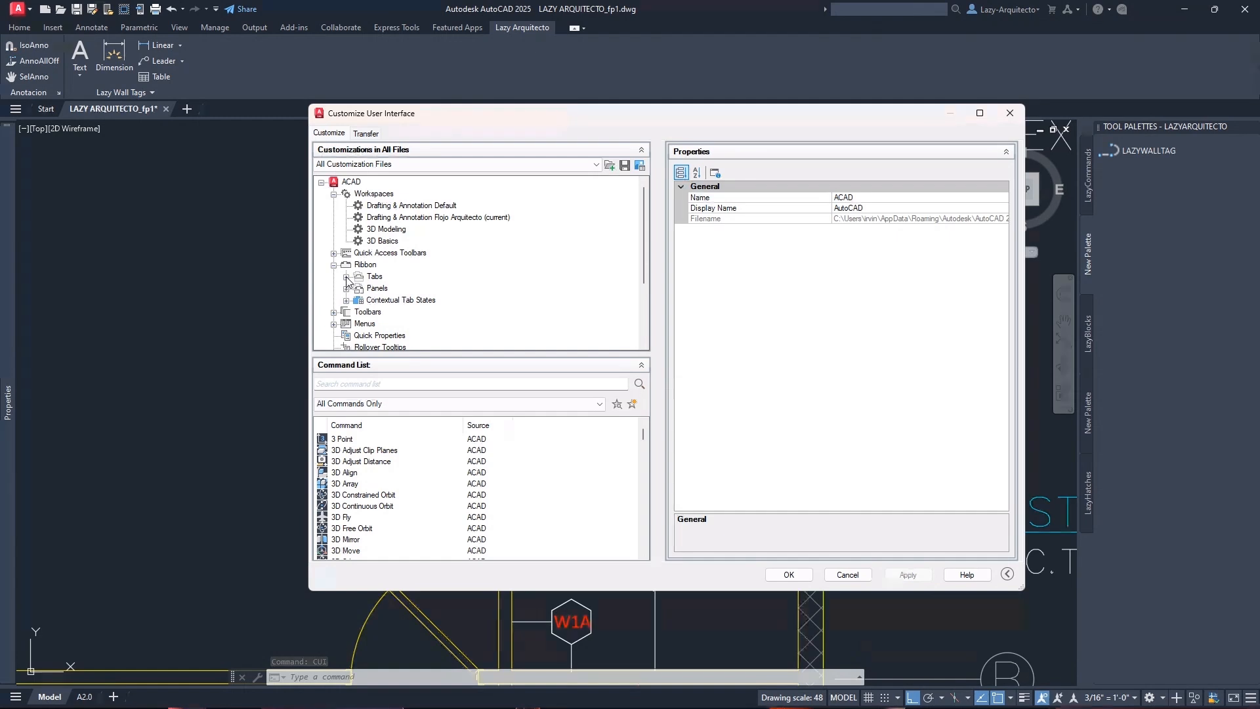
pyautogui.click(347, 277)
pyautogui.scroll(-9, 391, 273)
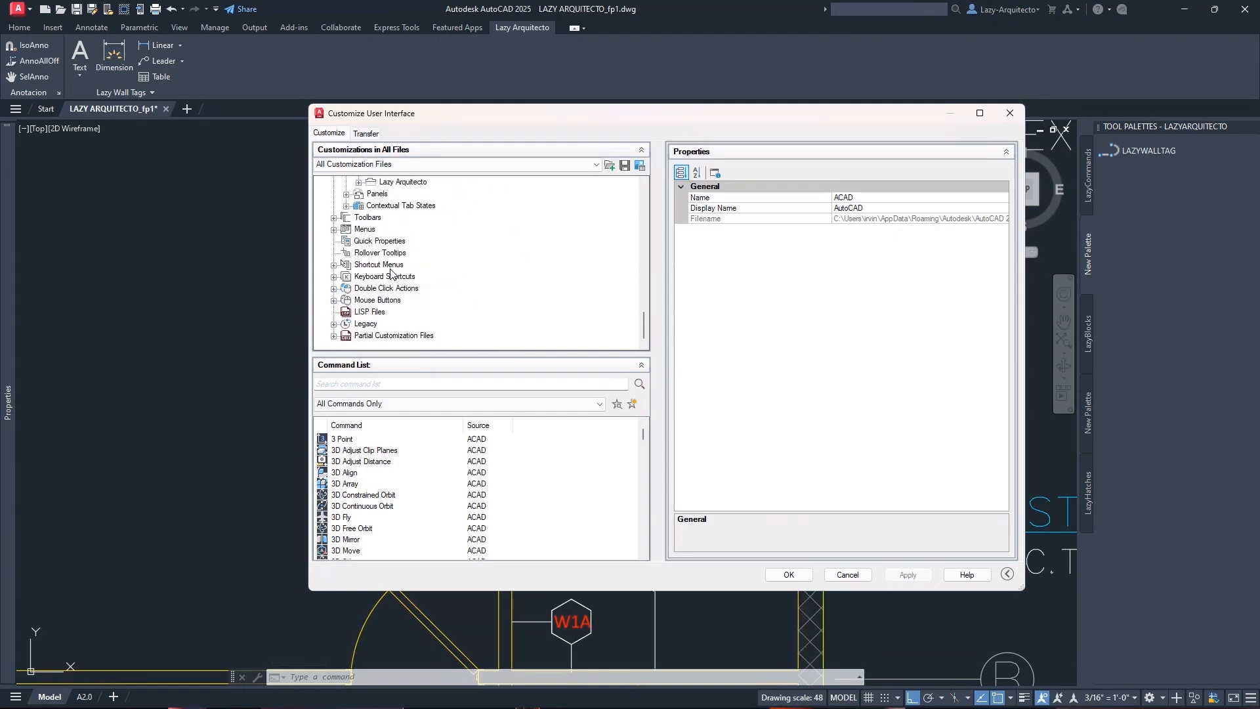
pyautogui.scroll(1, 391, 272)
pyautogui.click(359, 218)
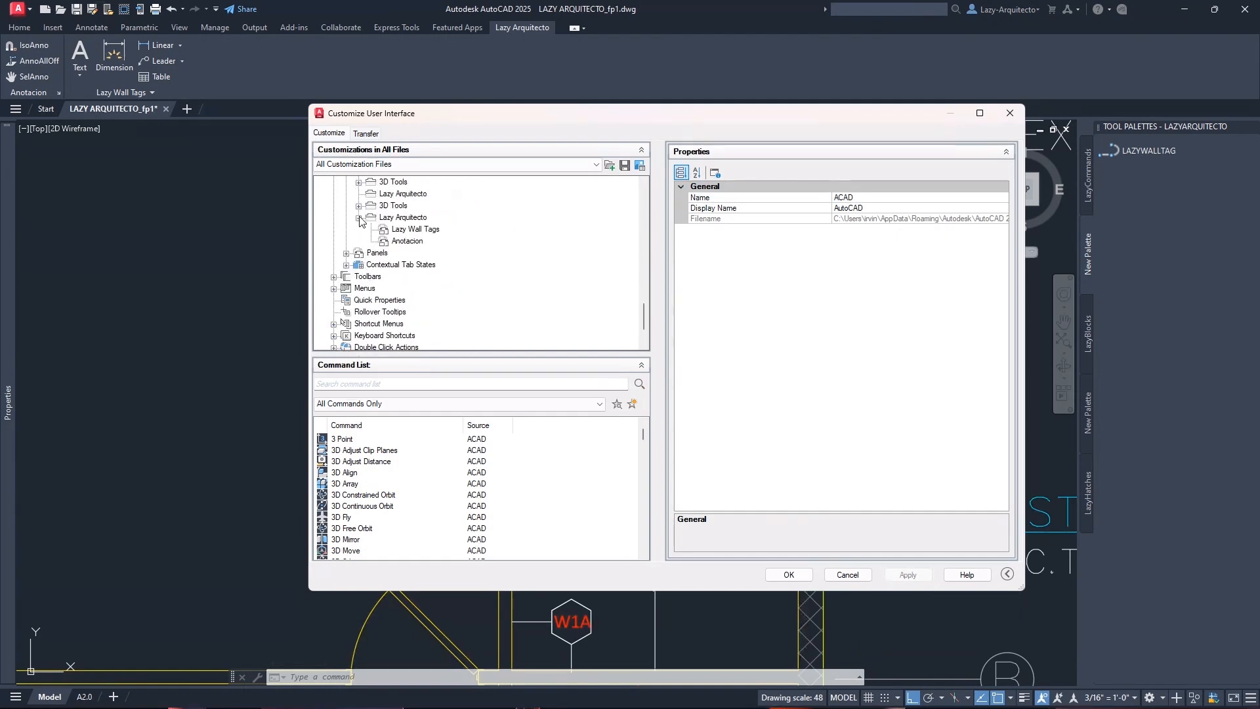
pyautogui.click(405, 230)
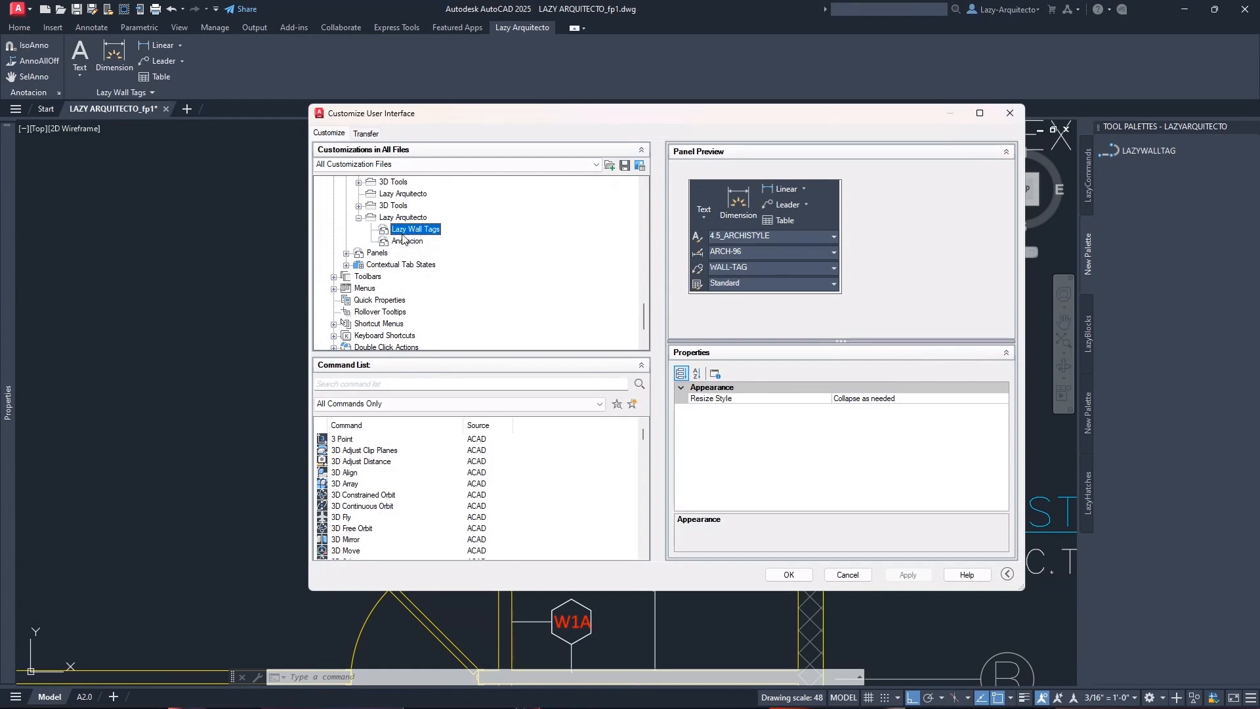
pyautogui.scroll(10, 404, 223)
pyautogui.scroll(5, 404, 223)
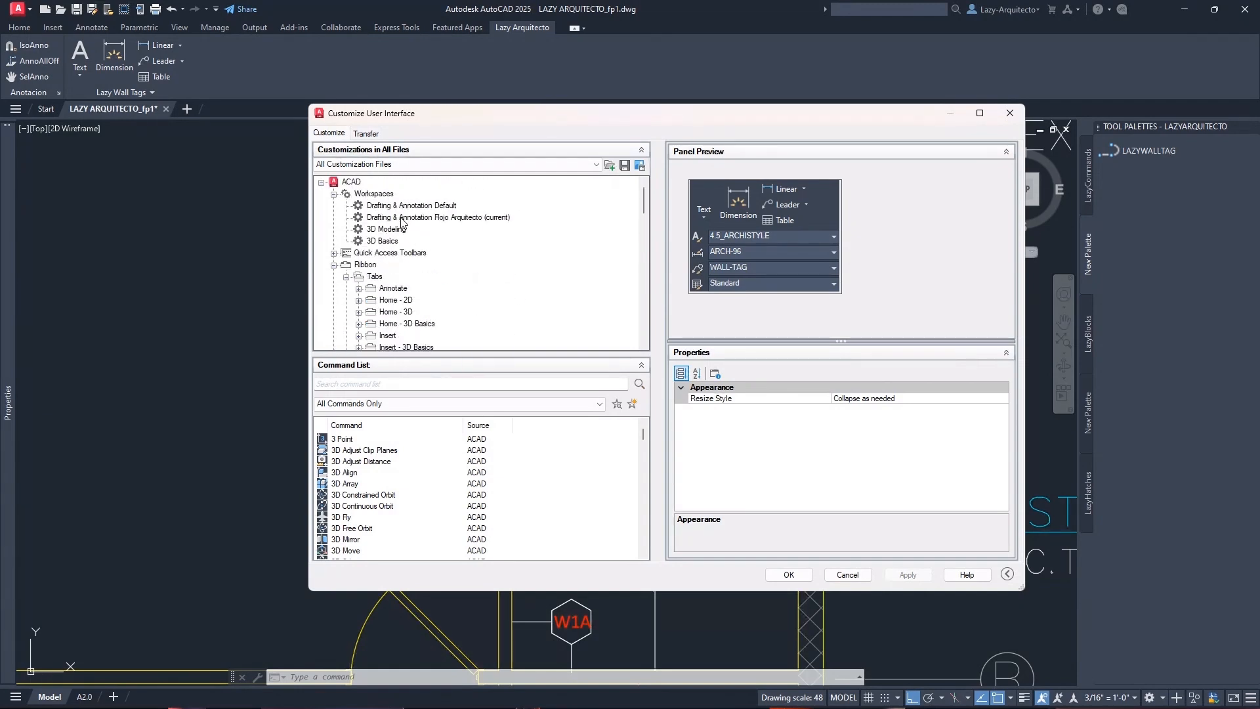
# Expand the Lazy Wall Tags panel among the ribbon panels and review its rows
pyautogui.scroll(-15, 374, 282)
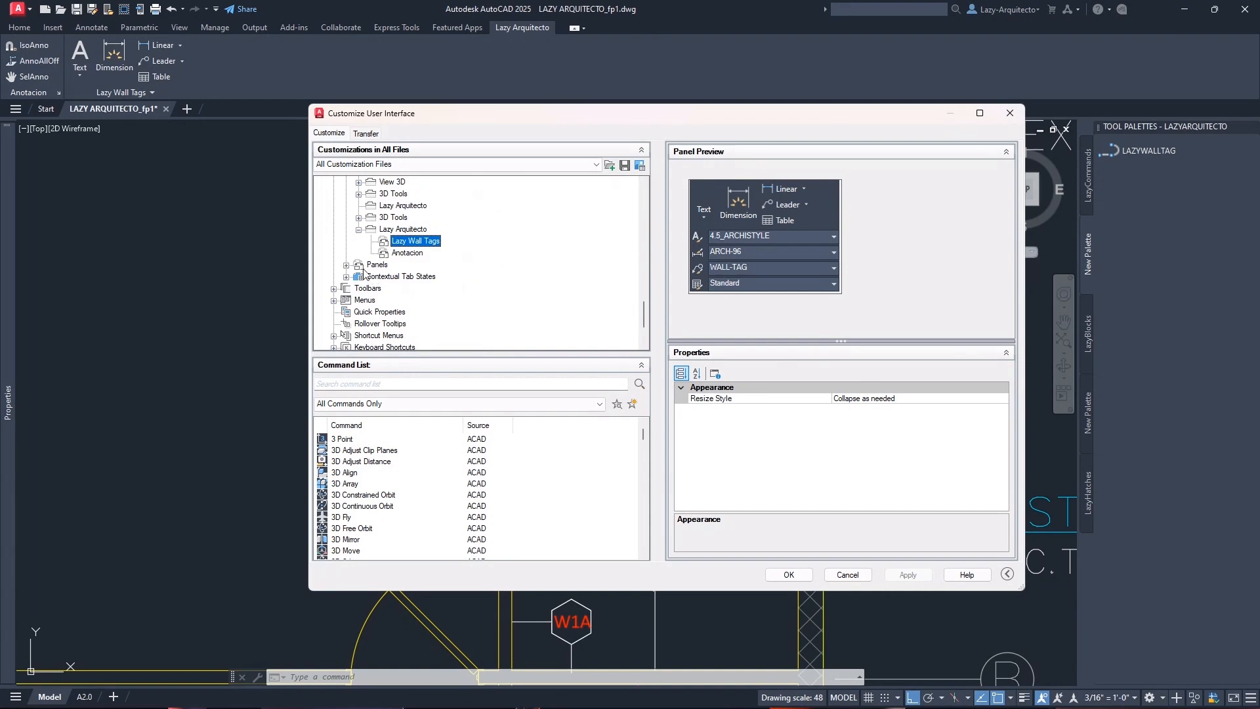
pyautogui.click(346, 266)
pyautogui.scroll(-20, 433, 269)
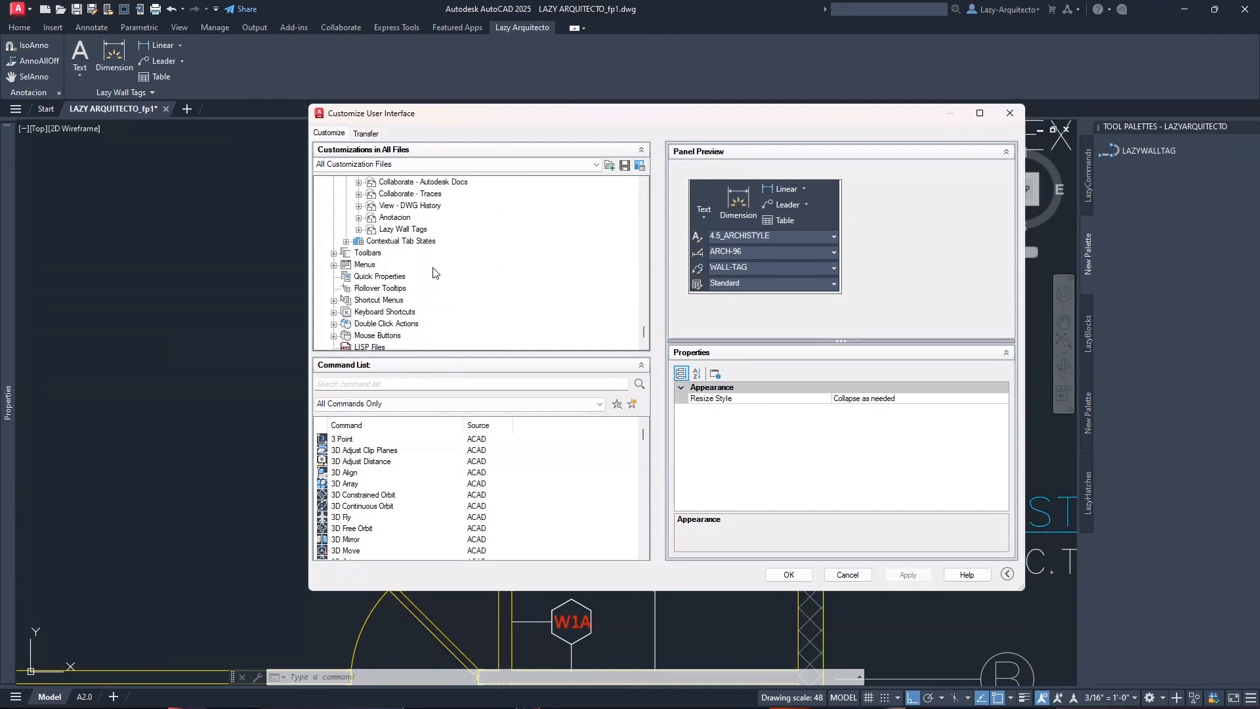
pyautogui.click(400, 229)
pyautogui.click(358, 229)
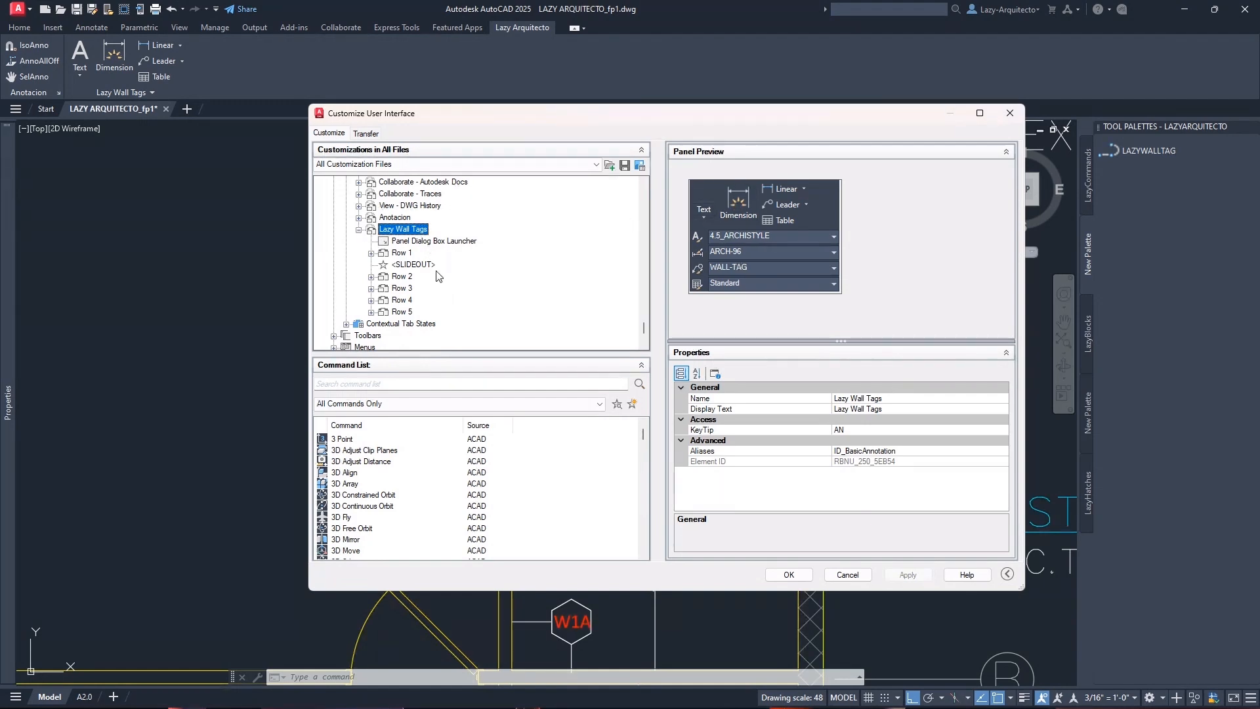
pyautogui.click(402, 287)
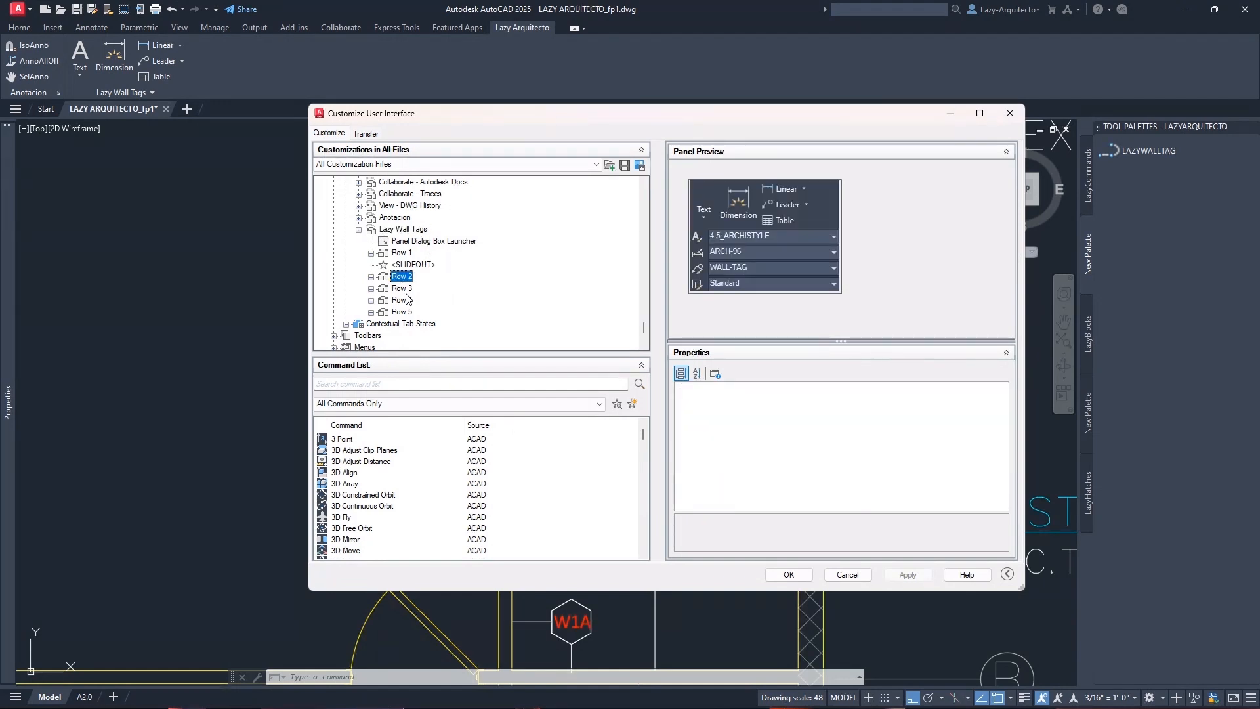
pyautogui.click(402, 300)
pyautogui.click(403, 289)
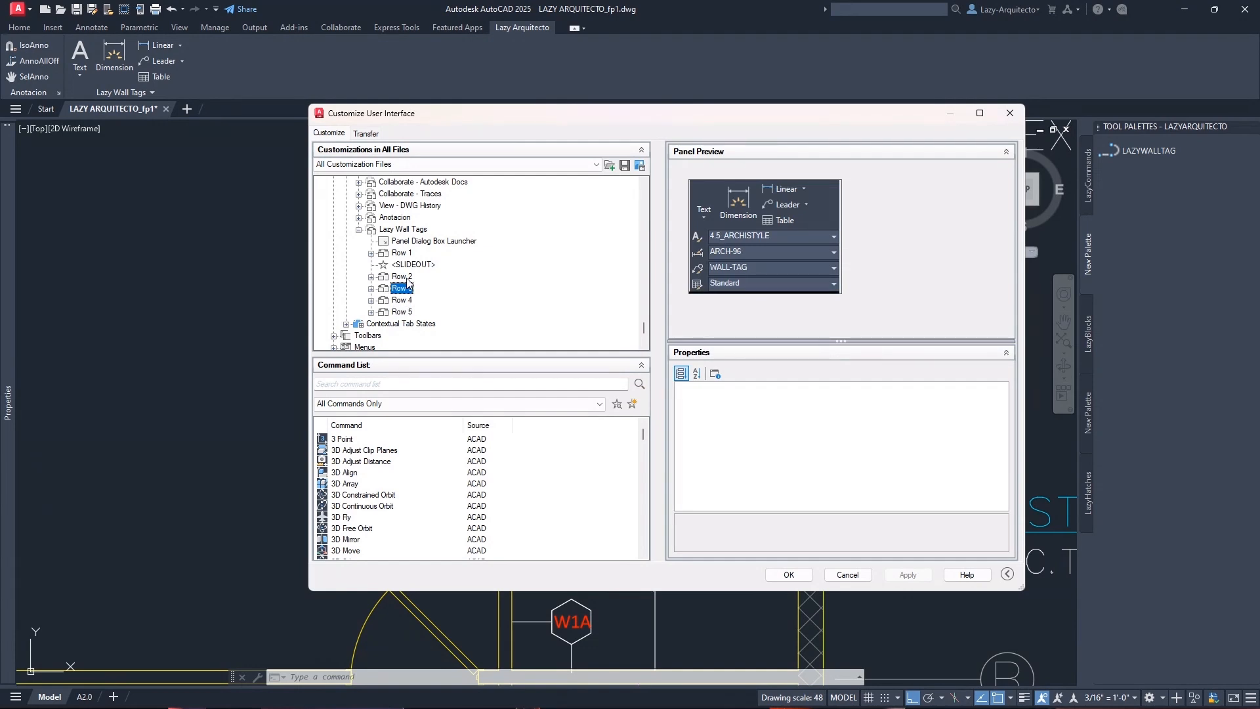
pyautogui.click(407, 276)
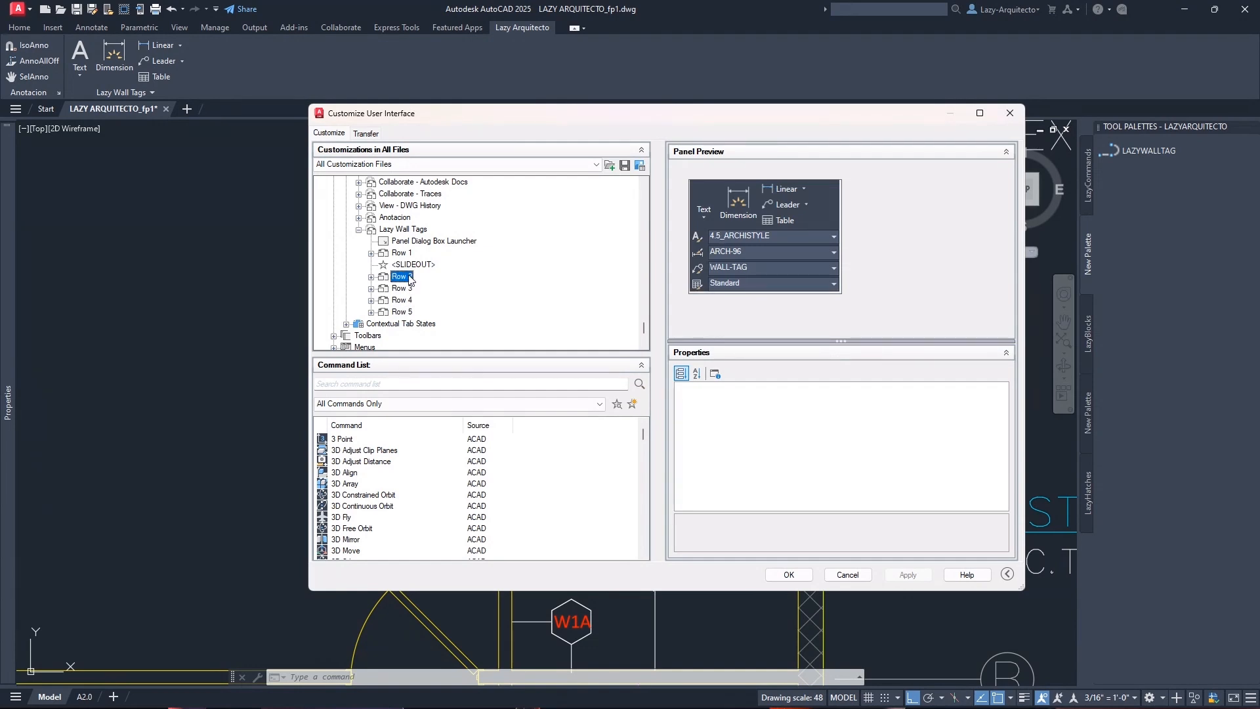
pyautogui.click(407, 230)
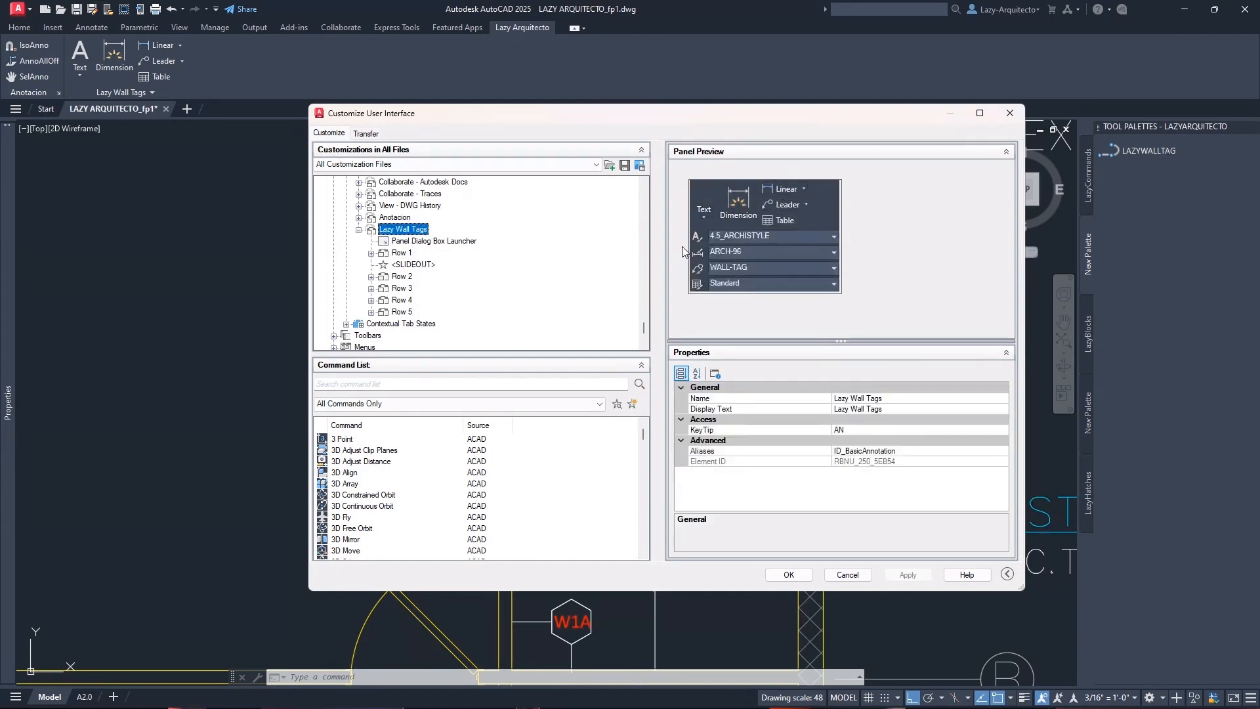
# Remove the Dimension command from Row 1 of the Lazy Wall Tags panel
pyautogui.click(737, 204)
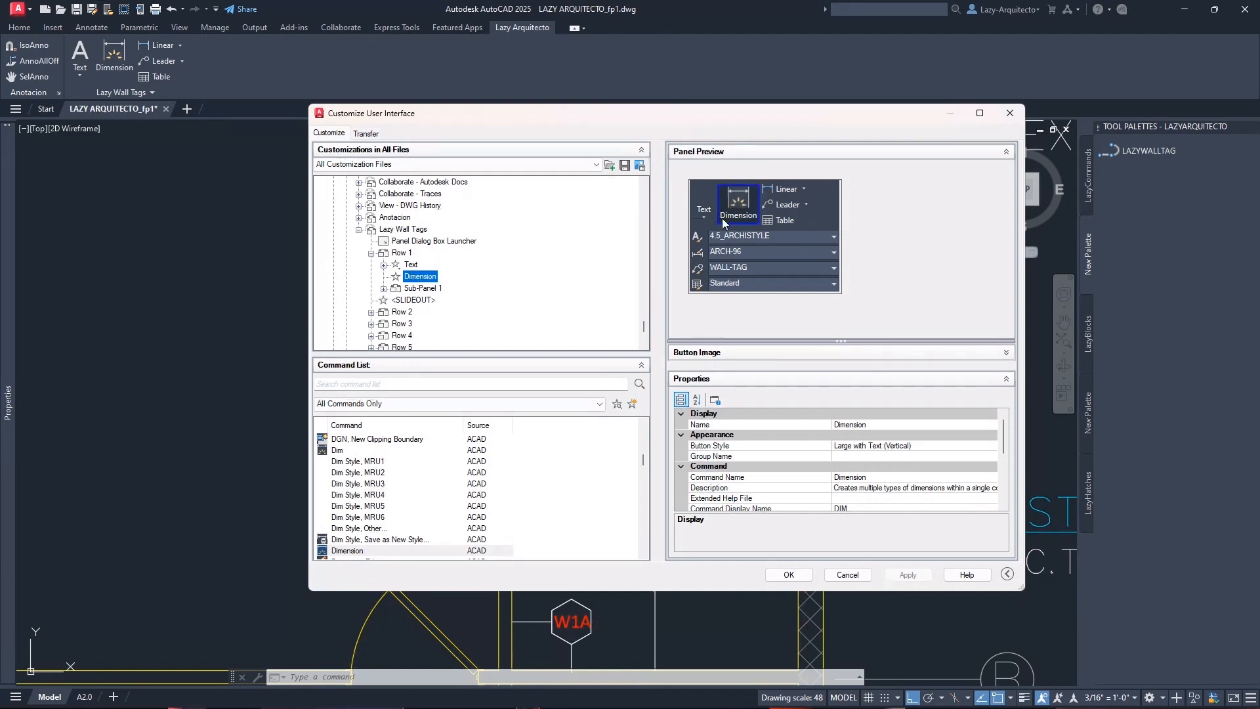
pyautogui.rightClick(414, 282)
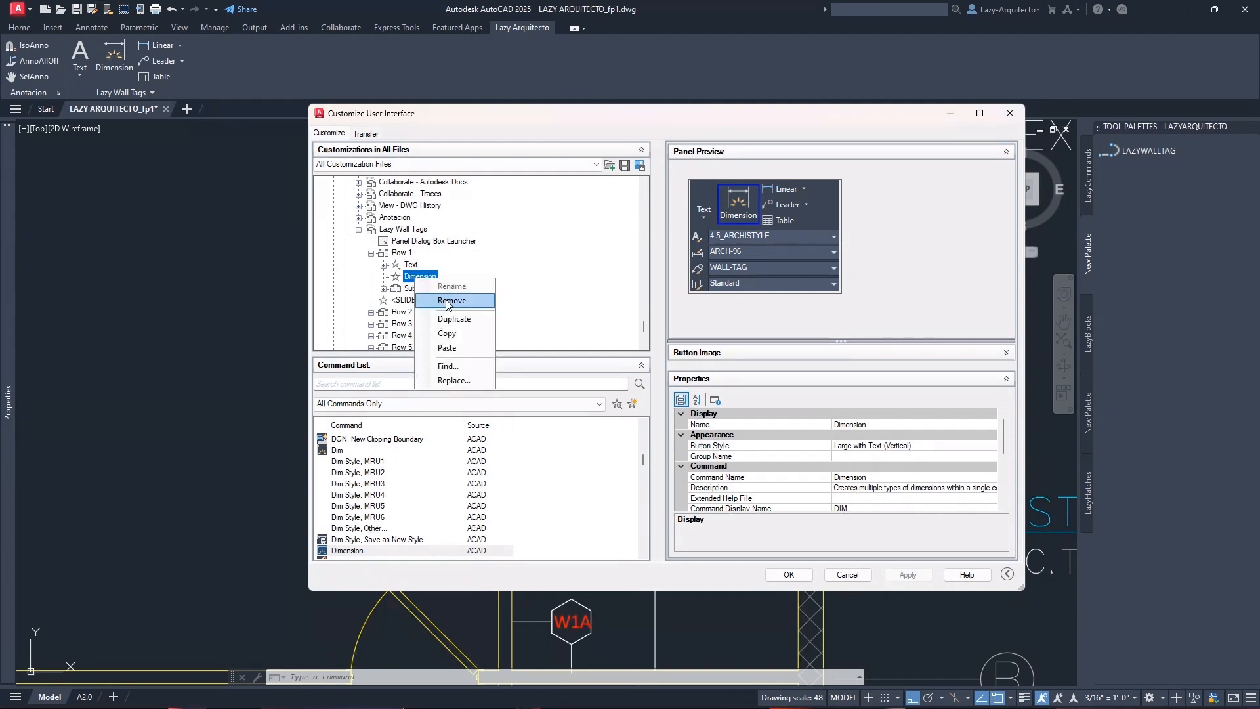
pyautogui.click(449, 304)
pyautogui.click(657, 386)
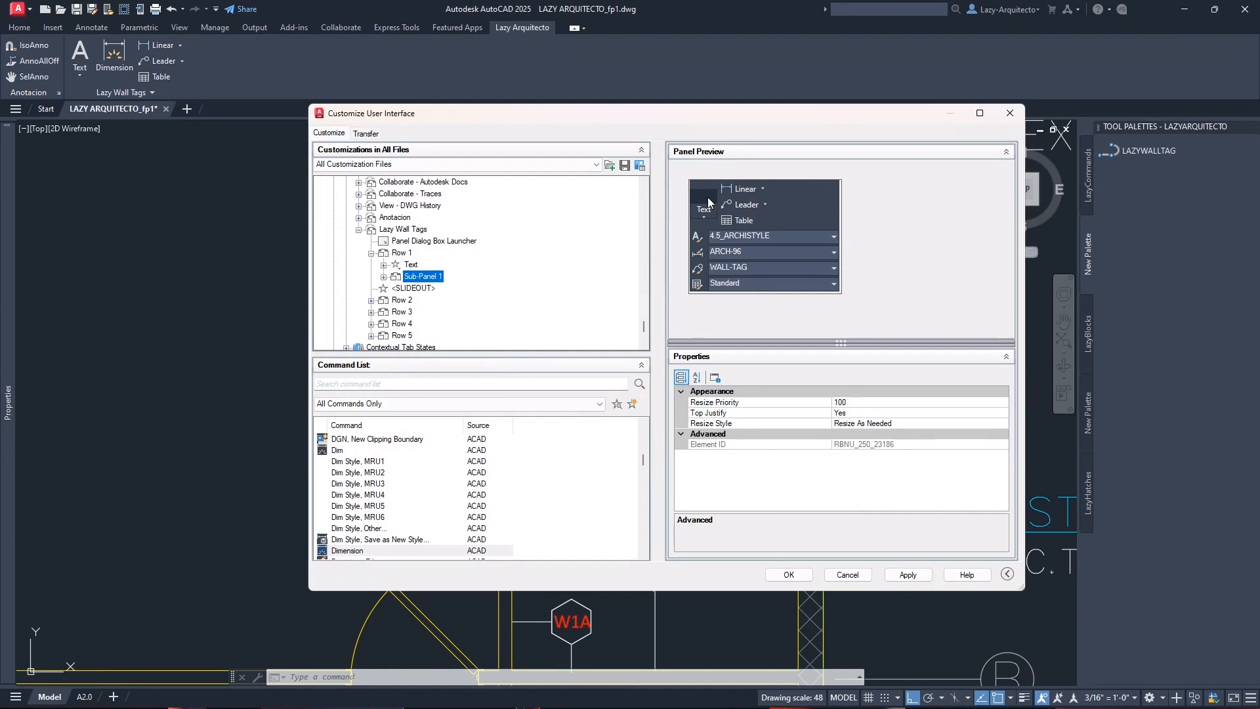
# Remove the Dimension Drop-down from Row 1 of Sub-Panel 1 in the Lazy Wall Tags panel
pyautogui.click(740, 188)
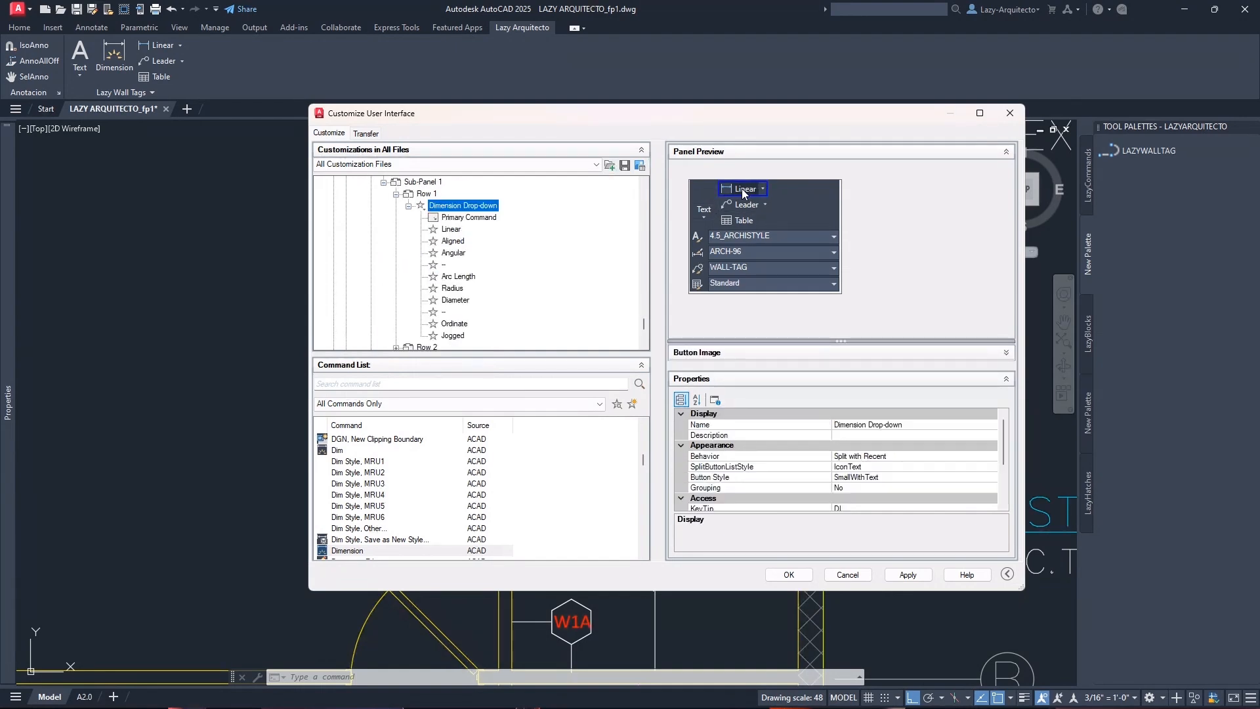
pyautogui.rightClick(457, 212)
pyautogui.click(493, 247)
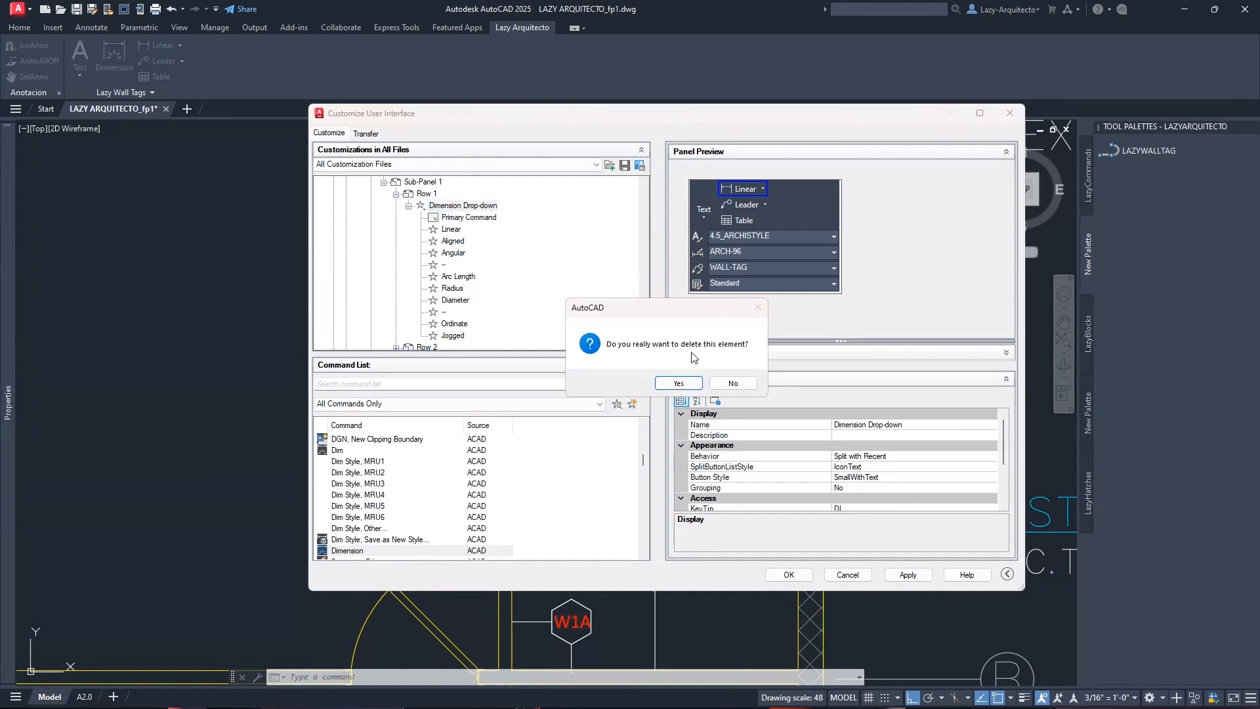
pyautogui.click(683, 382)
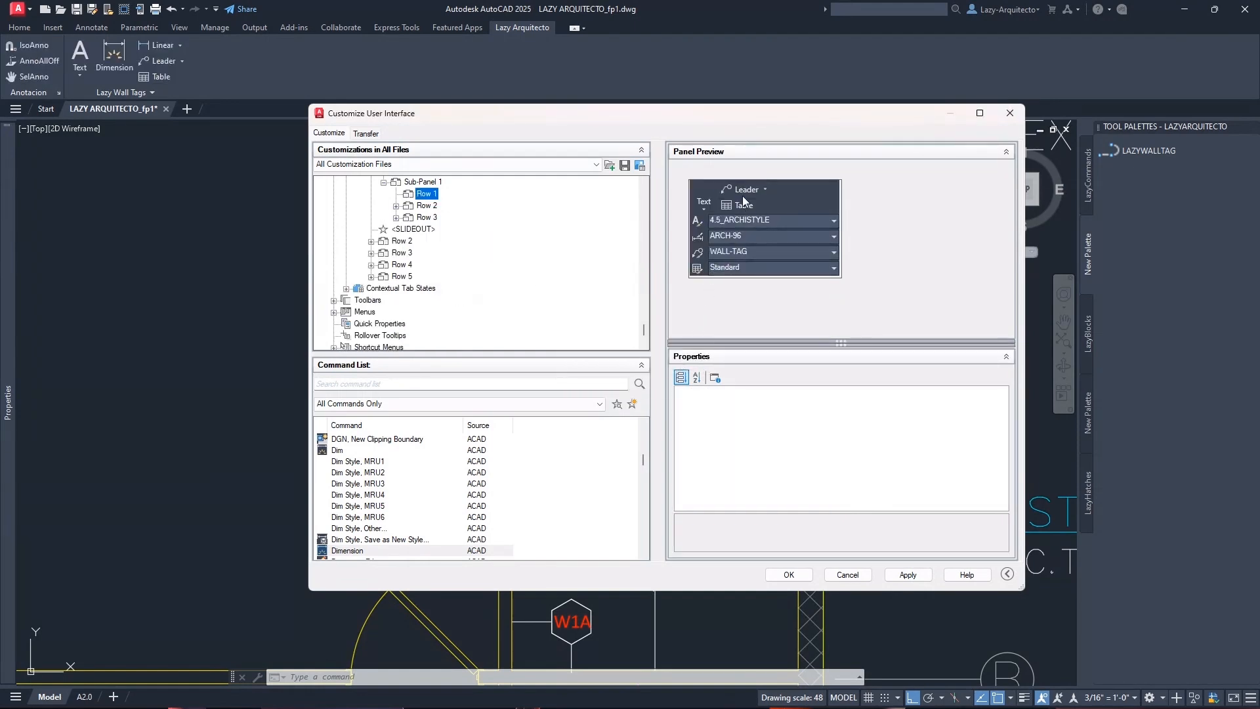
# Remove the Multileaders Drop-down from Row 2 of Sub-Panel 1
pyautogui.click(744, 188)
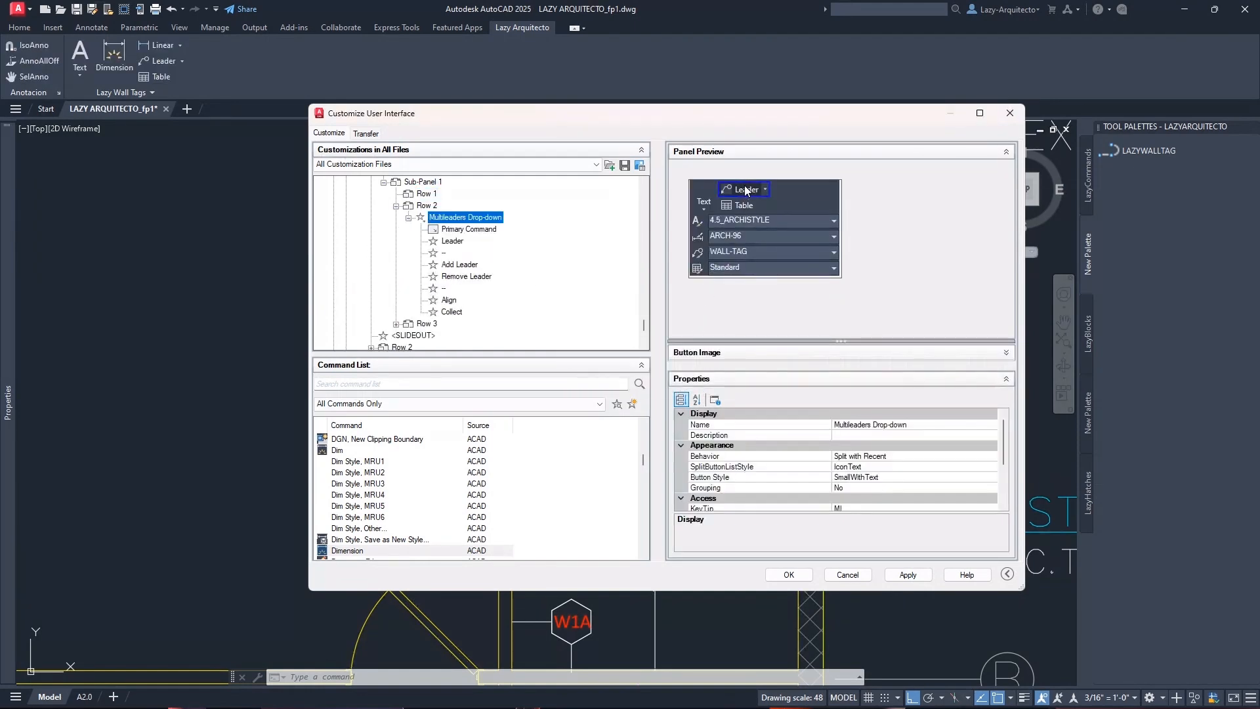
pyautogui.rightClick(467, 218)
pyautogui.click(496, 254)
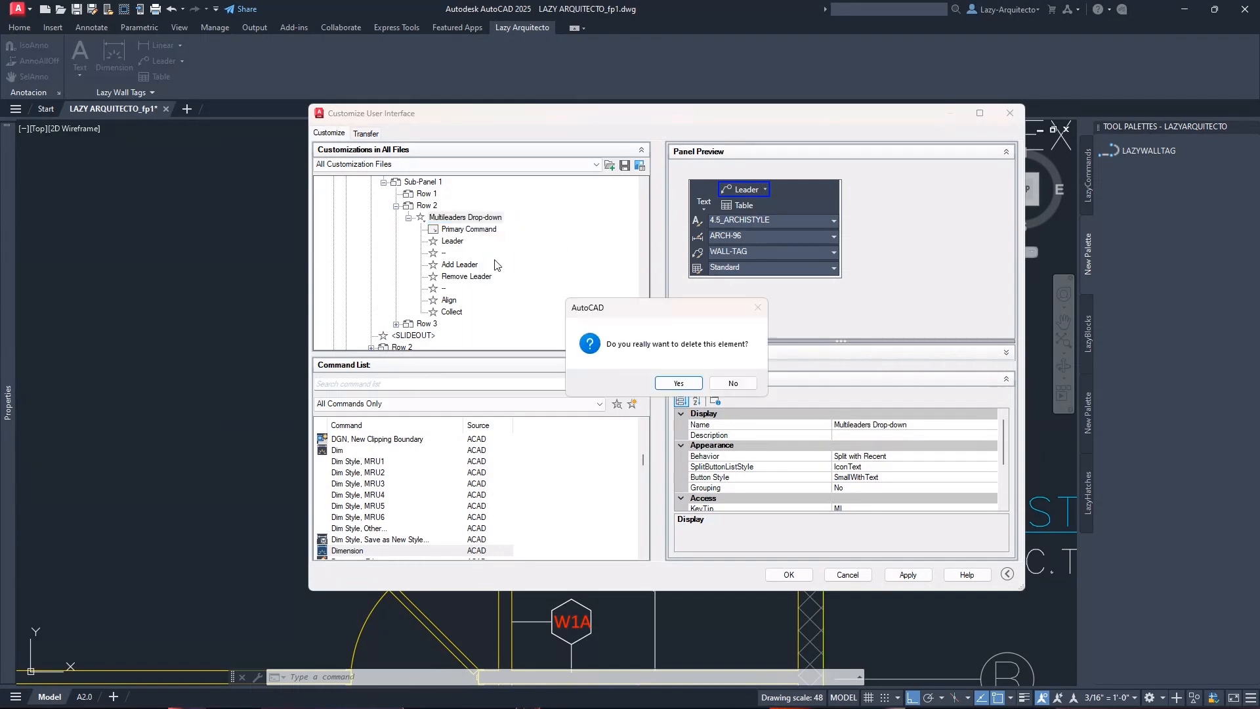
pyautogui.click(669, 382)
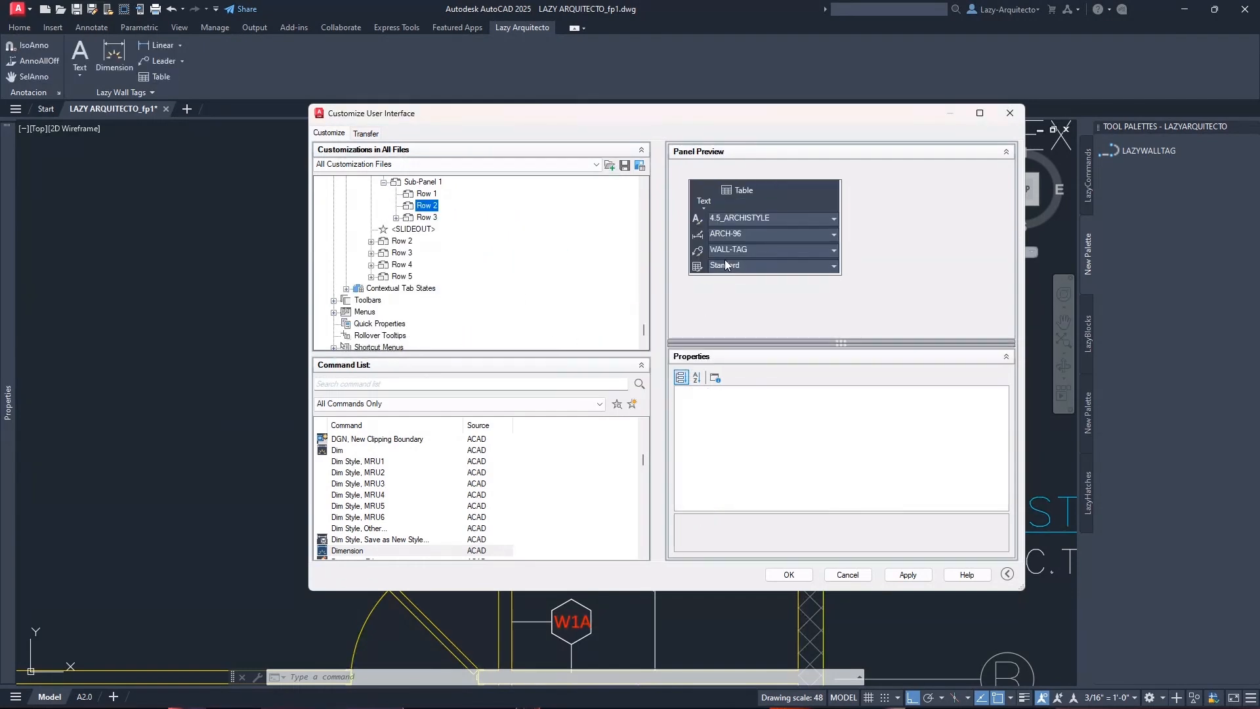
# Remove the Table command from Row 3 of Sub-Panel 1
pyautogui.click(735, 191)
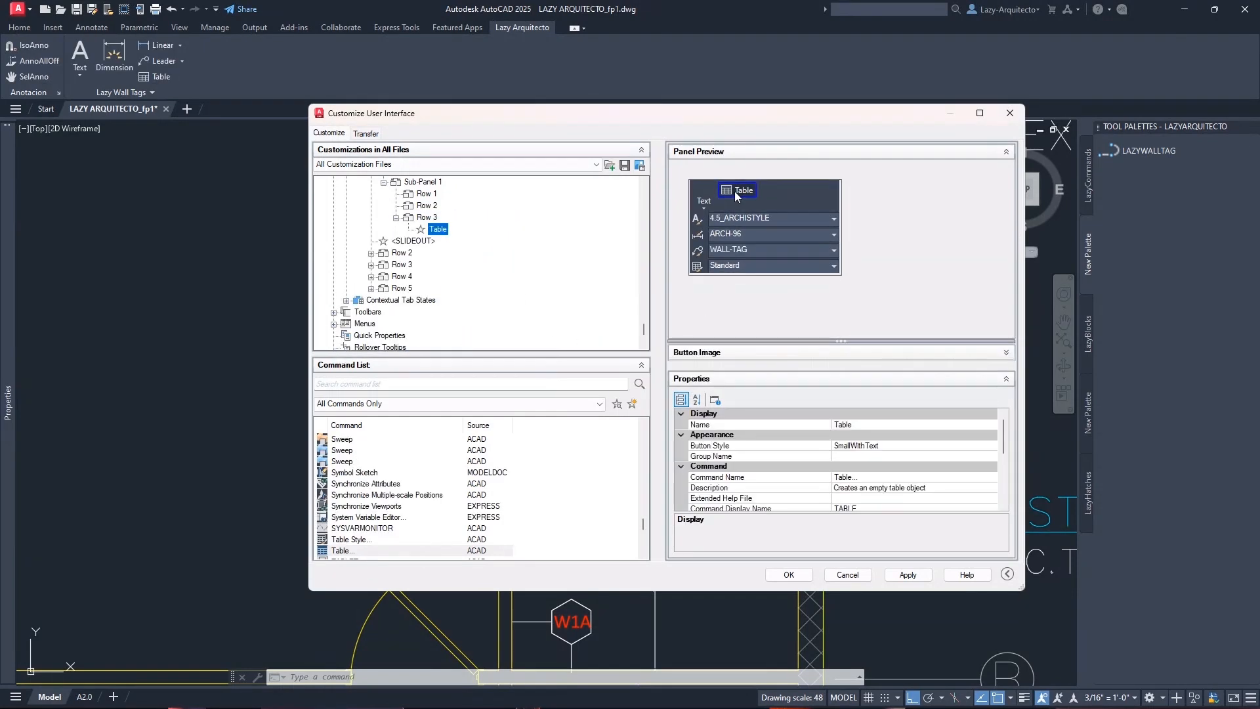
pyautogui.rightClick(439, 231)
pyautogui.click(462, 252)
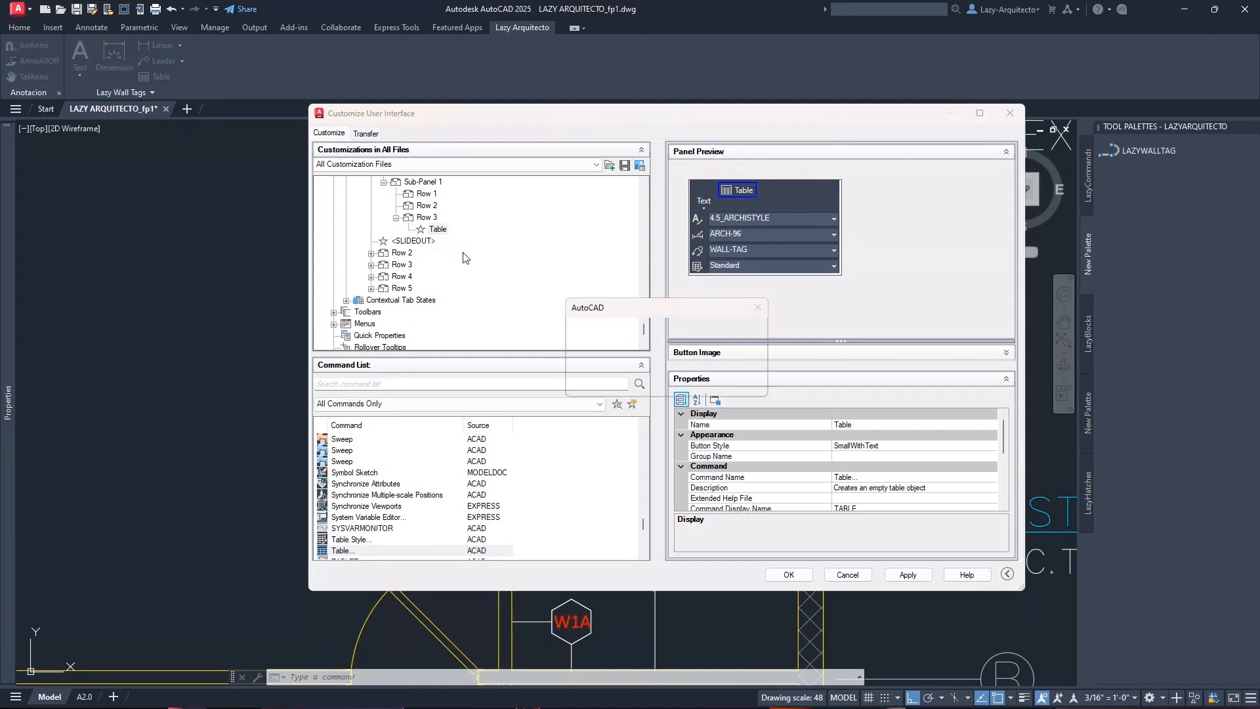
pyautogui.click(669, 384)
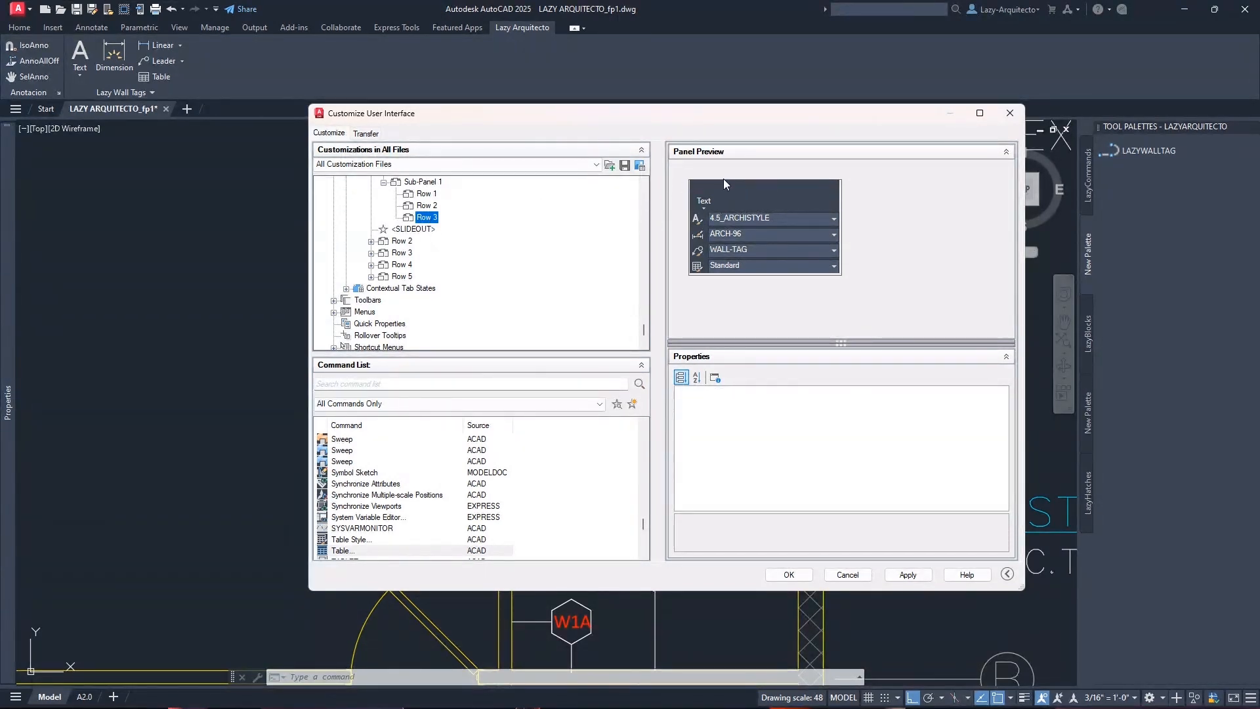
# Delete the empty Row 3 and Row 2 from Sub-Panel 1, apply the customization and close the editor
pyautogui.rightClick(422, 224)
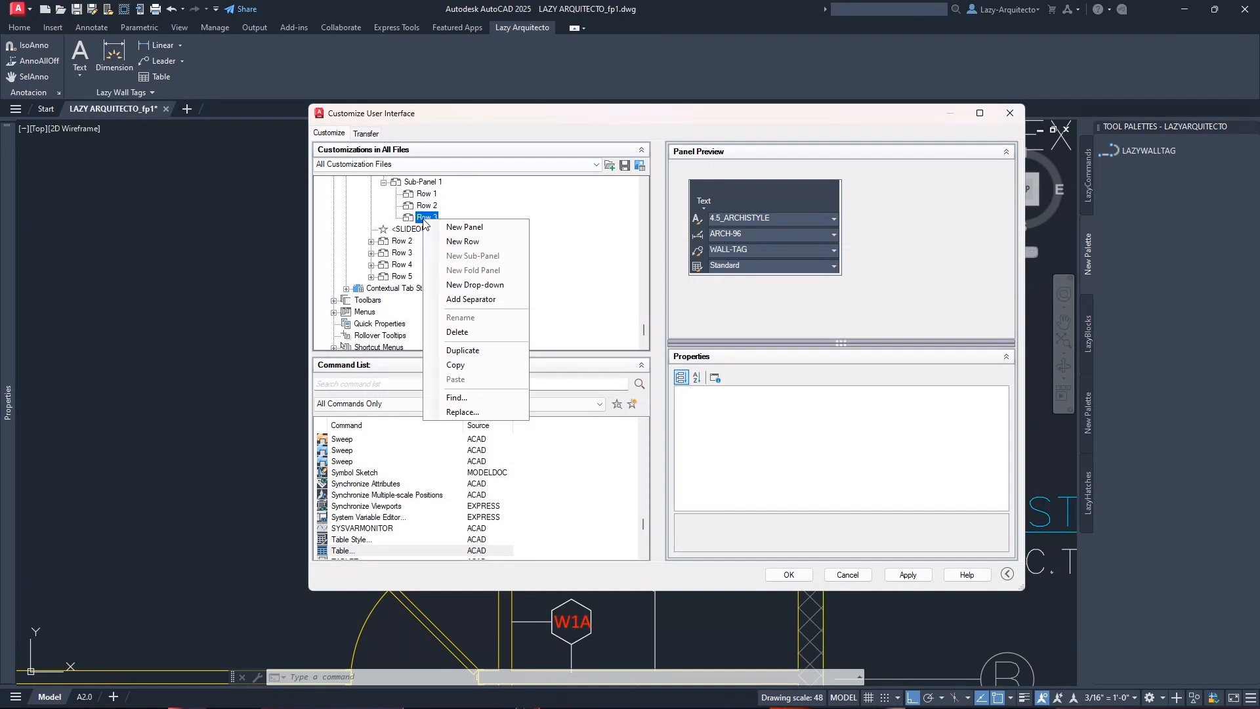
pyautogui.click(457, 332)
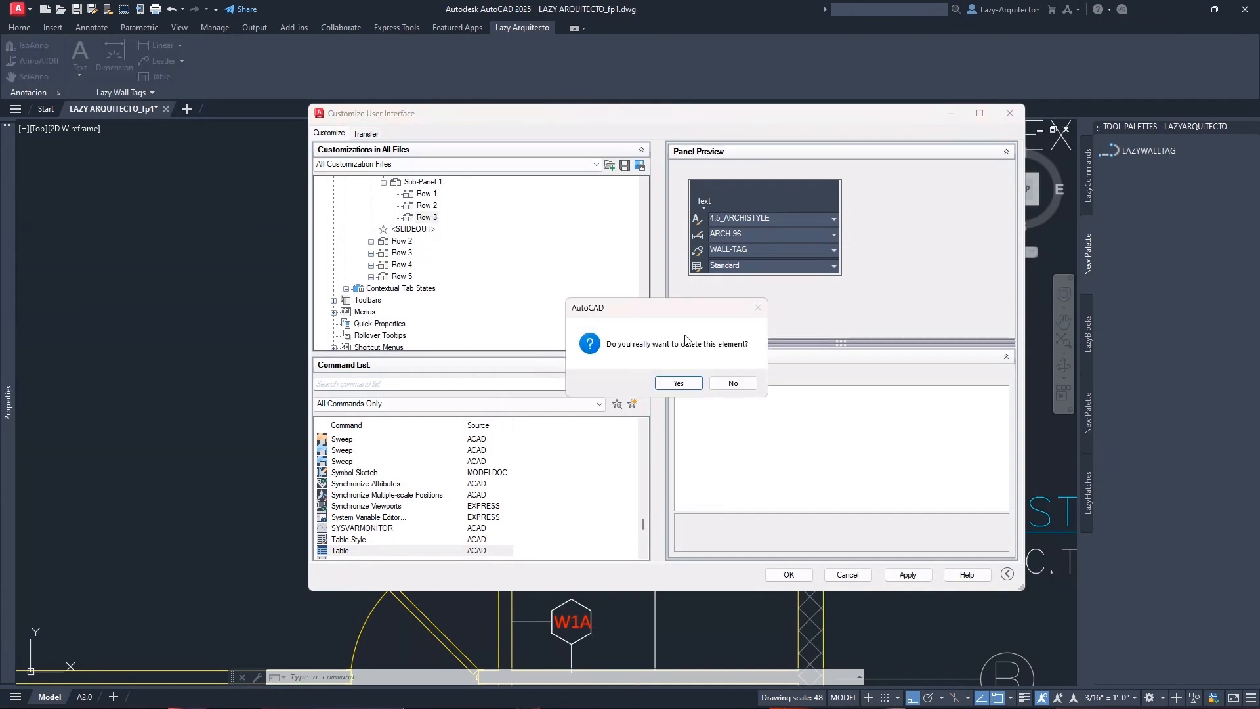
pyautogui.click(680, 385)
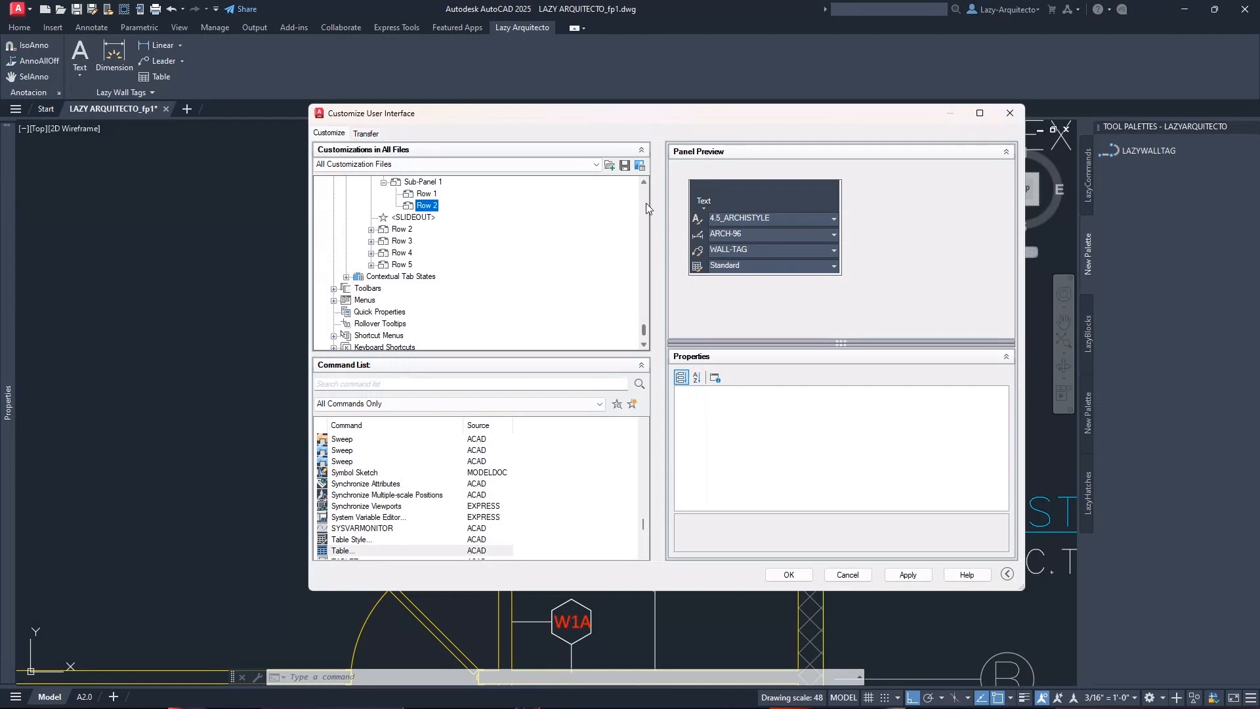
pyautogui.rightClick(428, 207)
pyautogui.click(461, 326)
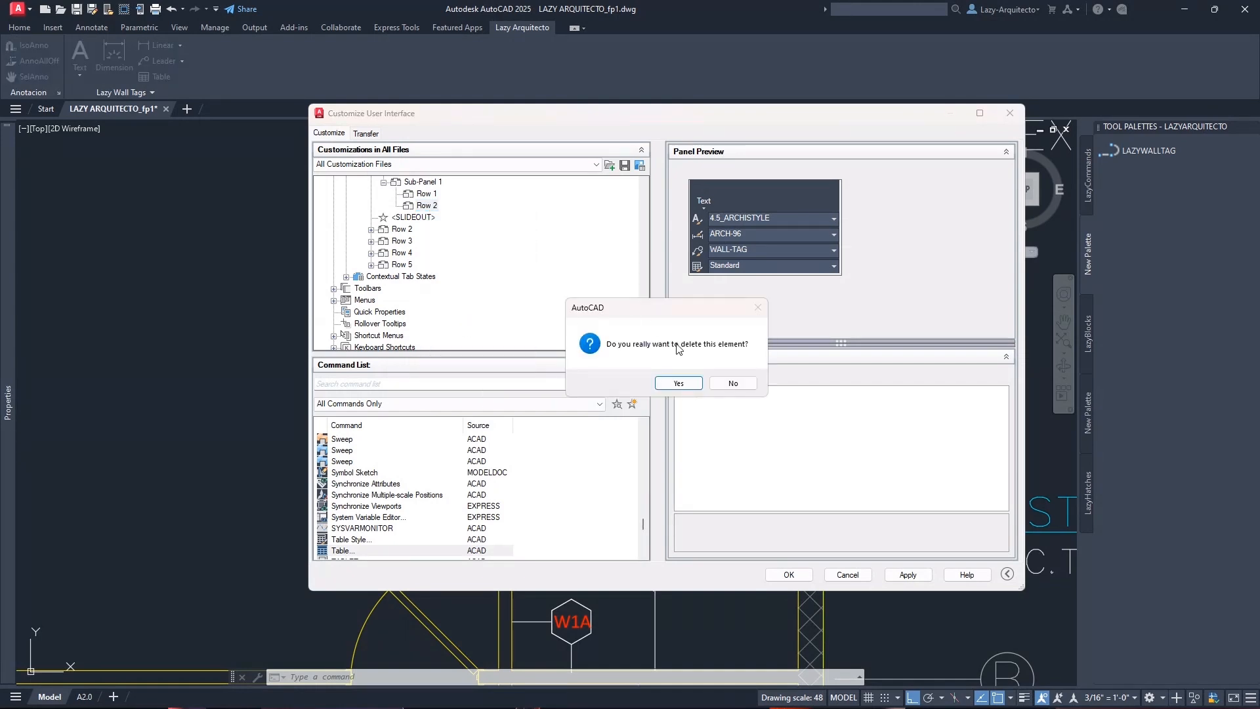
pyautogui.click(683, 384)
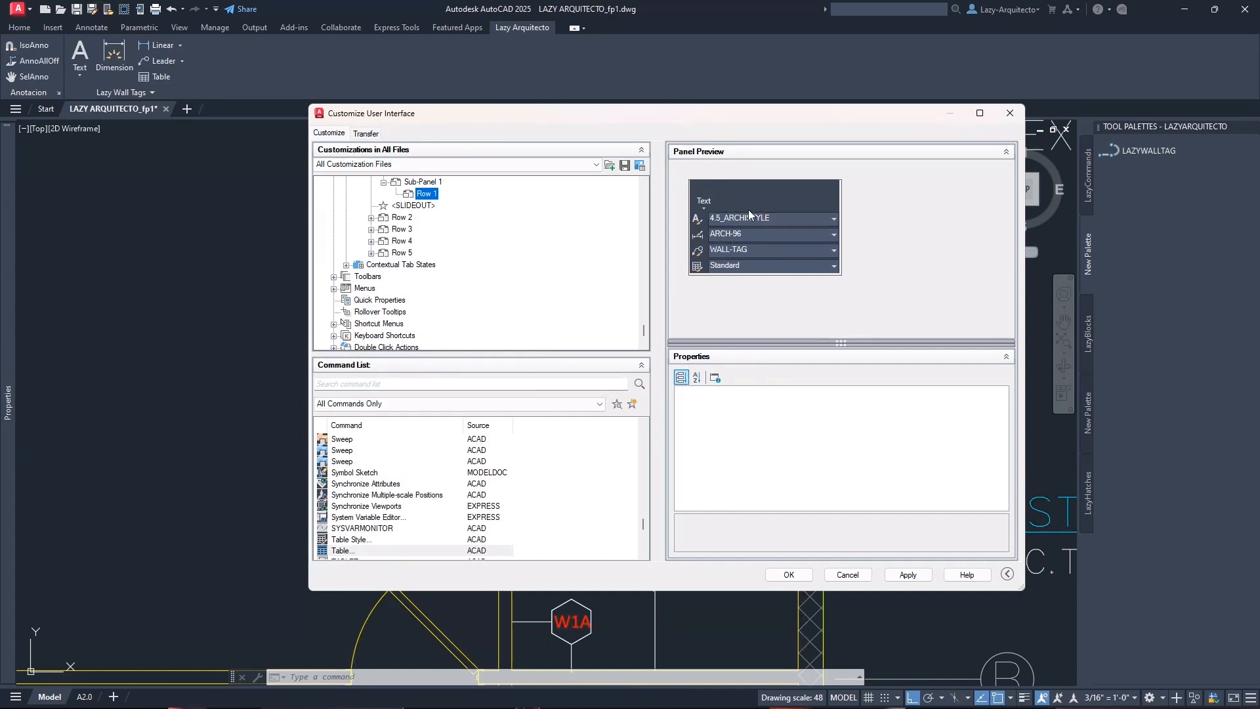
pyautogui.click(908, 575)
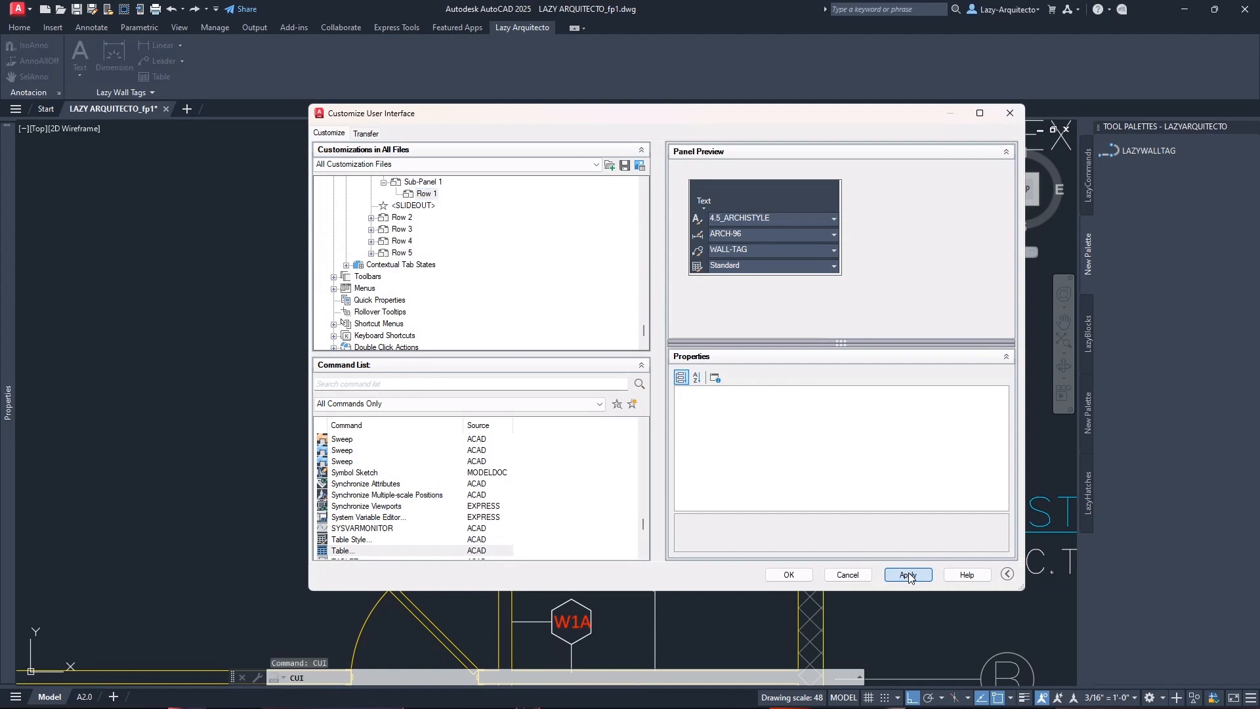
pyautogui.click(791, 576)
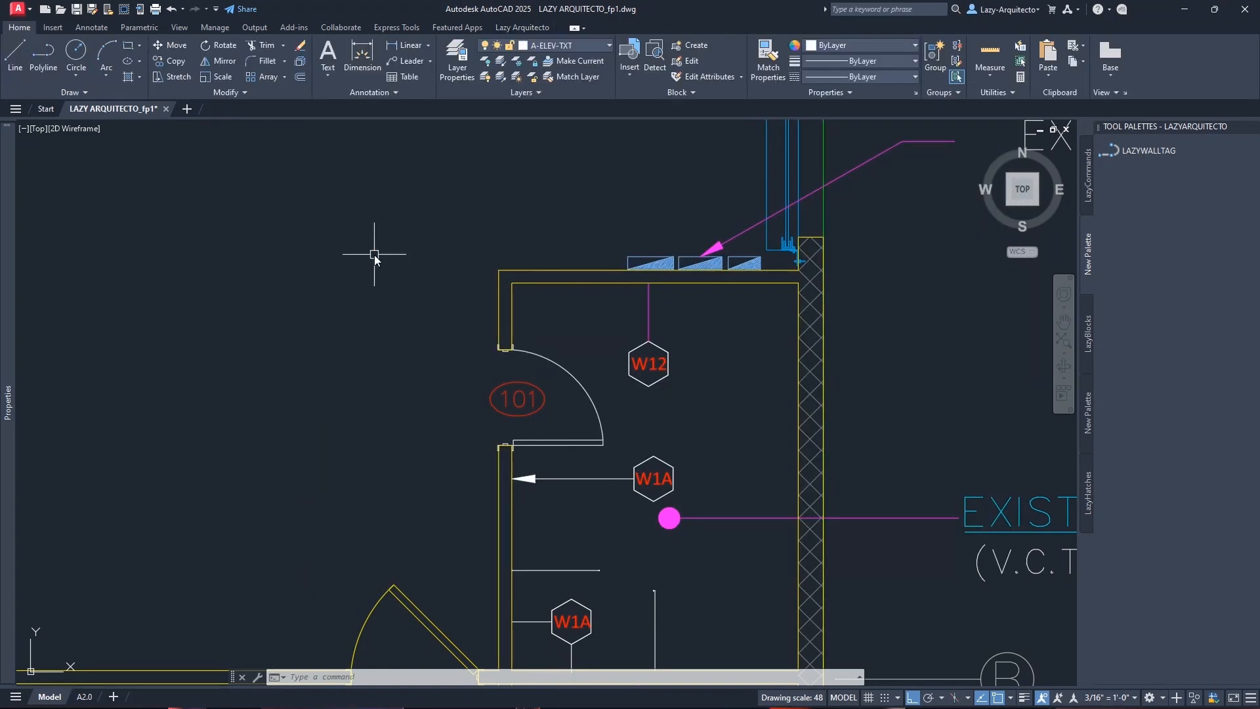
# Check the Text tool's options in the Lazy Wall Tags panel of the Lazy Arquitecto ribbon
pyautogui.click(522, 27)
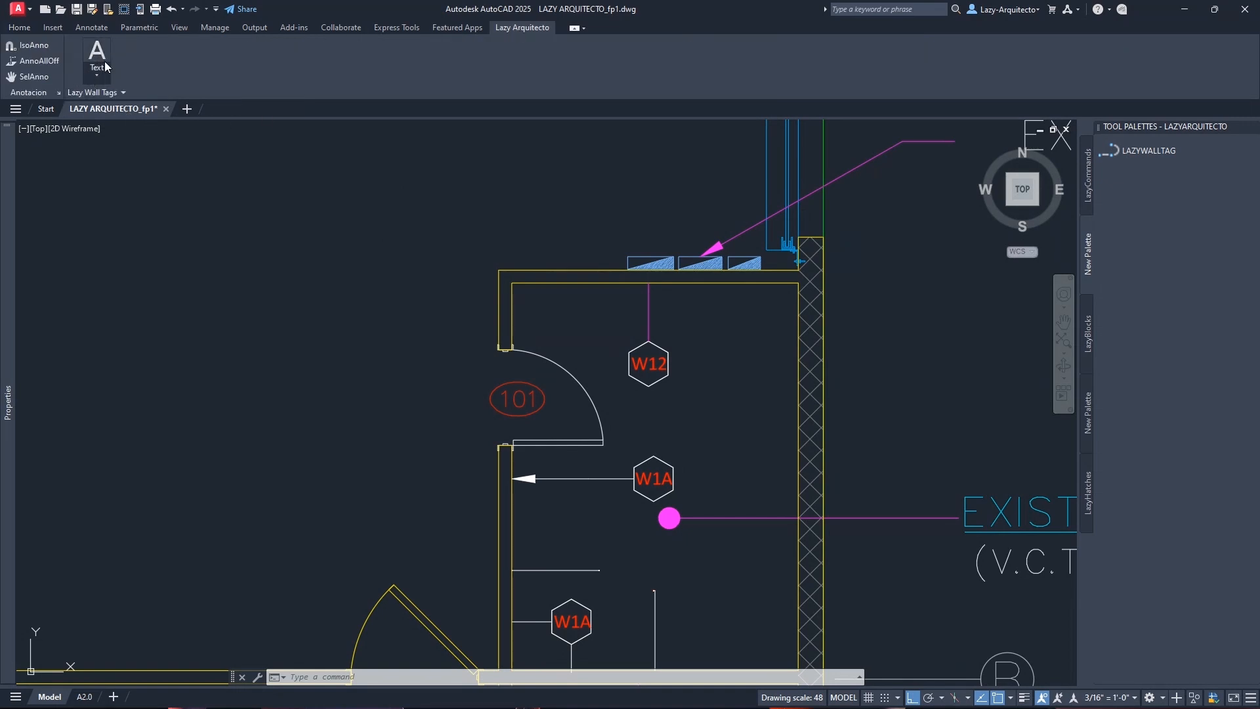
pyautogui.click(92, 76)
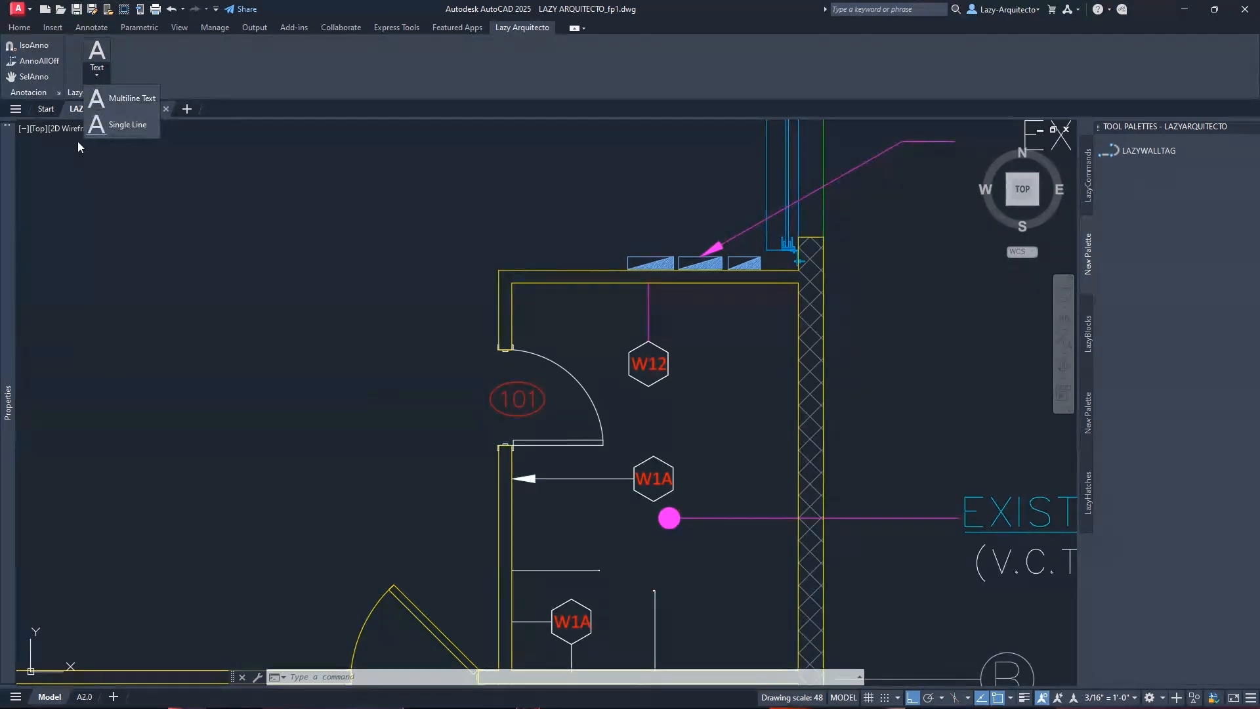
pyautogui.click(96, 75)
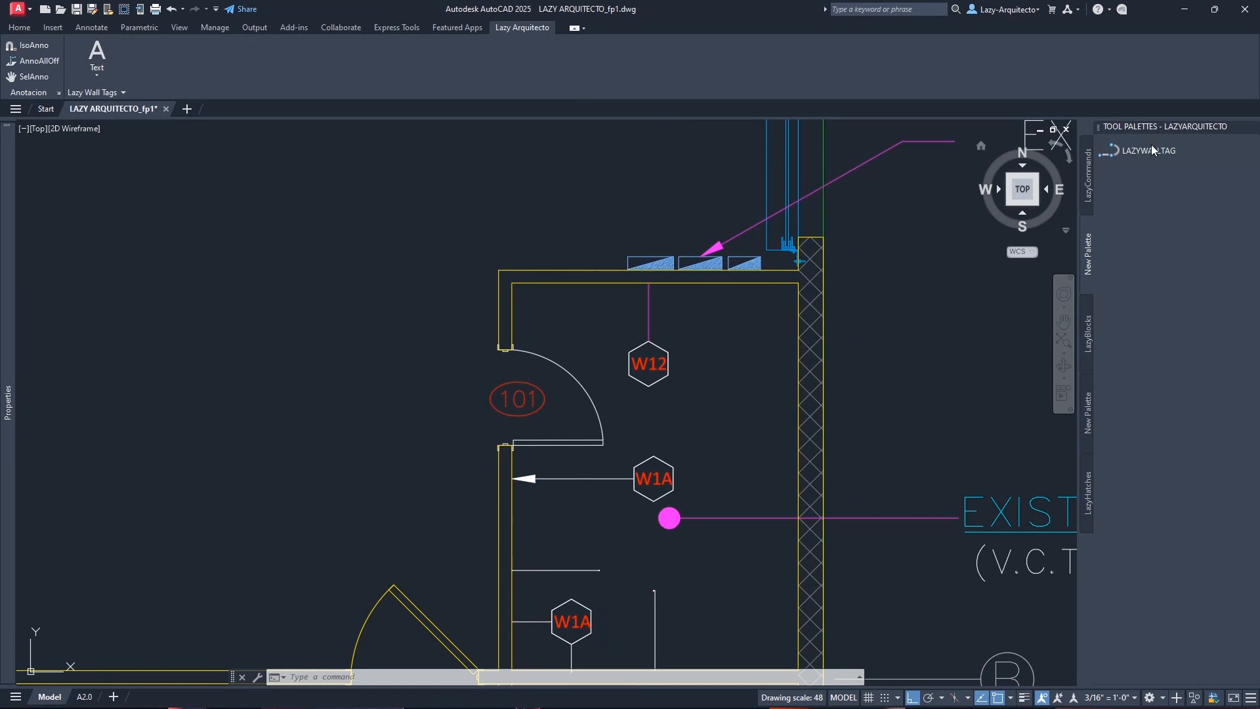
pyautogui.click(96, 76)
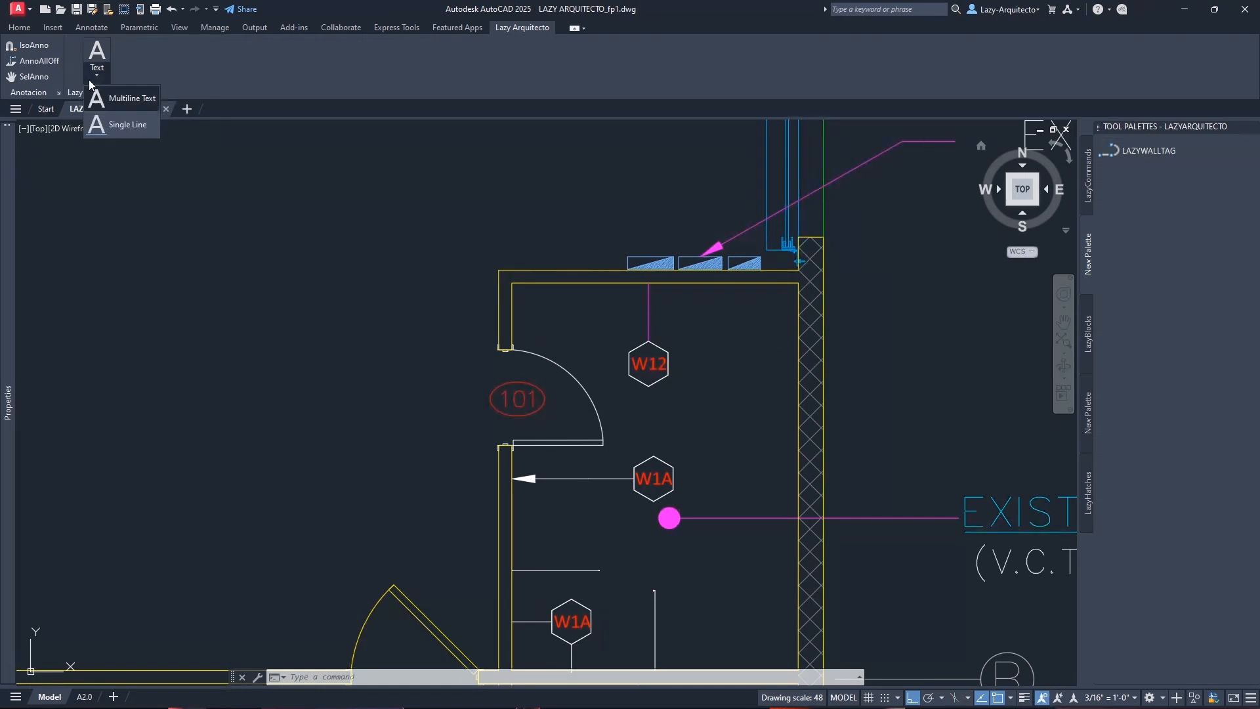
pyautogui.click(419, 226)
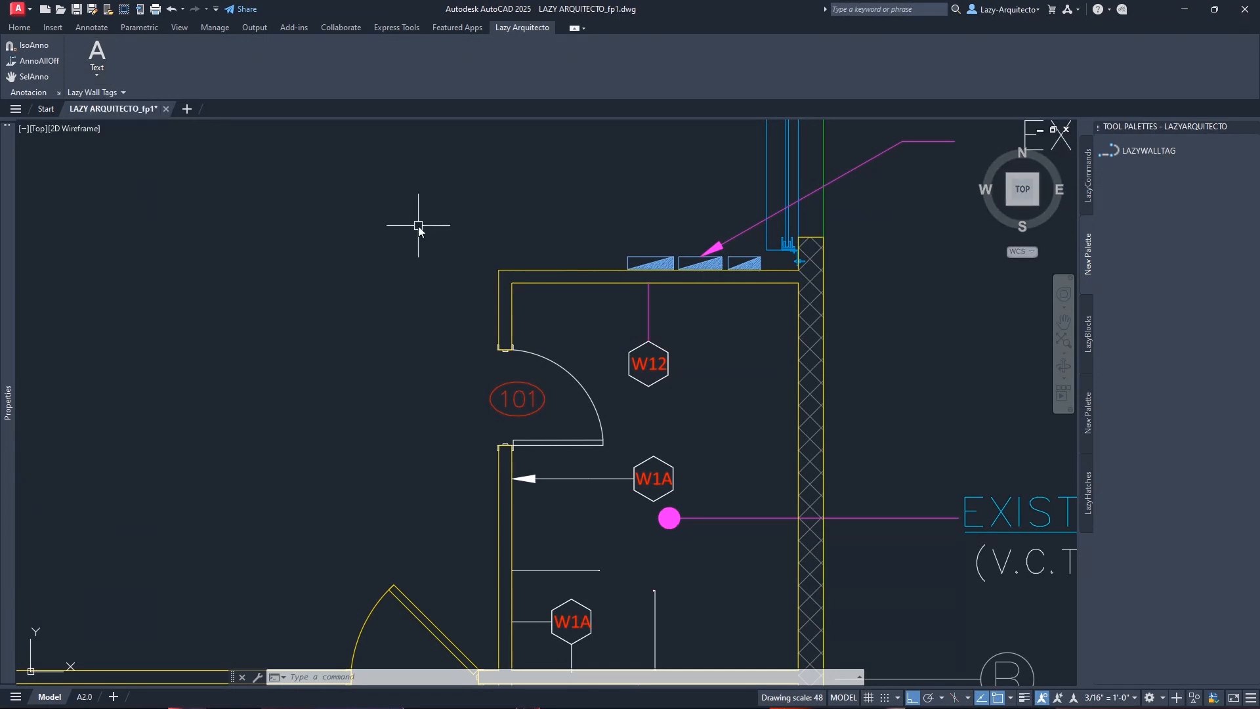
# Reopen the Customize User Interface editor with CUI and expand the Lazy Wall Tags panel among the ribbon panels
pyautogui.write('CUI')
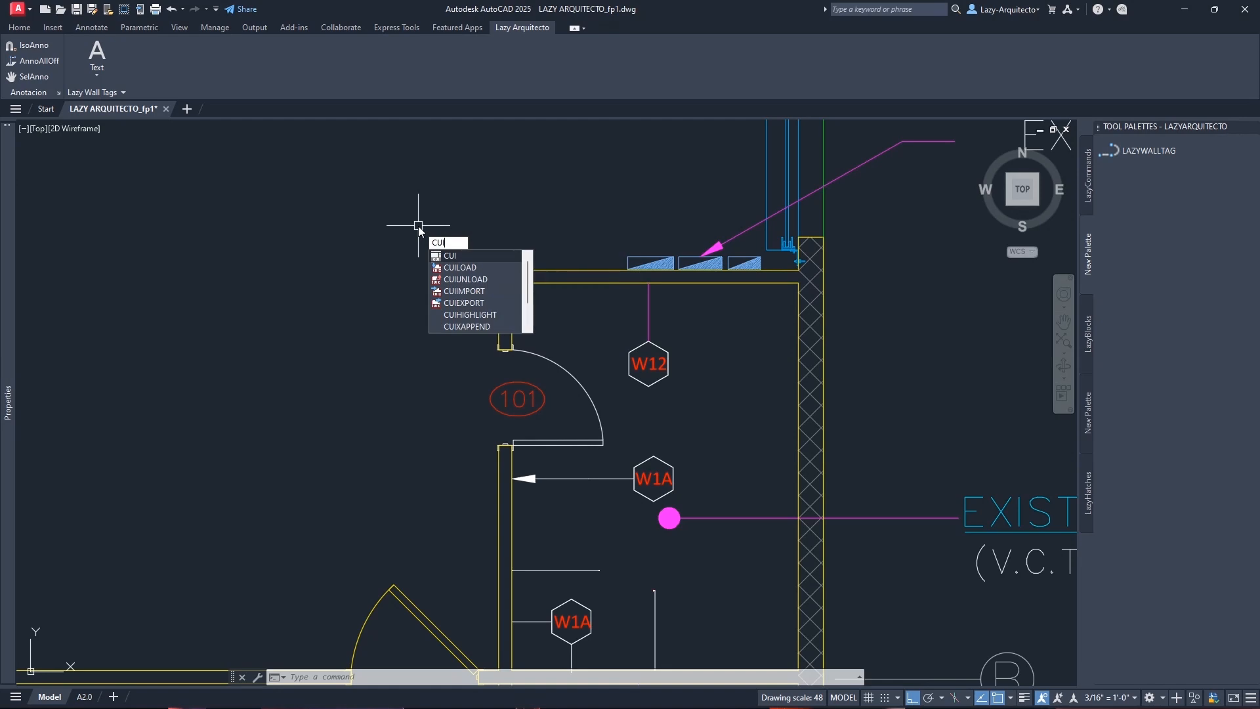
pyautogui.press('Return')
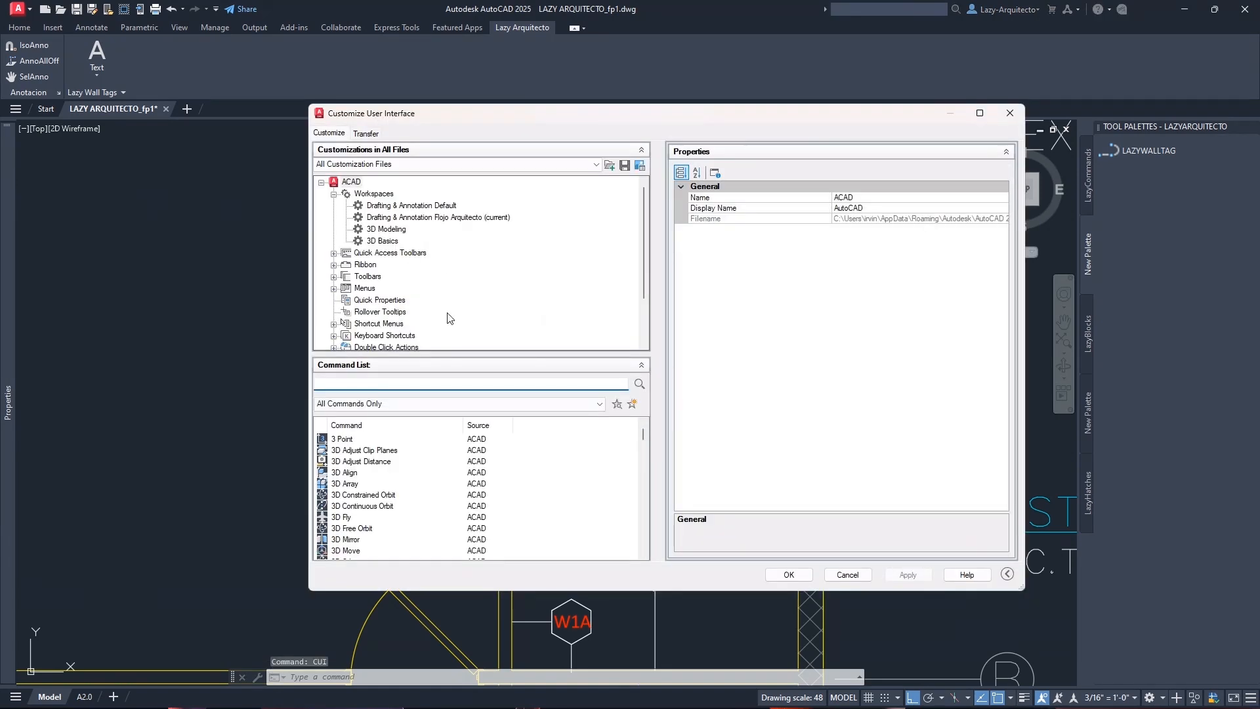
pyautogui.click(333, 266)
pyautogui.click(346, 288)
pyautogui.scroll(-10, 396, 304)
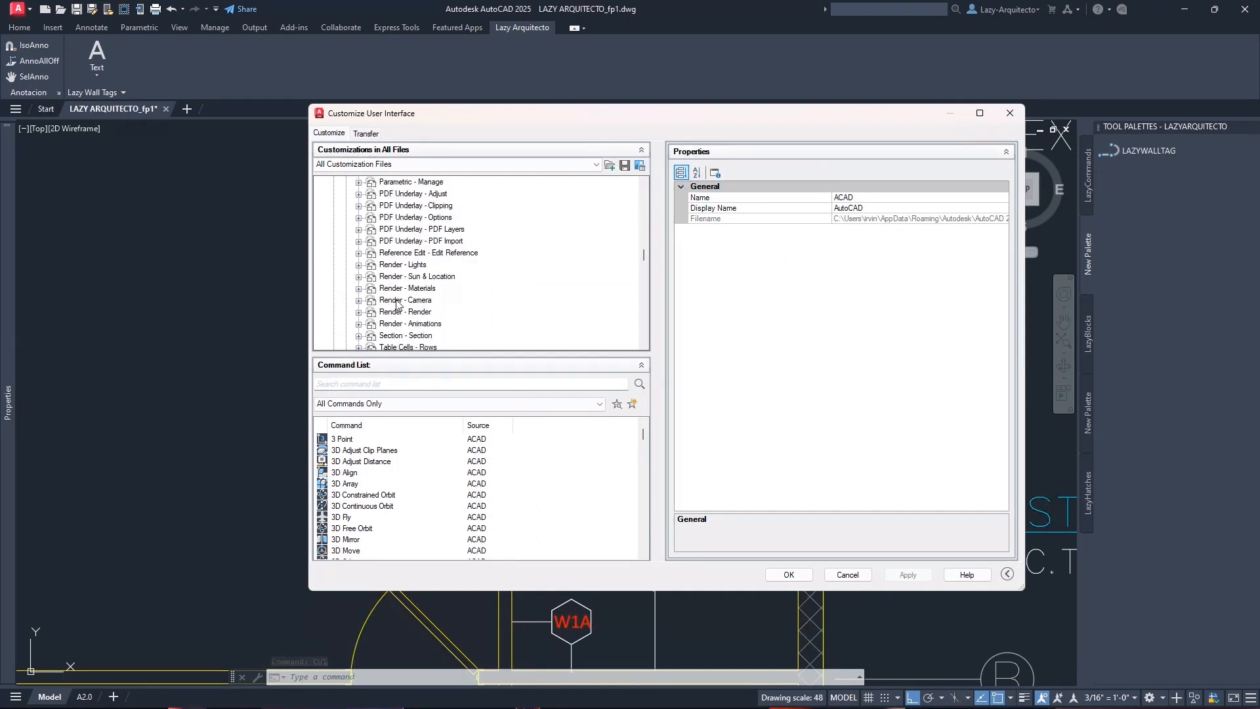
pyautogui.scroll(-10, 396, 304)
pyautogui.click(359, 195)
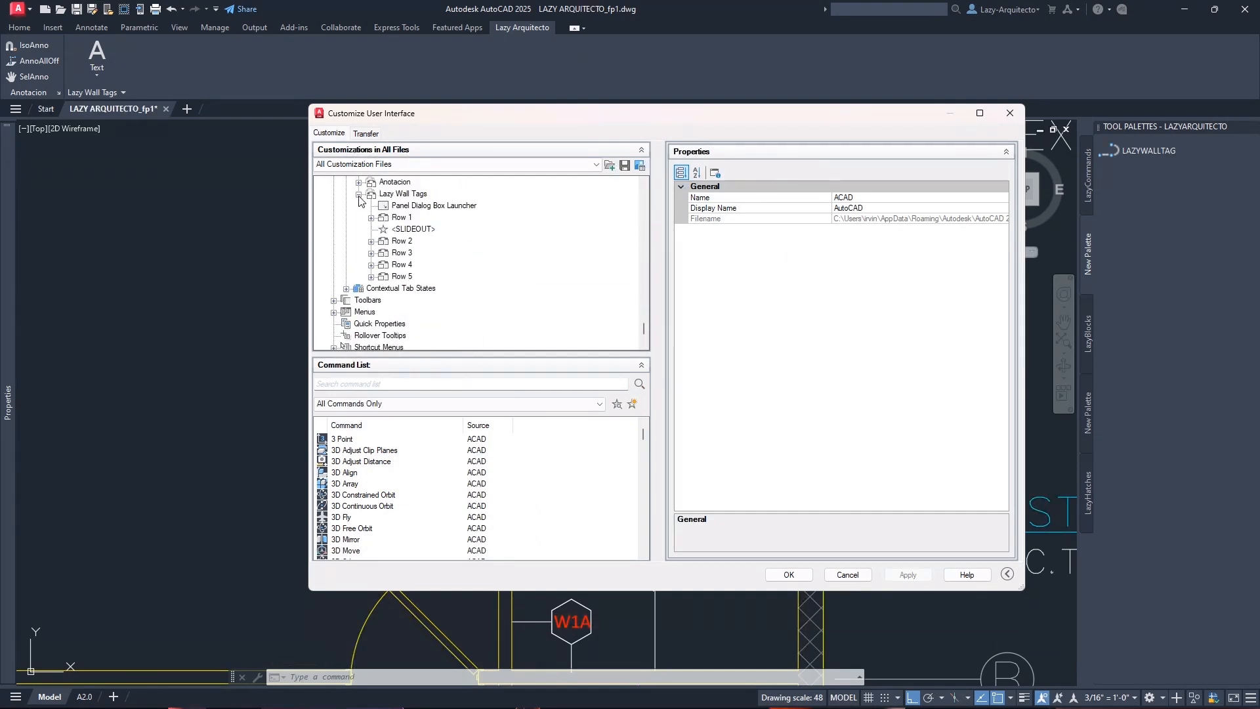
# Inspect the Multiline Text and Single Line commands under the Text drop-down in Row 1 of the Lazy Wall Tags panel
pyautogui.click(406, 195)
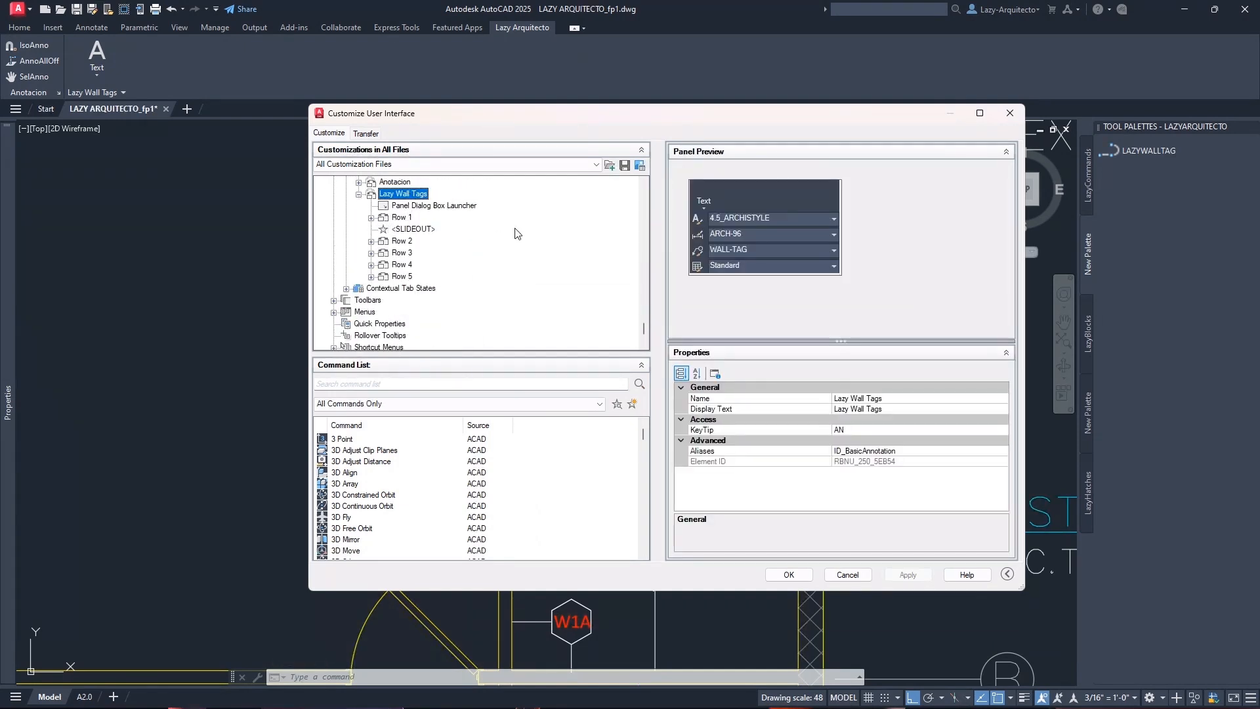
pyautogui.click(708, 187)
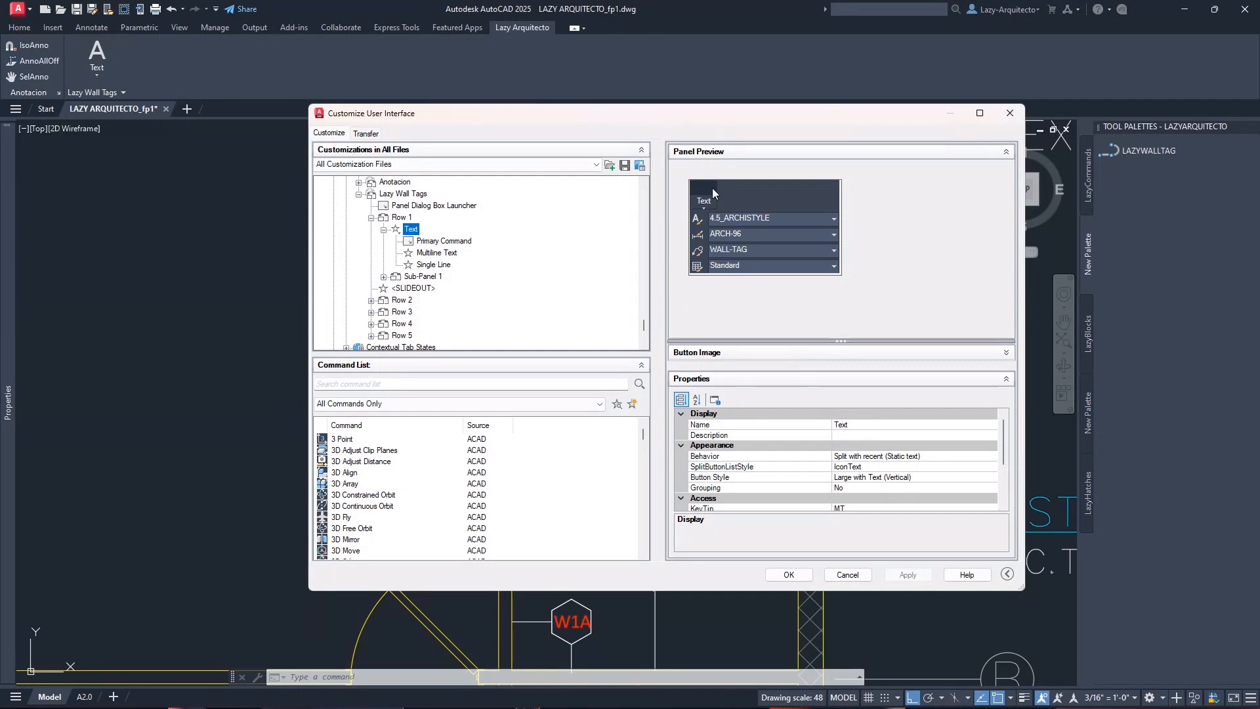
pyautogui.click(438, 253)
pyautogui.click(435, 264)
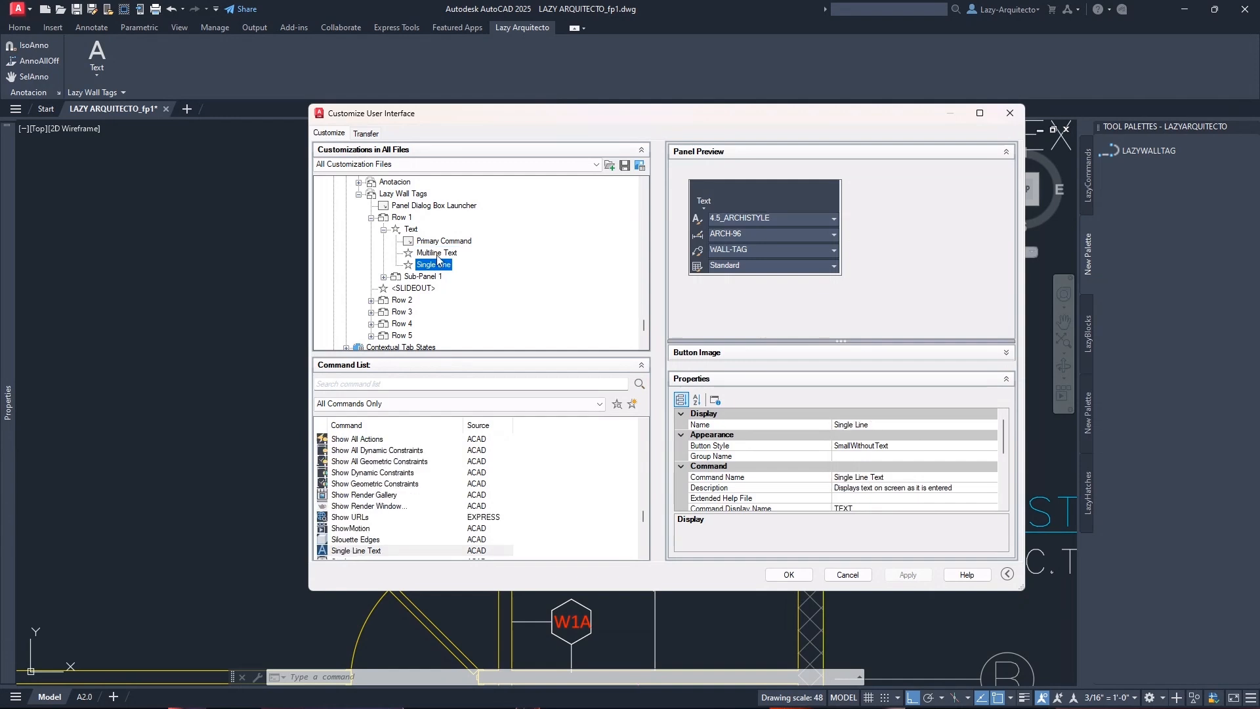
pyautogui.click(440, 255)
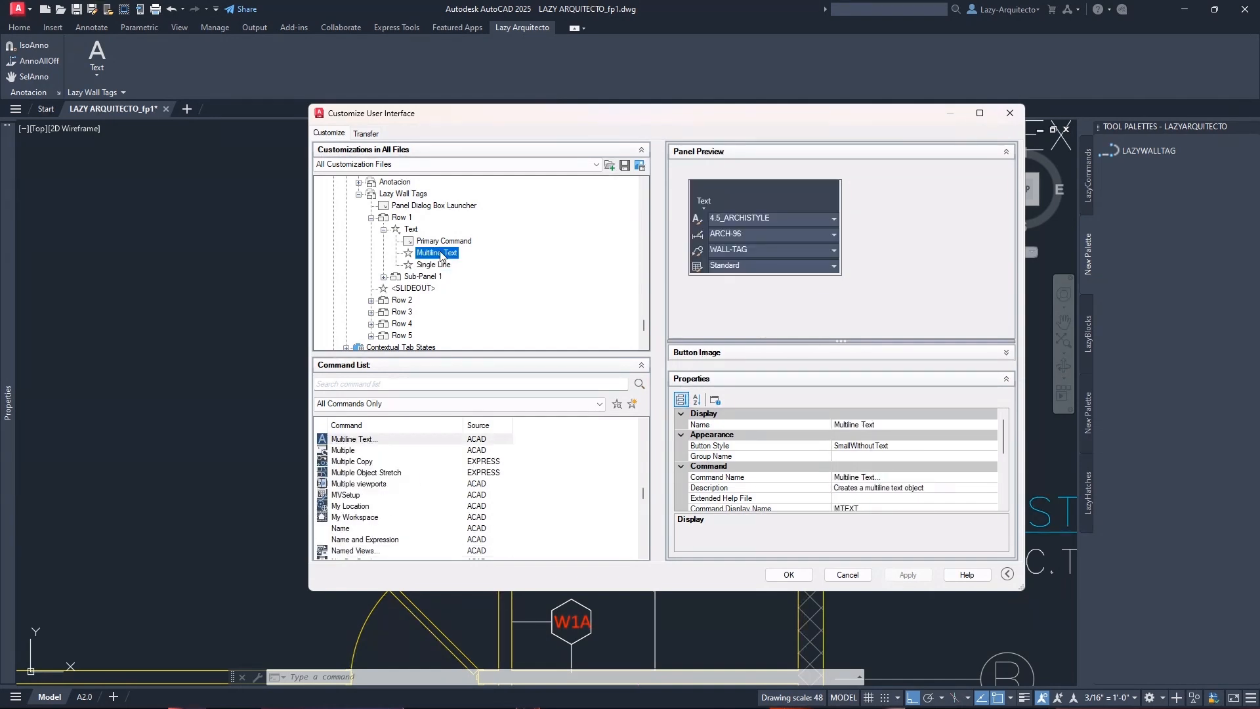
pyautogui.click(434, 264)
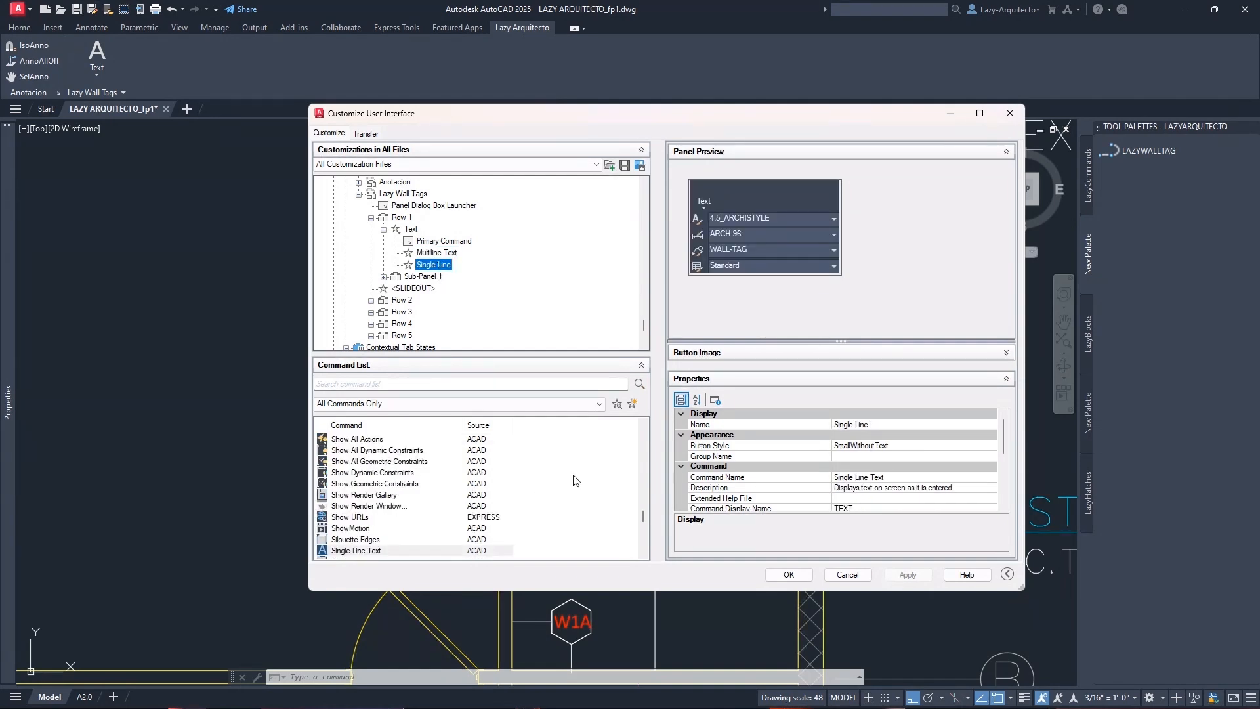
# Create a new custom command in the command list and name it WallTag 1
pyautogui.click(632, 404)
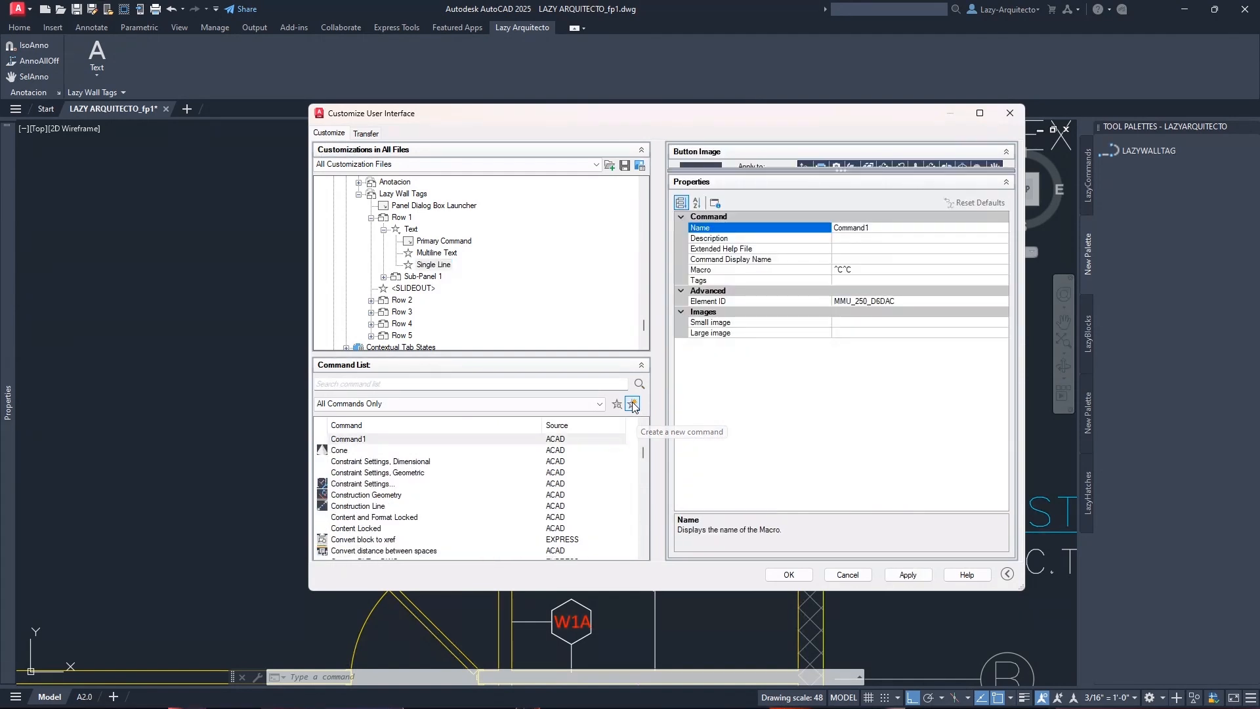
pyautogui.click(876, 227)
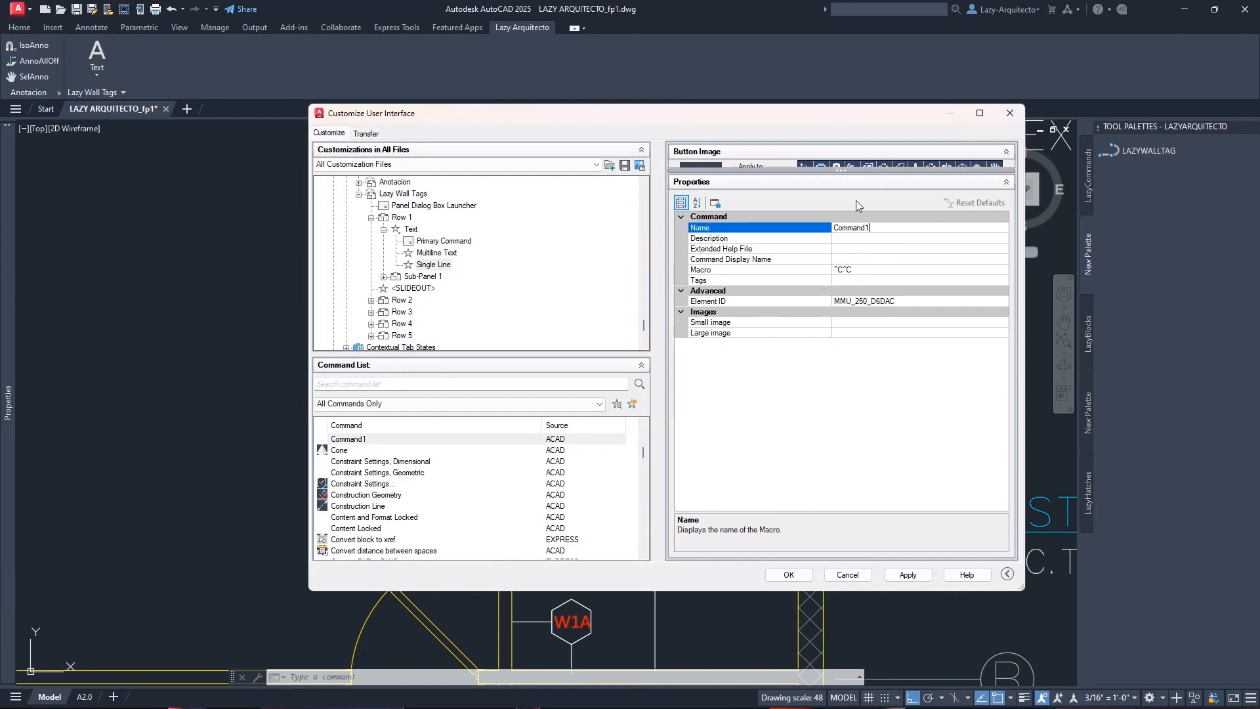
pyautogui.moveTo(842, 171); pyautogui.dragTo(843, 254)
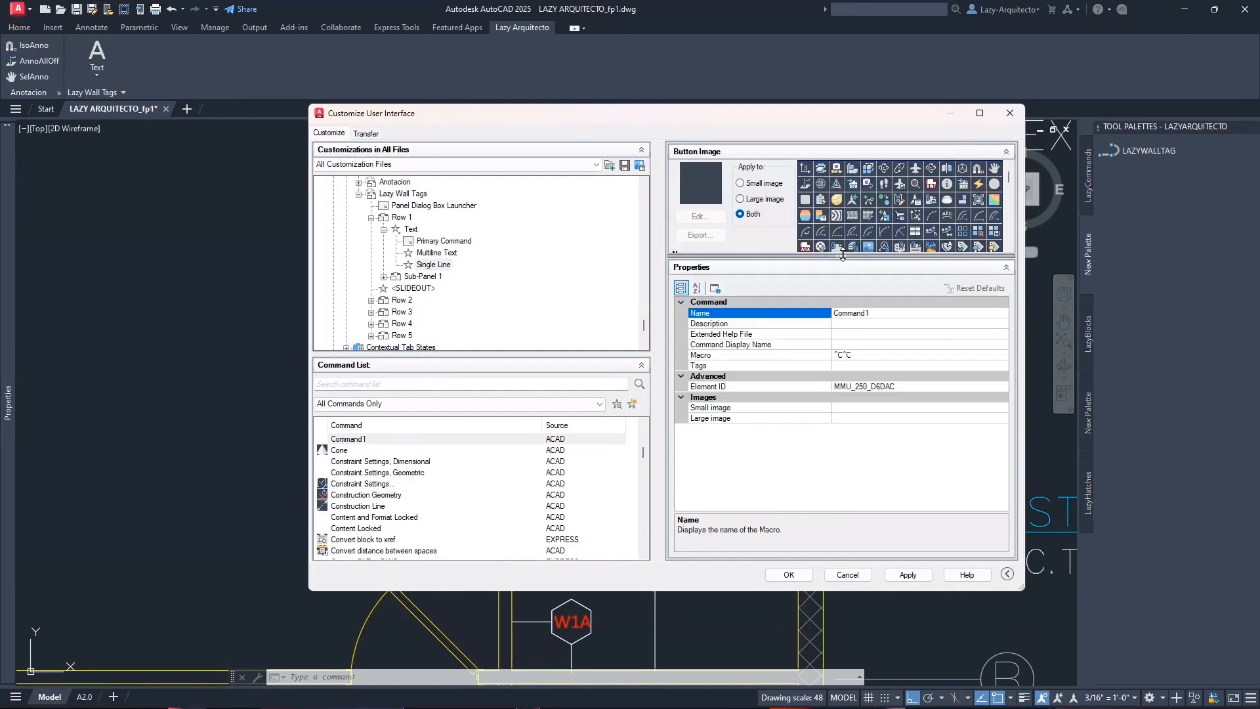
pyautogui.doubleClick(860, 314)
pyautogui.write('L')
pyautogui.write('azyWall')
pyautogui.click(848, 314)
pyautogui.press('BackSpace')
pyautogui.press('BackSpace')
pyautogui.press('BackSpace')
pyautogui.press('BackSpace')
pyautogui.press('BackSpace')
pyautogui.press('BackSpace')
pyautogui.press('BackSpace')
pyautogui.press('BackSpace')
pyautogui.write('Tag')
pyautogui.press('Home')
pyautogui.write('Wall')
pyautogui.click(875, 324)
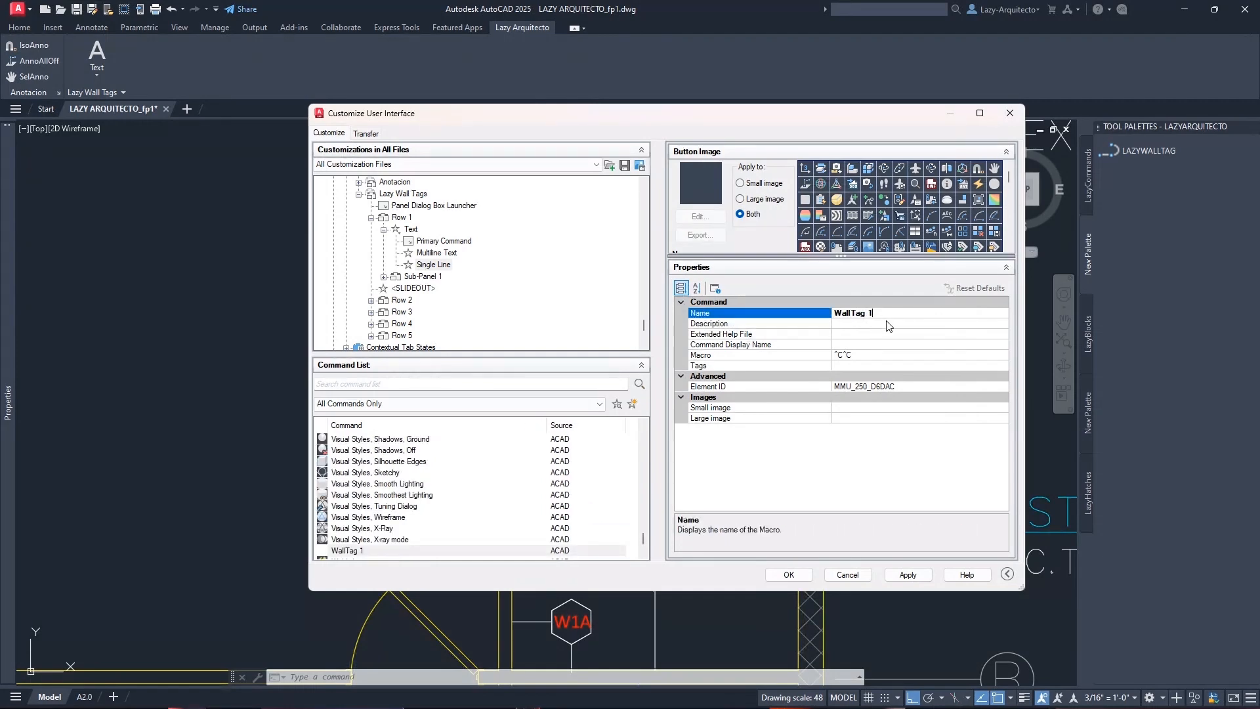
pyautogui.click(884, 325)
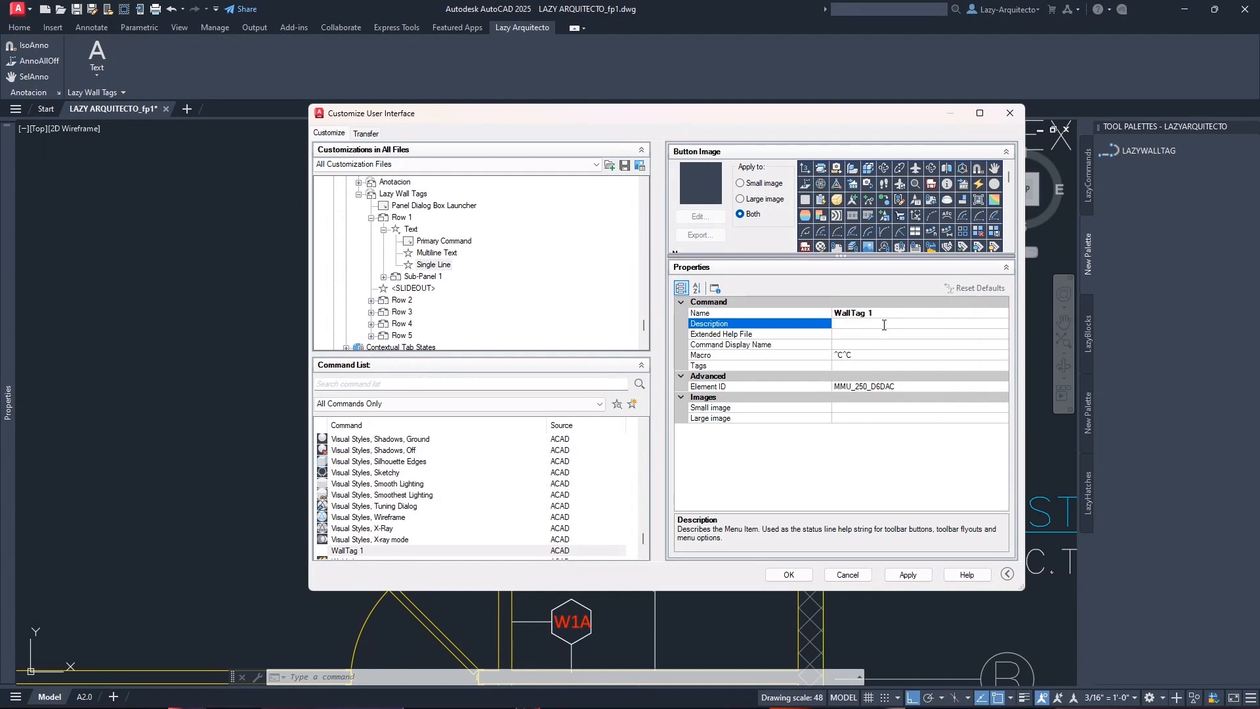
# Copy the full command string from the properties of the LAZYWALLTAG palette tool, leaving the tool unmodified
pyautogui.rightClick(1156, 149)
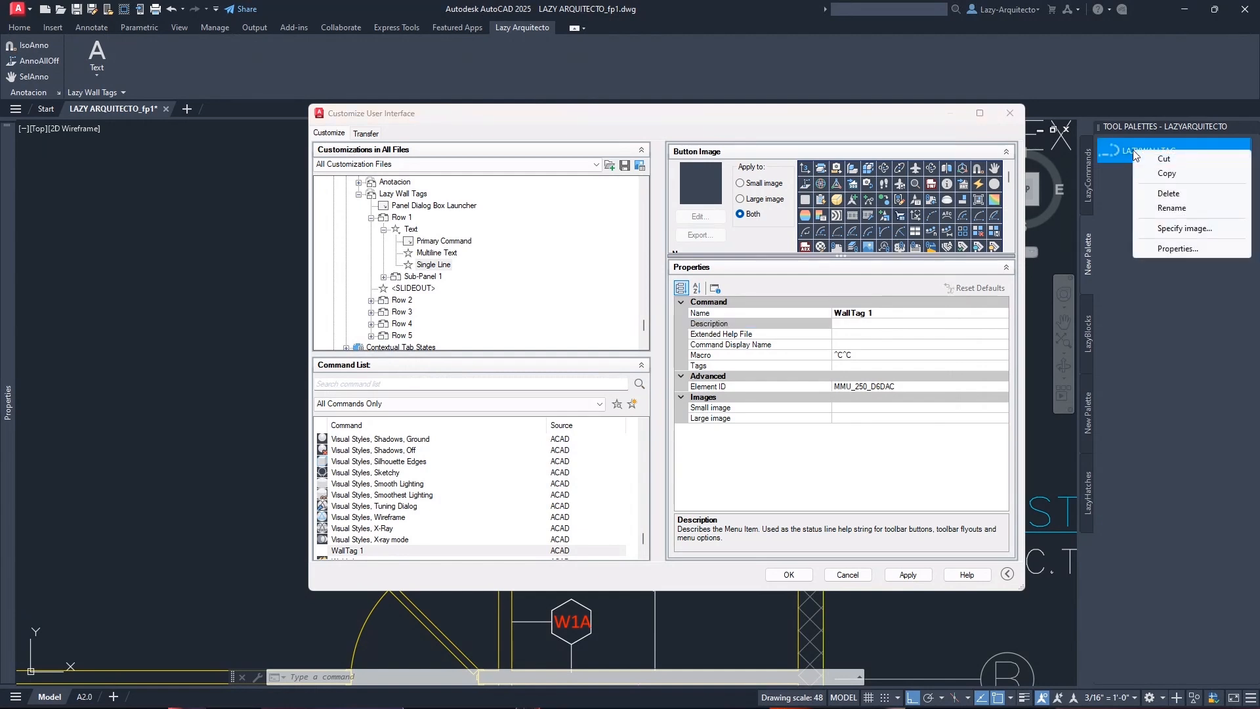
pyautogui.click(1158, 248)
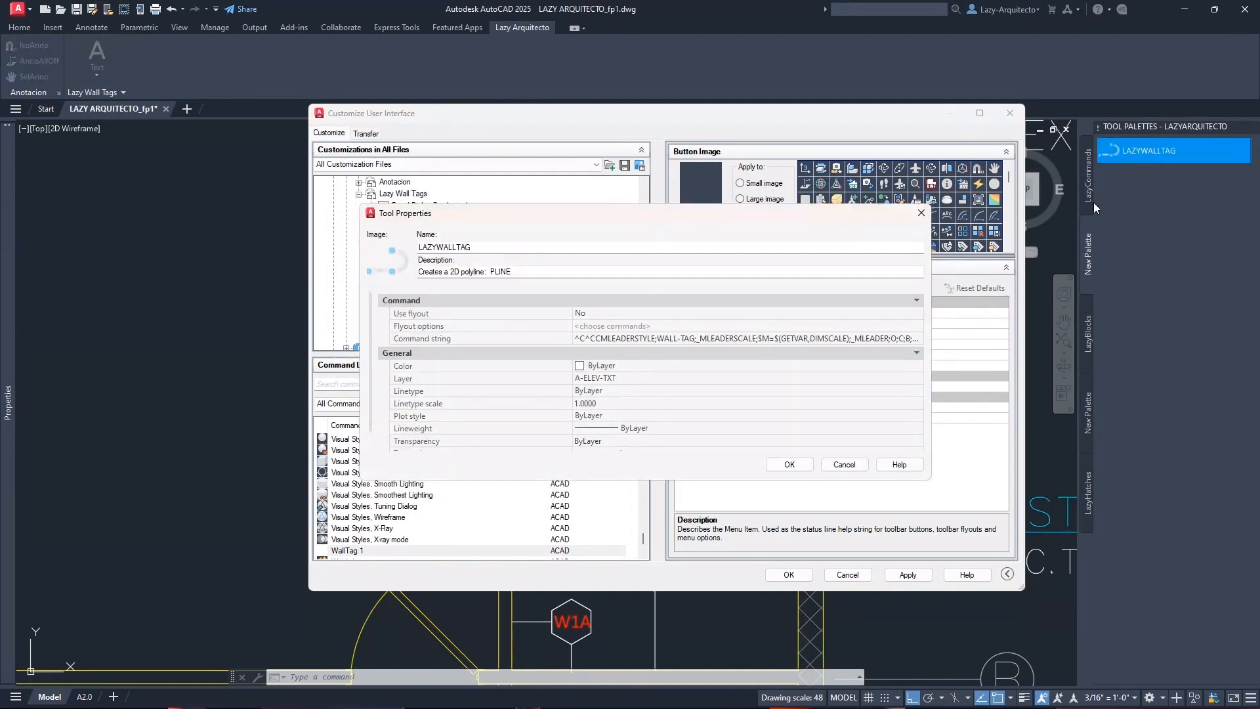
pyautogui.click(921, 212)
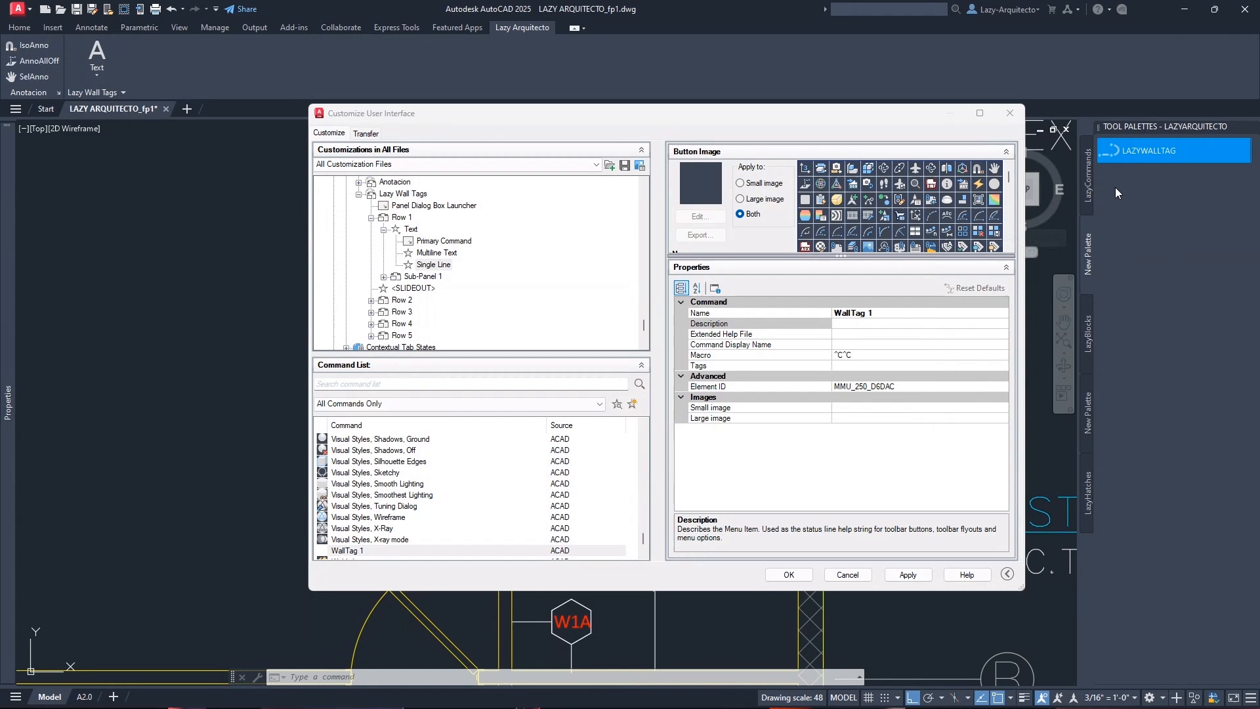
pyautogui.rightClick(1165, 151)
pyautogui.click(1172, 250)
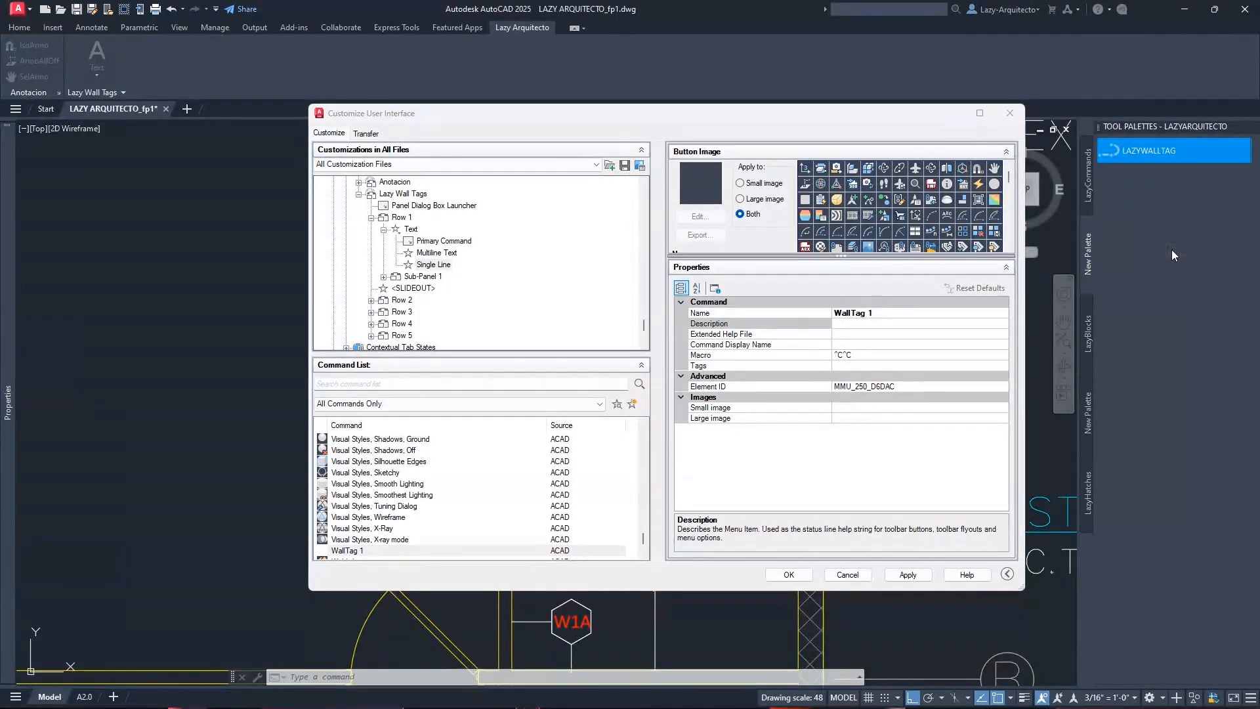
pyautogui.click(785, 343)
pyautogui.rightClick(771, 343)
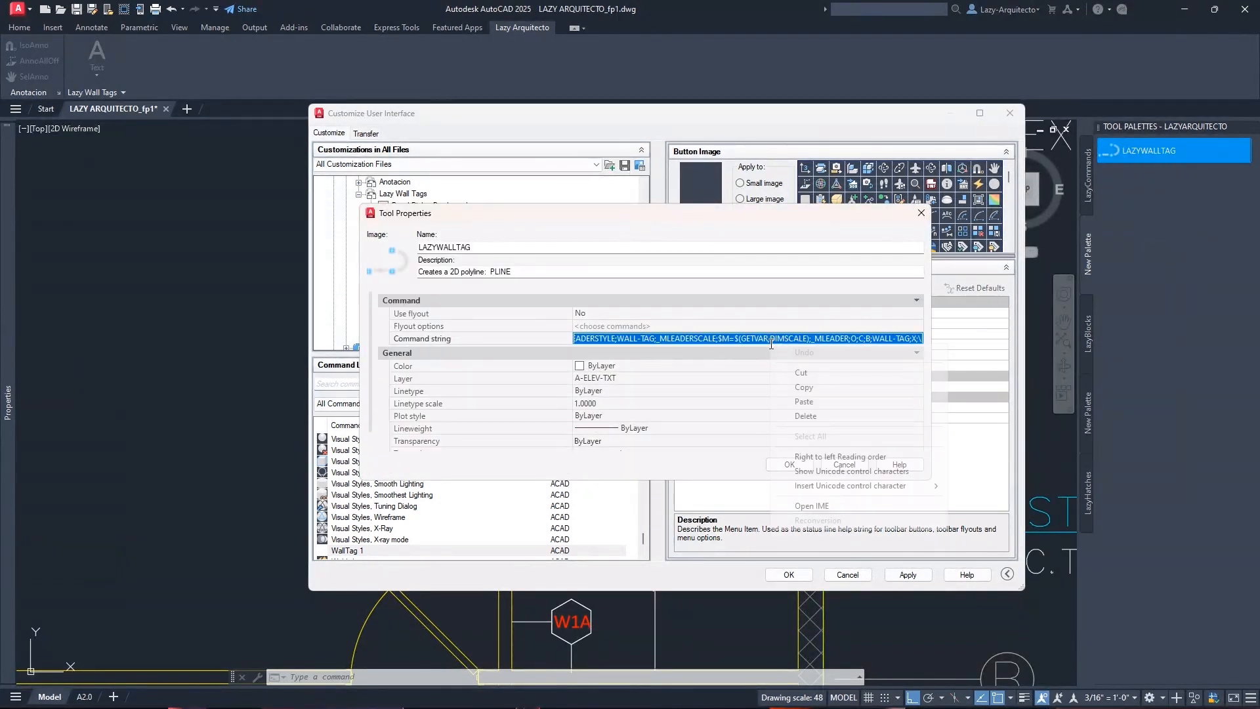
pyautogui.click(797, 388)
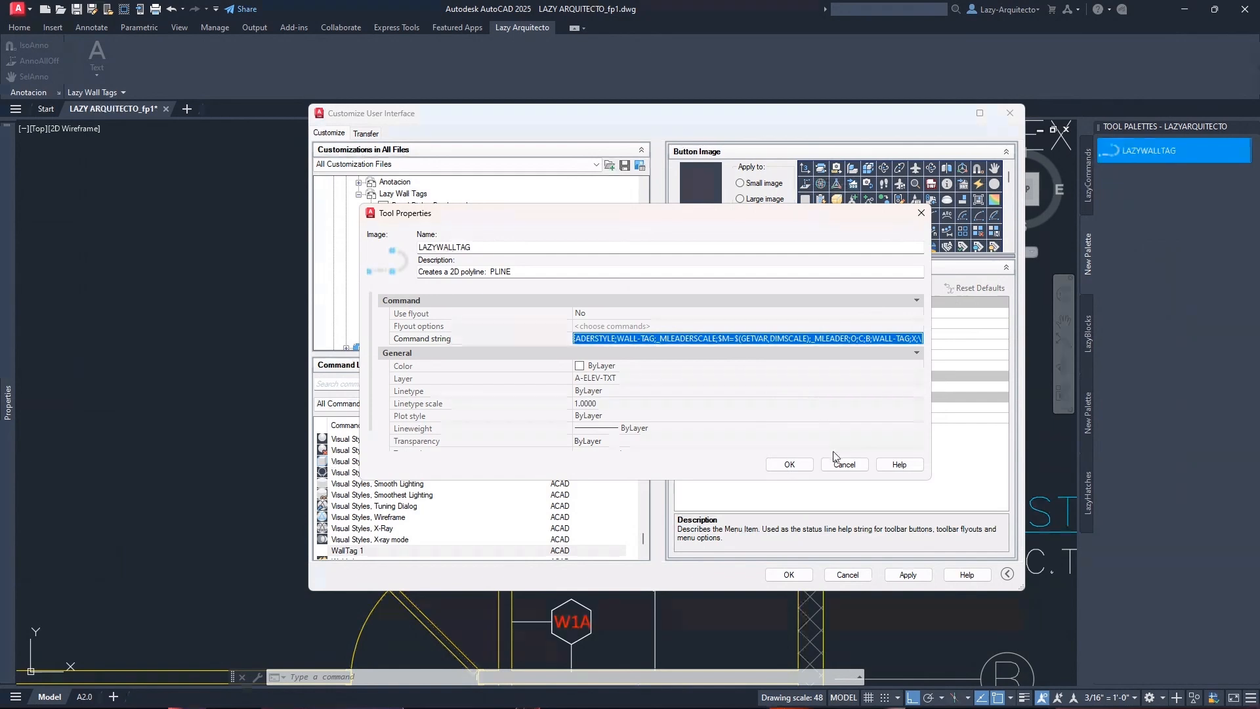
pyautogui.click(845, 463)
# Replace the WallTag 1 macro with the copied LAZYWALLTAG command string
pyautogui.click(860, 356)
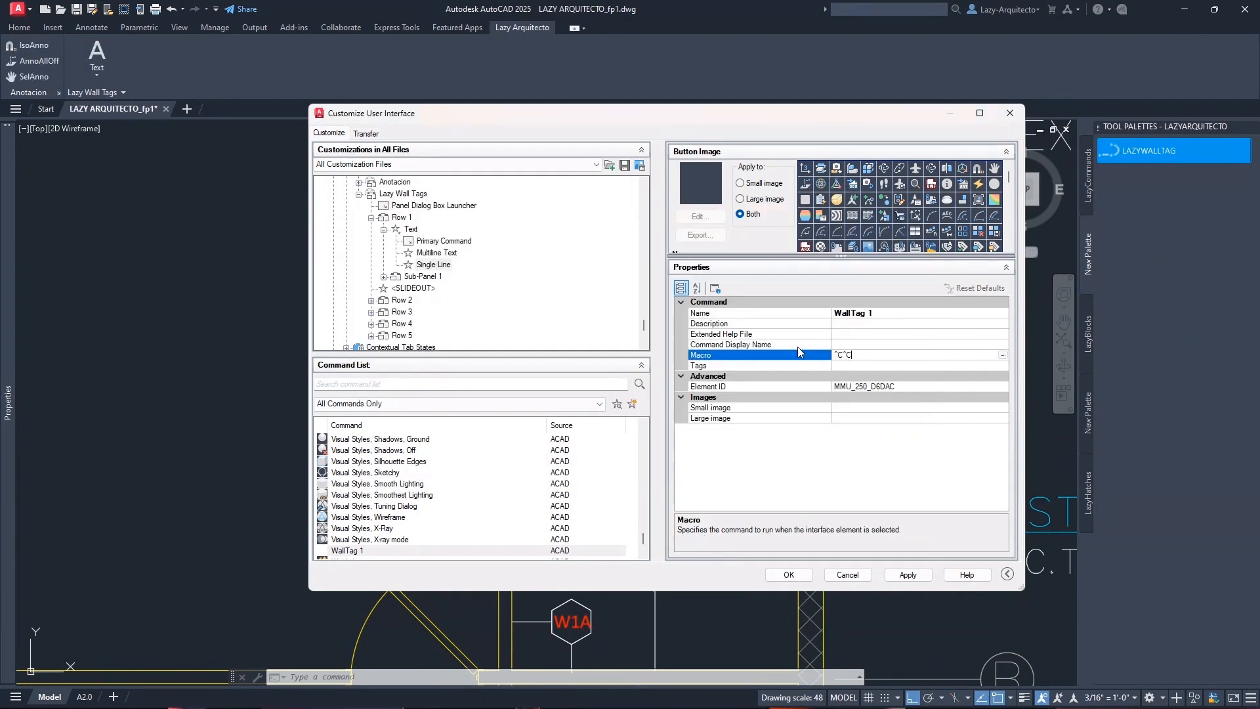
pyautogui.click(1003, 355)
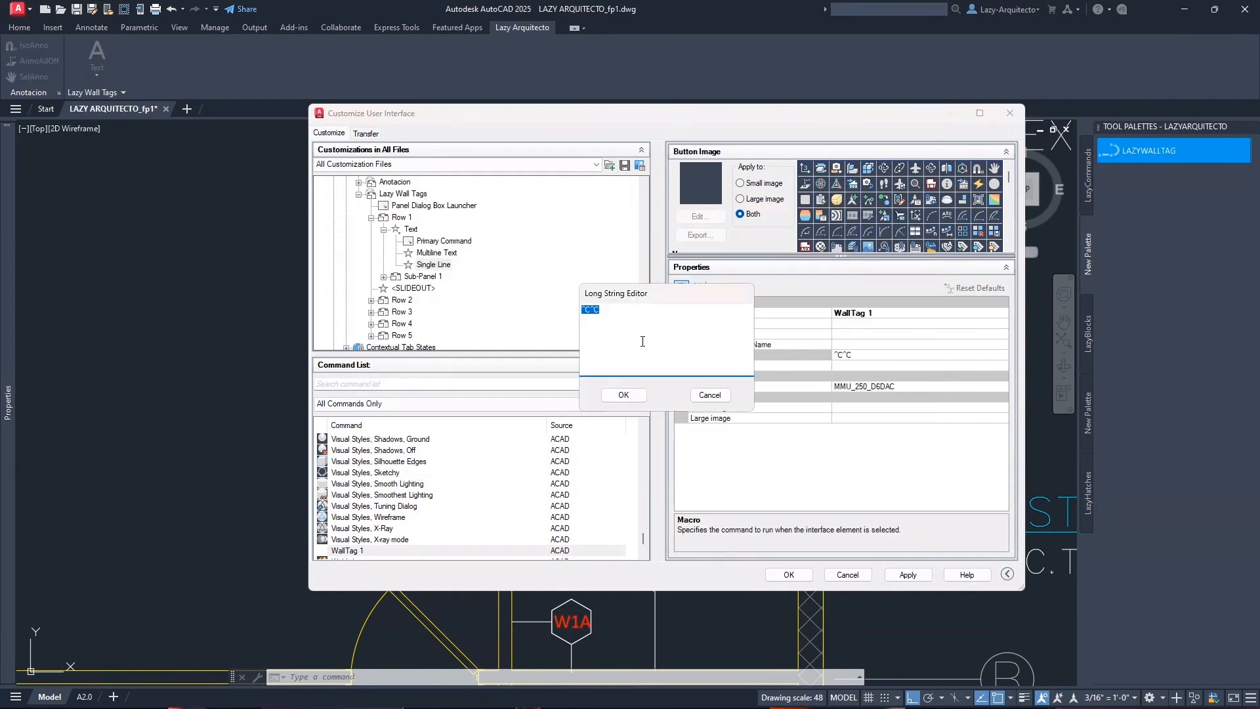
pyautogui.rightClick(599, 312)
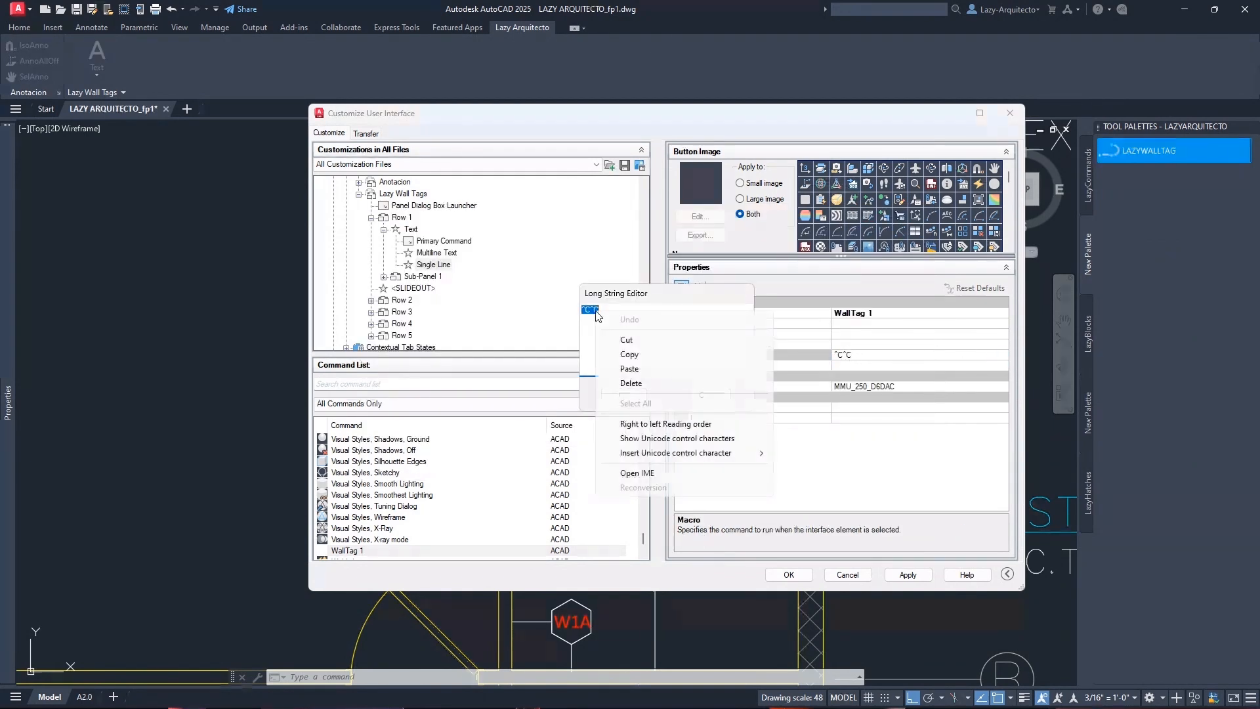
pyautogui.click(630, 369)
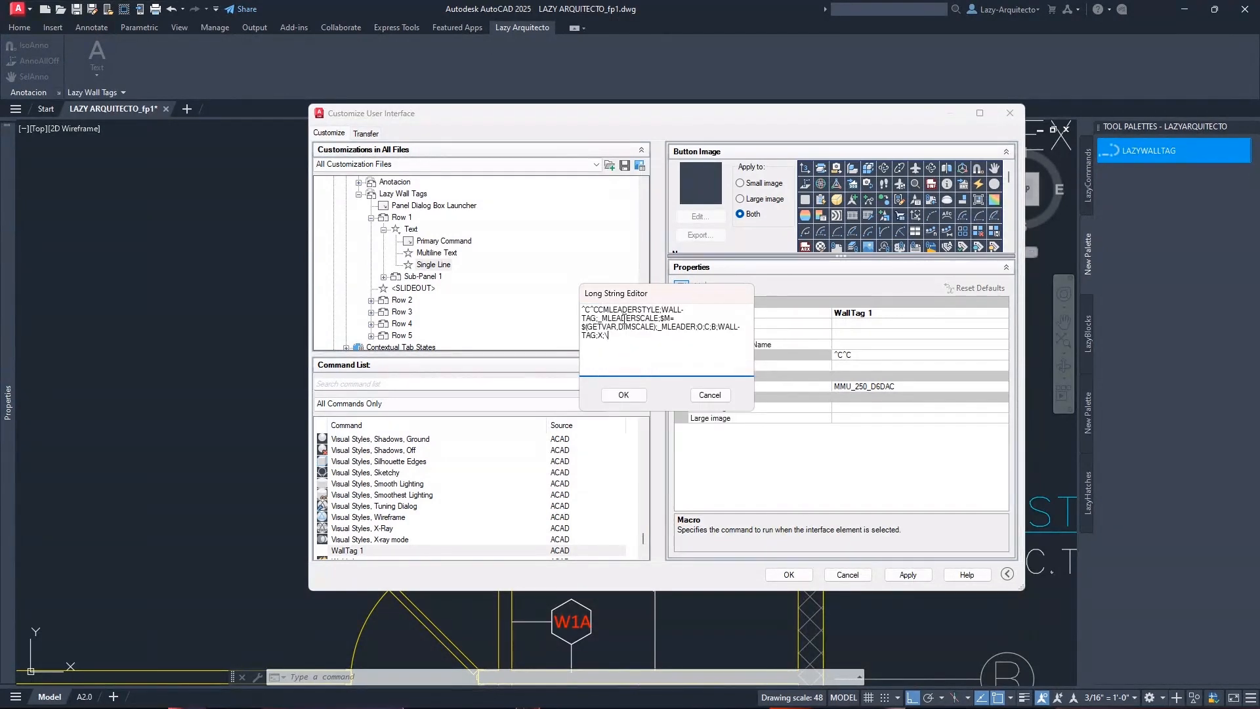
pyautogui.click(620, 398)
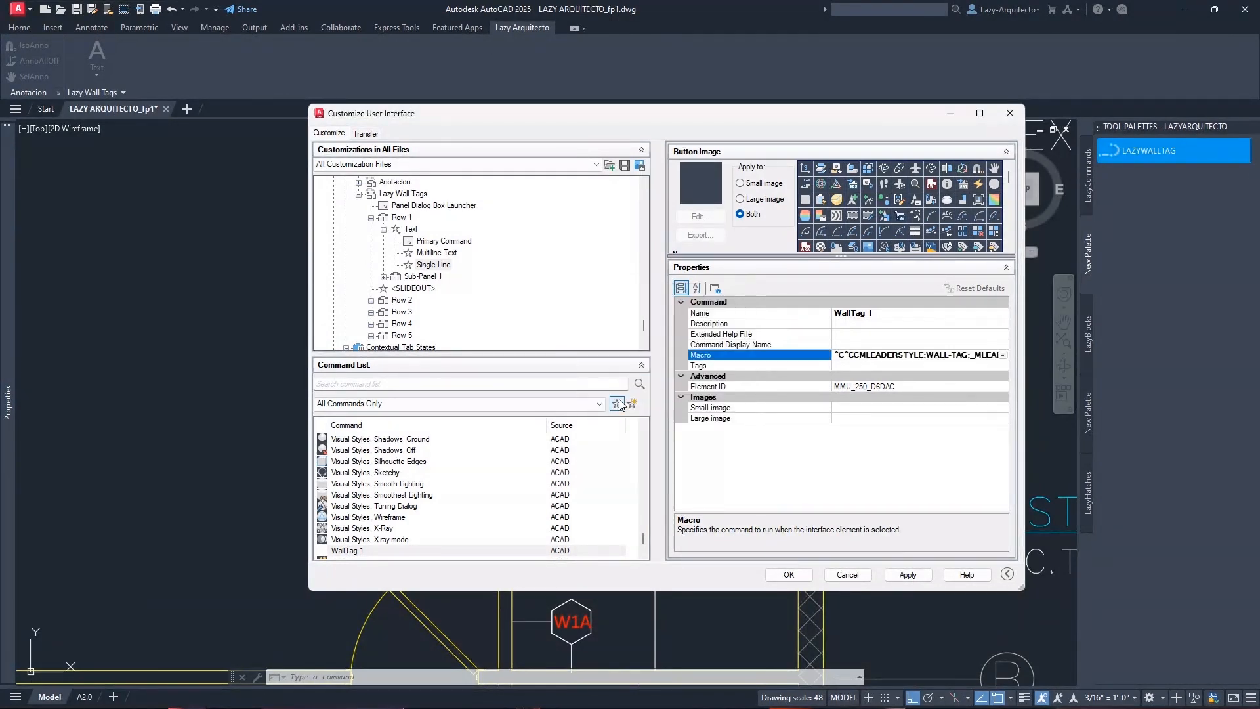
pyautogui.click(943, 333)
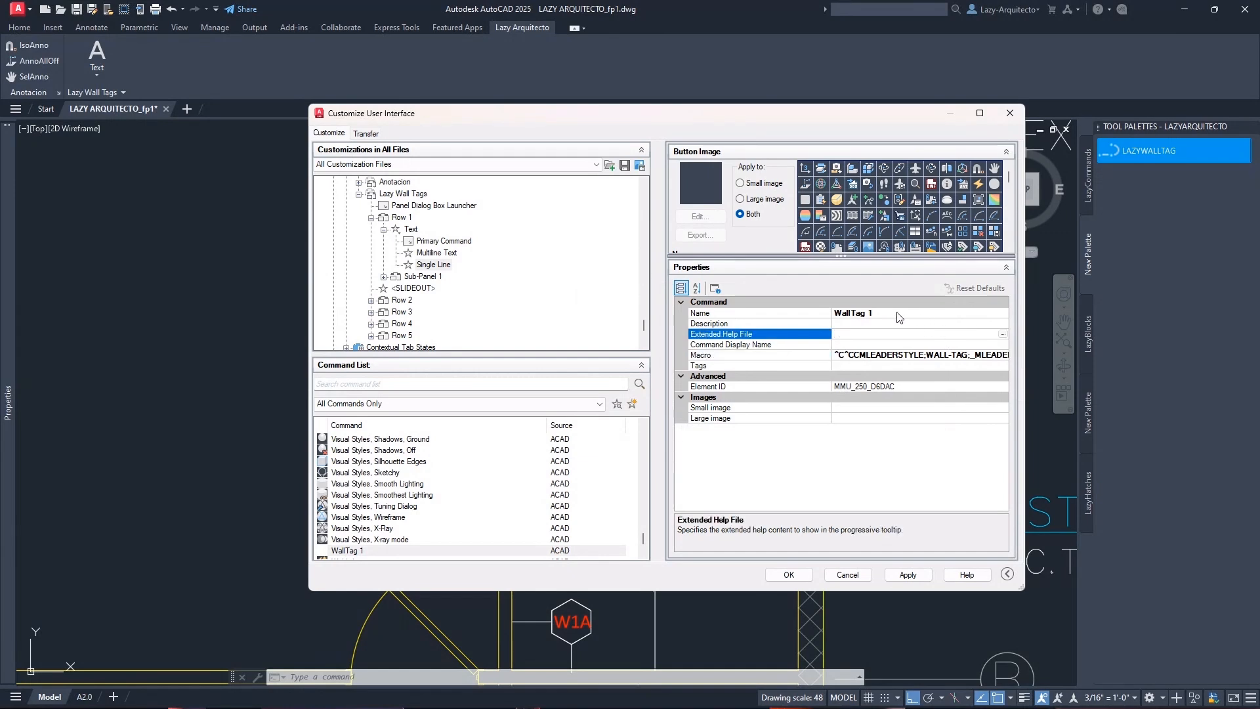
# Try several stock button images on WallTag 1, such as RCDATA_16_ANIPATH, RCDATA_16_ATTACH and RCDATA_16_ARCSEA
pyautogui.click(851, 170)
pyautogui.click(852, 215)
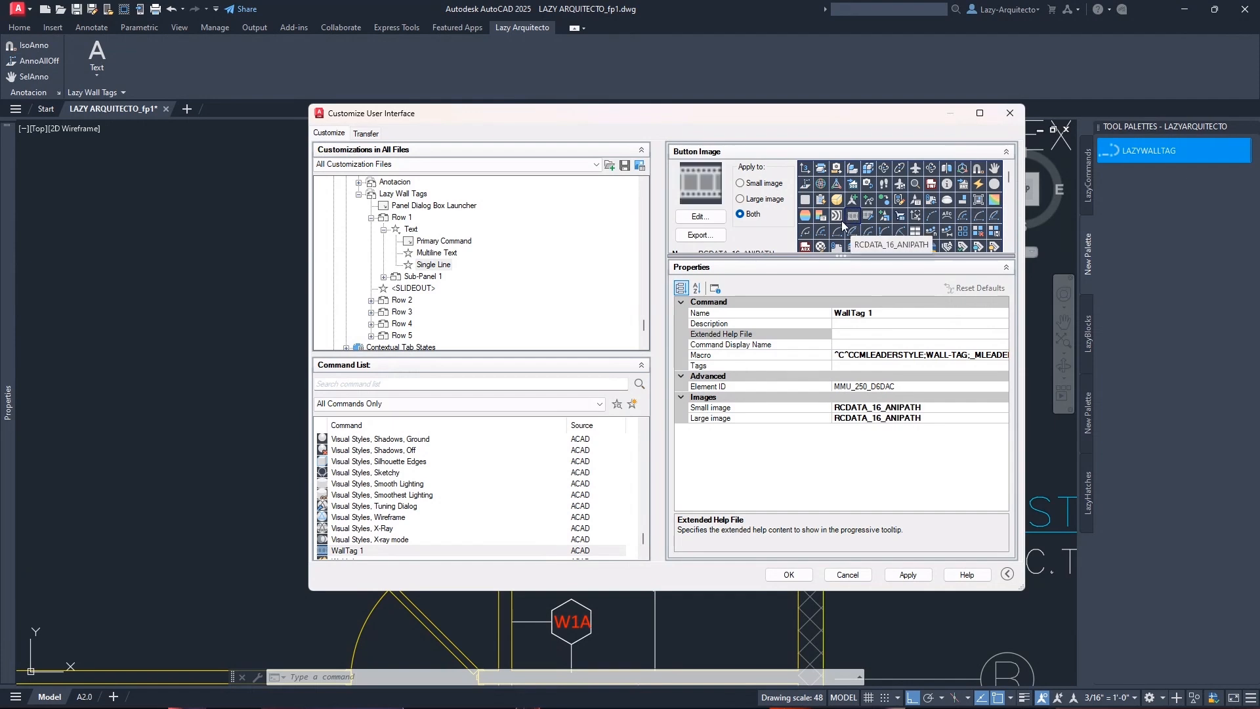
pyautogui.click(838, 233)
pyautogui.click(838, 246)
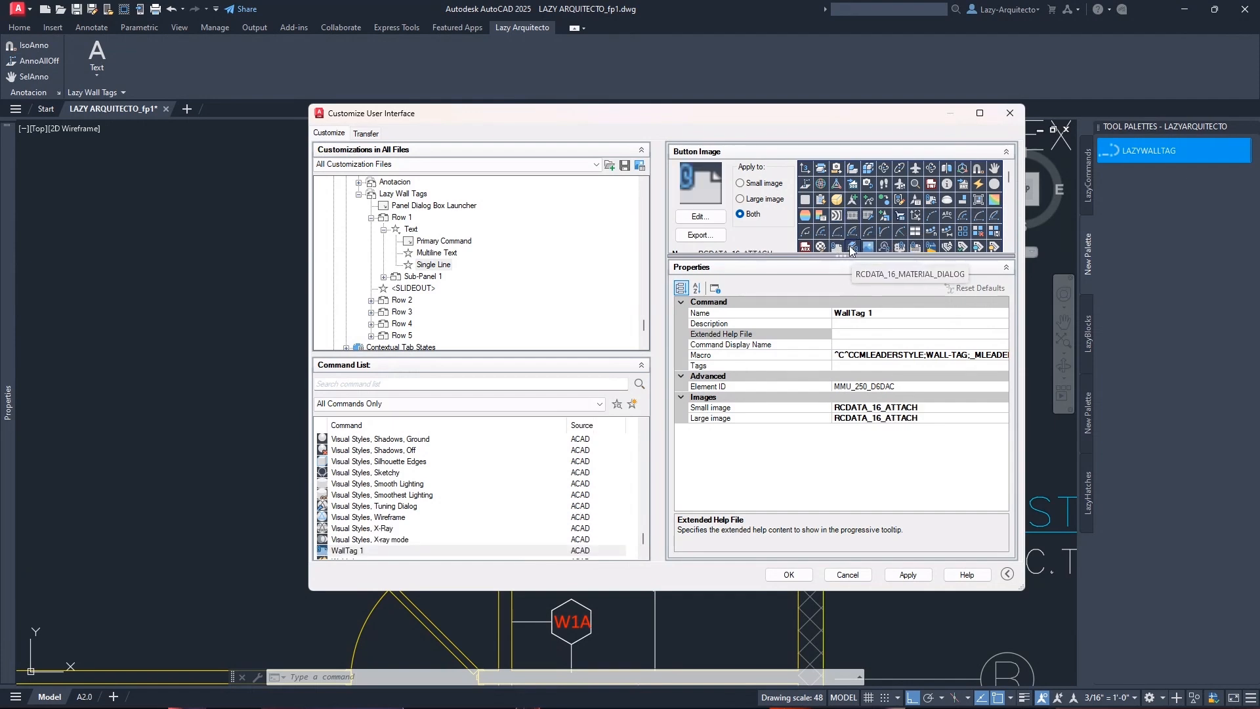
pyautogui.click(853, 247)
pyautogui.click(869, 247)
pyautogui.click(884, 247)
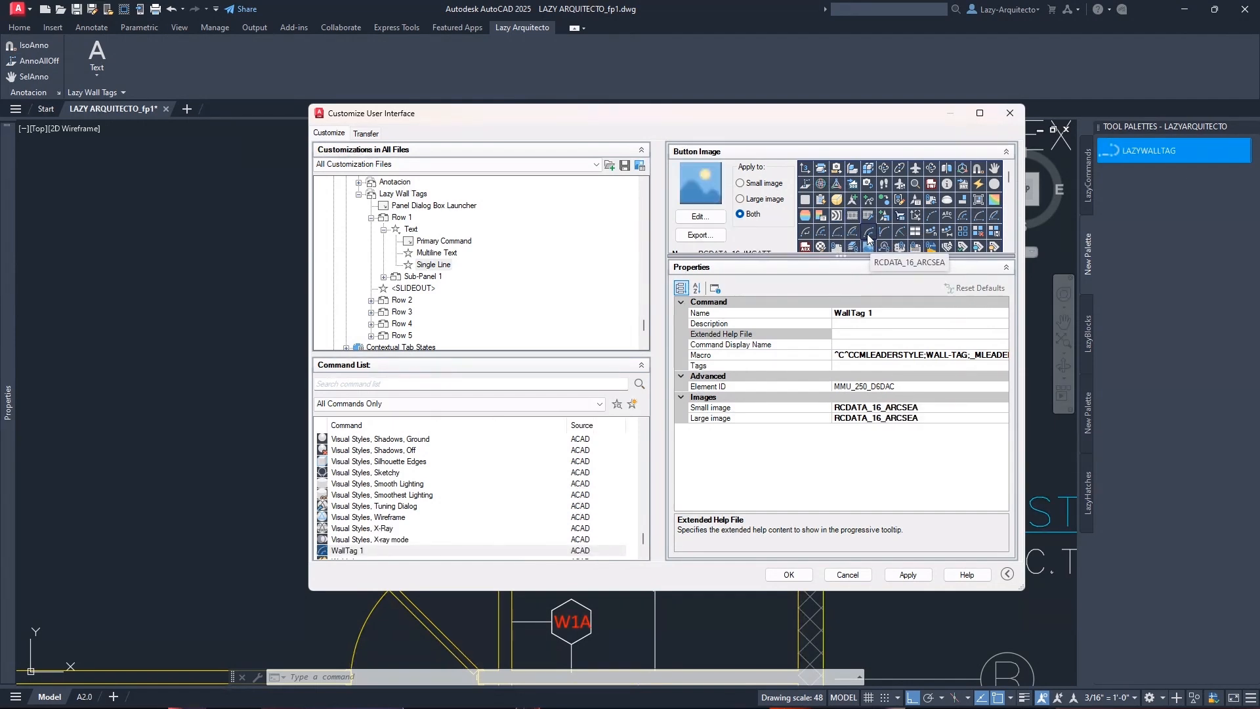
pyautogui.click(884, 217)
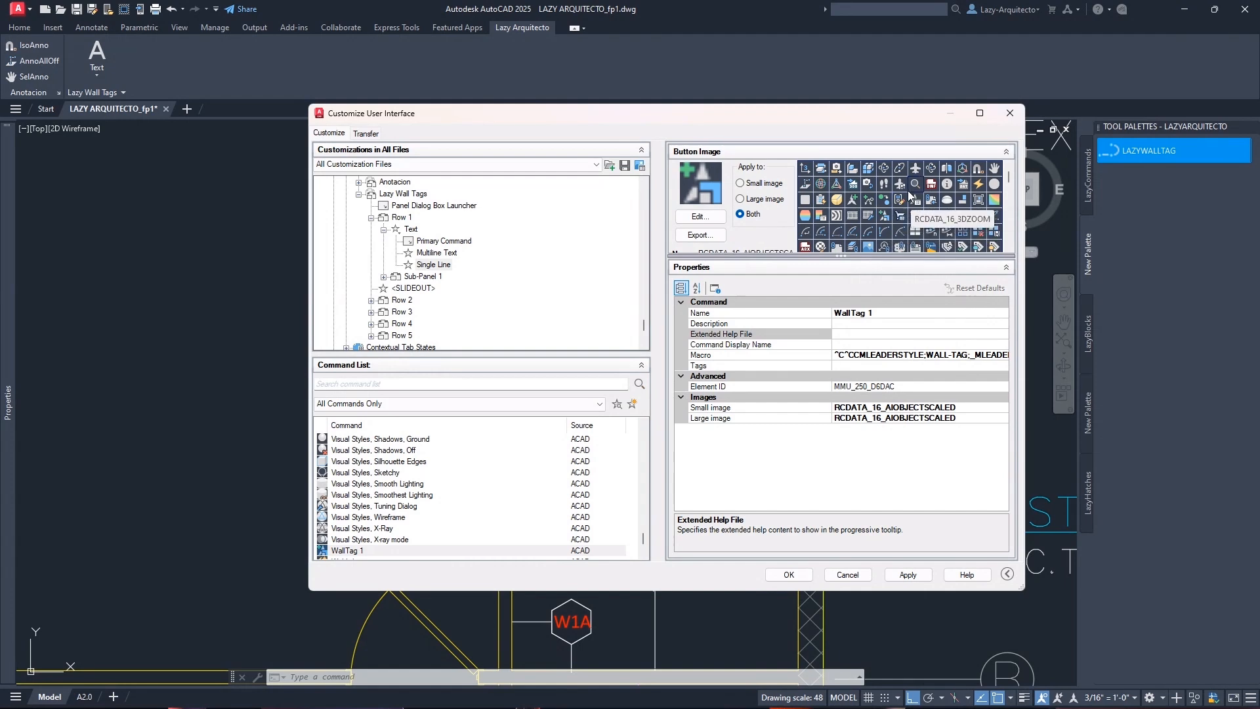
# Assign RCDATA_16_ADJUST_CAMERA_DISTANCE as both the small and large image of WallTag 1 and apply the customization
pyautogui.click(805, 168)
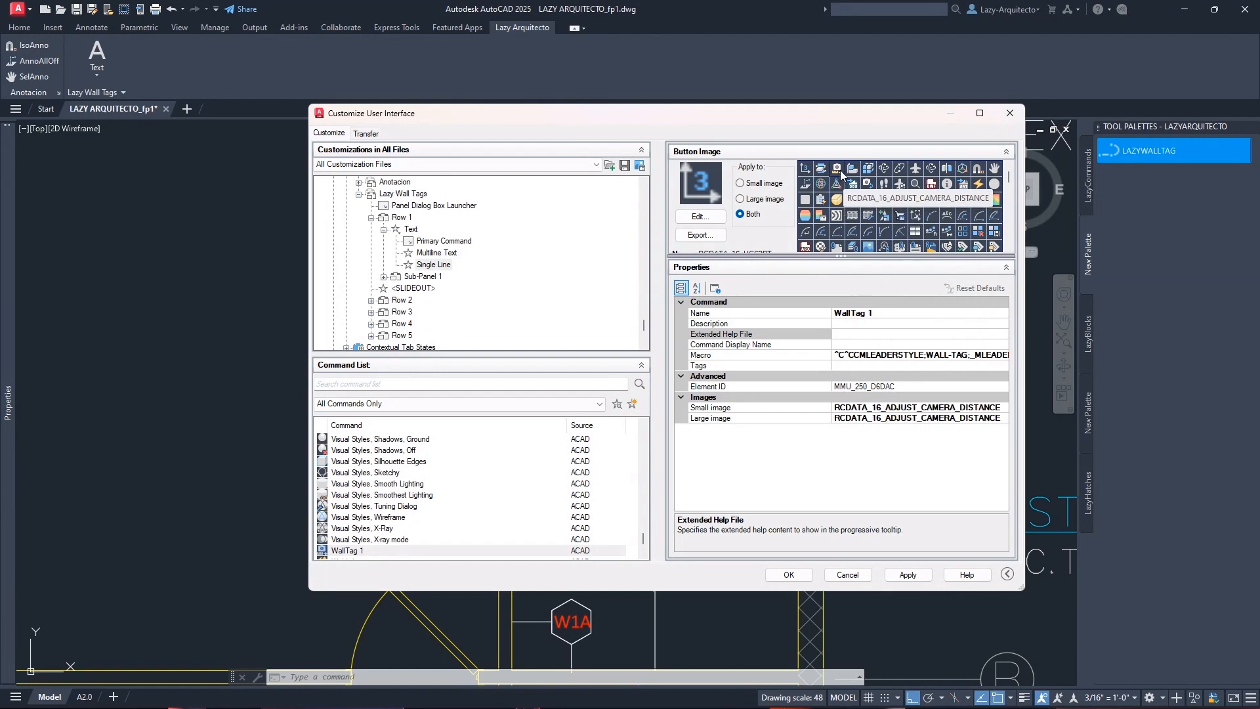
pyautogui.click(852, 247)
pyautogui.click(942, 333)
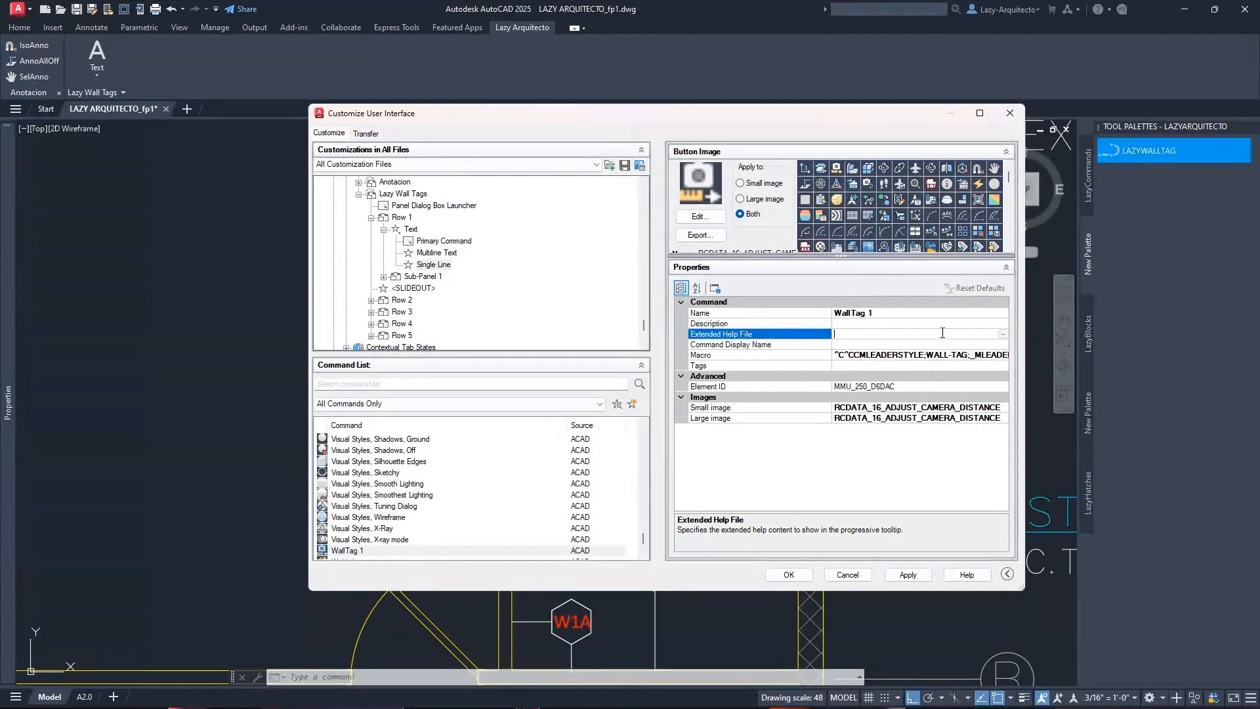
pyautogui.click(906, 577)
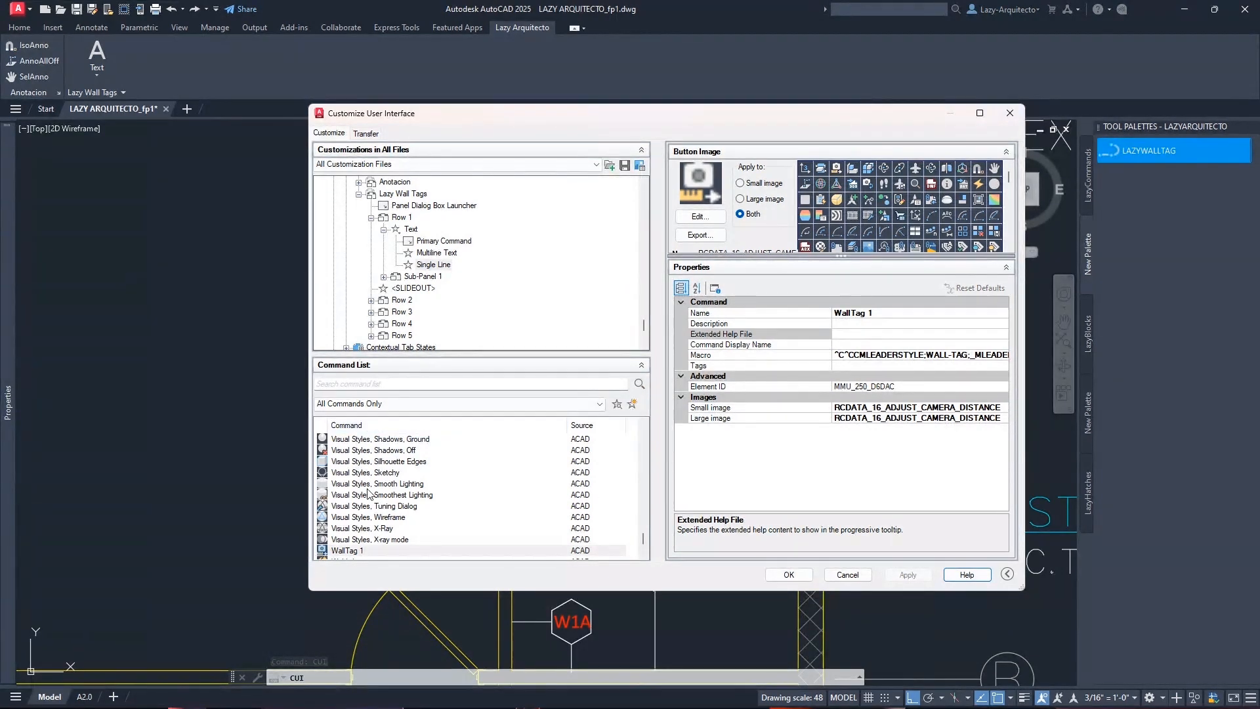
# Add WallTag 1 to Row 1 of the Lazy Wall Tags panel and move it into the Text drop-down below Single Line
pyautogui.click(363, 551)
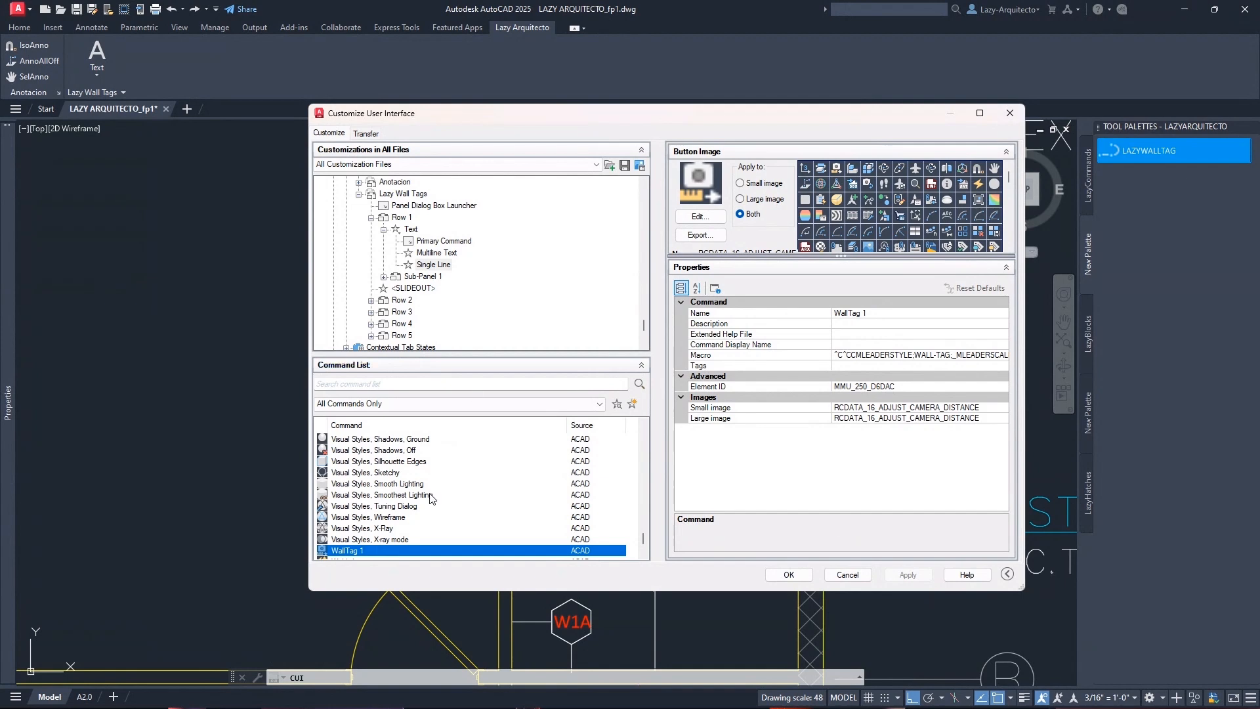
pyautogui.moveTo(372, 559)
pyautogui.mouseDown()
pyautogui.moveTo(287, 550)
pyautogui.moveTo(288, 364)
pyautogui.moveTo(364, 279)
pyautogui.moveTo(447, 251)
pyautogui.mouseUp()
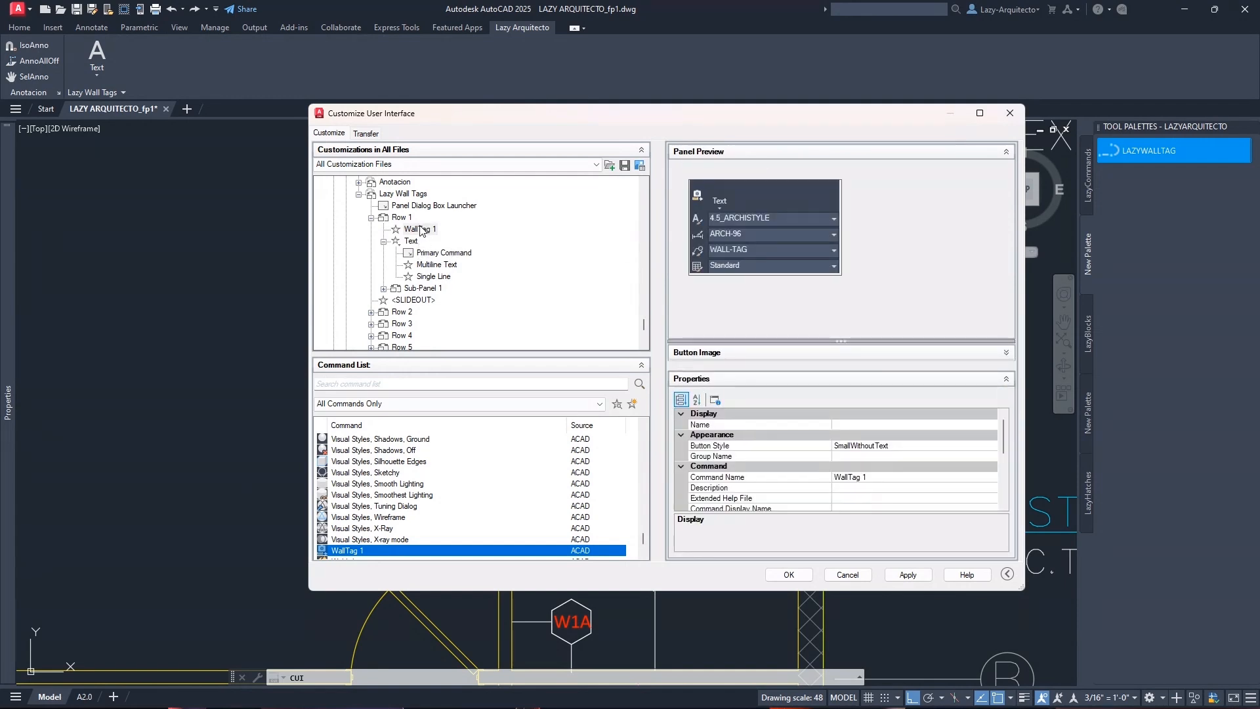
pyautogui.moveTo(421, 230); pyautogui.dragTo(428, 264)
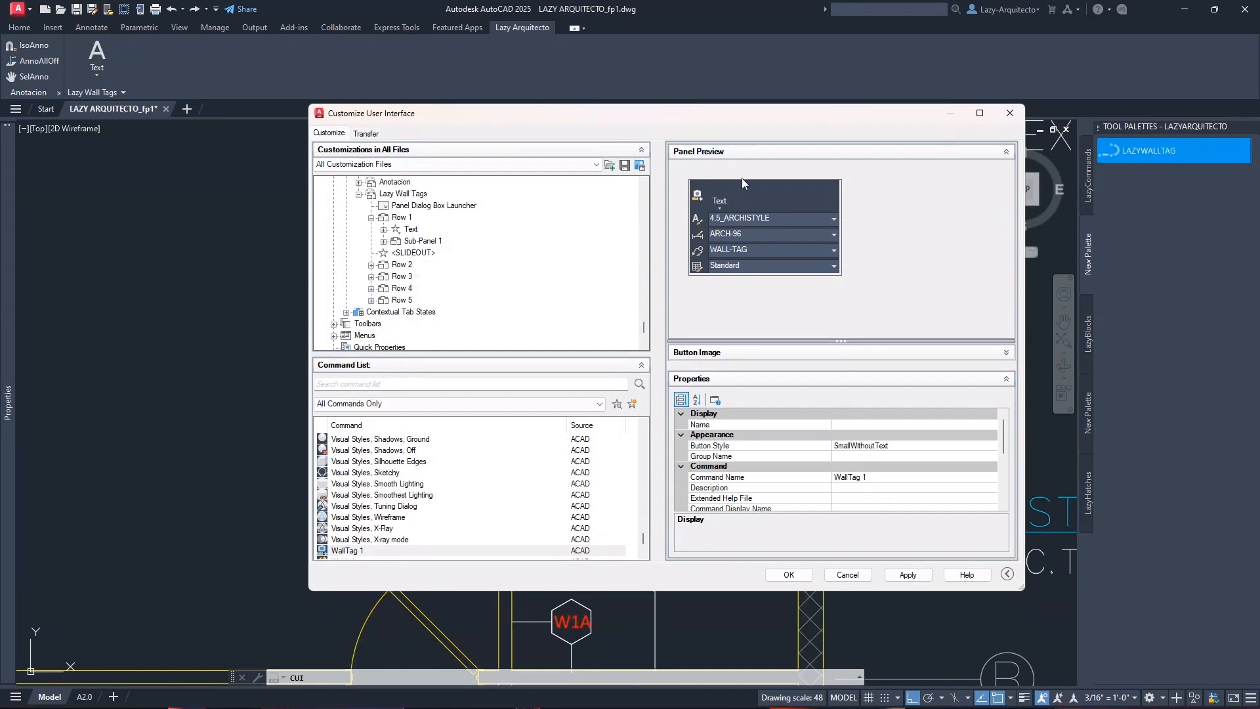
# Check the placement of WallTag 1 in the Text drop-down against the panel preview
pyautogui.click(724, 190)
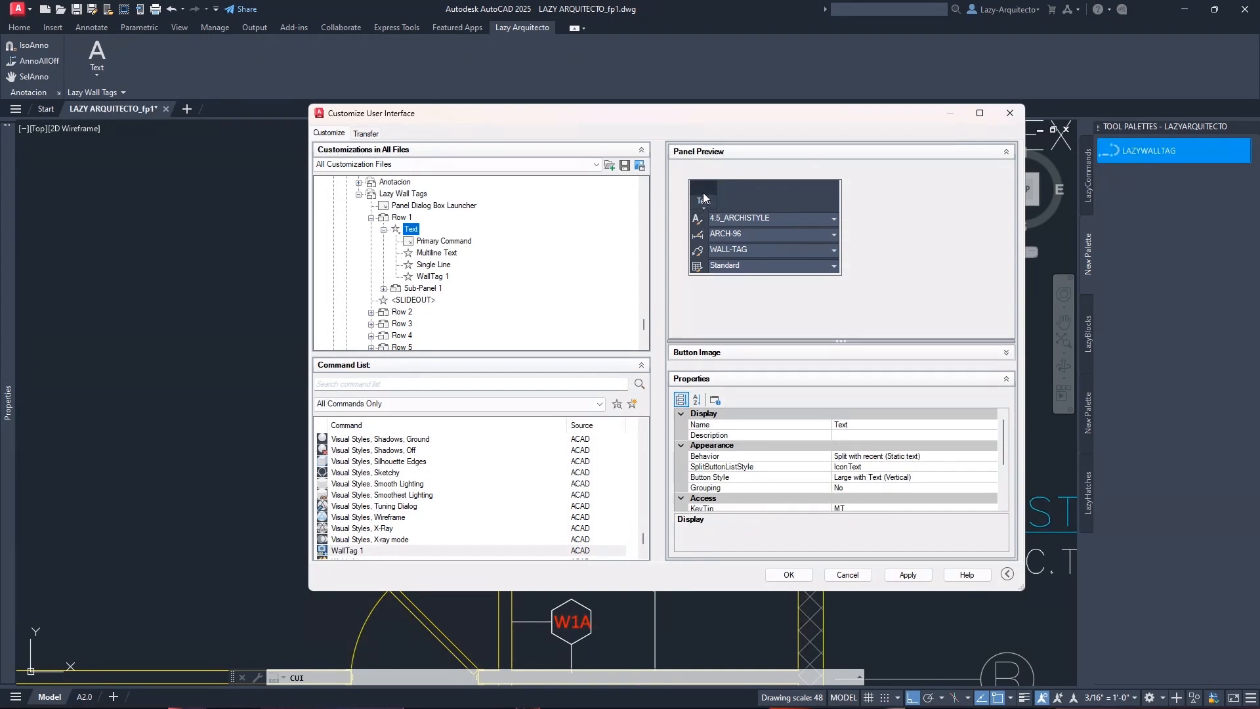
pyautogui.click(437, 276)
pyautogui.click(703, 189)
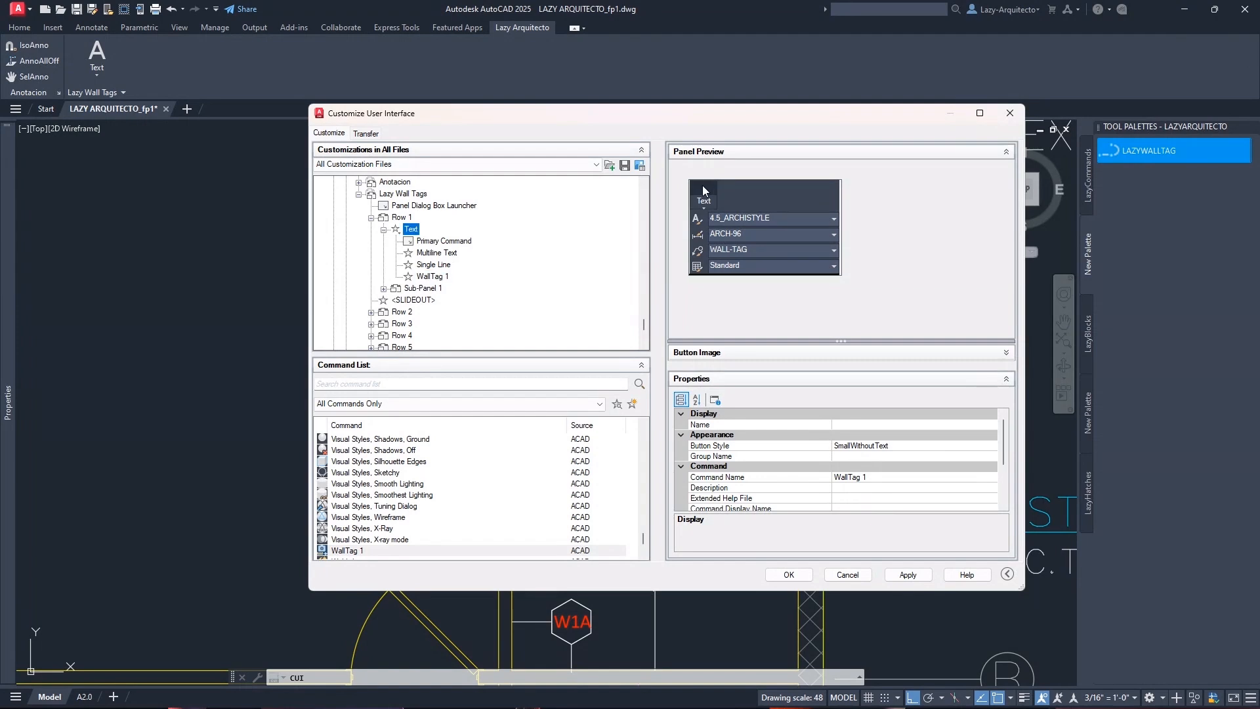
pyautogui.click(434, 276)
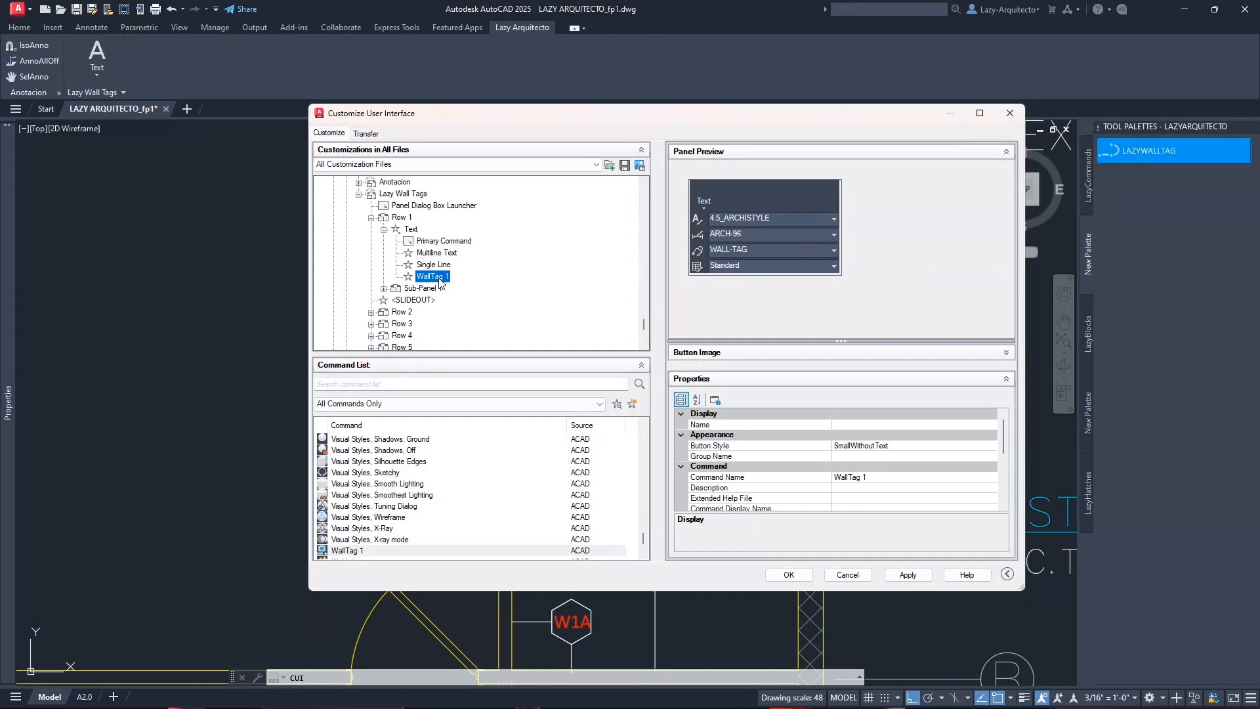
# Remove Multiline Text from the Text drop-down in Row 1 of the Lazy Wall Tags panel
pyautogui.click(435, 264)
pyautogui.click(438, 254)
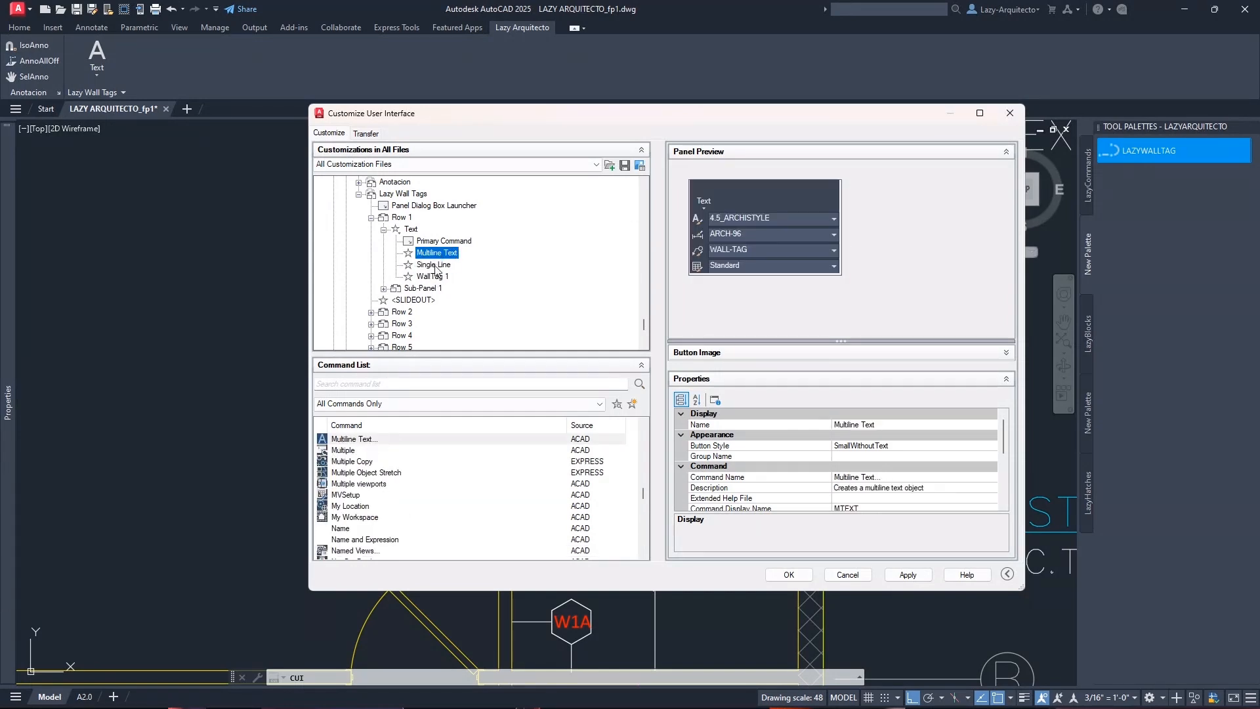
pyautogui.click(438, 263)
pyautogui.click(439, 254)
pyautogui.click(439, 264)
pyautogui.click(439, 253)
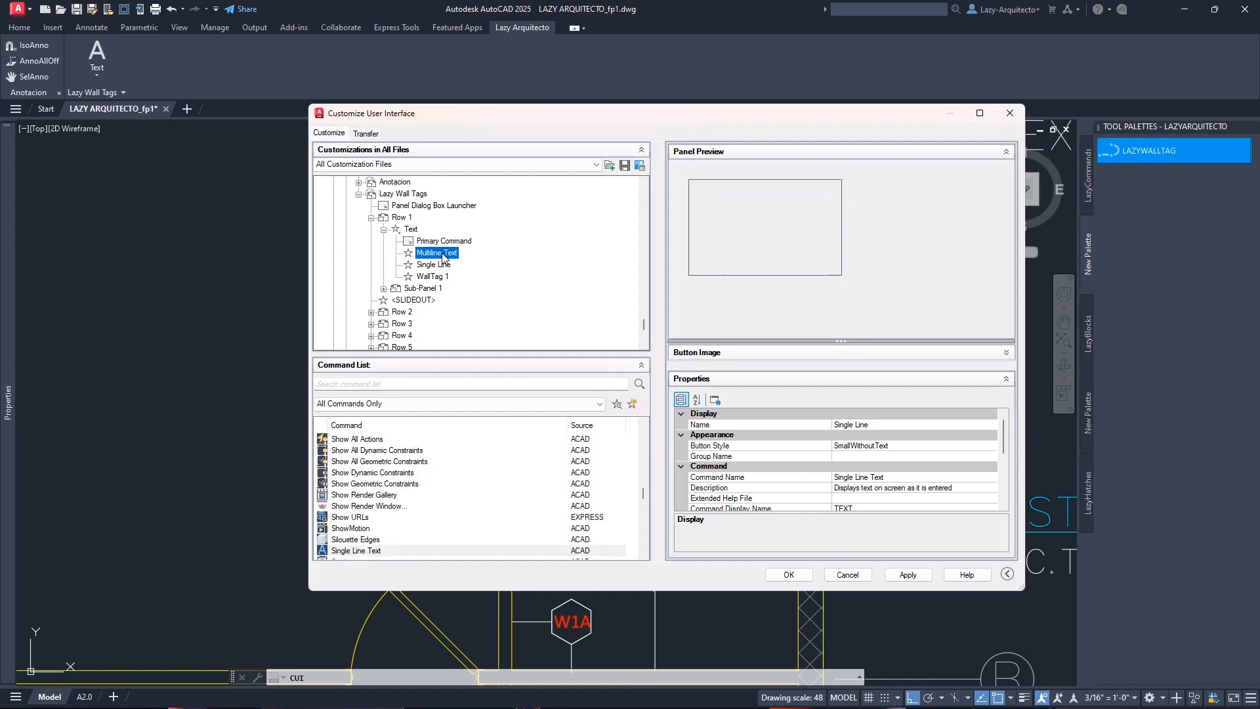
pyautogui.rightClick(443, 258)
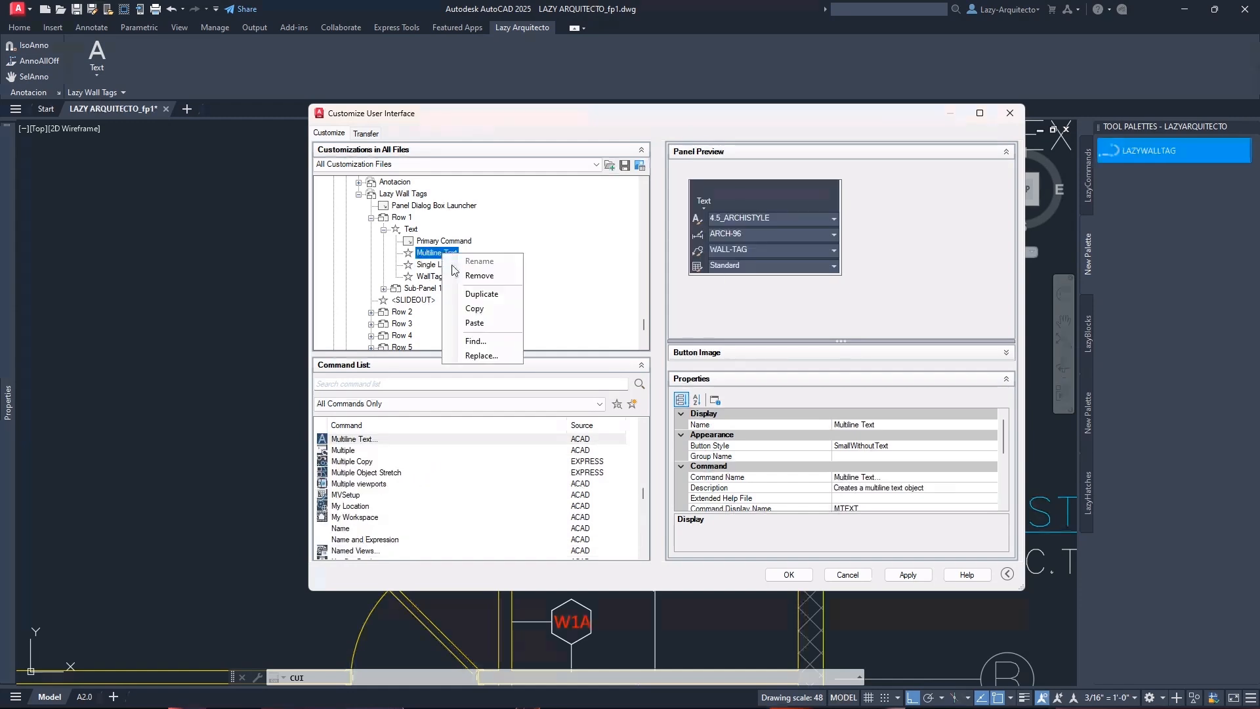
pyautogui.click(472, 274)
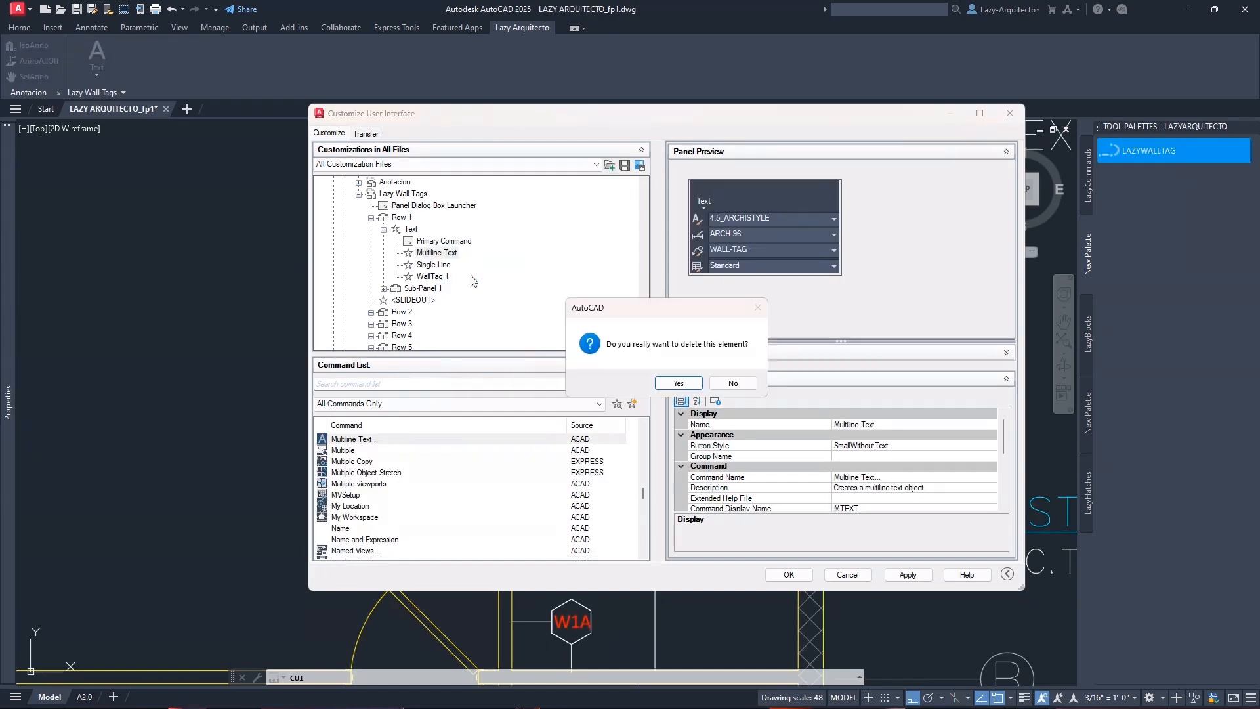
pyautogui.click(669, 384)
# Remove Single Line from the Text drop-down, then apply the customization and close the editor
pyautogui.click(438, 254)
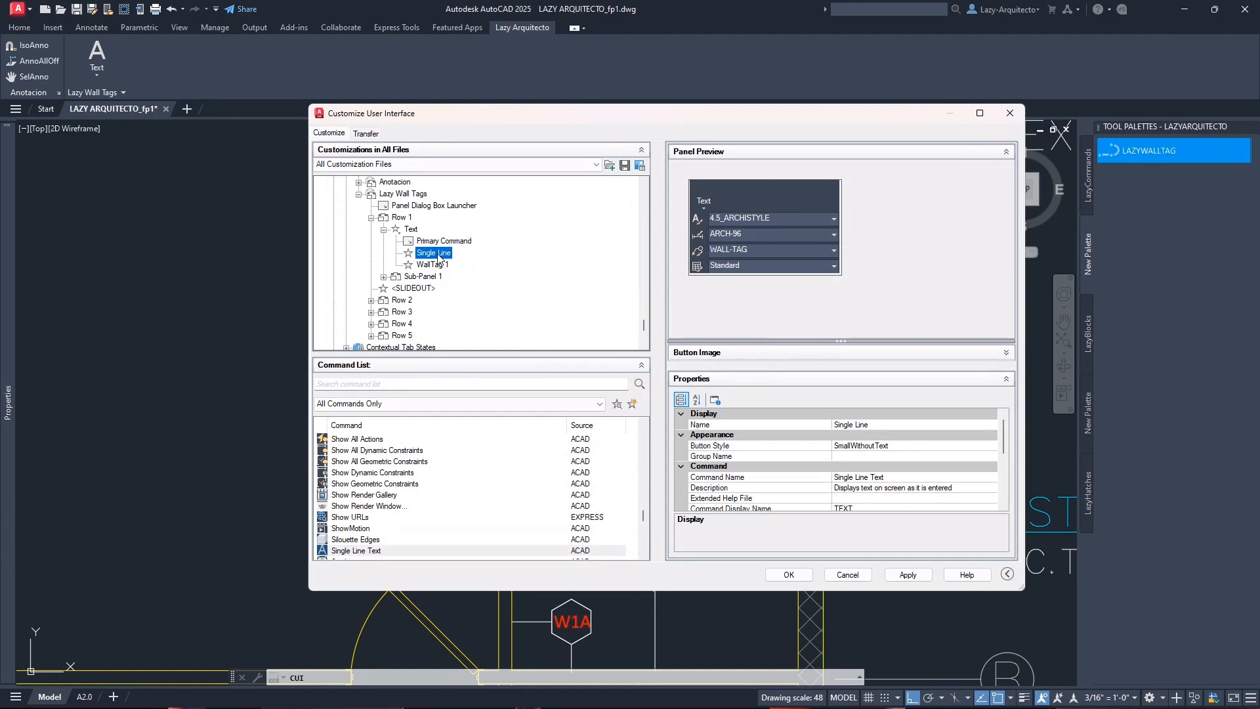
pyautogui.rightClick(440, 256)
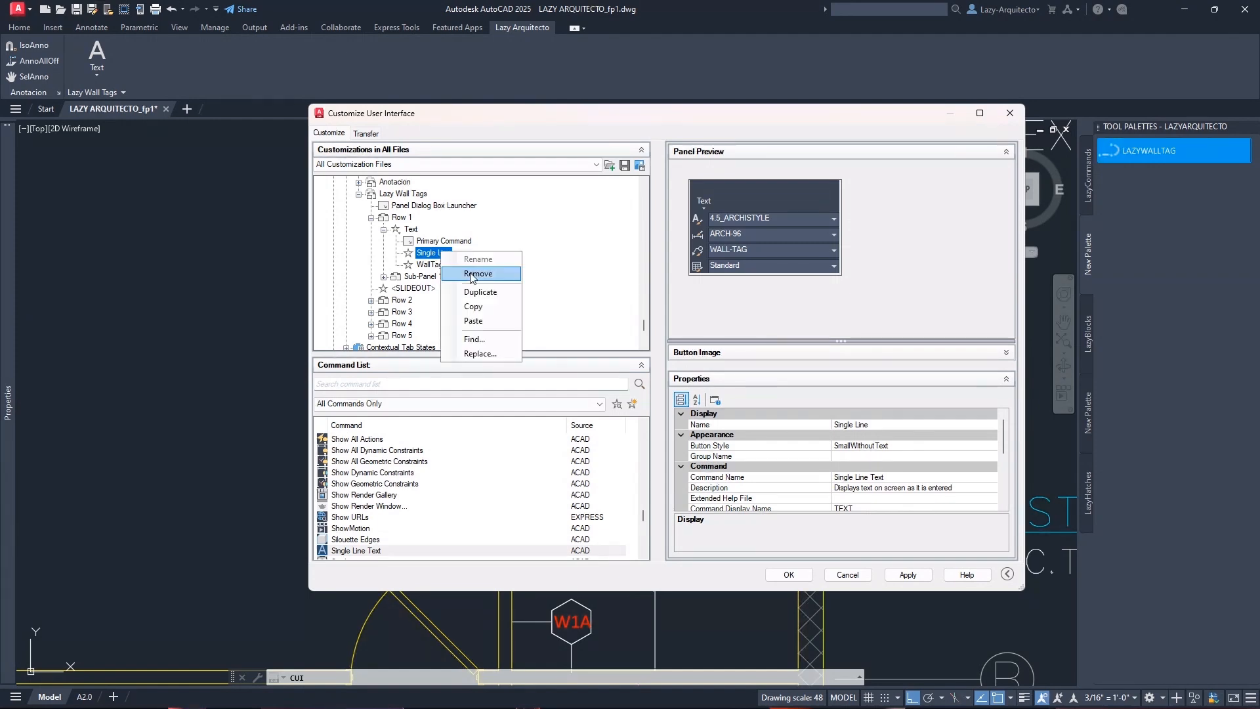
pyautogui.click(473, 276)
pyautogui.click(661, 381)
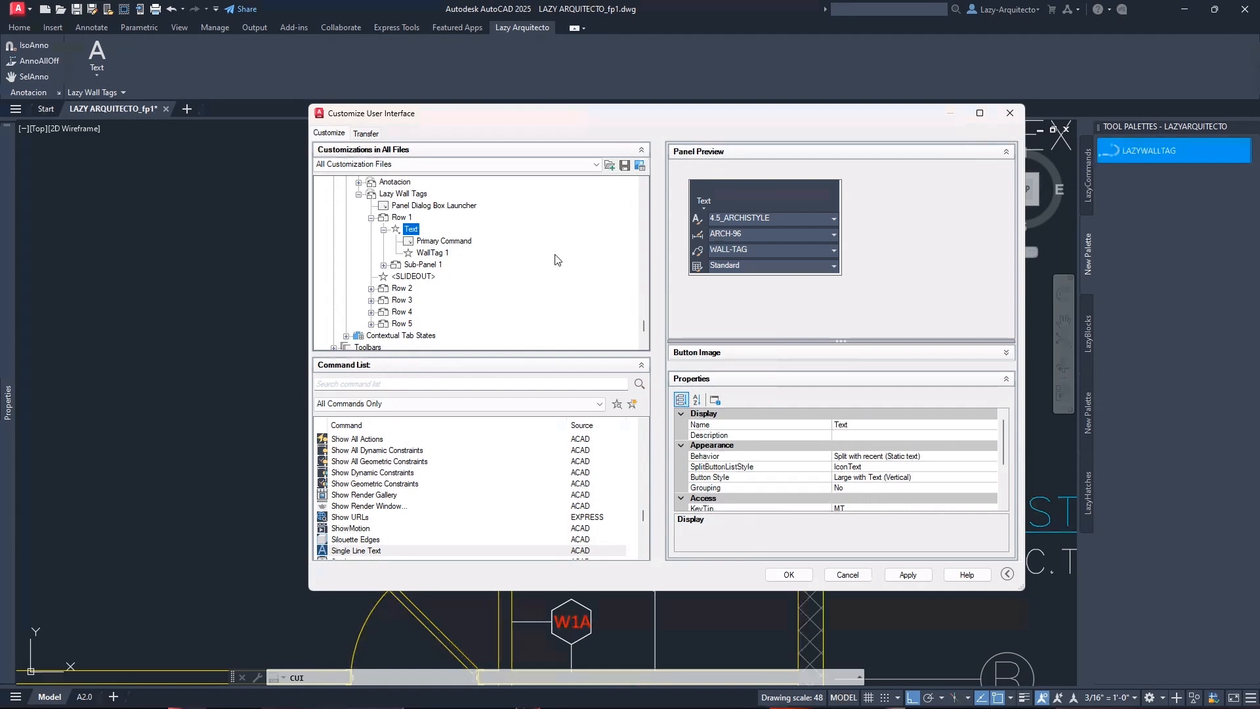
pyautogui.click(894, 577)
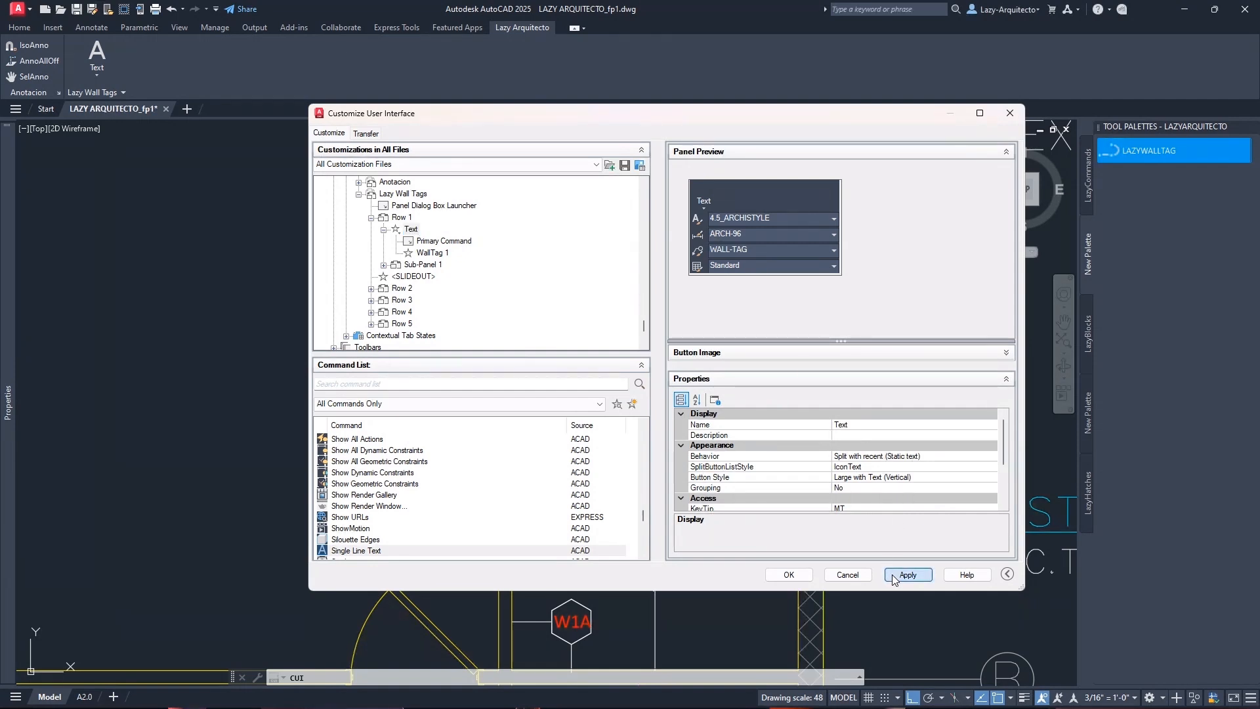
pyautogui.click(799, 577)
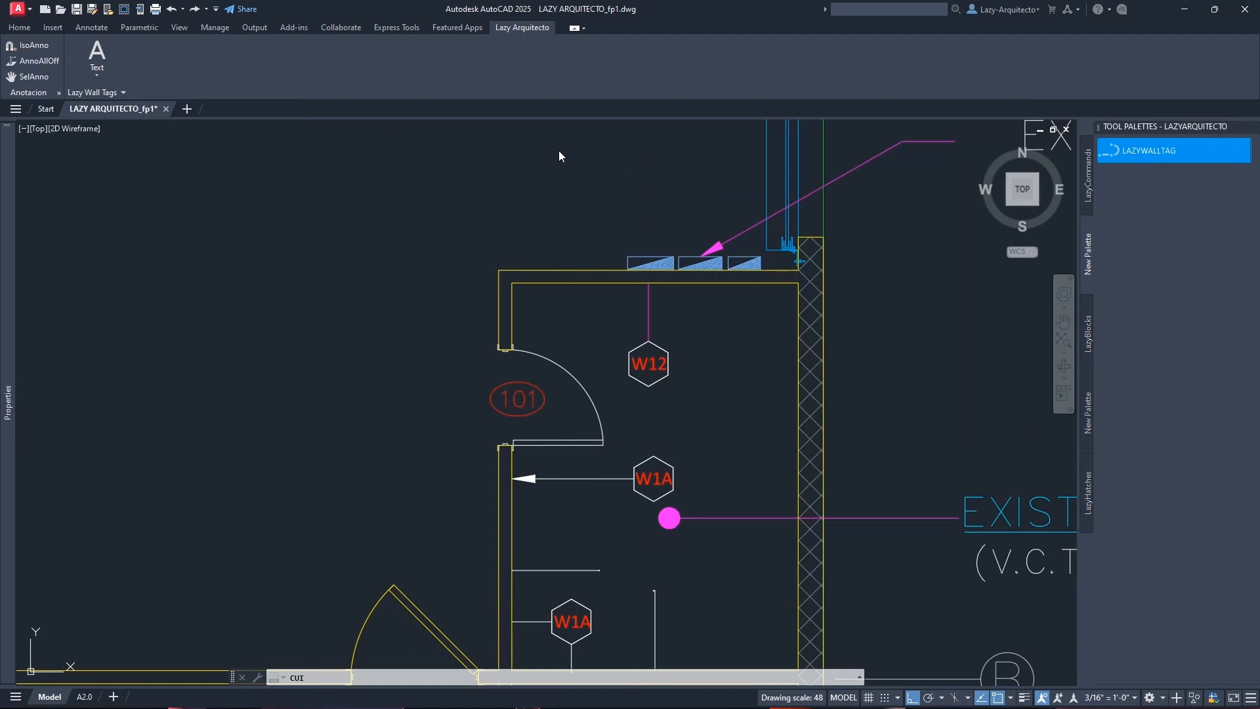
# Check the contents of the Text drop-down on the Lazy Wall Tags ribbon panel
pyautogui.click(522, 28)
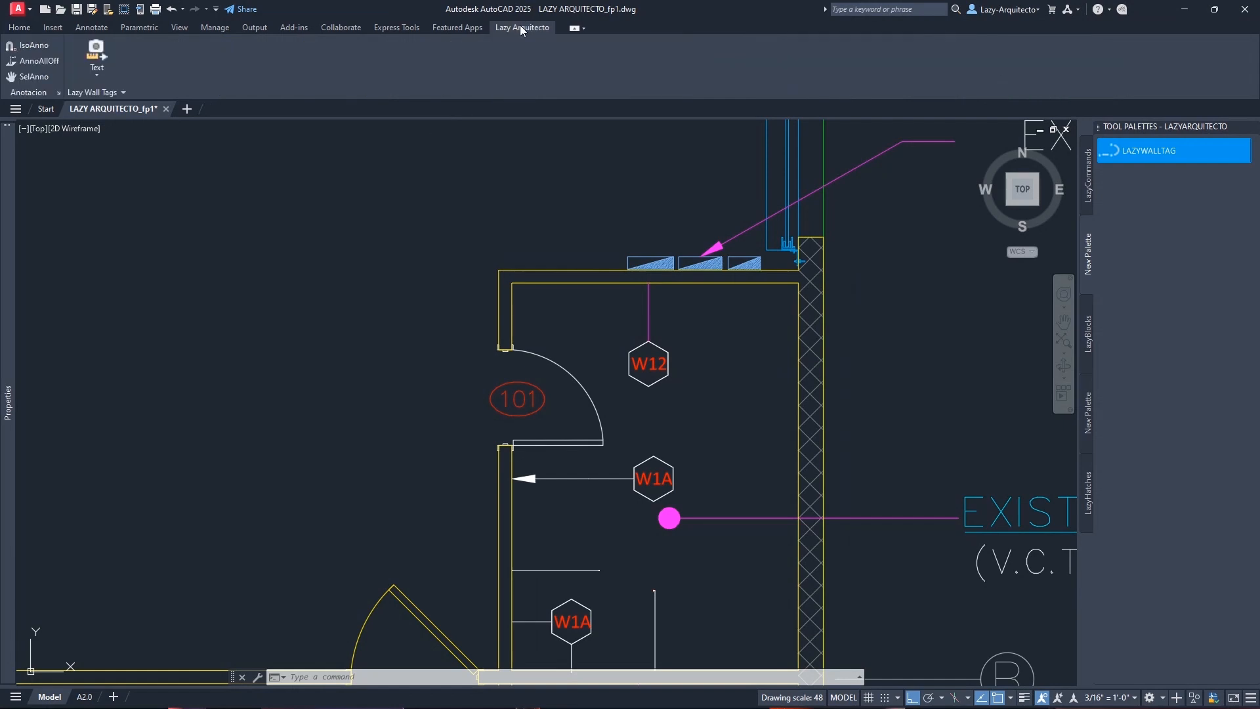
pyautogui.click(96, 75)
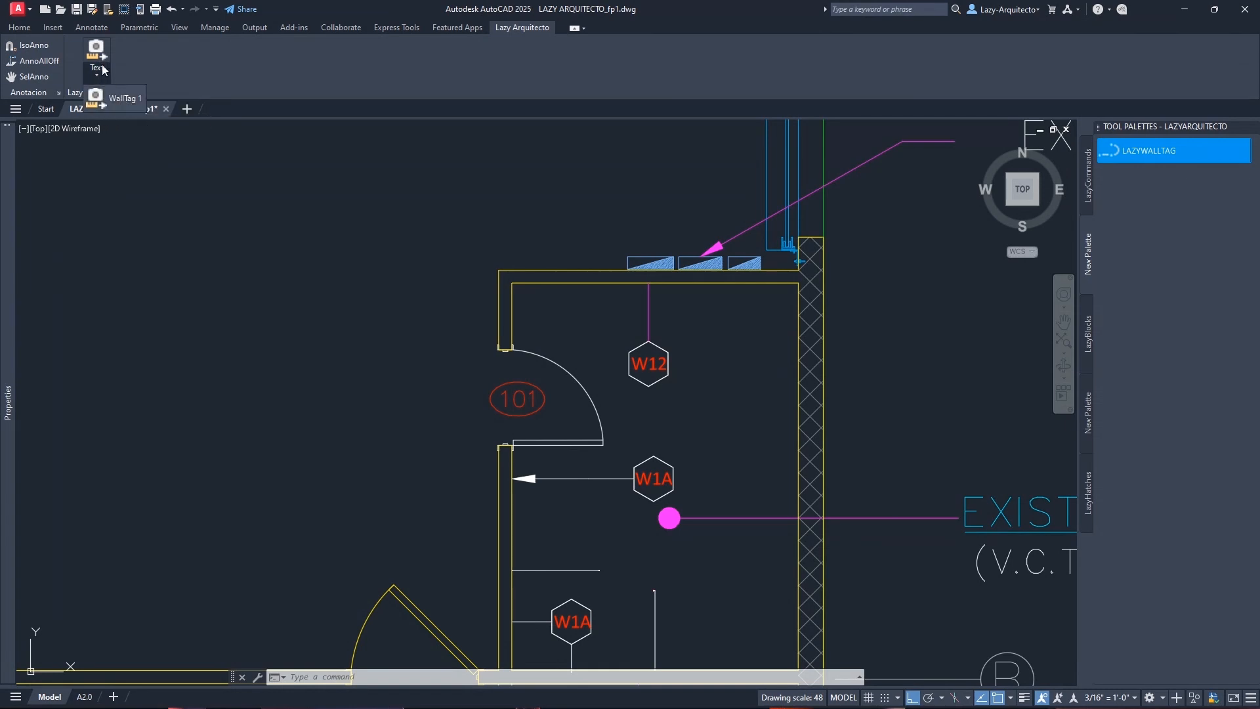
pyautogui.click(140, 59)
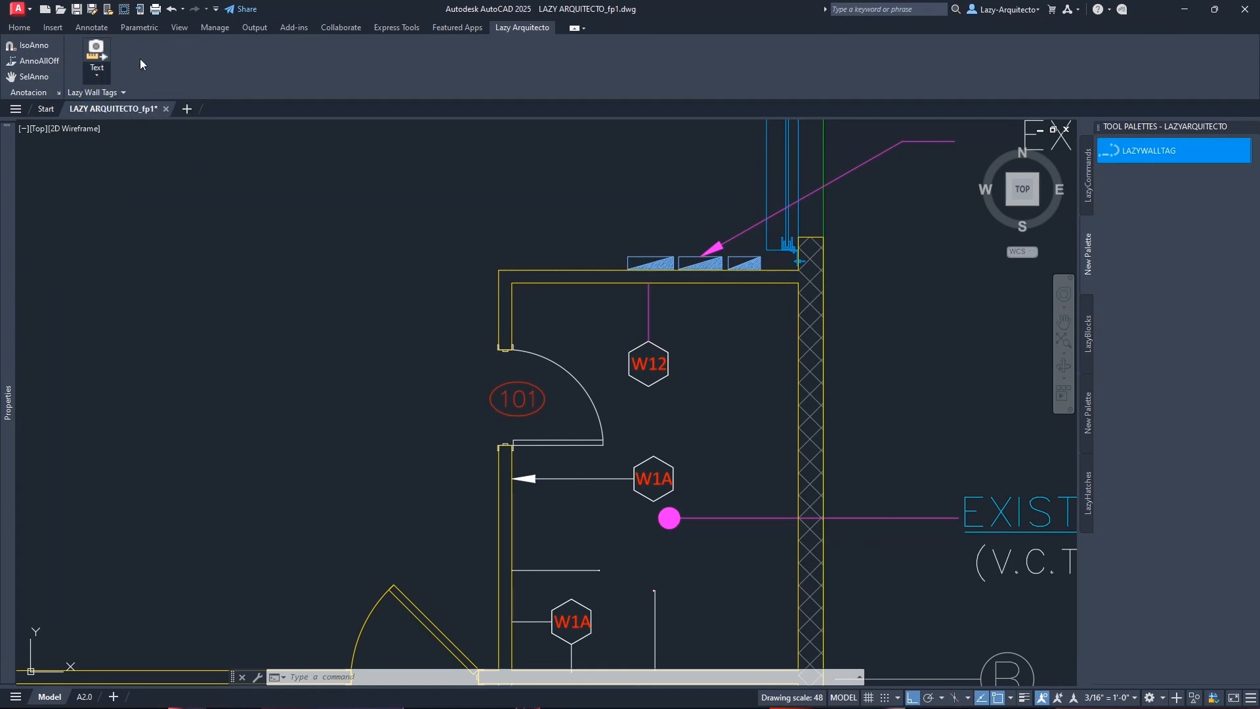
pyautogui.click(98, 80)
# Reopen the CUI editor and expand the Lazy Wall Tags ribbon panel to its Text drop-down in Row 1
pyautogui.write('cuyi')
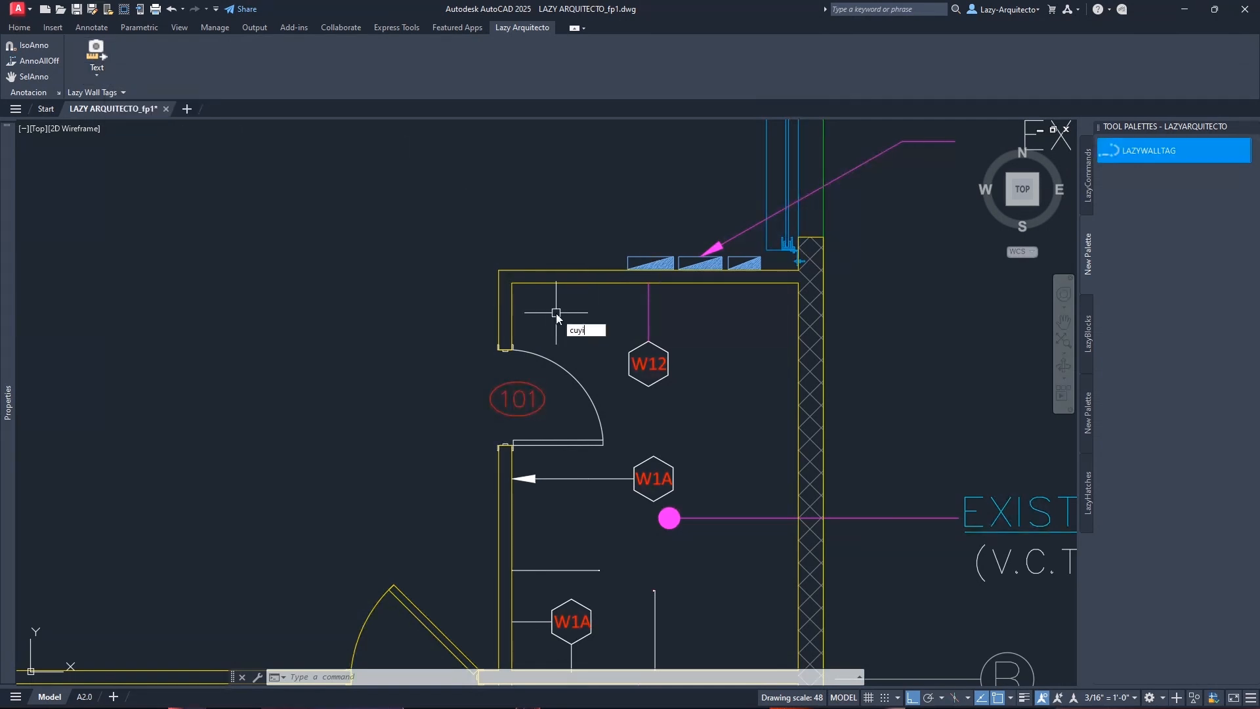
pyautogui.press('Return')
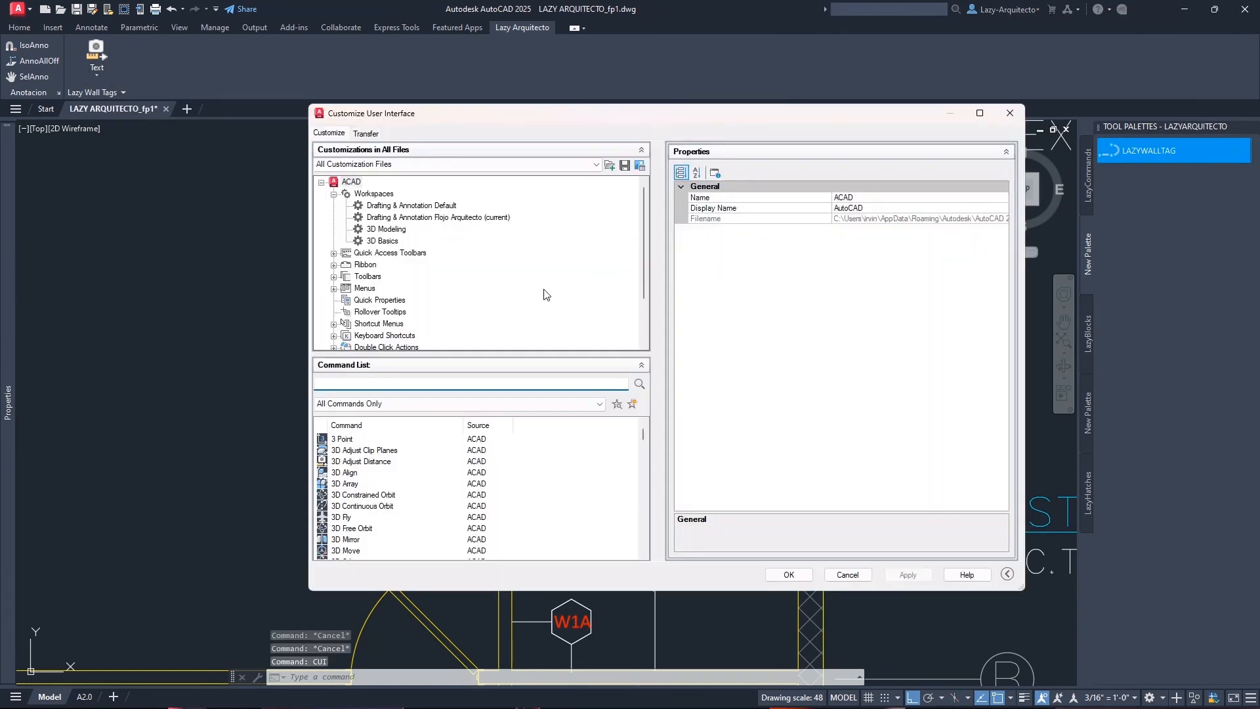
pyautogui.click(333, 265)
pyautogui.click(346, 289)
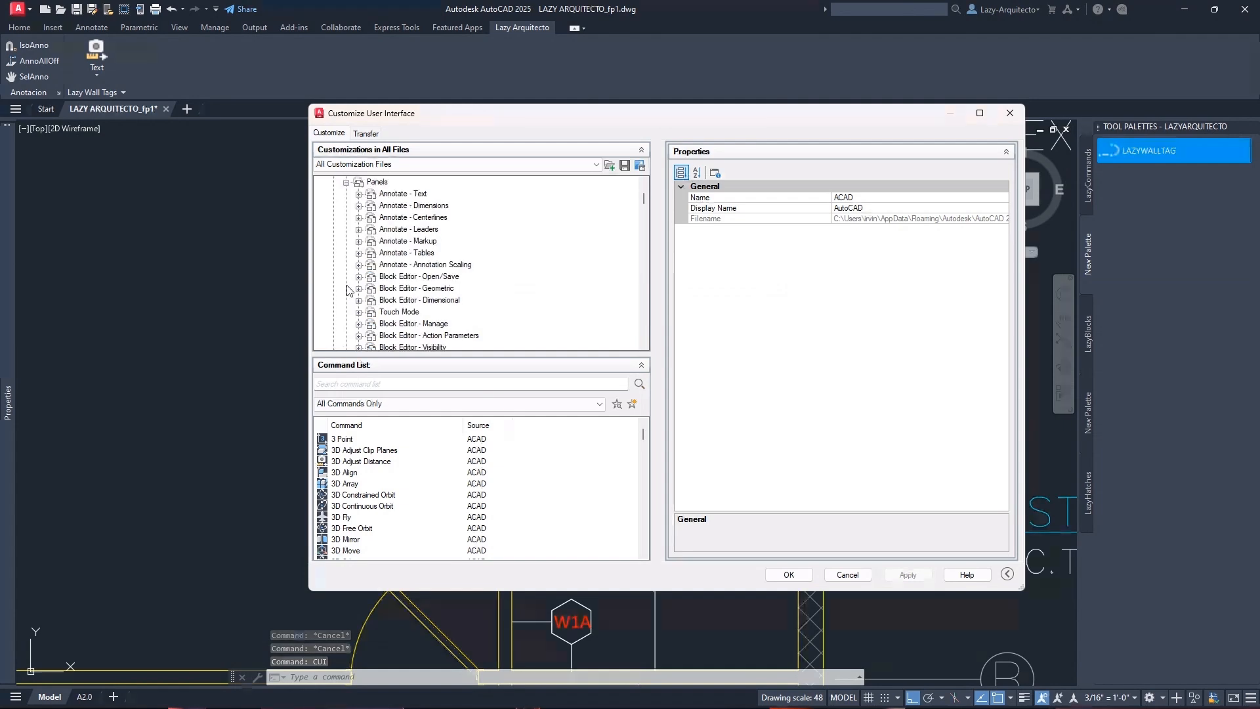
pyautogui.scroll(-20, 348, 291)
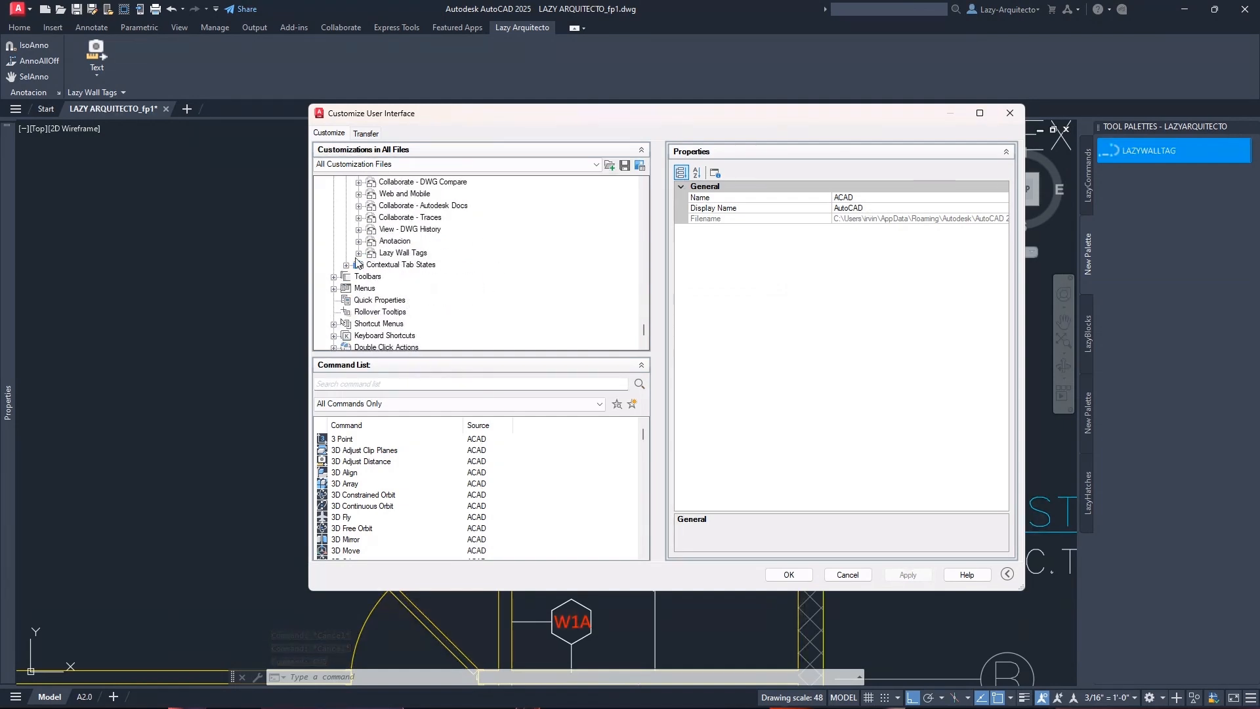
pyautogui.click(358, 253)
pyautogui.scroll(-2, 378, 279)
pyautogui.scroll(1, 397, 276)
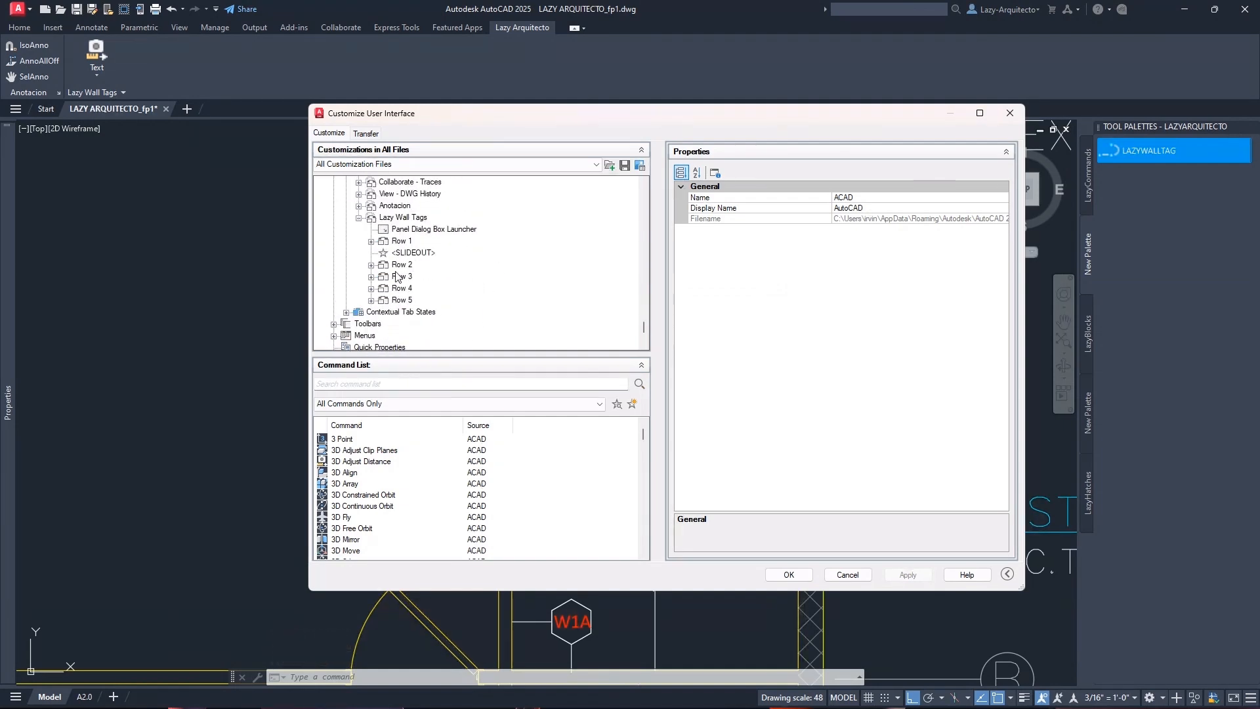
pyautogui.click(407, 218)
pyautogui.click(711, 187)
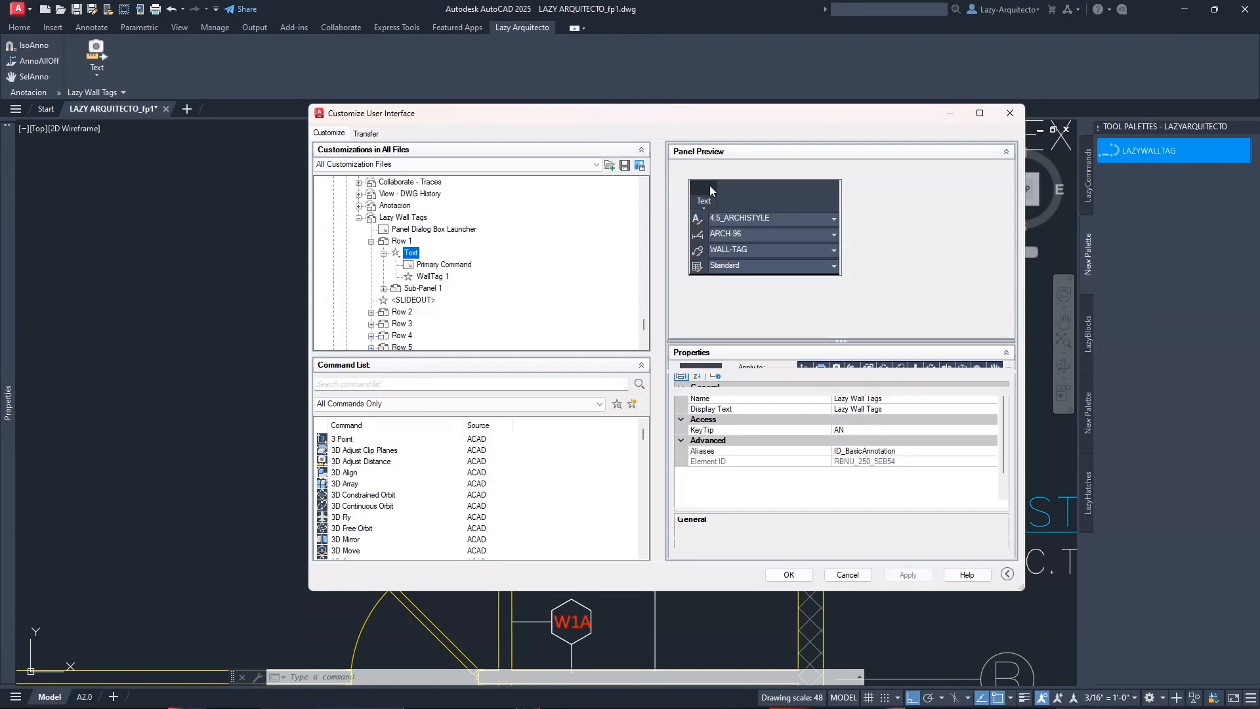
# Locate the WallTag 1 command in the command list and duplicate it
pyautogui.click(435, 278)
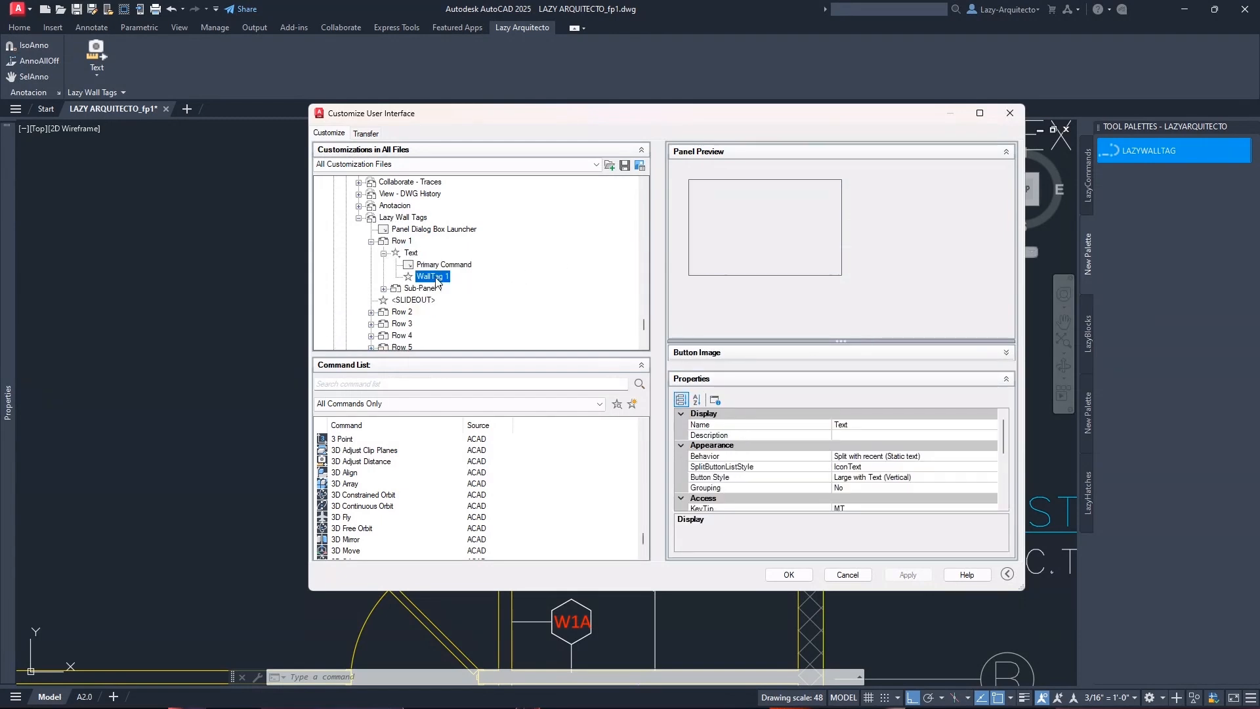
pyautogui.click(402, 550)
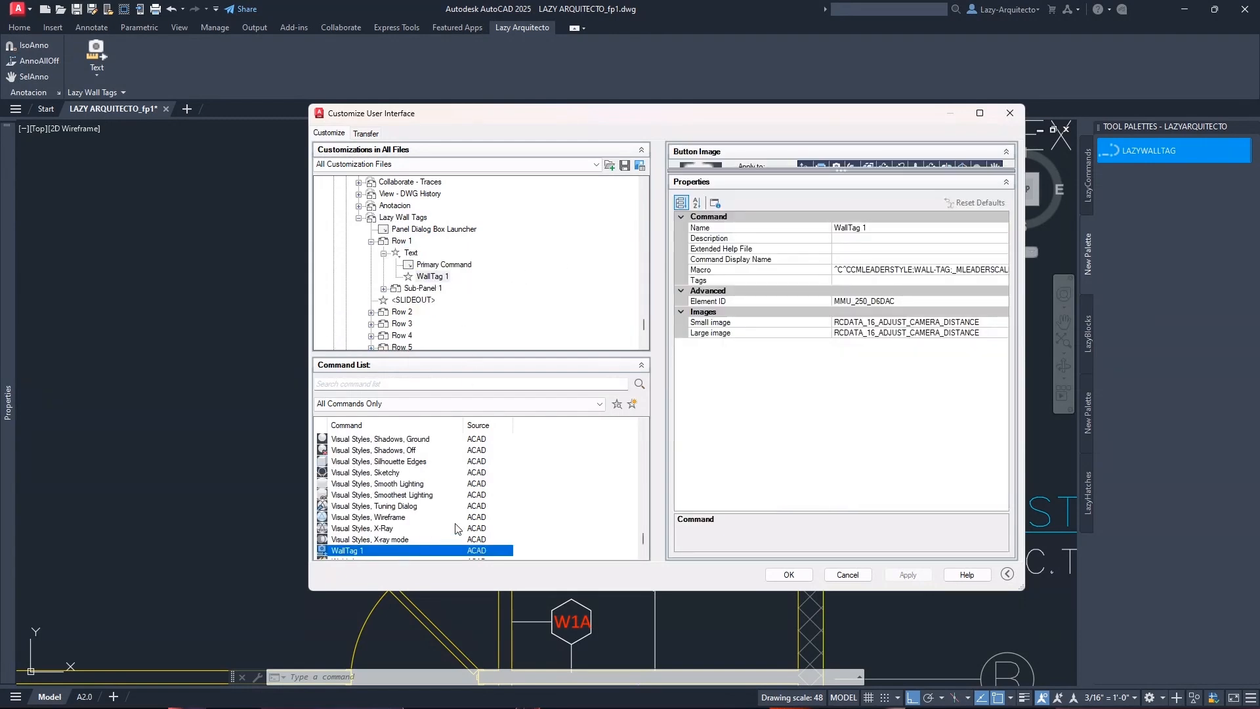
pyautogui.scroll(-1, 455, 516)
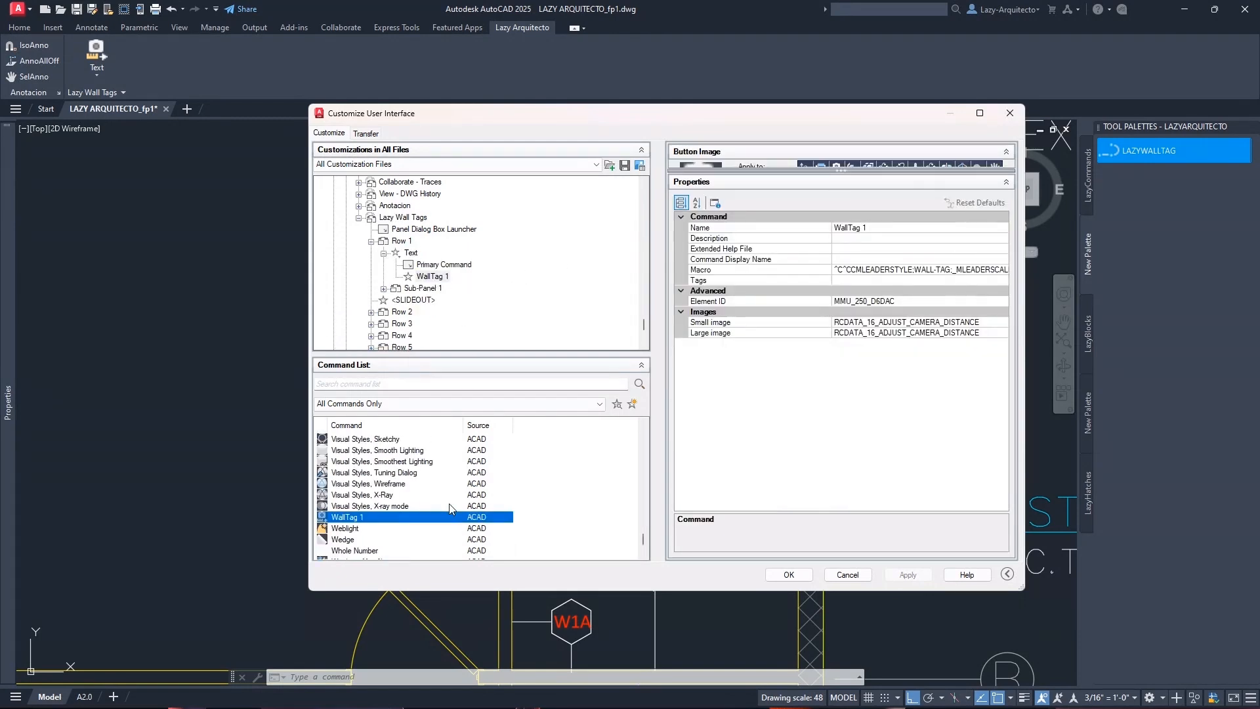
pyautogui.rightClick(407, 522)
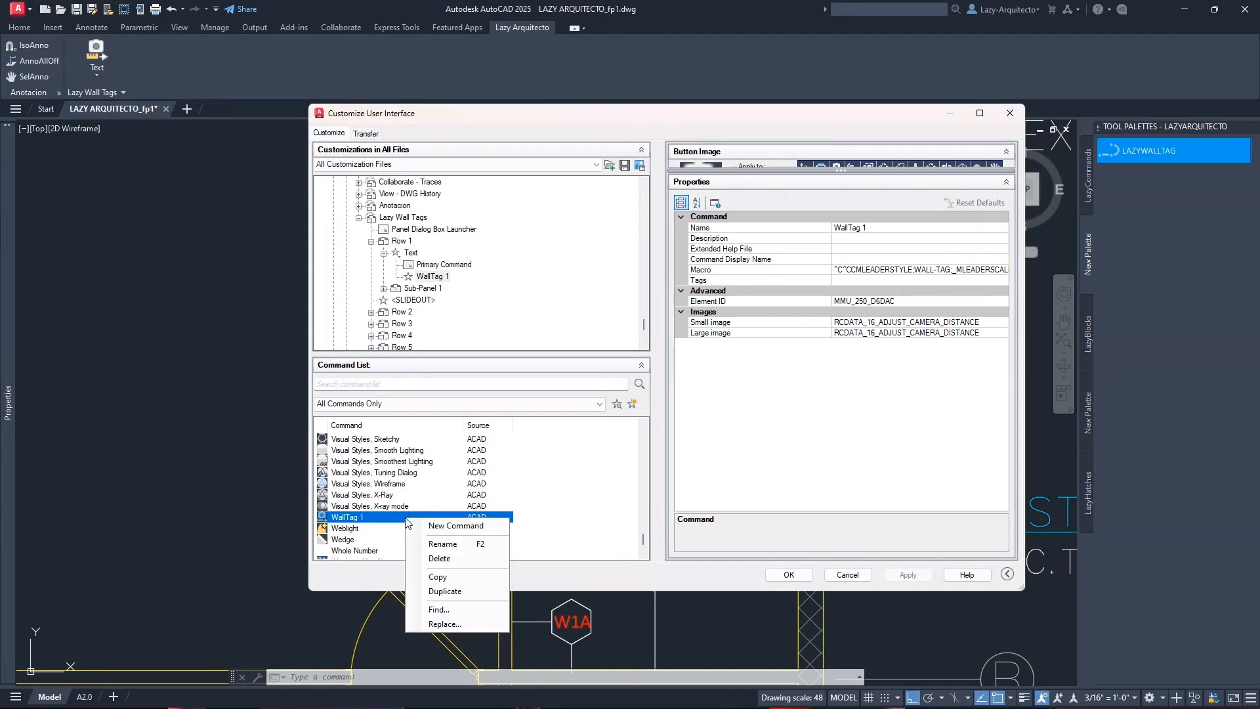
pyautogui.click(444, 591)
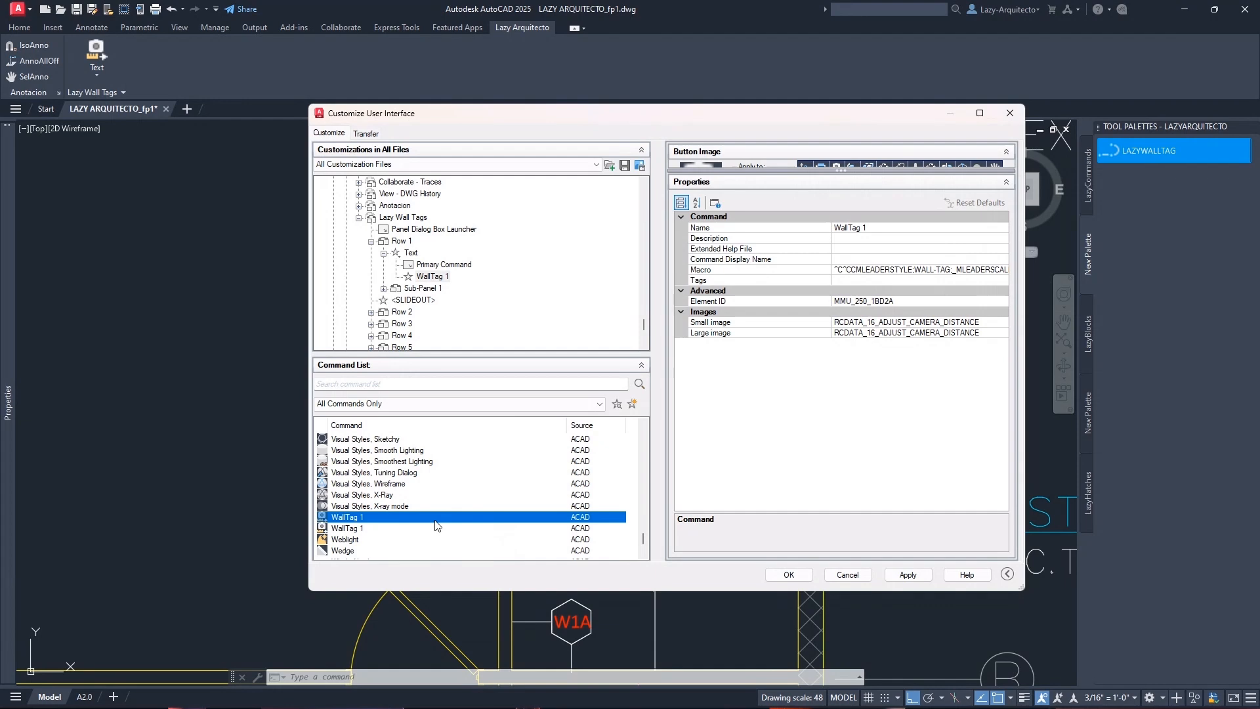
# Assign RCDATA_16_3DCLIP as both images of the duplicated command, rename it WallTag 2 and apply the changes
pyautogui.moveTo(867, 170); pyautogui.dragTo(814, 300)
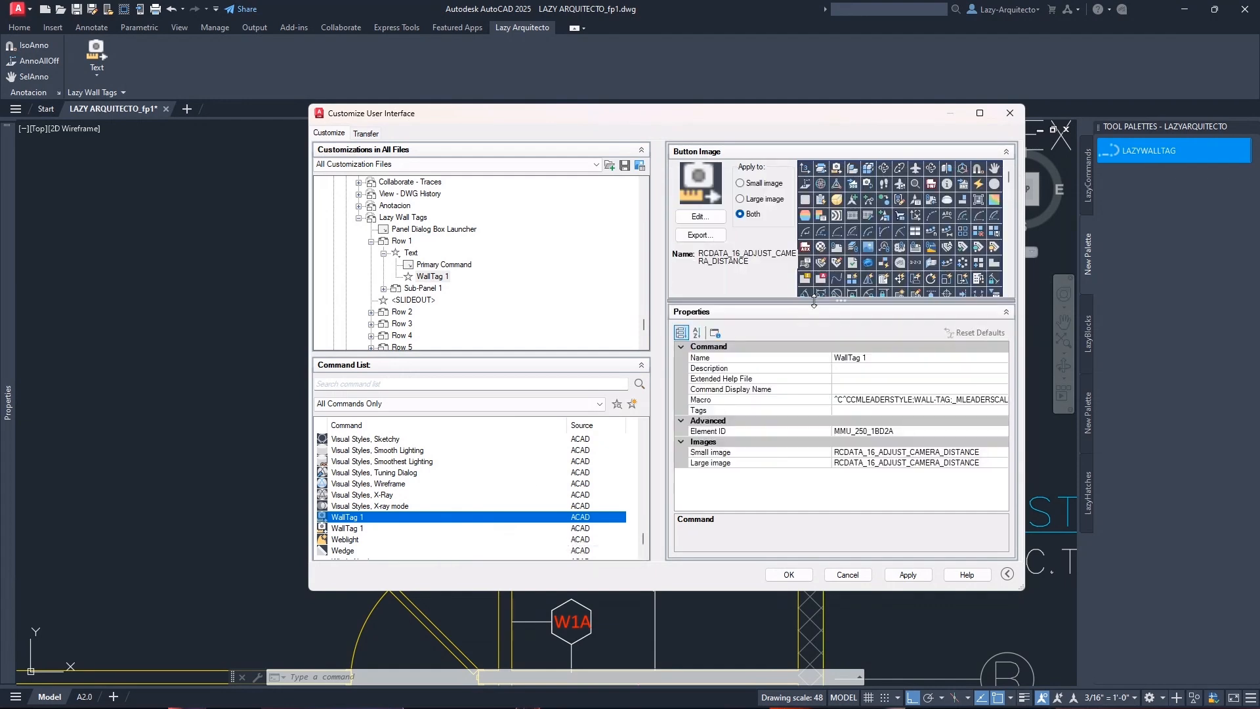
pyautogui.click(822, 170)
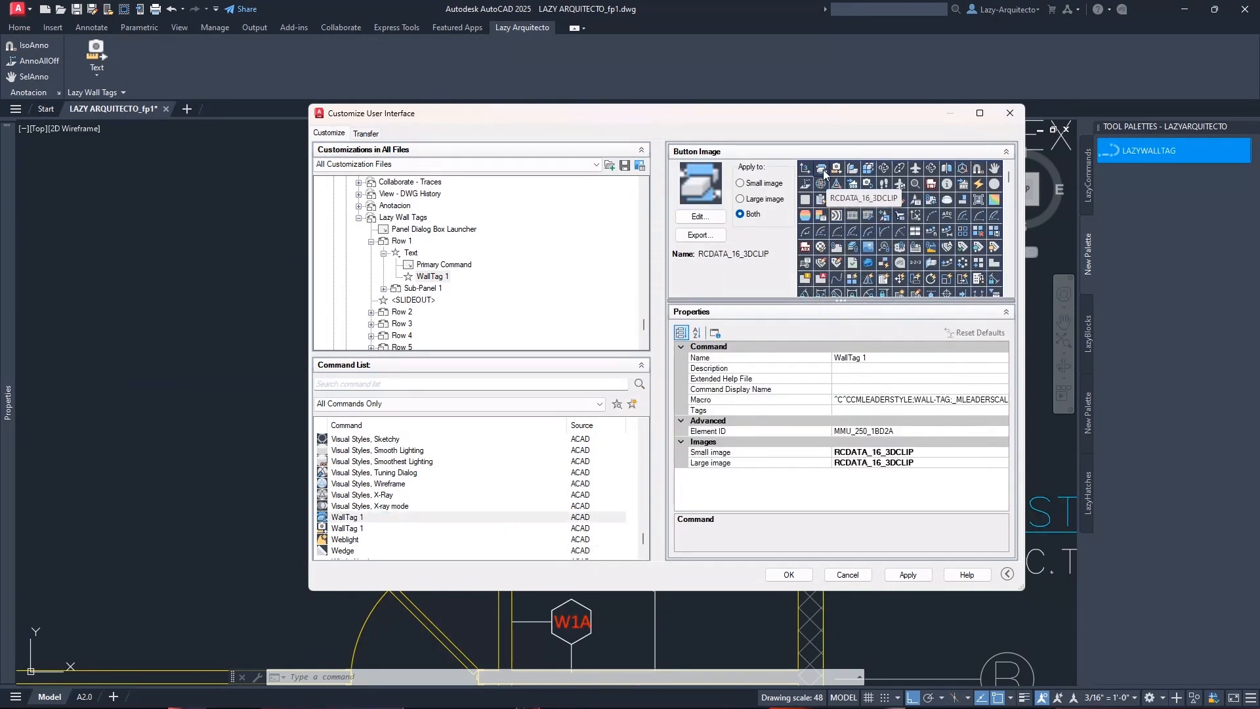
pyautogui.click(868, 357)
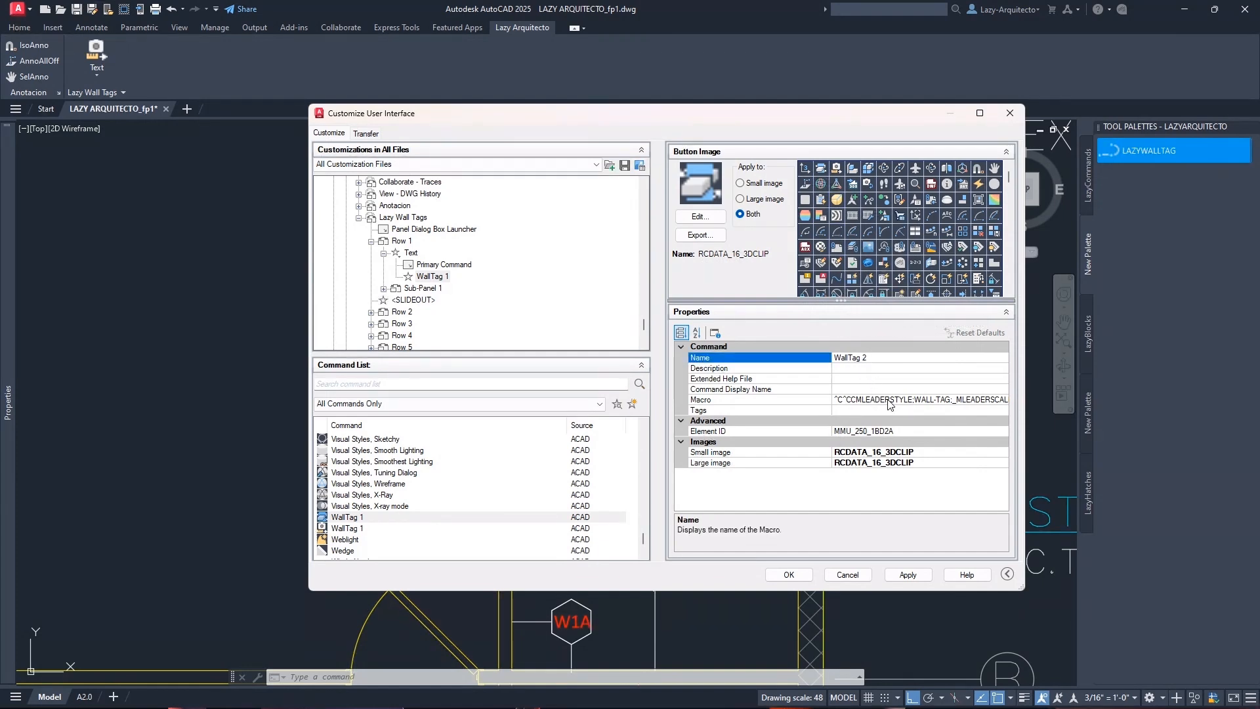
pyautogui.click(907, 575)
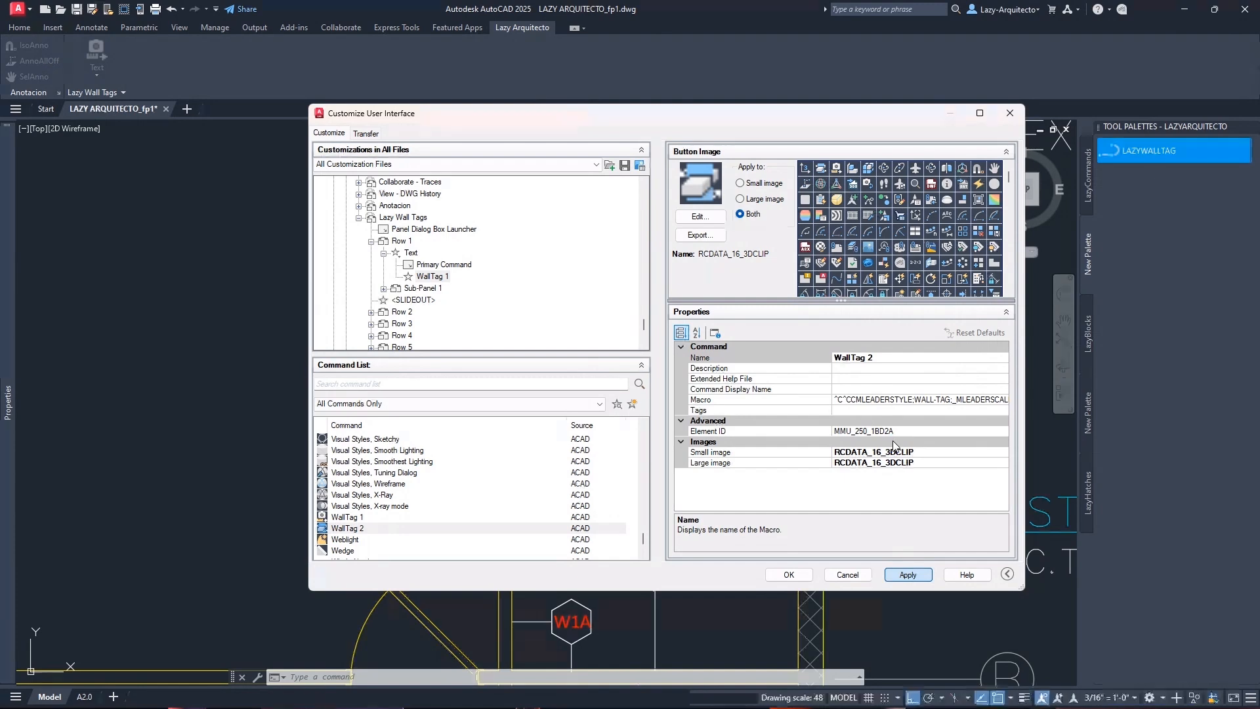
# Add the WallTag 2 command to the Text drop-down below WallTag 1
pyautogui.click(363, 529)
pyautogui.moveTo(388, 532); pyautogui.dragTo(438, 285)
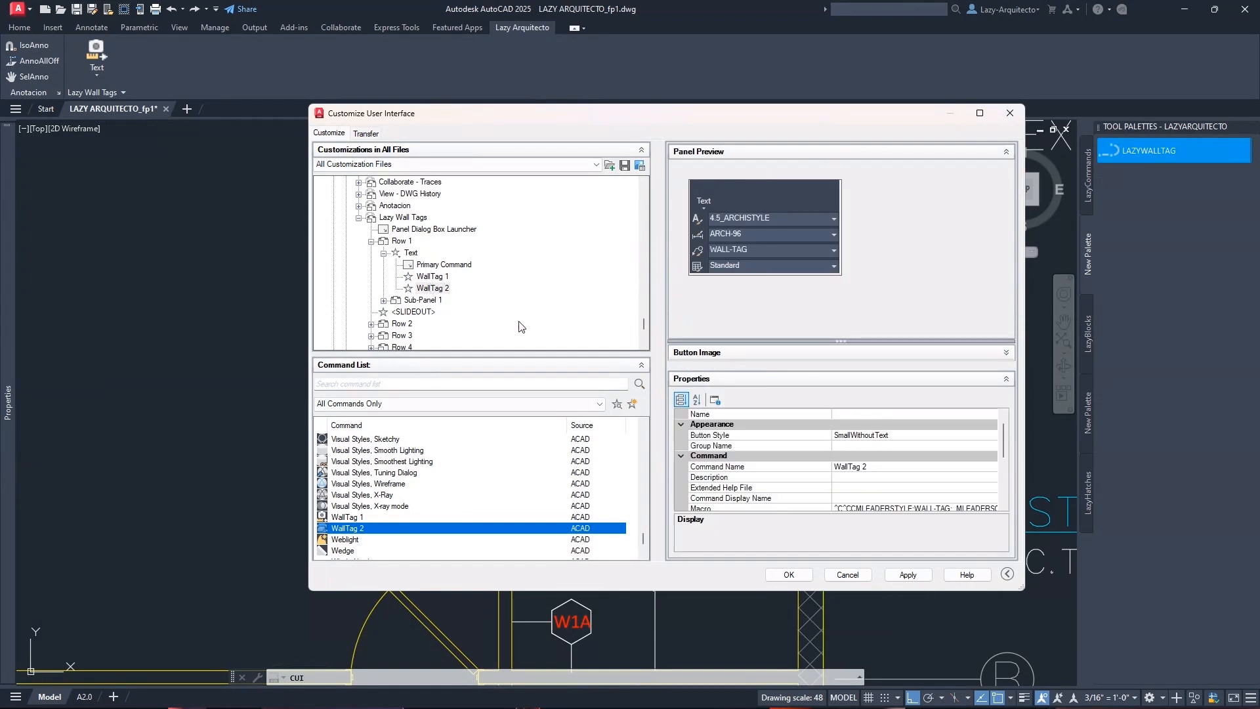
# Duplicate WallTag 2 as a command named WallTag 3 with RCDATA_16_UCS3PT as both images, and apply the changes
pyautogui.rightClick(411, 535)
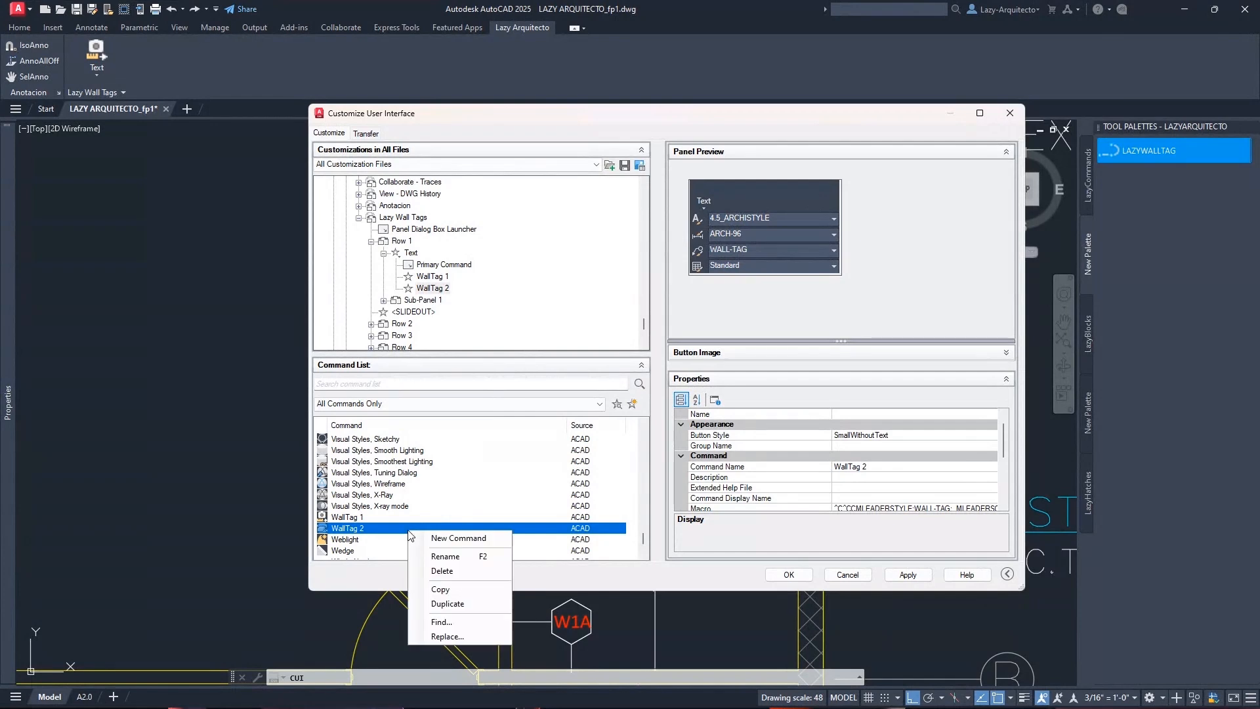
pyautogui.rightClick(379, 529)
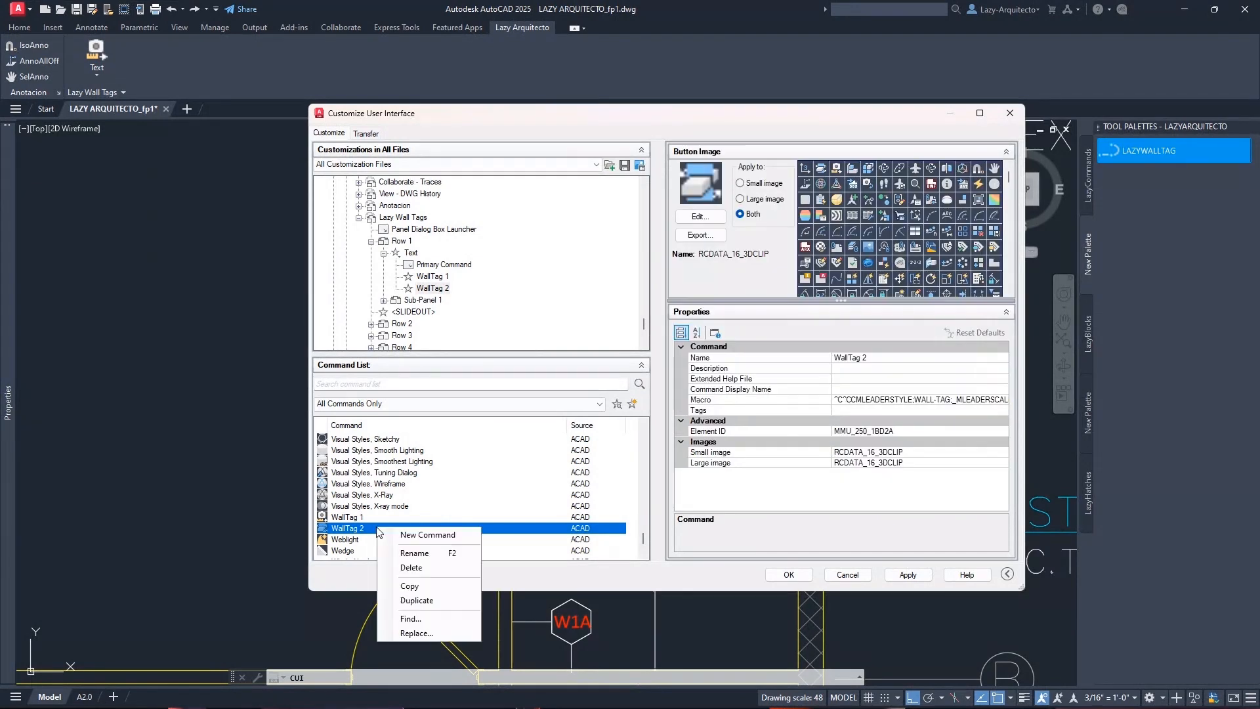
pyautogui.click(420, 600)
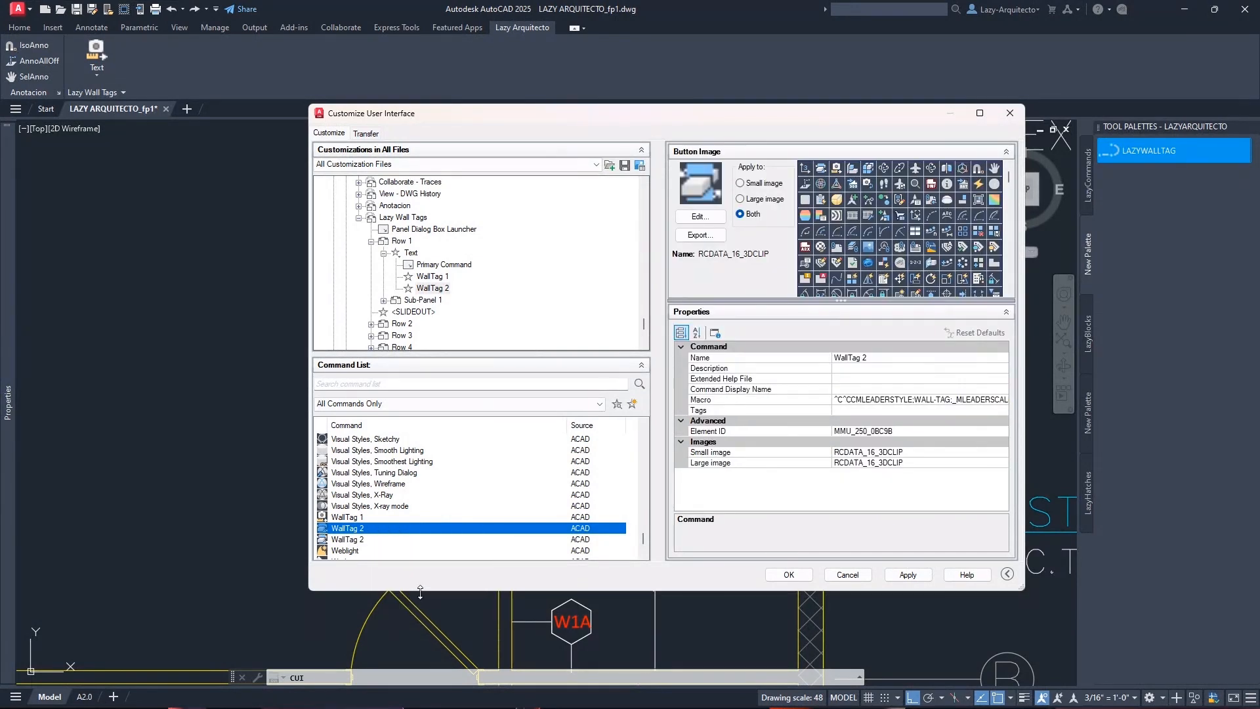
pyautogui.click(872, 358)
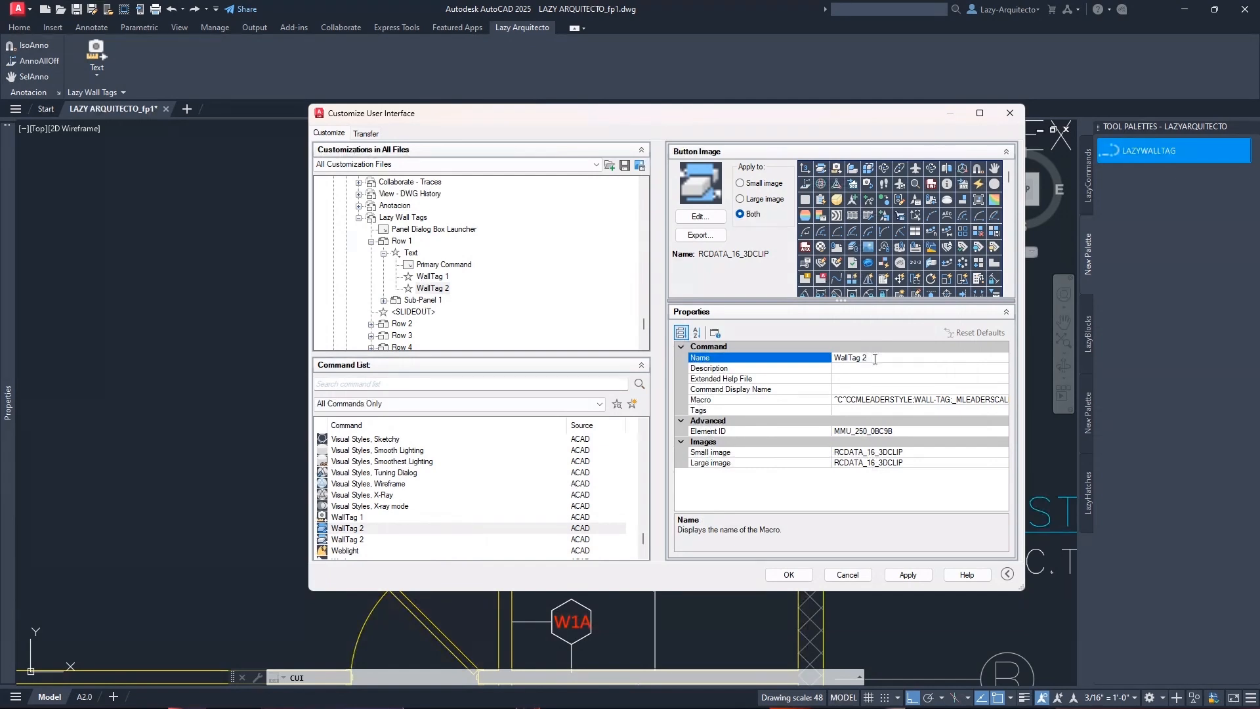
pyautogui.write('3')
pyautogui.click(806, 170)
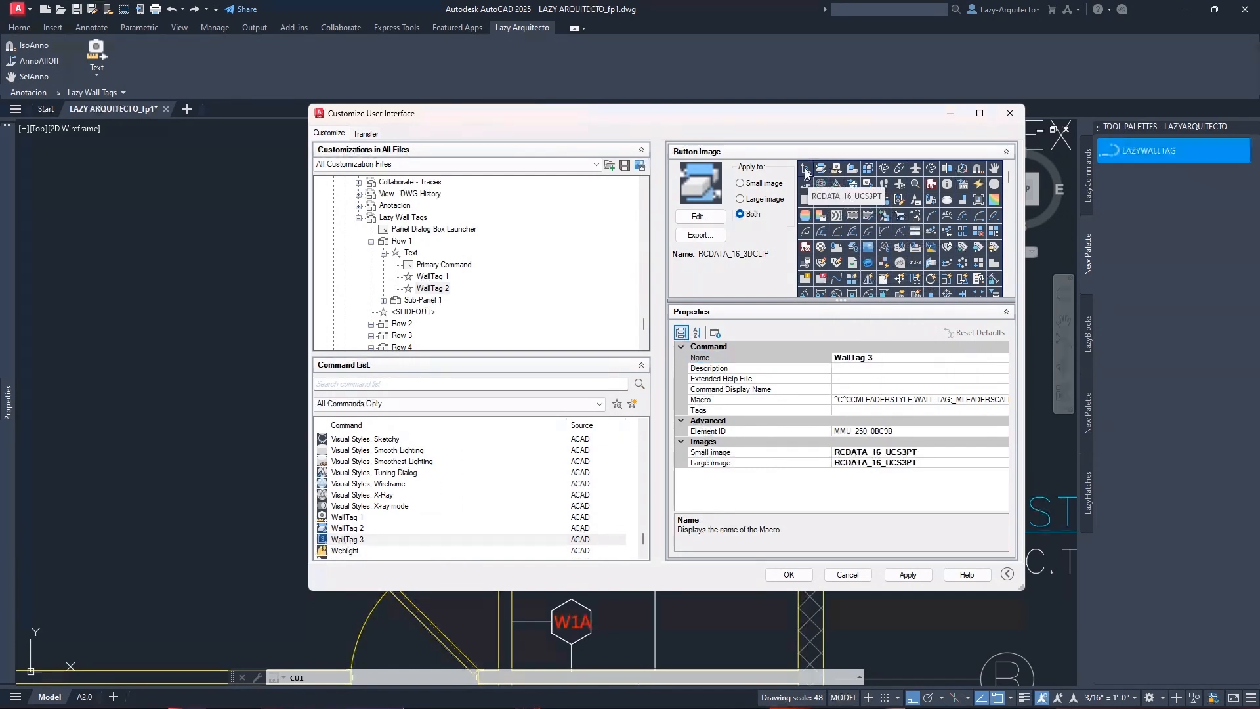
pyautogui.click(908, 575)
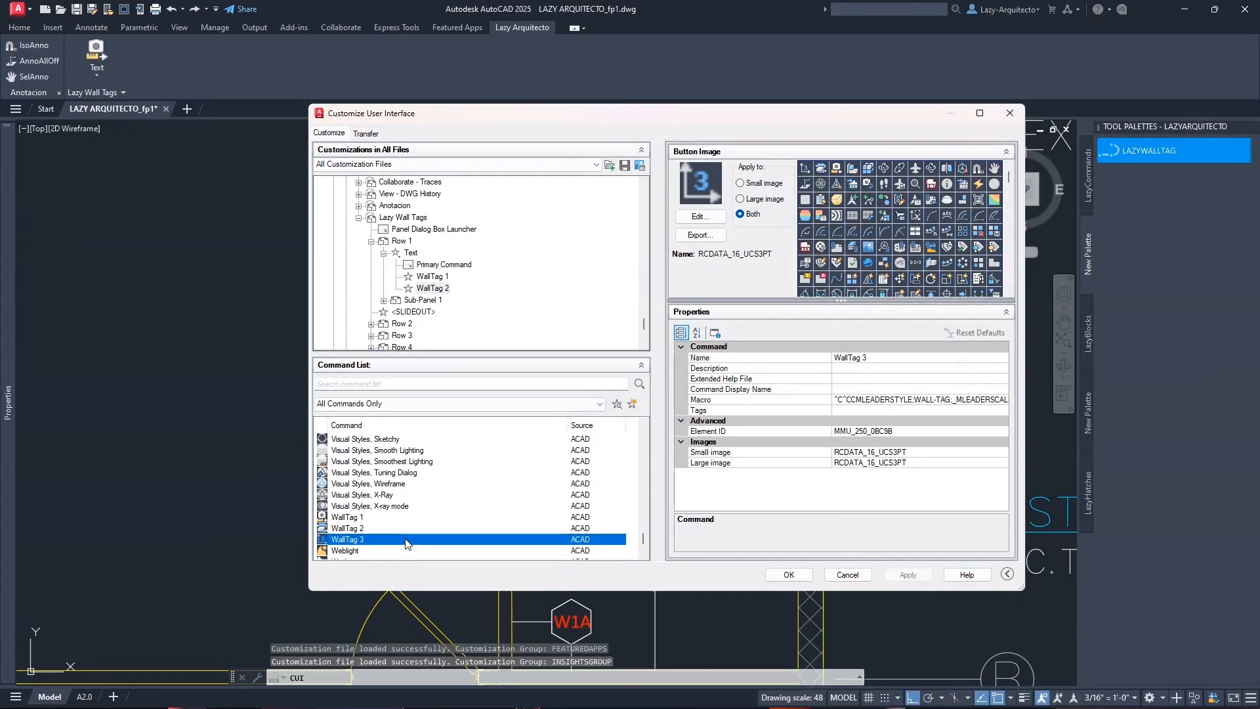
# Add the WallTag 3 command to the Text drop-down below WallTag 2
pyautogui.moveTo(328, 518); pyautogui.dragTo(433, 264)
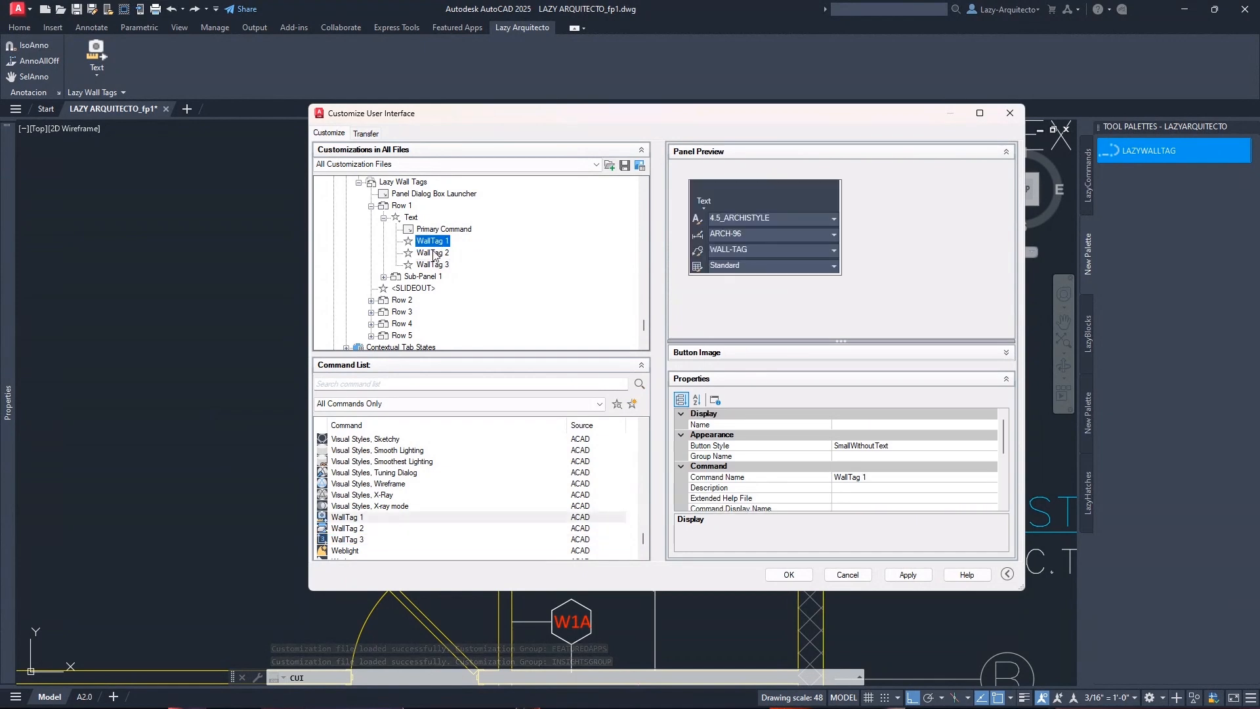
# Apply the Text drop-down customization containing the three WallTag commands and close the CUI editor
pyautogui.click(433, 264)
pyautogui.click(432, 241)
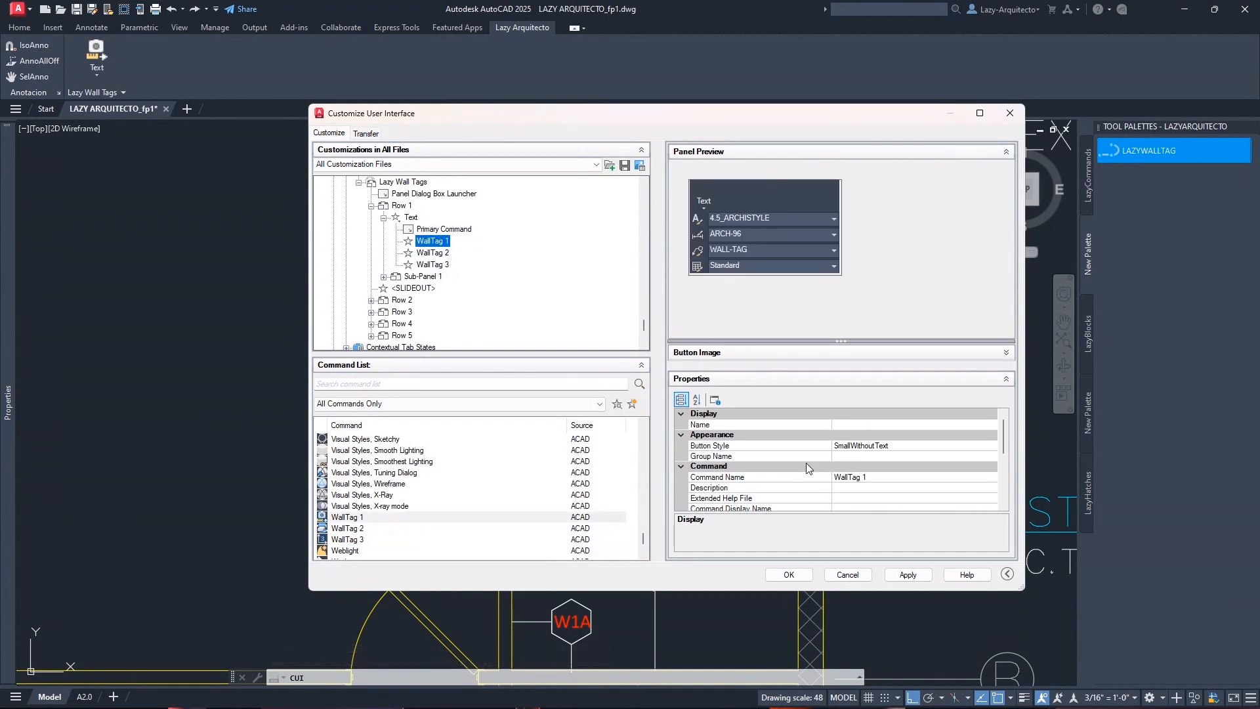
pyautogui.click(908, 575)
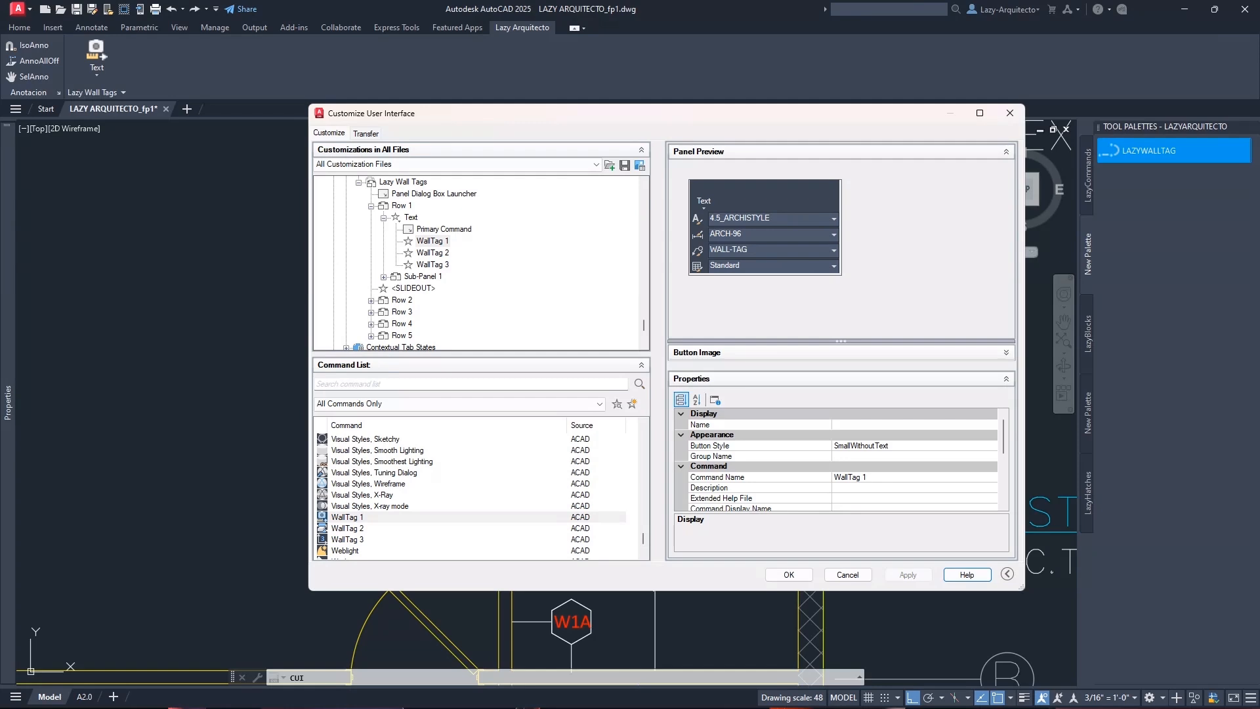
pyautogui.click(802, 577)
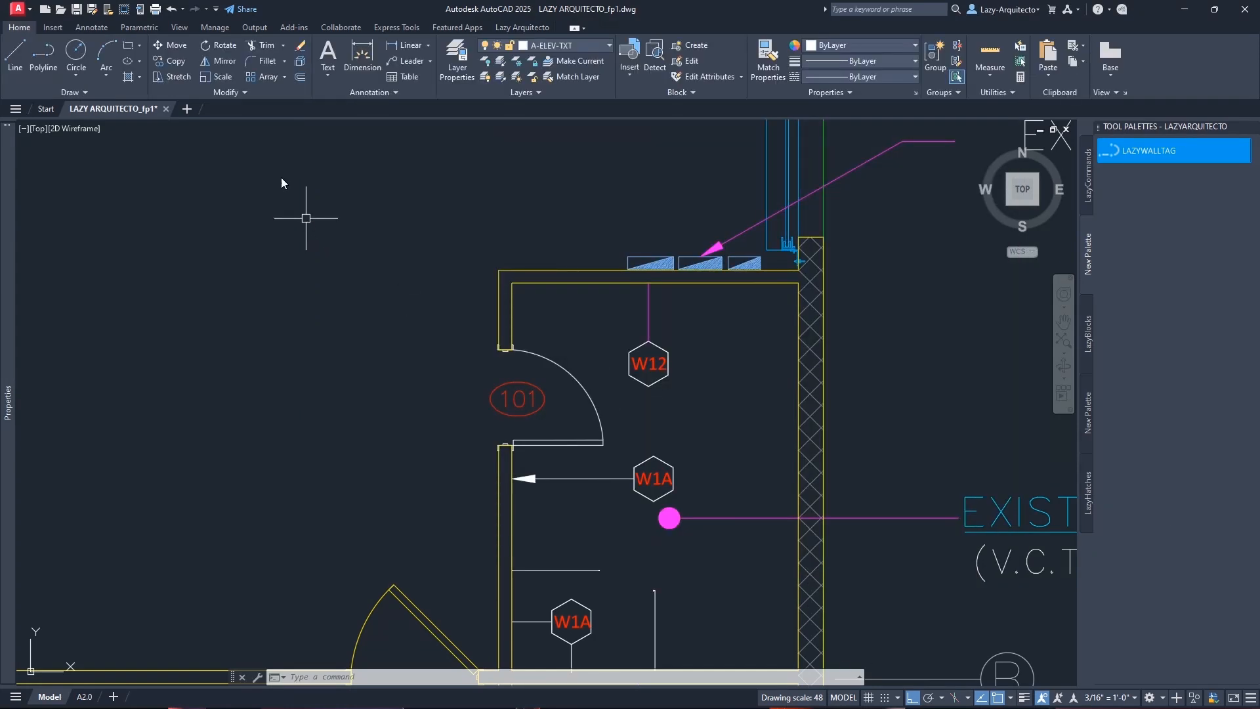
# Place a wall tag with the WallTag 2 command on the upper wall near door 101, with tag number 2
pyautogui.click(528, 29)
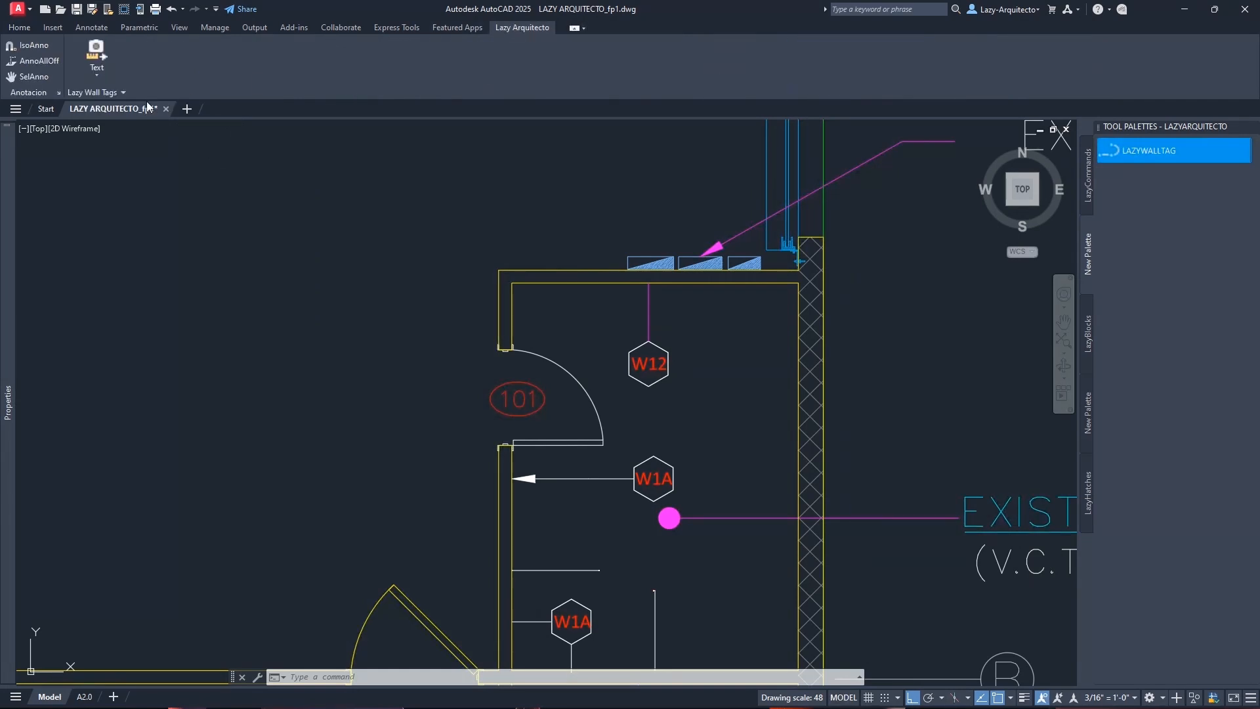
pyautogui.click(97, 76)
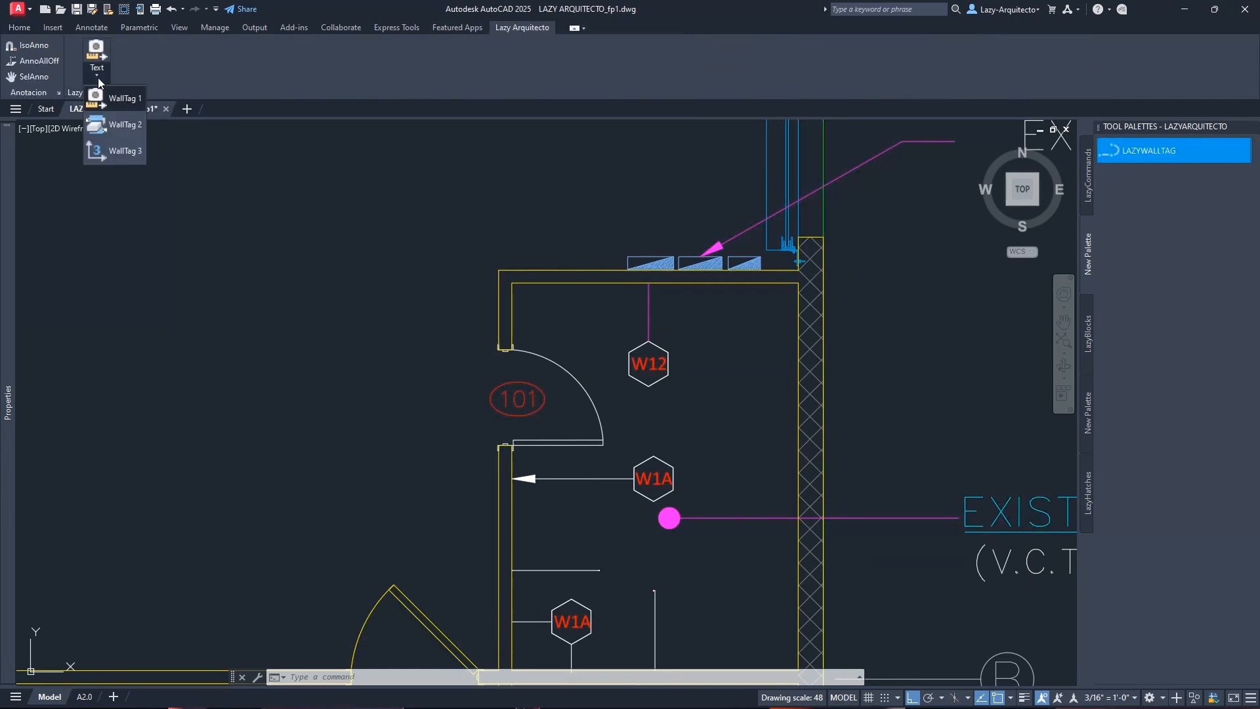
pyautogui.click(125, 124)
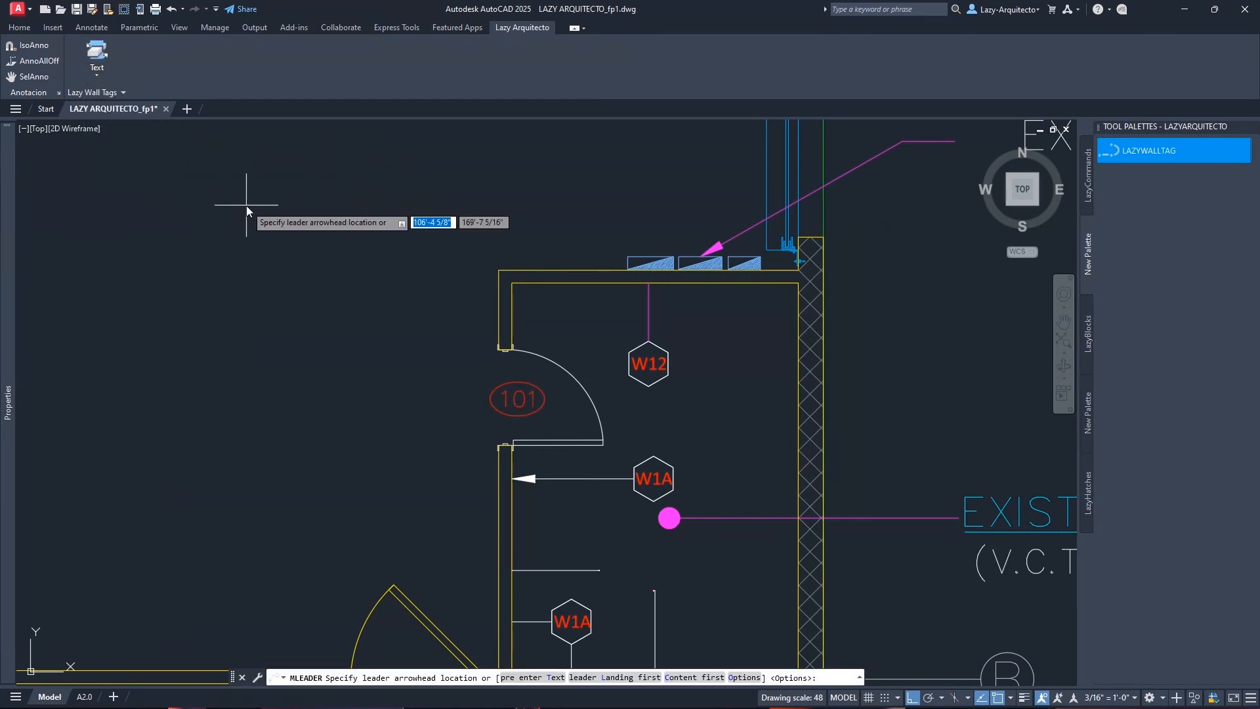
pyautogui.click(561, 282)
pyautogui.scroll(3, 564, 341)
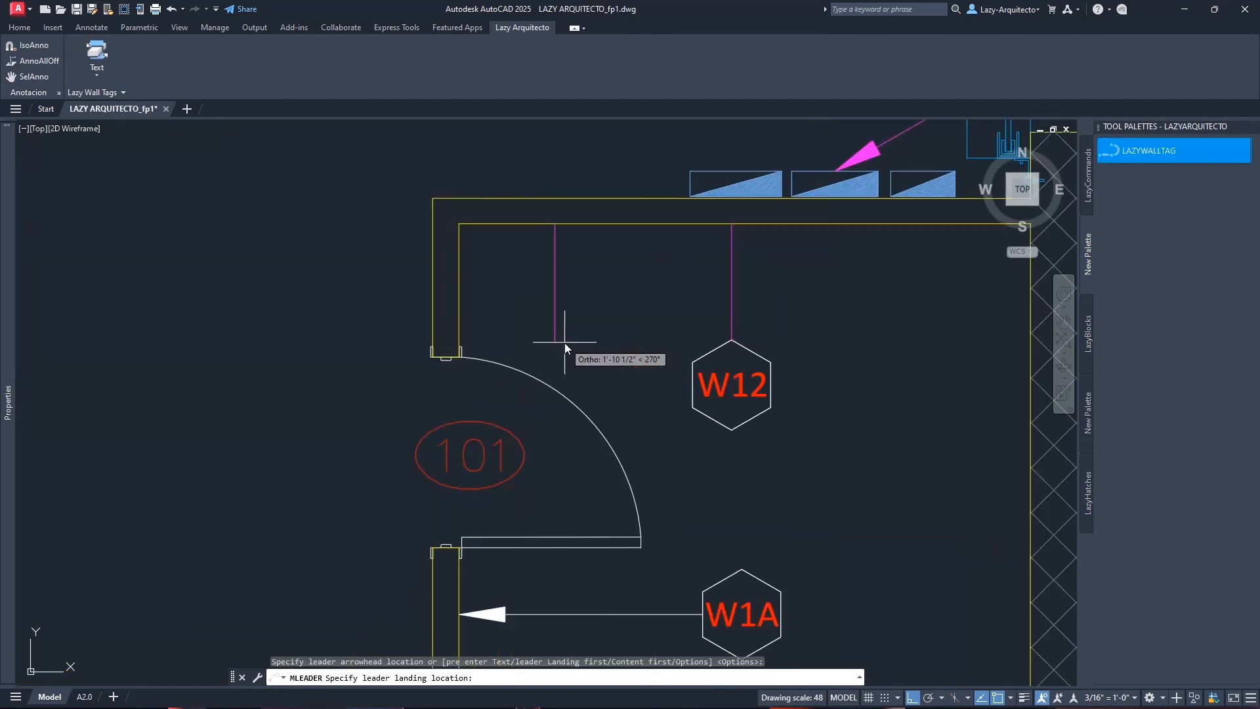
pyautogui.scroll(2, 564, 342)
pyautogui.click(570, 250)
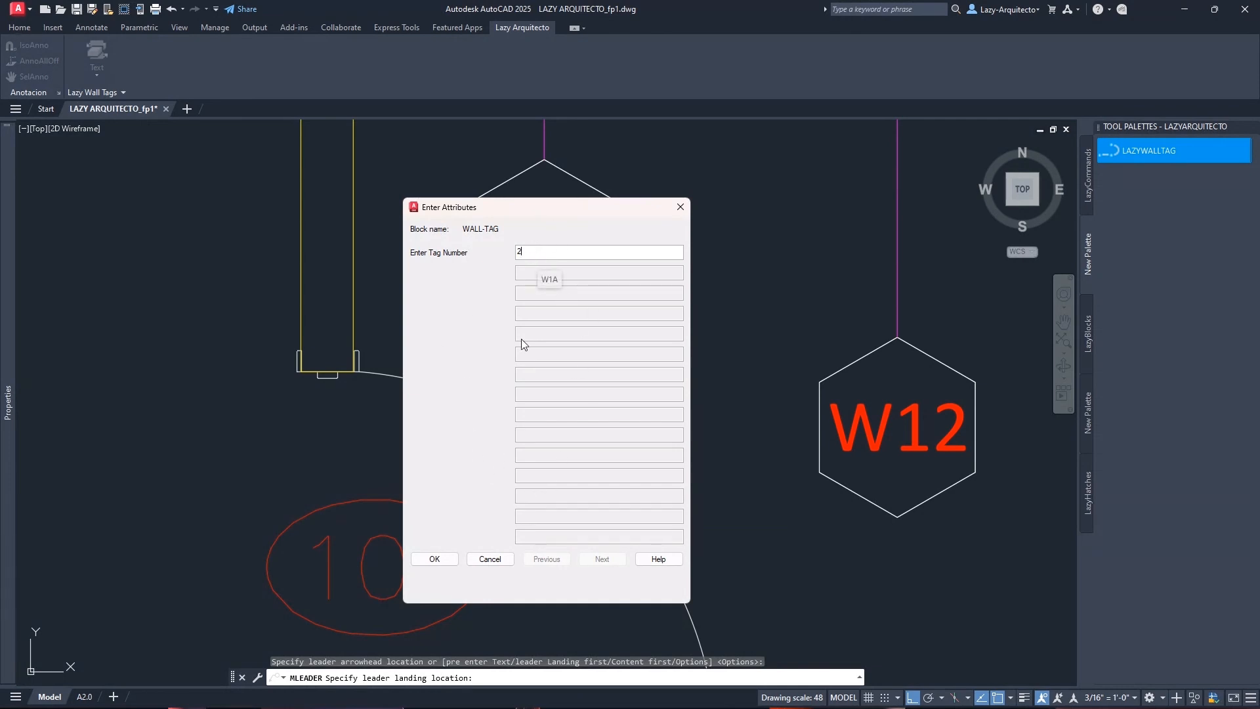
pyautogui.click(442, 563)
pyautogui.scroll(-3, 591, 397)
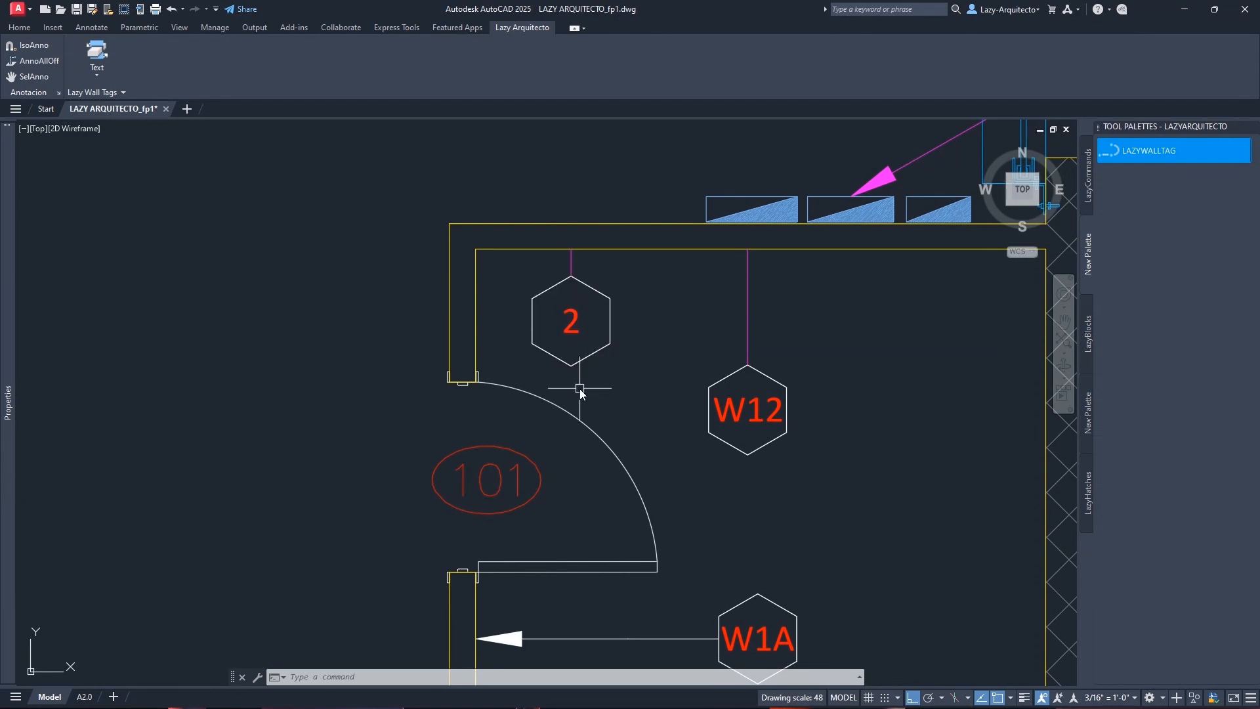
# Reopen the CUI editor, filter the command list by "wall", and enlarge the button image area for WallTag 2
pyautogui.write('CUI')
pyautogui.press('Return')
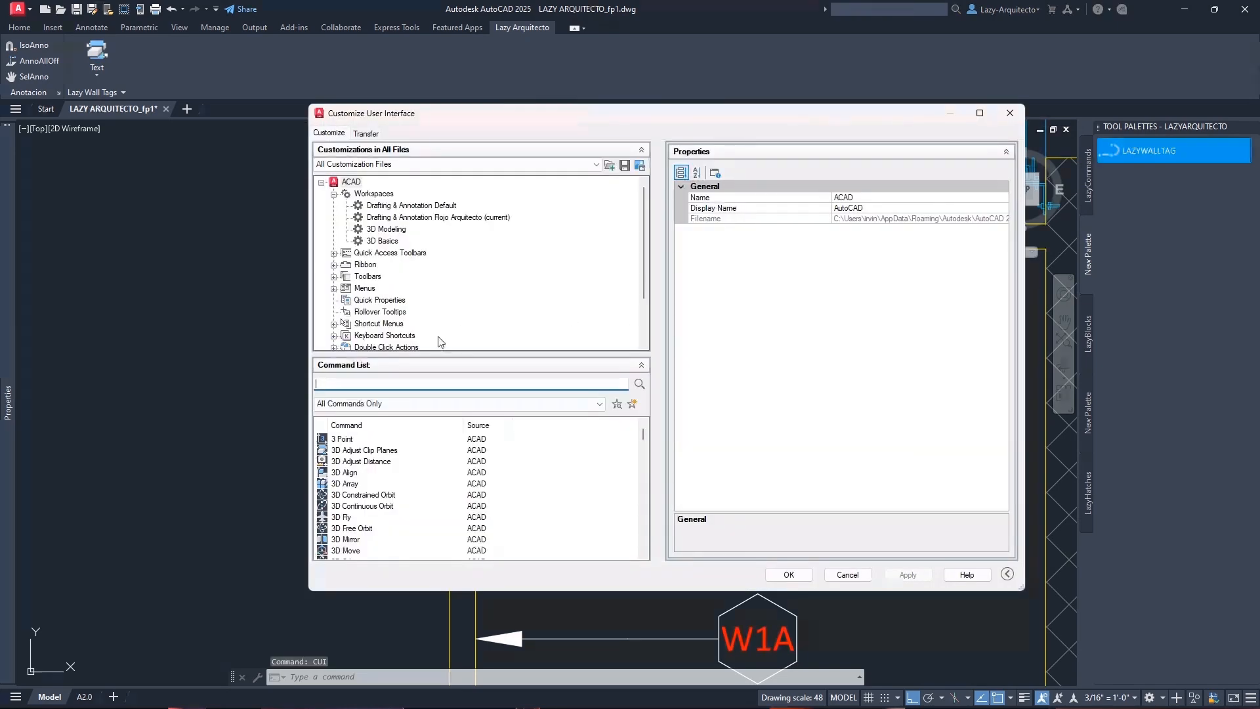
pyautogui.click(403, 383)
pyautogui.write('wall')
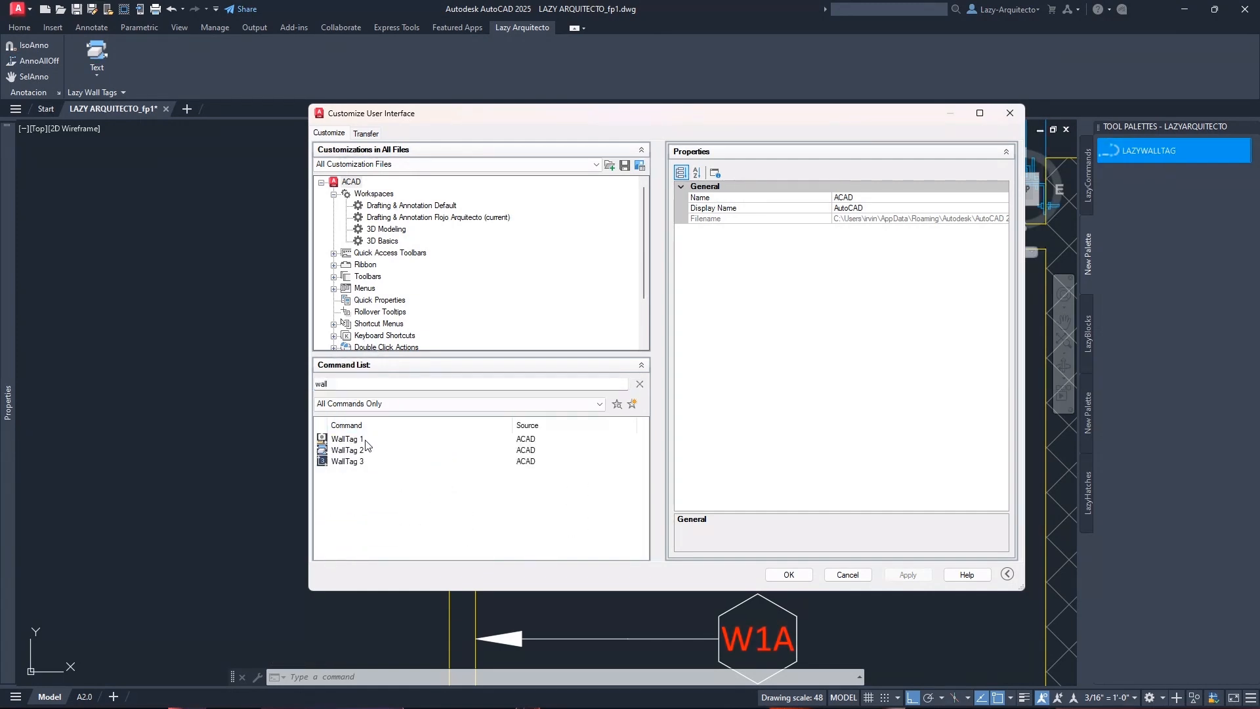
pyautogui.click(365, 441)
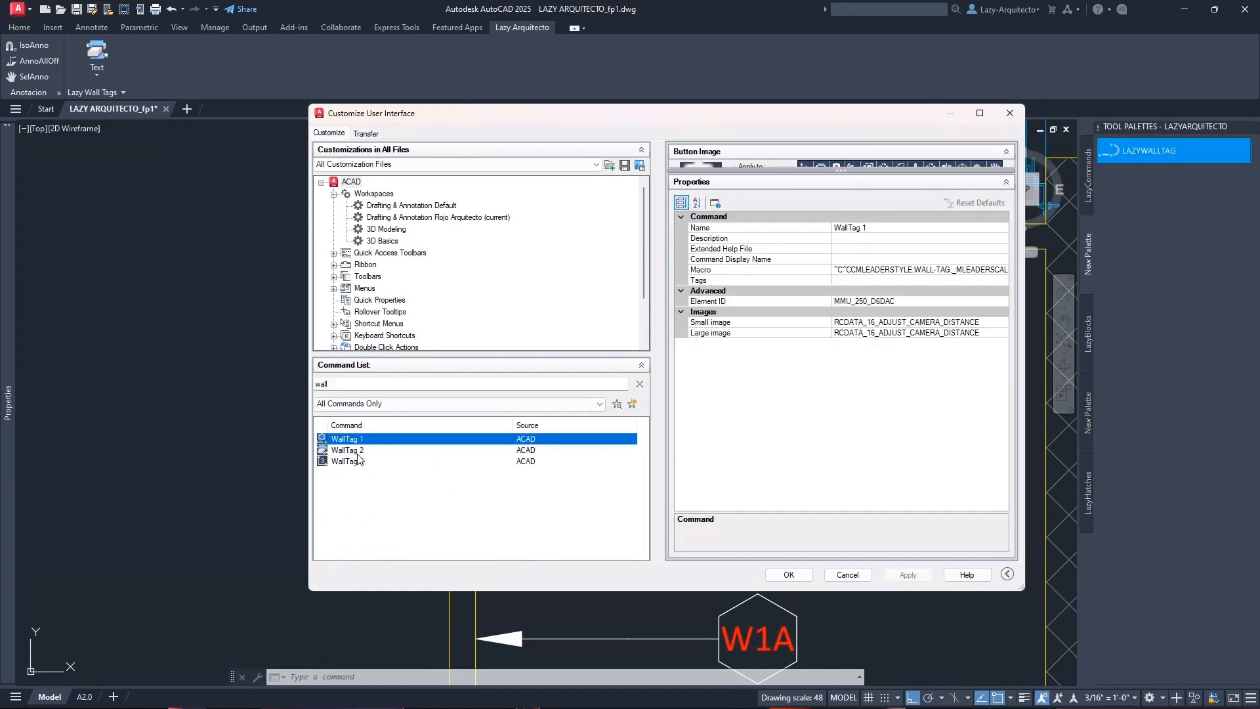
pyautogui.click(360, 453)
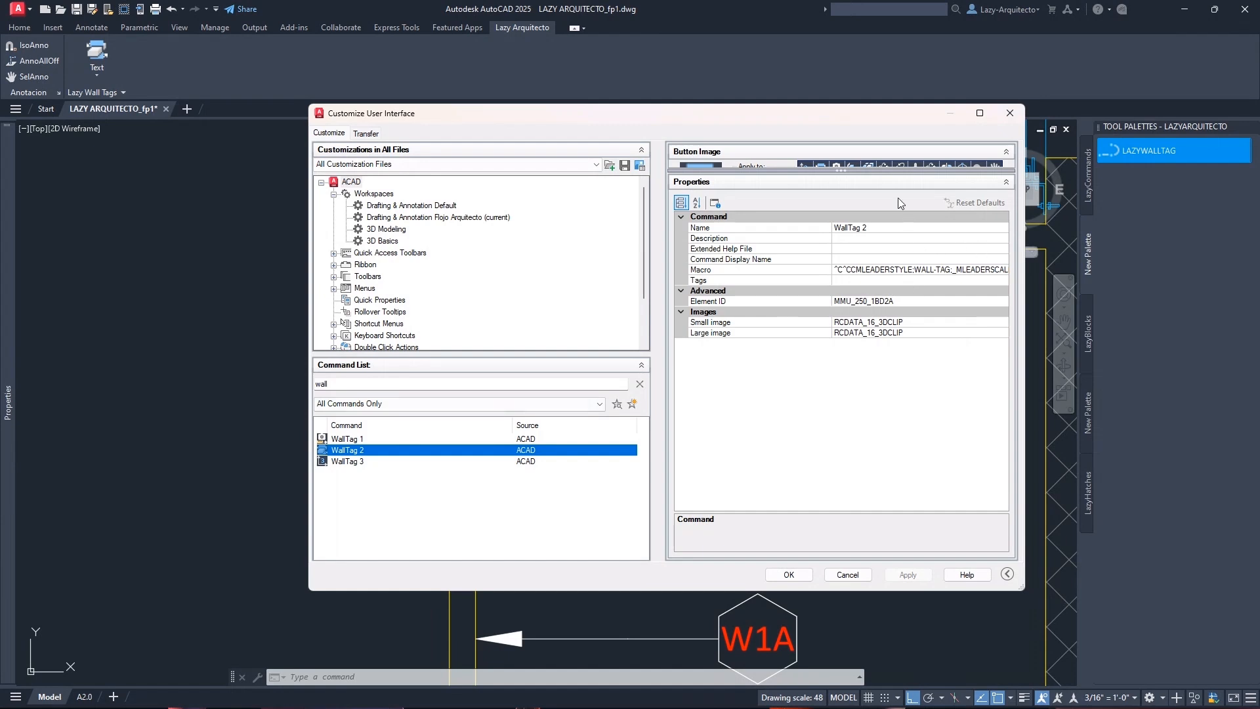
pyautogui.moveTo(890, 170); pyautogui.dragTo(876, 287)
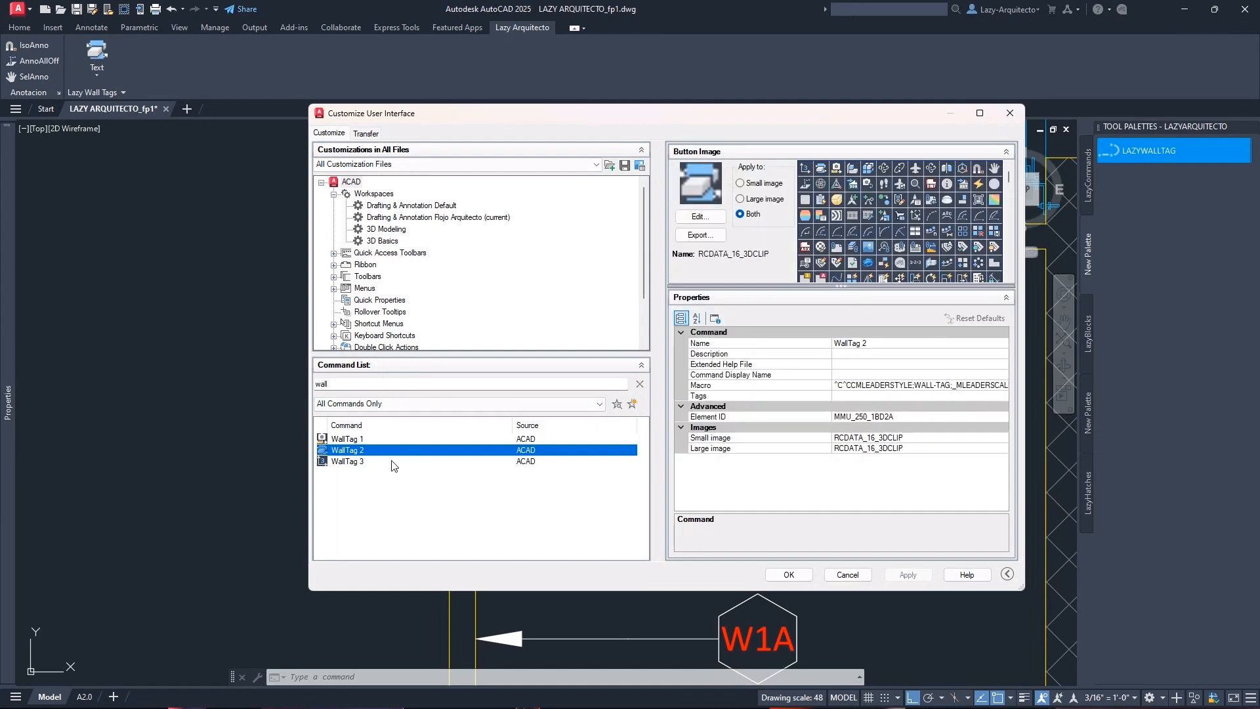
# Append user-input pauses (backslashes) and the tag value "1;" to the end of the WallTag 1 macro, and apply the change
pyautogui.click(365, 440)
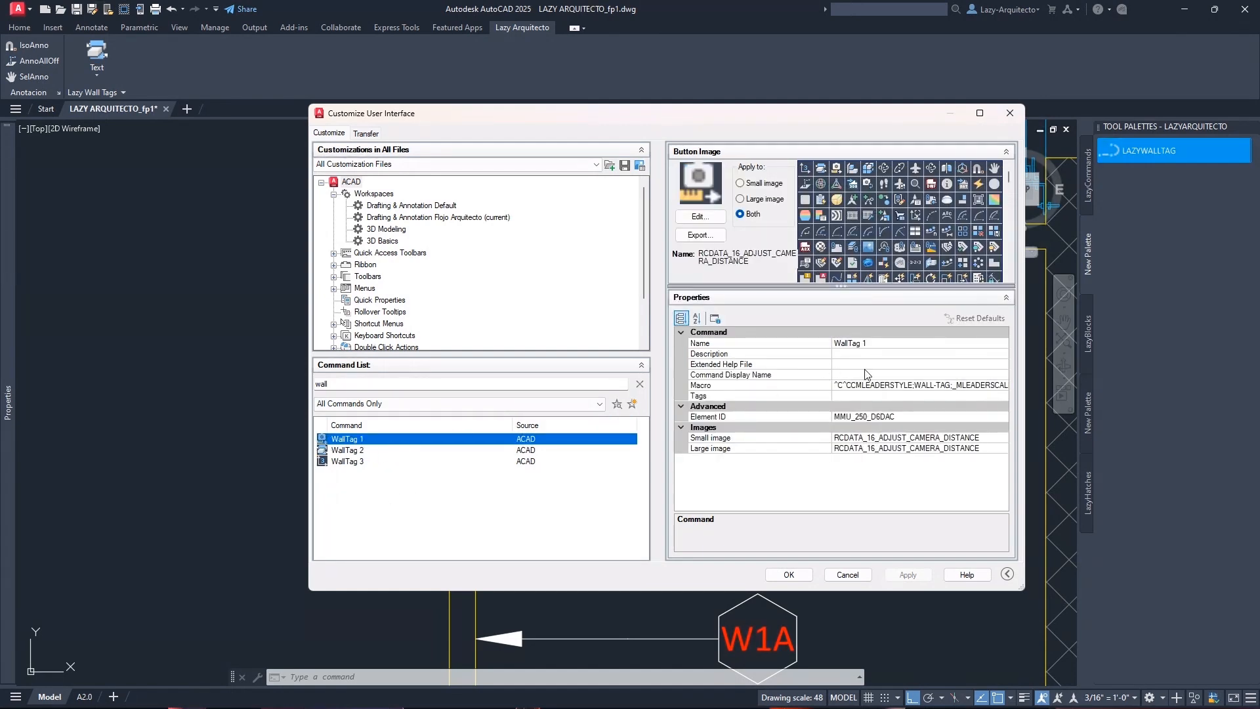
pyautogui.click(865, 343)
pyautogui.click(937, 385)
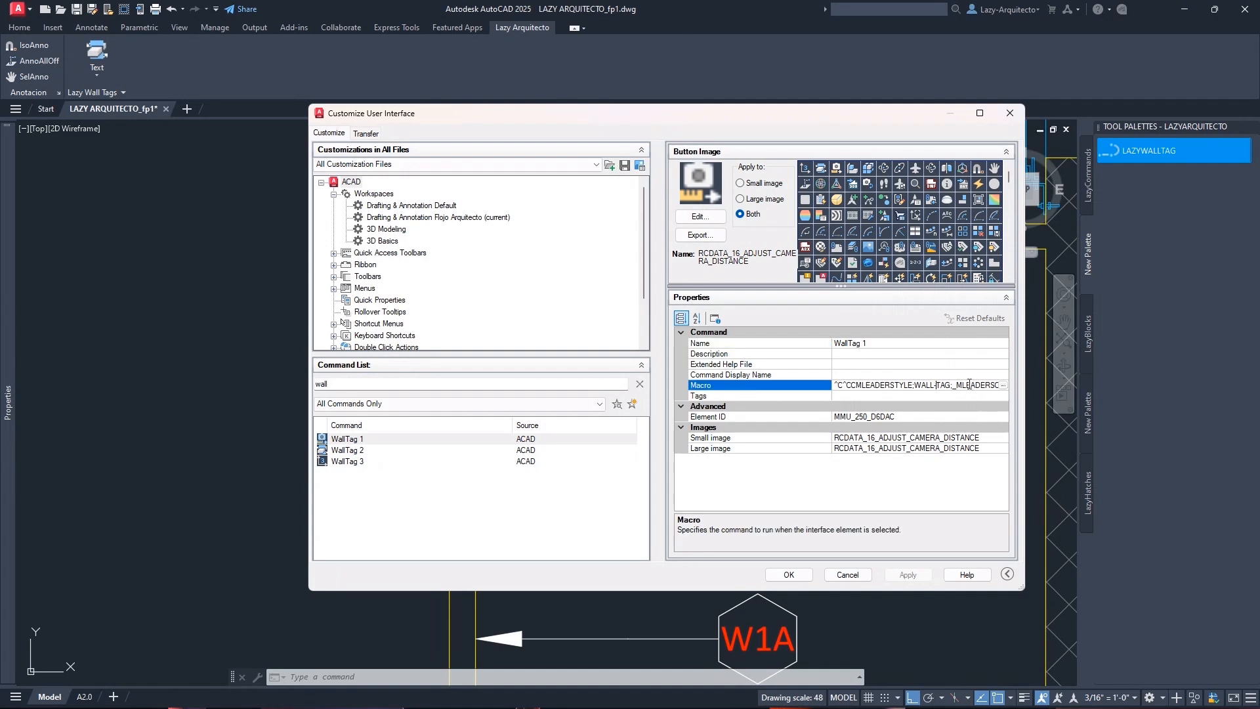
pyautogui.click(1002, 385)
pyautogui.click(657, 335)
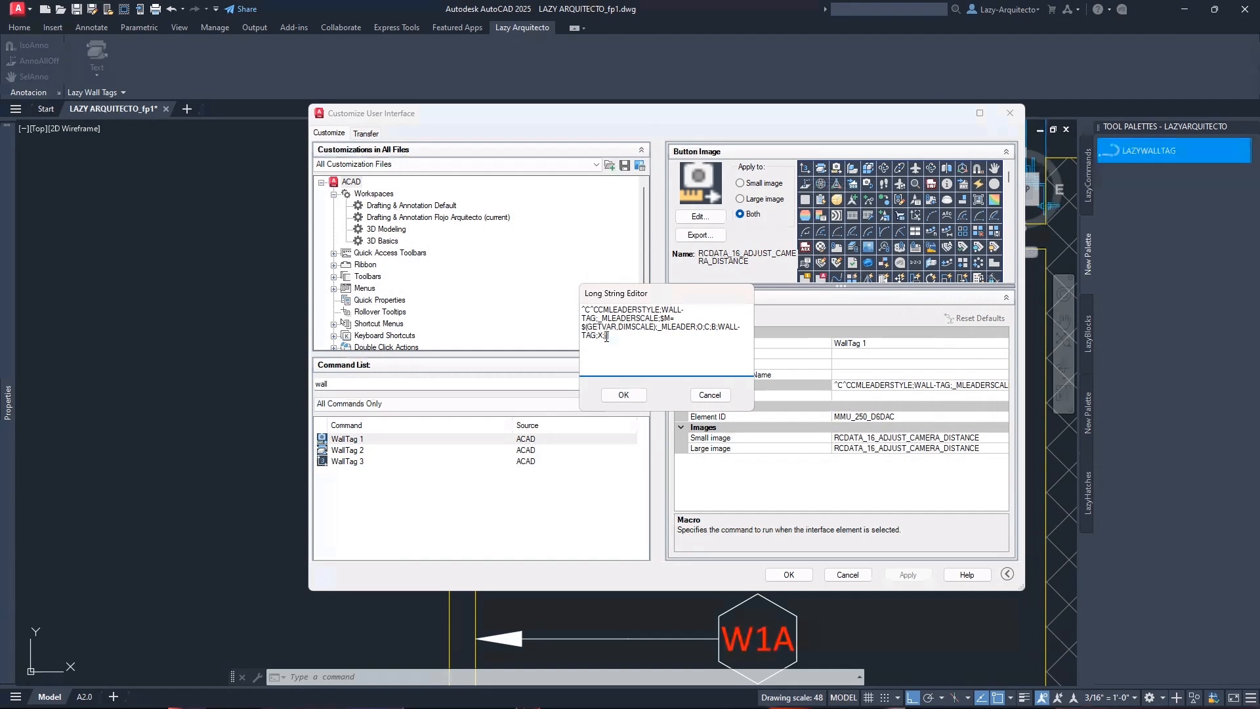
pyautogui.moveTo(605, 337); pyautogui.dragTo(606, 368)
pyautogui.write('\\\\')
pyautogui.moveTo(614, 337); pyautogui.dragTo(610, 337)
pyautogui.doubleClick(608, 337)
pyautogui.click(616, 339)
pyautogui.write('1')
pyautogui.write(';')
pyautogui.click(623, 395)
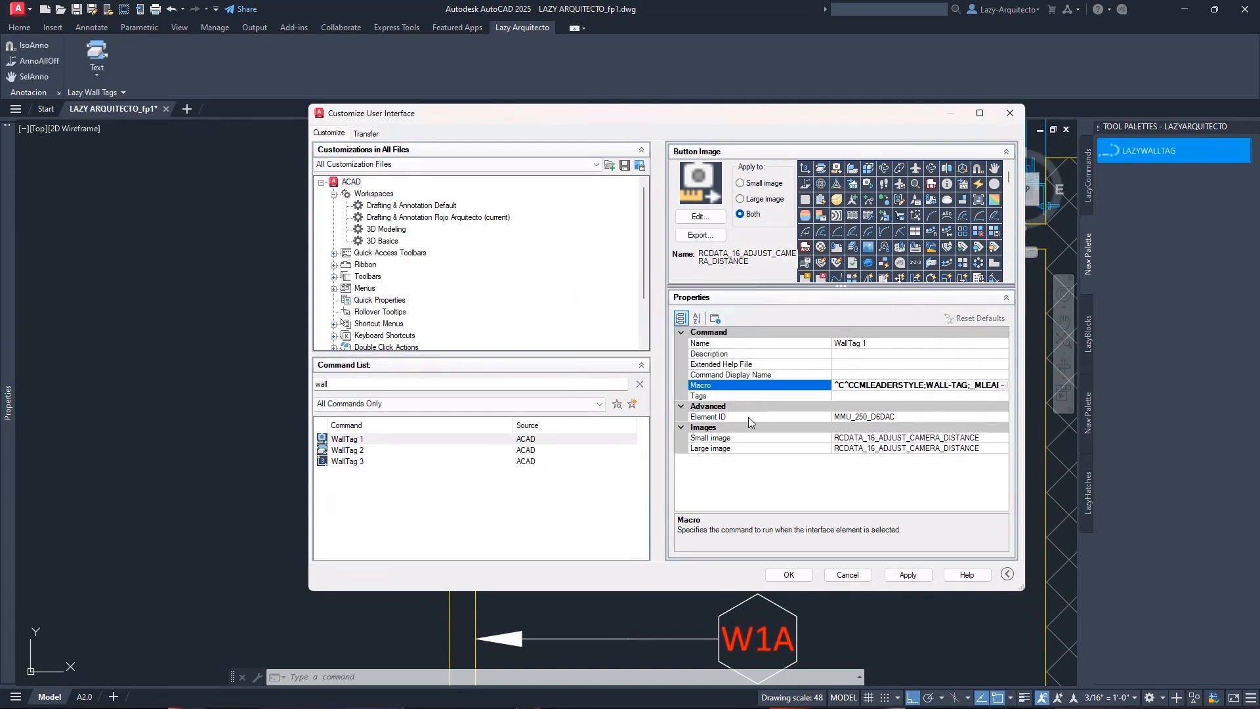
pyautogui.click(902, 576)
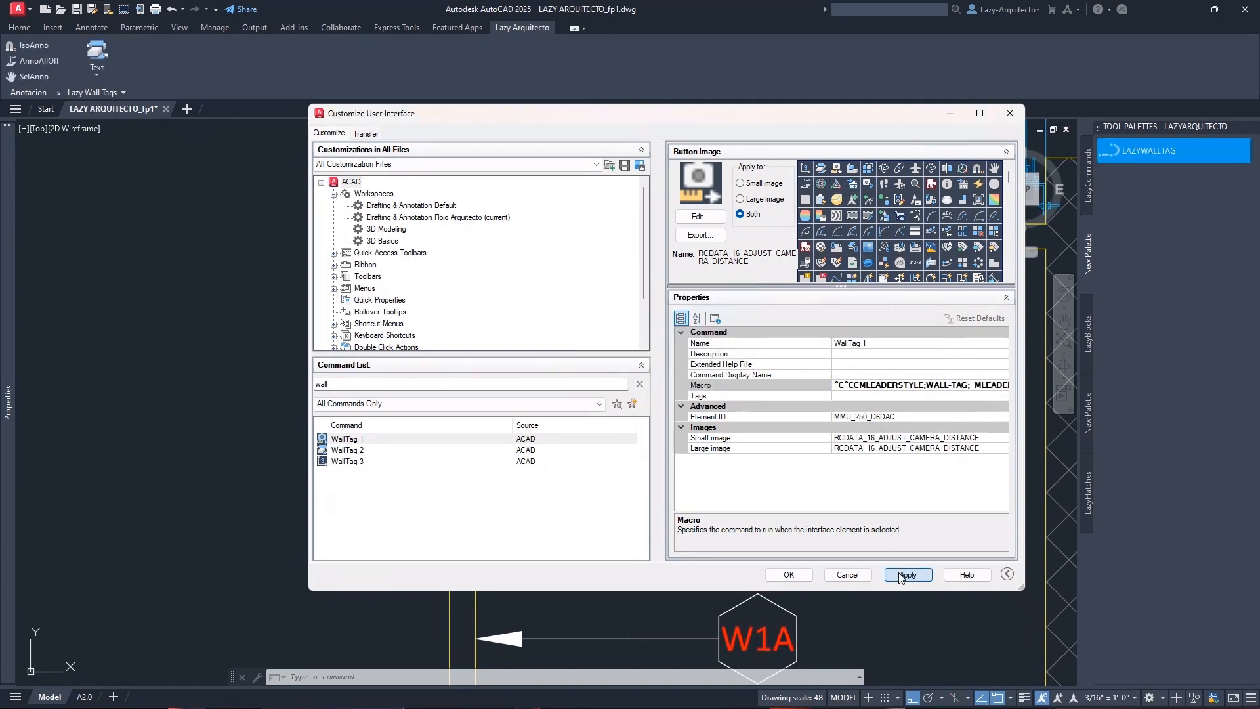
pyautogui.click(790, 575)
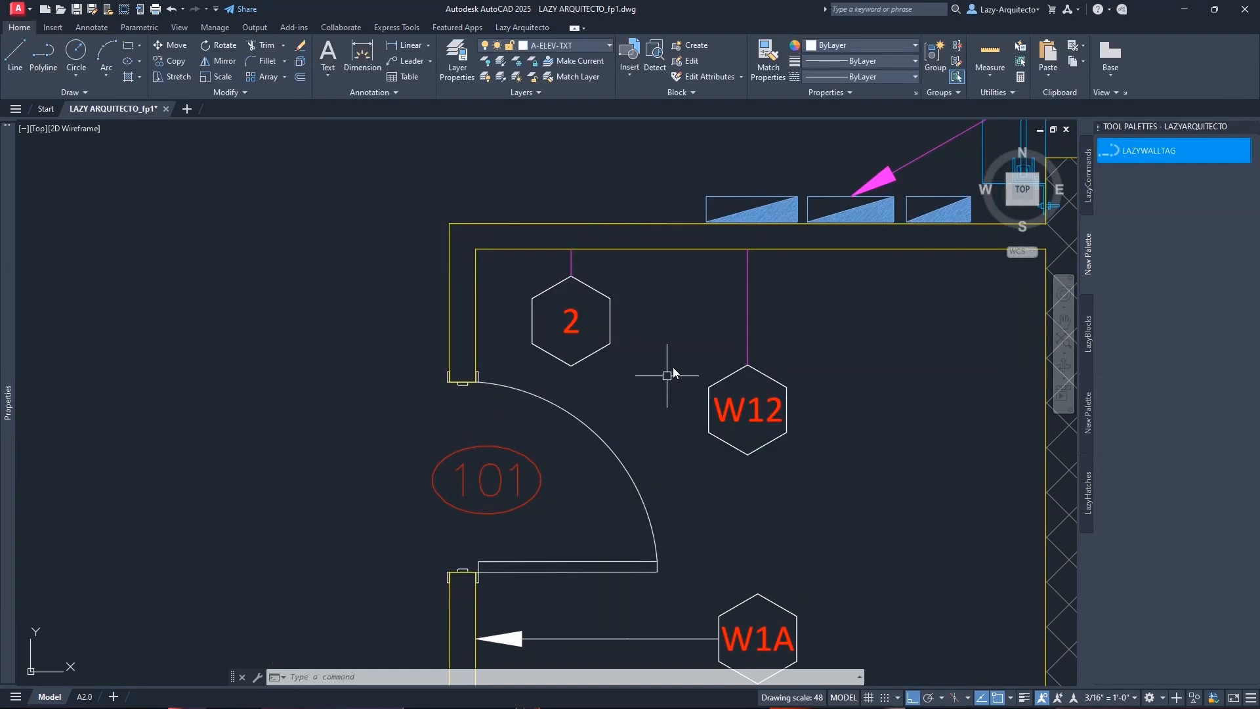
# Try placing a WallTag 1 tag on the upper wall between tag W12 and the hatched wall, cancelling at the attribute entry
pyautogui.moveTo(671, 365); pyautogui.dragTo(557, 369, button='middle')
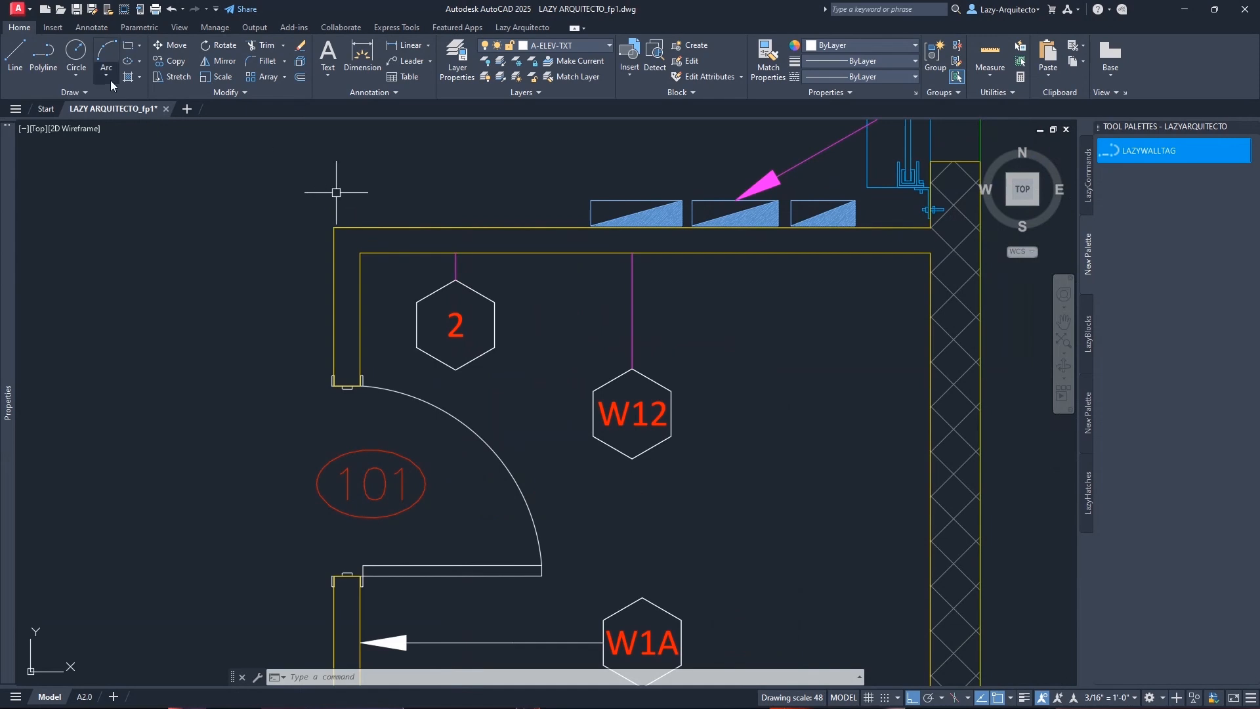
pyautogui.click(520, 28)
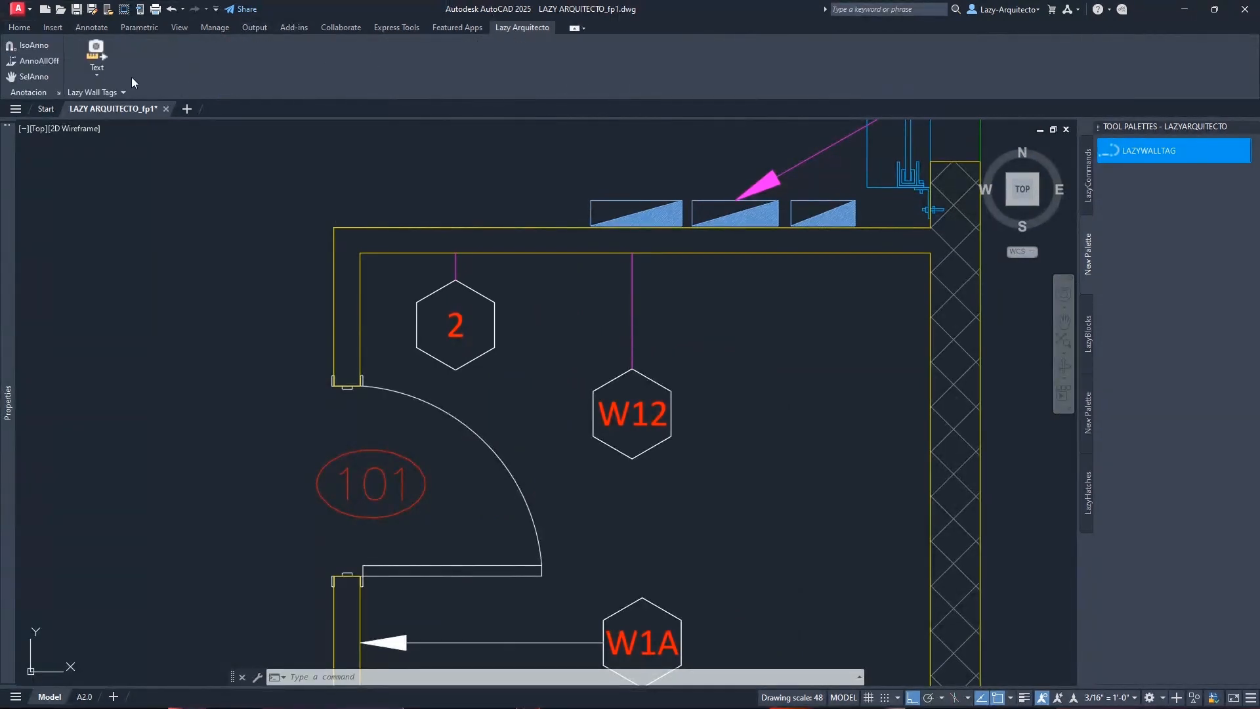
pyautogui.click(98, 76)
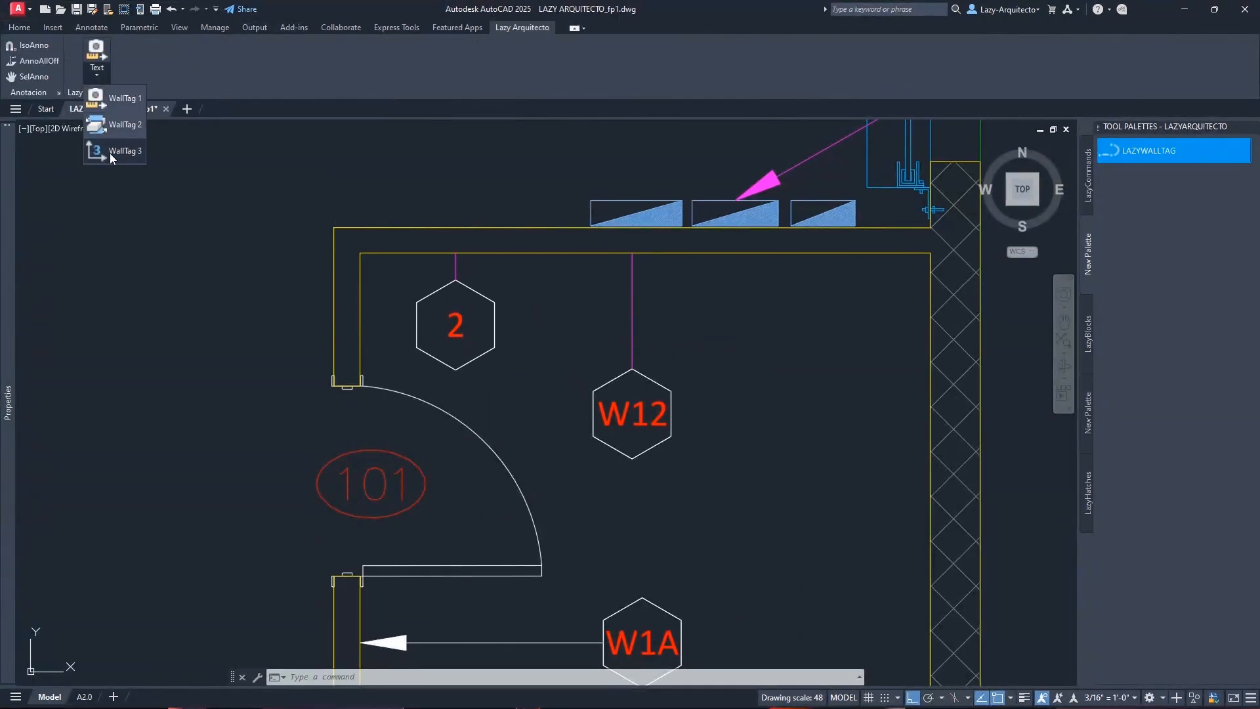
pyautogui.click(123, 102)
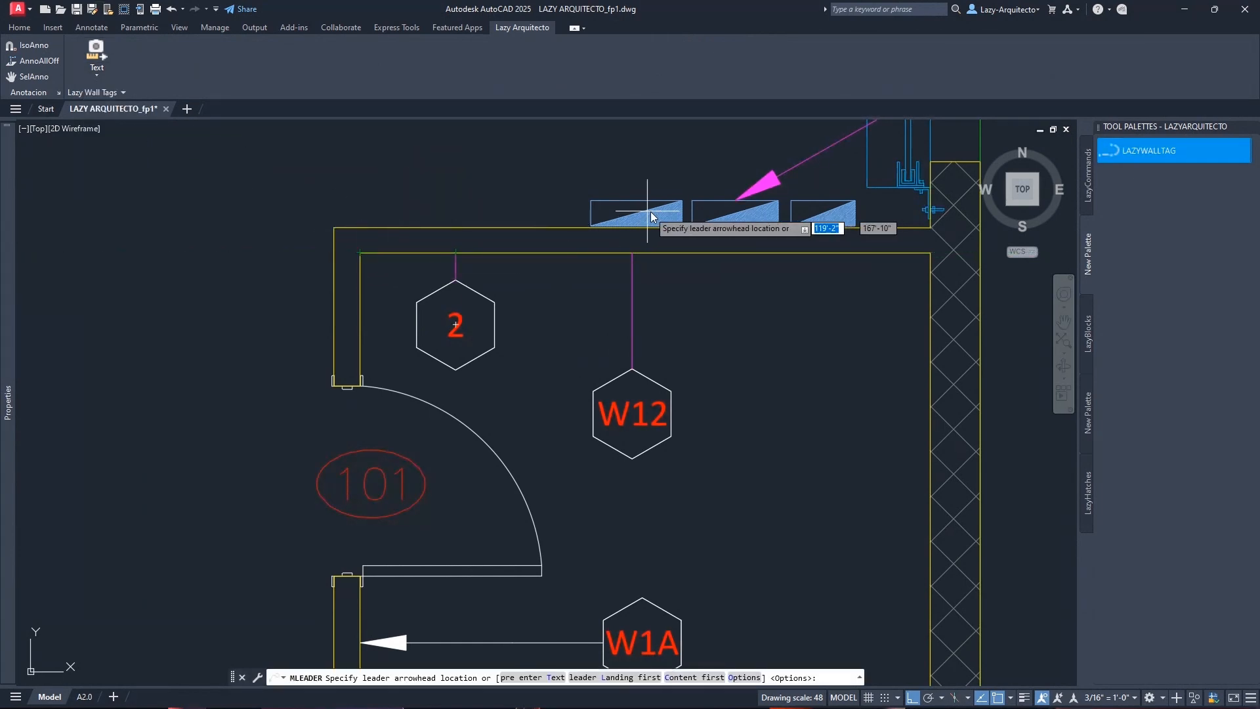
pyautogui.click(745, 253)
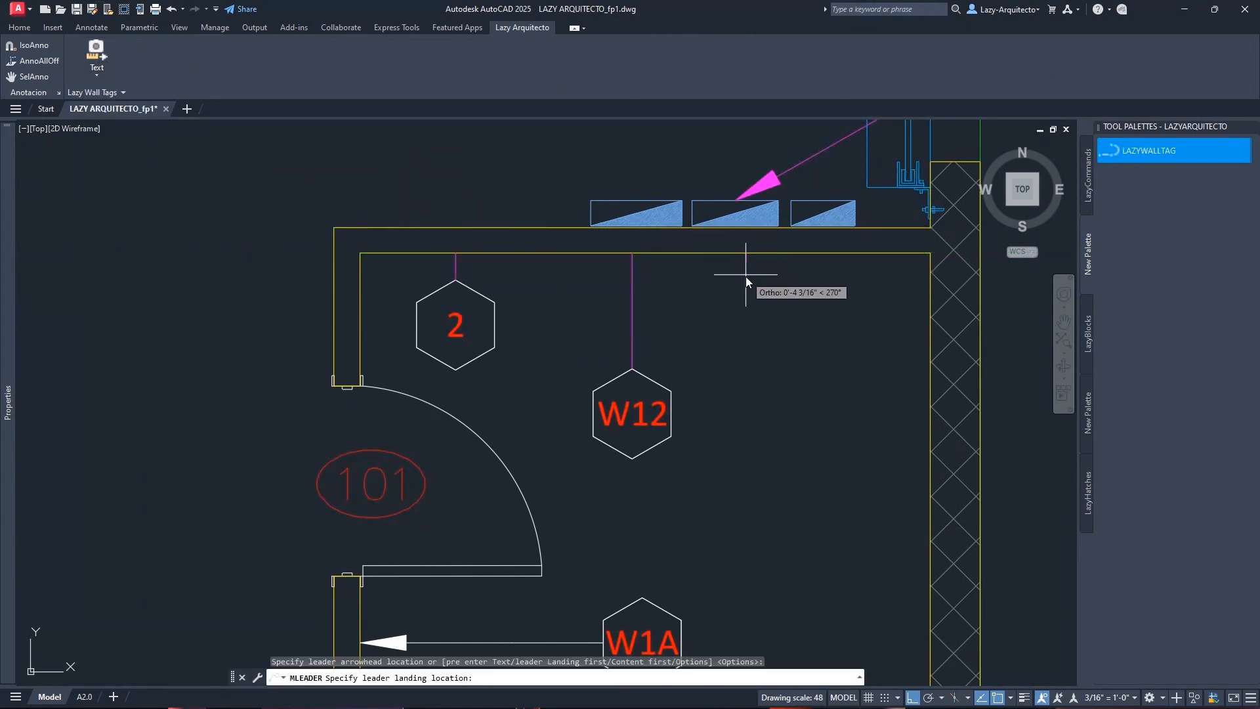
pyautogui.click(740, 372)
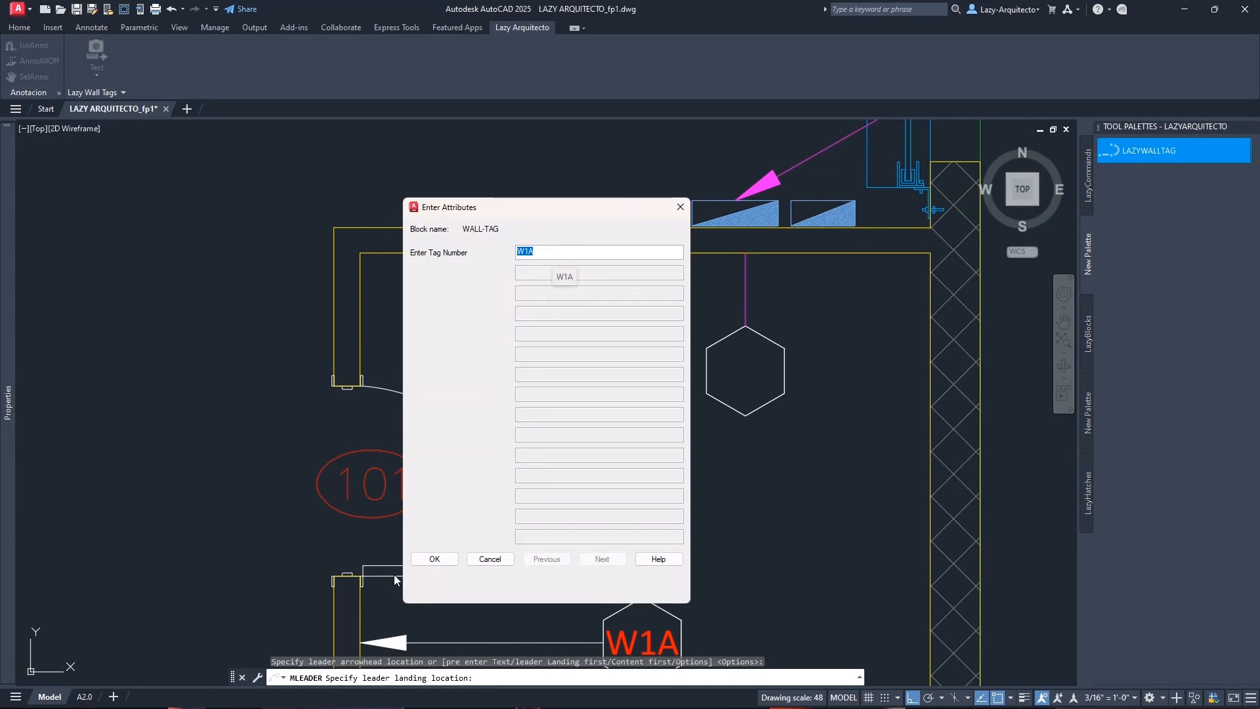
pyautogui.click(489, 559)
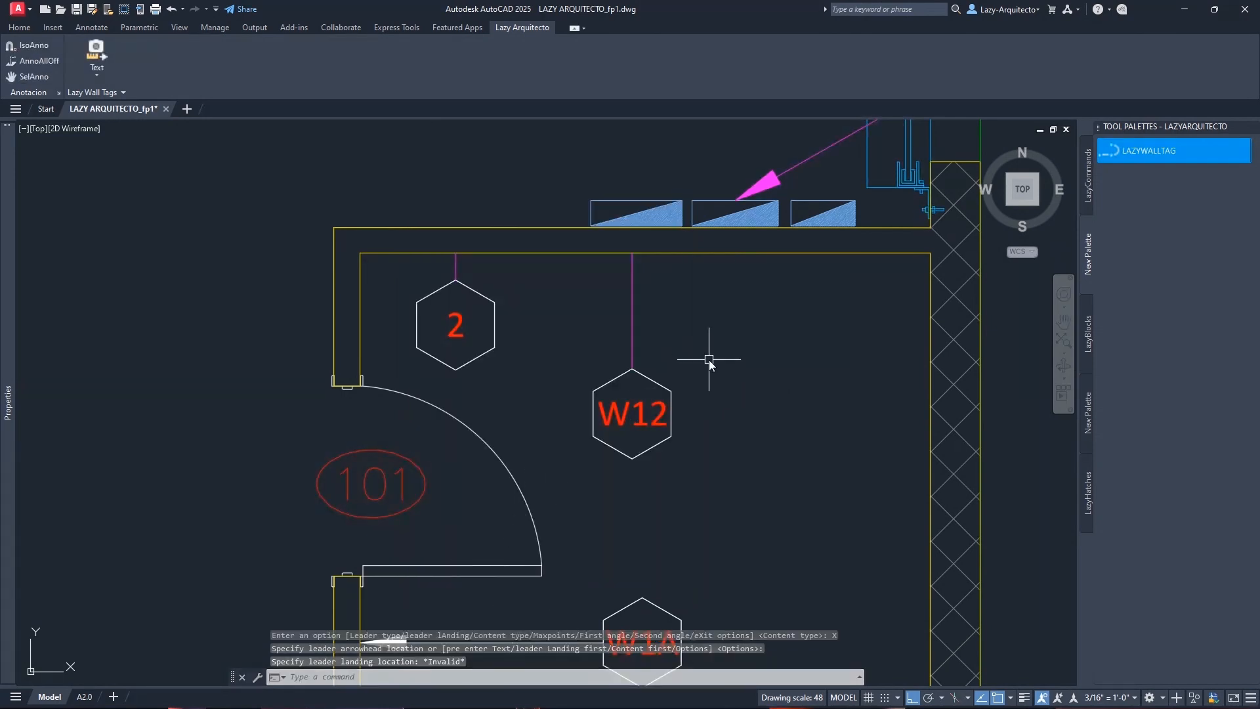
# Look up the ATTREQ system variable and its 0 and 1 values in Help
pyautogui.moveTo(735, 354); pyautogui.dragTo(690, 343, button='middle')
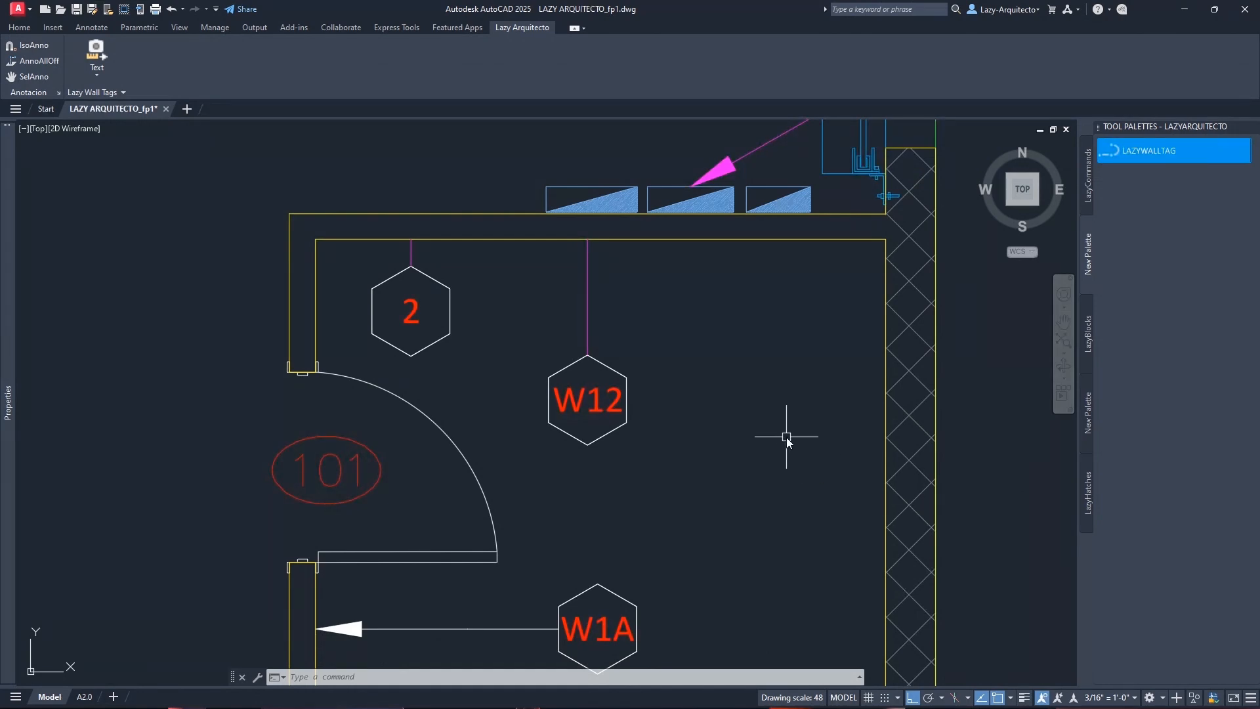
pyautogui.moveTo(775, 347); pyautogui.dragTo(742, 348, button='middle')
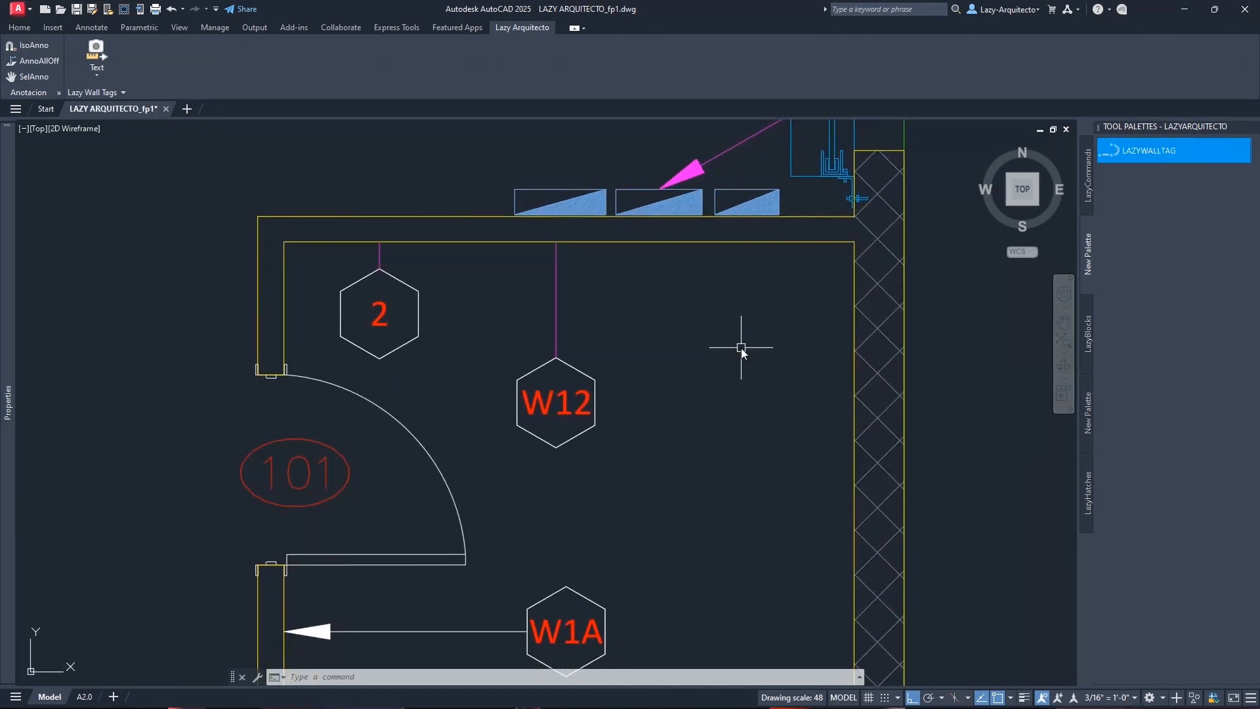
pyautogui.write('ATT')
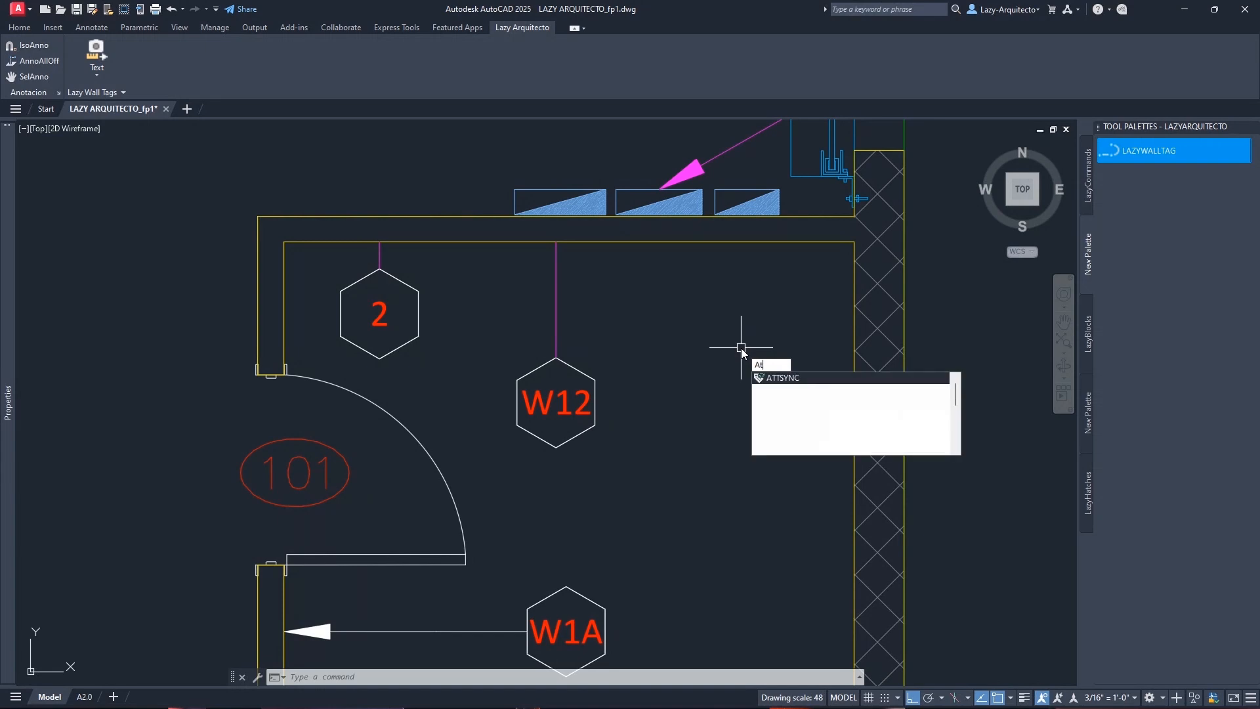
pyautogui.write('R')
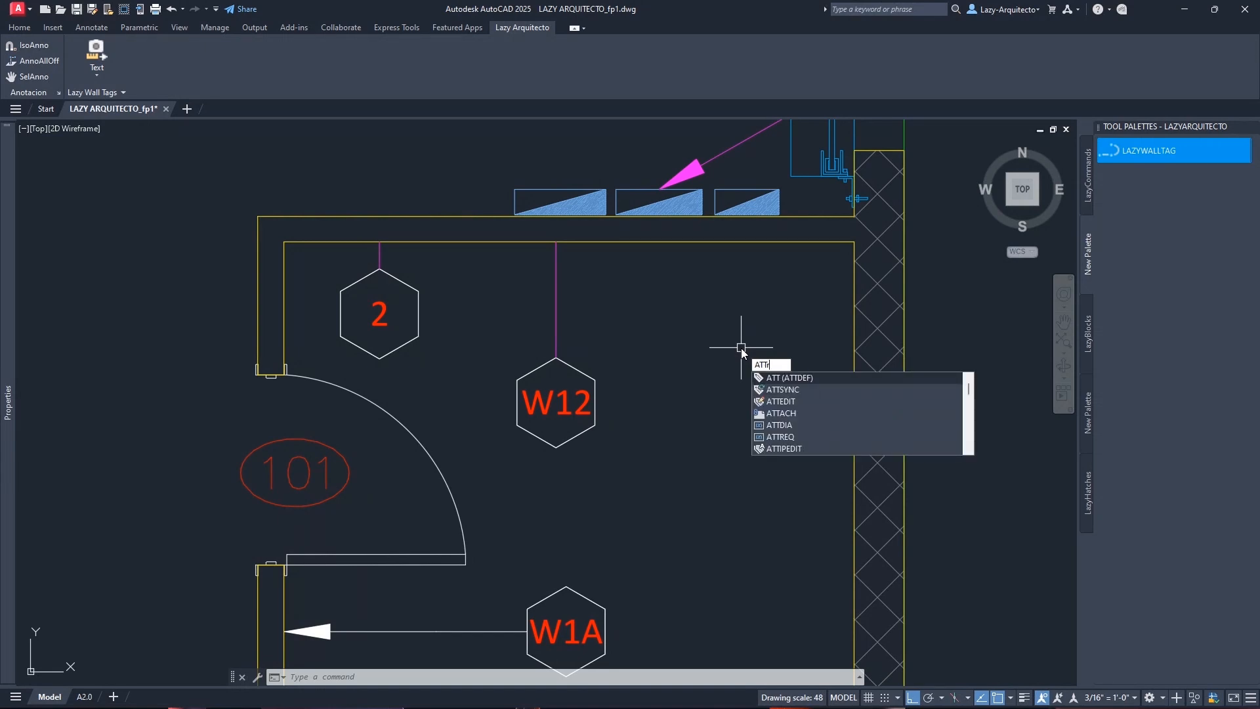
pyautogui.write('EQ')
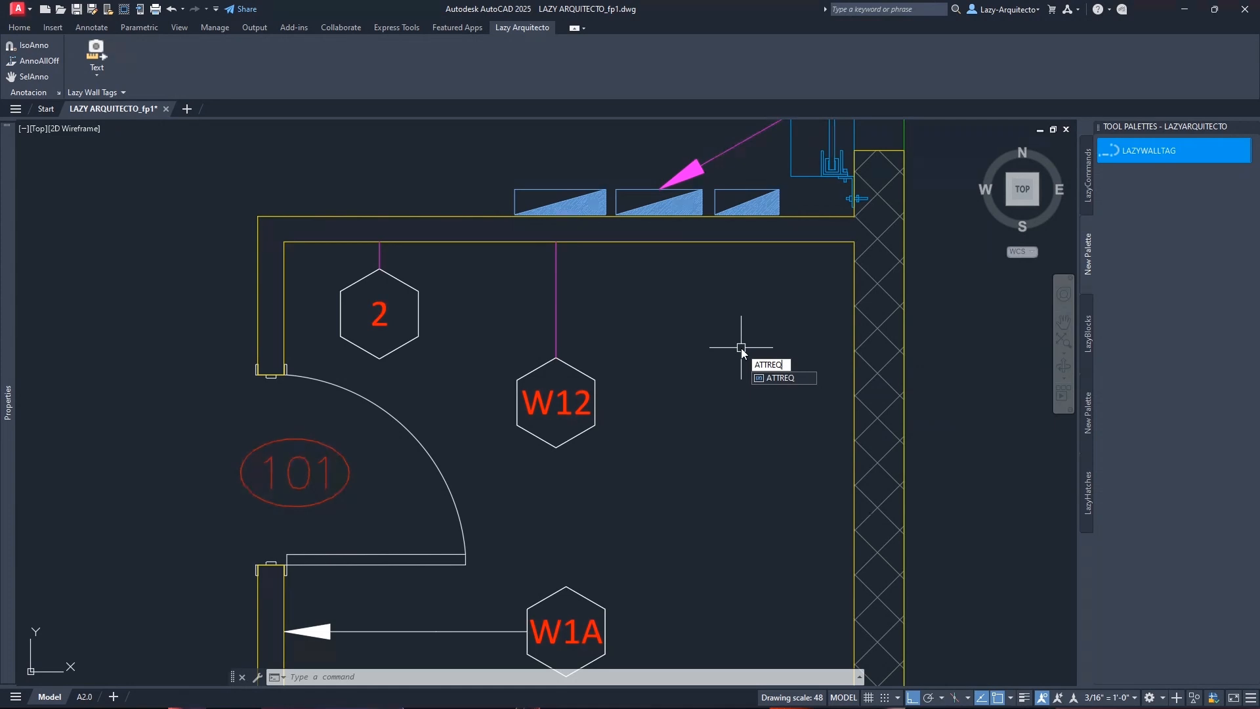
pyautogui.press('Return')
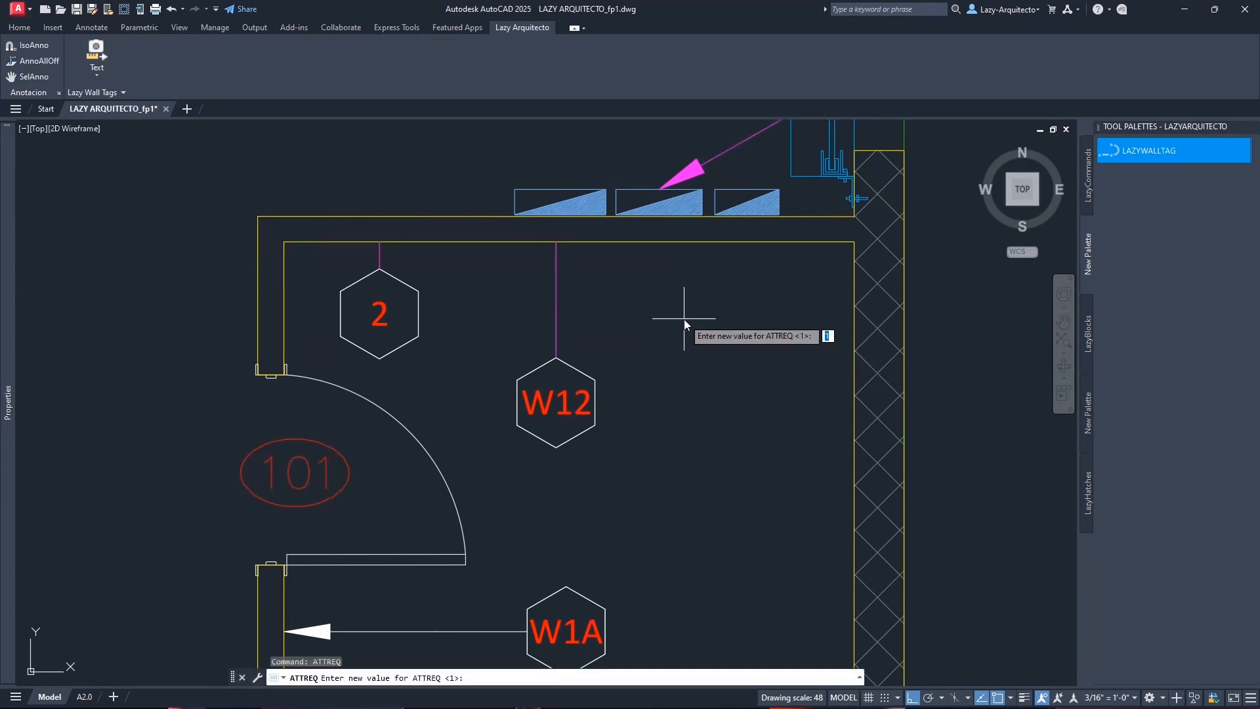
pyautogui.press('F1')
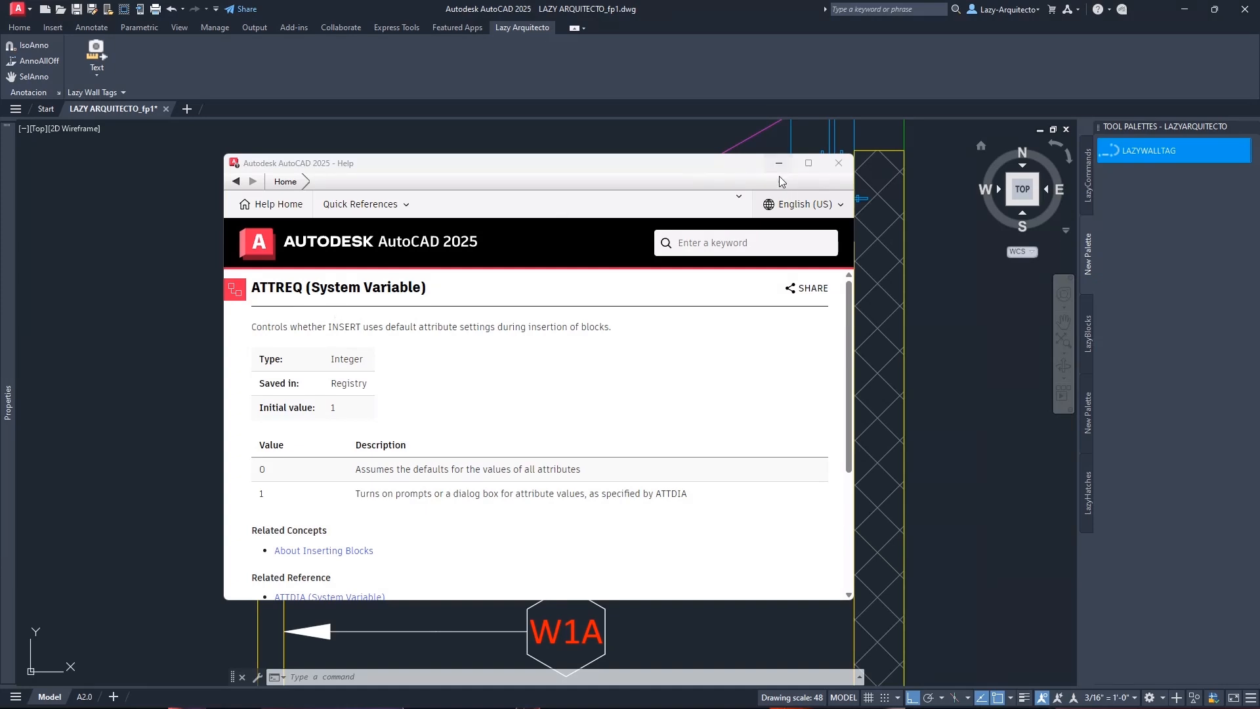
pyautogui.click(839, 163)
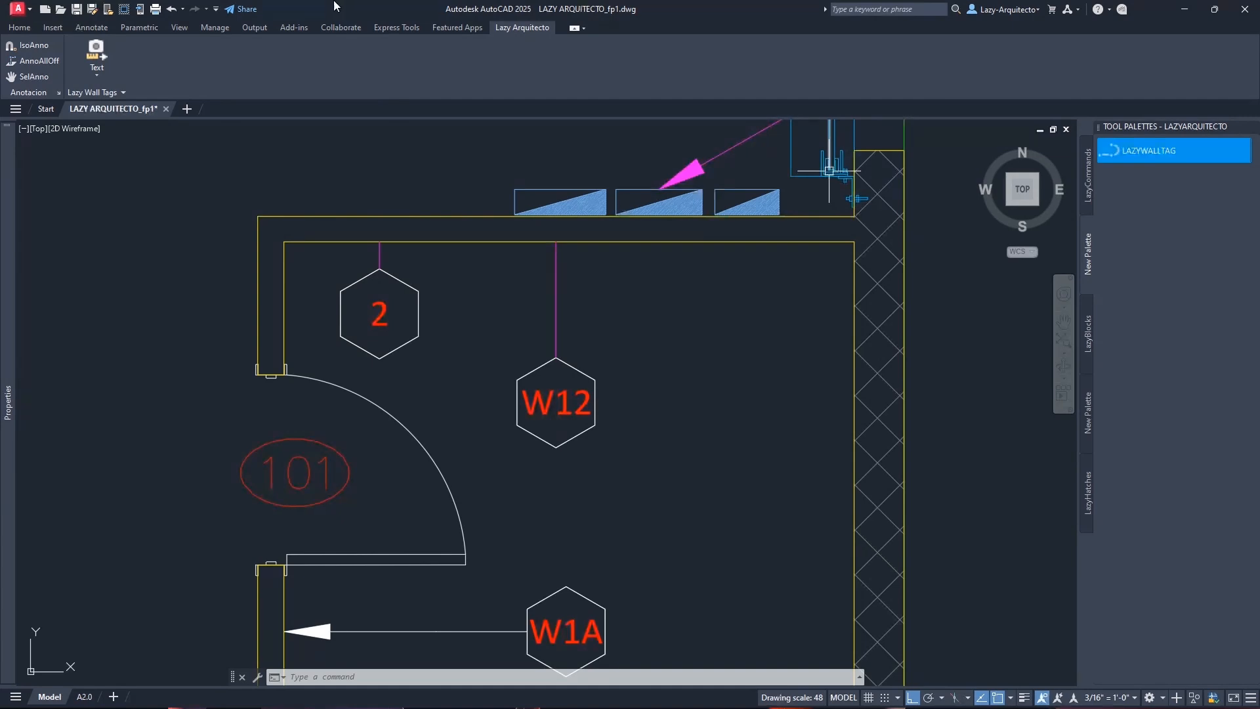
# Reopen the CUI editor and filter the command list by "wall"
pyautogui.press('Escape')
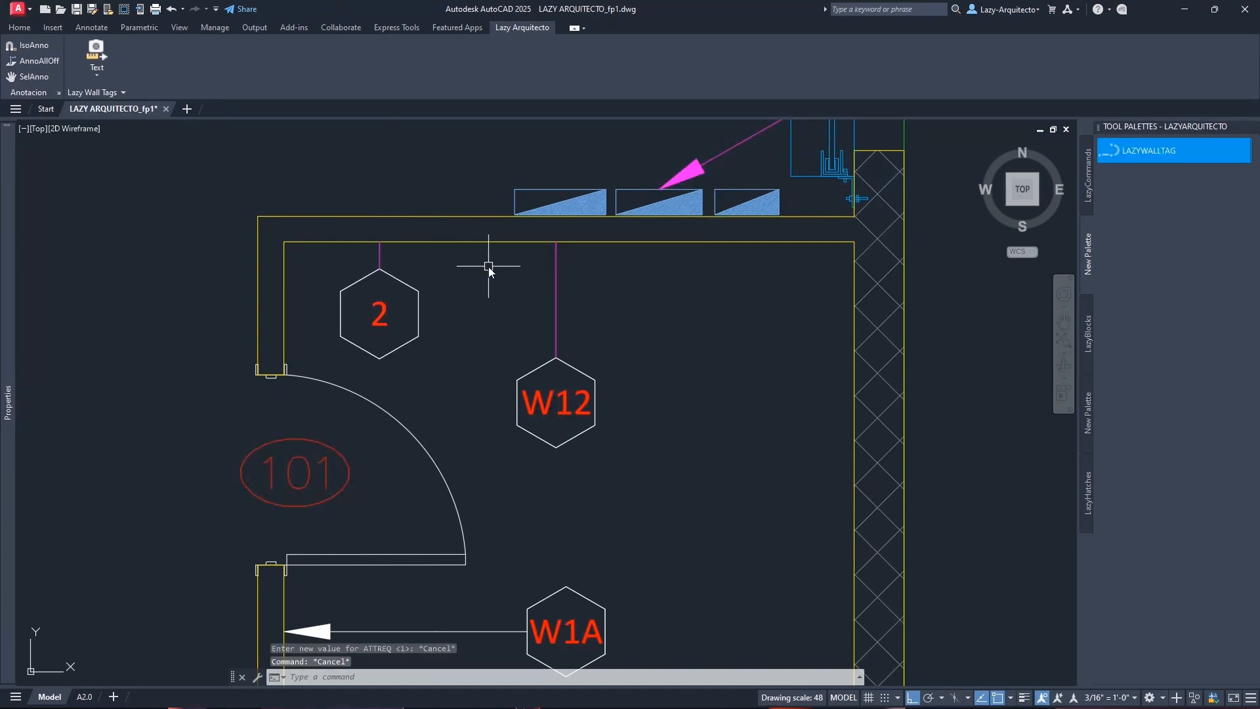
pyautogui.write('cui')
pyautogui.press('Return')
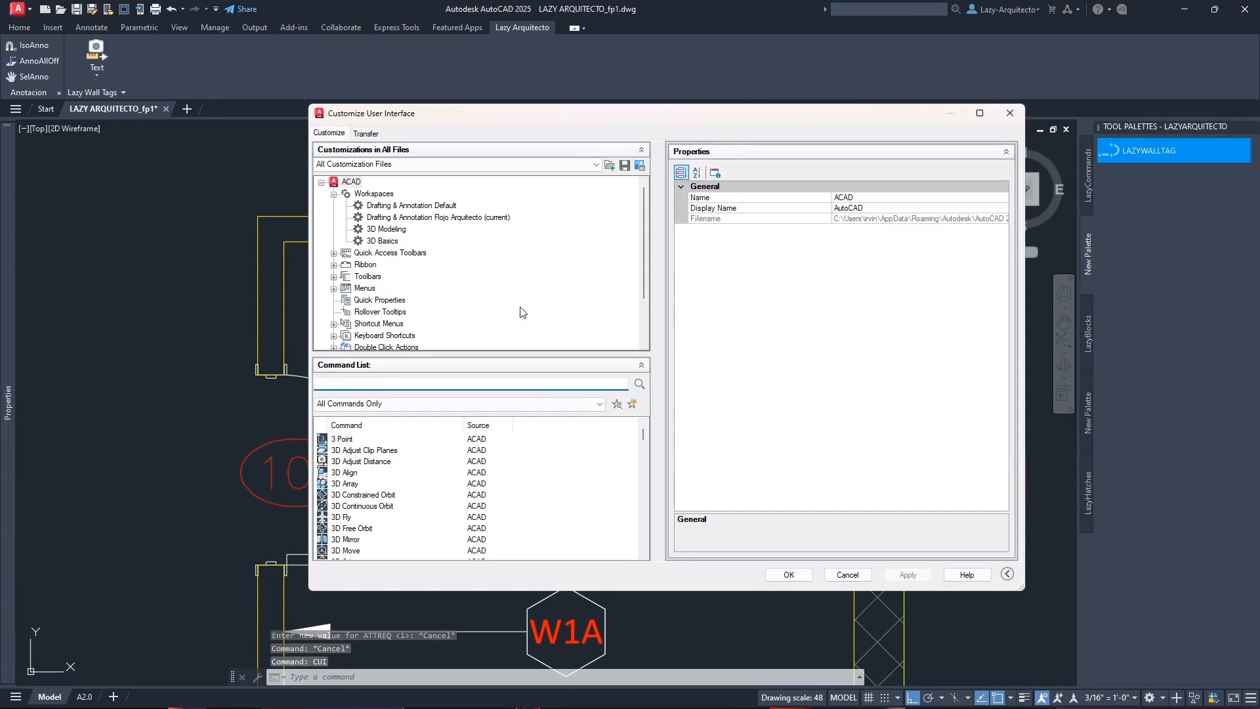
pyautogui.click(405, 385)
pyautogui.write('wall')
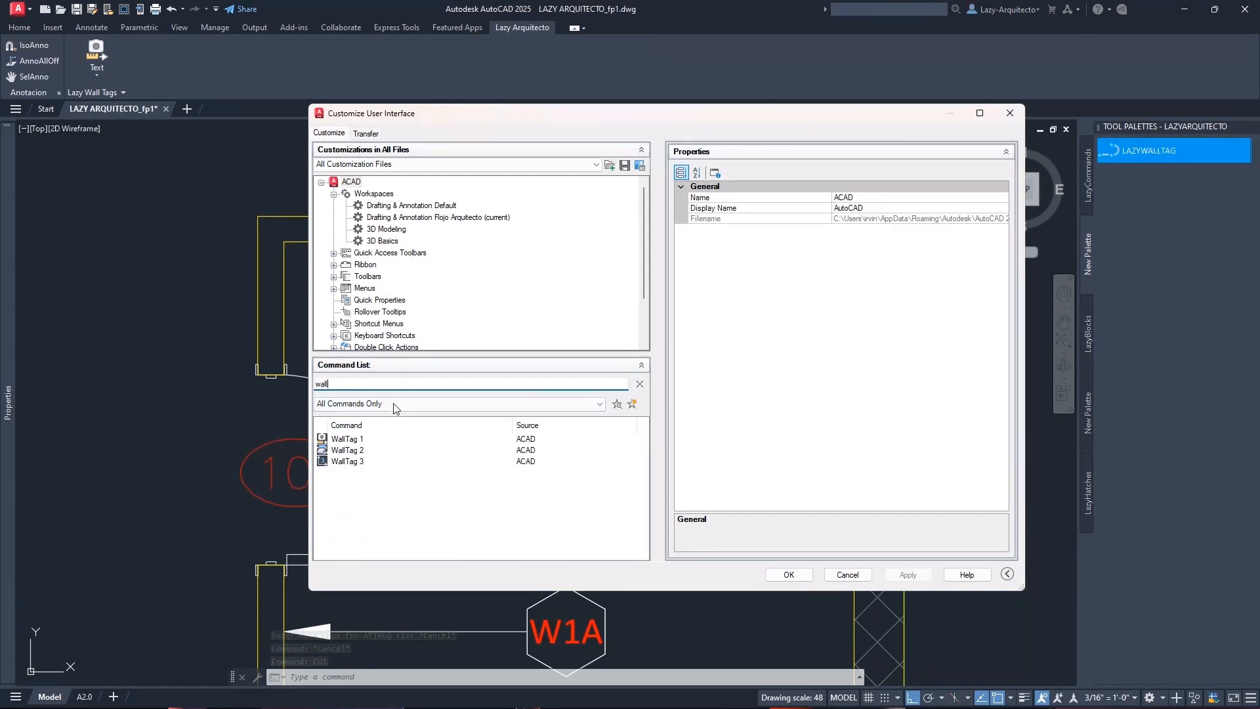
# Insert "ATTREQ;1;" right after ^C^C at the start of the WallTag 1 macro, apply the change and close the editor
pyautogui.click(347, 439)
pyautogui.click(975, 375)
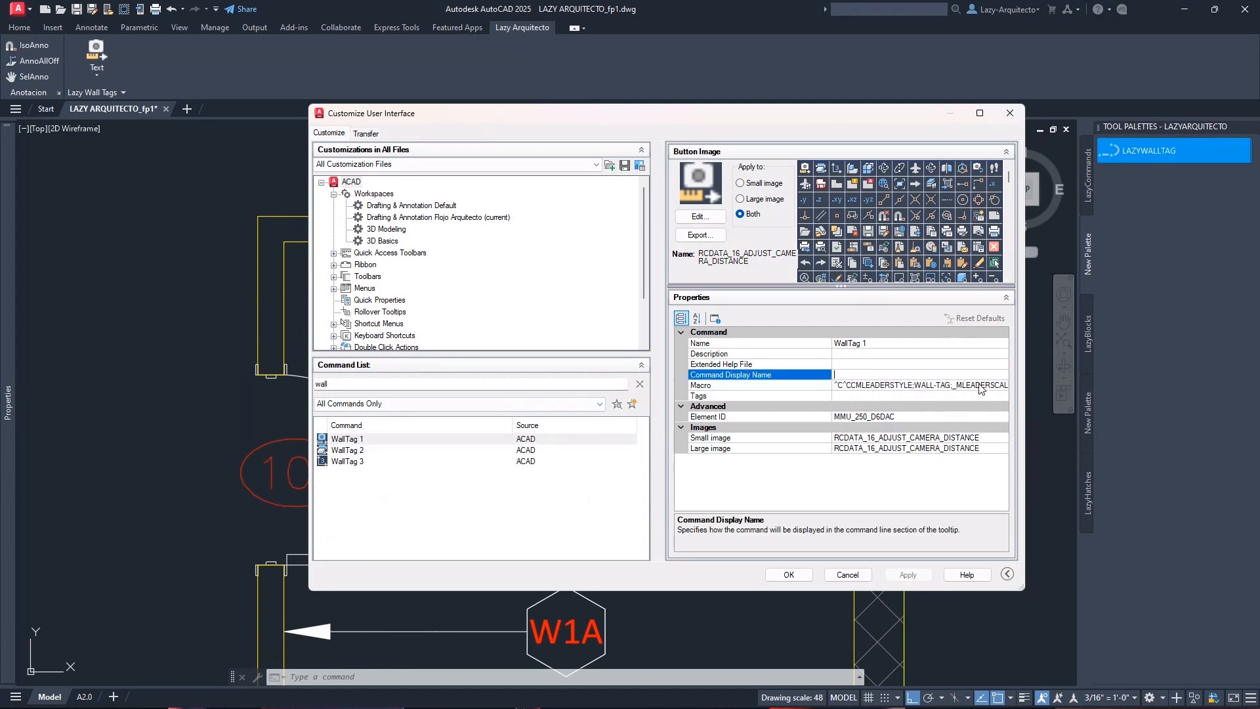
pyautogui.click(980, 388)
pyautogui.click(1003, 386)
pyautogui.click(687, 330)
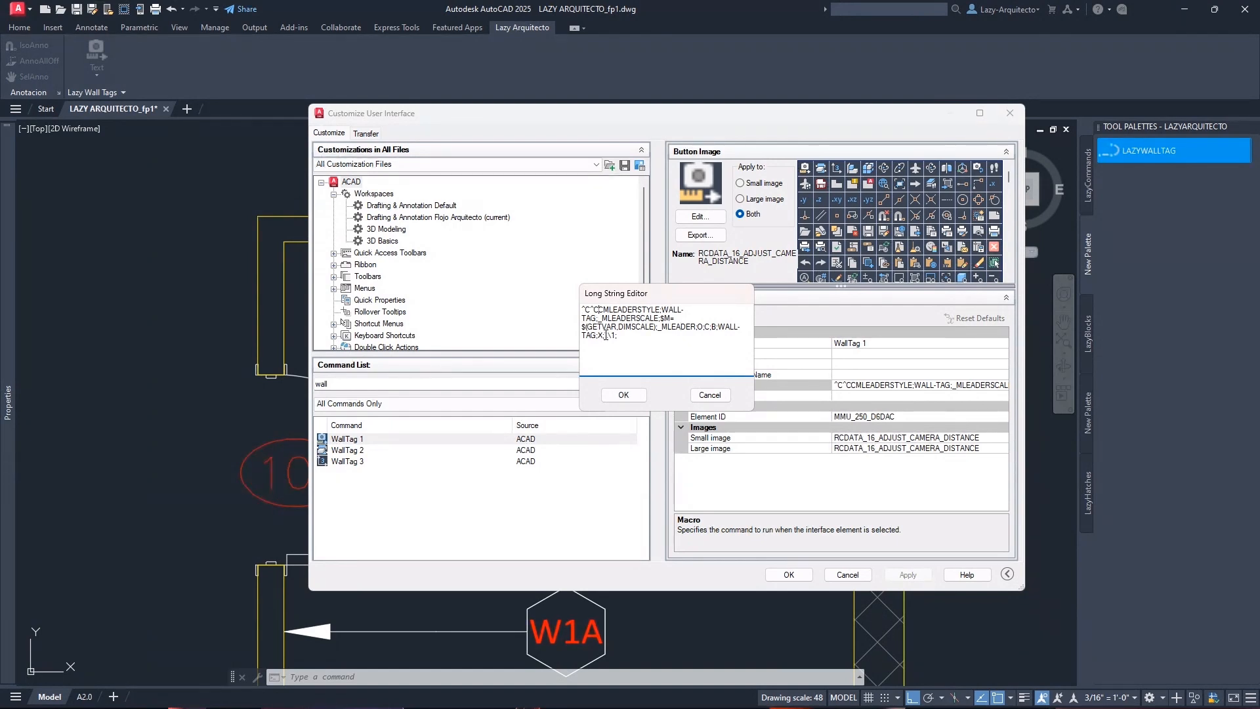
pyautogui.write('at')
pyautogui.press('BackSpace')
pyautogui.press('BackSpace')
pyautogui.write('A')
pyautogui.write('TT')
pyautogui.write('REQ;')
pyautogui.write('0')
pyautogui.write(';')
pyautogui.press('BackSpace')
pyautogui.press('BackSpace')
pyautogui.write('1')
pyautogui.click(623, 394)
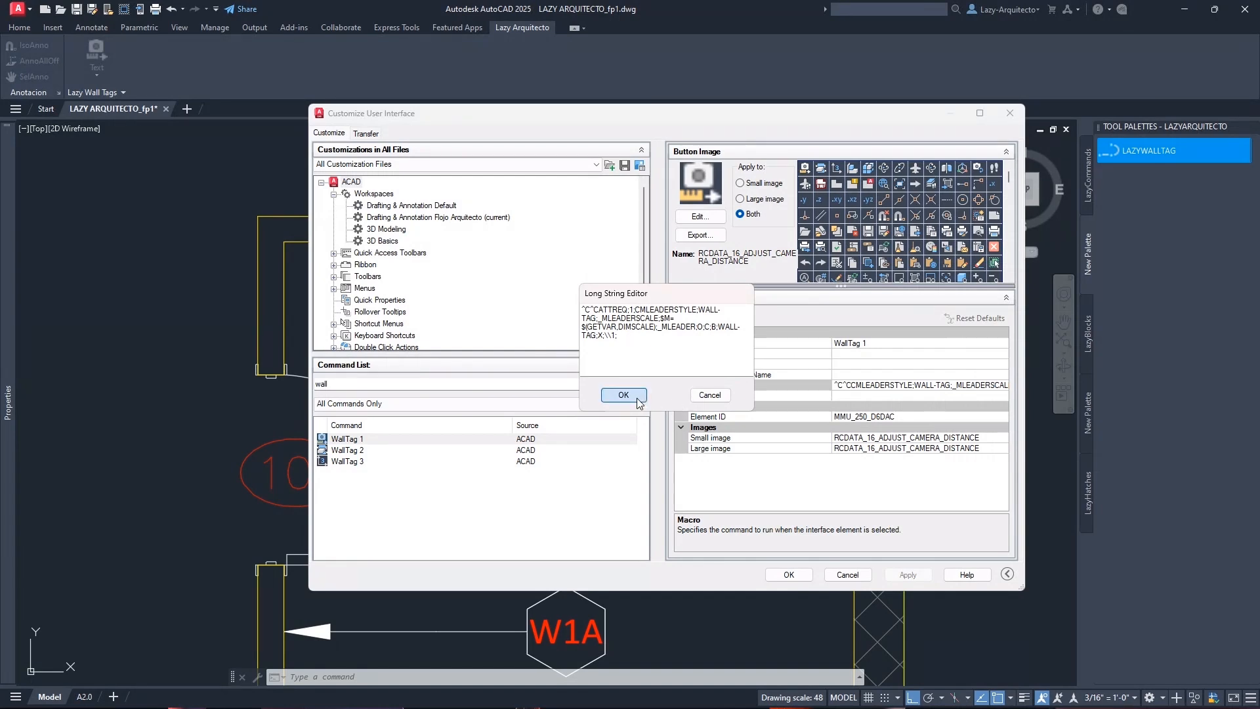
pyautogui.click(908, 575)
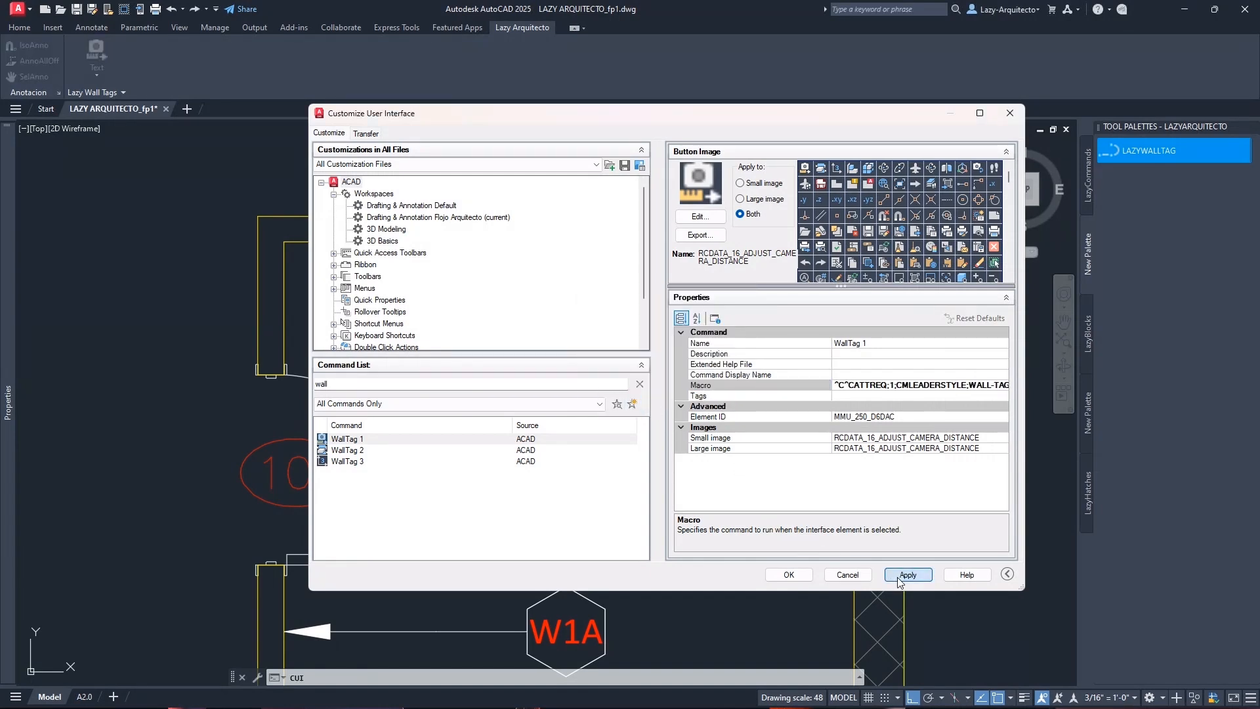
pyautogui.click(789, 575)
# Try to place a WallTag 1 tag on the upper wall between tag W12 and the hatched wall with the updated macro
pyautogui.click(523, 27)
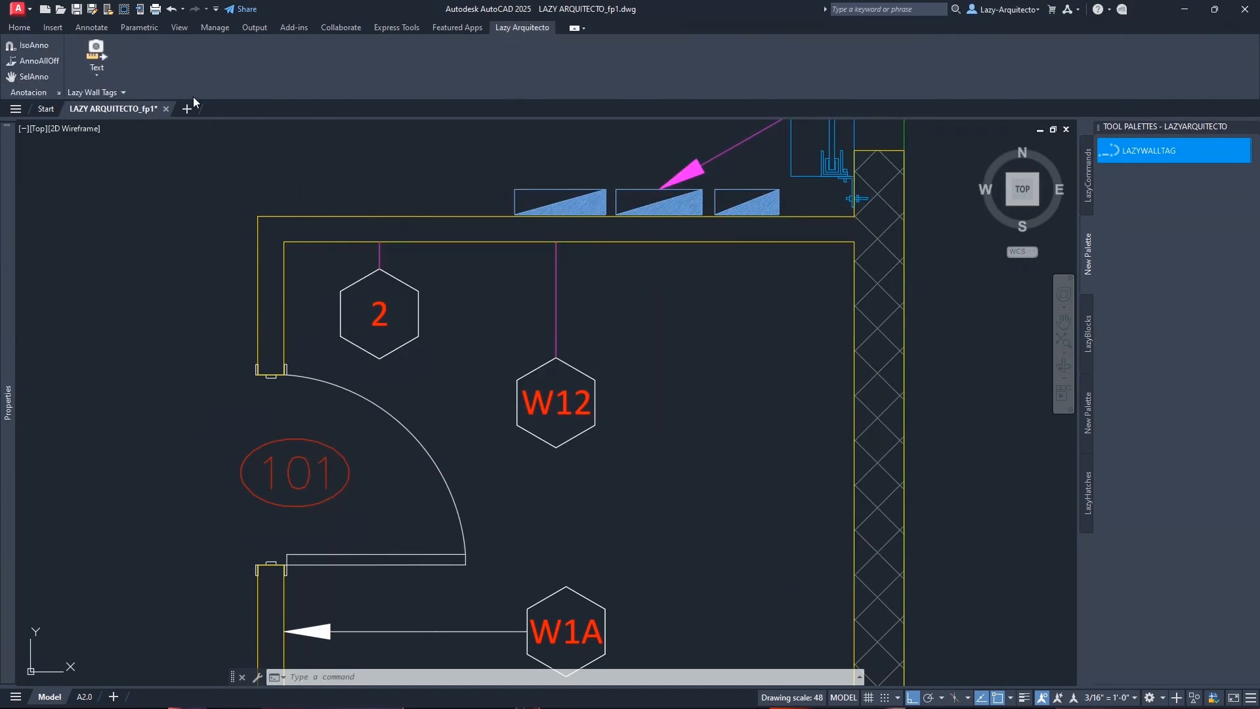
pyautogui.click(97, 75)
pyautogui.click(115, 99)
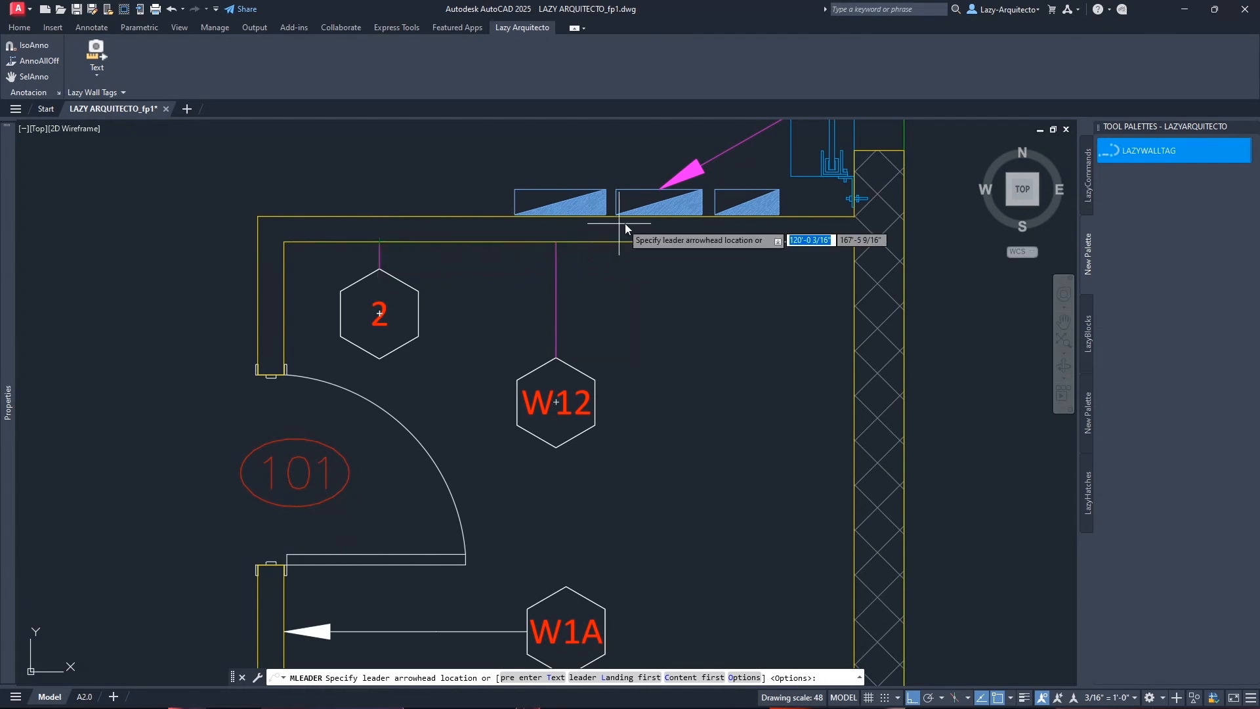
pyautogui.click(679, 245)
pyautogui.click(655, 404)
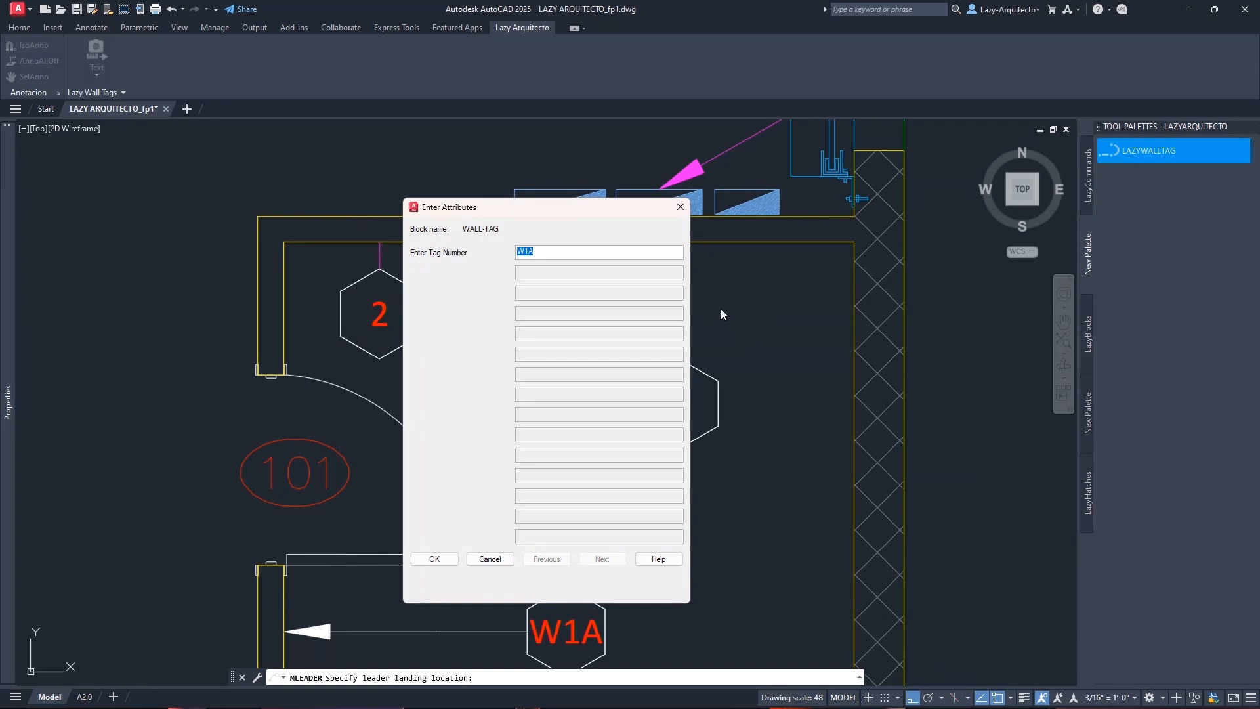
pyautogui.write('W12')
pyautogui.press('Return')
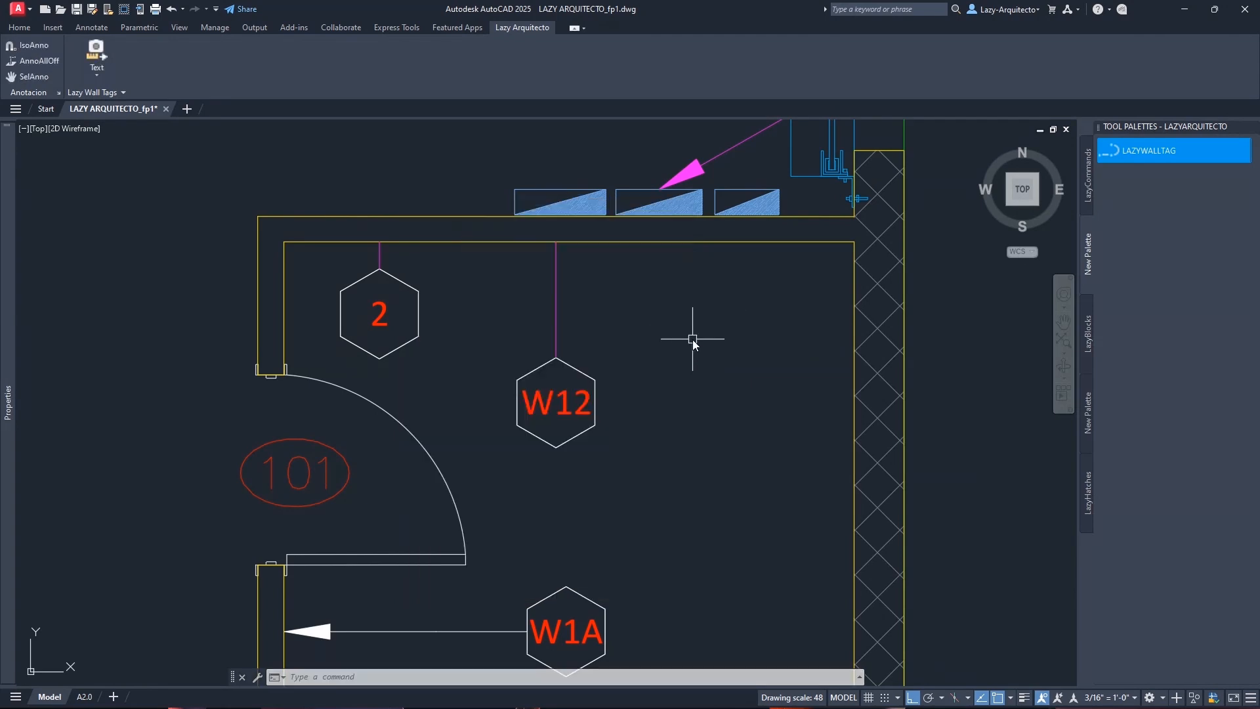
# Look up the ATTDIA system variable in Help
pyautogui.write('ATTDIA')
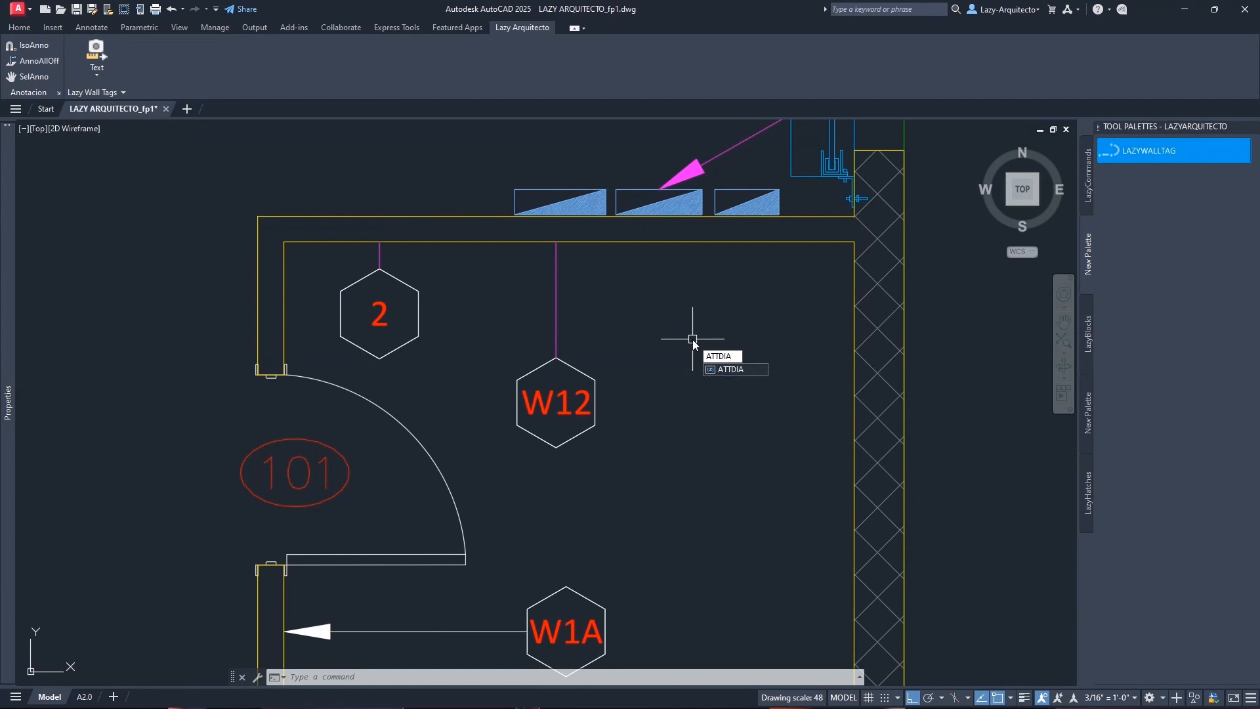
pyautogui.press('Return')
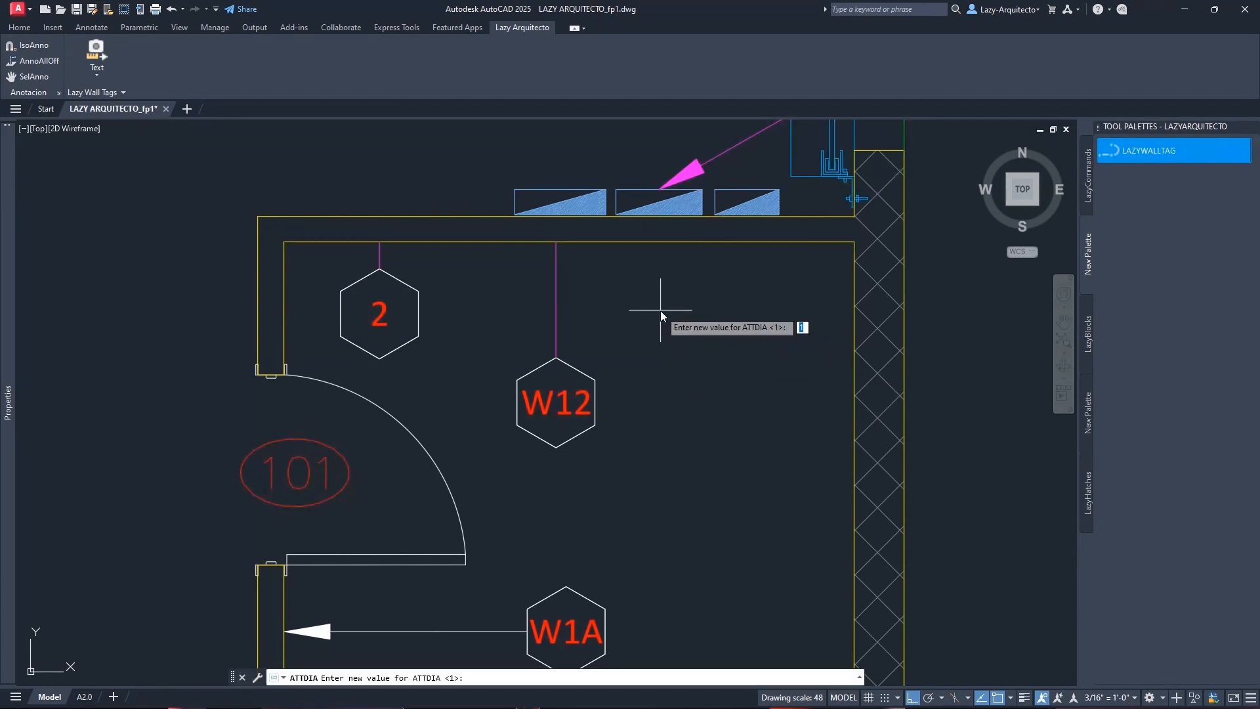
pyautogui.press('F1')
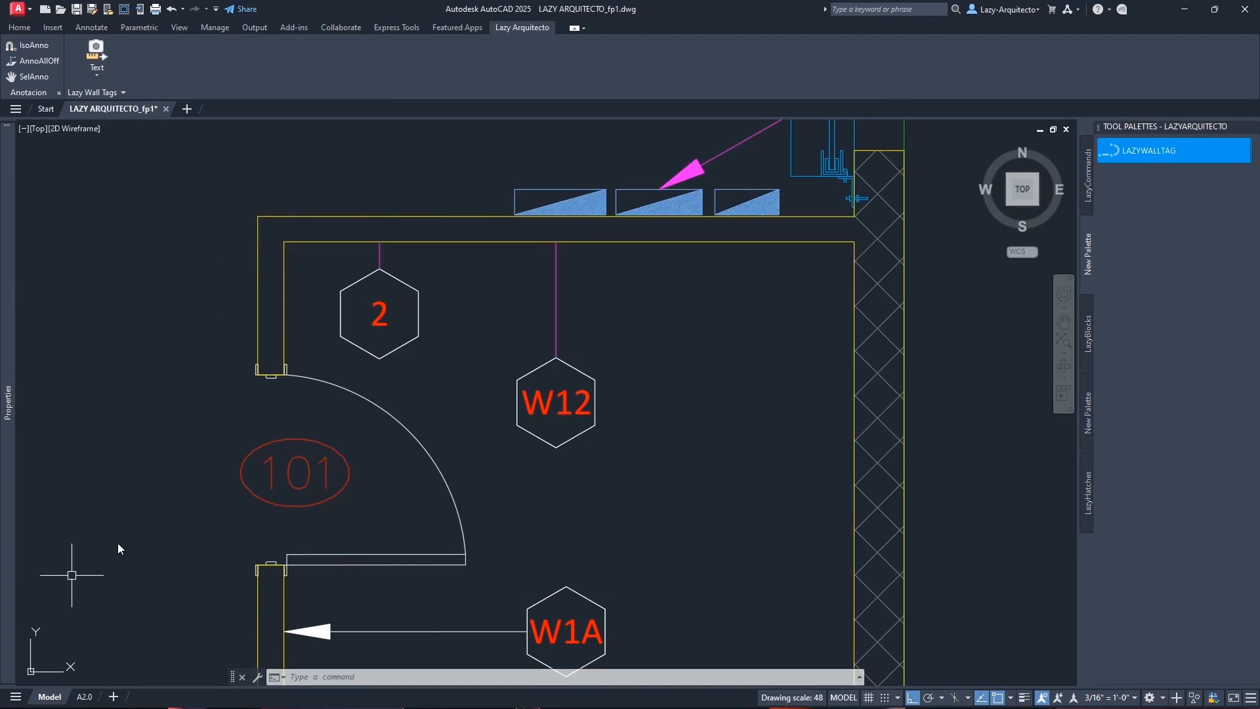
# Reopen the CUI editor, insert "ATTDIA;0;" after "ATTREQ;1;" in the WallTag 1 macro, and save the customization
pyautogui.write('cUI')
pyautogui.press('Return')
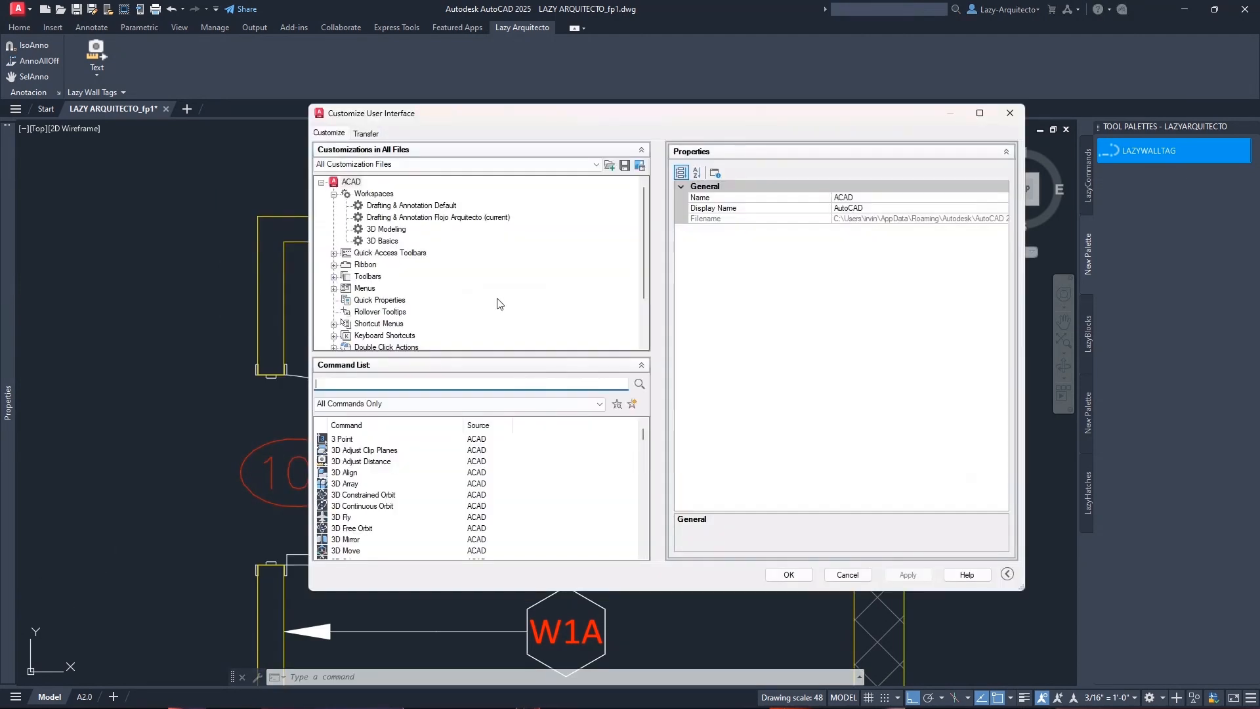
pyautogui.click(351, 384)
pyautogui.write('WALL')
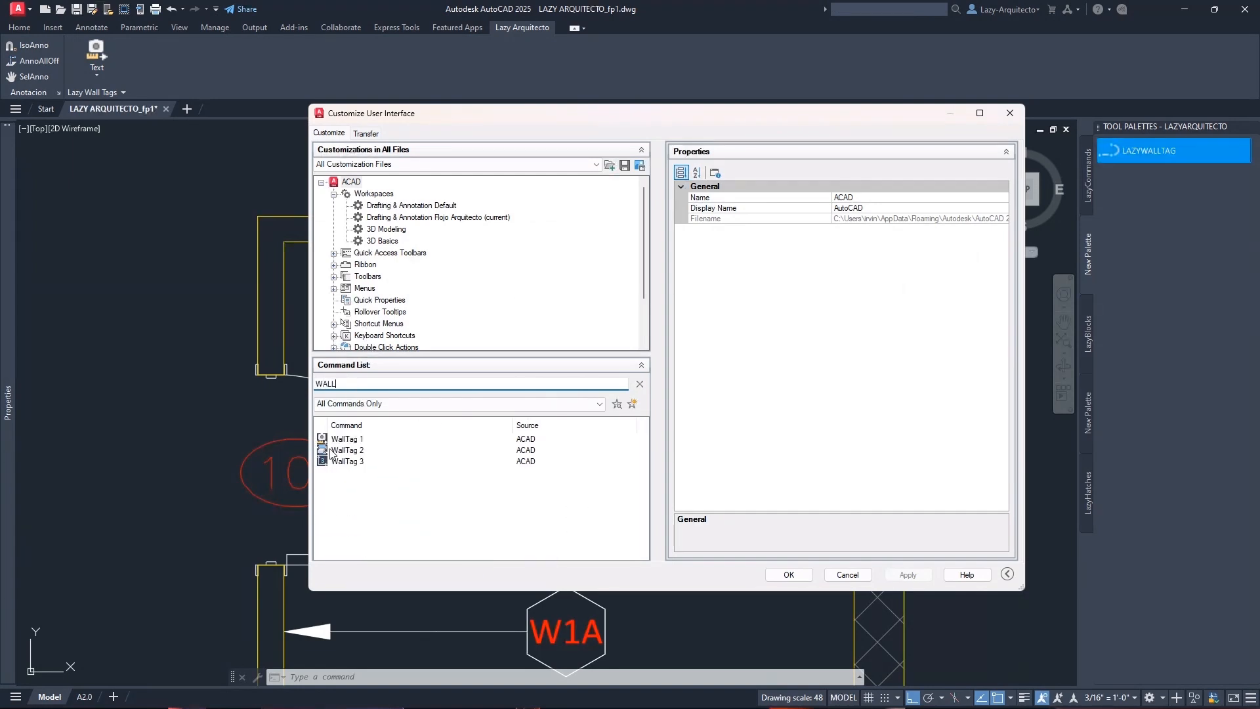
pyautogui.click(367, 439)
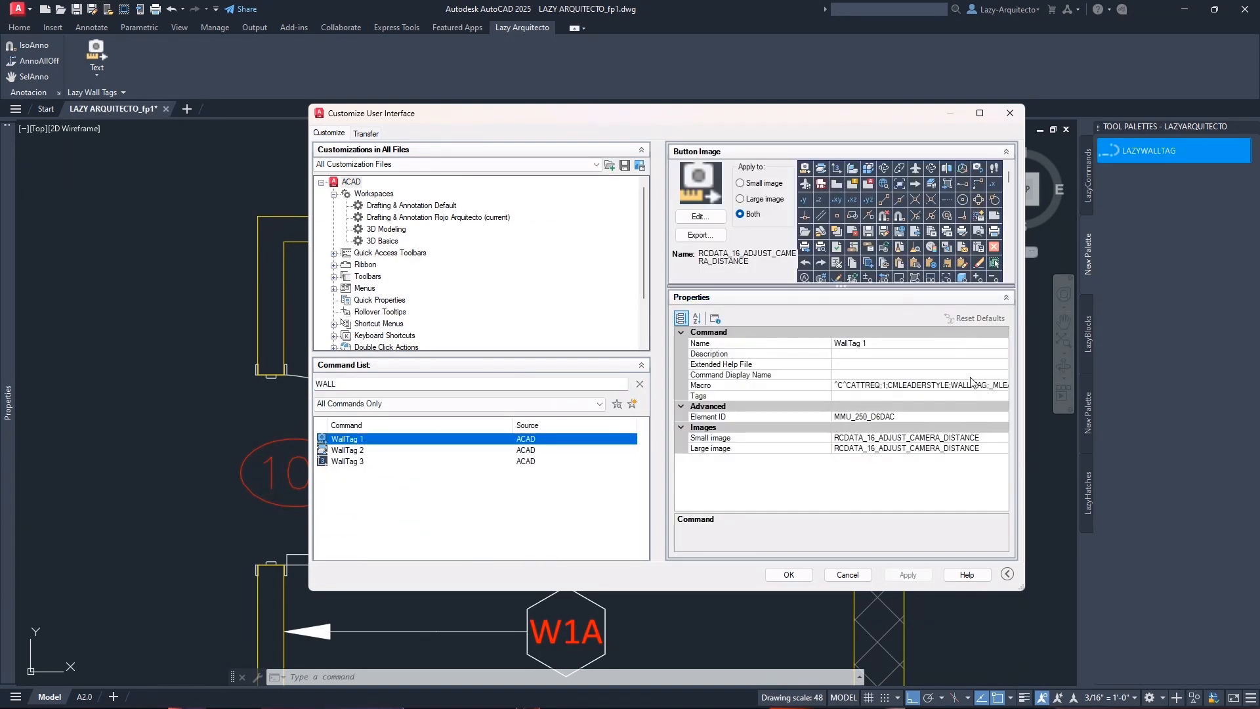
pyautogui.click(989, 386)
pyautogui.click(1003, 385)
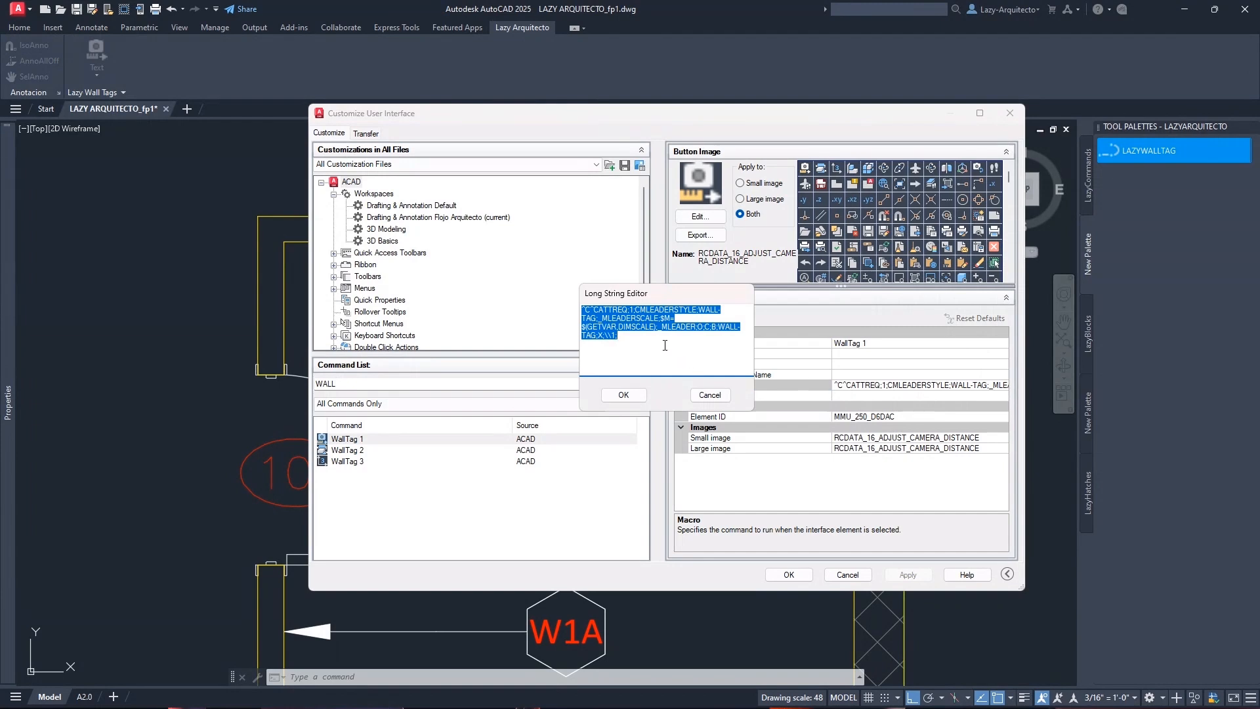
pyautogui.click(646, 337)
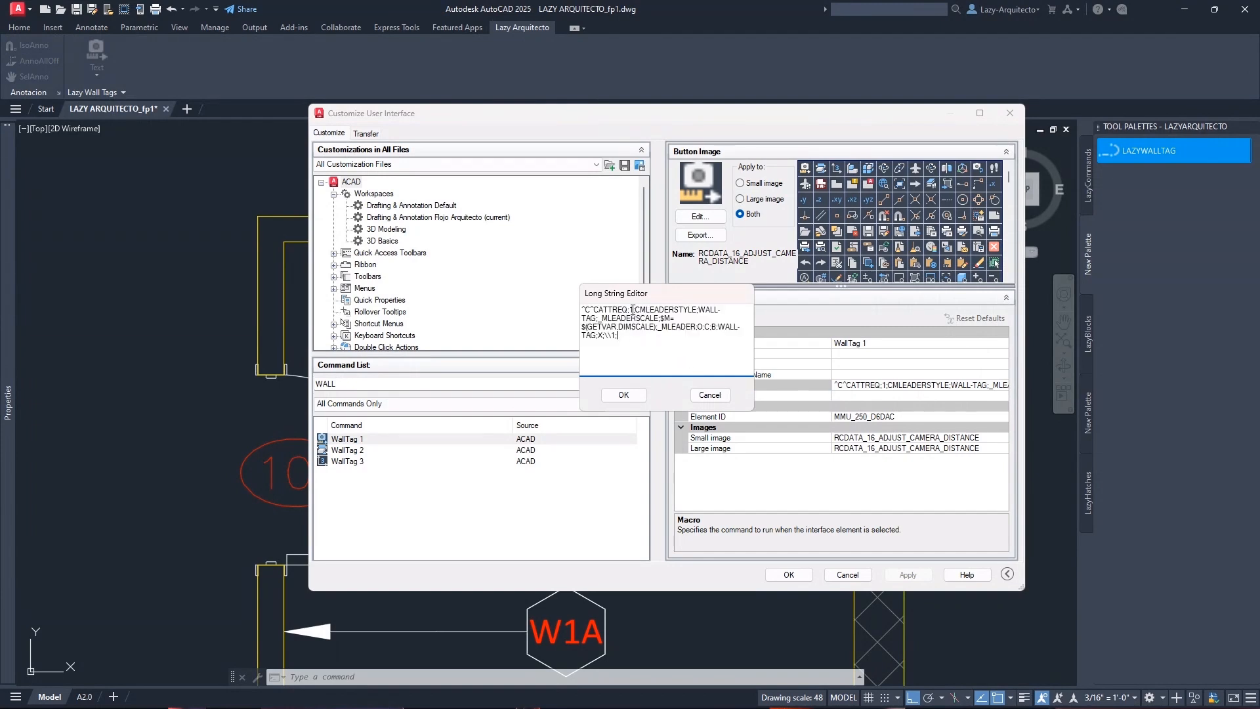
pyautogui.click(635, 310)
pyautogui.write('ATTDIA;0;')
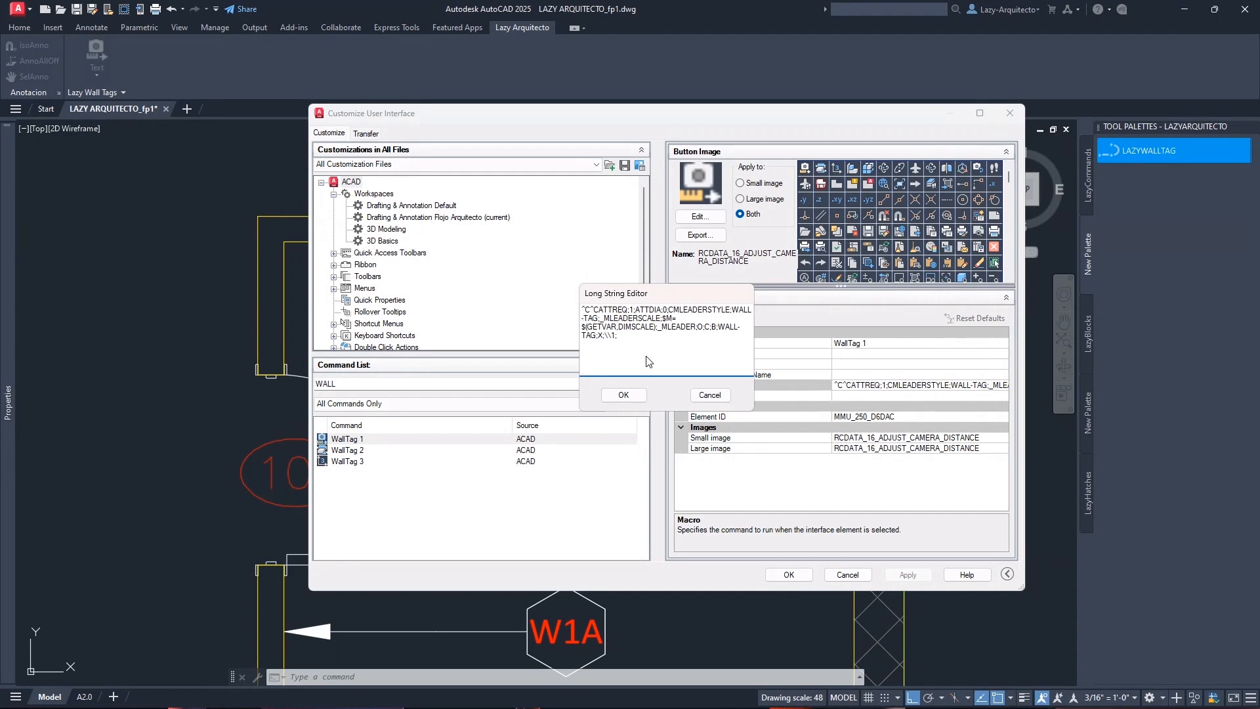
pyautogui.click(625, 398)
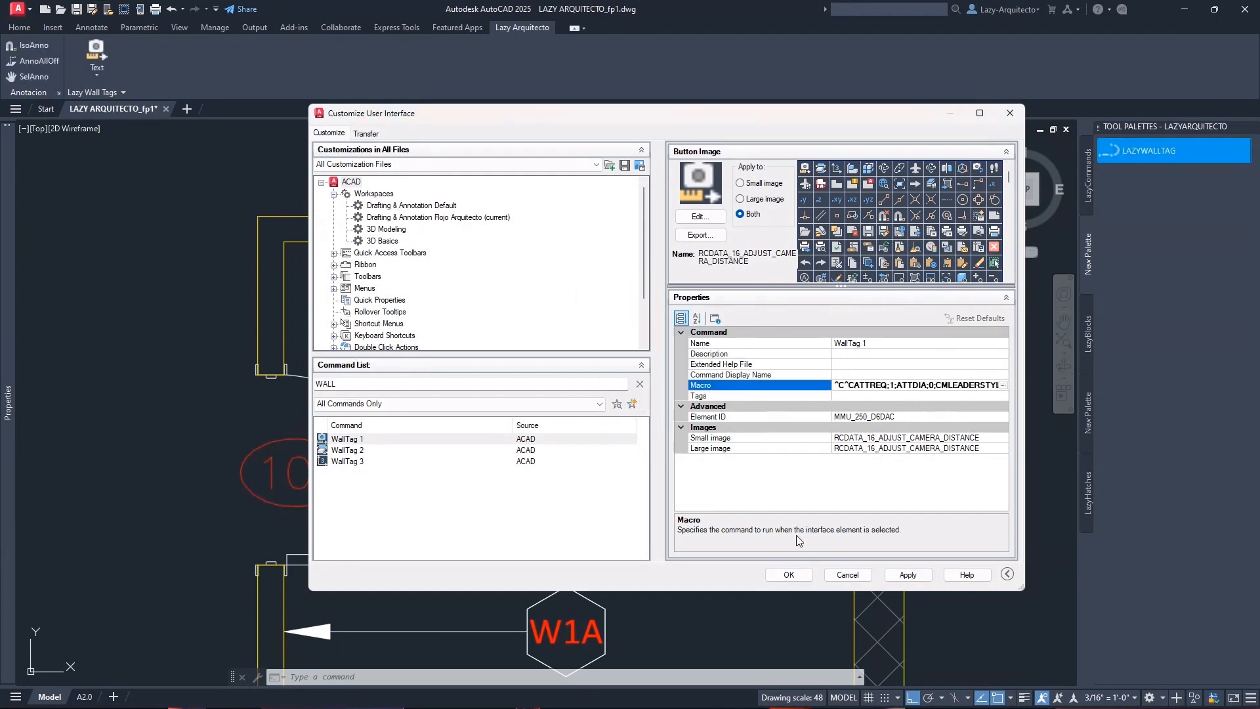
pyautogui.click(789, 575)
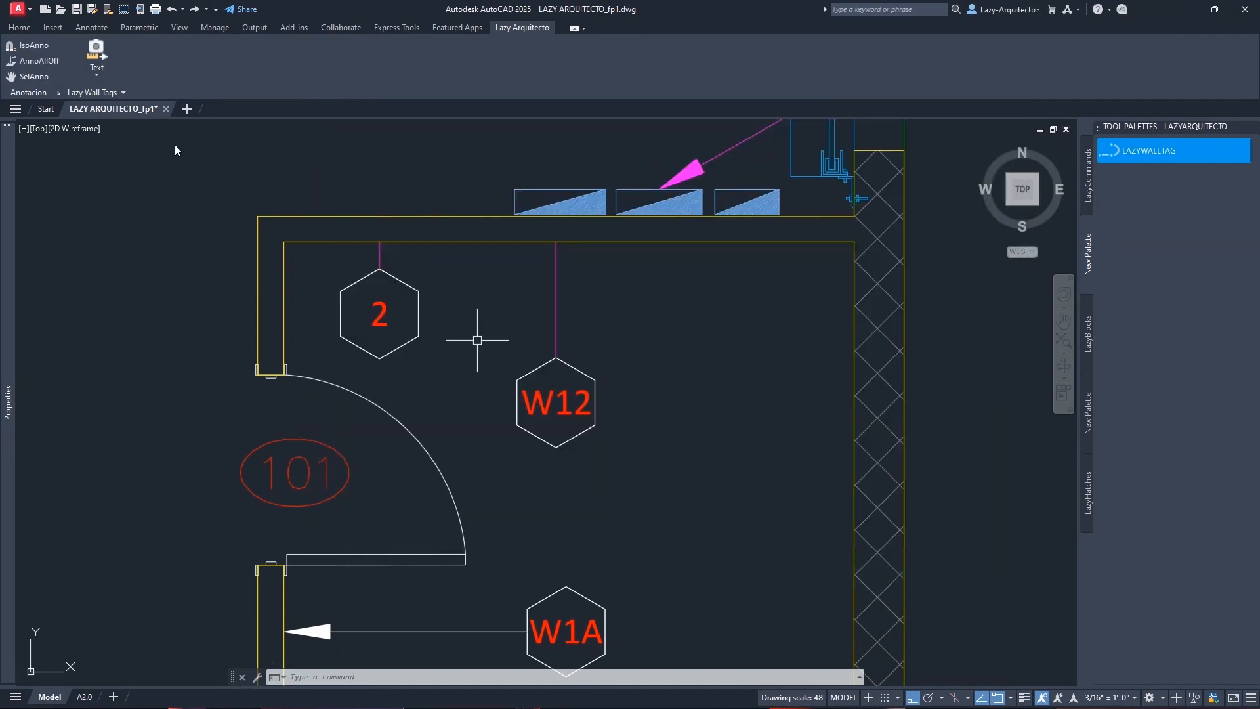
# Place a WallTag 1 tag below the upper wall, between tag W12 and the hatched wall
pyautogui.click(510, 27)
pyautogui.click(100, 75)
pyautogui.click(112, 107)
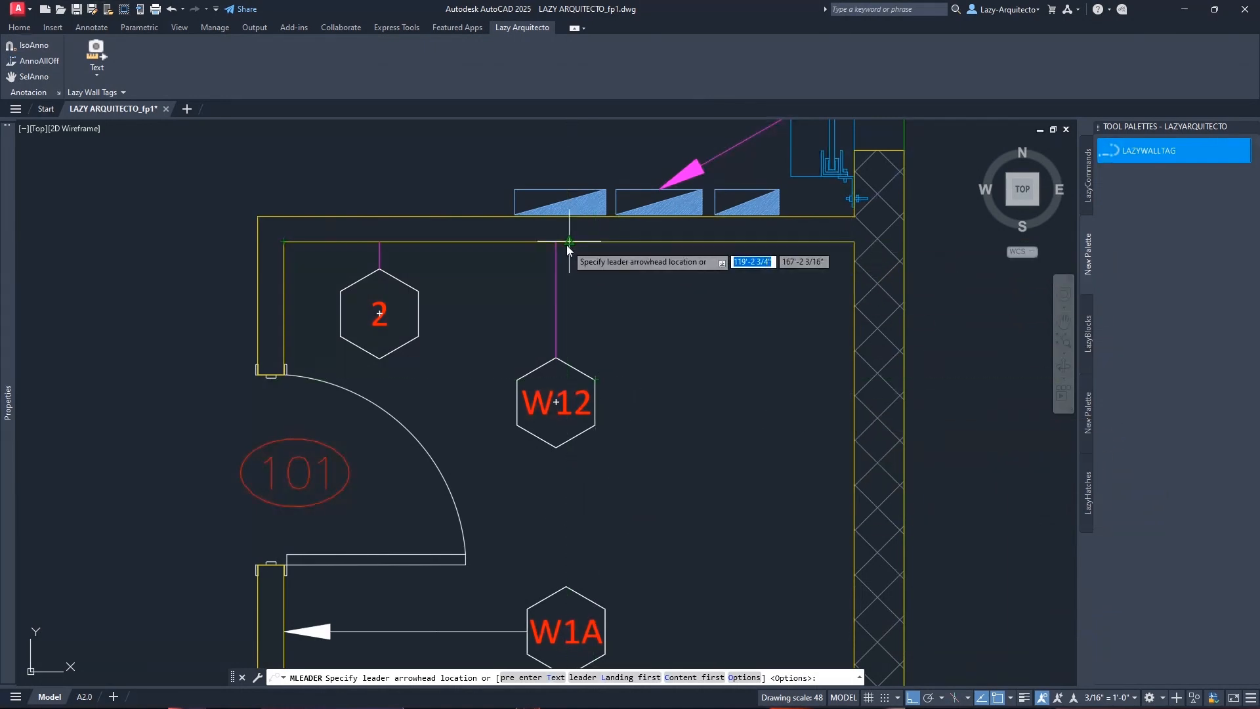
pyautogui.click(712, 242)
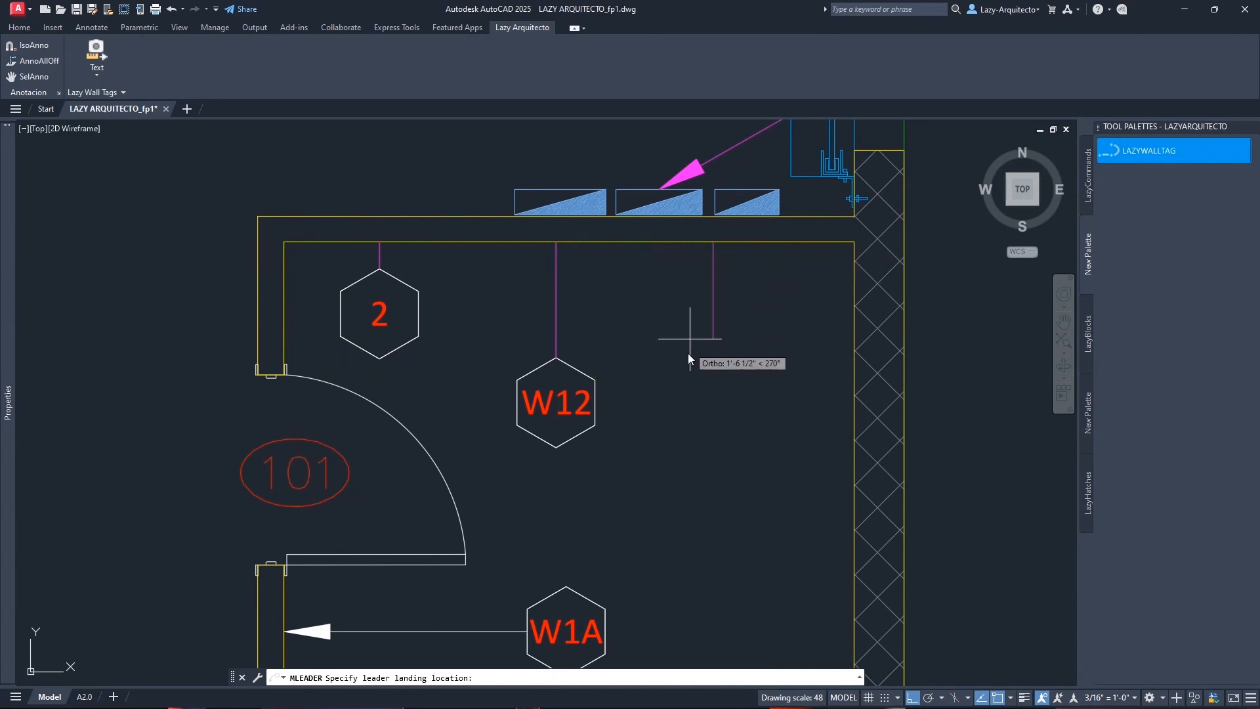
pyautogui.click(689, 390)
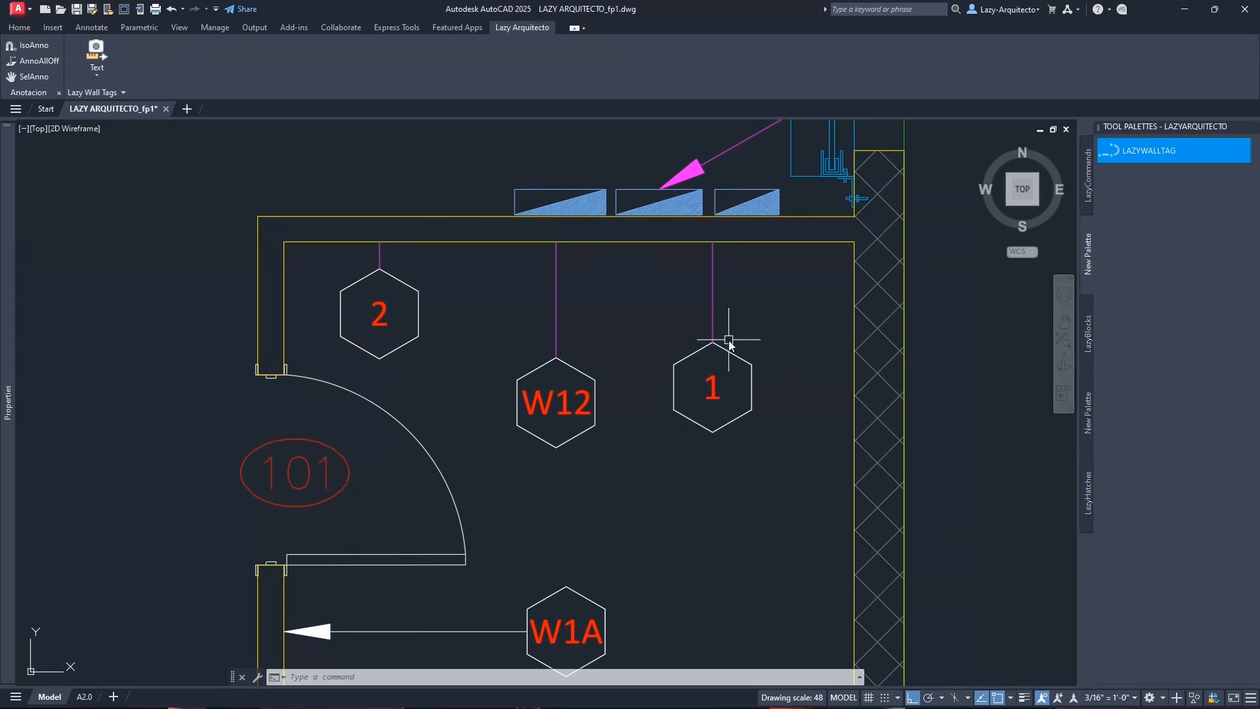
# Reopen the CUI editor and insert "NEAR;" before the pause backslashes in the WallTag 1 macro
pyautogui.write('CUI')
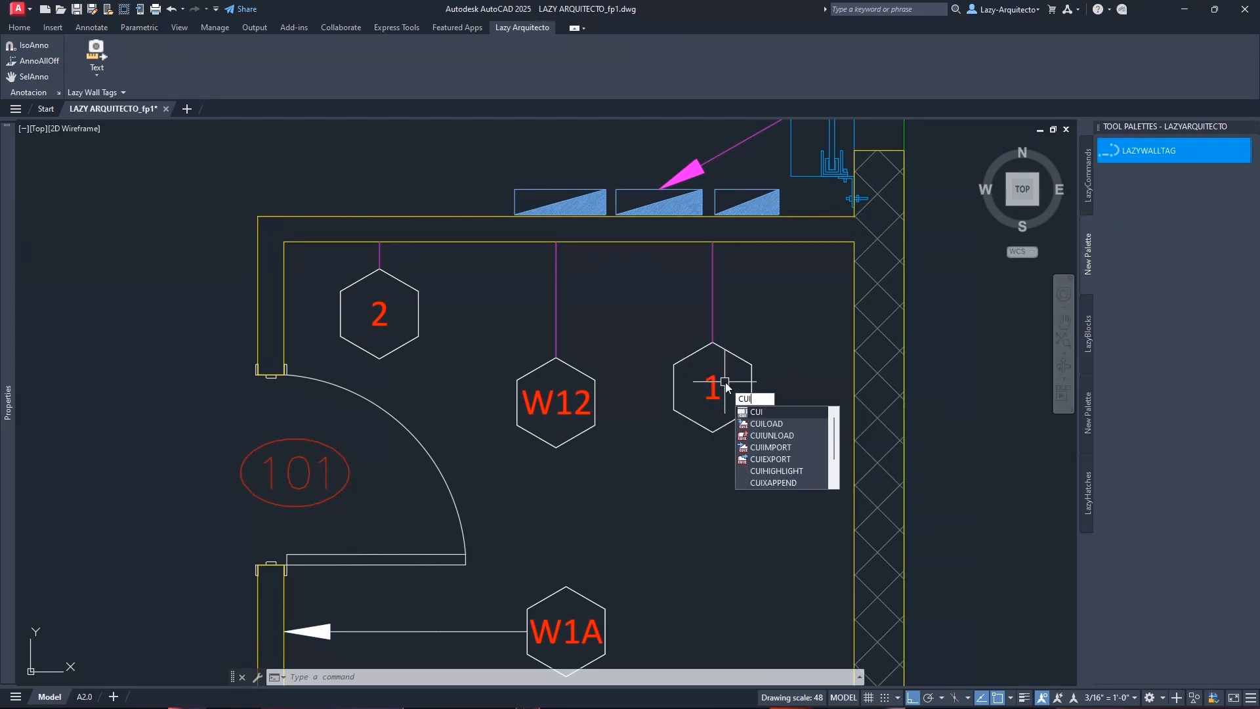
pyautogui.press('Return')
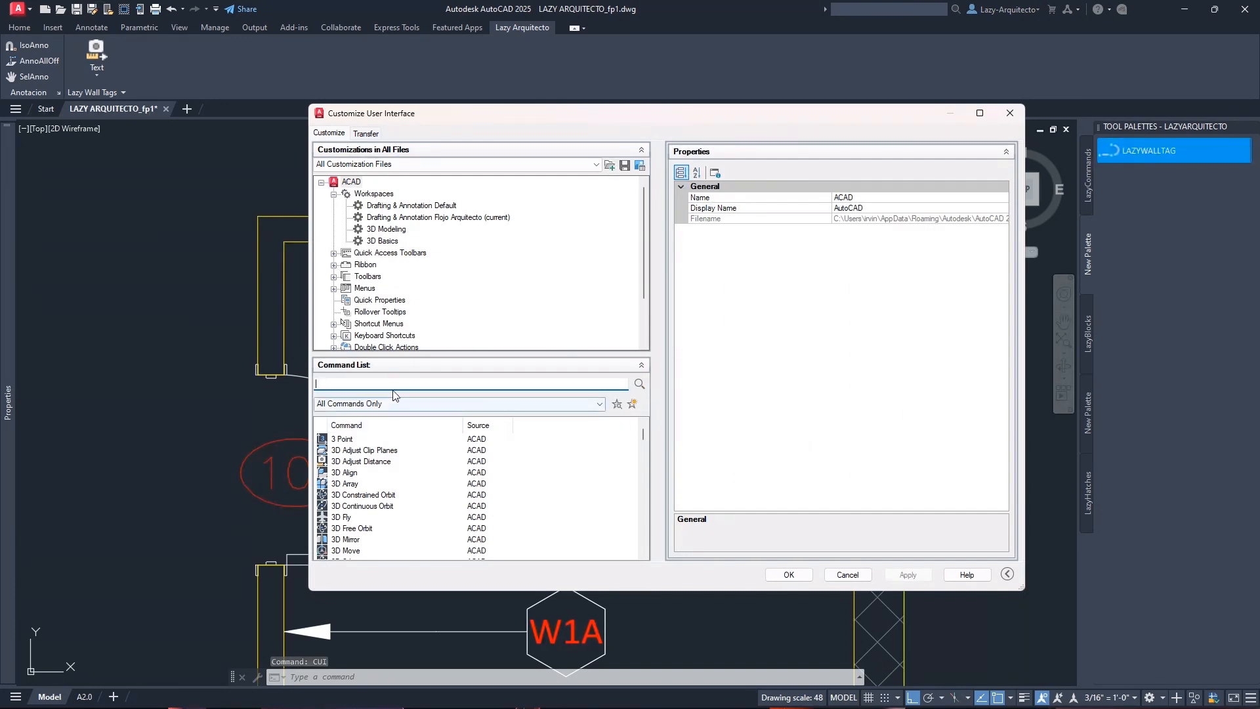
pyautogui.write('WALL')
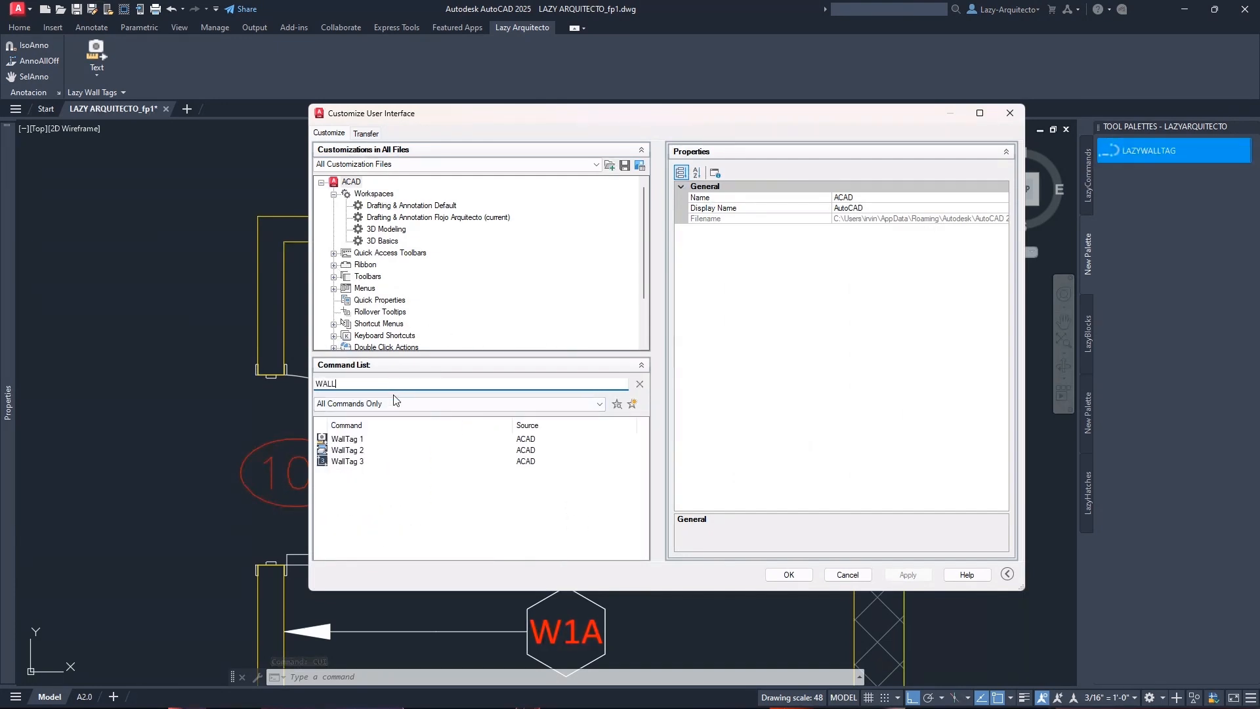
pyautogui.click(368, 438)
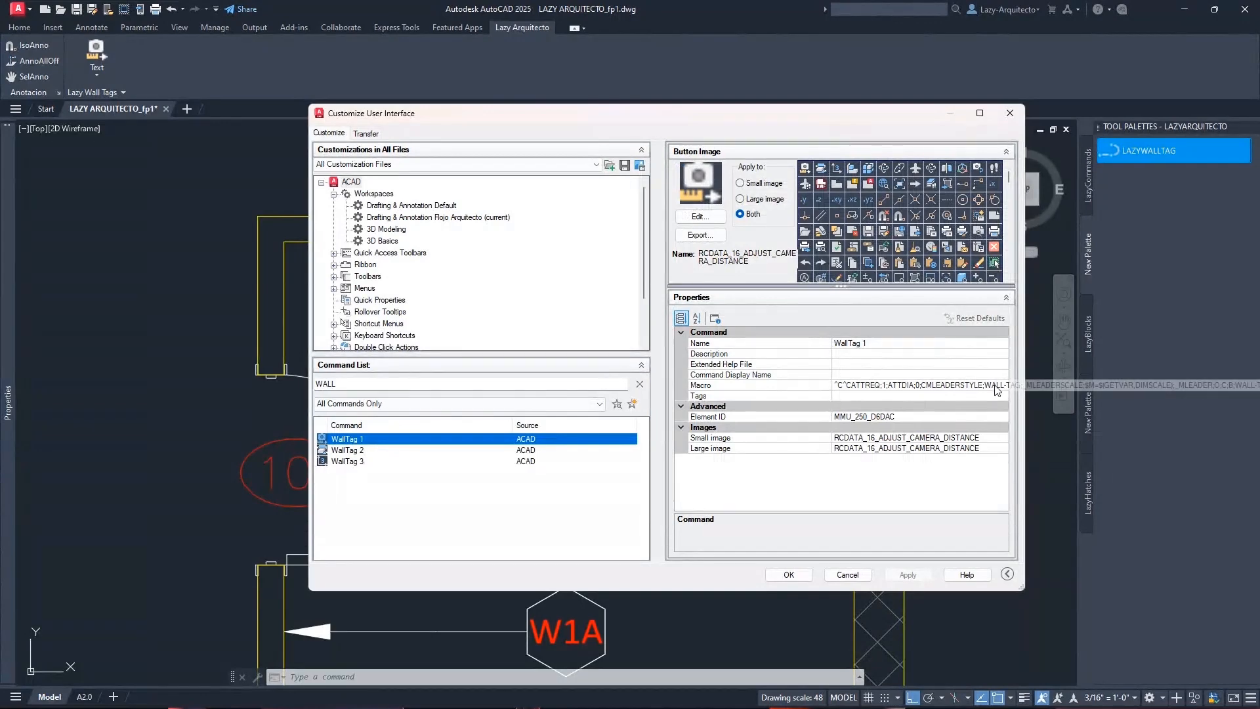
pyautogui.click(919, 385)
pyautogui.click(1004, 386)
pyautogui.click(635, 337)
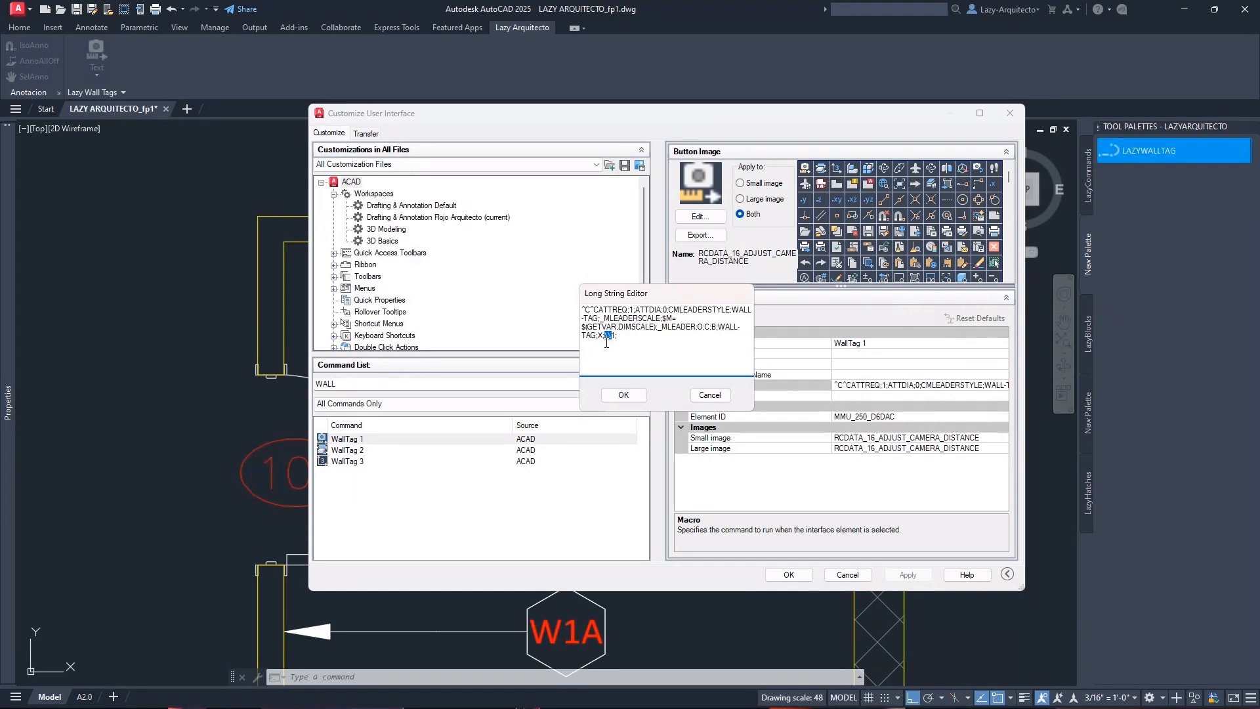
pyautogui.click(606, 336)
pyautogui.write('NEAR')
pyautogui.write(';')
# Copy the complete WallTag 1 macro text and apply the macro change
pyautogui.moveTo(654, 336); pyautogui.dragTo(583, 310)
pyautogui.rightClick(594, 317)
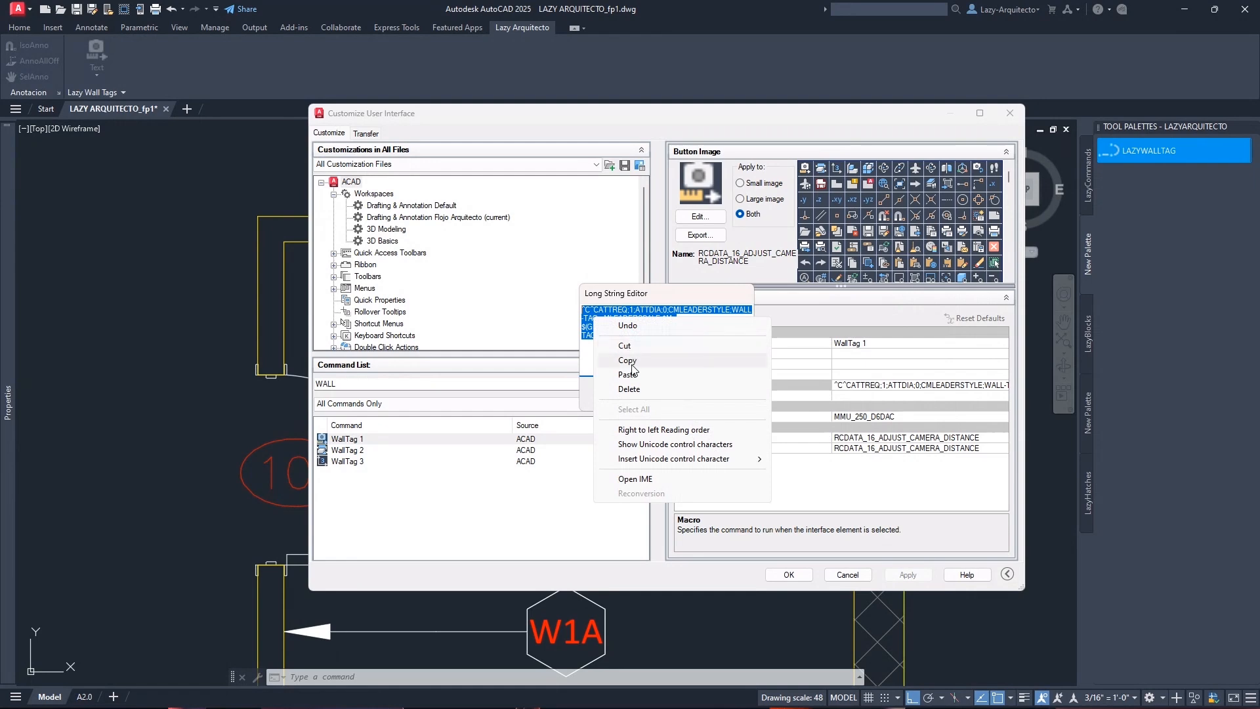
pyautogui.click(628, 360)
pyautogui.click(632, 392)
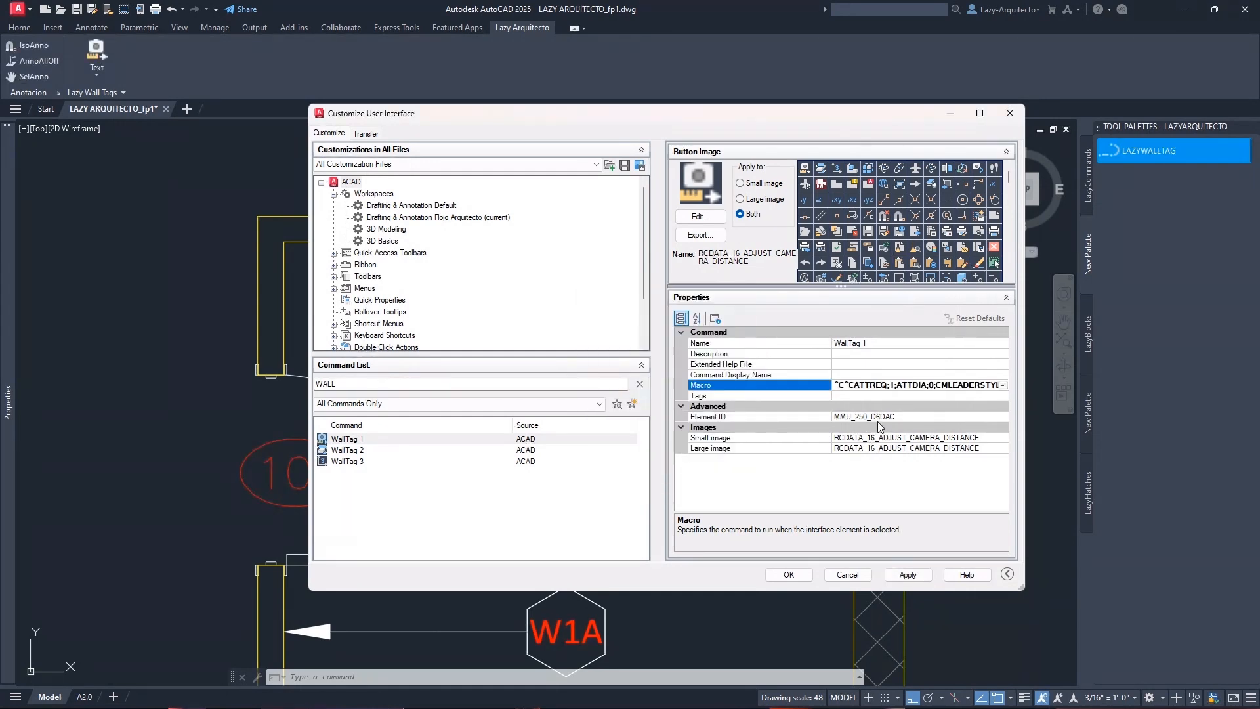
pyautogui.click(909, 575)
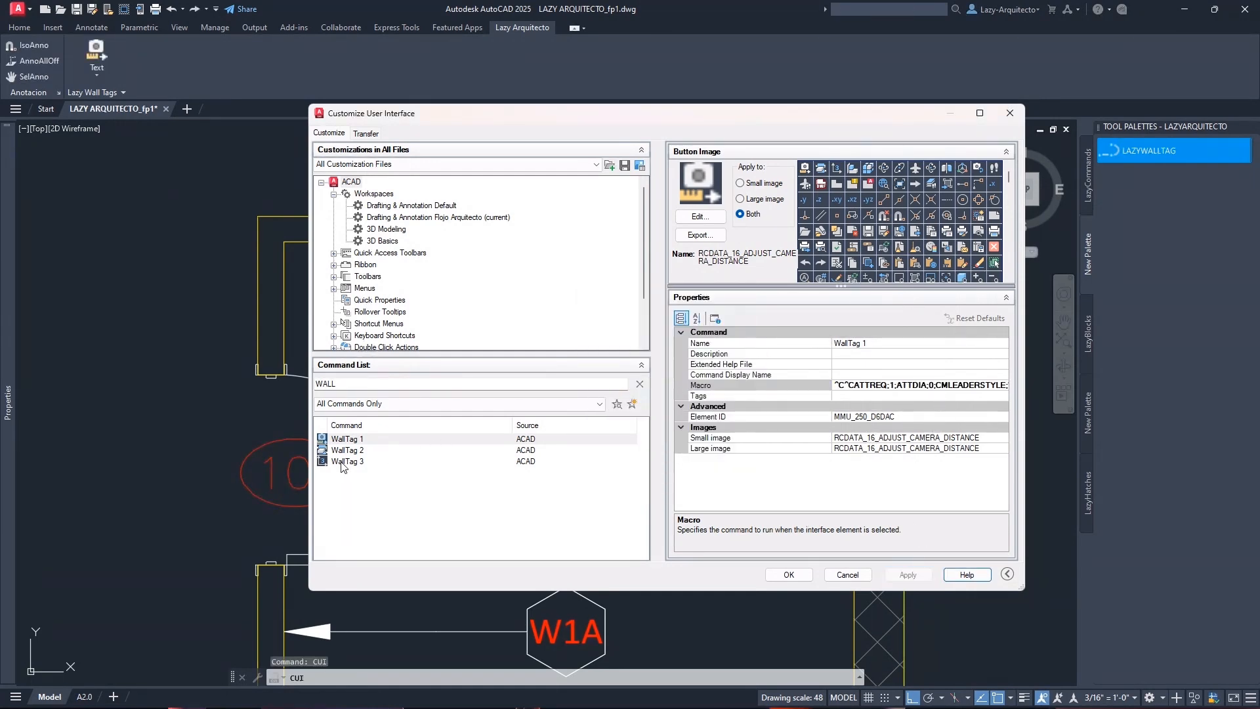
# Replace the WallTag 2 macro with the copied WallTag 1 macro, change its final tag number to 2, and apply the change
pyautogui.click(357, 450)
pyautogui.click(919, 385)
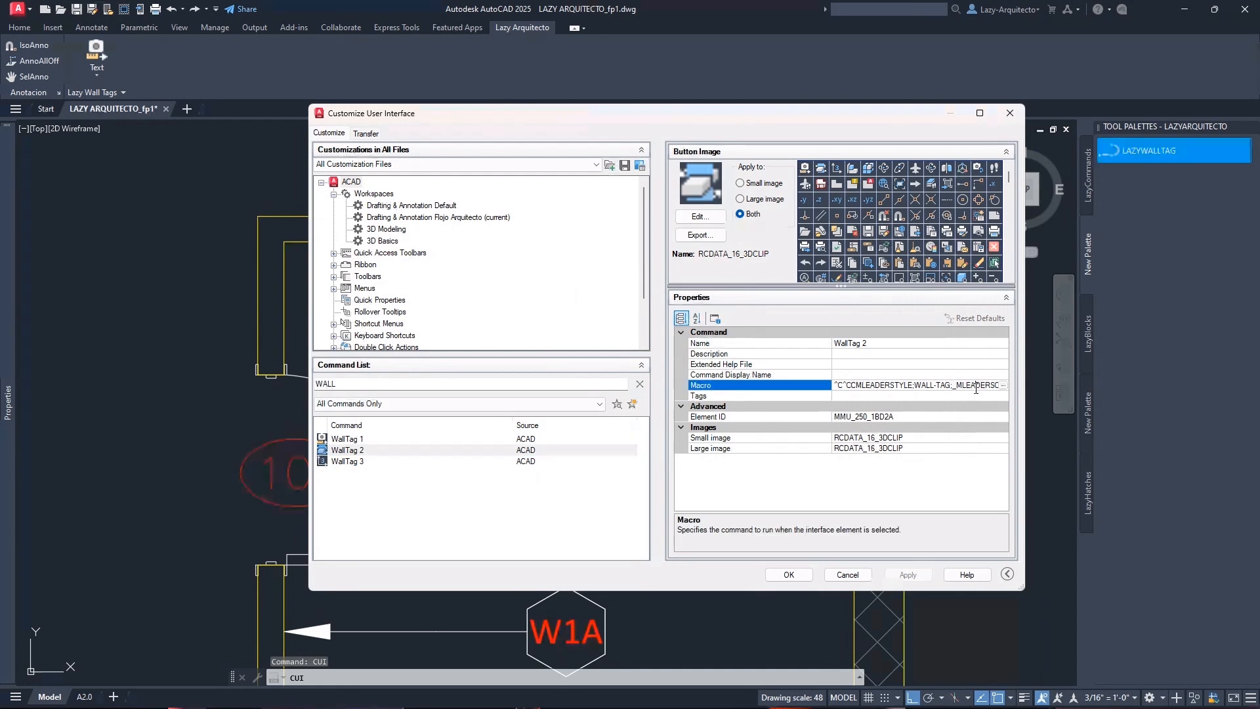
pyautogui.click(1004, 385)
pyautogui.rightClick(614, 324)
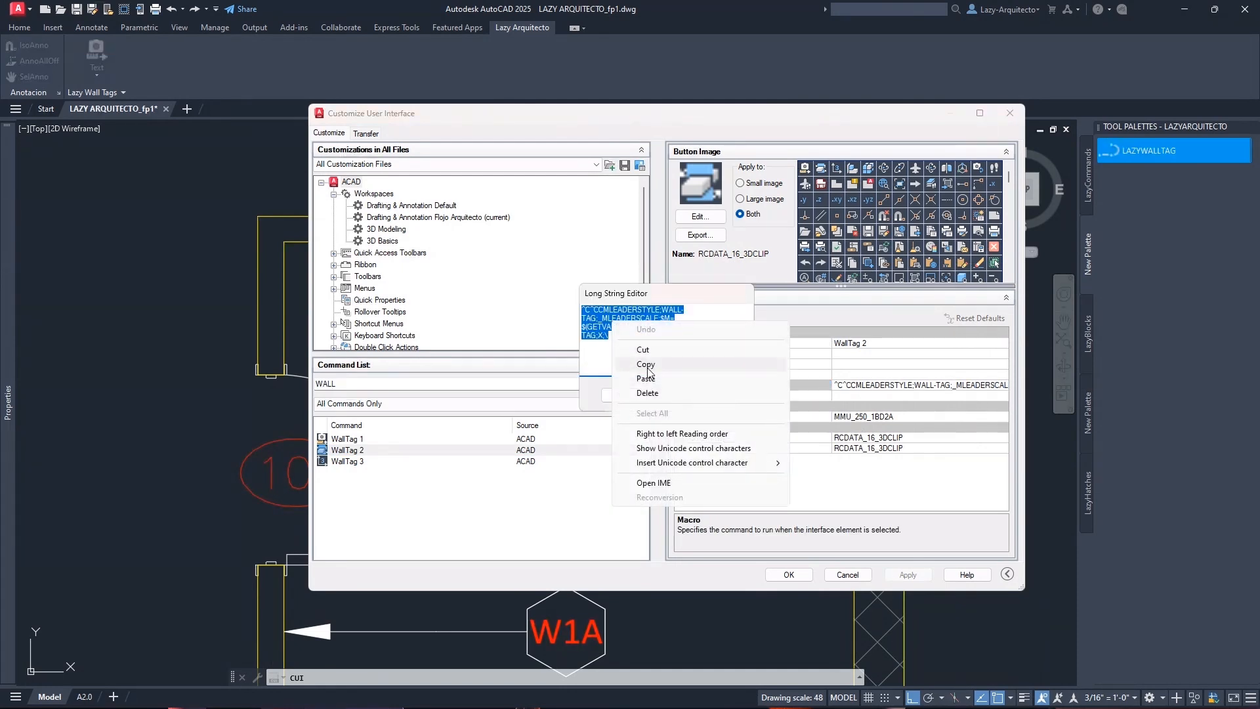
pyautogui.click(647, 379)
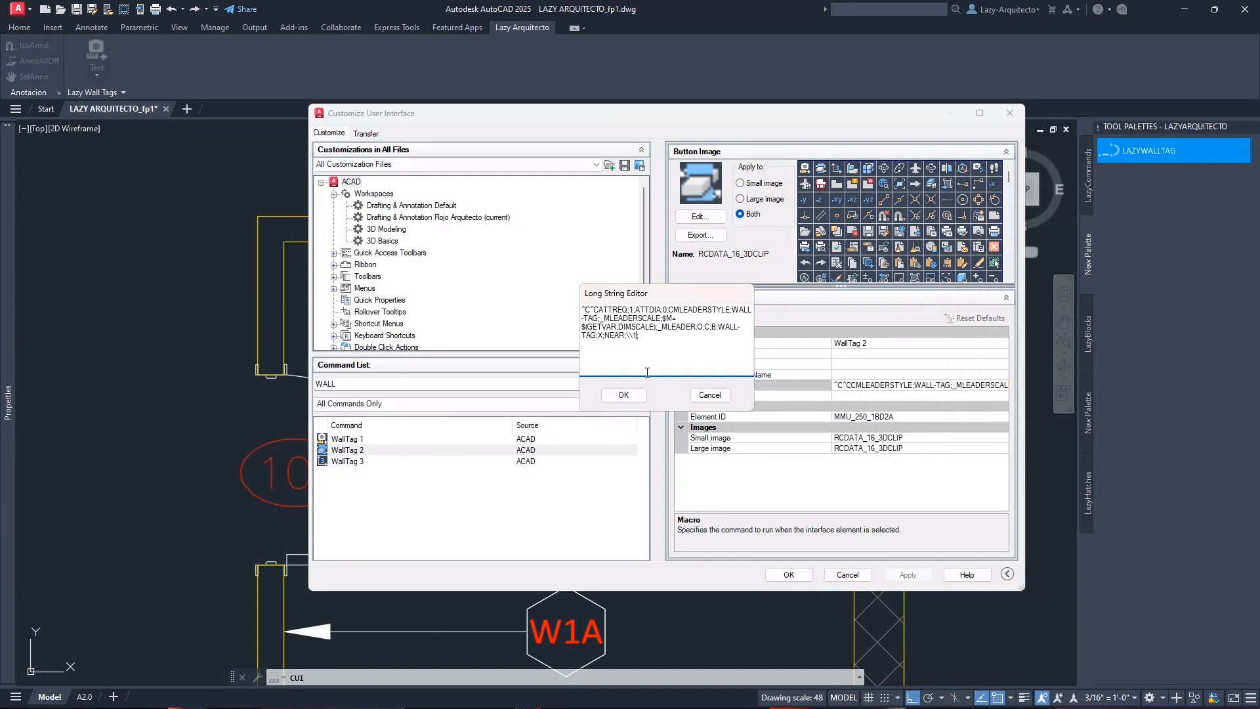
pyautogui.press('BackSpace')
pyautogui.write('2')
pyautogui.click(624, 394)
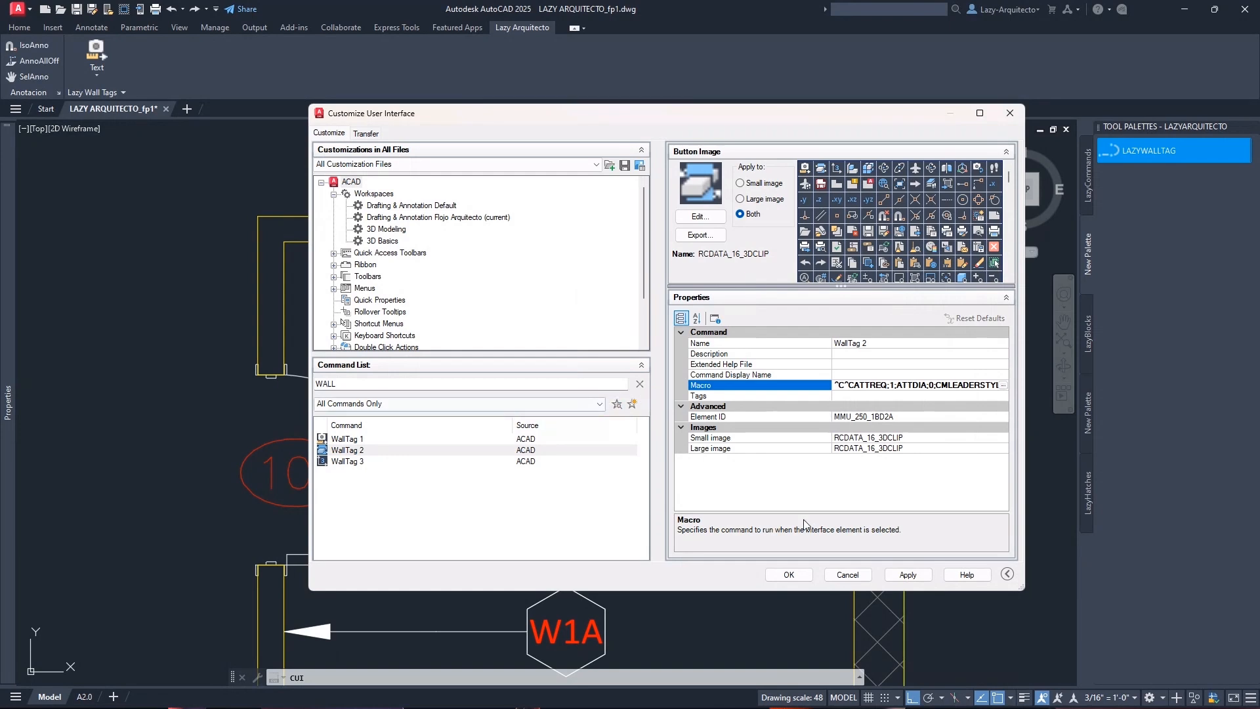
pyautogui.click(907, 575)
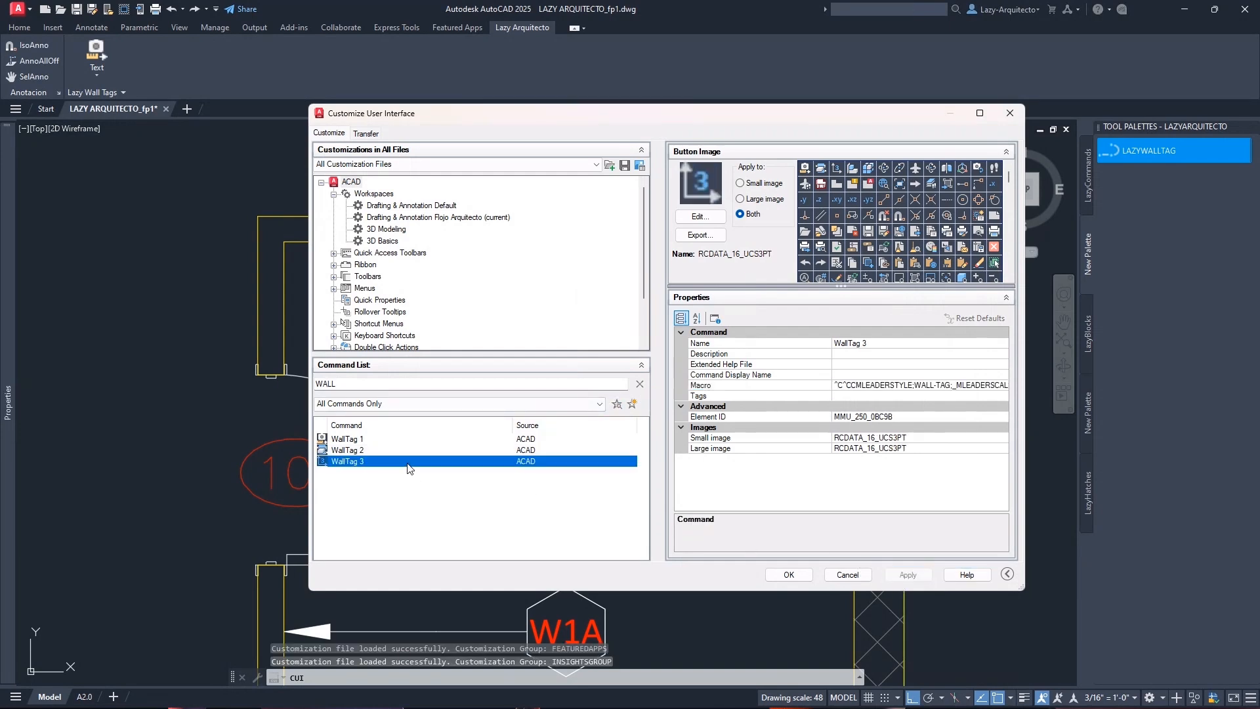
# Replace the WallTag 3 macro with the copied macro, set its final tag number to 3, then apply and close the CUI editor
pyautogui.click(402, 462)
pyautogui.click(990, 384)
pyautogui.click(1003, 385)
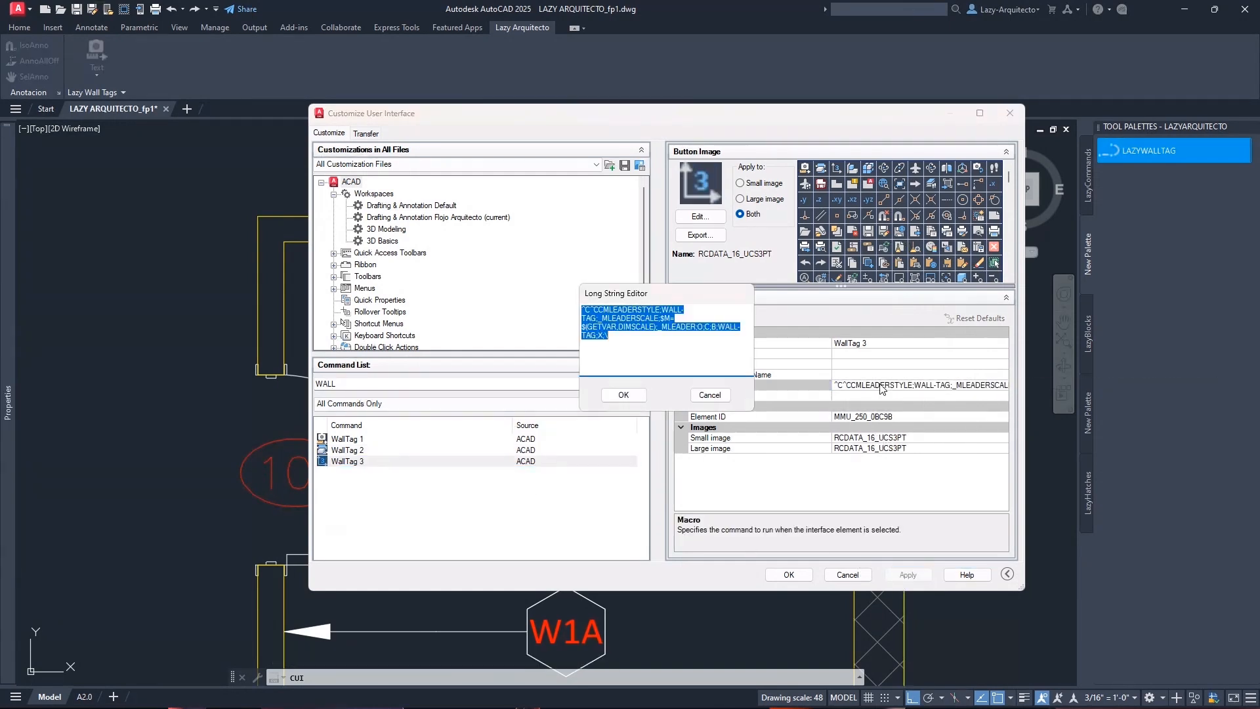
pyautogui.rightClick(610, 314)
pyautogui.click(649, 373)
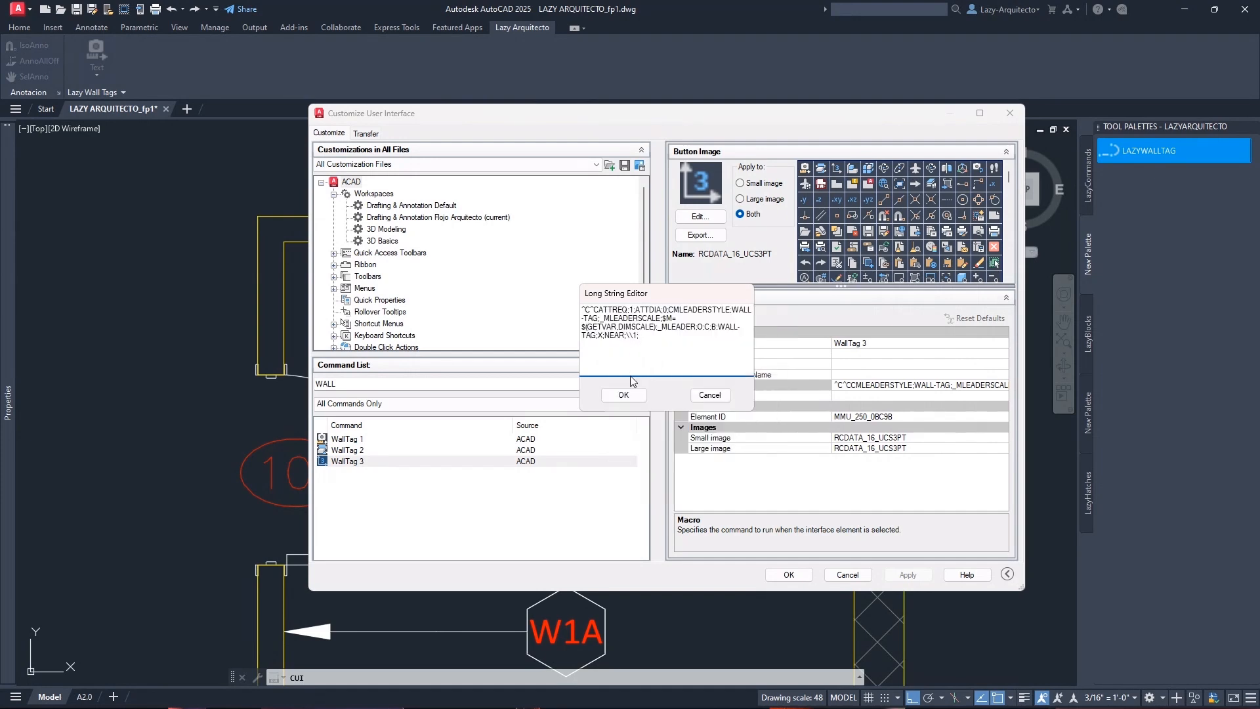
pyautogui.write('3')
pyautogui.click(623, 394)
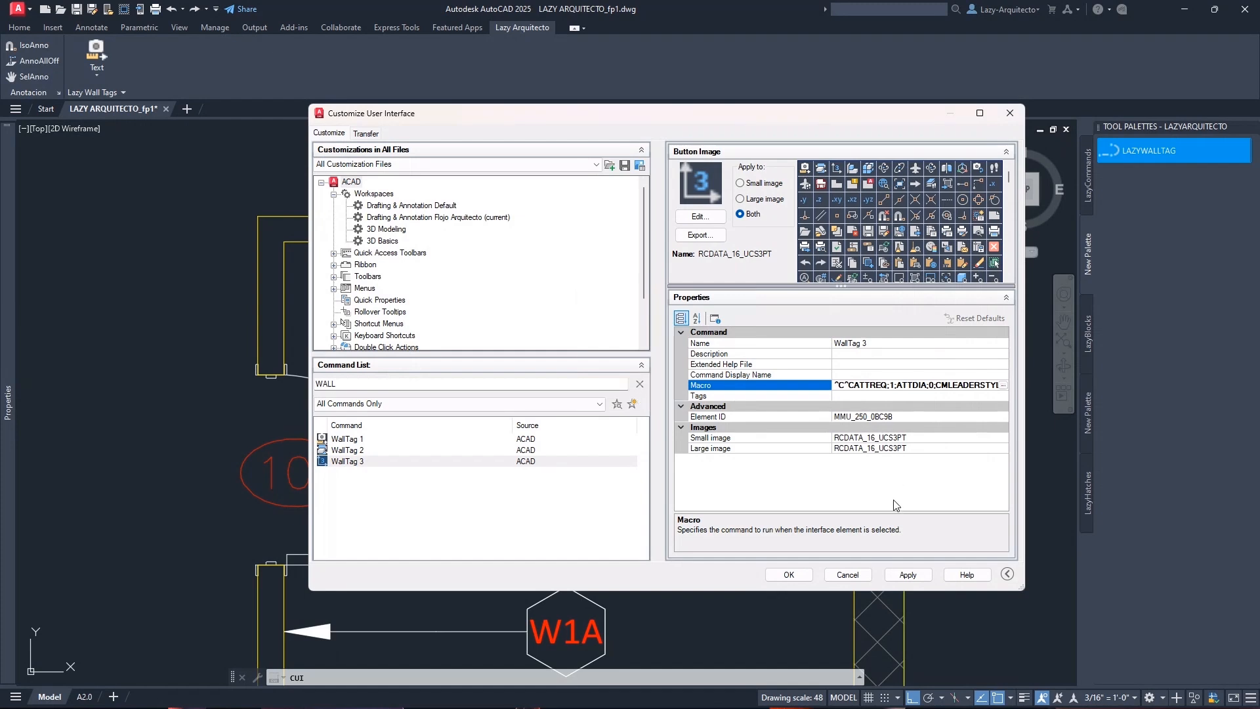
pyautogui.click(901, 581)
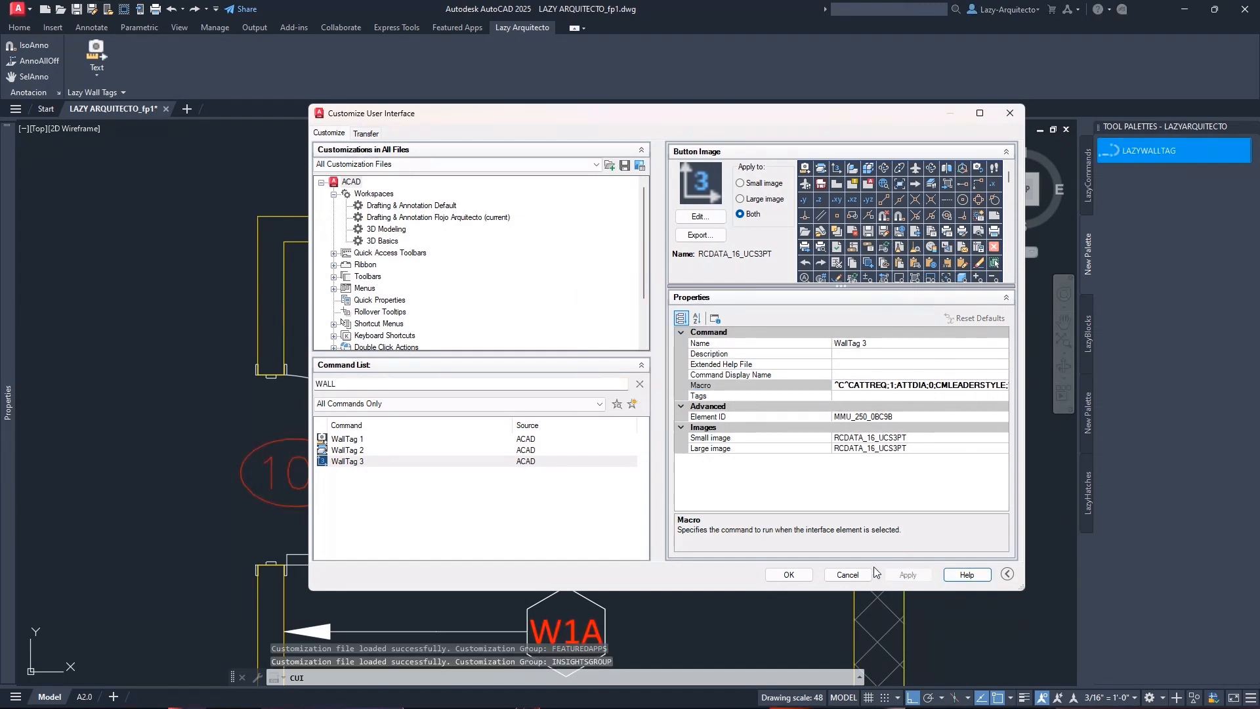
pyautogui.click(791, 576)
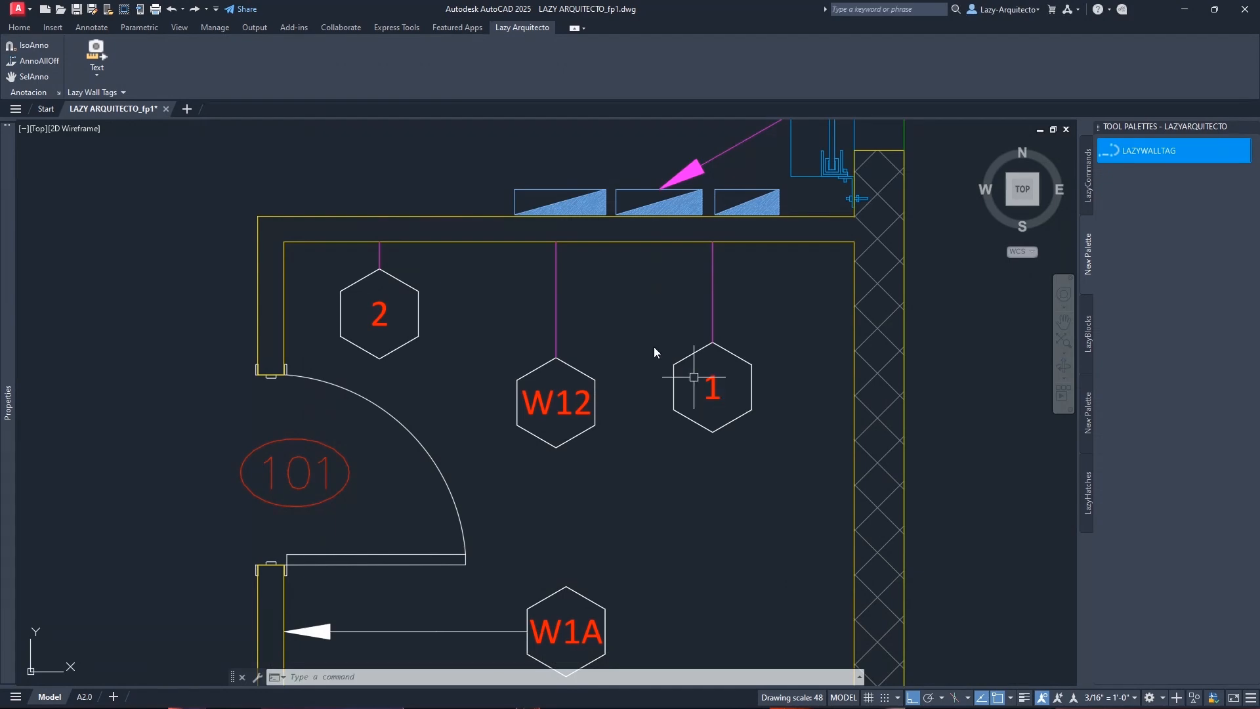
# Place a WallTag 3 tag inside the Existing Stock Room with its leader on the upper wall
pyautogui.scroll(-5, 659, 344)
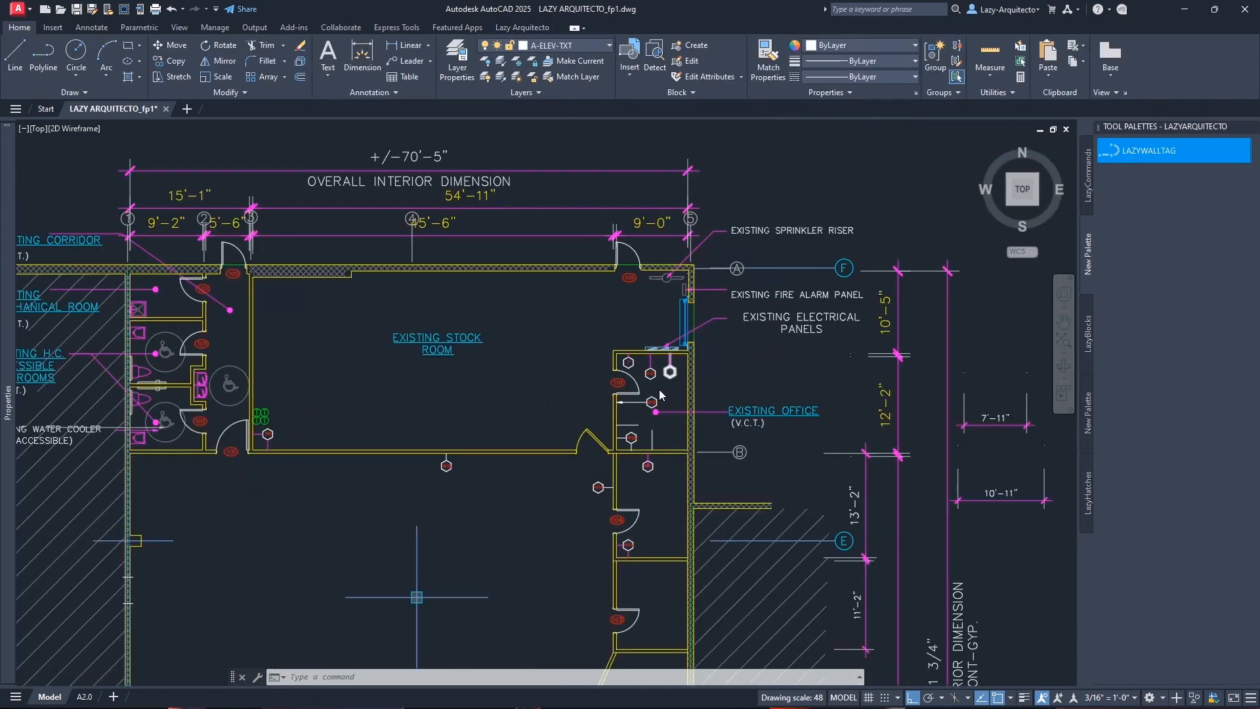
pyautogui.scroll(-3, 659, 393)
pyautogui.scroll(6, 529, 404)
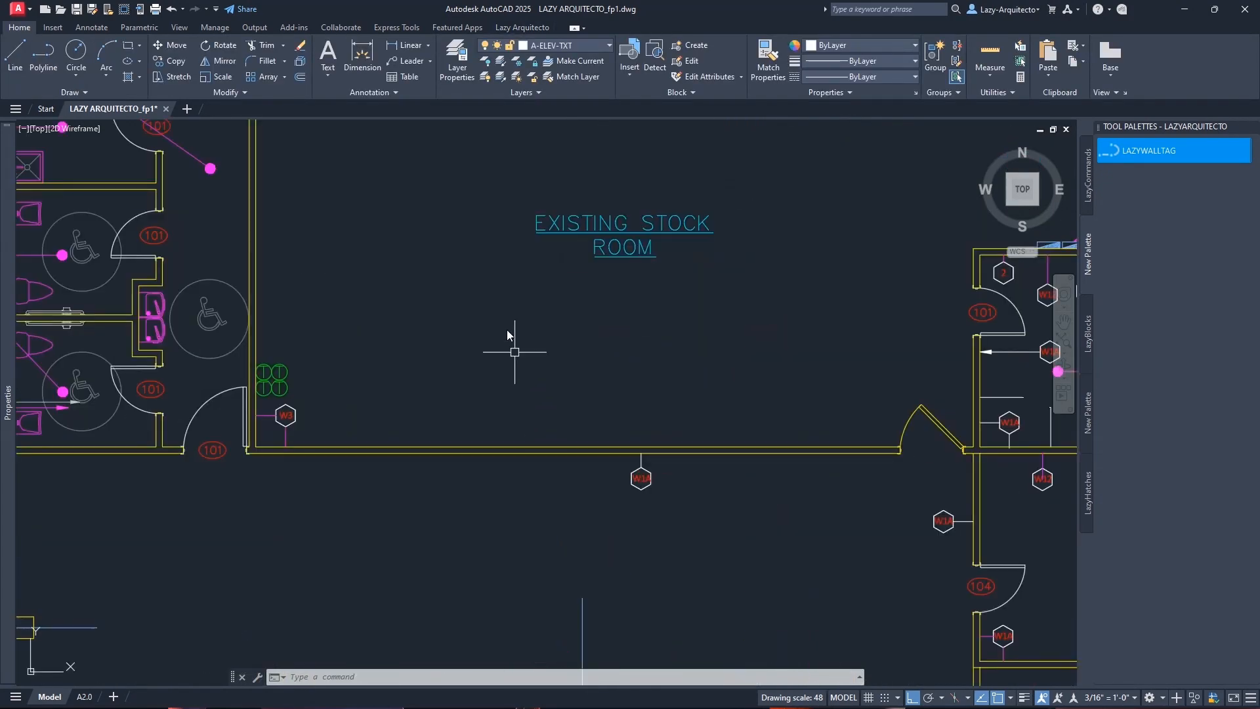
pyautogui.moveTo(471, 337); pyautogui.dragTo(429, 426, button='middle')
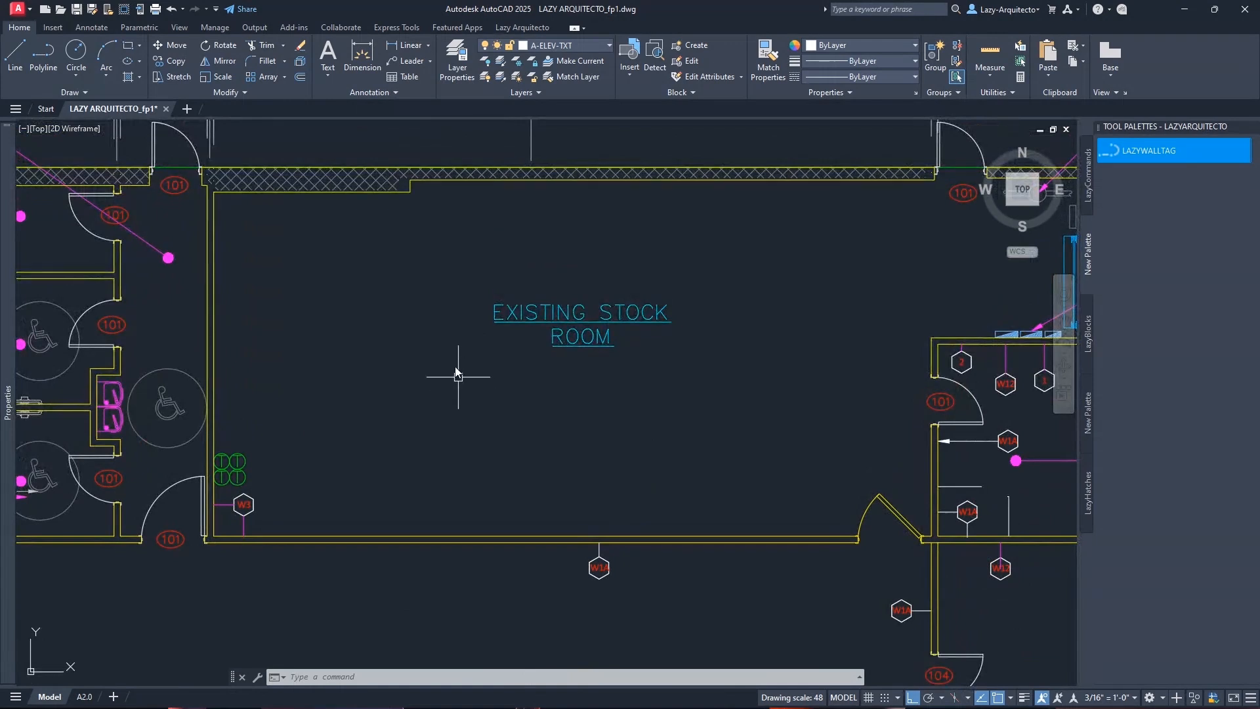
pyautogui.click(529, 29)
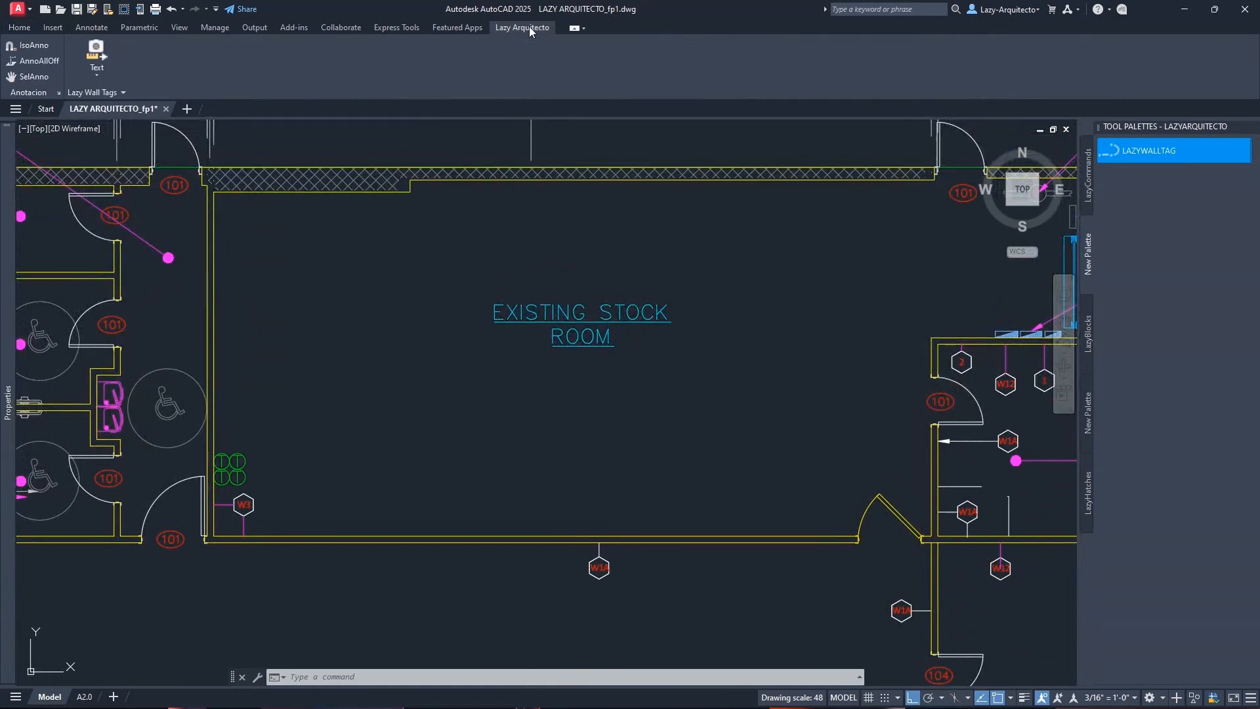
pyautogui.click(92, 75)
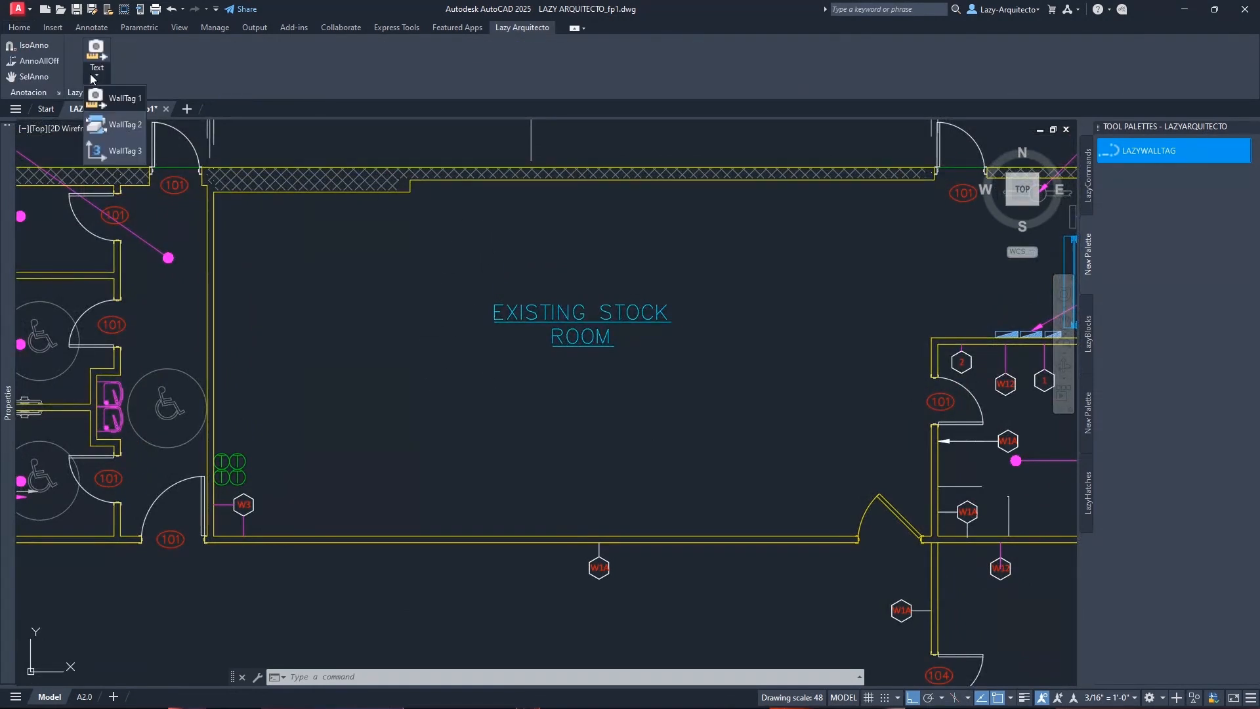
pyautogui.click(115, 152)
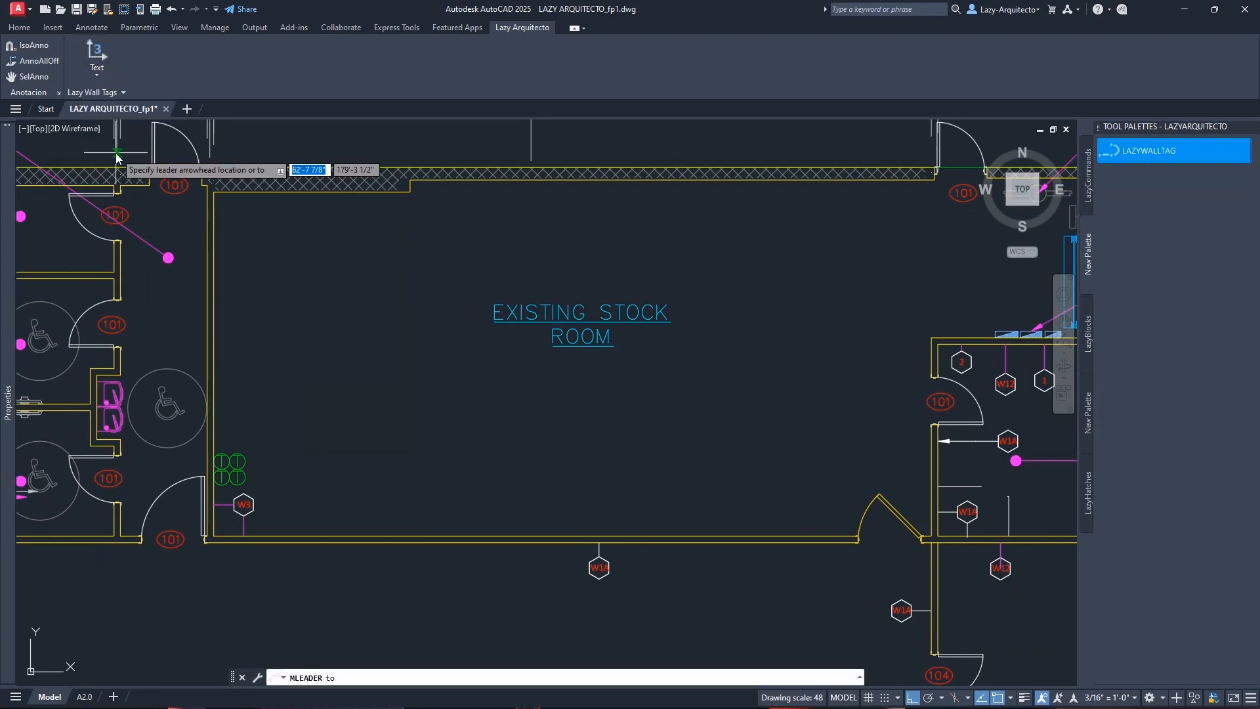
pyautogui.click(444, 242)
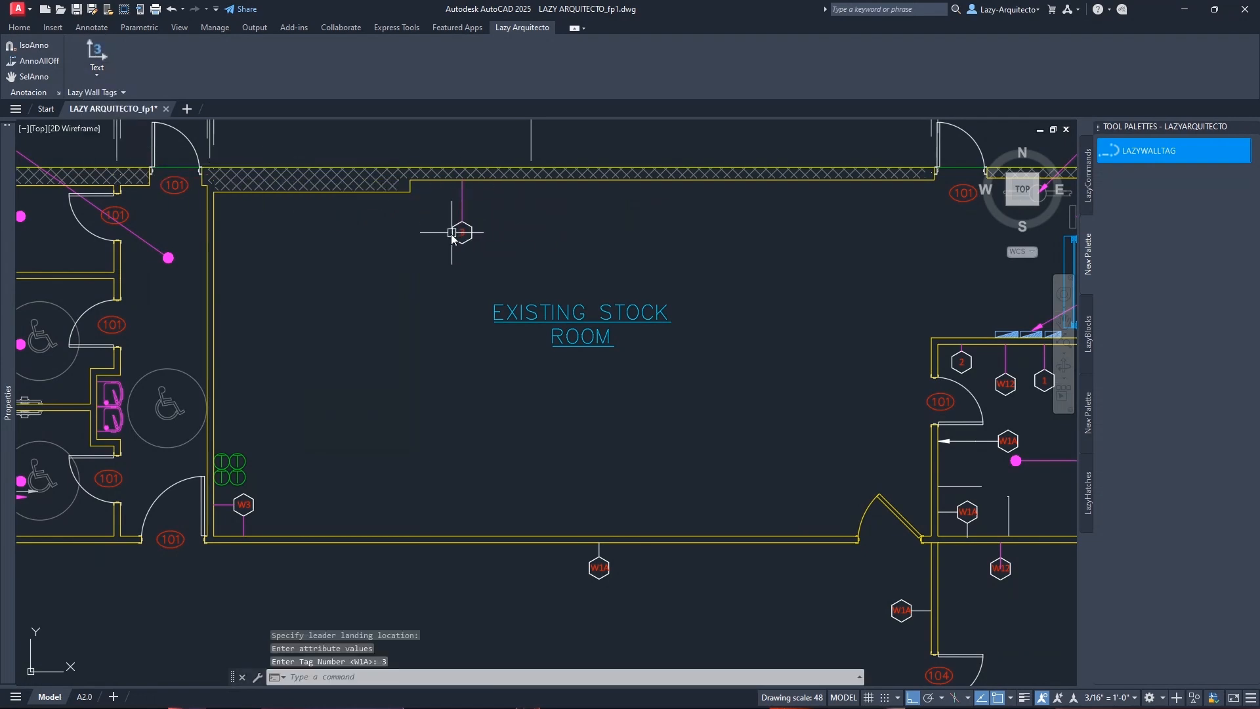
pyautogui.write('3')
pyautogui.press('Return')
# Place a WallTag 1 tag on the Existing Stock Room's left wall, above the green symbols
pyautogui.click(97, 75)
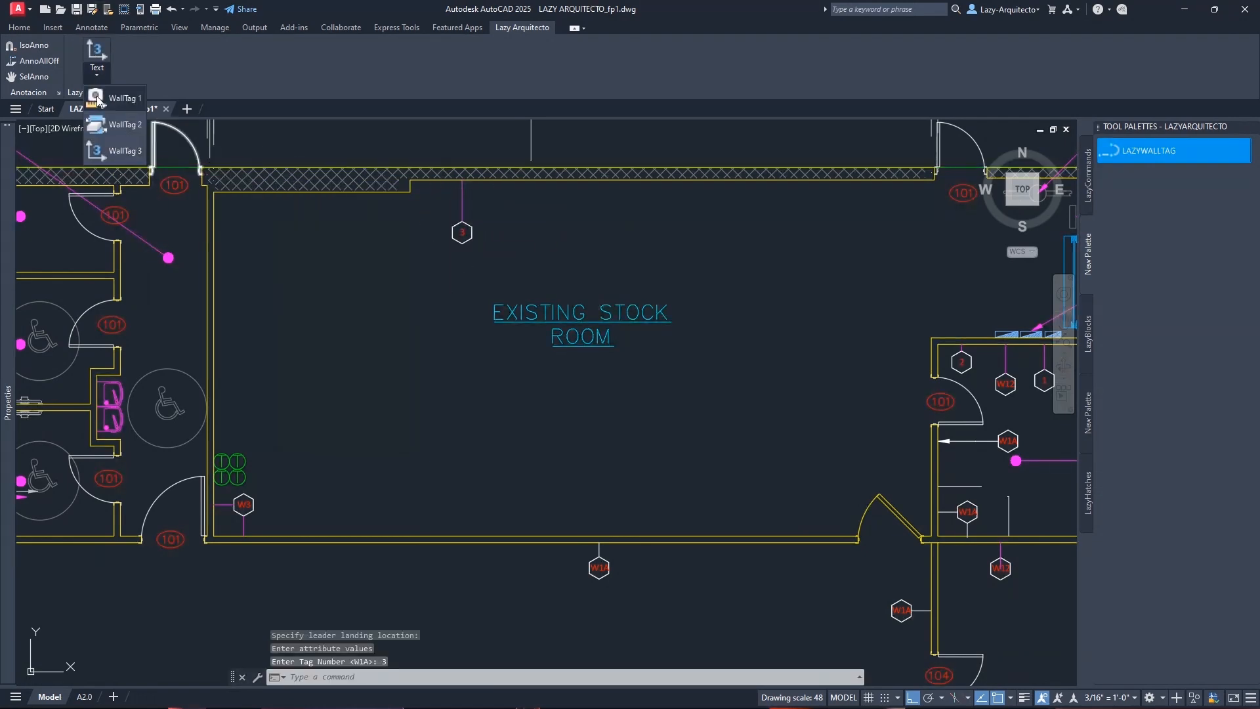
pyautogui.click(115, 100)
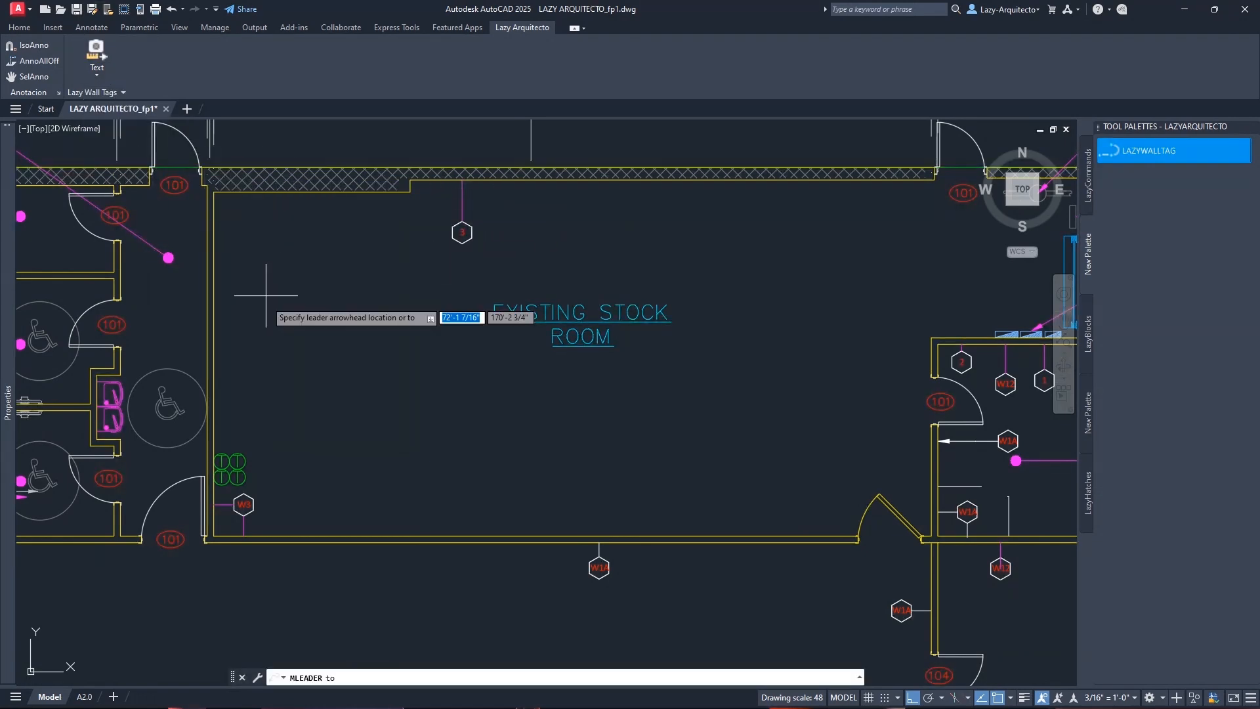
pyautogui.click(219, 369)
pyautogui.click(253, 373)
pyautogui.write('1')
pyautogui.press('Return')
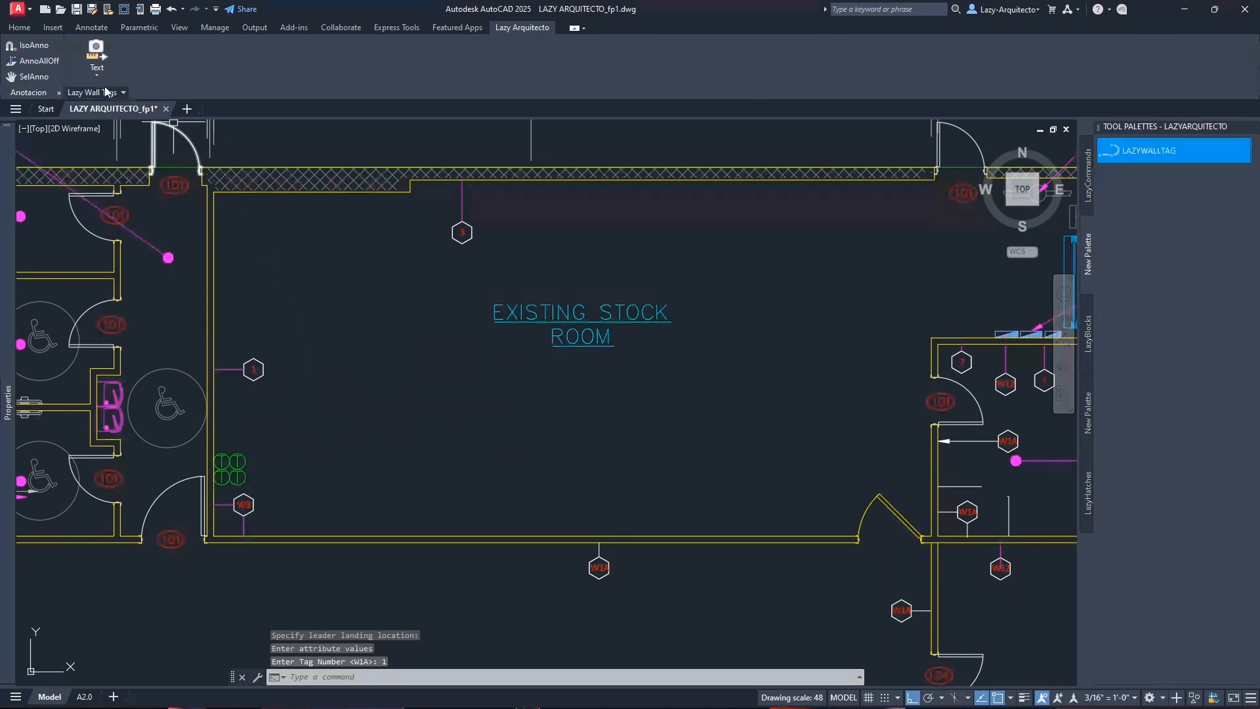
# Place a WallTag 2 tag inside the Existing Stock Room with its leader on the lower wall
pyautogui.click(99, 80)
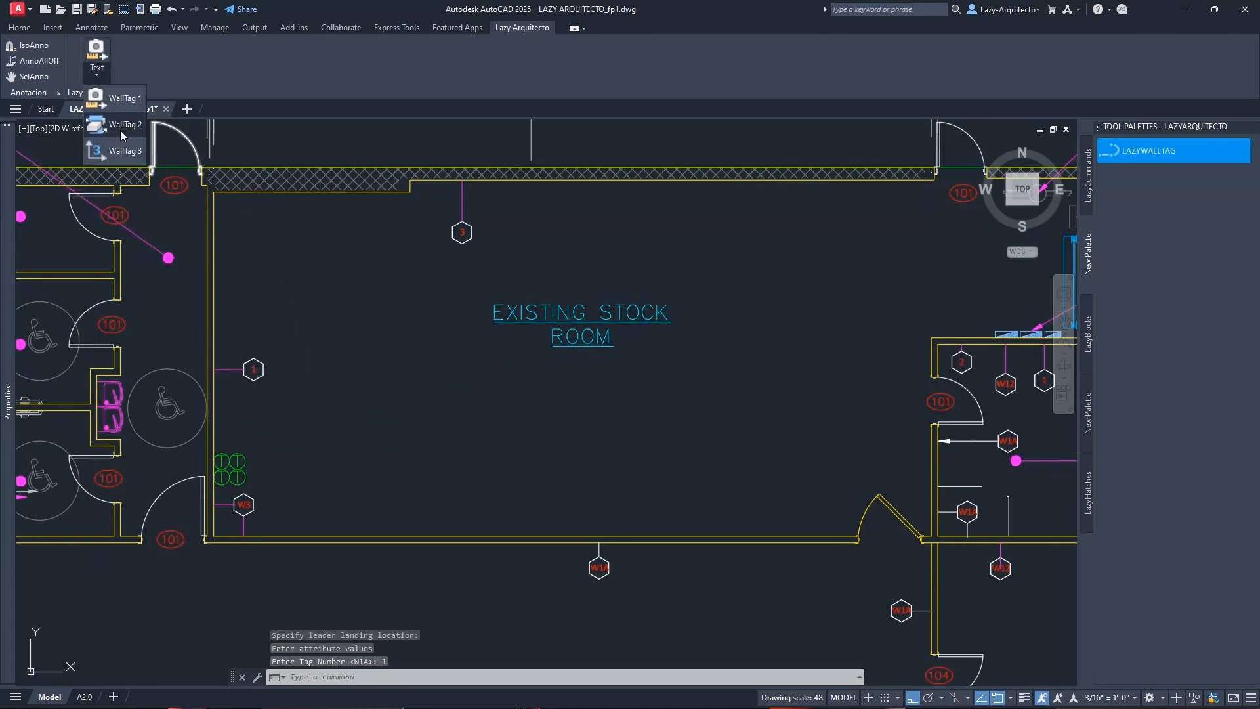
pyautogui.click(118, 141)
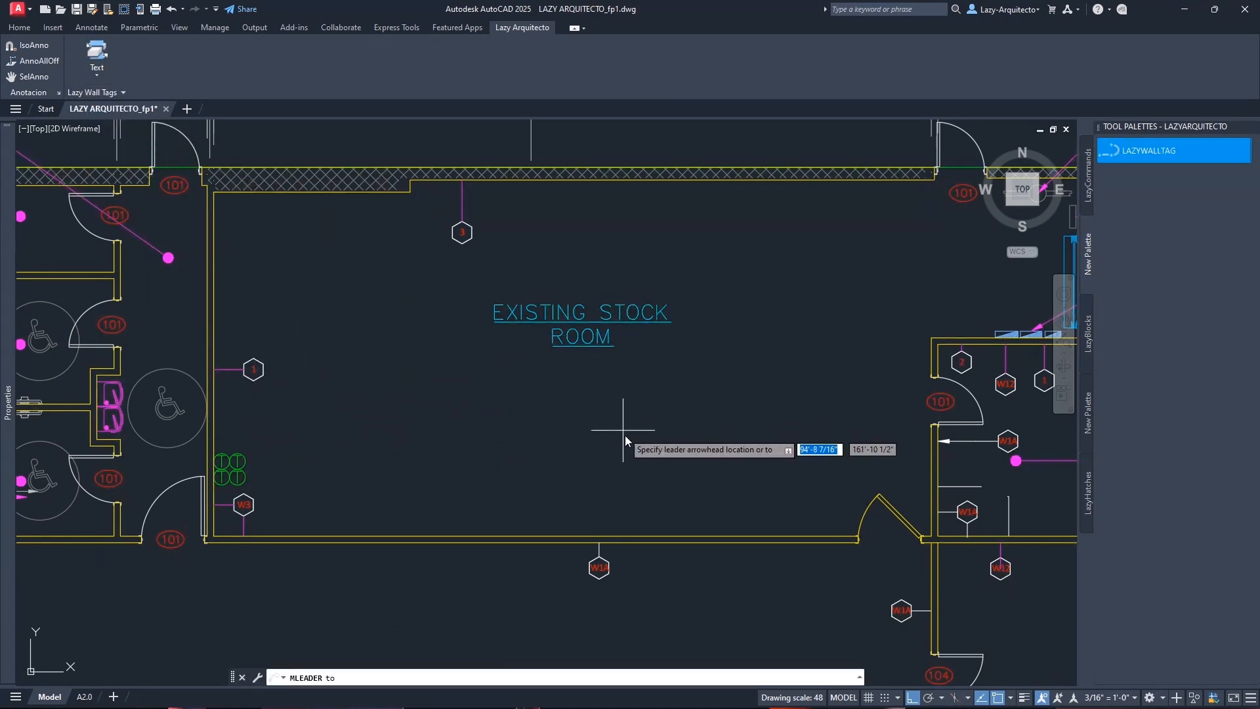
pyautogui.click(656, 535)
pyautogui.click(655, 507)
pyautogui.write('2')
pyautogui.press('Return')
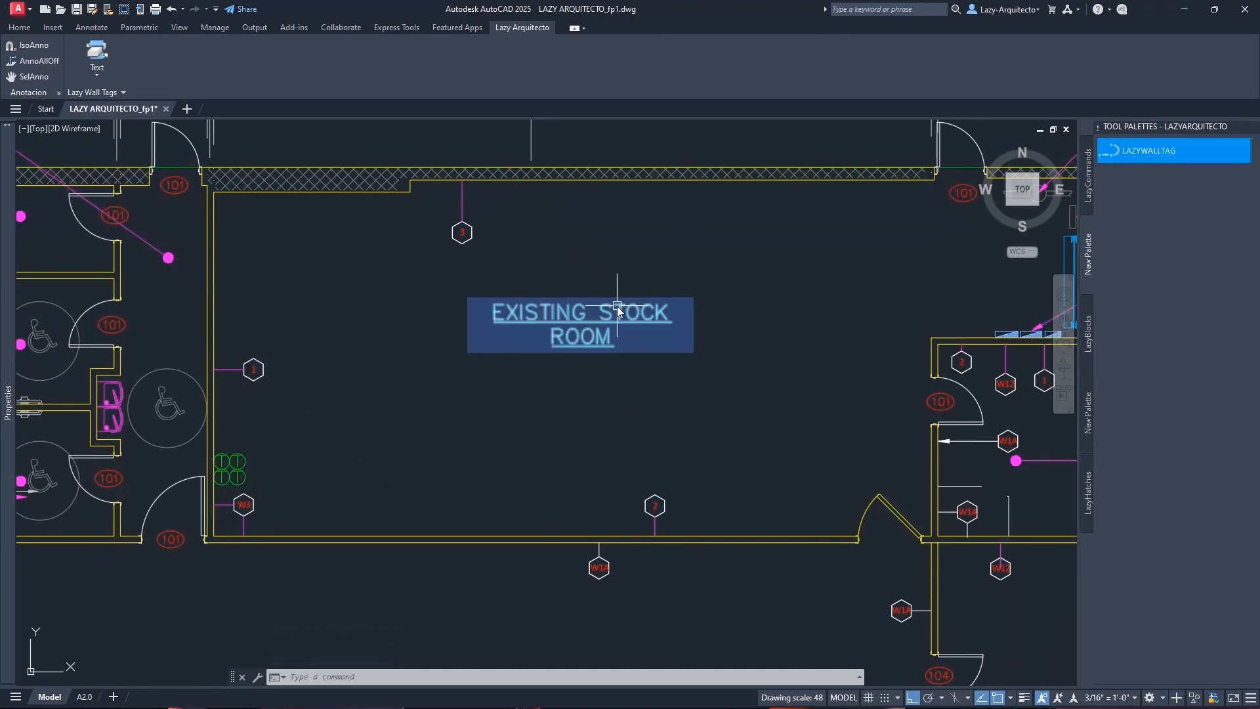
# Reopen the CUI editor, filter the commands by "WA", insert "*" at the start of the WallTag 1 macro, and apply it
pyautogui.write('cUI')
pyautogui.press('Return')
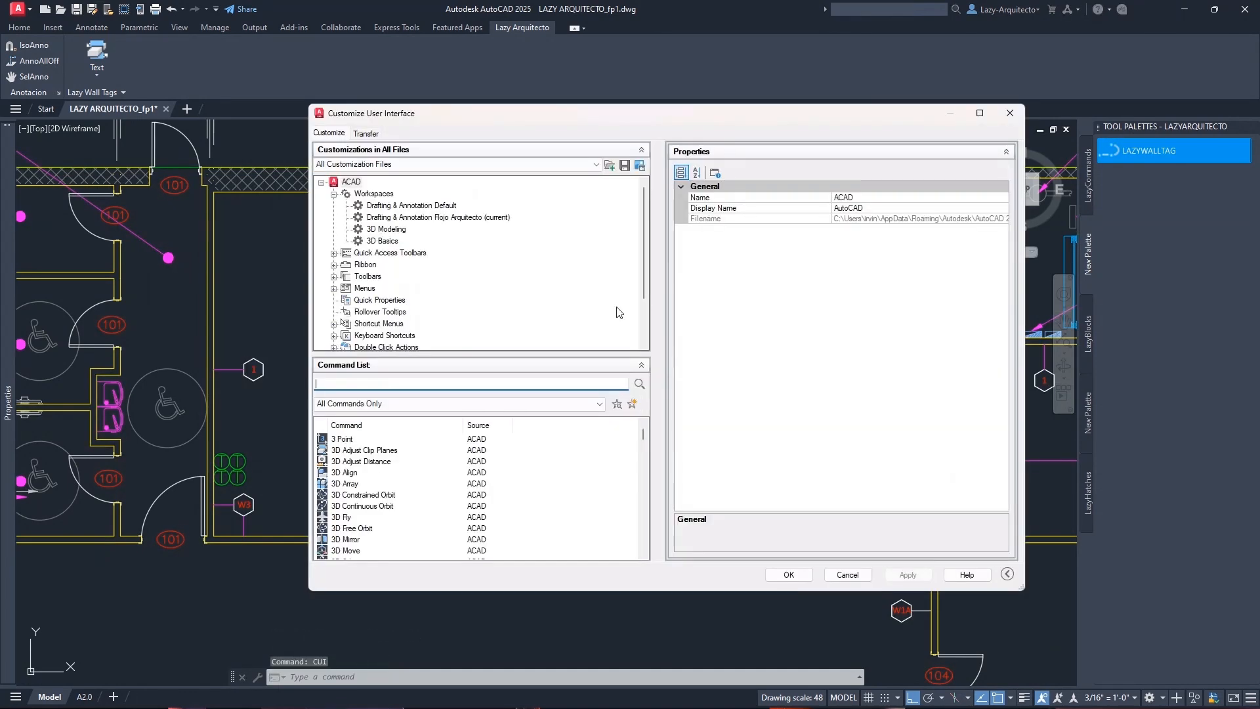
pyautogui.click(381, 386)
pyautogui.write('WA')
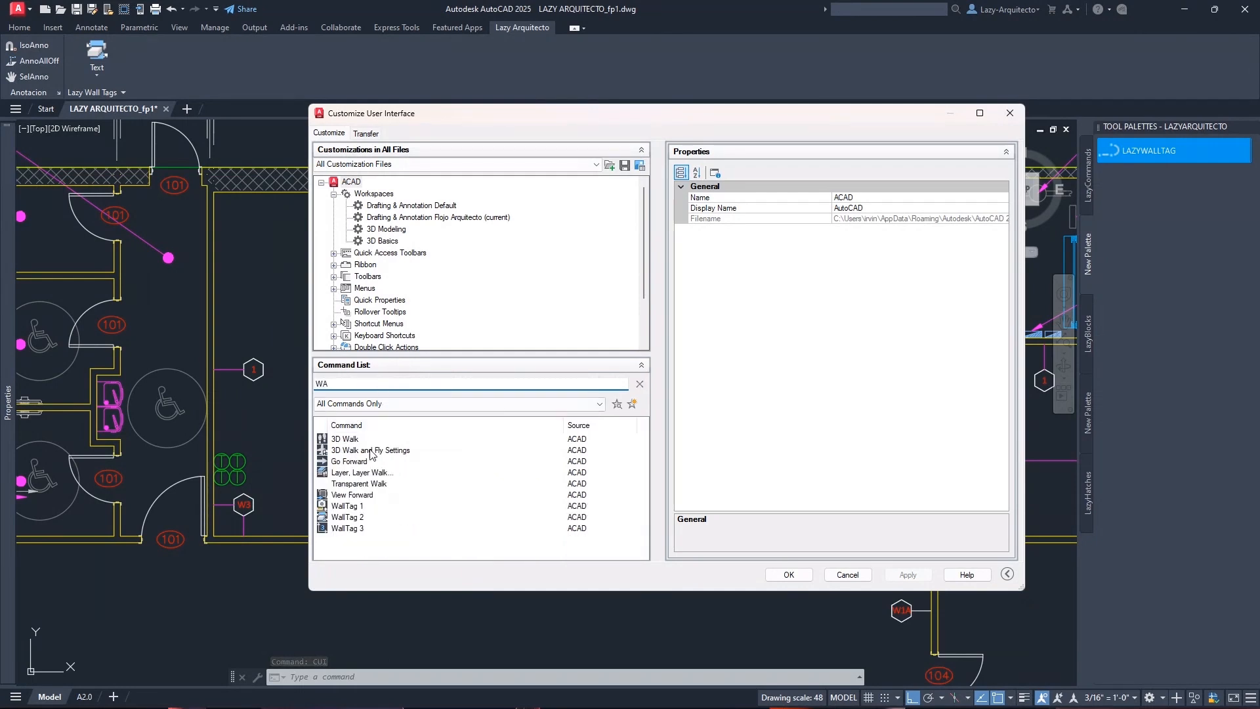
pyautogui.click(352, 506)
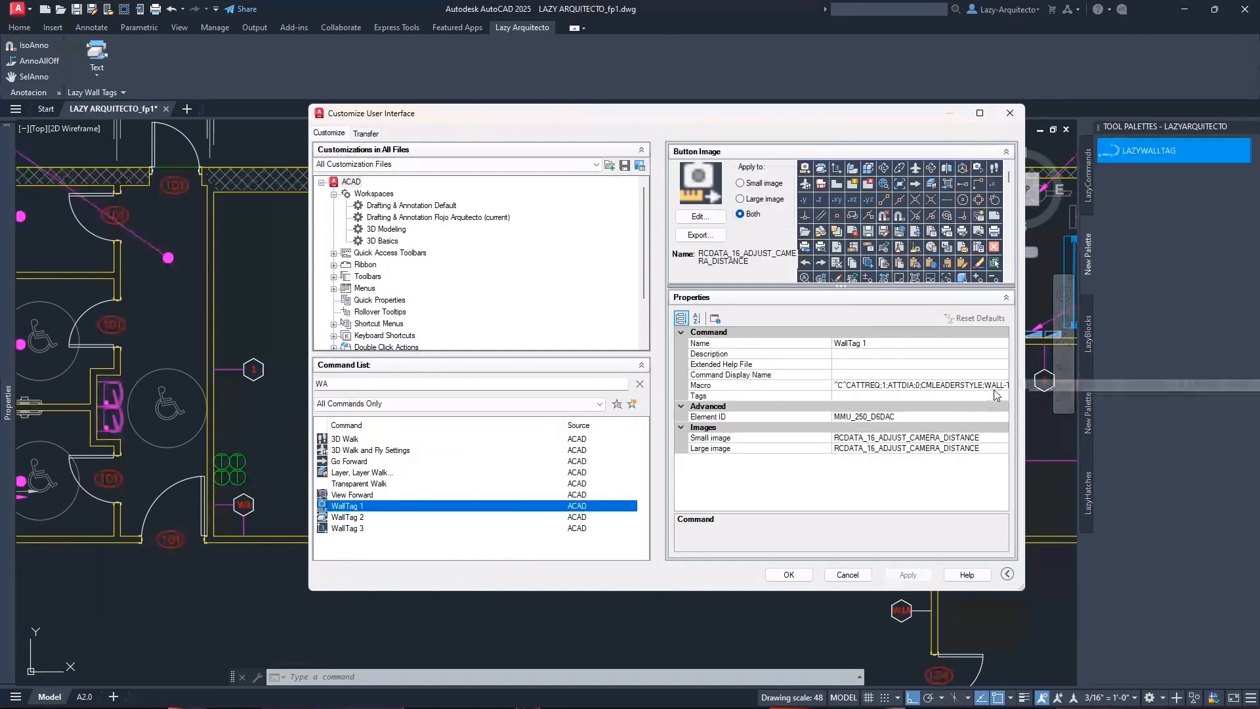
pyautogui.click(994, 386)
pyautogui.click(1001, 386)
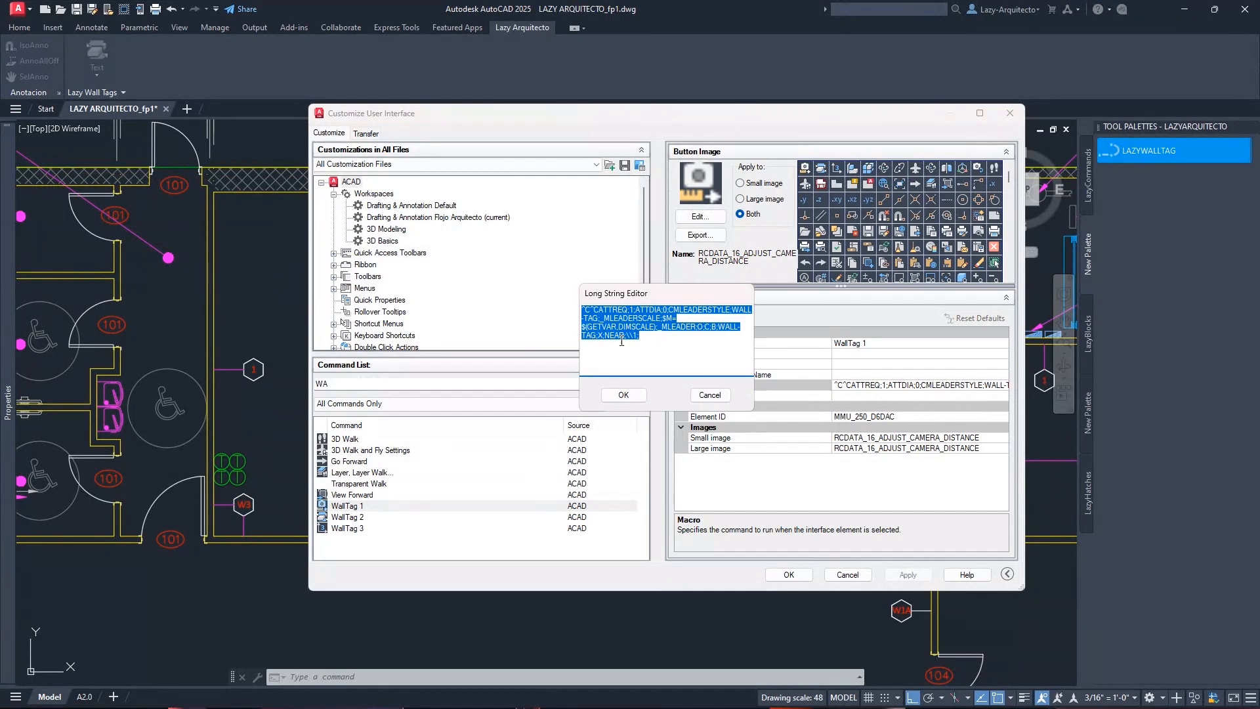
pyautogui.click(585, 310)
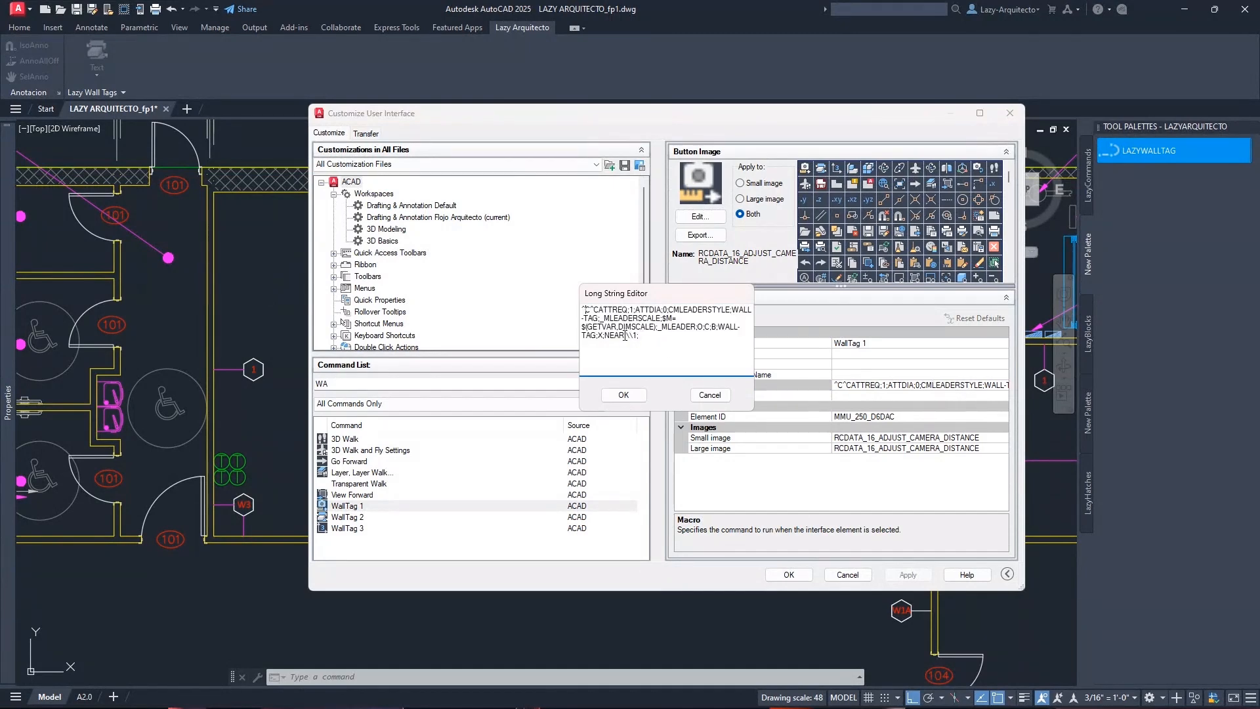
pyautogui.write('*')
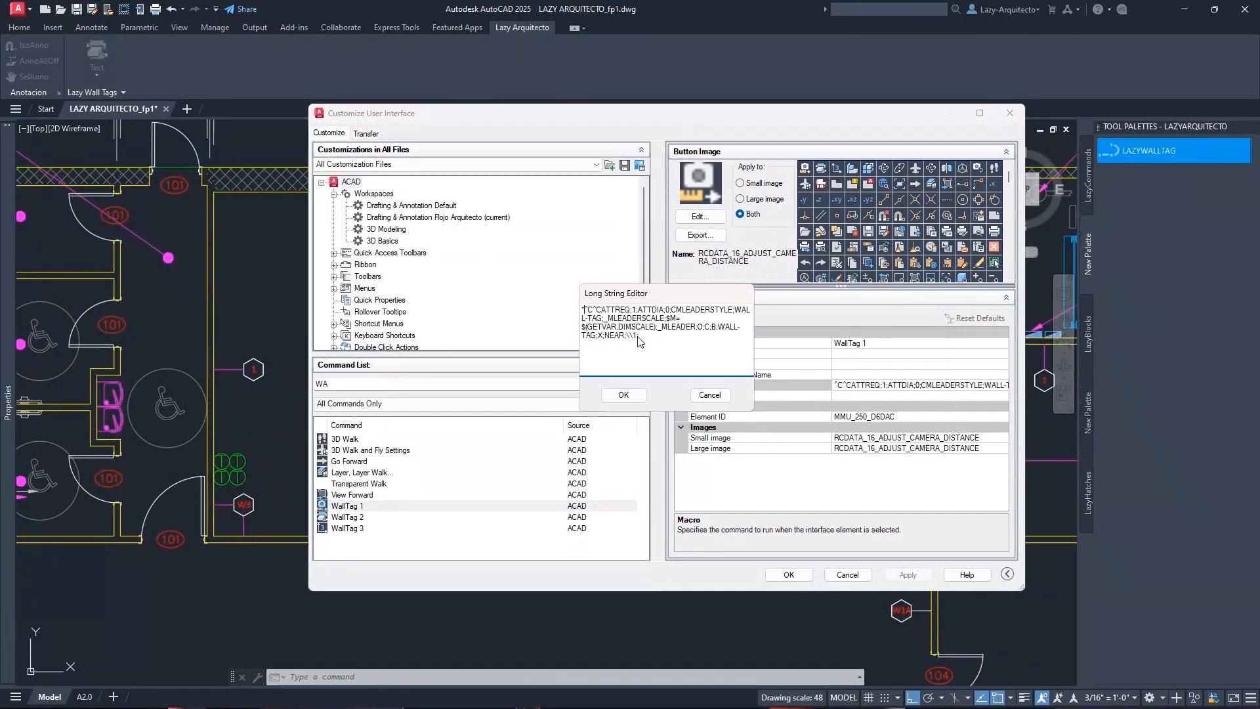
pyautogui.click(625, 395)
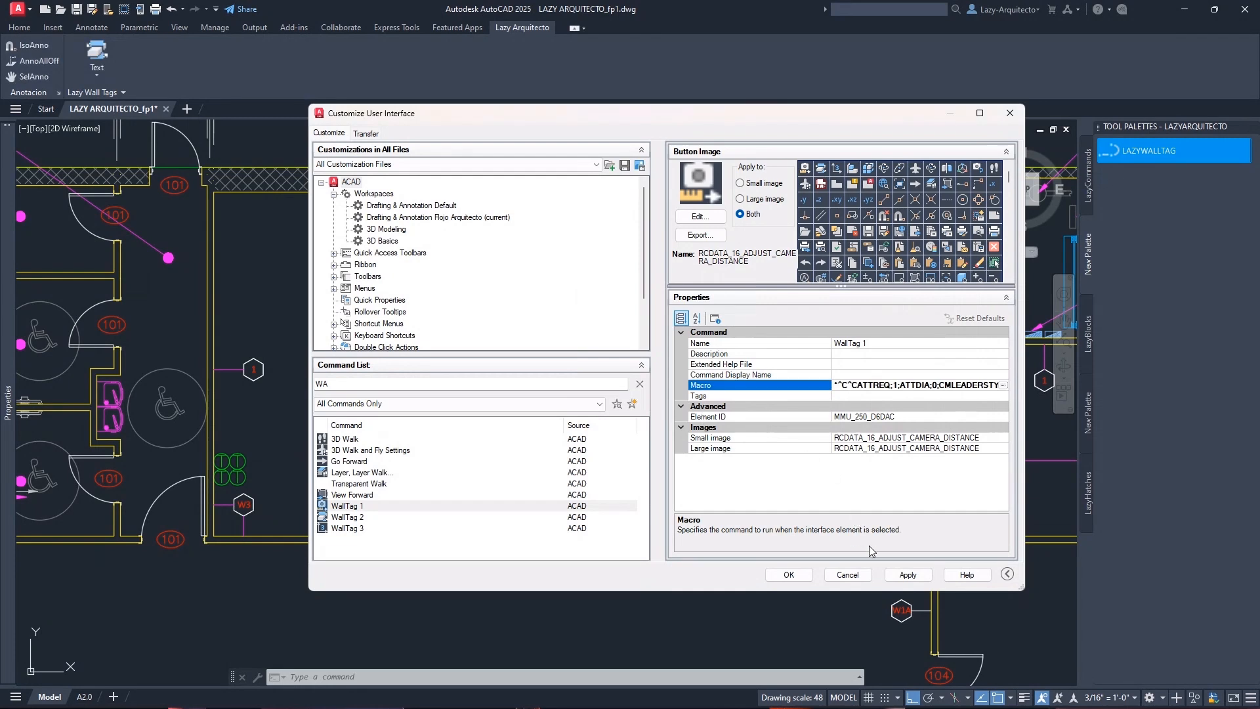
pyautogui.click(900, 575)
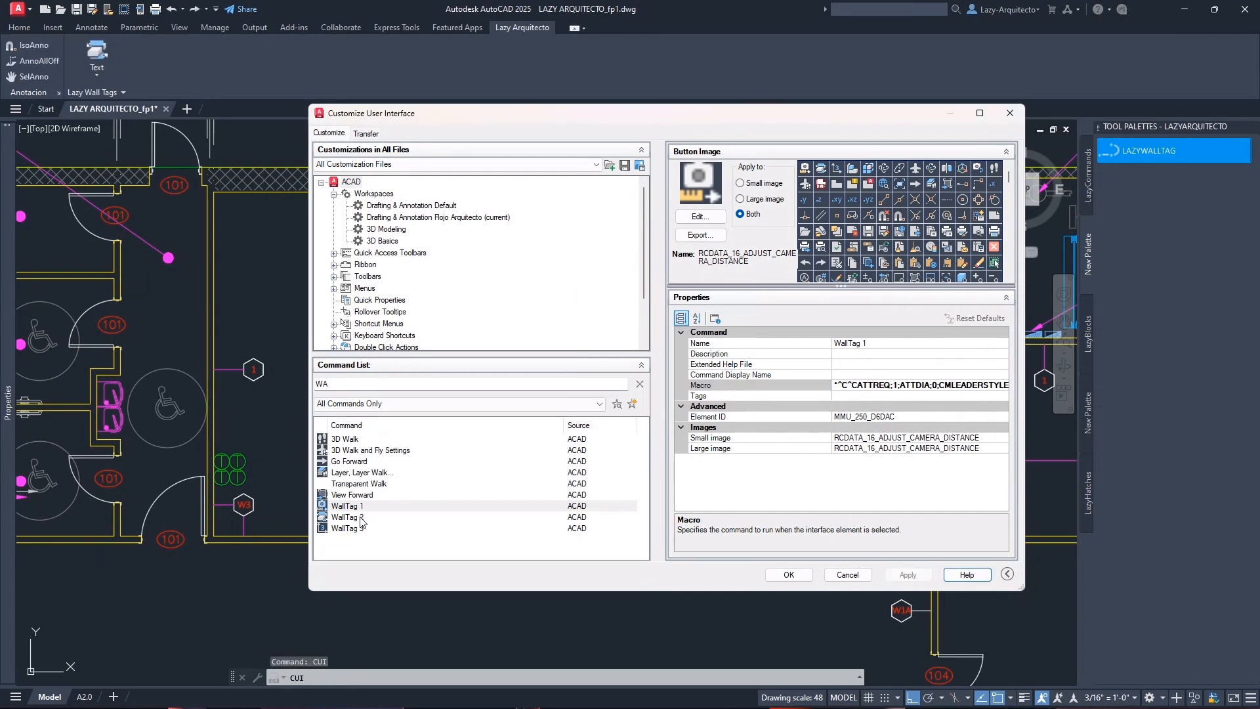
# Insert "*" at the start of the WallTag 2 macro and accept the edited string
pyautogui.click(348, 517)
pyautogui.click(919, 386)
pyautogui.click(1007, 387)
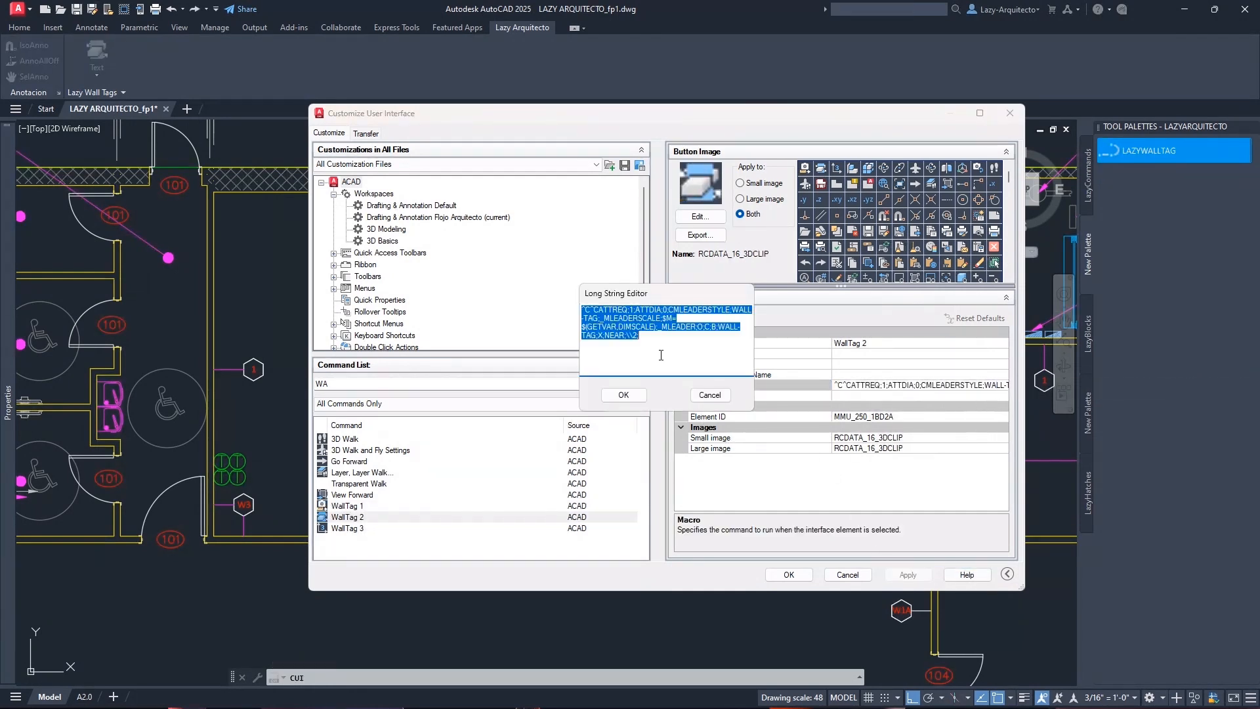
pyautogui.click(585, 312)
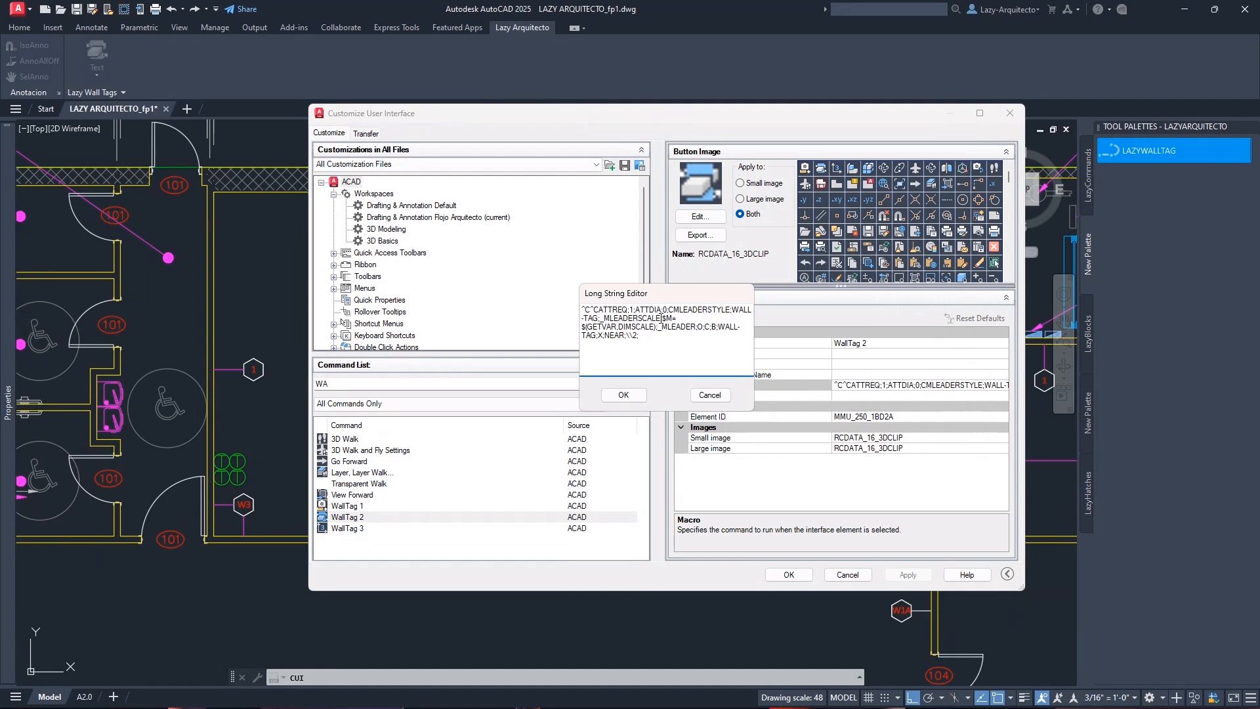
pyautogui.write('*')
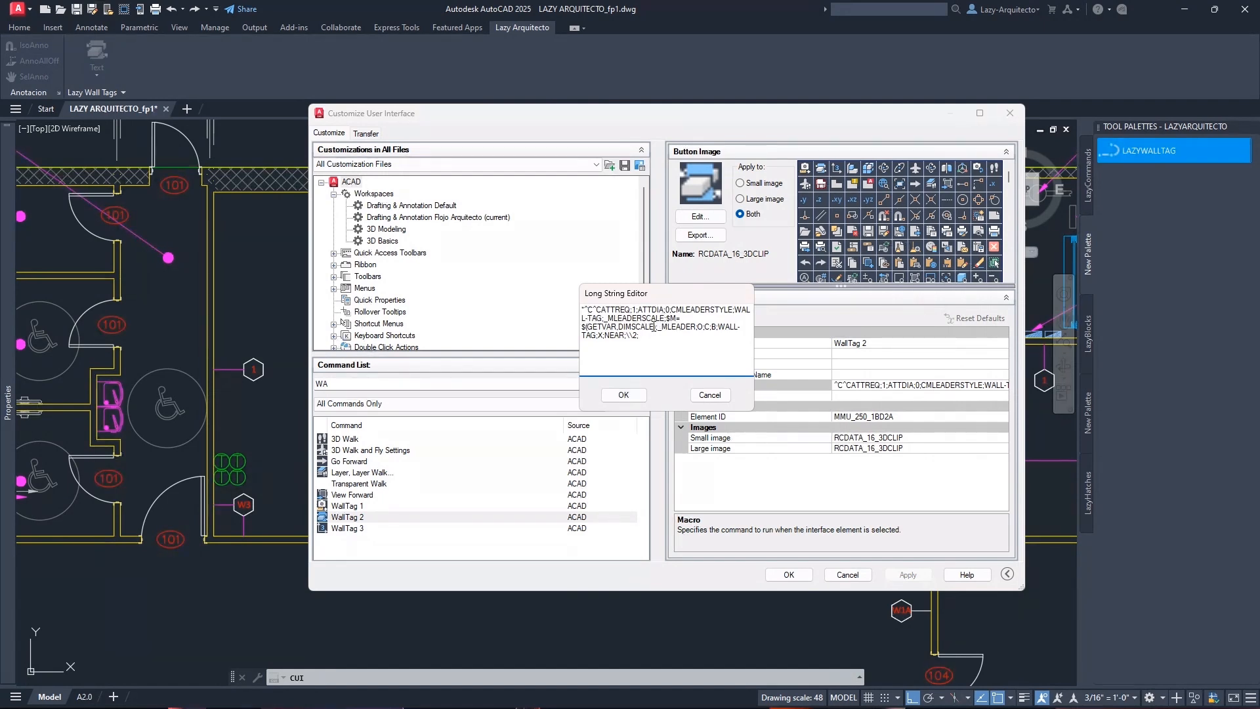
pyautogui.click(624, 395)
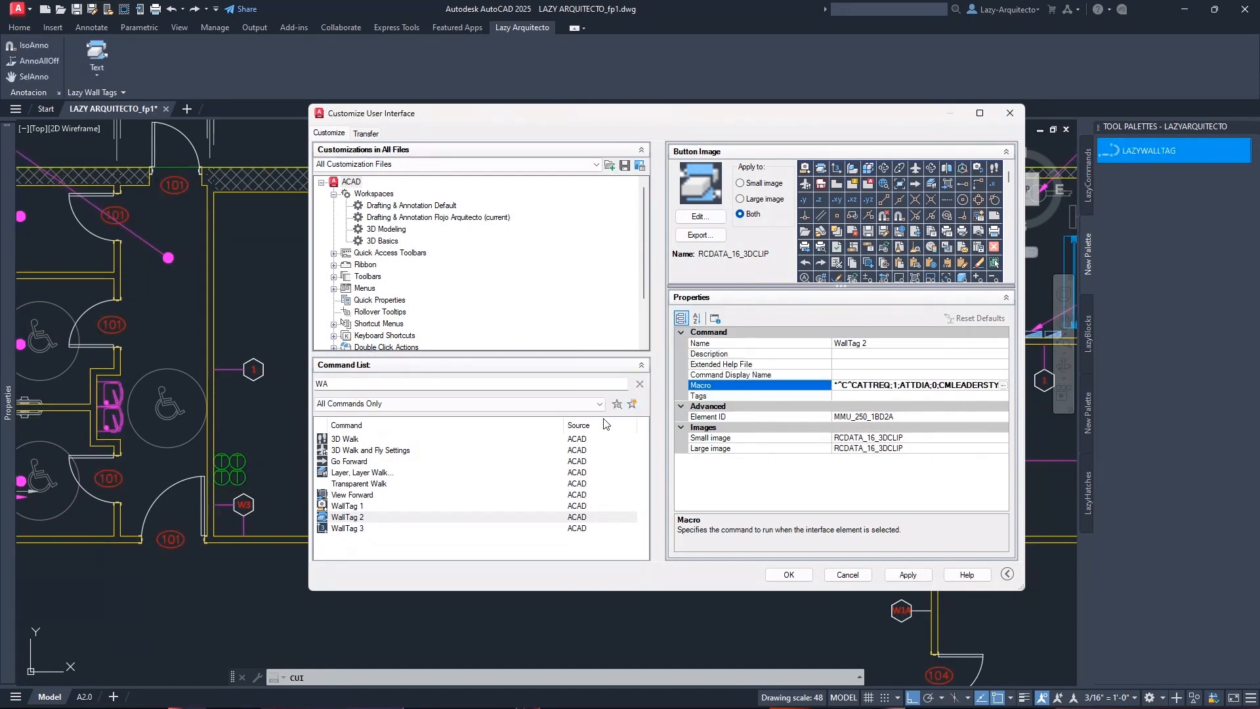
# Apply the WallTag 2 edit, insert "*" at the start of the WallTag 3 macro, apply it and close the CUI editor
pyautogui.click(901, 574)
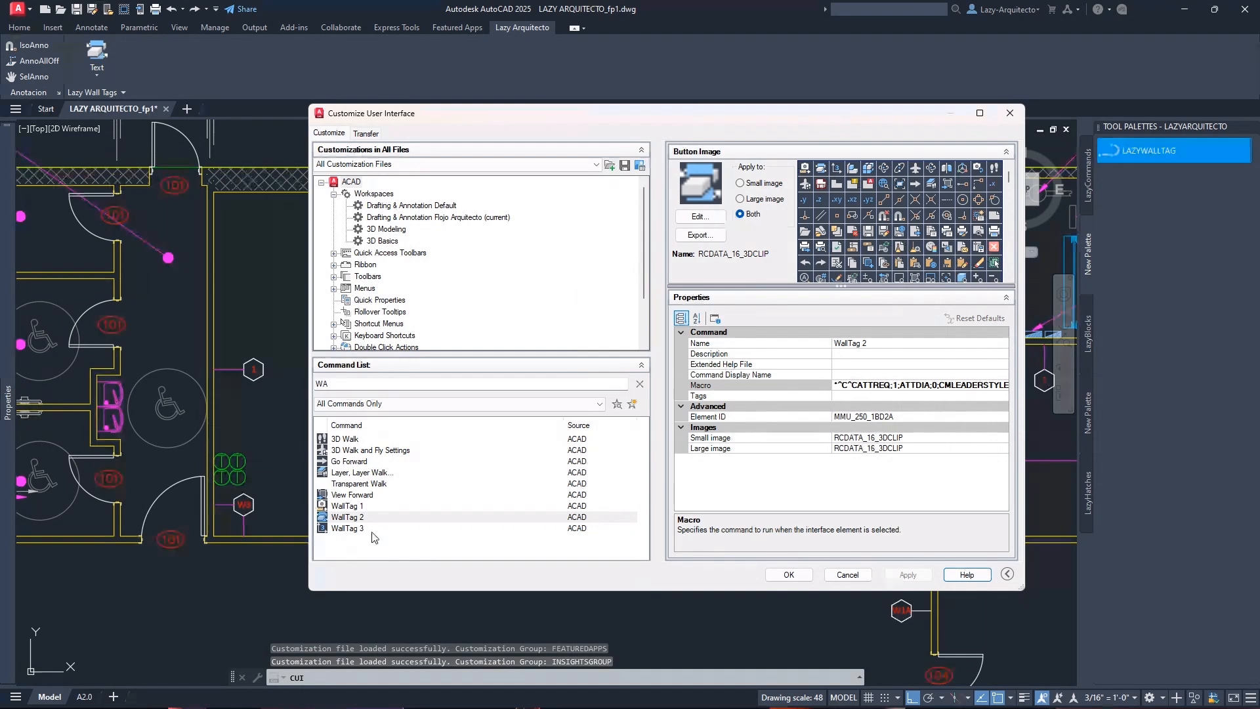
pyautogui.click(373, 529)
pyautogui.click(991, 386)
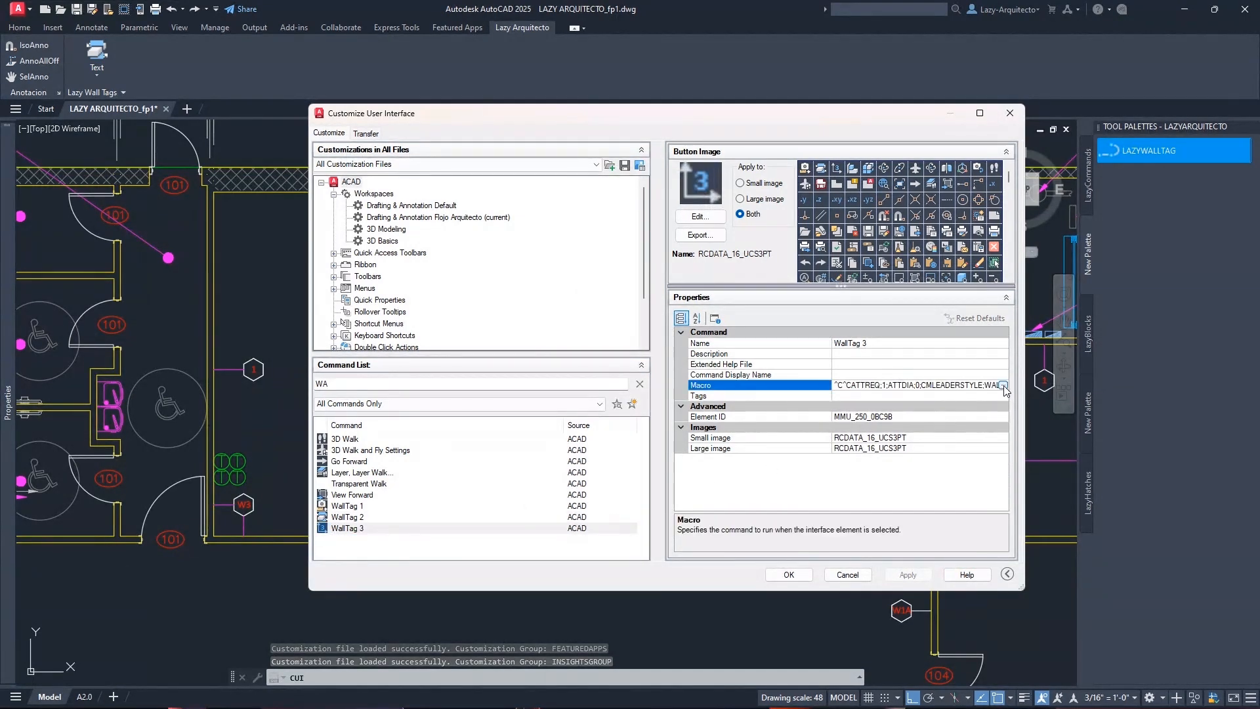
pyautogui.click(1003, 386)
pyautogui.click(586, 311)
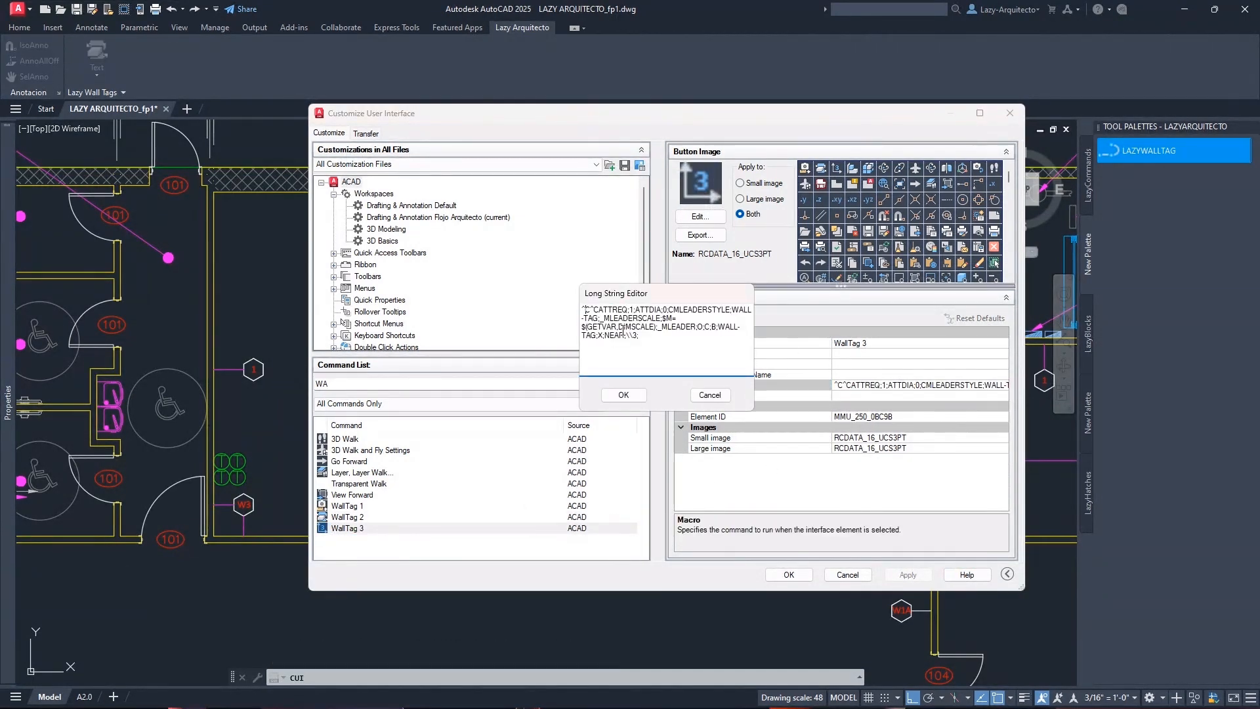
pyautogui.write('*')
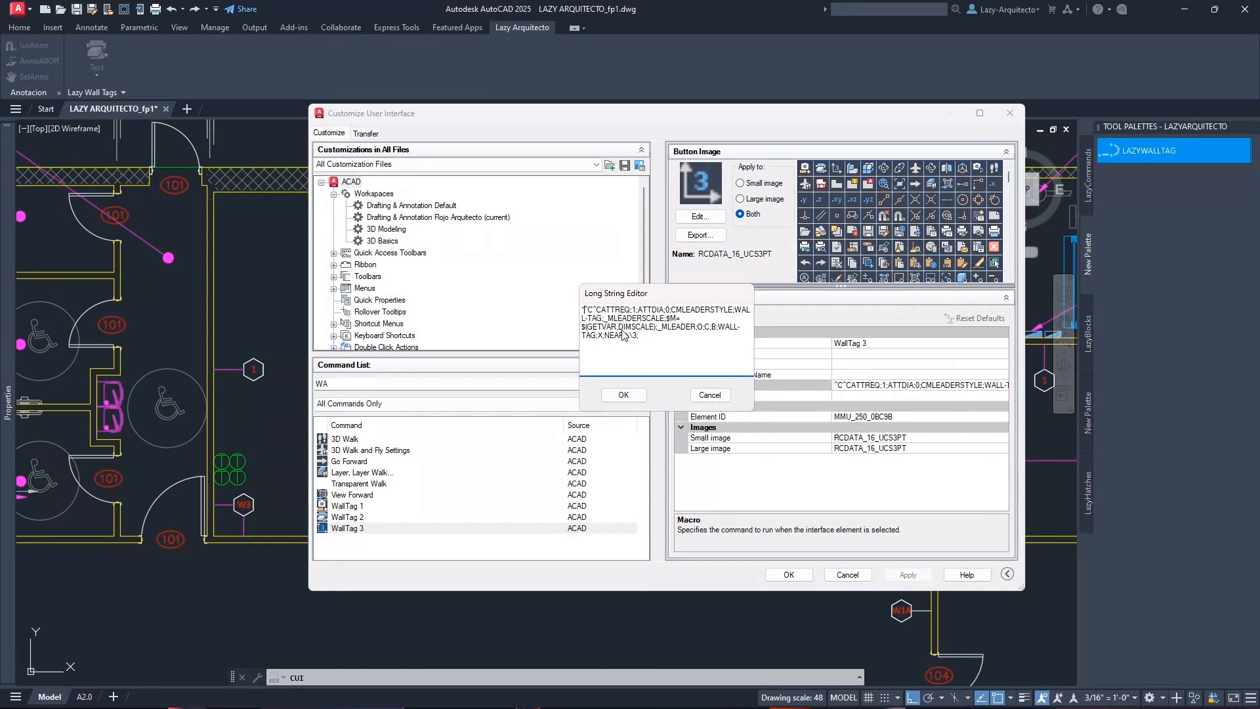
pyautogui.click(625, 395)
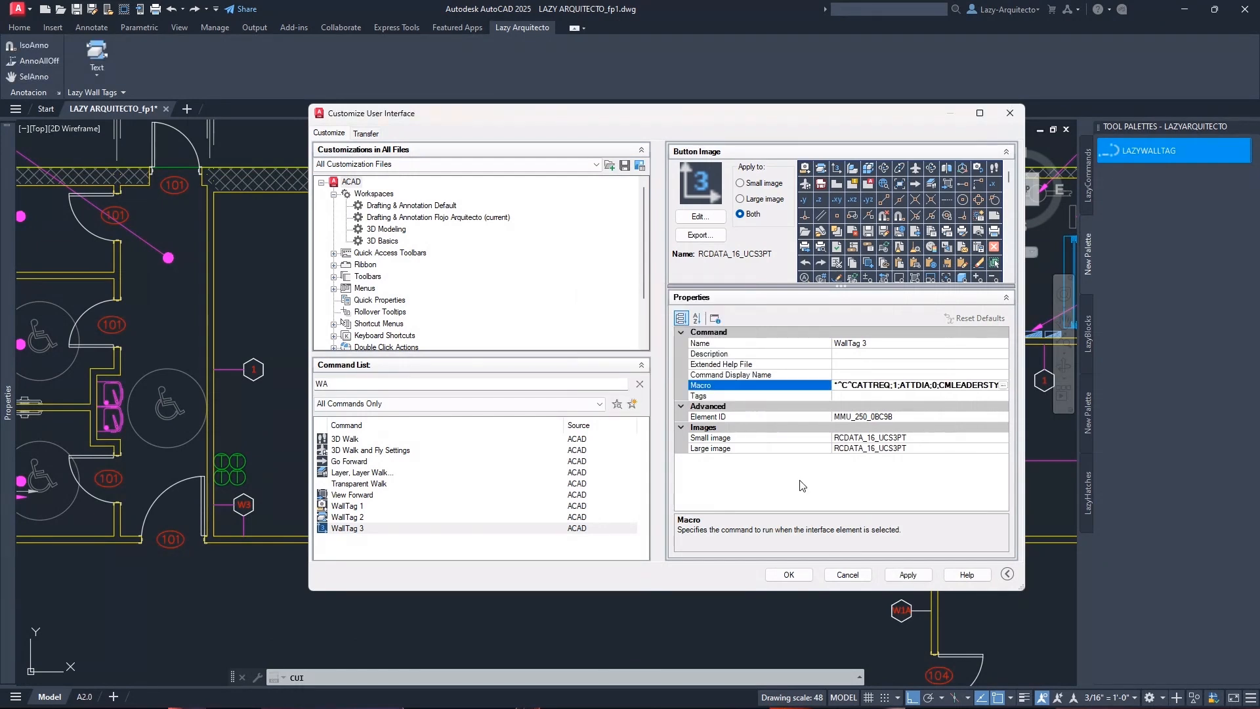
pyautogui.click(907, 574)
pyautogui.click(789, 574)
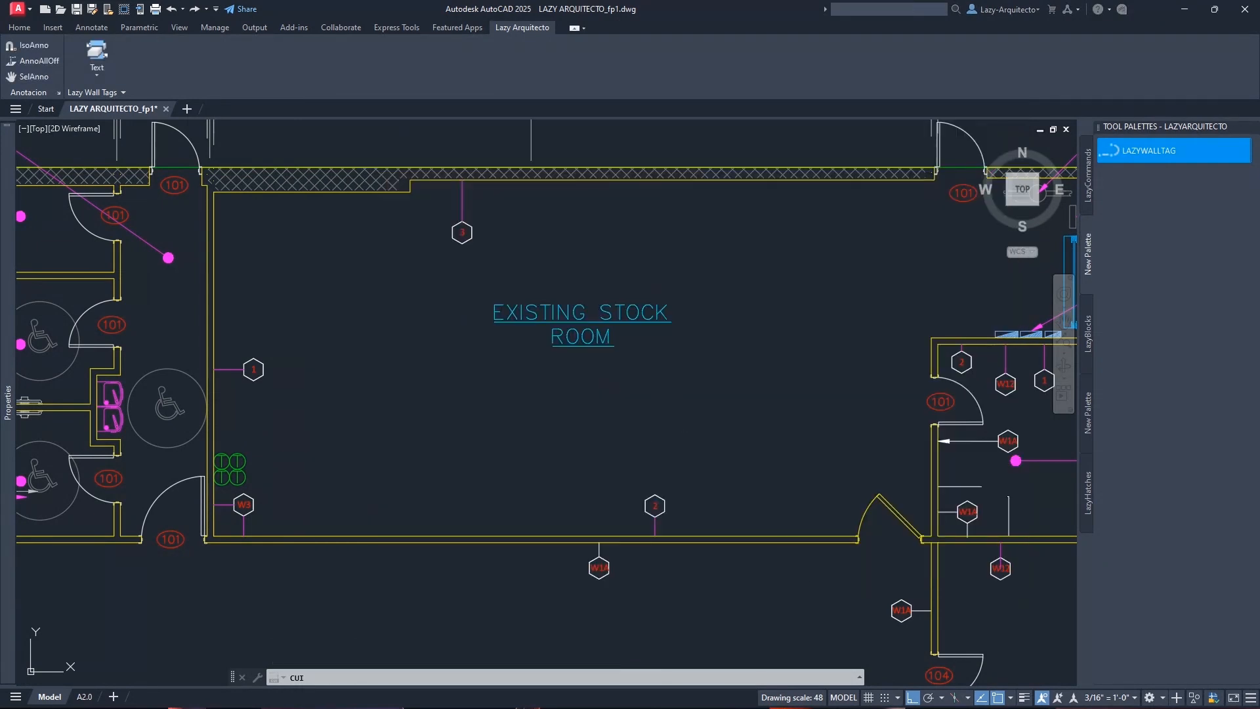
# Run WallTag 2 and place two tags on the Existing Stock Room's lower wall, one inside the room and one below the wall
pyautogui.click(593, 384)
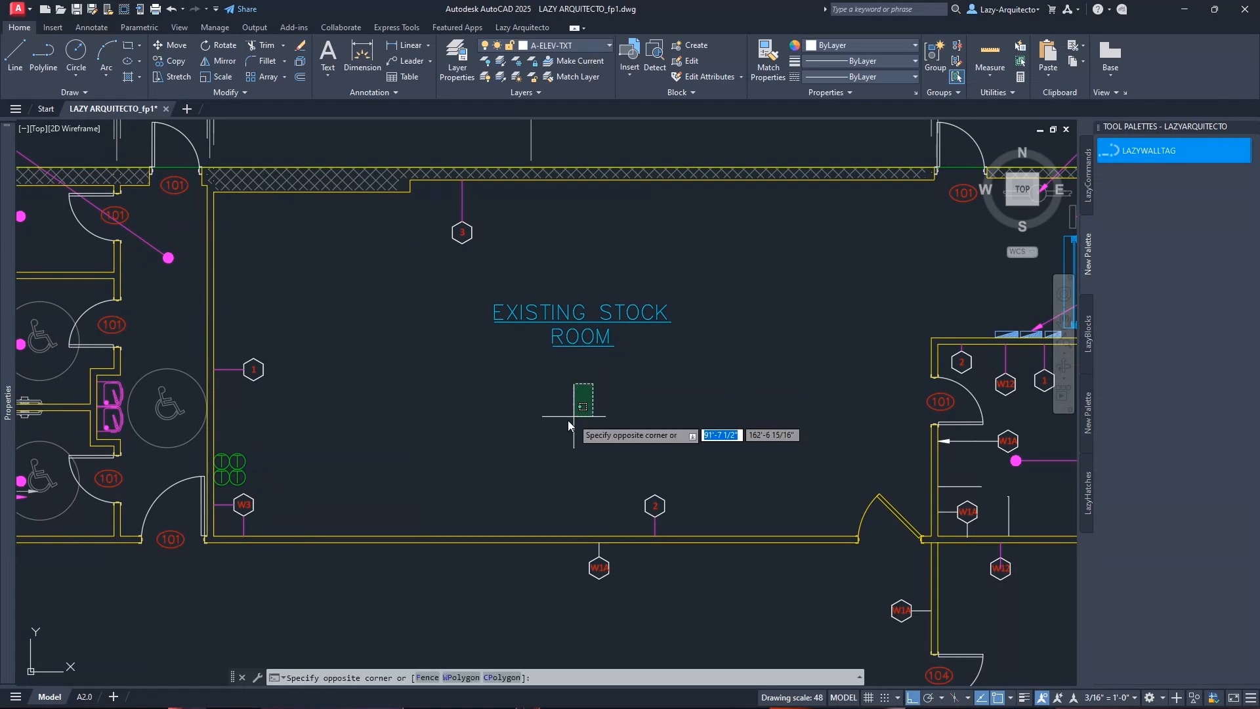
pyautogui.click(565, 421)
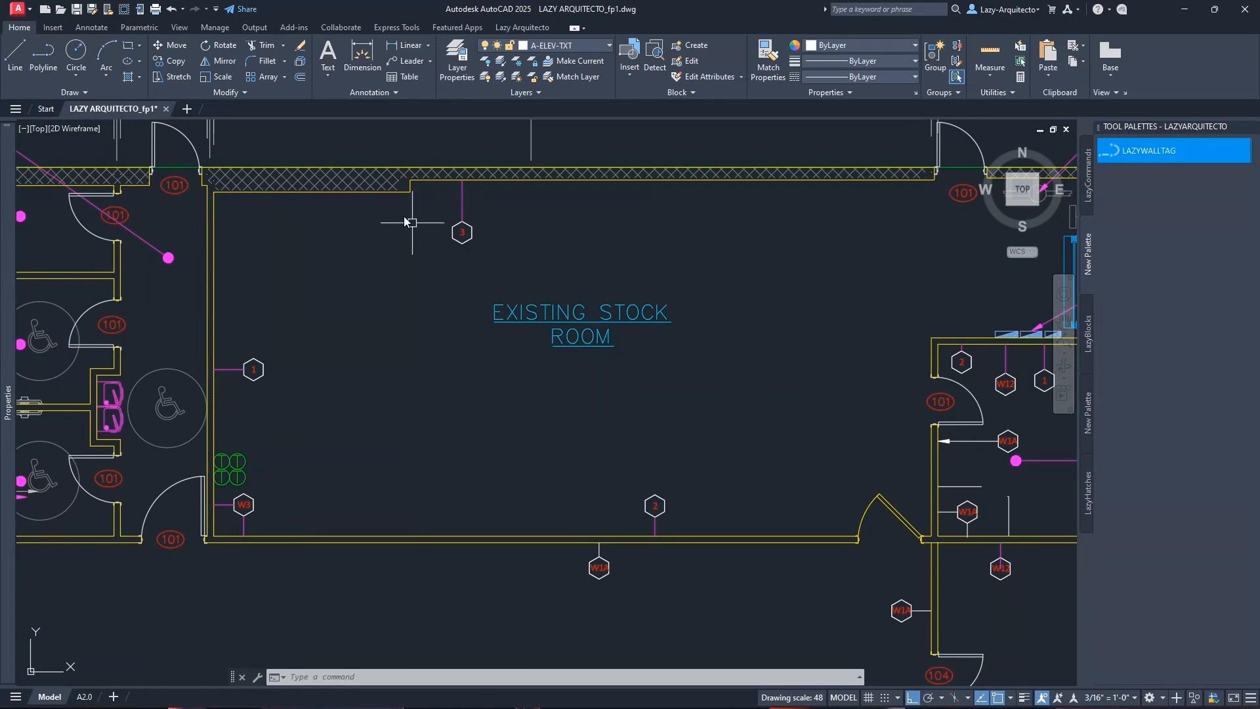
pyautogui.click(524, 27)
pyautogui.click(89, 79)
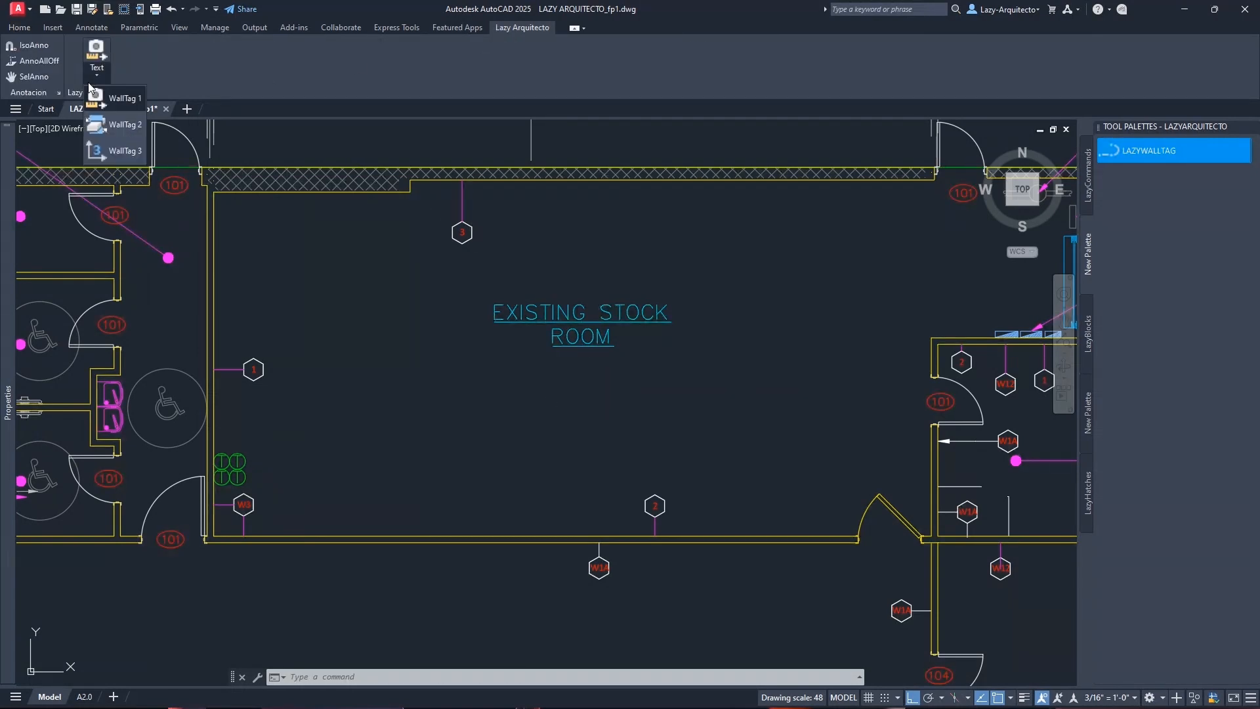
pyautogui.click(115, 135)
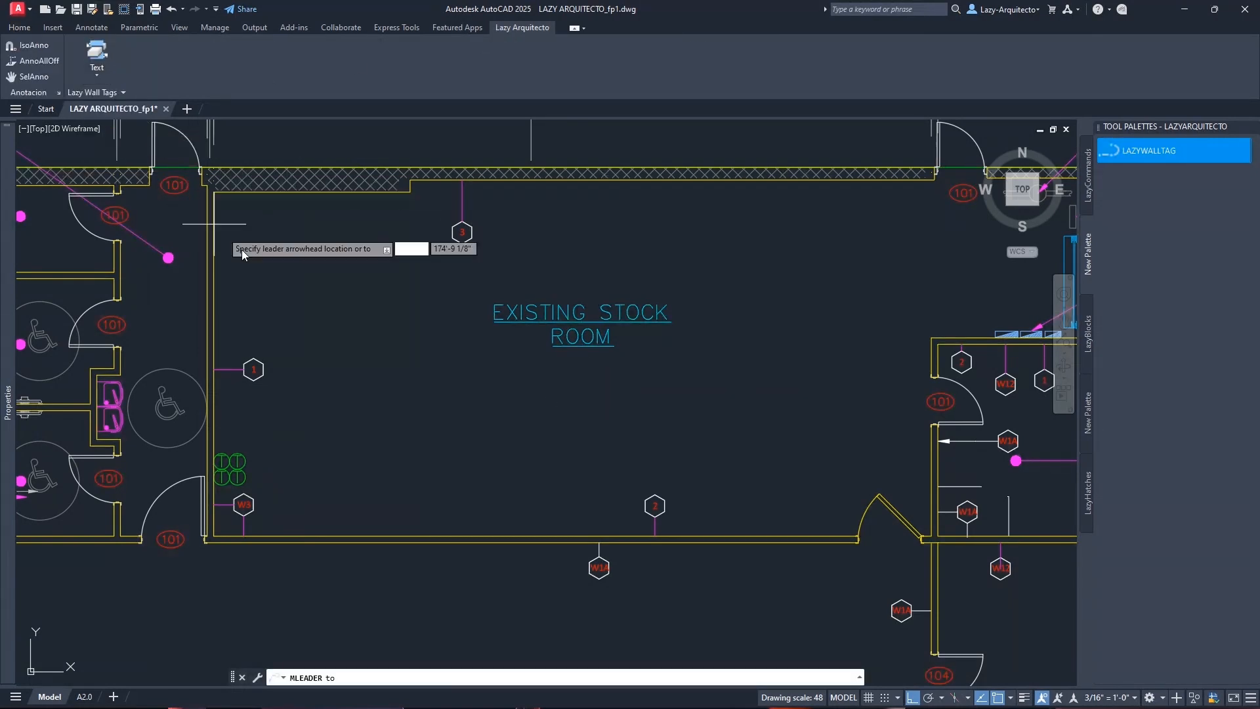
pyautogui.click(367, 535)
pyautogui.click(368, 492)
pyautogui.click(431, 543)
pyautogui.click(431, 579)
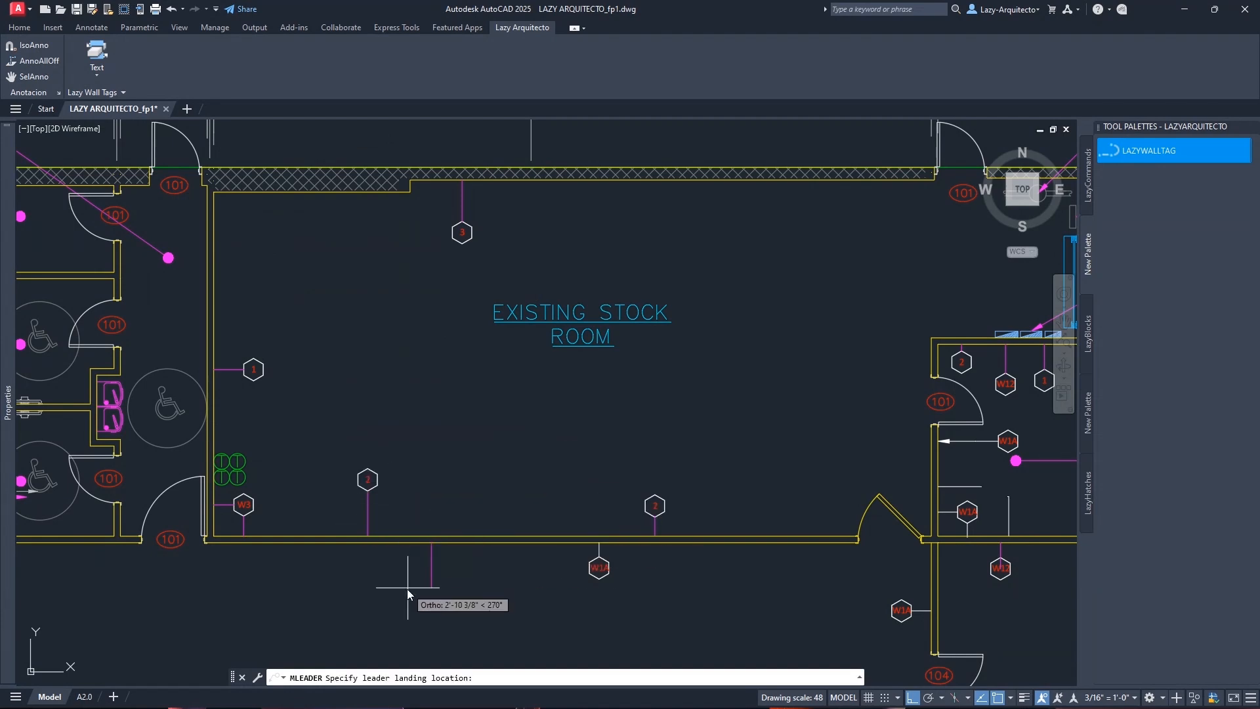
# Place WallTag 2 tags on the Existing Stock Room's left, upper and right walls, and end the repeating command
pyautogui.click(215, 290)
pyautogui.click(263, 291)
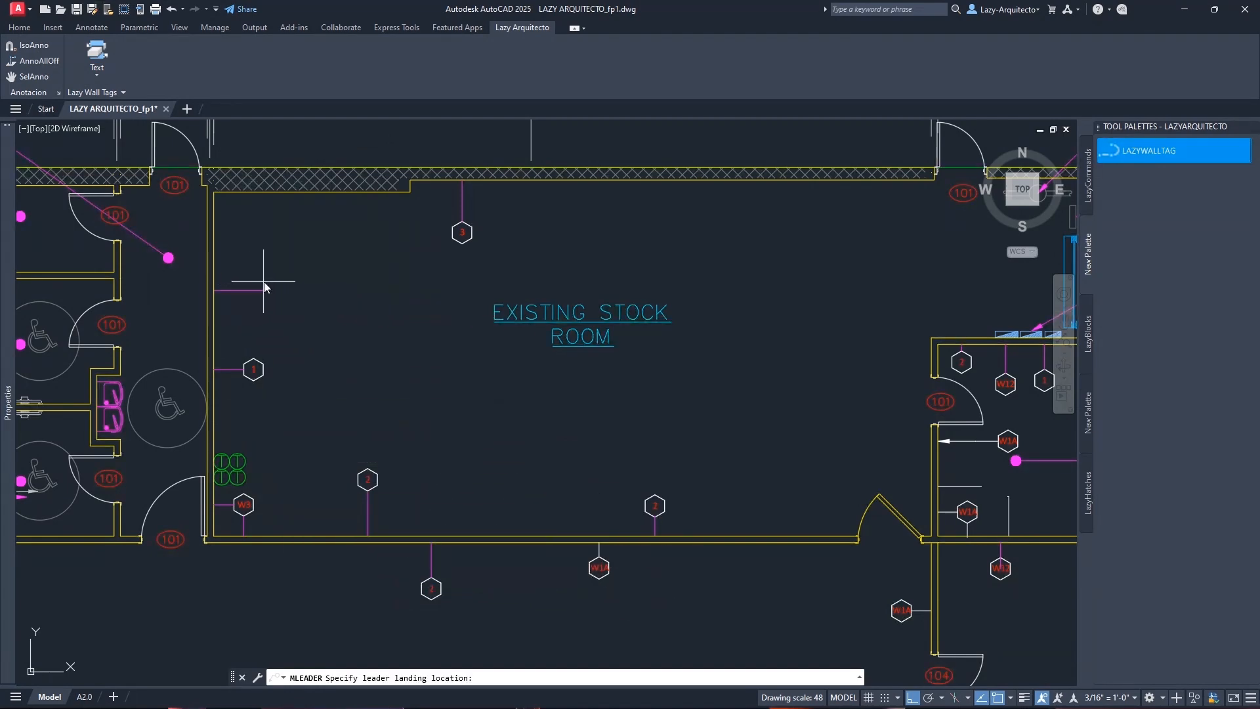
pyautogui.click(590, 180)
pyautogui.click(590, 217)
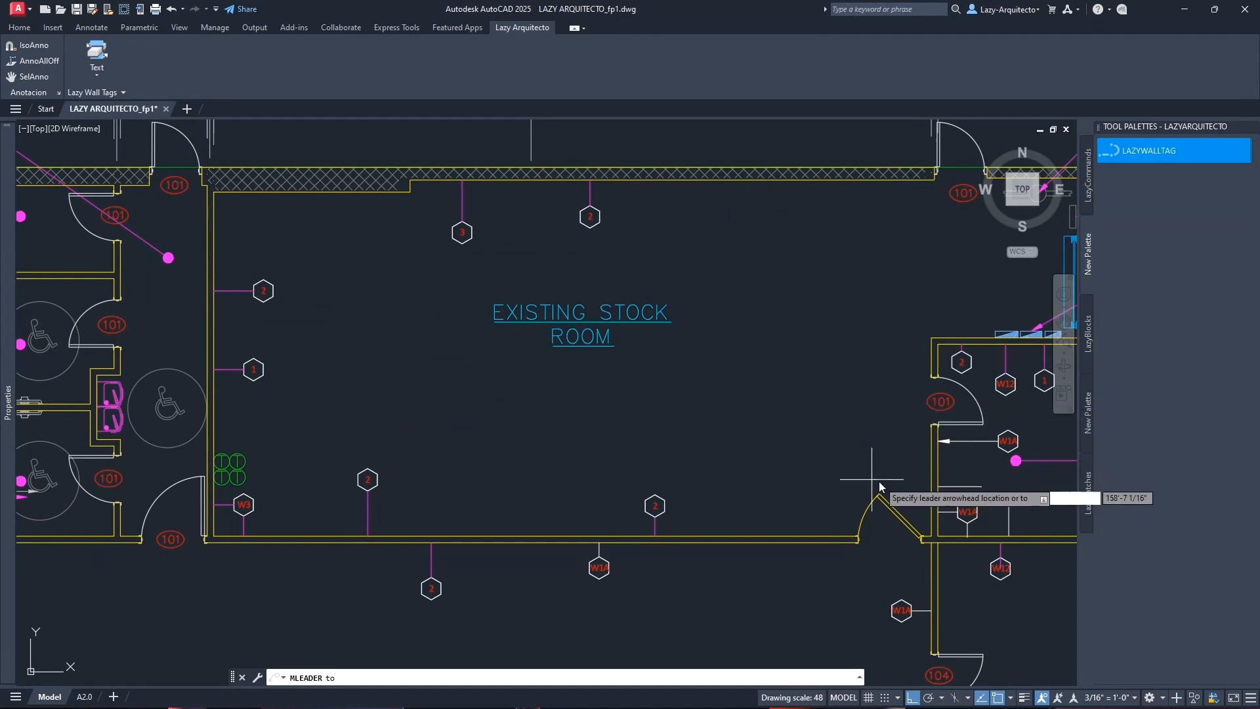
pyautogui.click(931, 458)
pyautogui.click(893, 459)
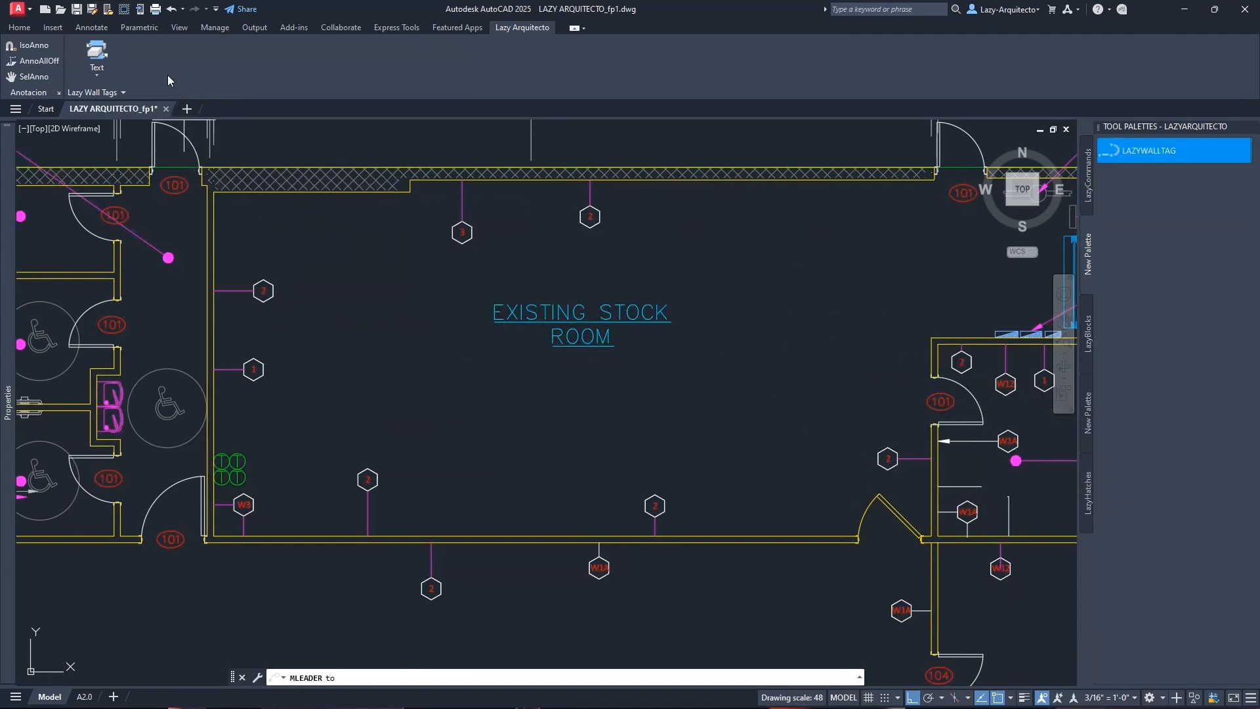
pyautogui.press('Escape')
# Run WallTag 1 and place one tag on the Existing Stock Room's left wall and two on its upper wall
pyautogui.click(97, 75)
pyautogui.click(108, 128)
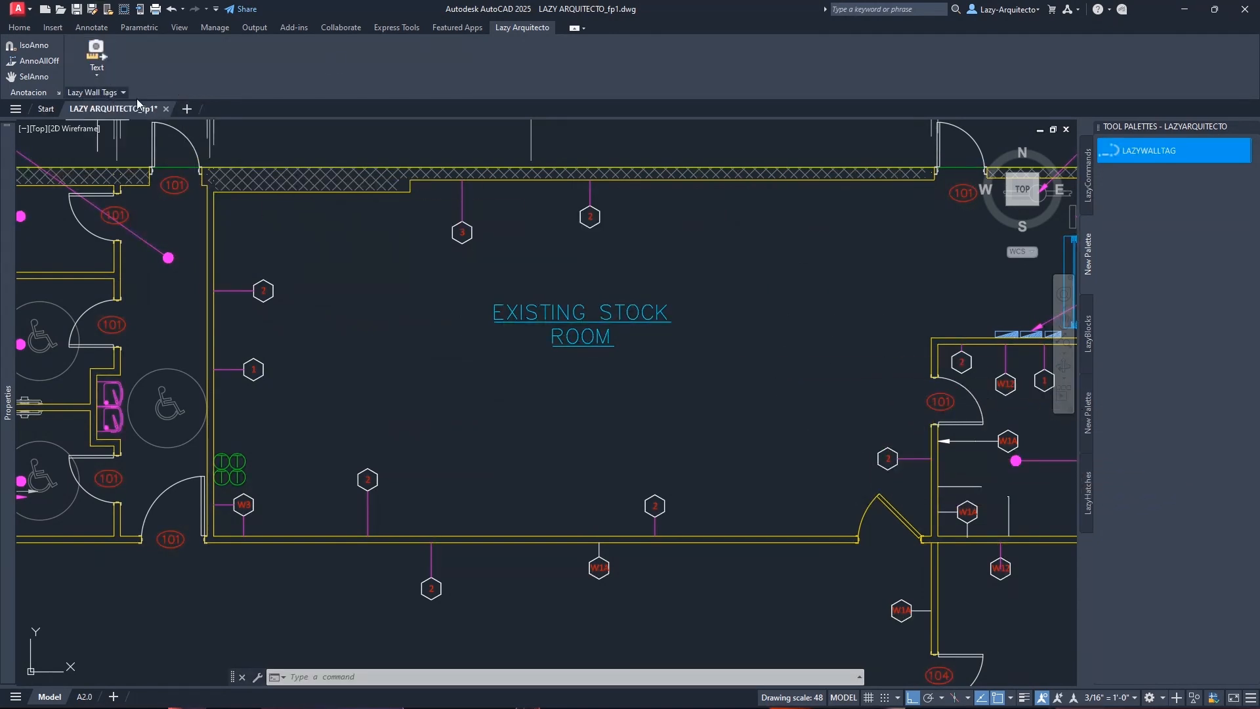
pyautogui.click(231, 250)
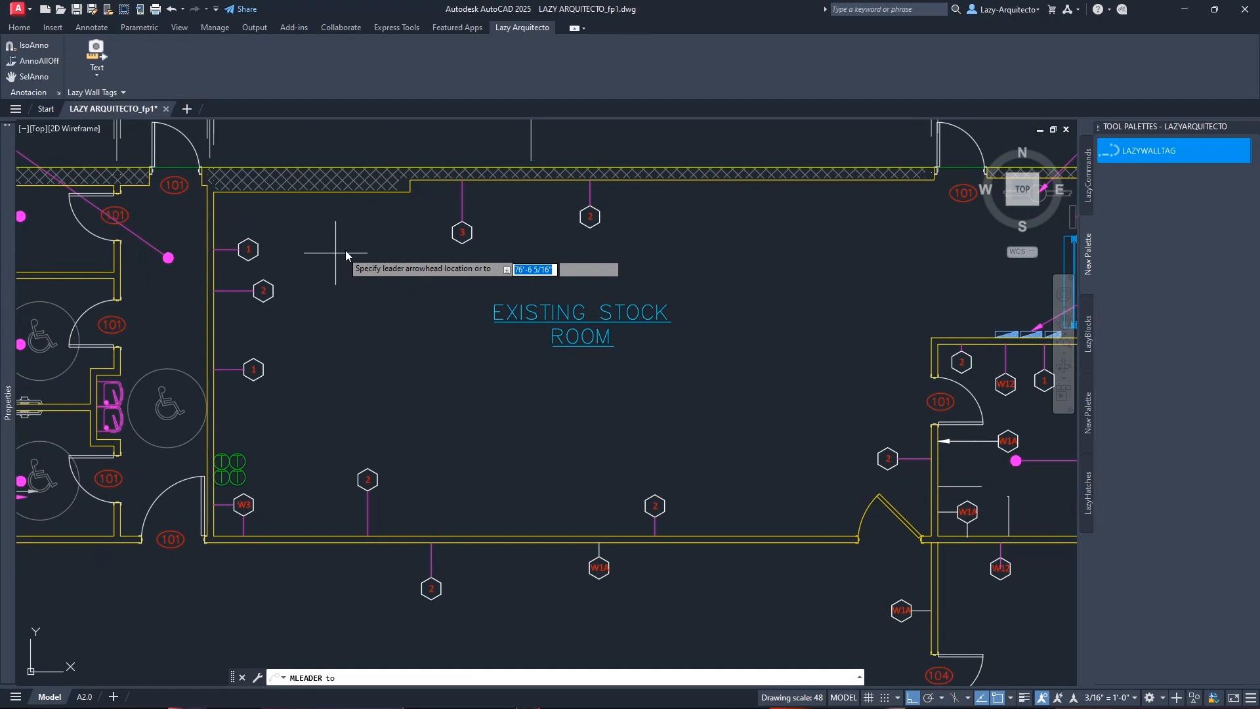
pyautogui.click(537, 182)
pyautogui.click(538, 227)
pyautogui.click(765, 182)
pyautogui.click(765, 227)
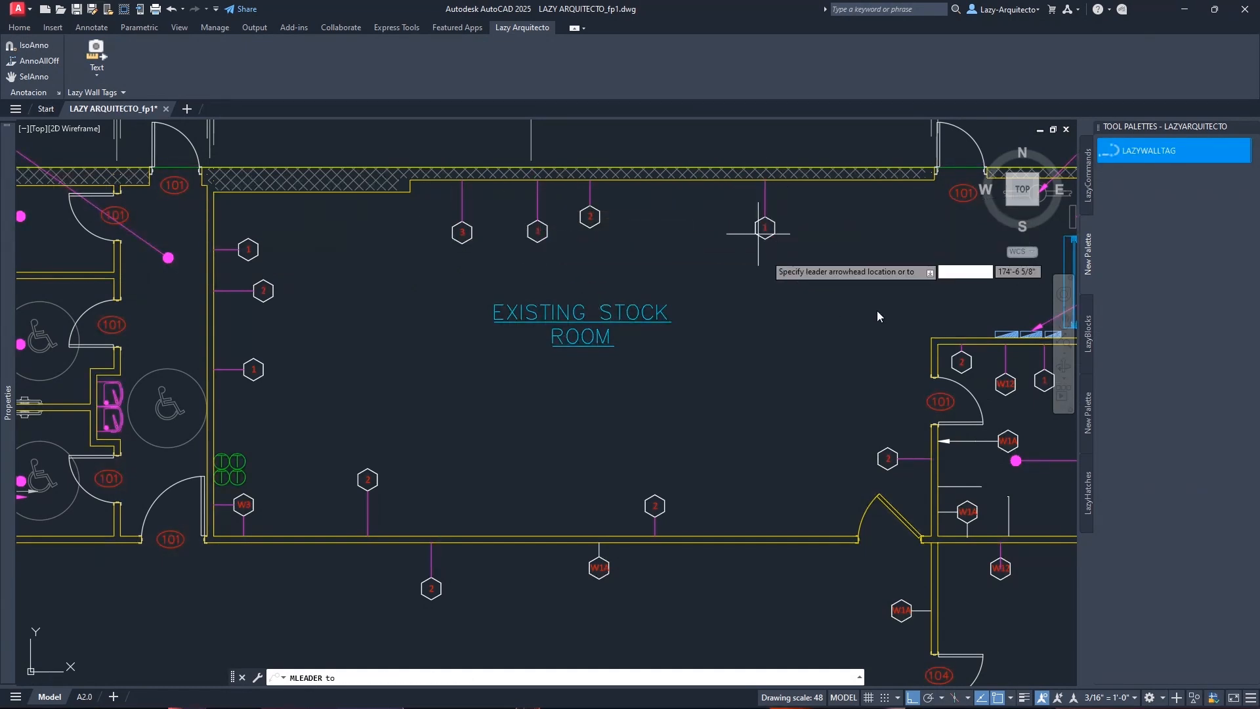
# Place two WallTag 1 tags at the upper-left corner of the adjoining right-hand room, one above it and one to its left
pyautogui.click(949, 339)
pyautogui.click(948, 279)
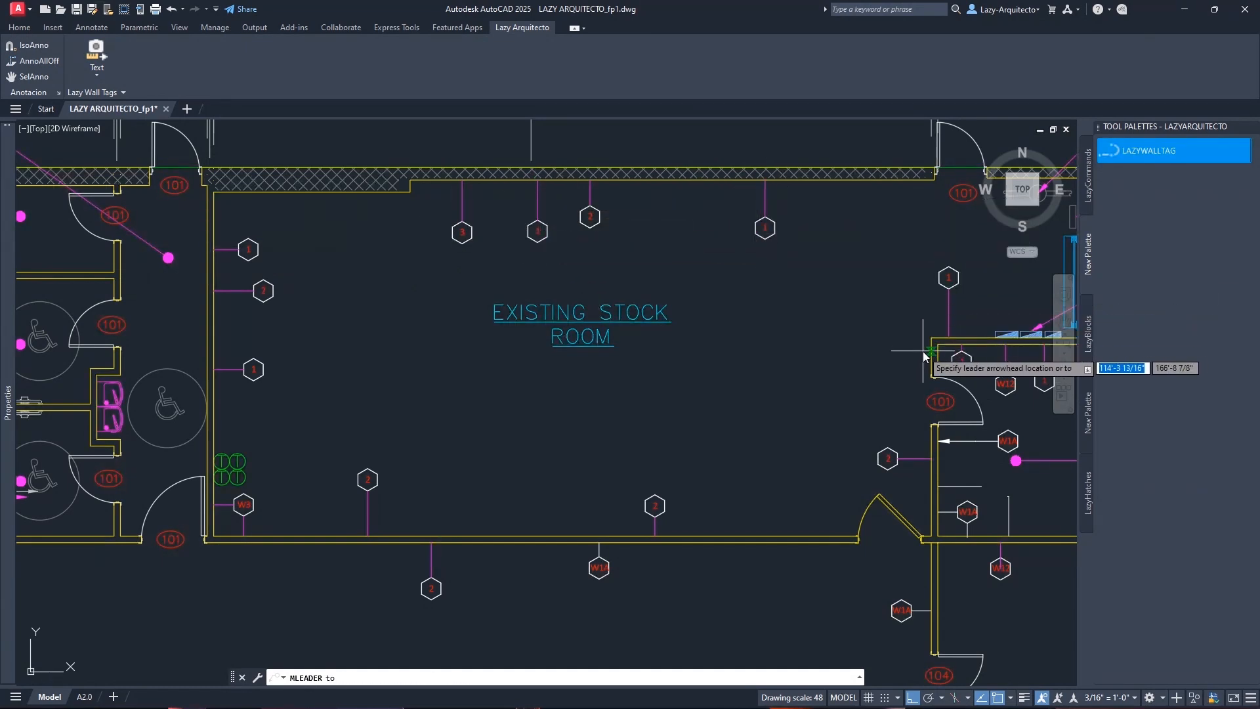
pyautogui.click(931, 351)
pyautogui.click(852, 354)
# Place three WallTag 1 tags below the long lower wall, the last one under the restrooms, and end the command
pyautogui.click(709, 545)
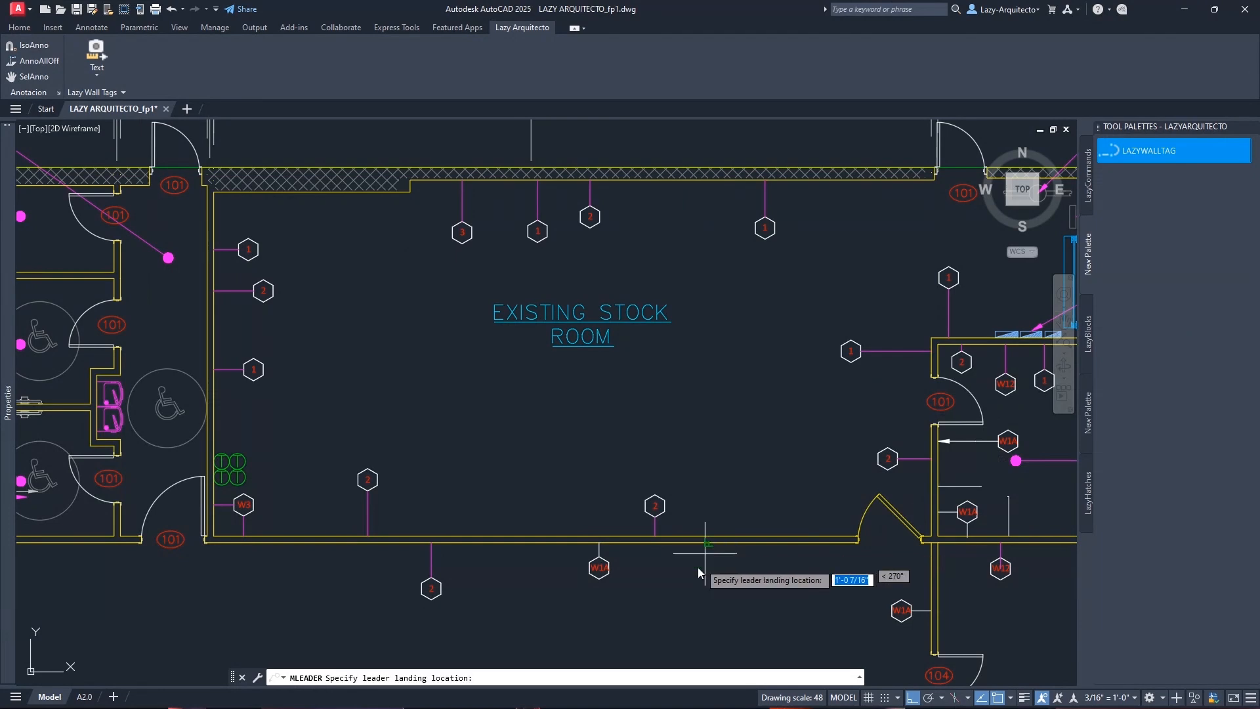
pyautogui.click(709, 587)
pyautogui.click(262, 544)
pyautogui.click(263, 579)
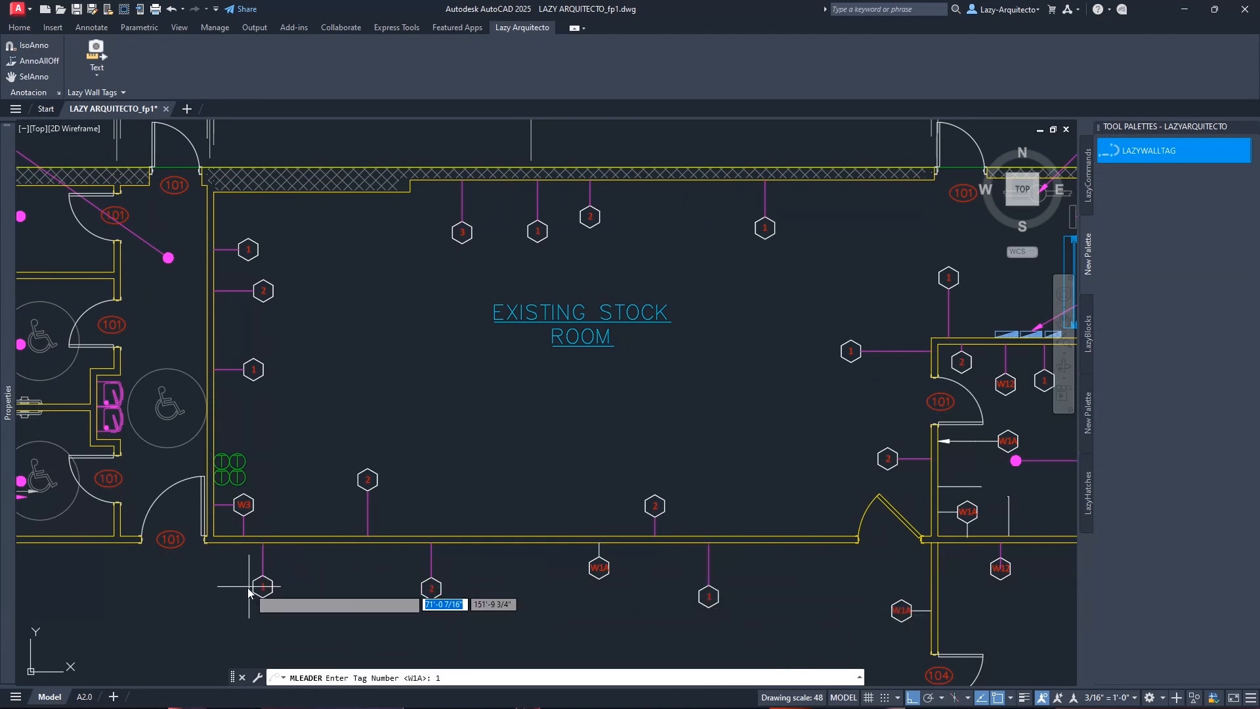
pyautogui.click(116, 544)
pyautogui.click(117, 577)
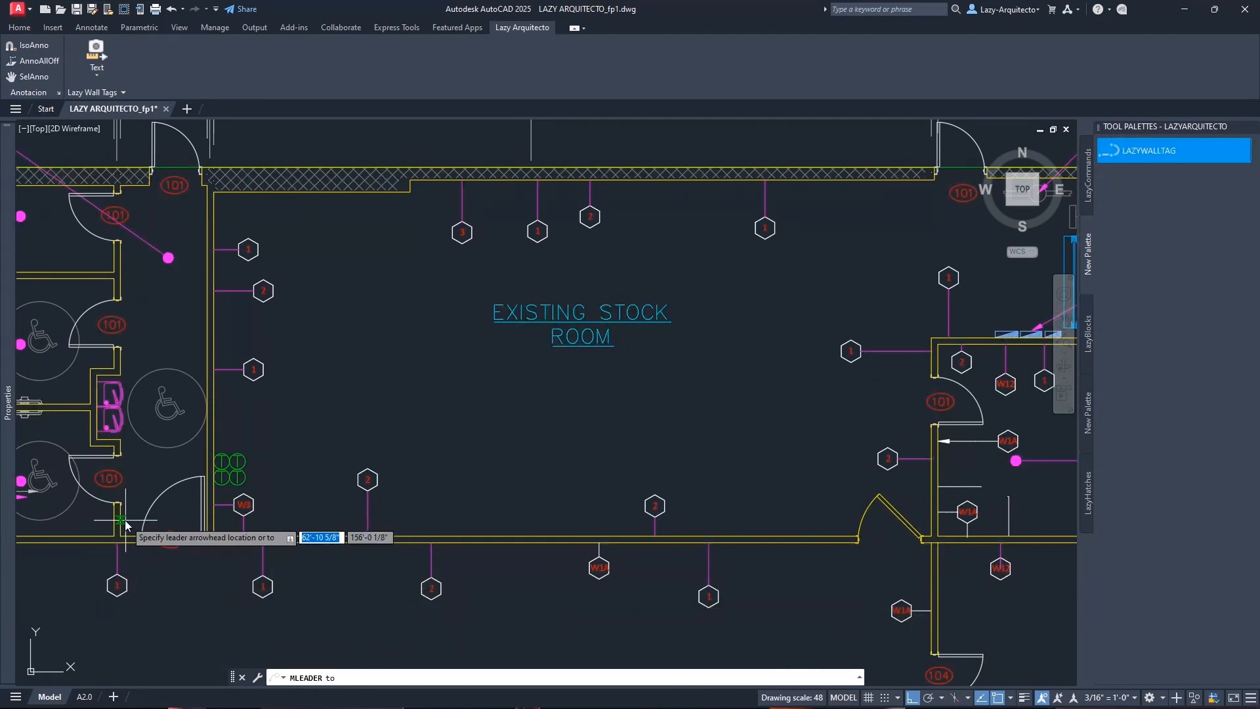
pyautogui.press('Escape')
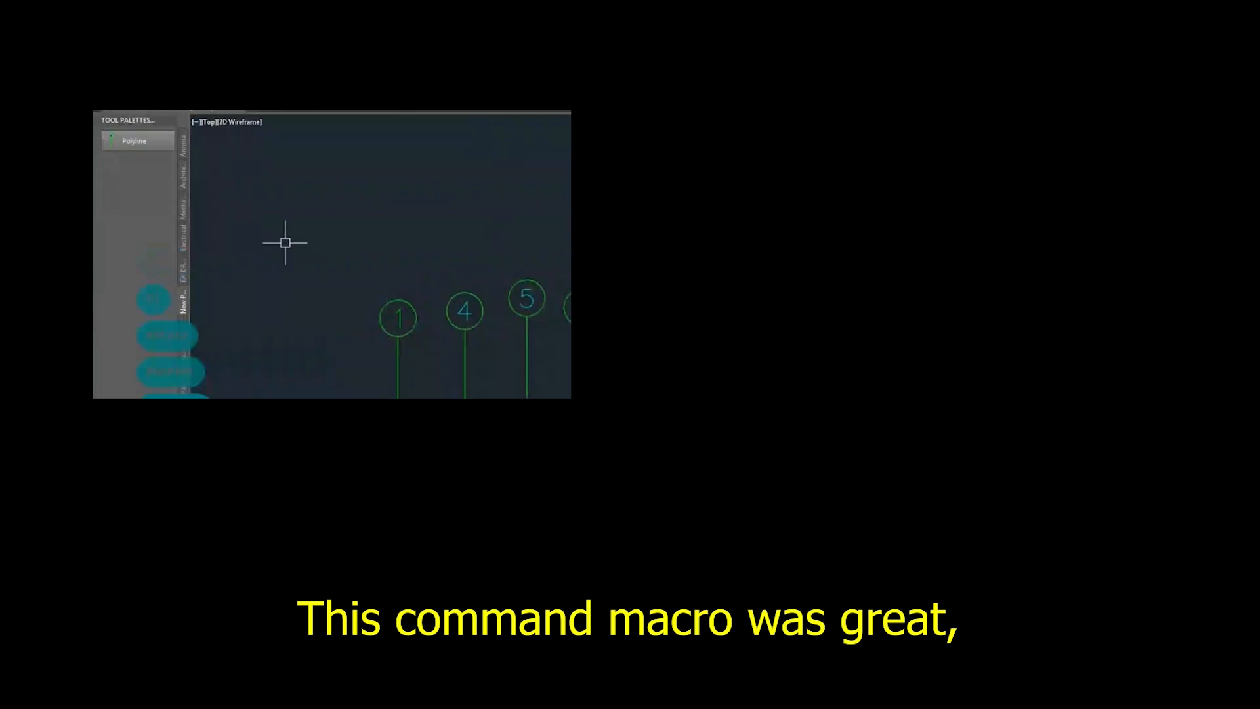
pyautogui.click(118, 140)
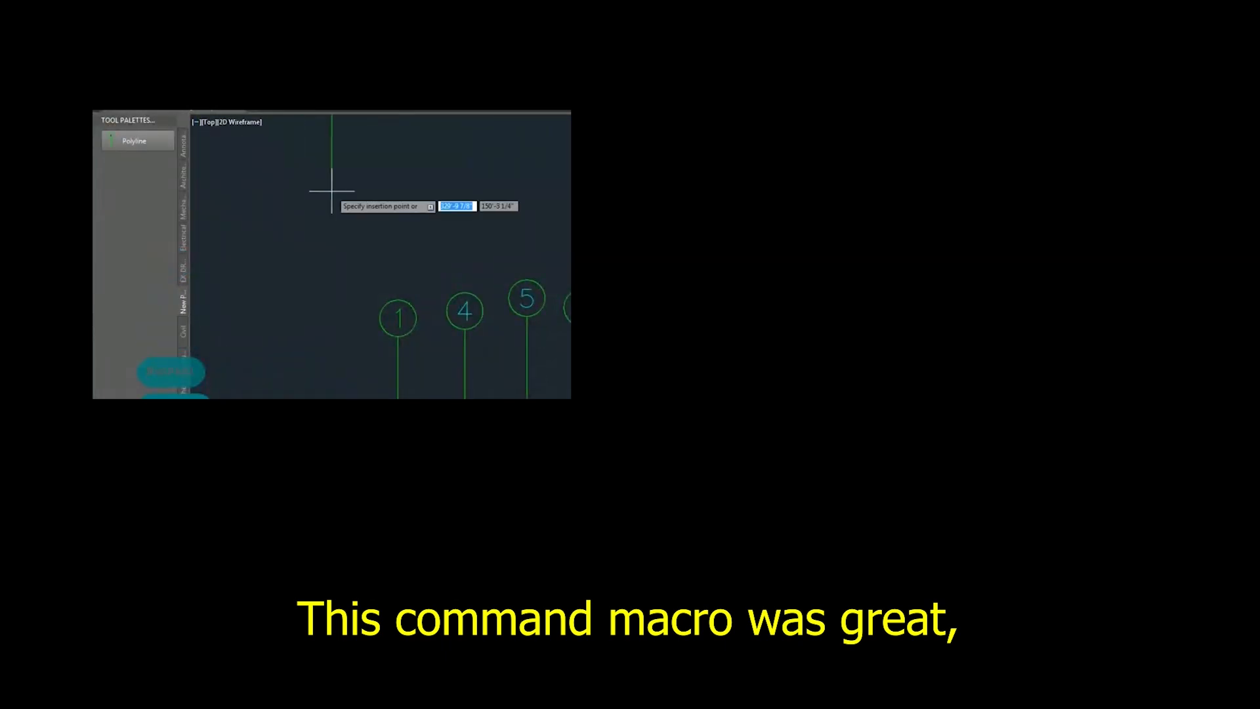